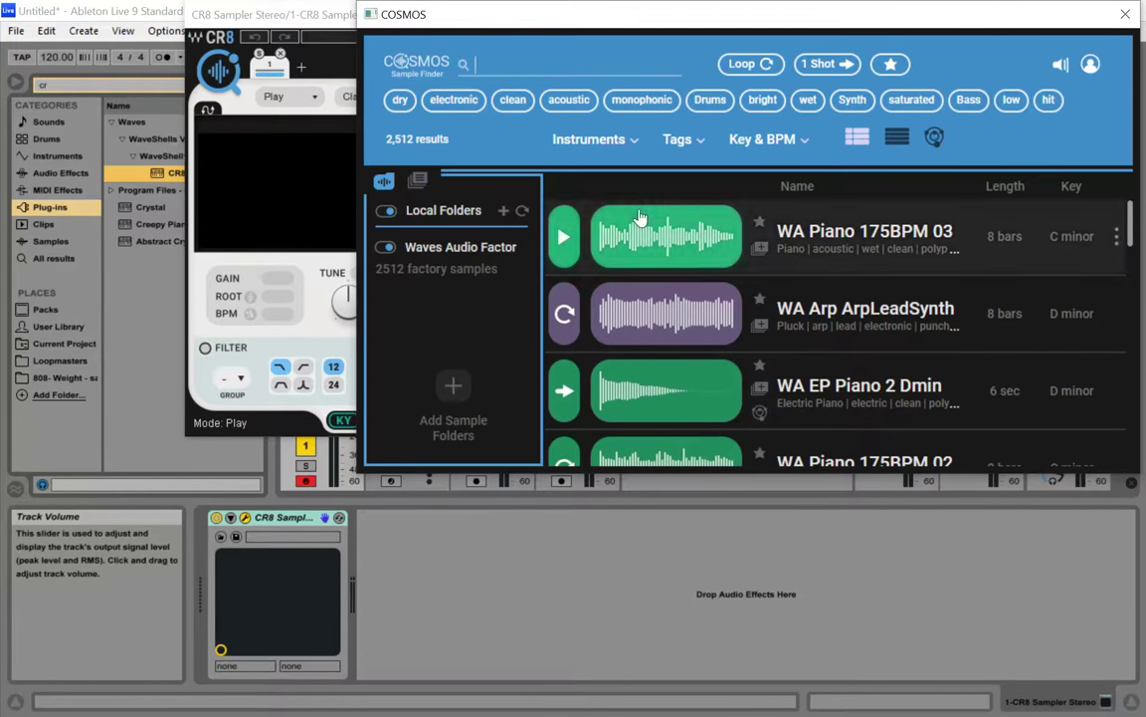
Filter the COSMOS sample library to loops tagged acoustic and Piano
drag(637, 19, 466, 36)
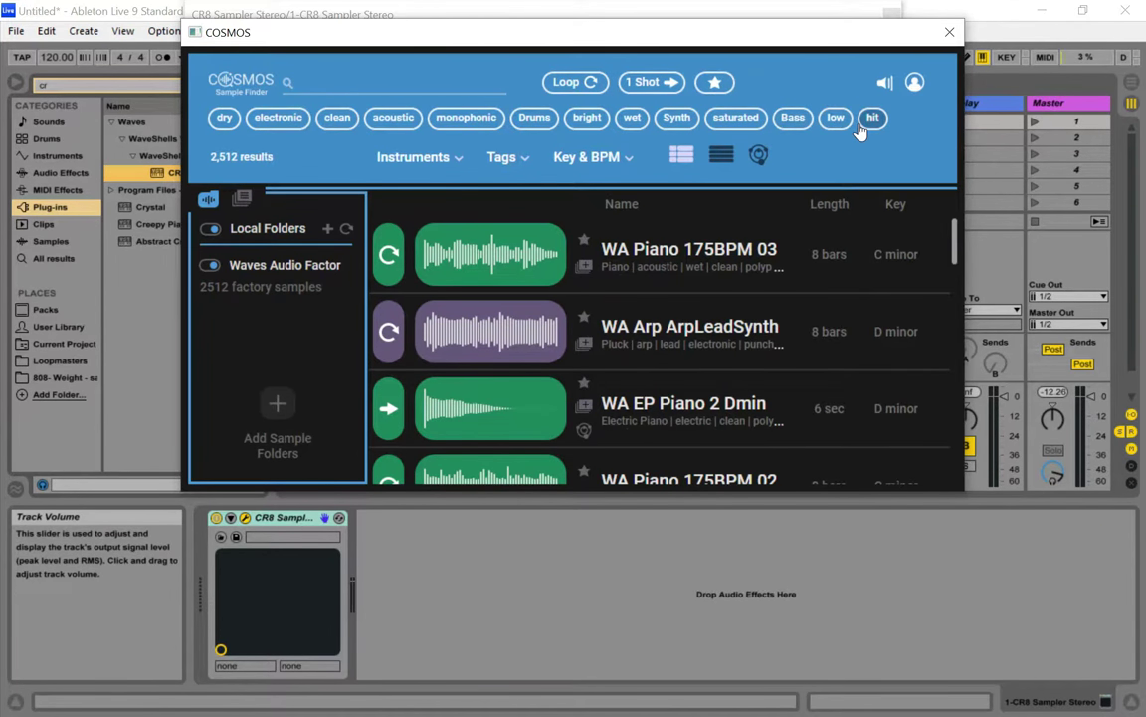
click(395, 119)
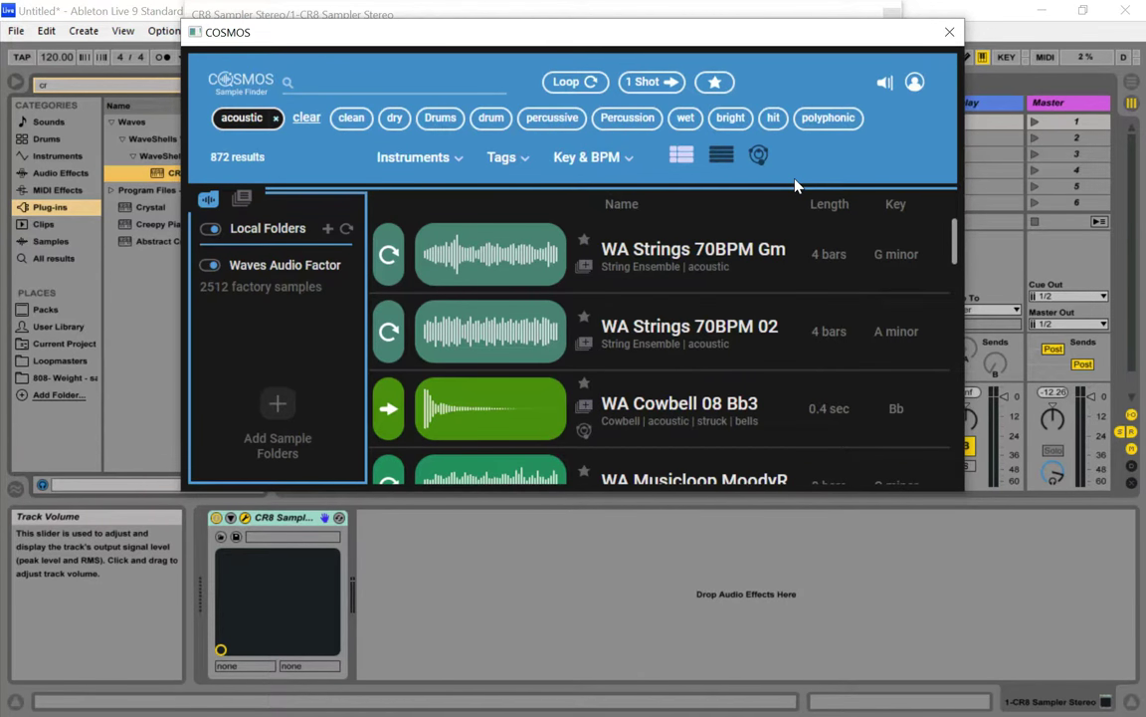
click(572, 88)
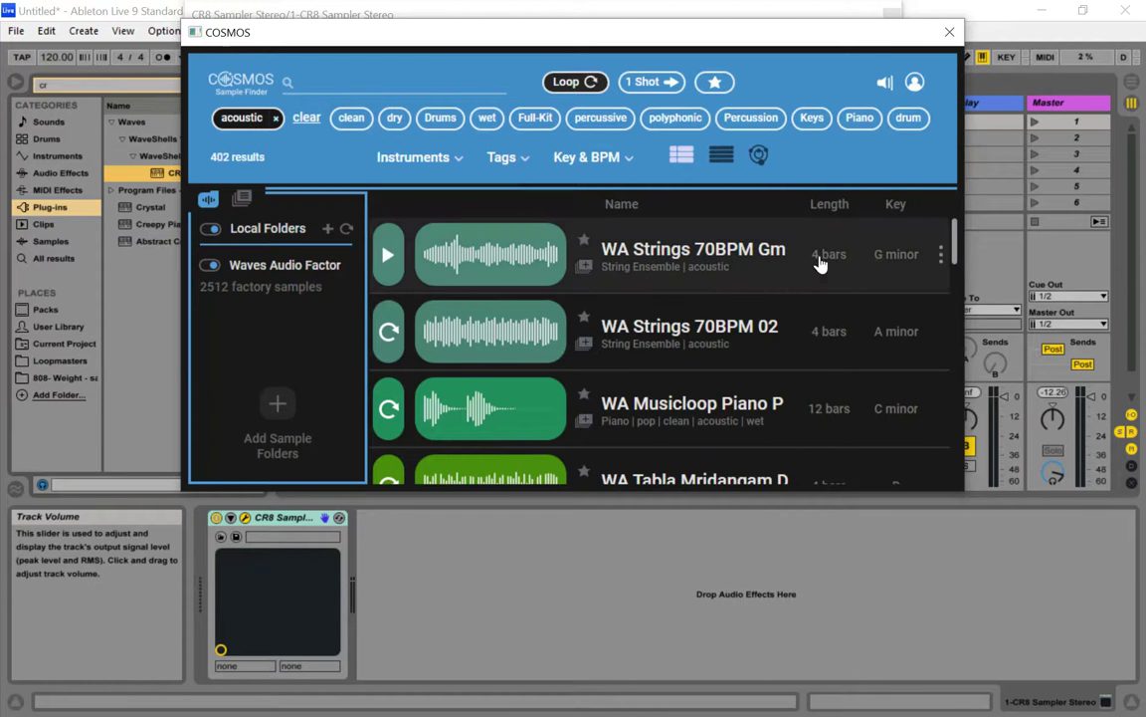
click(860, 118)
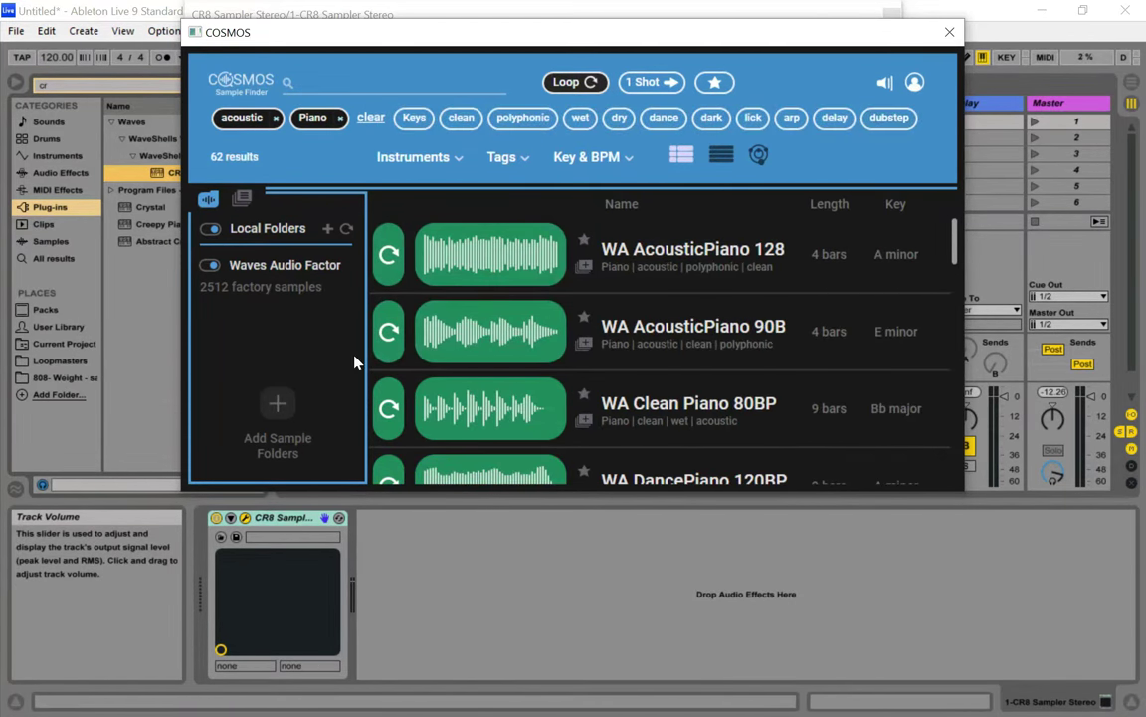
Preview the WA AcousticPiano 128 loop and rearrange the COSMOS and CR8 Sampler windows over the session
click(390, 261)
drag(389, 45, 554, 85)
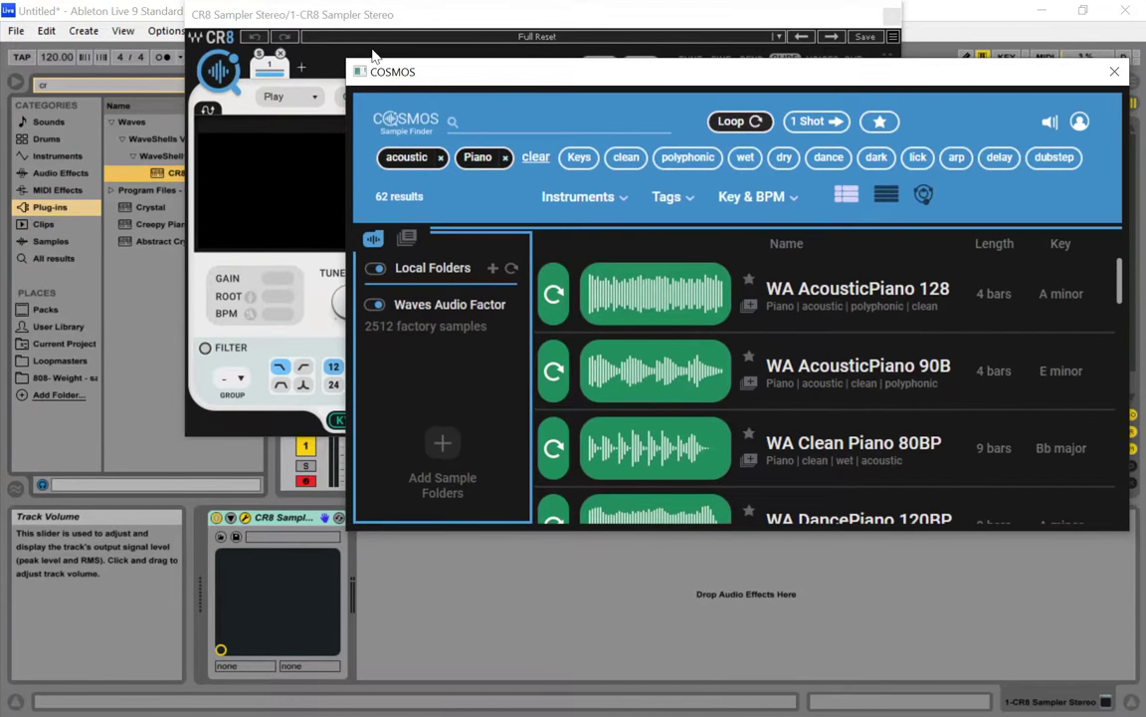
drag(438, 14, 617, 65)
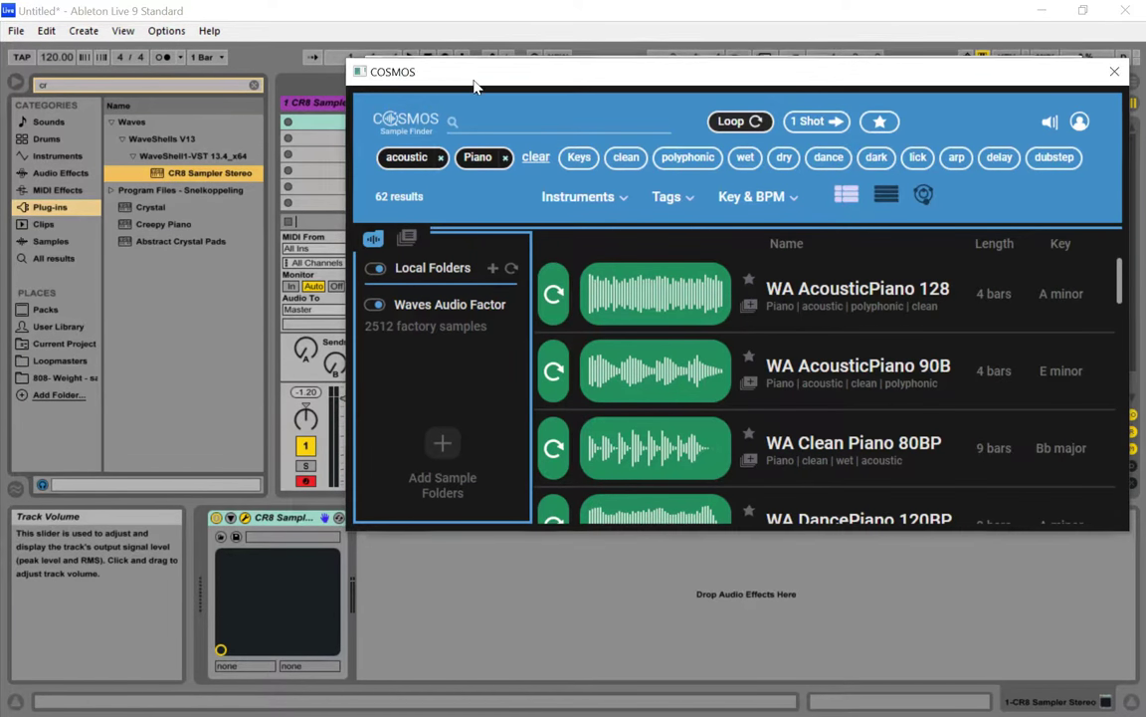
drag(419, 72, 462, 82)
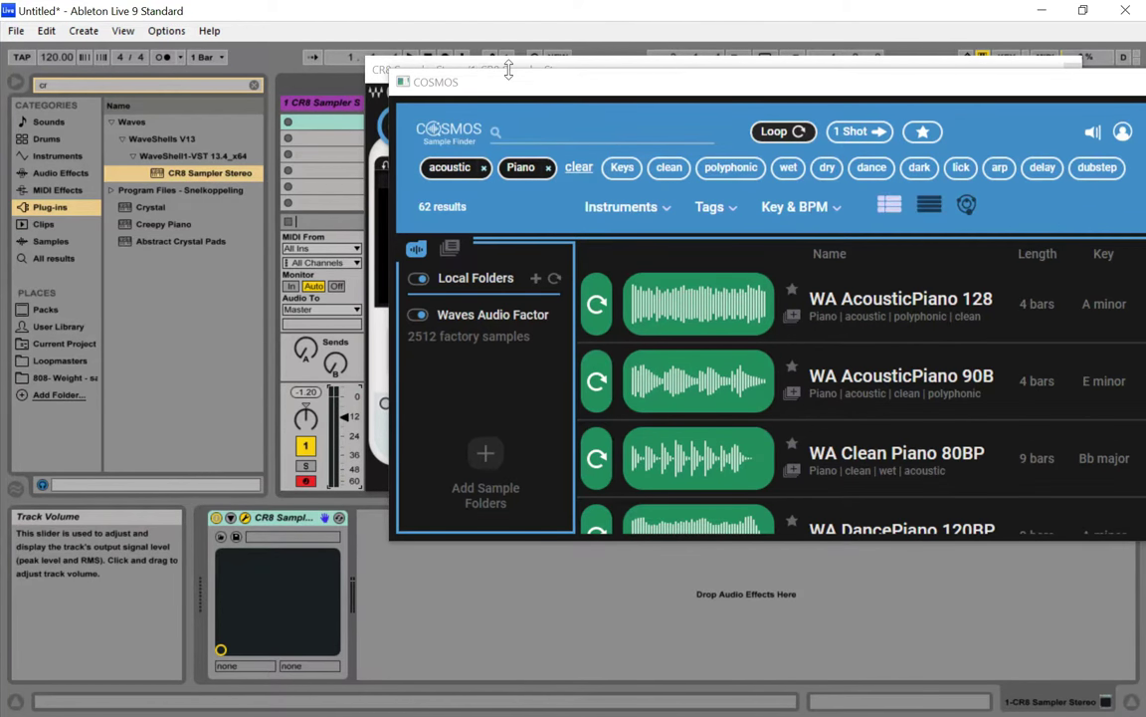
drag(551, 126, 339, 119)
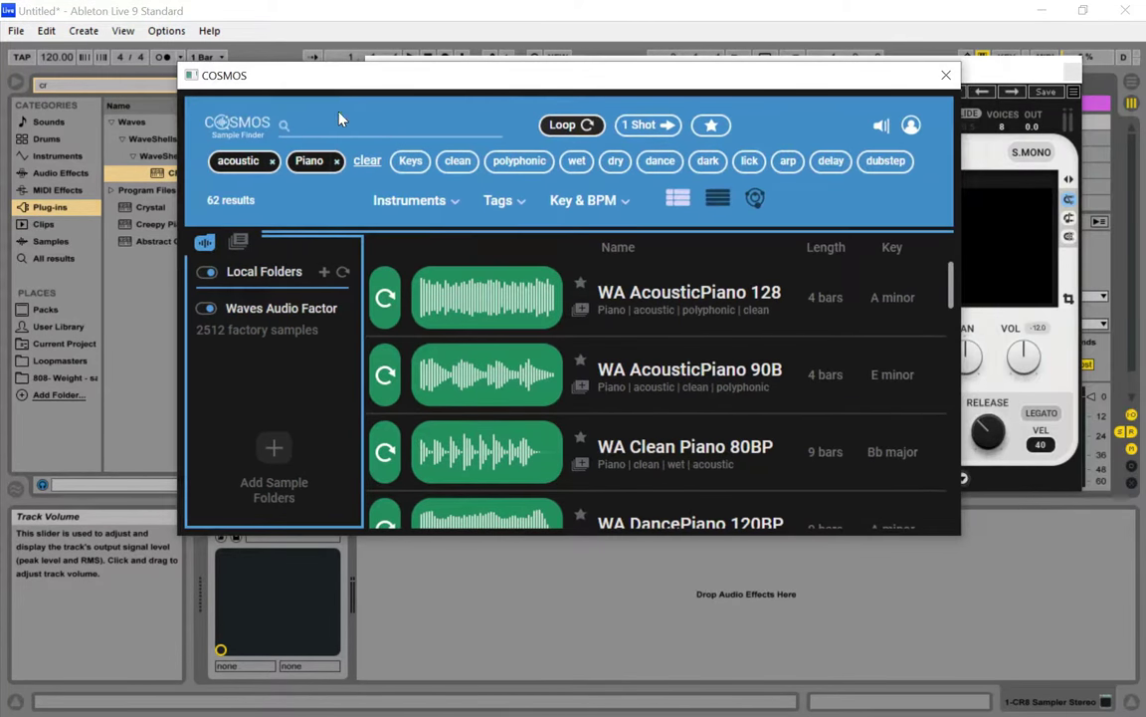
drag(1026, 76, 895, 69)
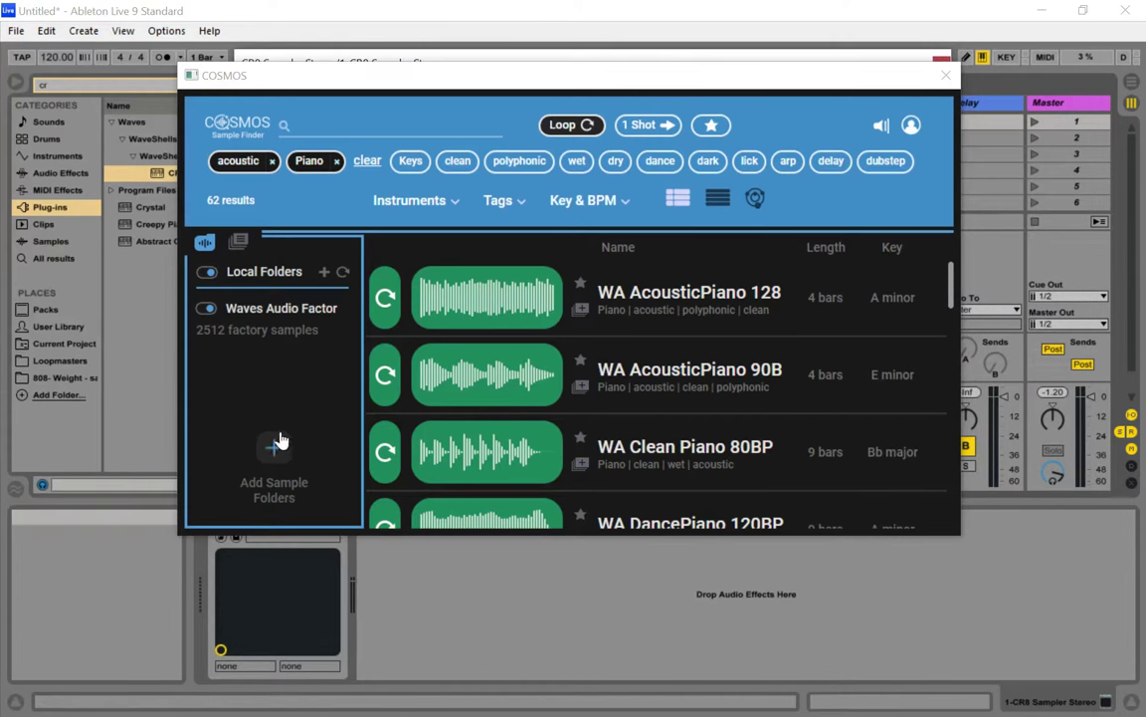
Audition WA AcousticPiano 90B, WA Clean Piano 80BP, WA DancePiano 120BP and WA Piano 70BPM 01 A, ending with WA AcousticPiano 90B again
click(381, 378)
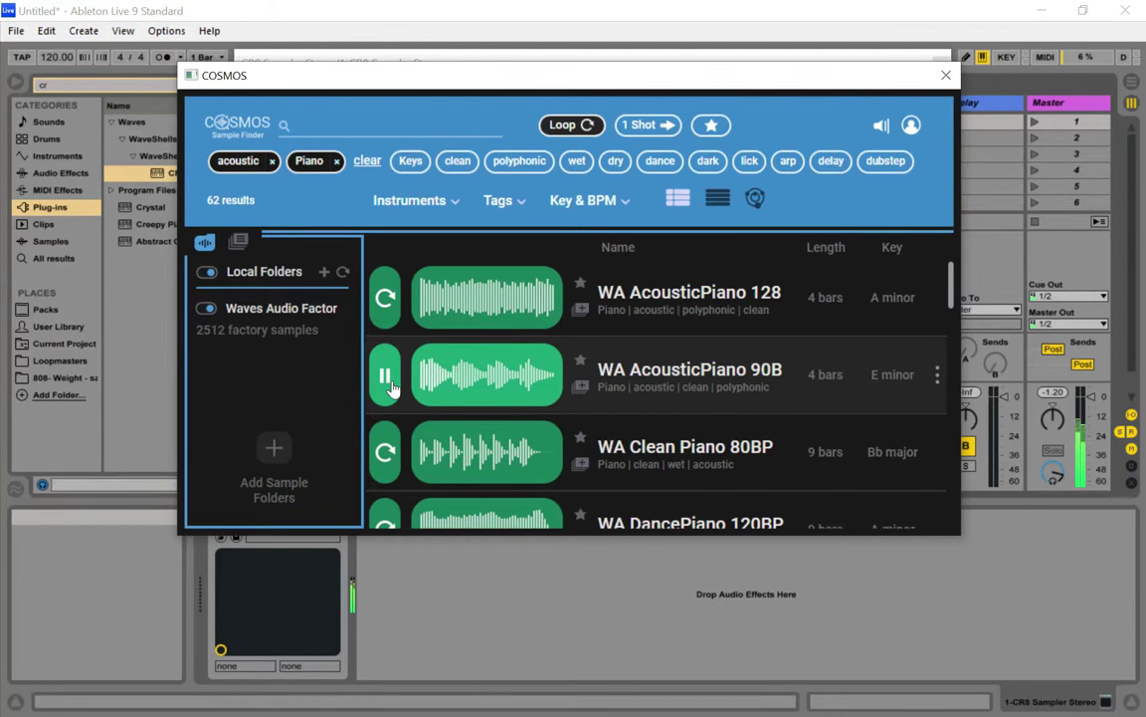
click(389, 467)
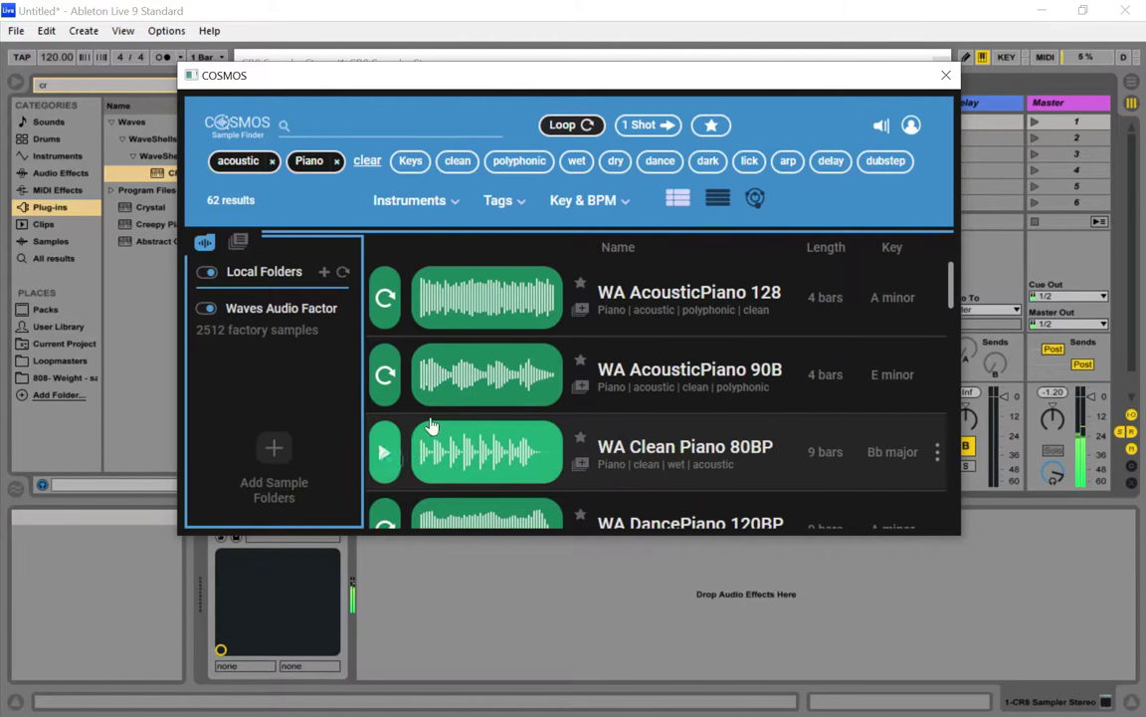
scroll(458, 414, down, 1)
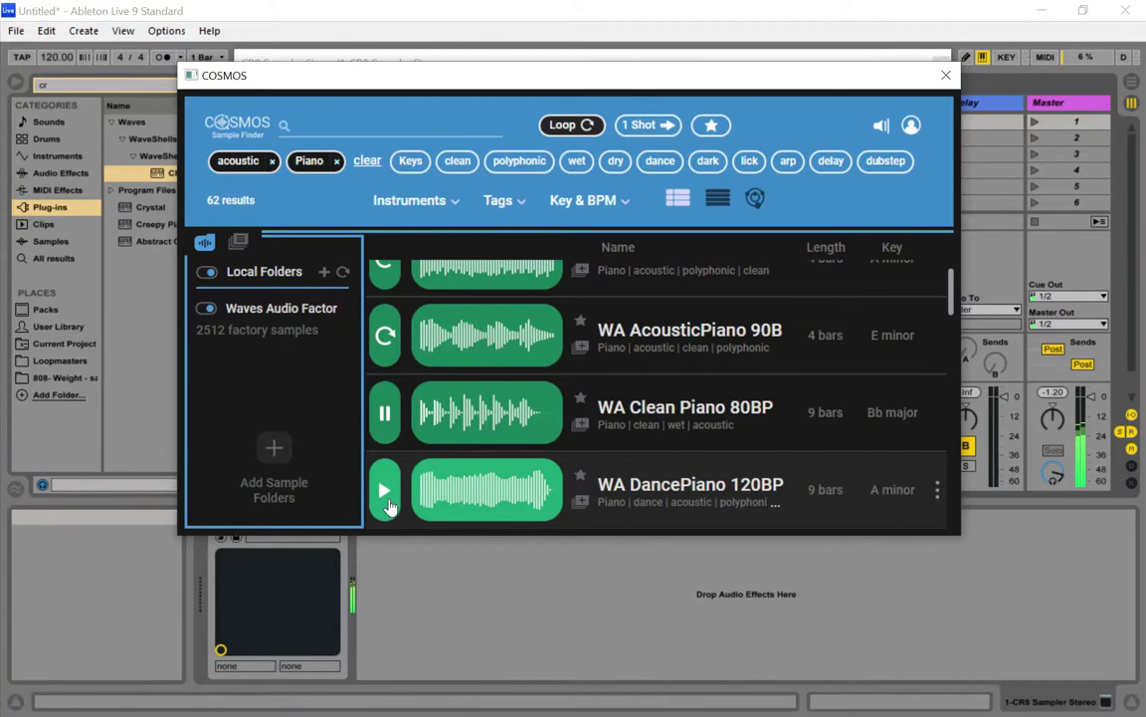
click(386, 491)
scroll(496, 431, down, 3)
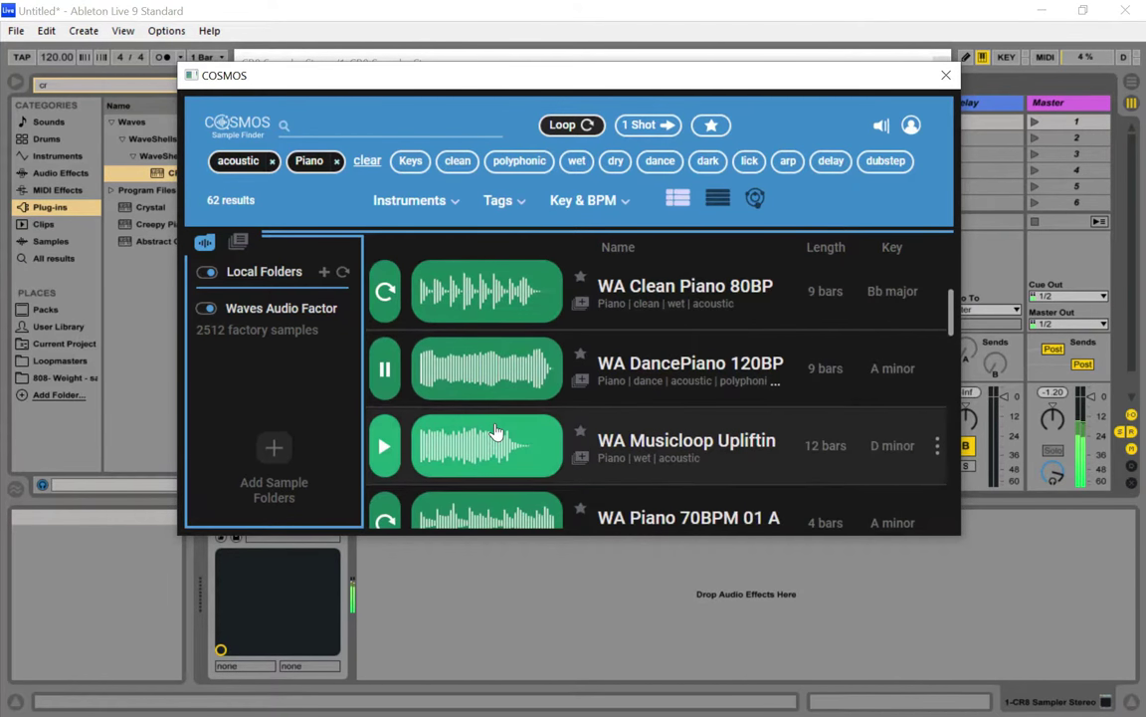
scroll(496, 431, down, 1)
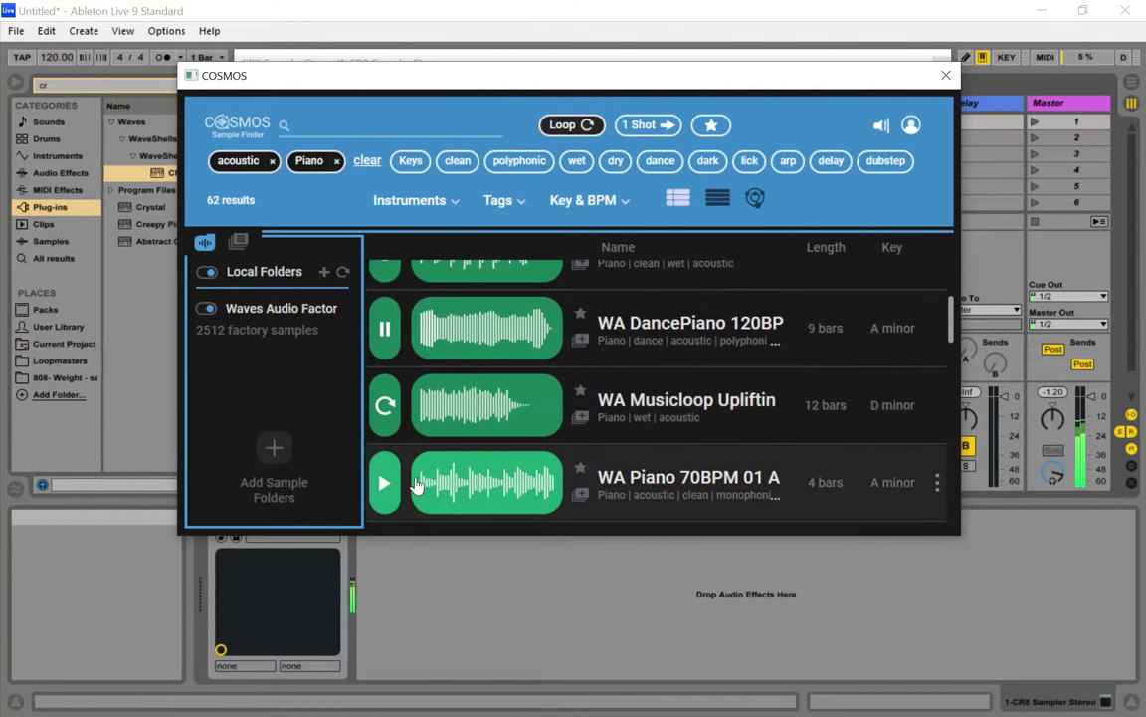
click(388, 491)
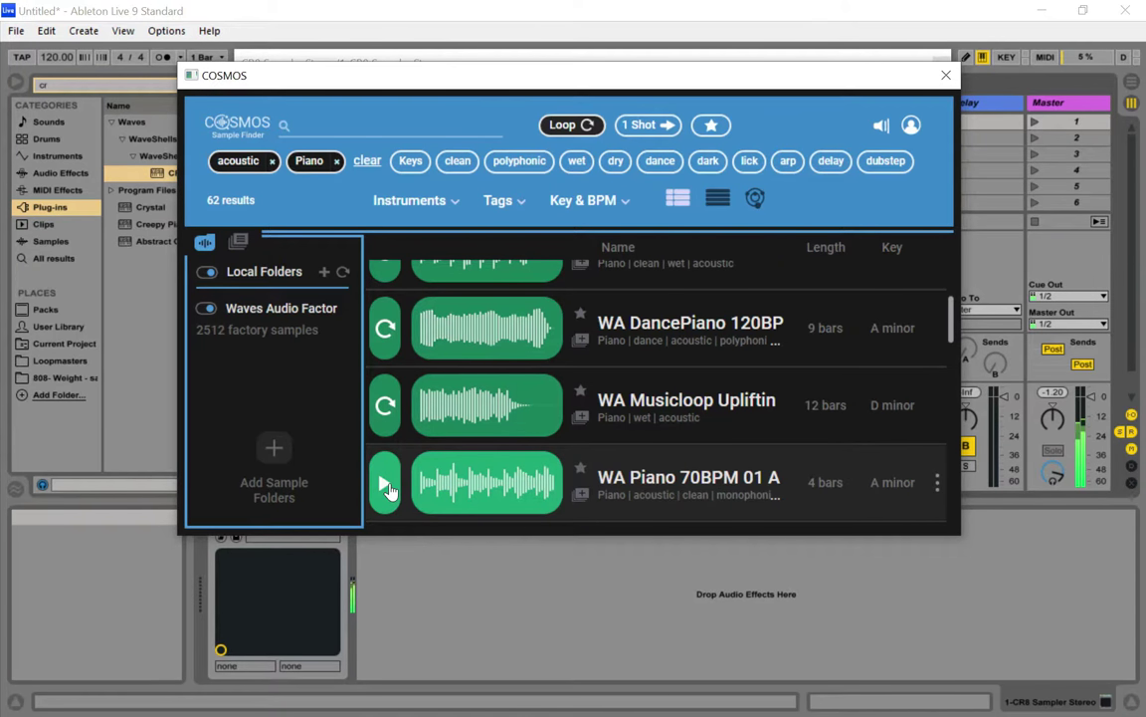
scroll(448, 479, up, 4)
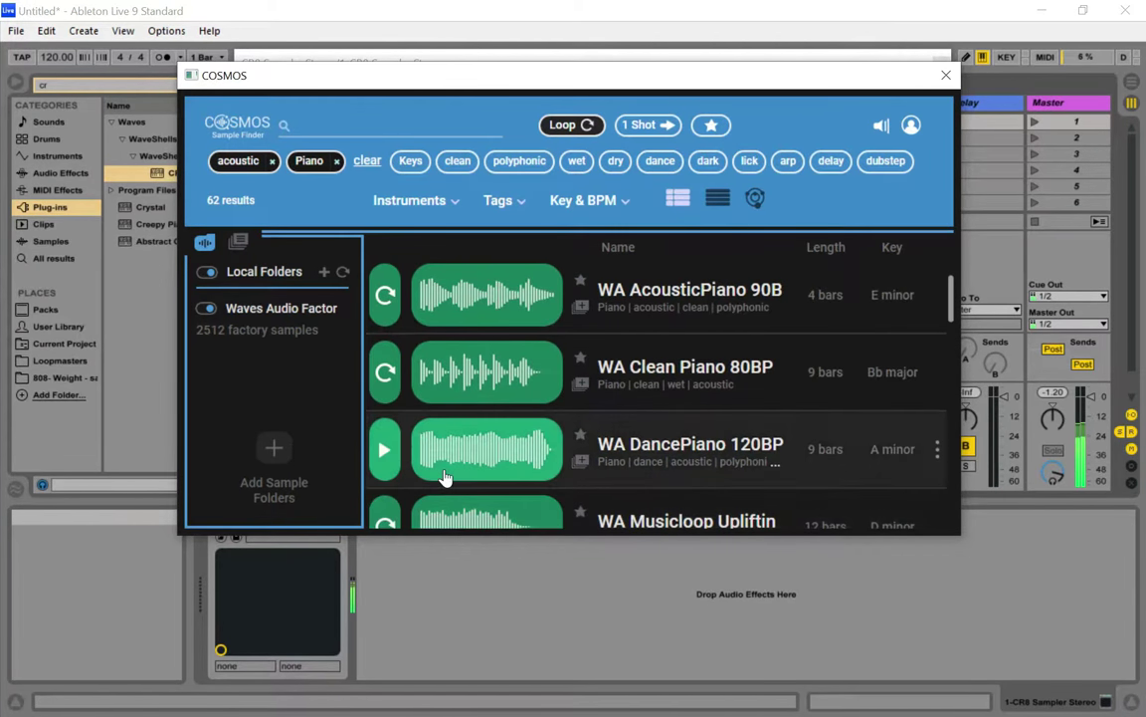
scroll(445, 479, up, 1)
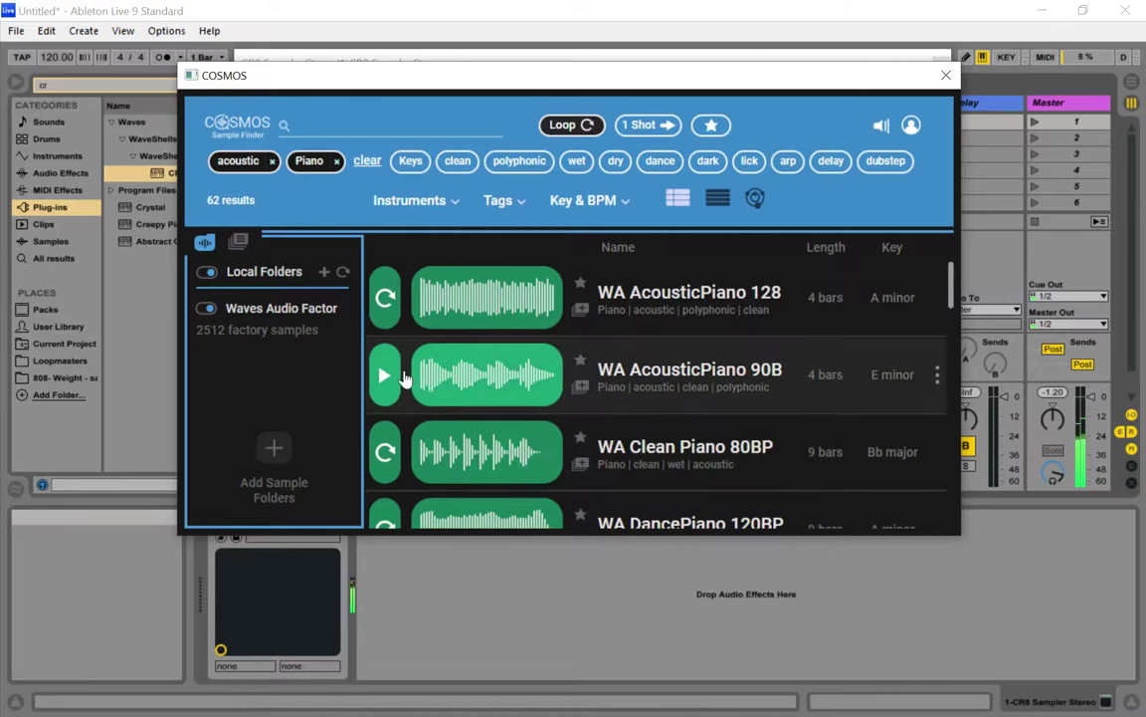
click(386, 376)
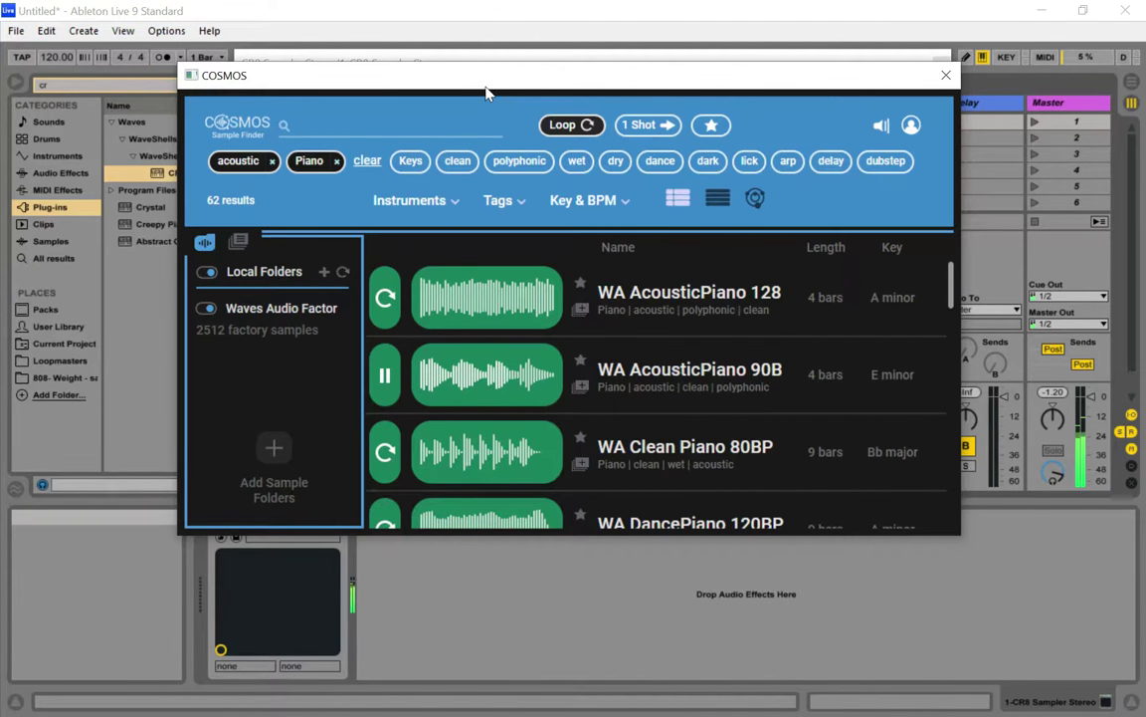
Load the WA AcousticPiano 90B loop from COSMOS into the CR8 sampler's waveform area and close COSMOS
drag(494, 92, 658, 274)
drag(639, 583, 451, 212)
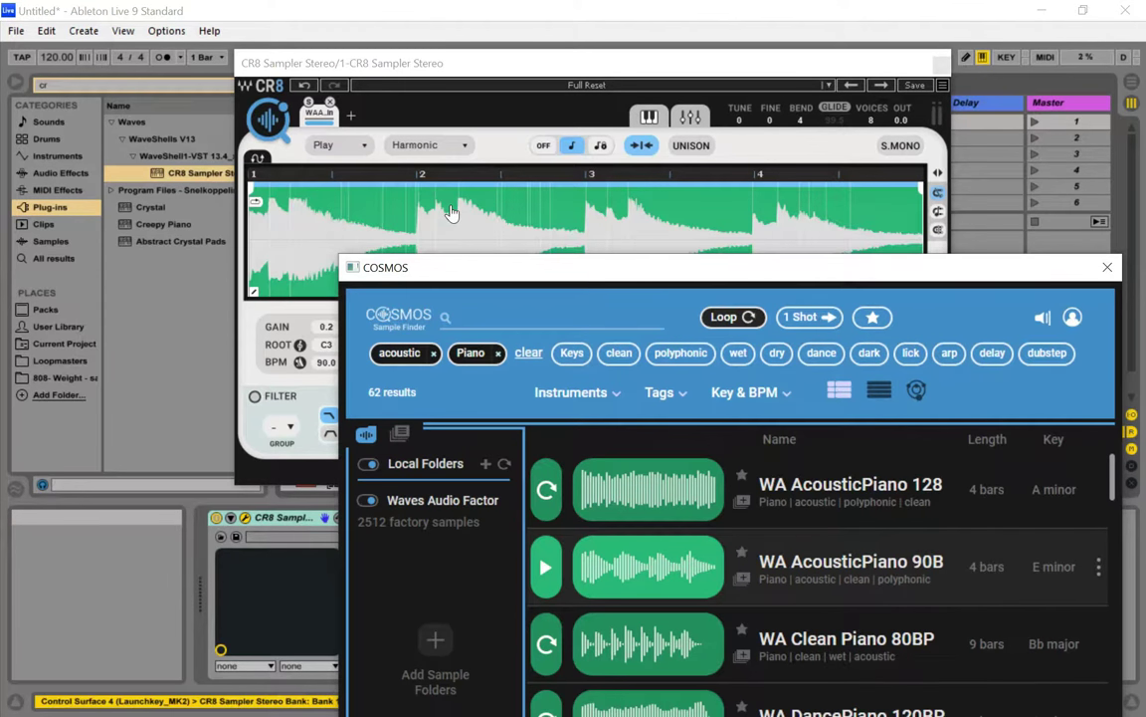
click(1107, 268)
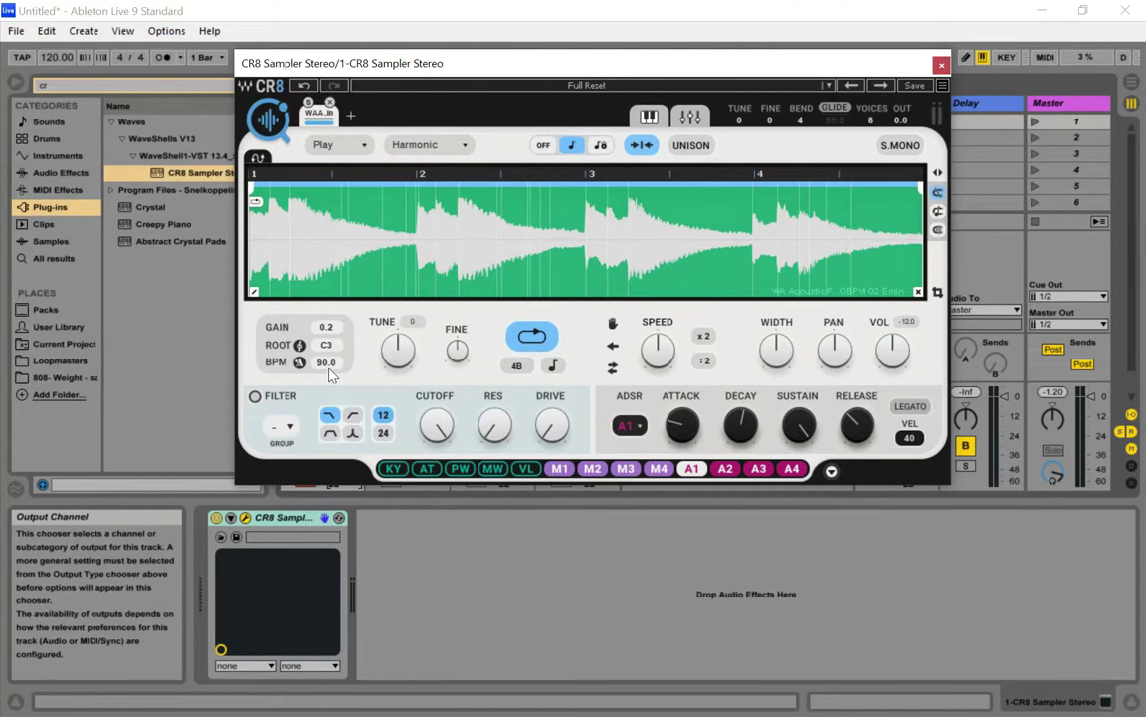
Set the project tempo to 90.00 BPM and play the loaded piano sample in the CR8 sampler
click(45, 60)
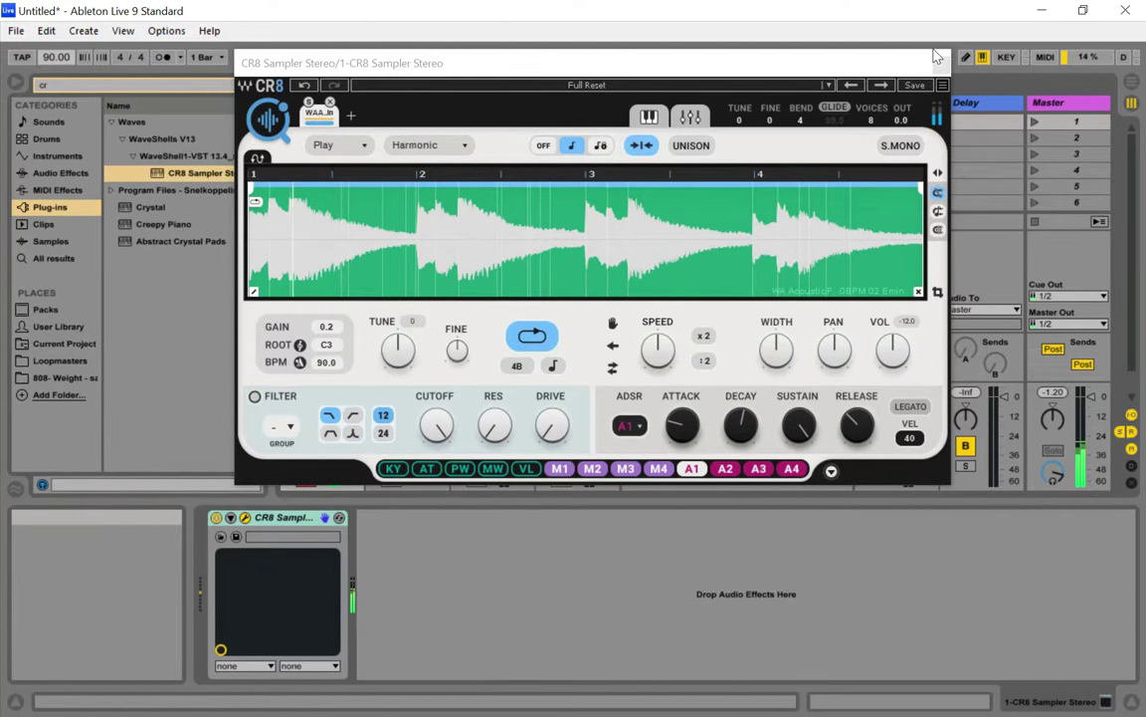
drag(474, 65, 791, 137)
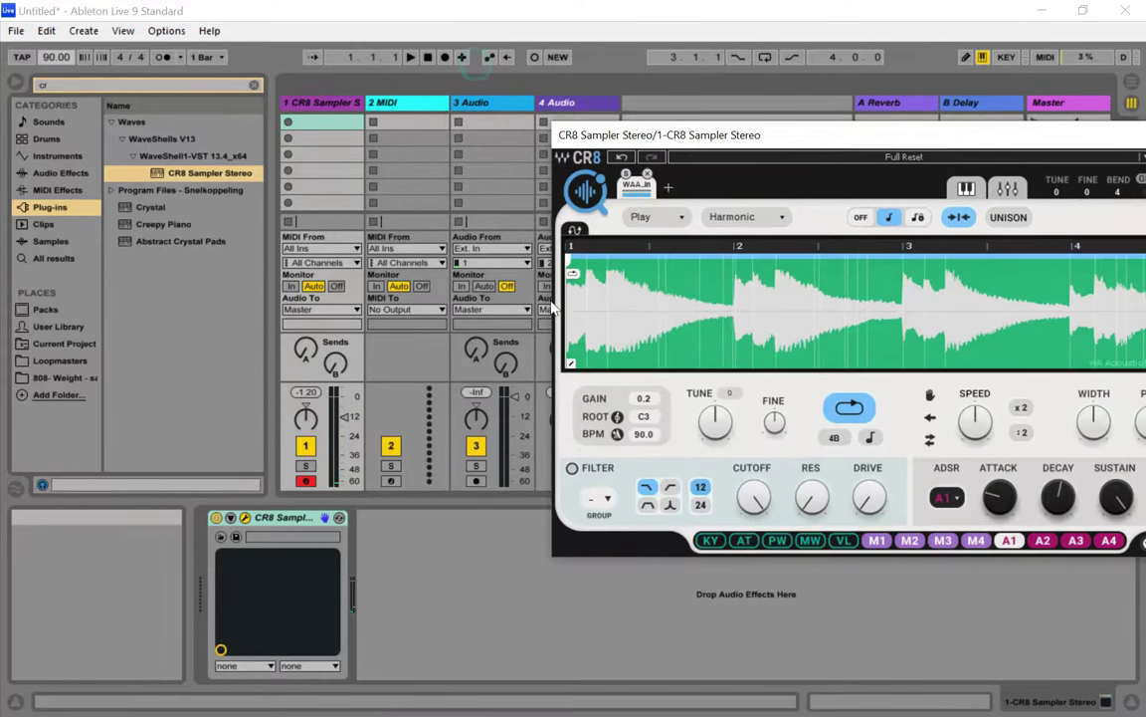
drag(747, 140, 396, 88)
key(a)
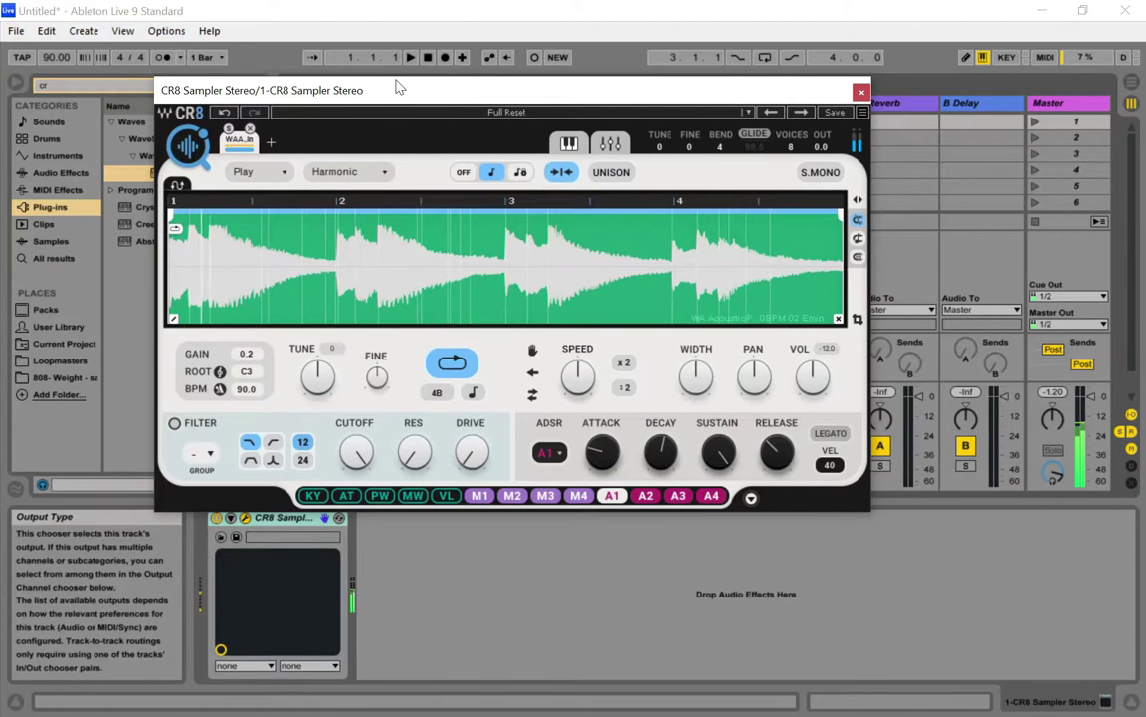
key(a)
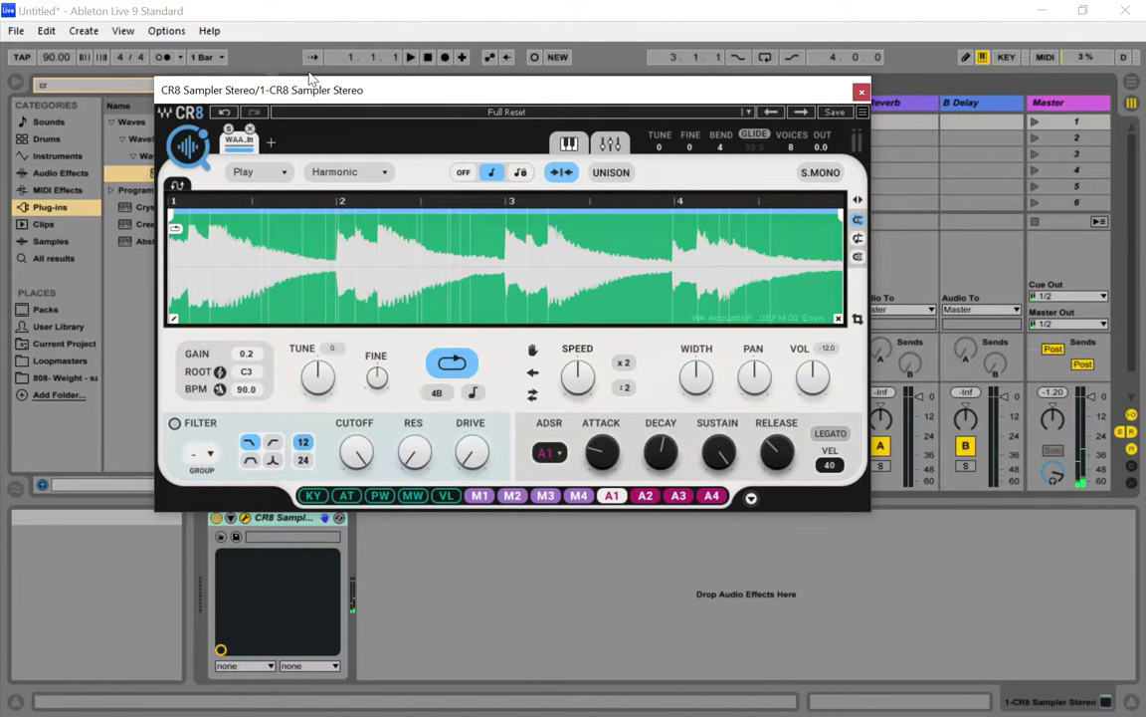
Reopen the COSMOS sample finder from the sampler and preview the WA AcousticPiano 90B loop
click(199, 156)
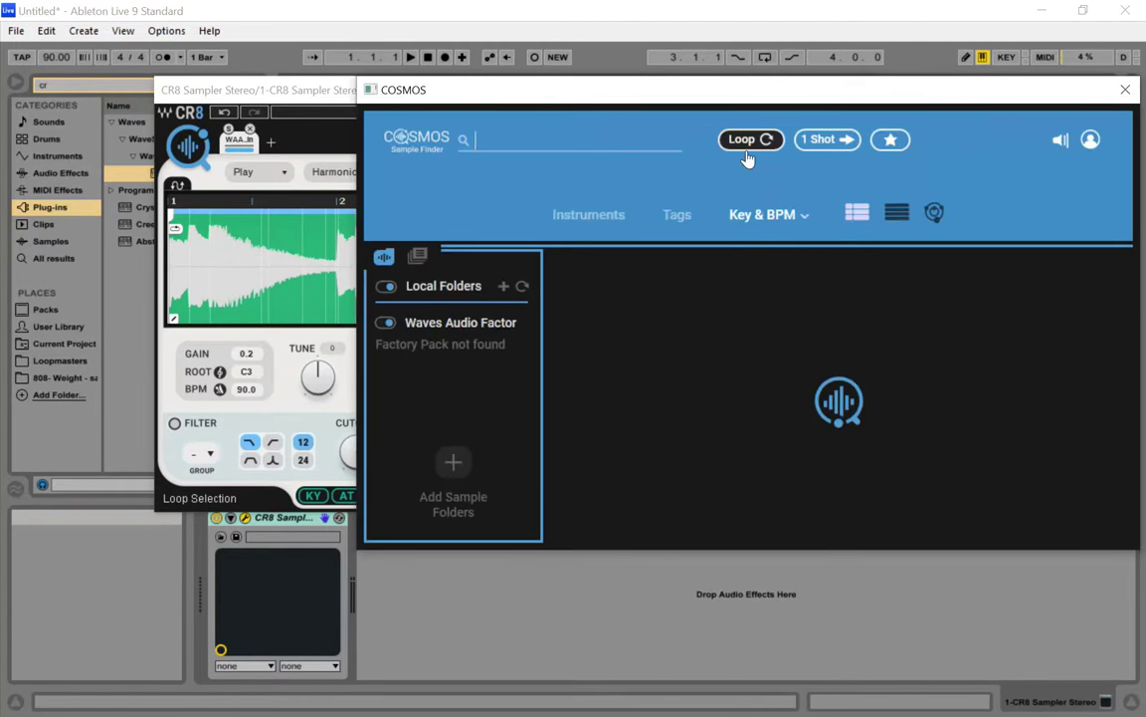
drag(738, 94, 553, 90)
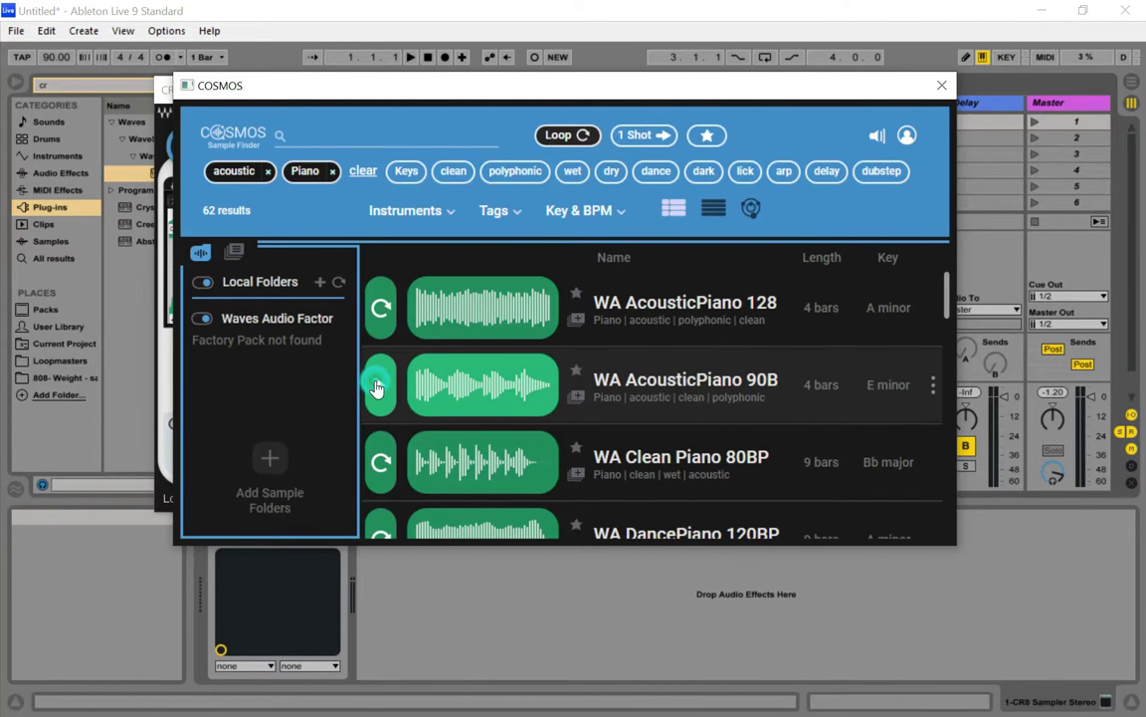
click(378, 387)
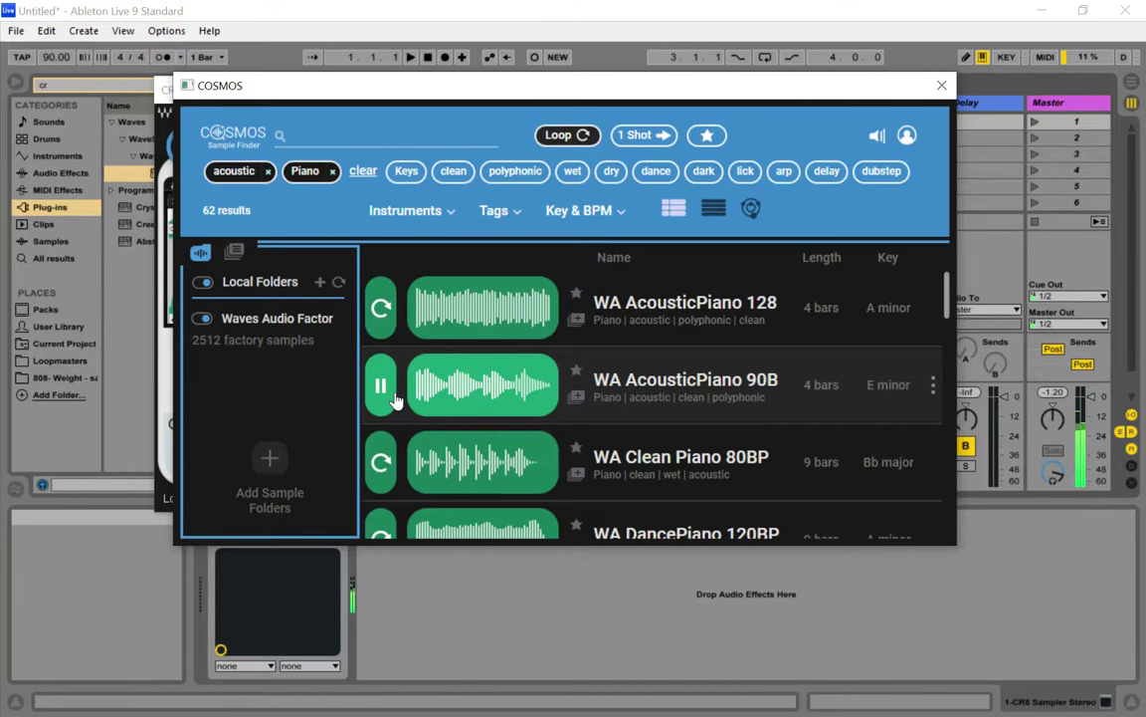
click(383, 388)
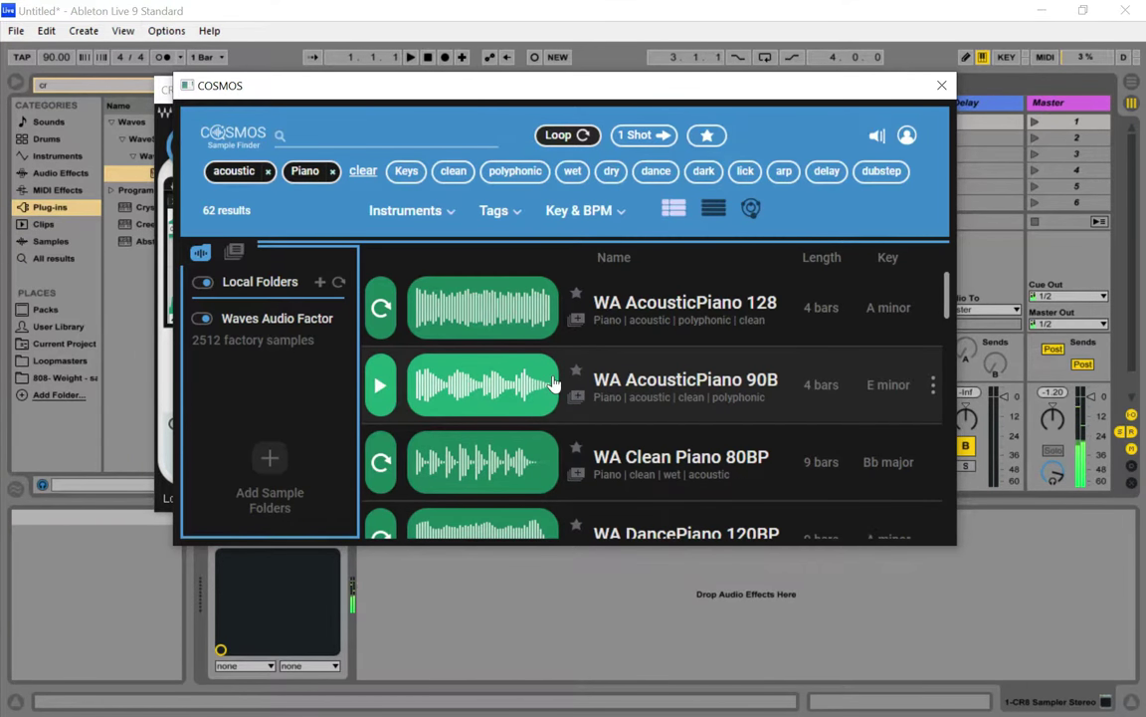
Audition further acoustic piano loops, including WA Piano 70BPM 01 A and WA Piano Loop 84BPM
scroll(553, 383, down, 1)
scroll(555, 385, down, 2)
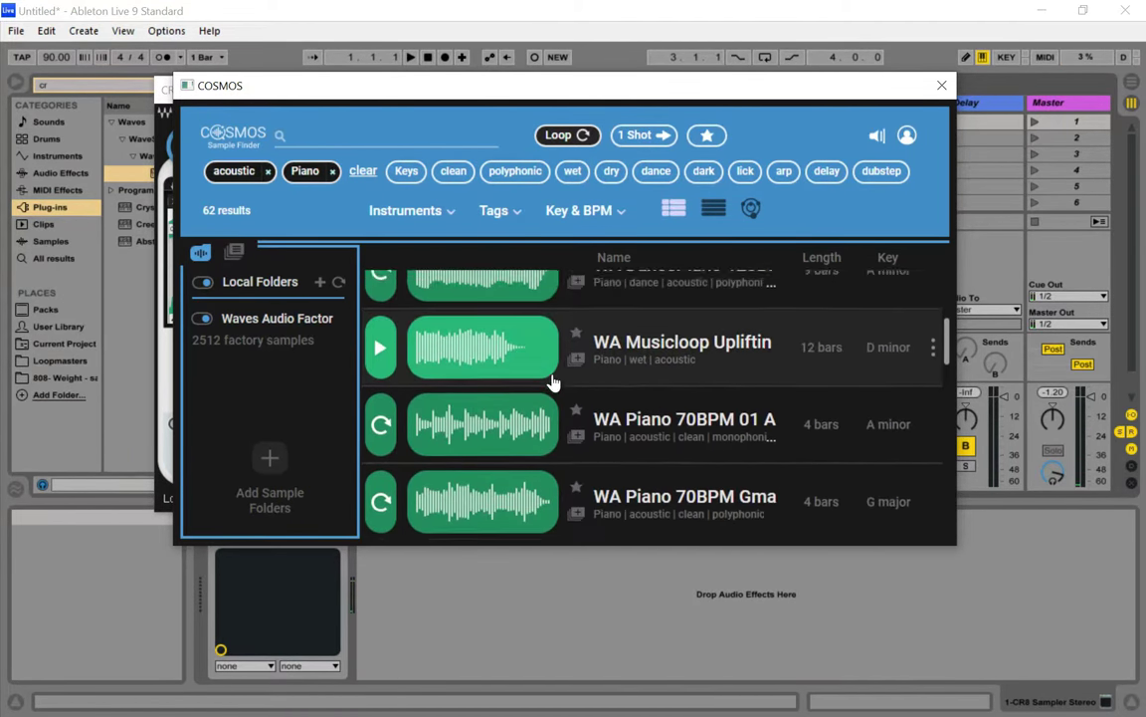
click(475, 404)
scroll(498, 408, down, 2)
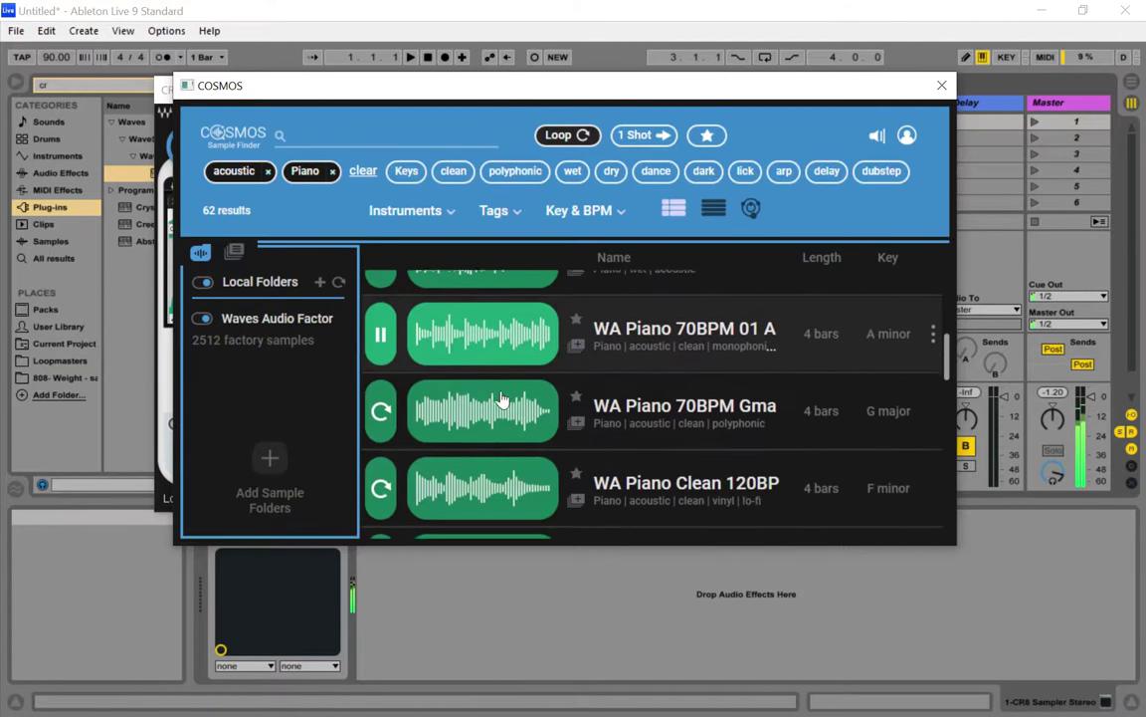
scroll(492, 416, down, 1)
click(393, 451)
scroll(423, 443, down, 2)
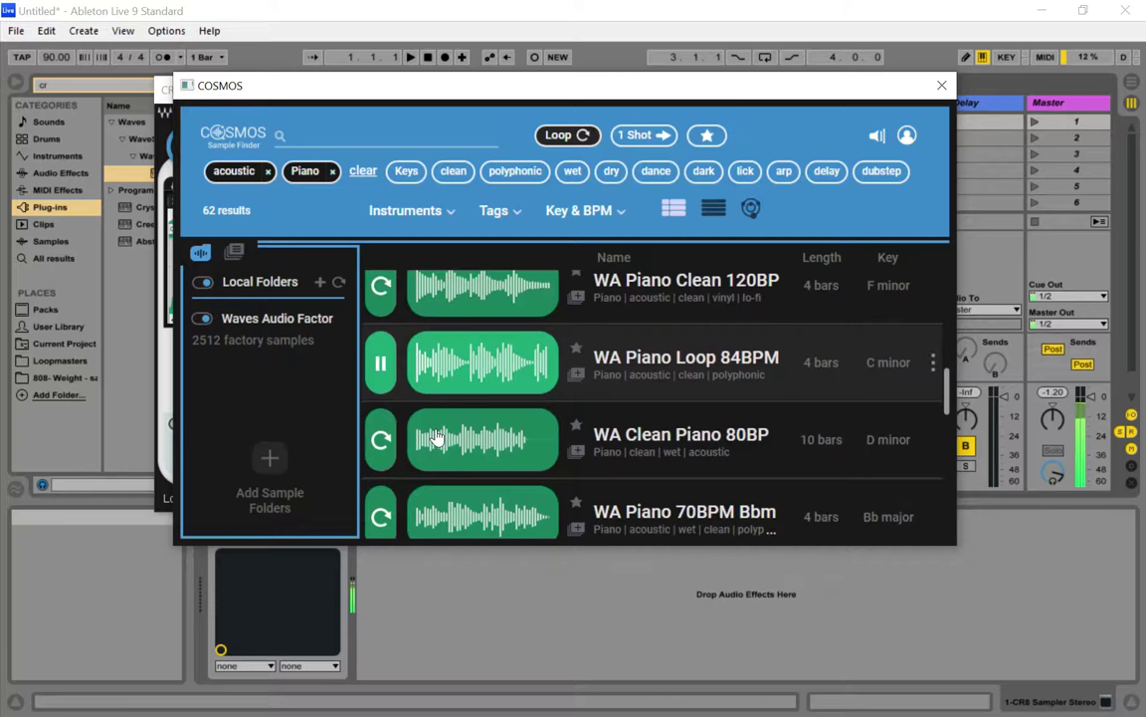
Move the COSMOS and CR8 windows clear of the CR8 Sampler track's mixer controls and lower that track's volume
drag(554, 97, 676, 134)
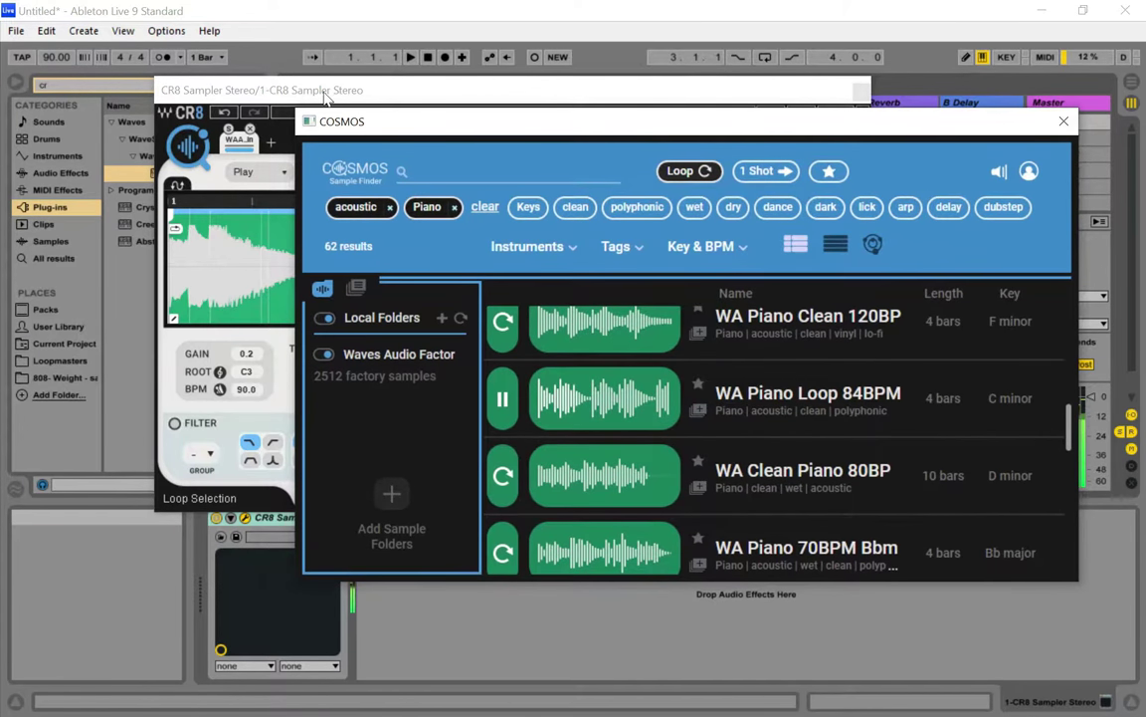
drag(319, 92, 430, 106)
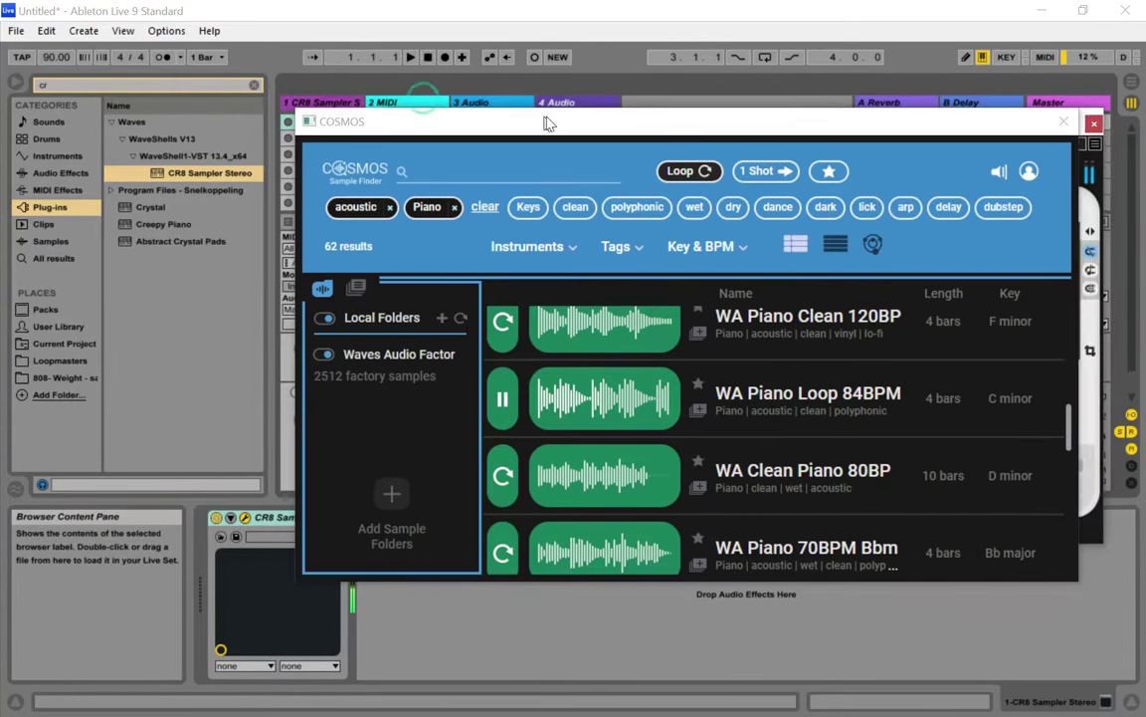
drag(504, 123, 582, 156)
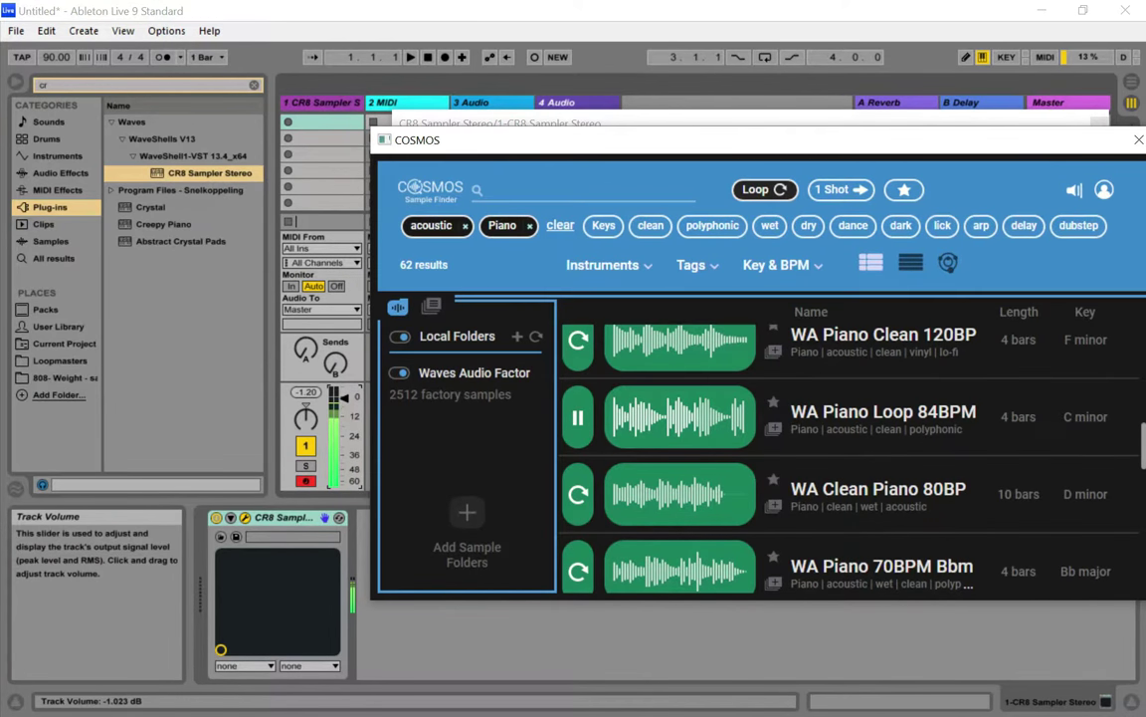
drag(345, 399, 348, 434)
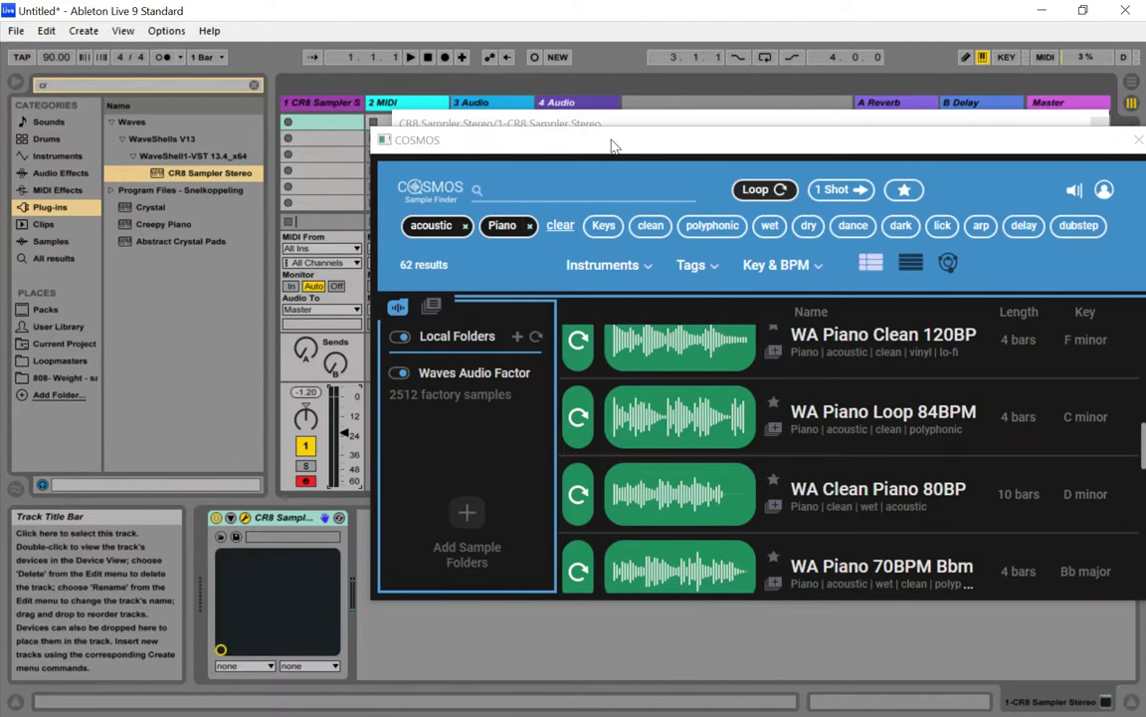
Audition more acoustic piano loops, including WA Piano Loop 84BPM, WA Piano 70BPM Bbm, WA AcousticPiano 90B and WA Piano Loop 130BP, and close COSMOS
drag(613, 147, 428, 166)
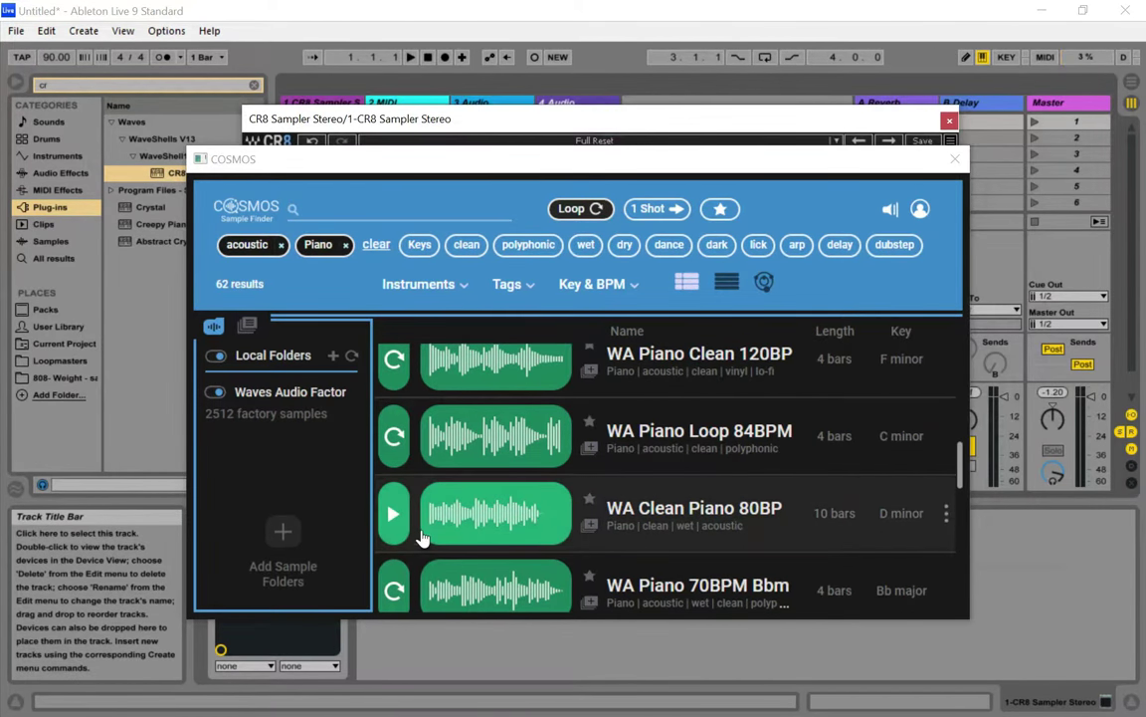
click(396, 439)
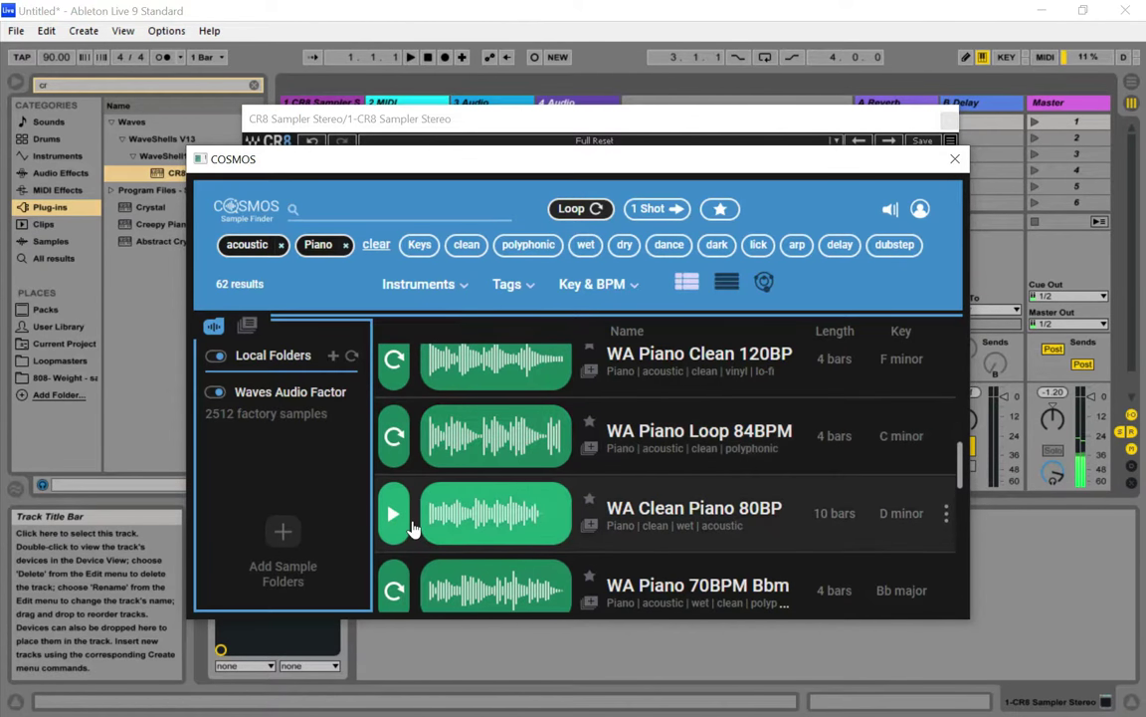
click(393, 592)
scroll(510, 519, down, 1)
scroll(511, 518, down, 2)
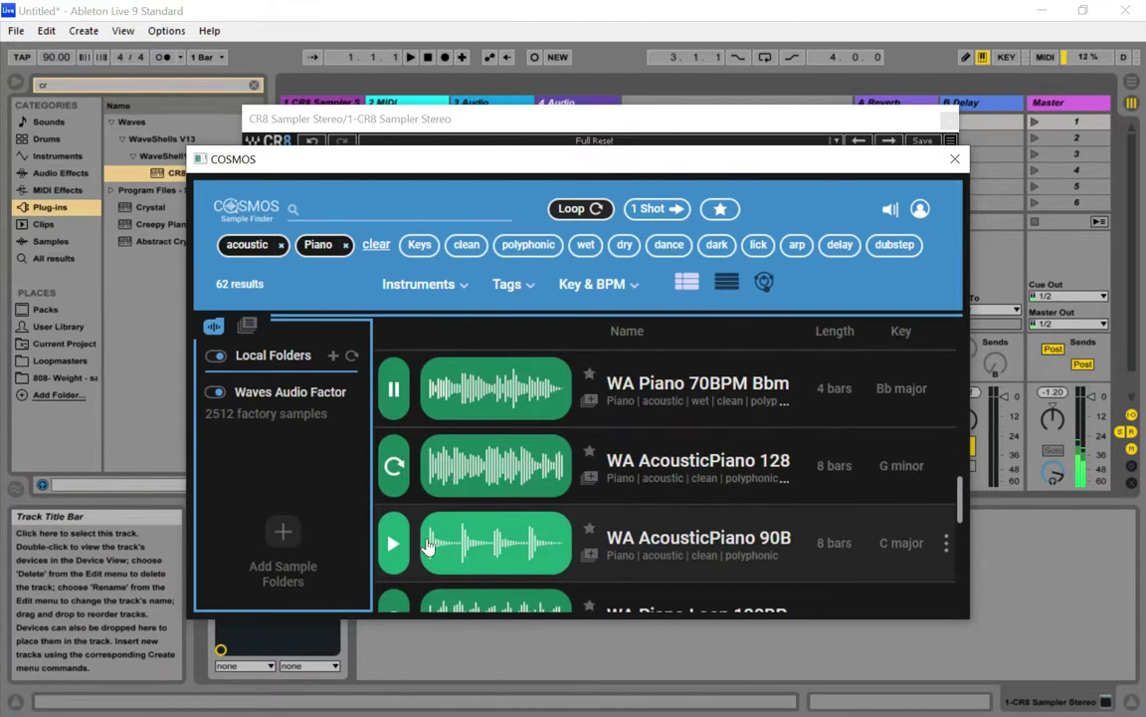
click(394, 545)
scroll(480, 507, down, 2)
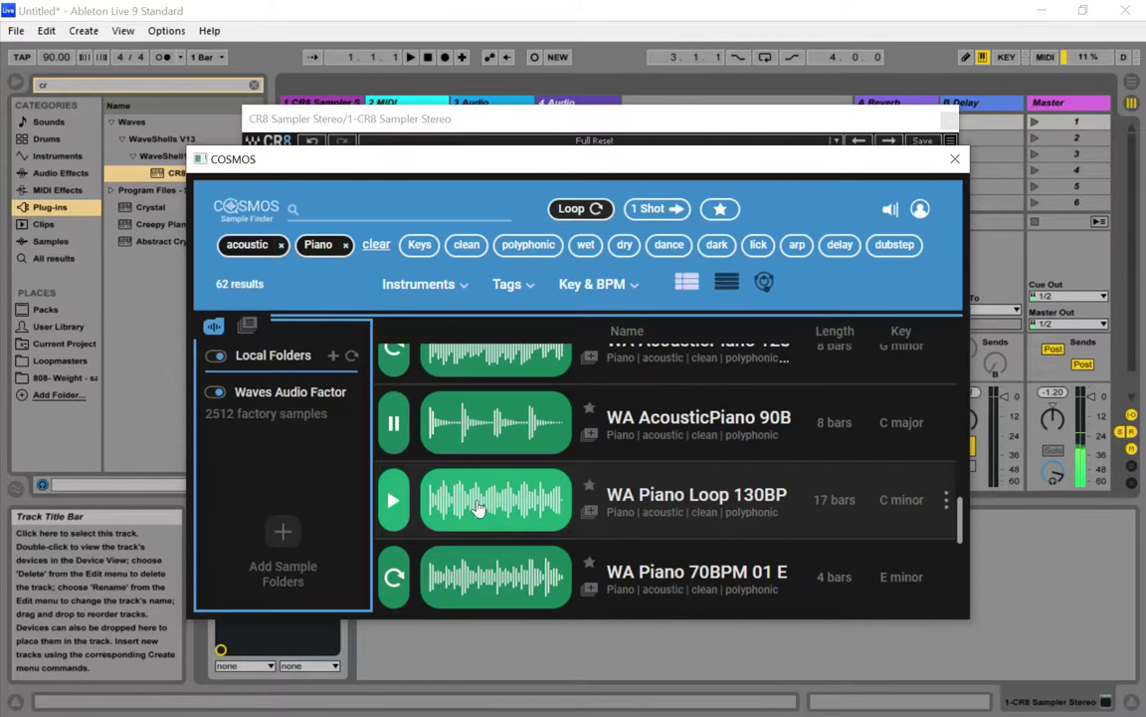
click(406, 509)
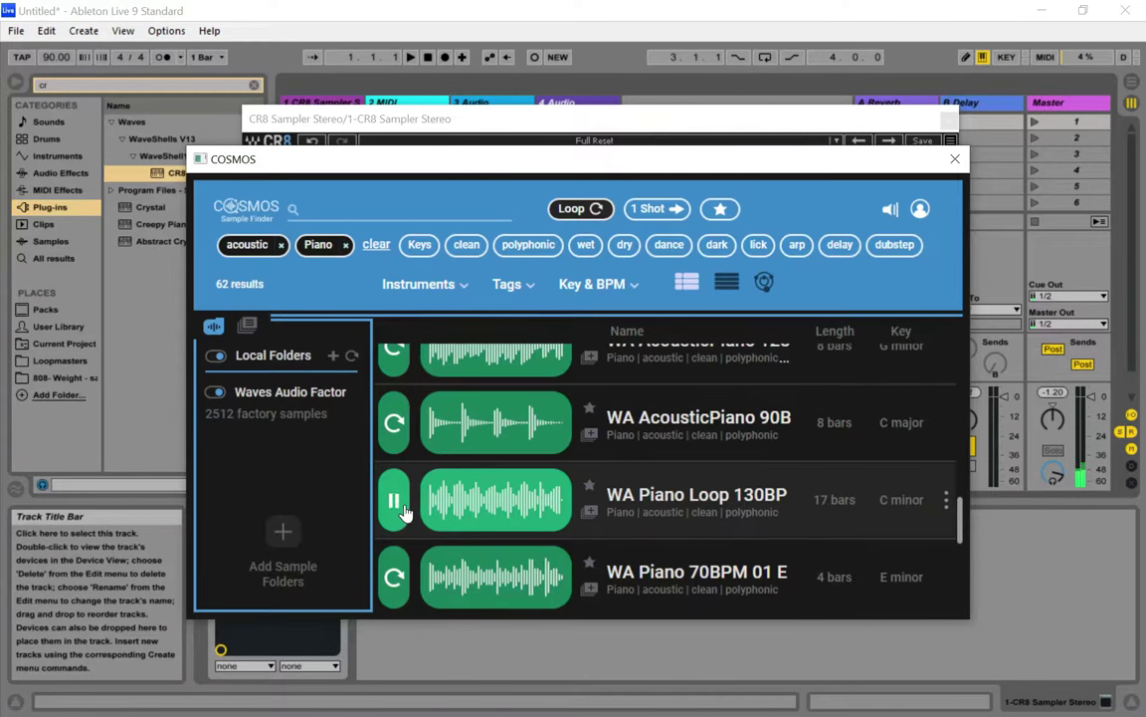
click(404, 505)
scroll(488, 498, up, 10)
scroll(489, 456, up, 2)
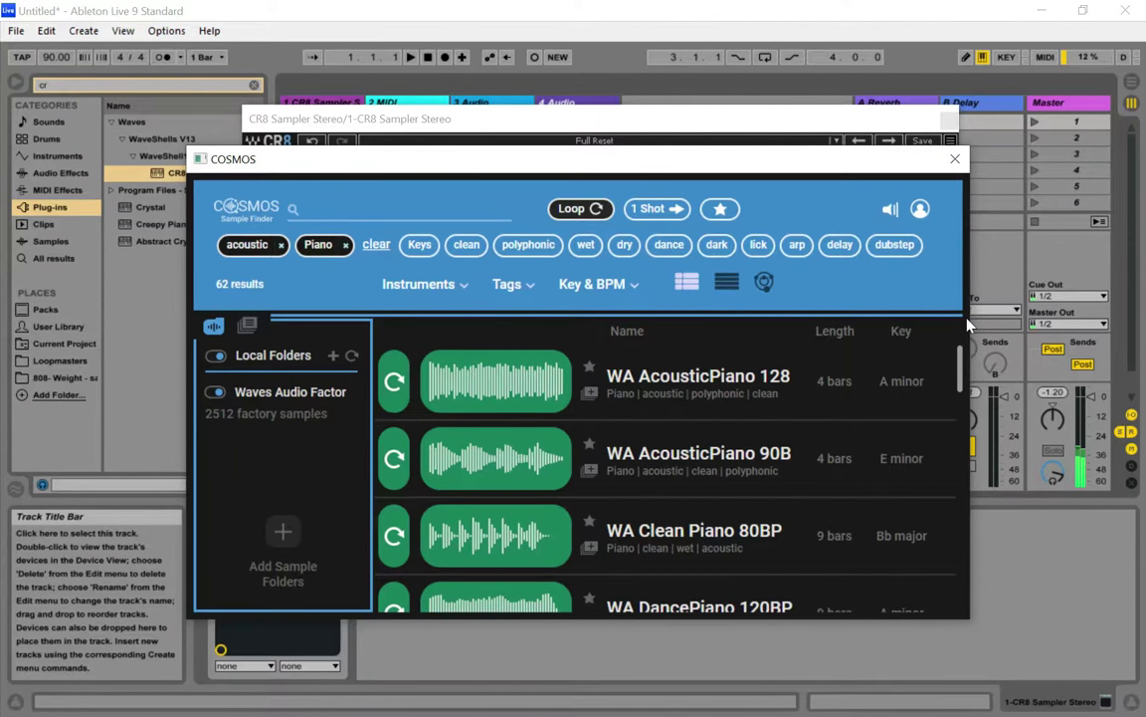
click(954, 161)
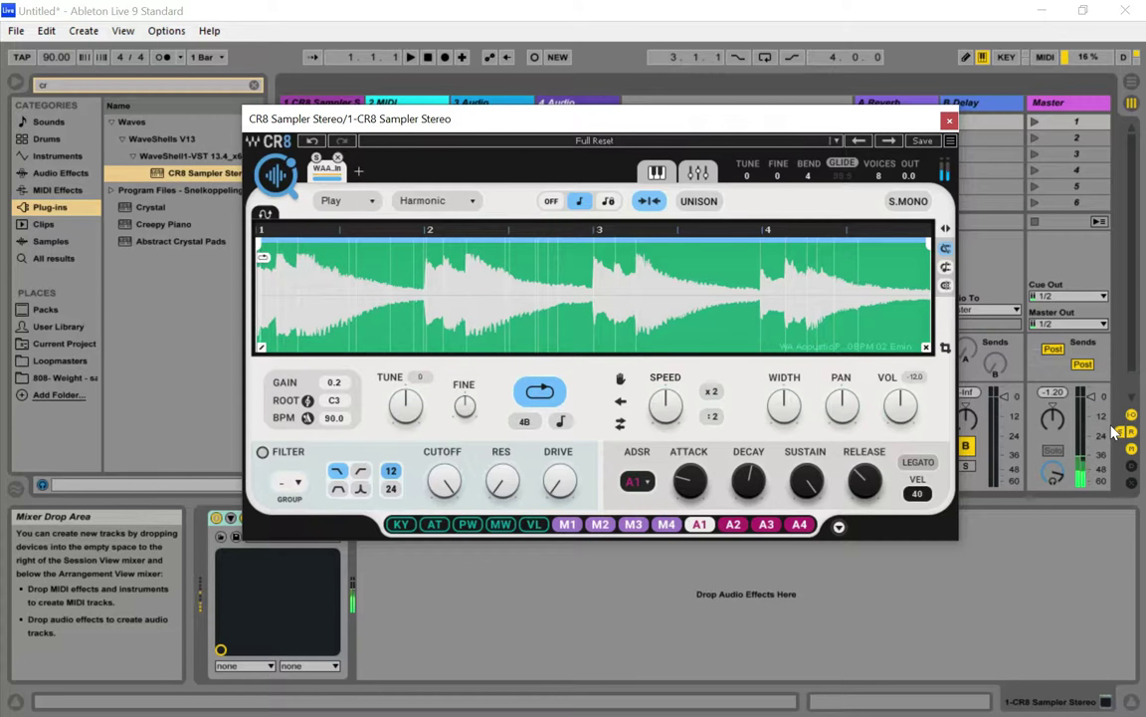
Reposition the CR8 sampler window, play the loaded piano loop with keyboard notes, and close the sampler window
drag(504, 120, 710, 115)
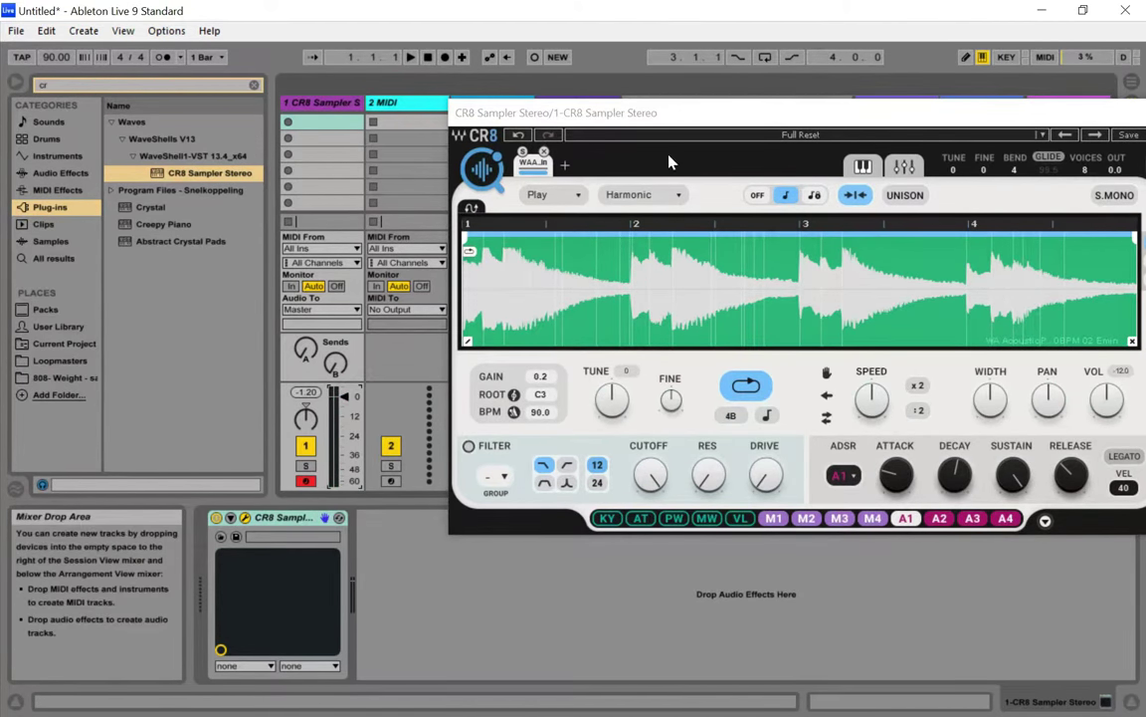
drag(704, 126, 514, 117)
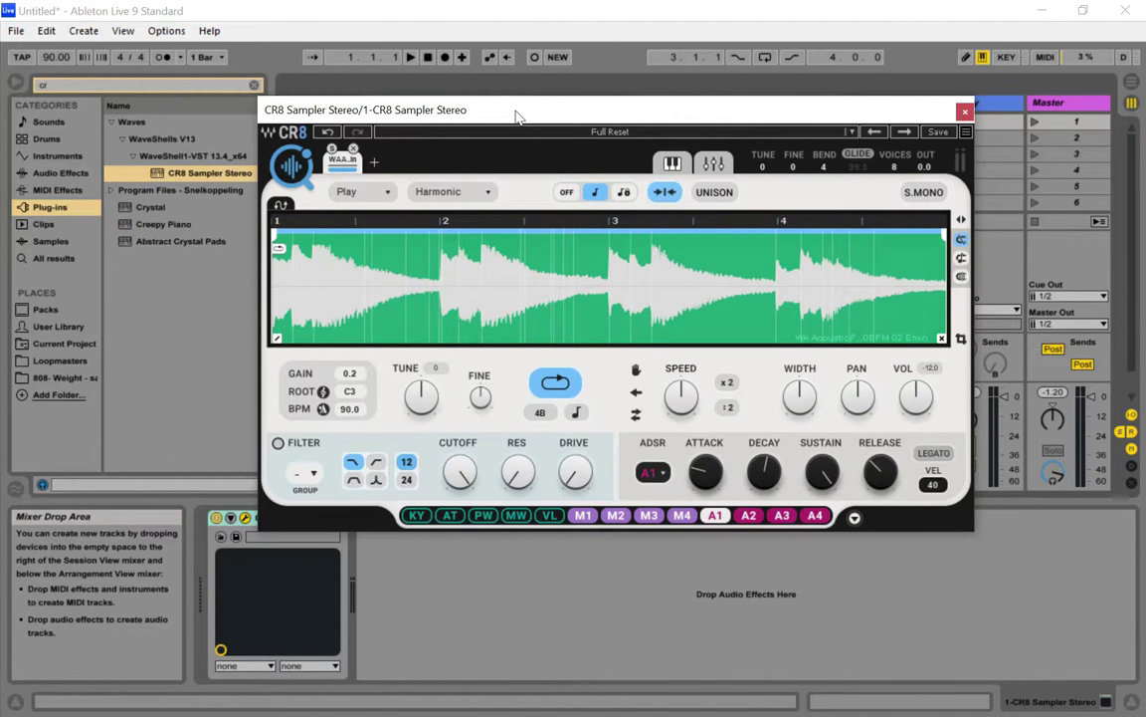
key(a)
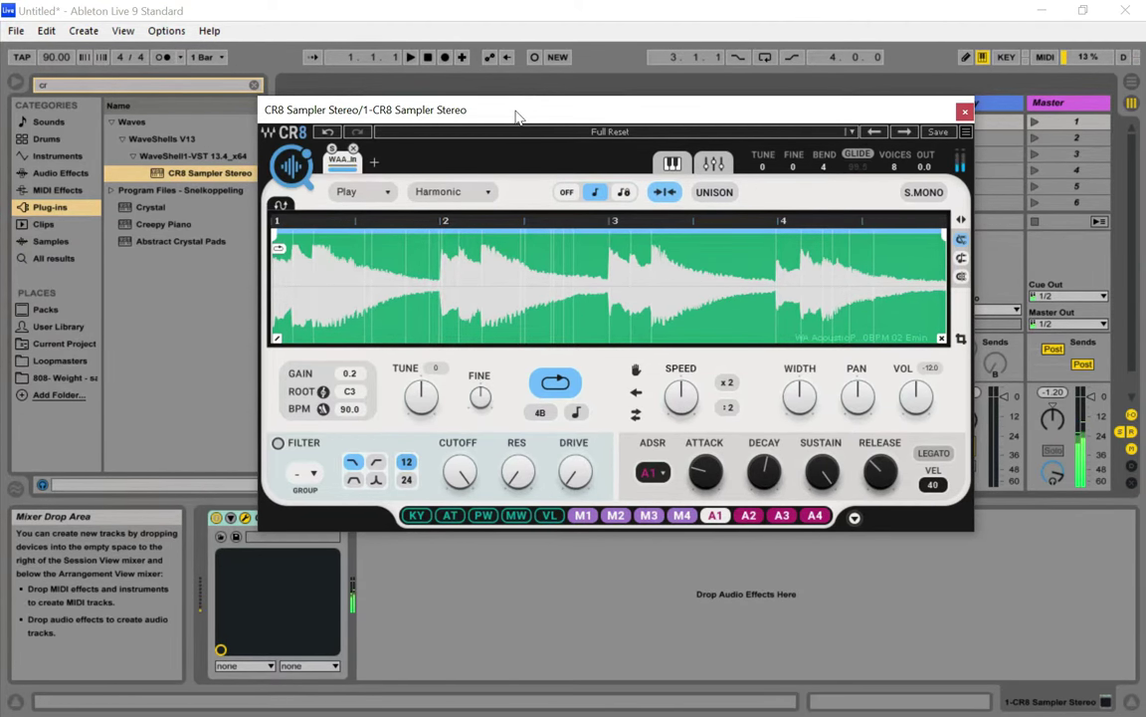
click(965, 111)
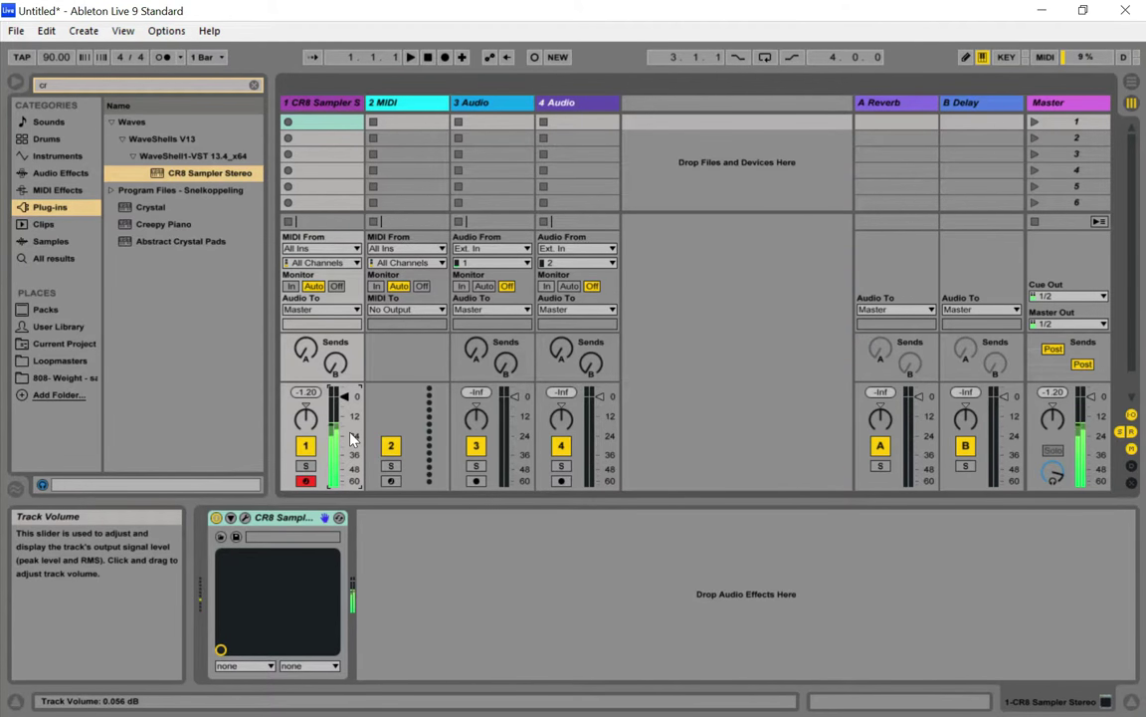
Record a melody from the CR8 Sampler track into the arrangement with the metronome on, and show the recording in the Arrangement view
click(164, 57)
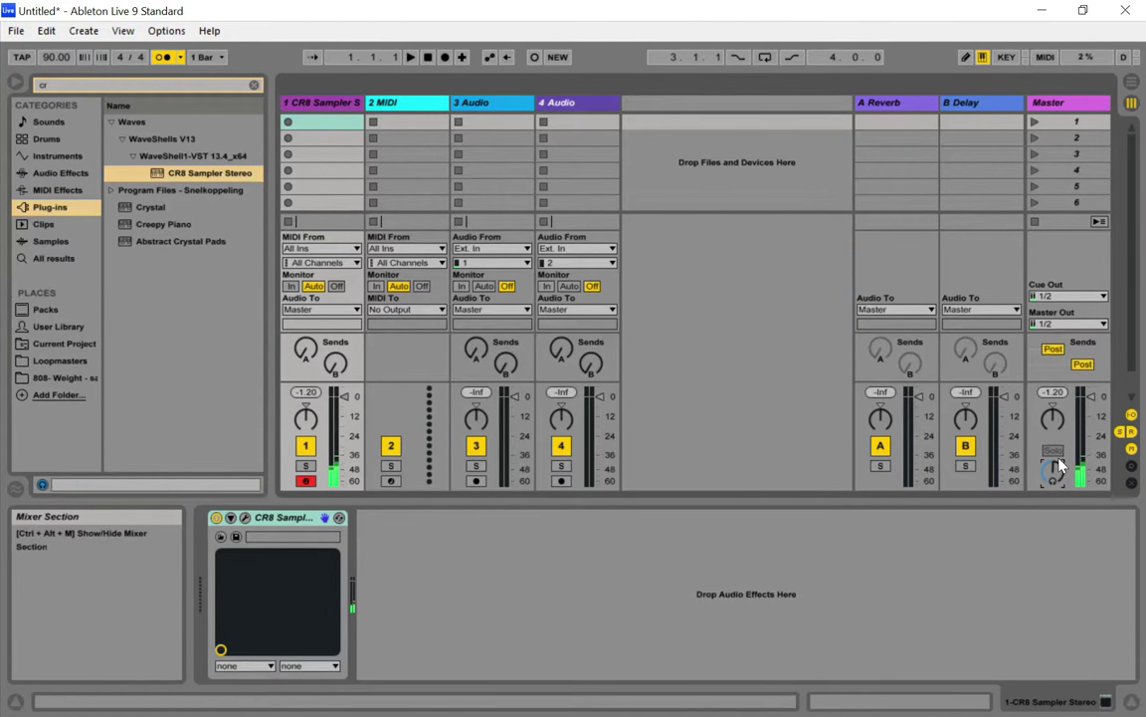
click(445, 58)
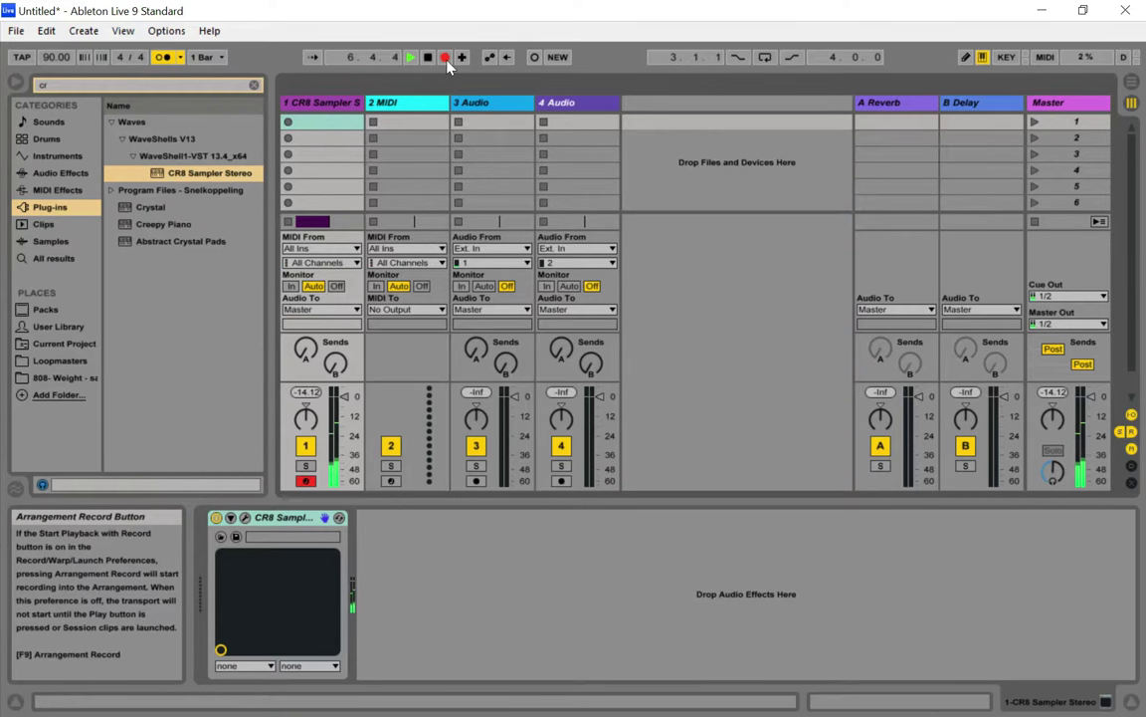
key(space)
key(Tab)
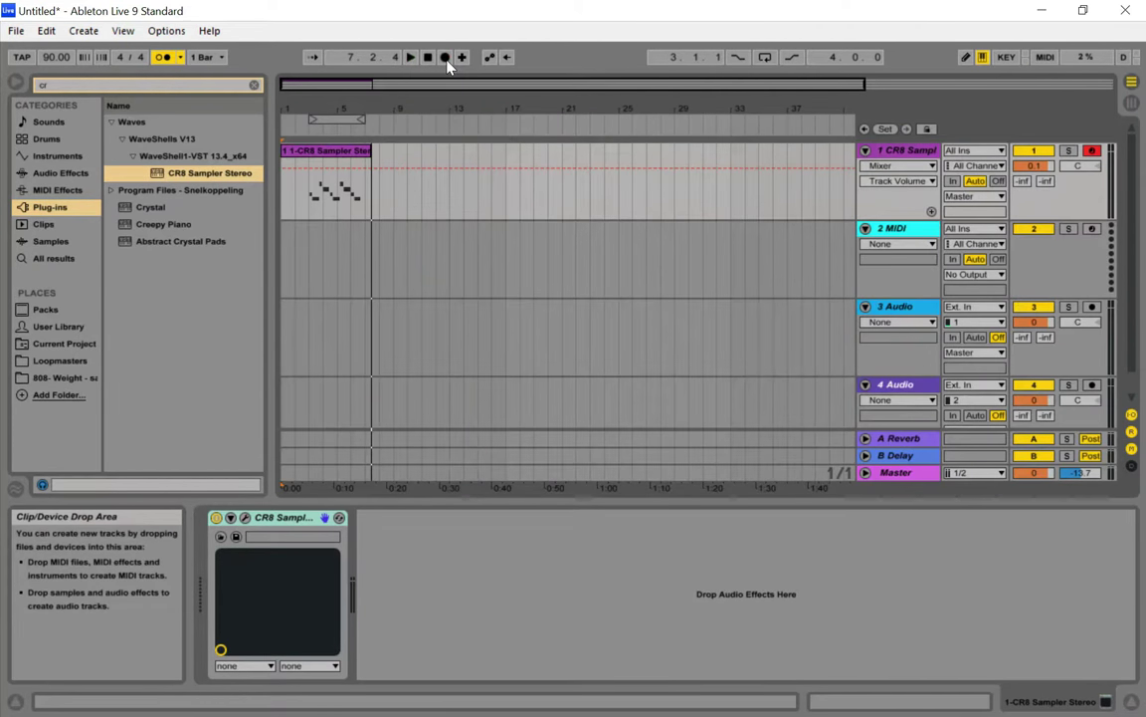
Remove the empty lead-in of the recorded clip so its first note falls on bar 1, and play it with the loop region starting there
drag(327, 84, 293, 100)
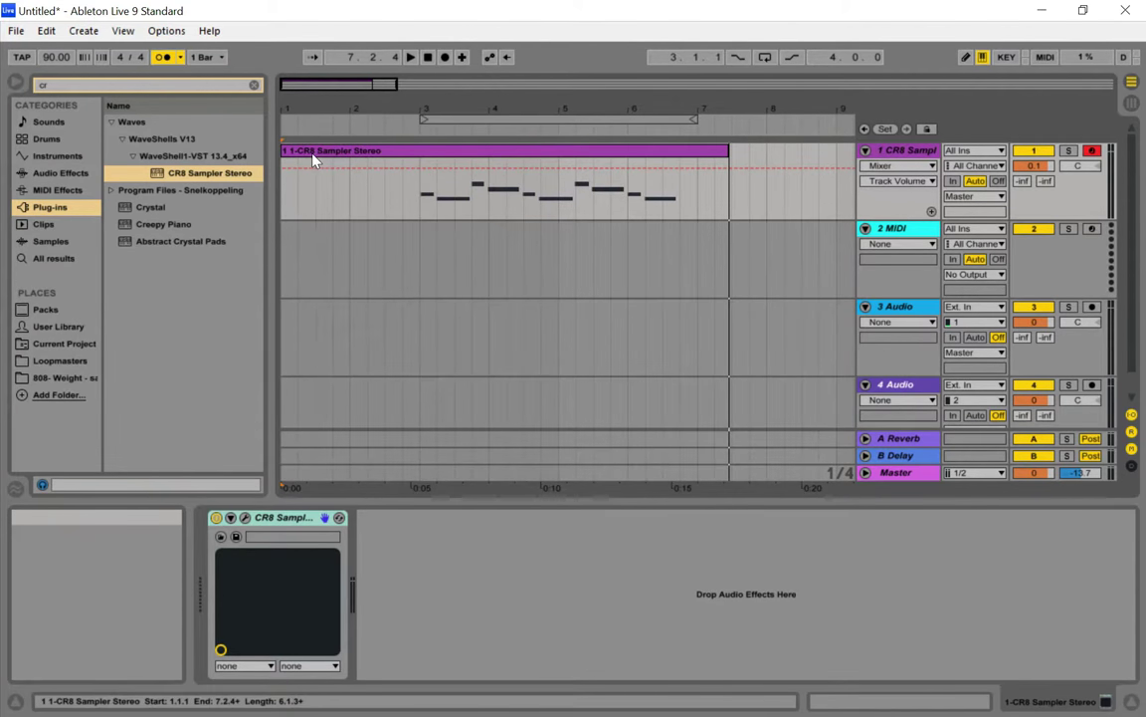
drag(283, 184, 337, 172)
drag(583, 157, 398, 121)
key(space)
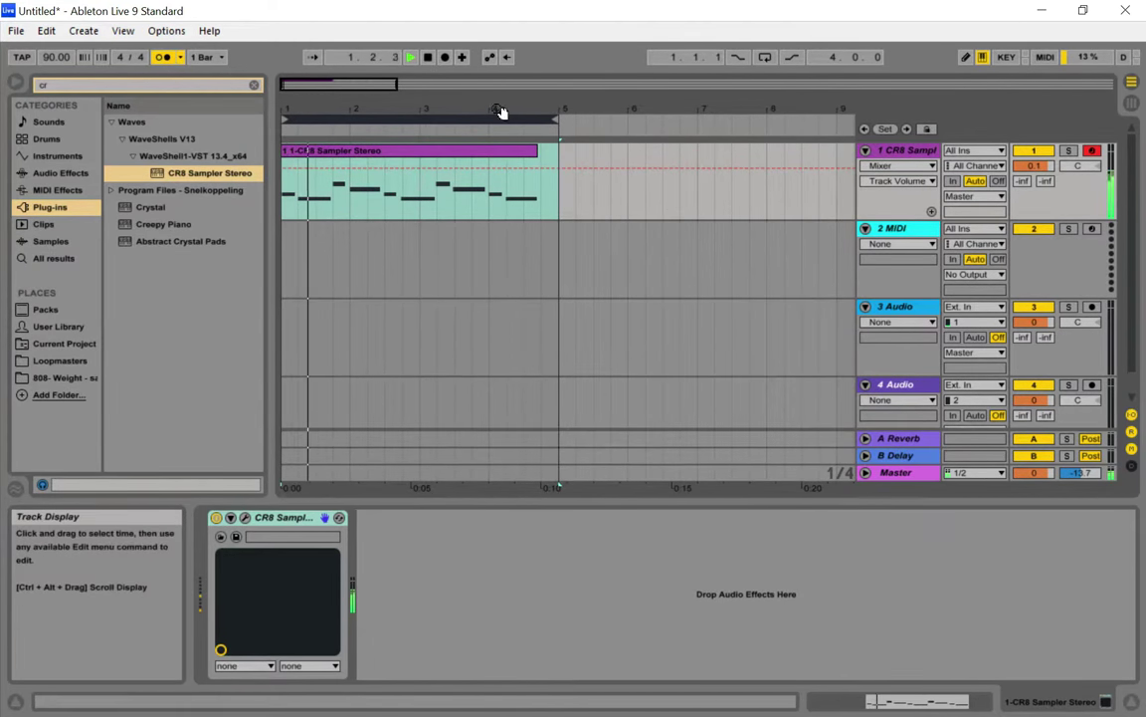
Fit the loop region and the recorded clip to bars 1 through 3, and enable arrangement looping
drag(312, 83, 294, 83)
drag(710, 121, 608, 121)
drag(677, 151, 607, 151)
click(765, 57)
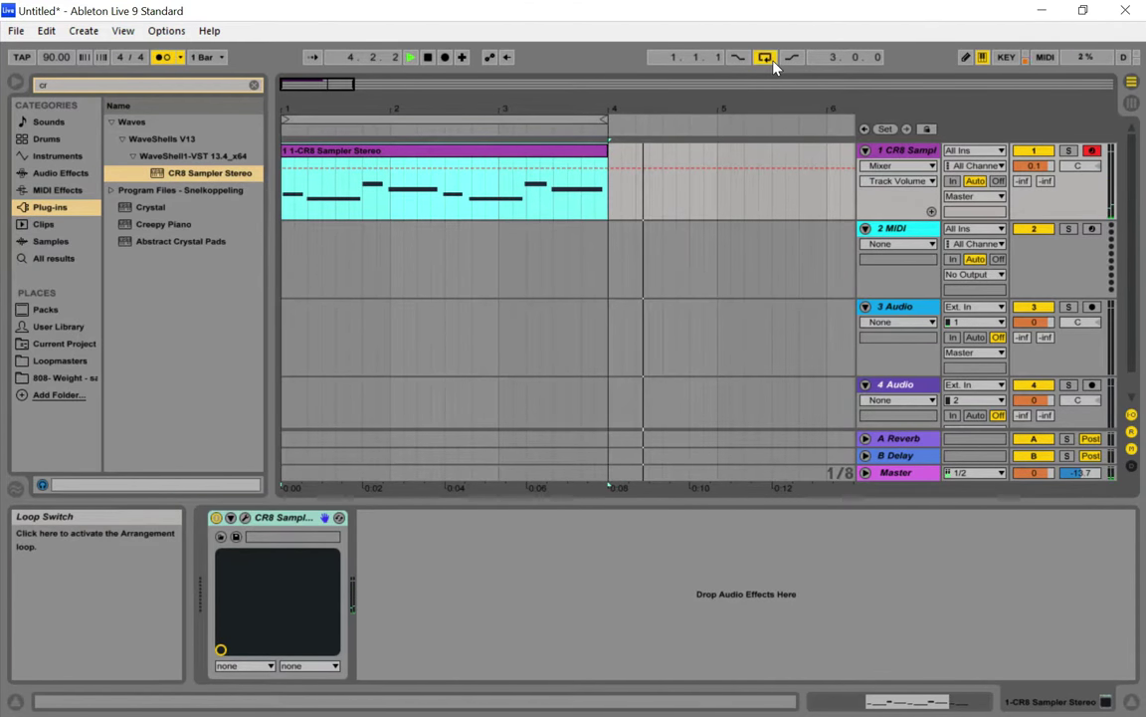
Open the recorded clip in the note editor and quantize all notes within its bar 3 to 6 range
double_click(532, 156)
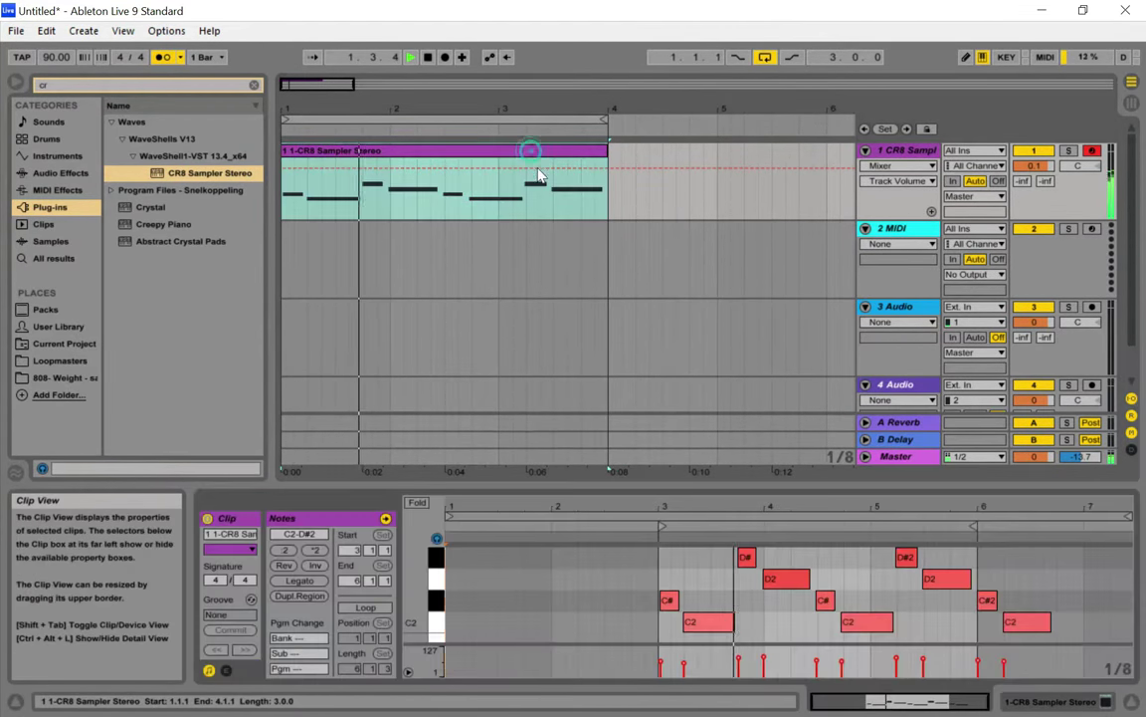
right_click(669, 601)
click(705, 568)
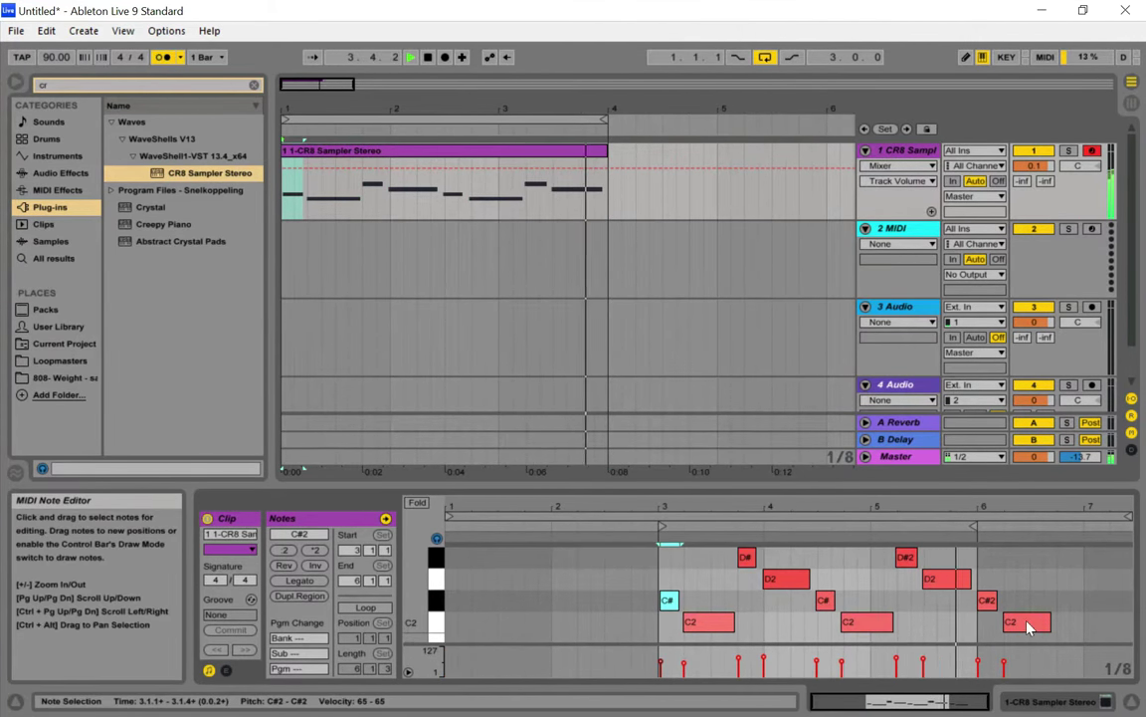
click(689, 635)
drag(675, 639, 950, 561)
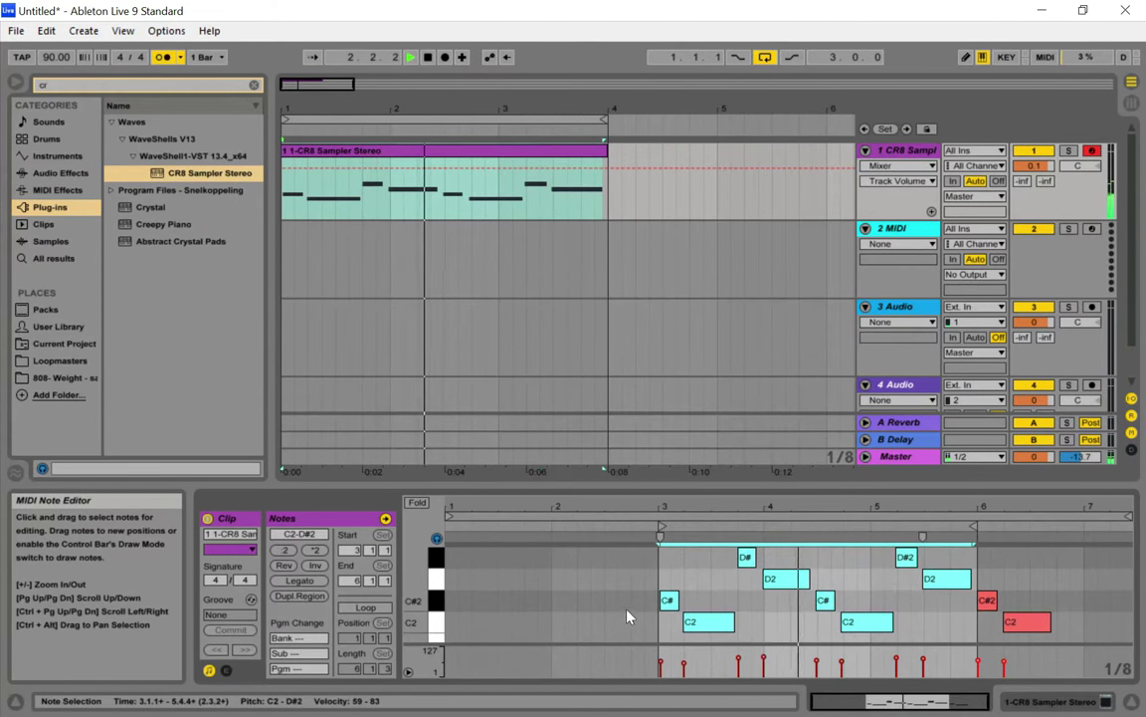
right_click(668, 600)
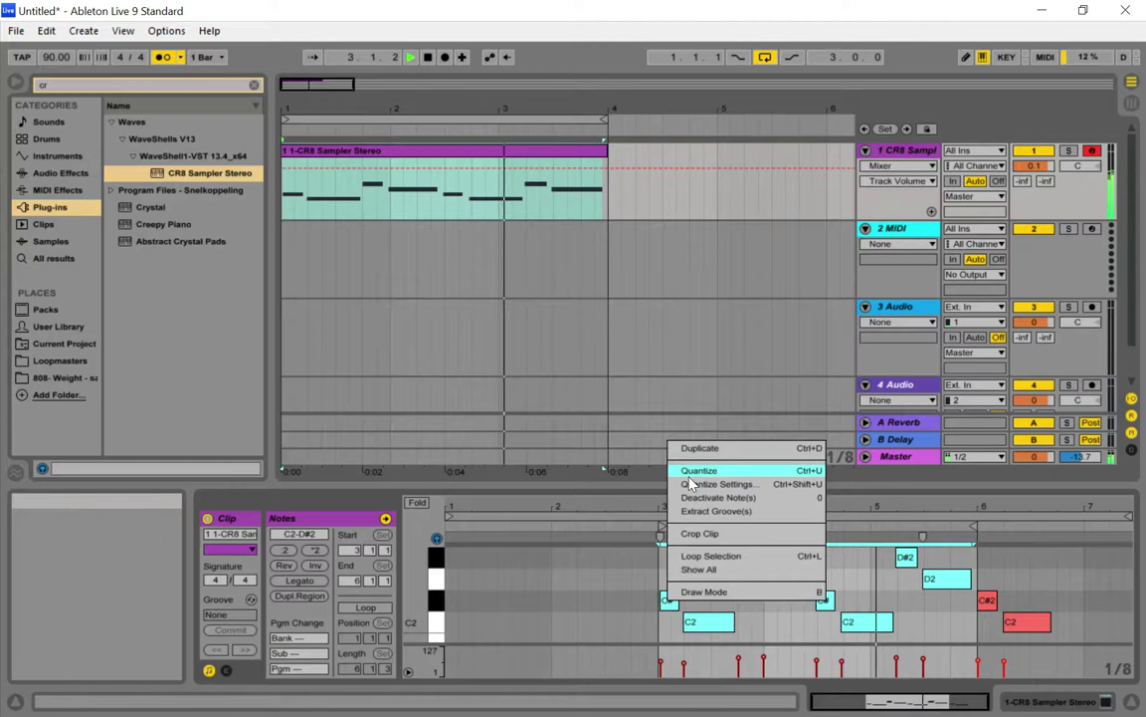
click(698, 470)
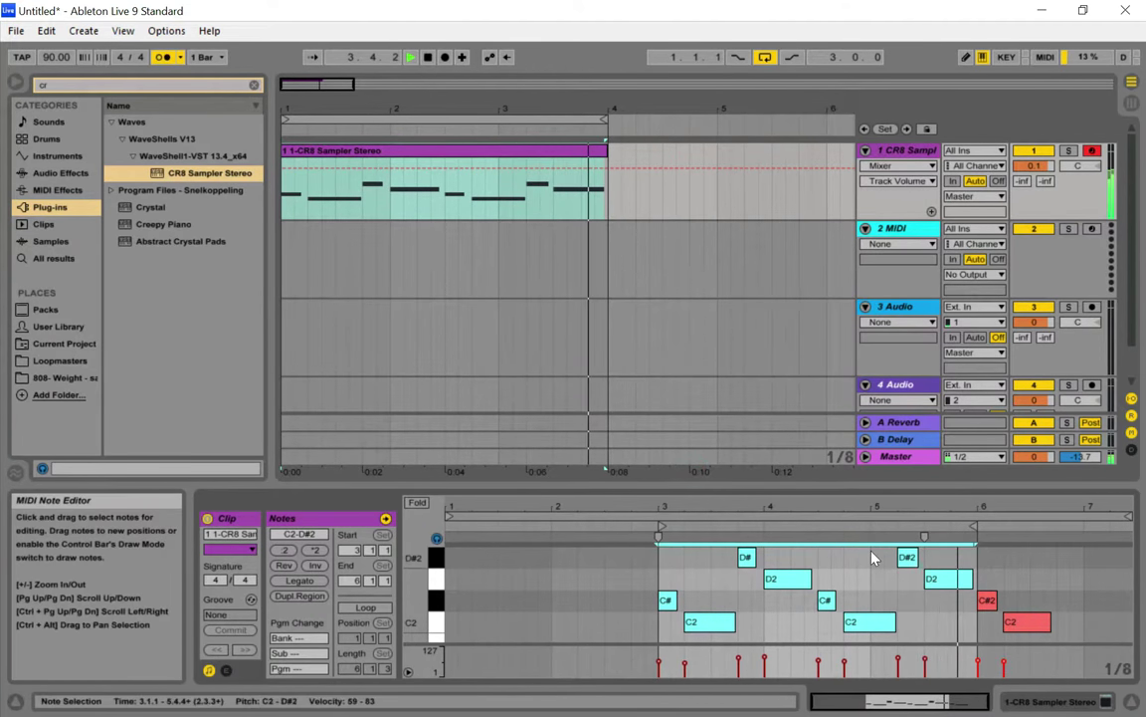
Delete the leftover C#2 and C2 notes after bar 6 in the note editor
click(989, 601)
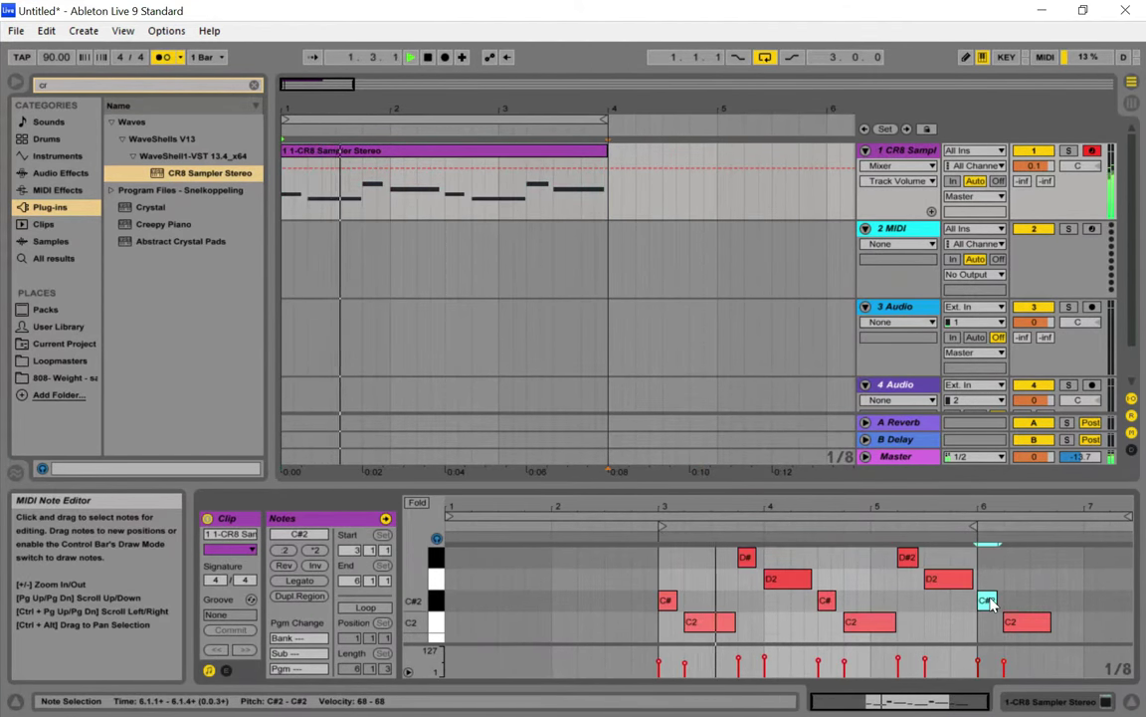
key(Delete)
click(1022, 624)
key(Delete)
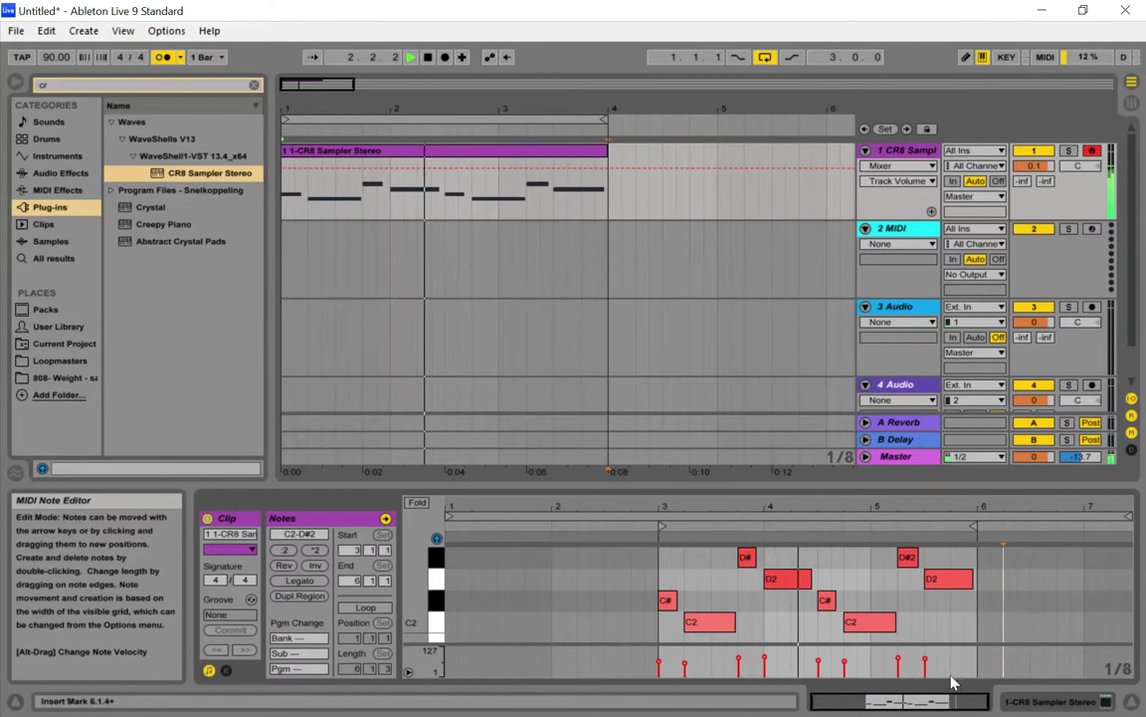
In the Session view, turn the metronome off, reopen the CR8 sampler on track 1 and set its Tune to -1
key(Tab)
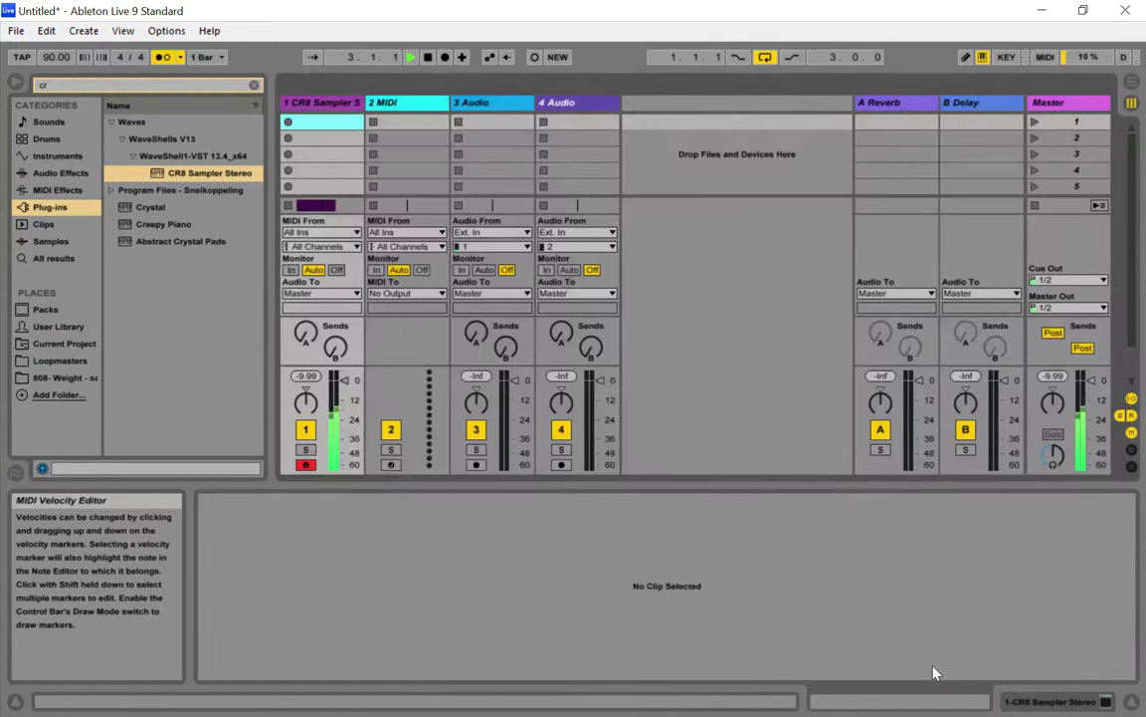
click(297, 102)
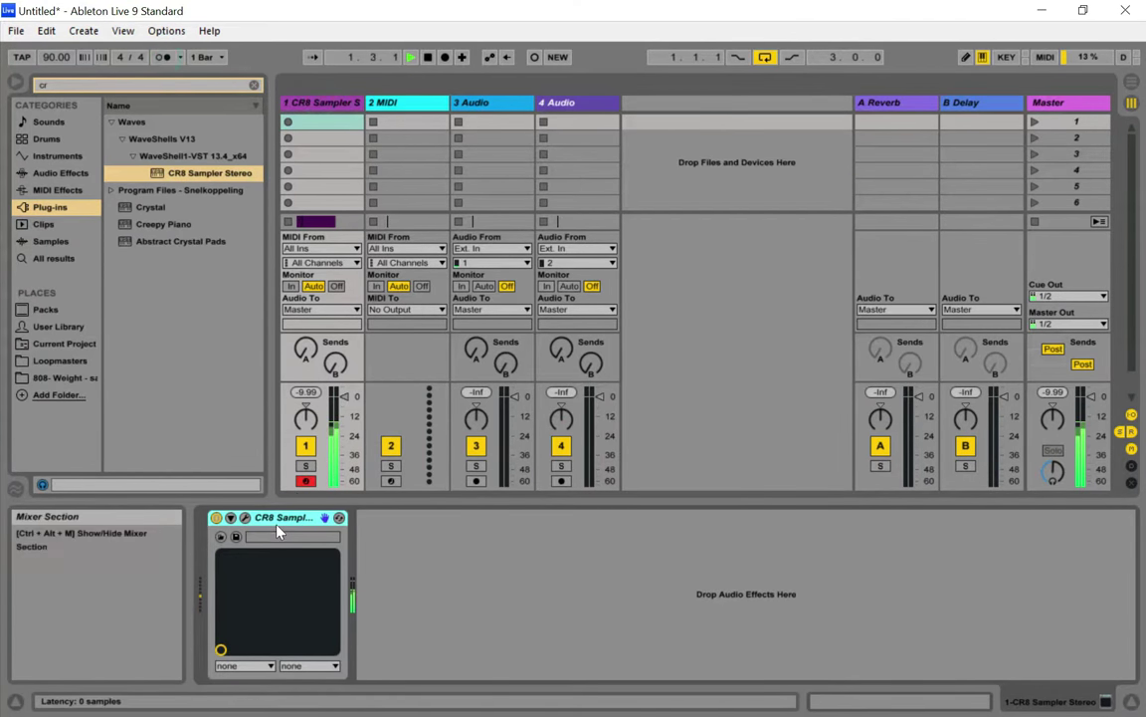
click(245, 517)
drag(542, 128, 539, 116)
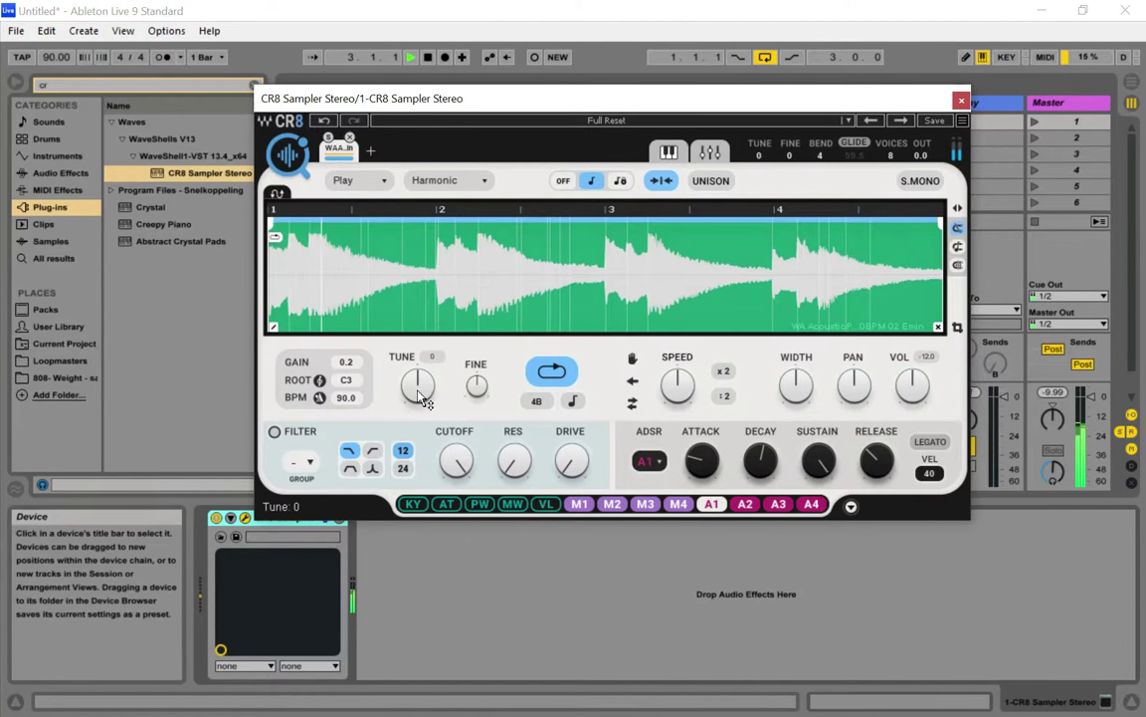
drag(421, 392, 417, 392)
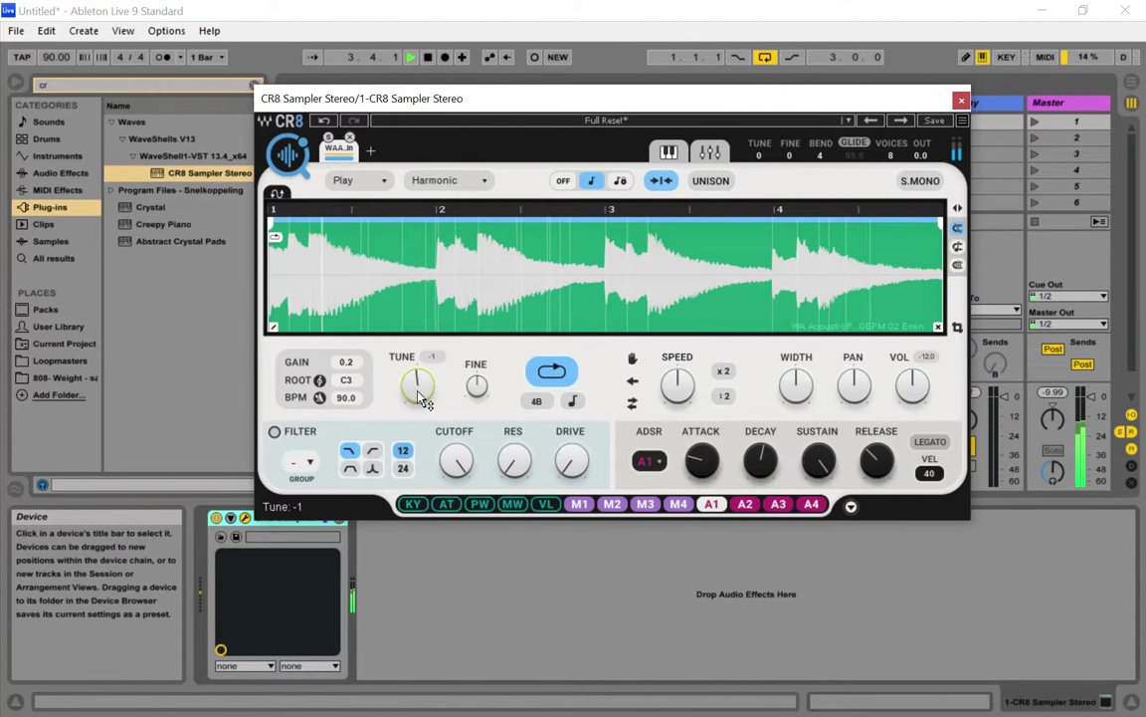
Lower the filter cutoff, set resonance to 42 and drive to 7.7, and choose the fourth filter shape
mouse_move(455, 460)
mouse_down()
mouse_move(455, 487)
mouse_move(451, 461)
mouse_up()
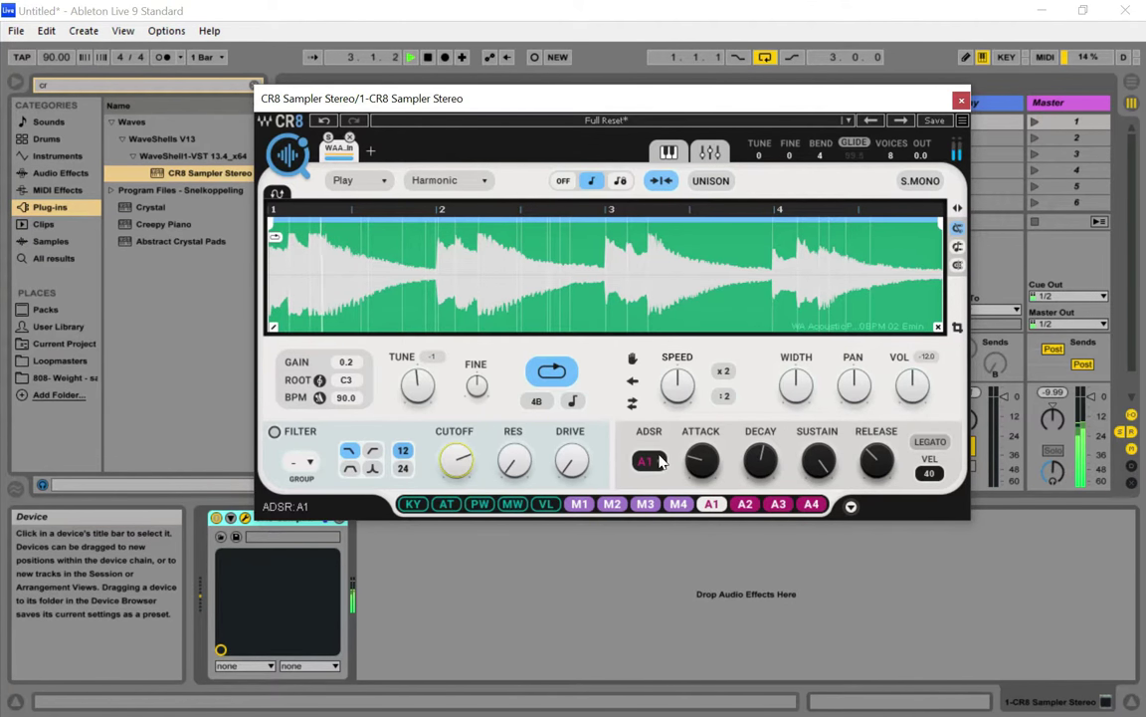
mouse_move(515, 461)
mouse_down()
mouse_move(514, 438)
mouse_move(528, 468)
mouse_move(524, 428)
mouse_move(527, 468)
mouse_up()
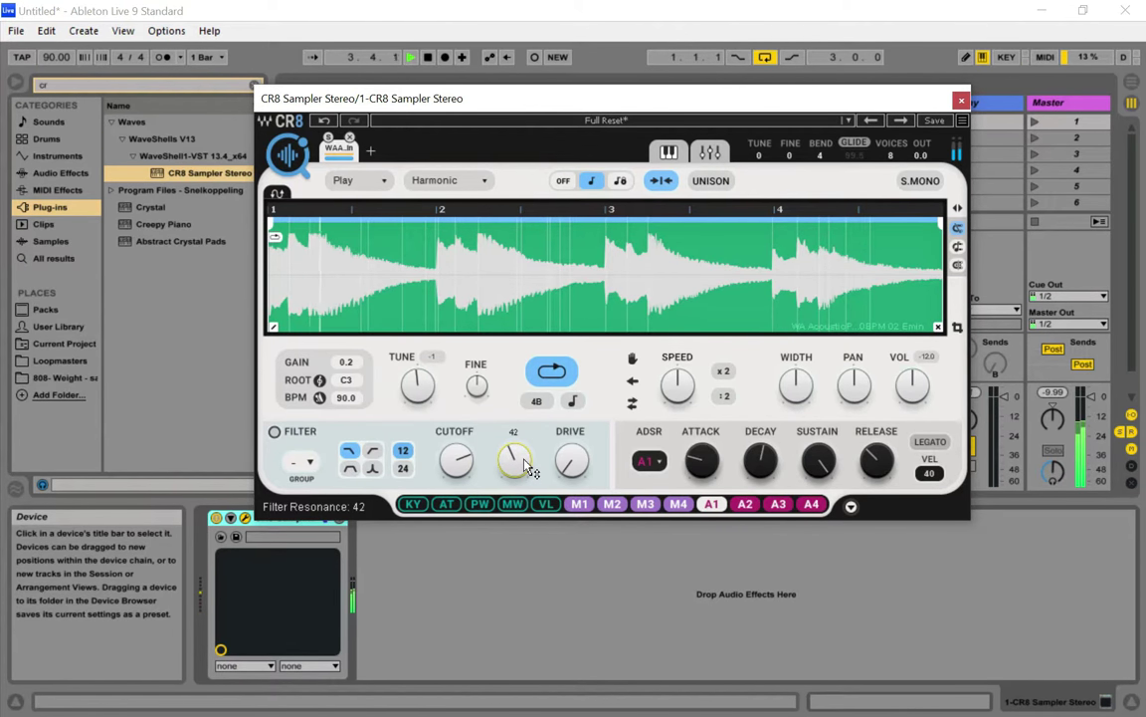
drag(577, 467, 572, 436)
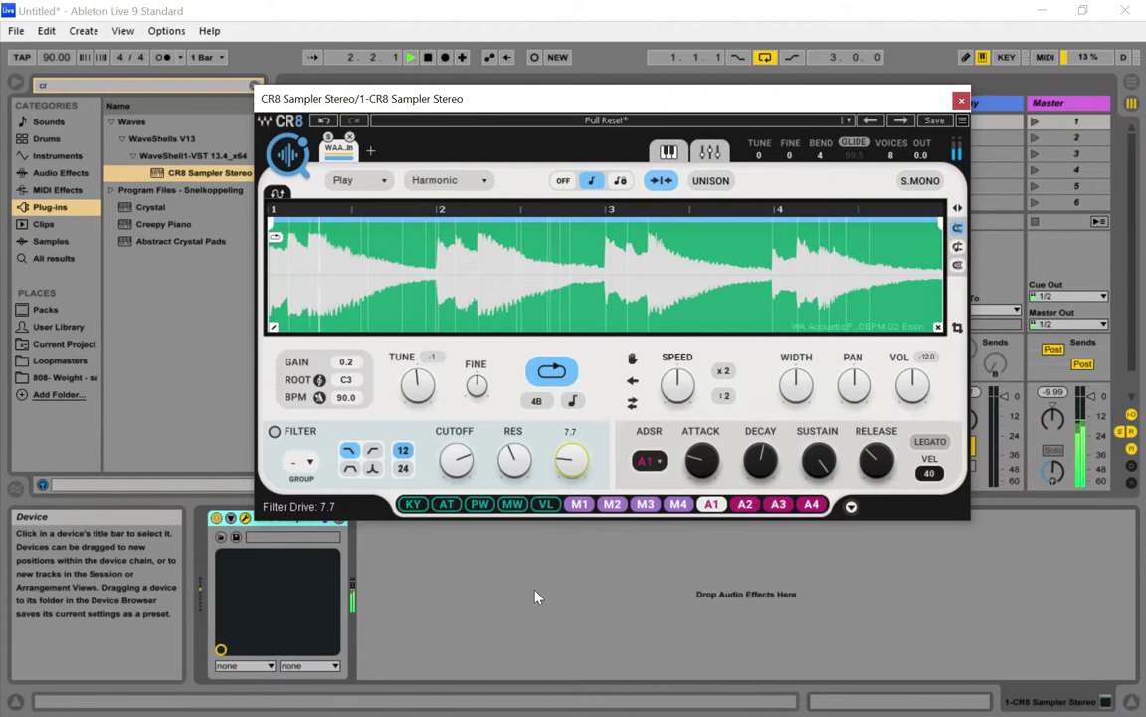
click(373, 468)
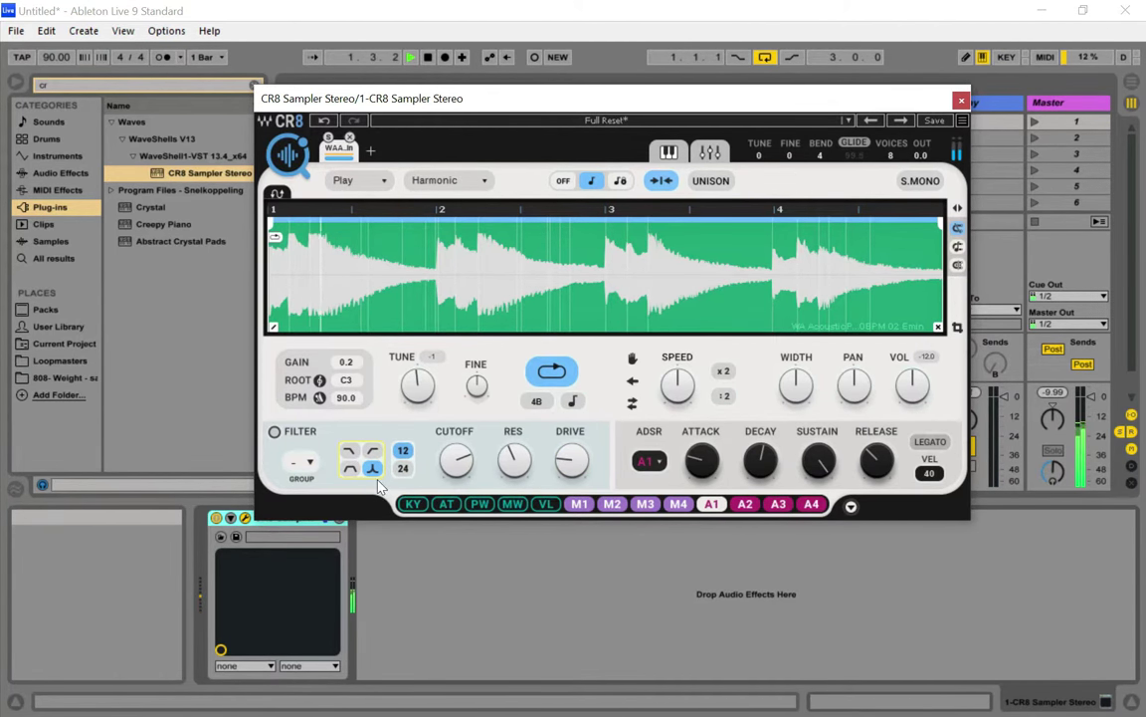
Adjust the A1 envelope's decay time, close the sampler and return to the Arrangement view
drag(760, 459, 760, 443)
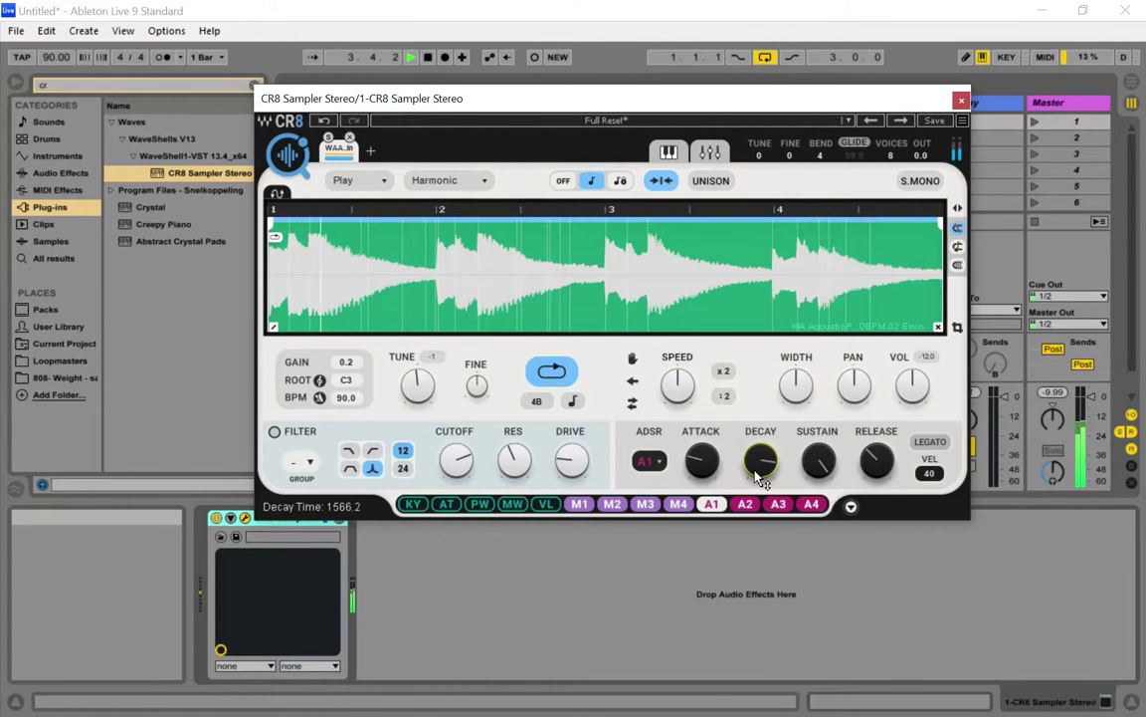
mouse_move(760, 460)
mouse_down()
mouse_move(760, 444)
mouse_move(760, 498)
mouse_move(759, 450)
mouse_move(761, 464)
mouse_up()
click(962, 101)
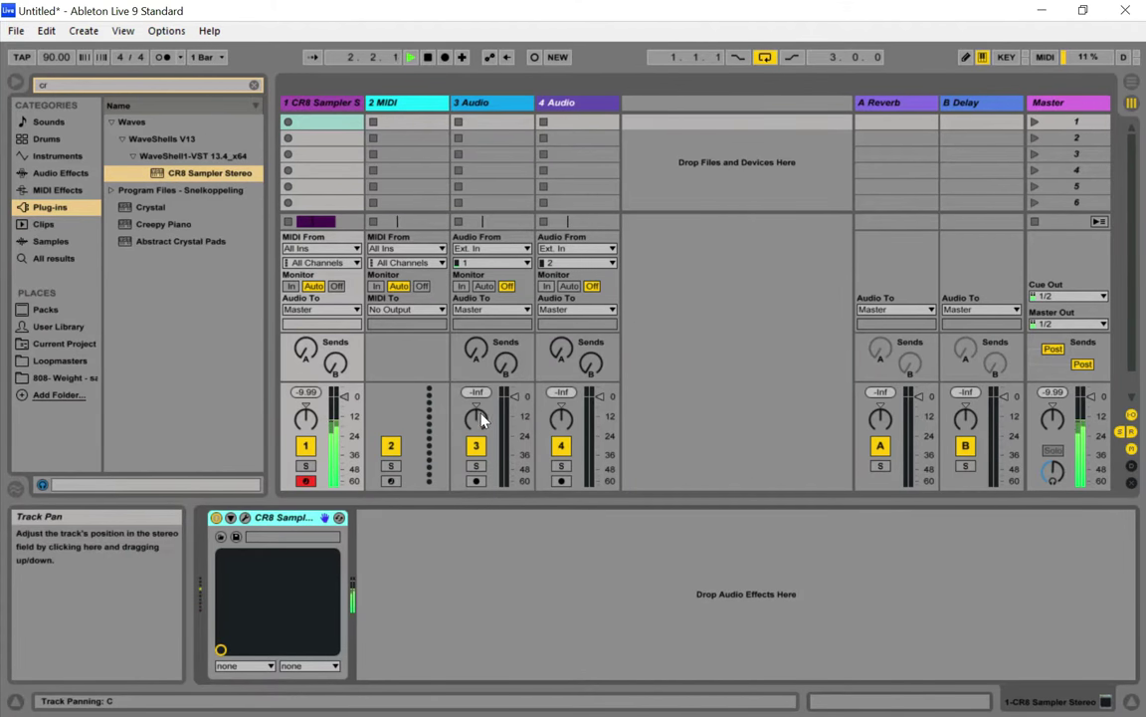
key(Tab)
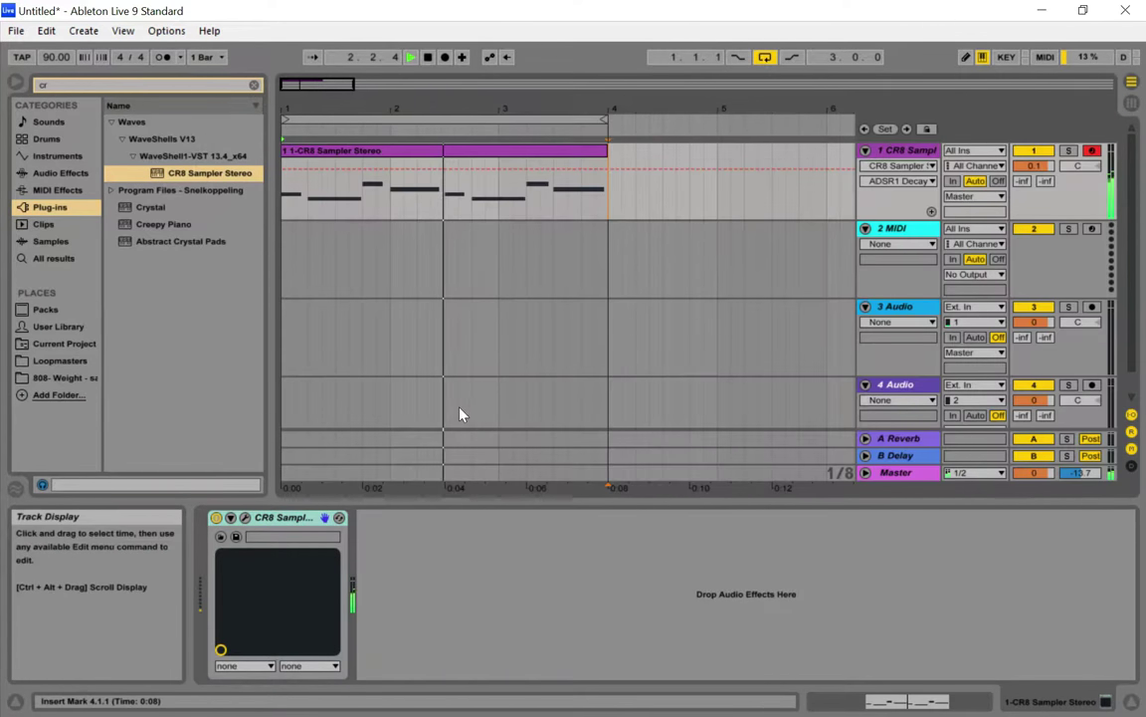
In the Session view, move the empty MIDI track behind the audio tracks and insert two more audio tracks after track 3
click(570, 155)
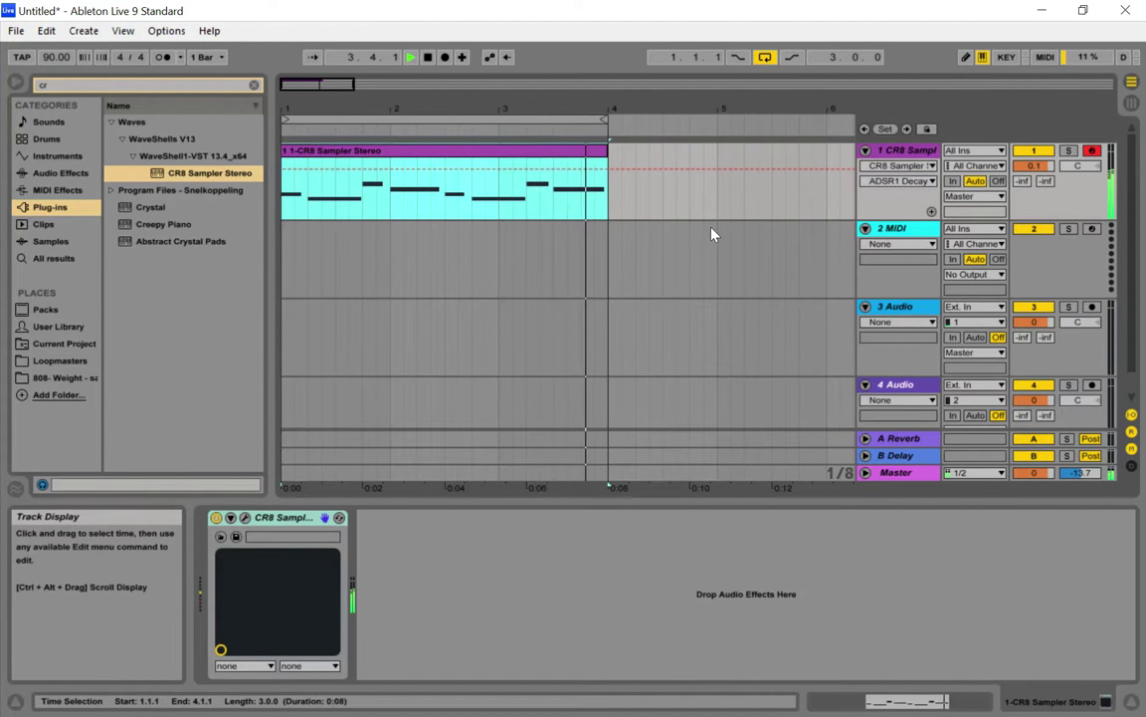
key(Tab)
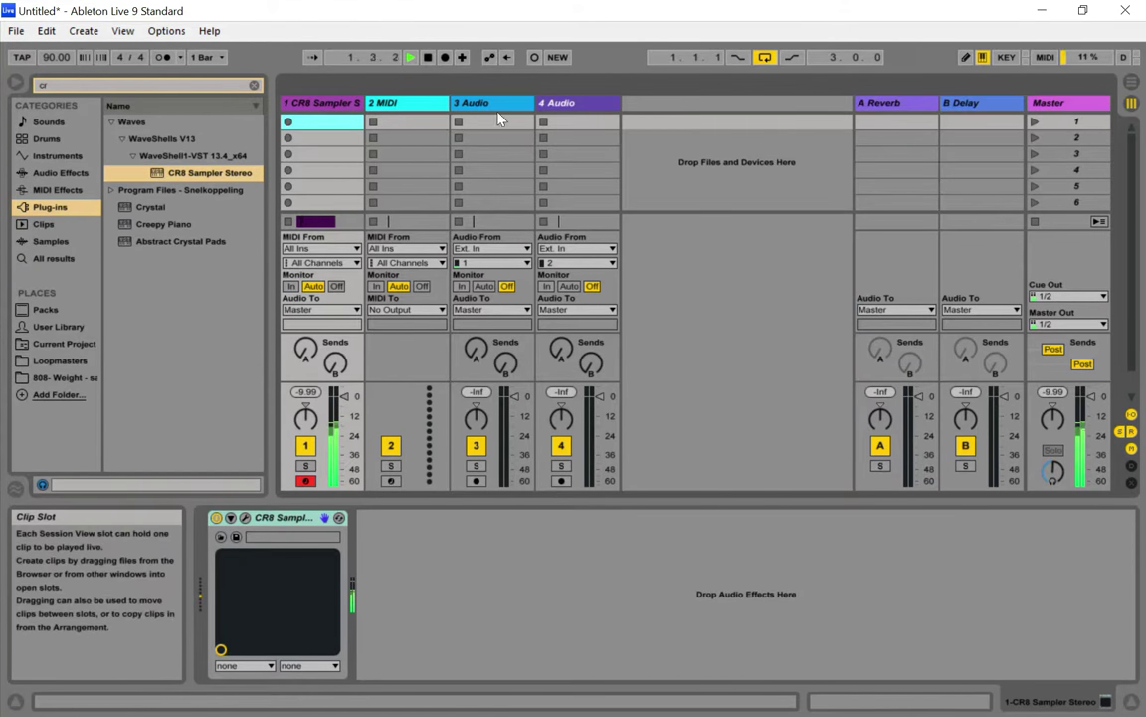
click(454, 100)
drag(400, 110, 472, 92)
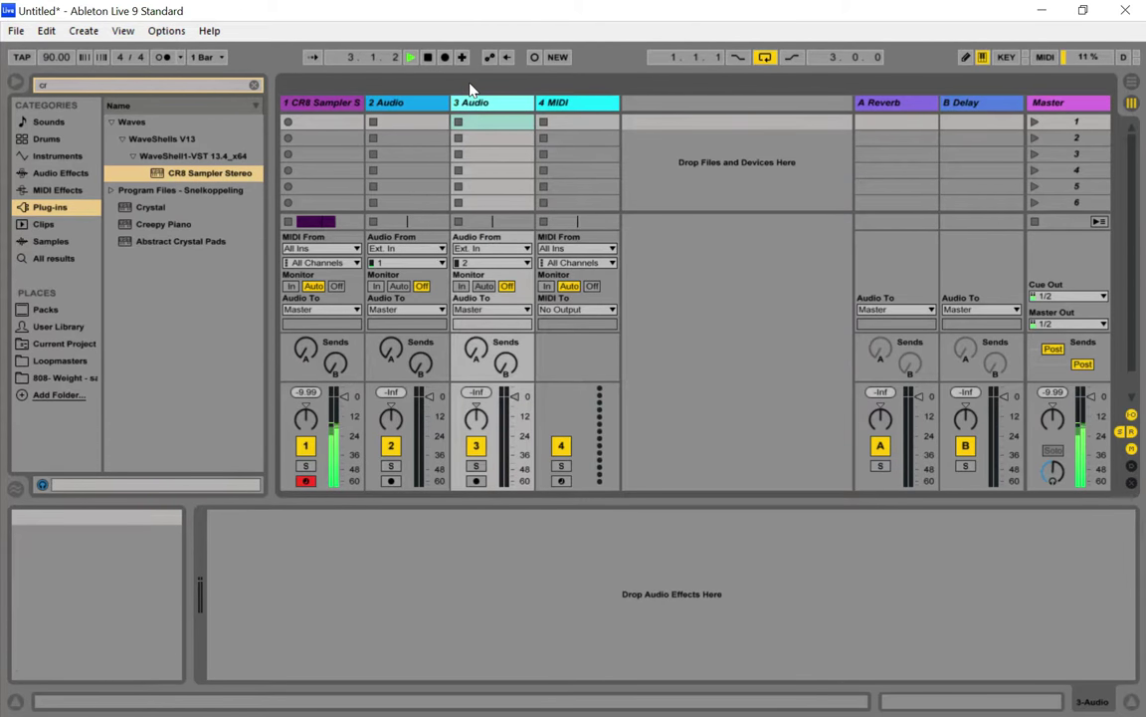
key(ctrl+t)
key(ctrl+t)
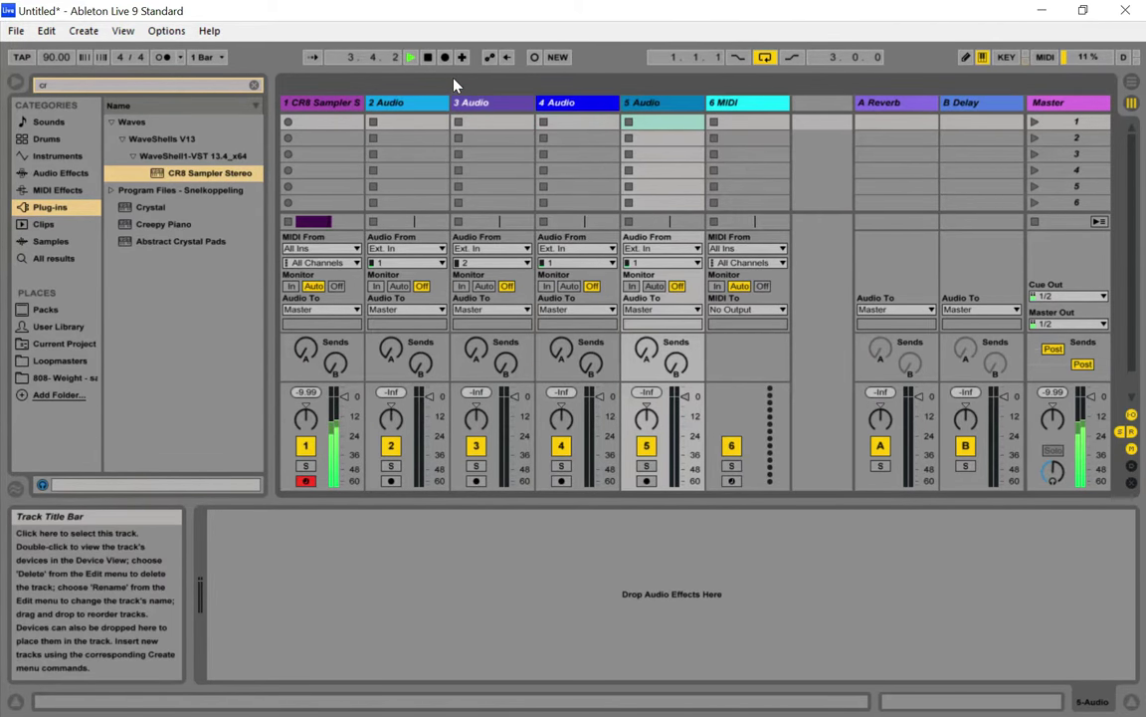
Rename the first audio track, next to the CR8 Sampler track, as Piano
click(397, 110)
right_click(395, 109)
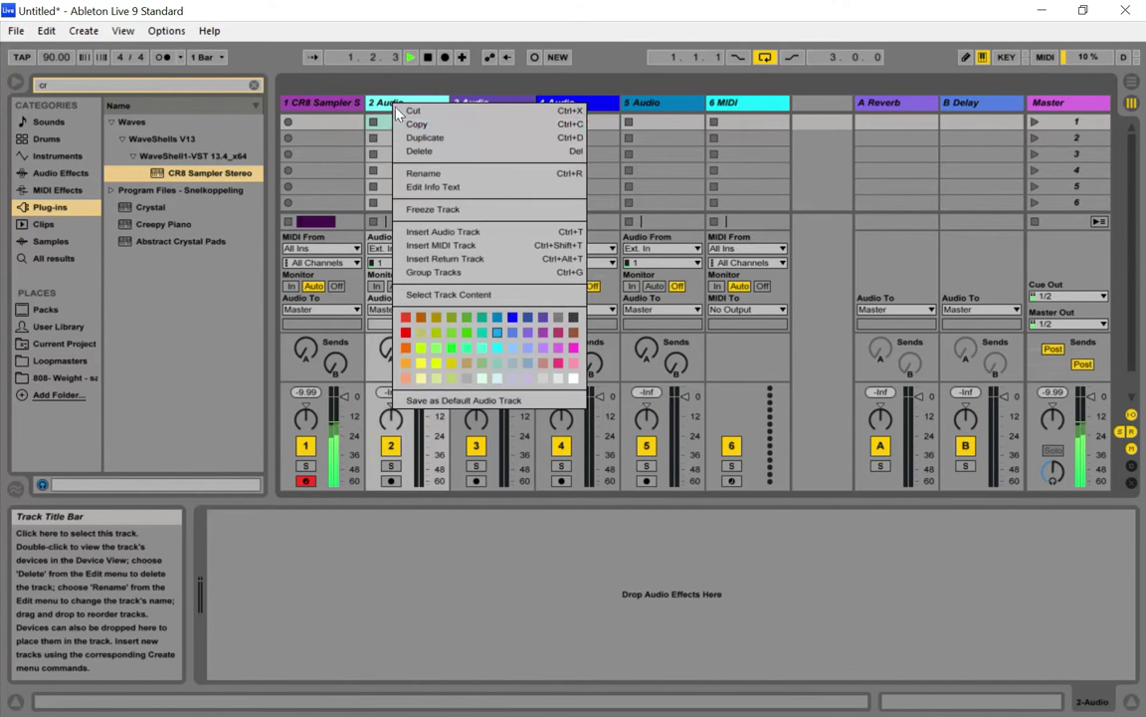
click(455, 175)
text(Pi)
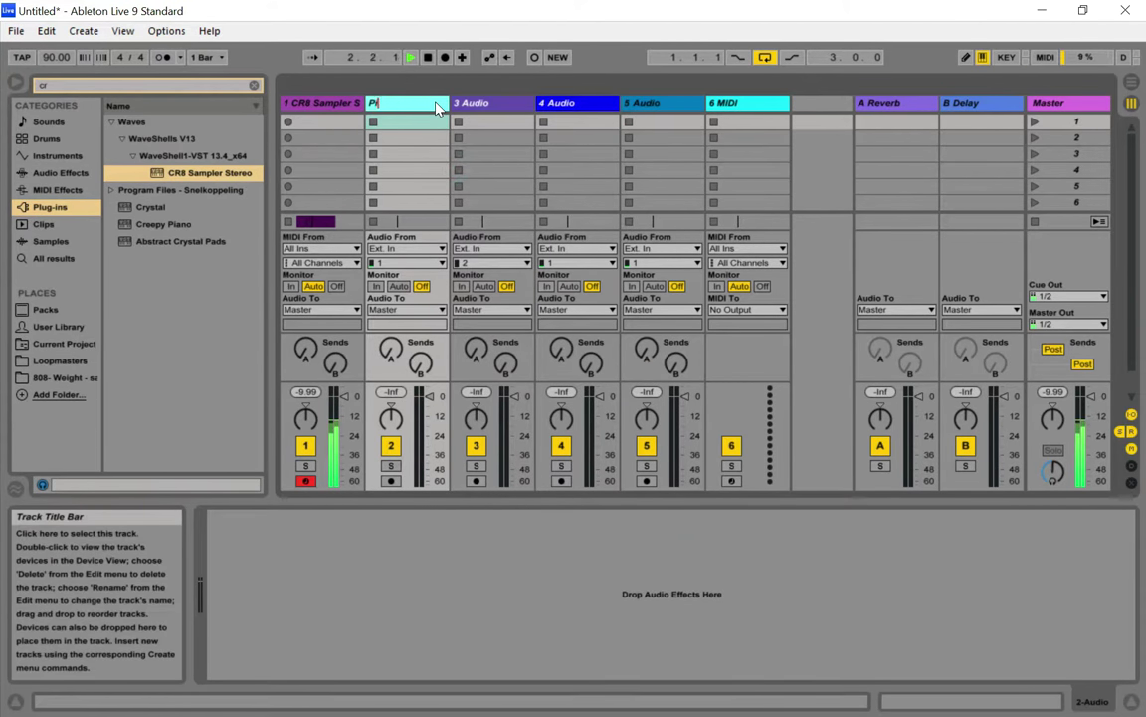
text(ano)
key(Return)
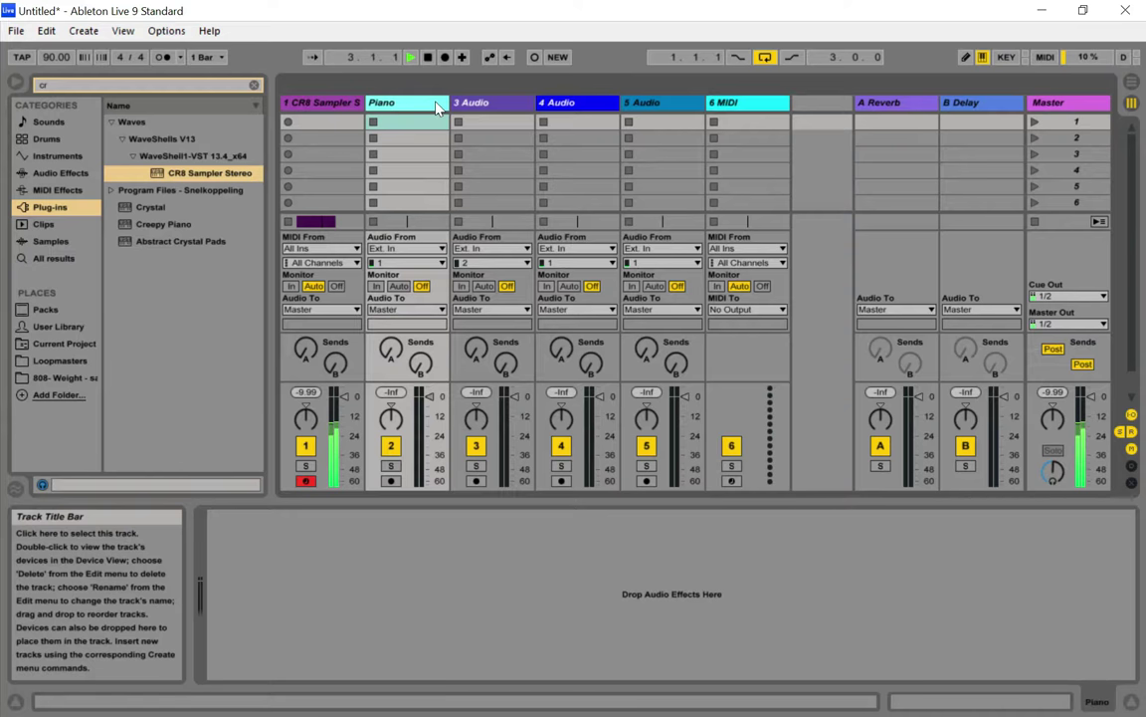
Set the Piano track's audio input to 1-CR8 Sampler Stereo and arm the track for recording
click(405, 248)
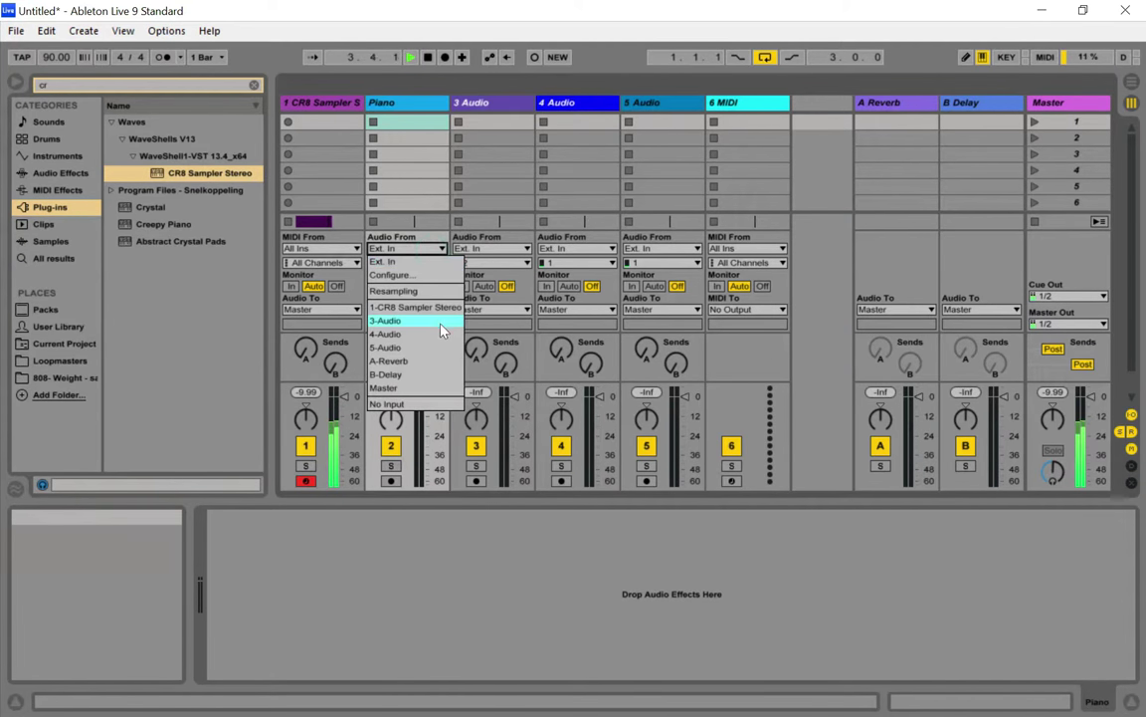
click(398, 306)
click(390, 480)
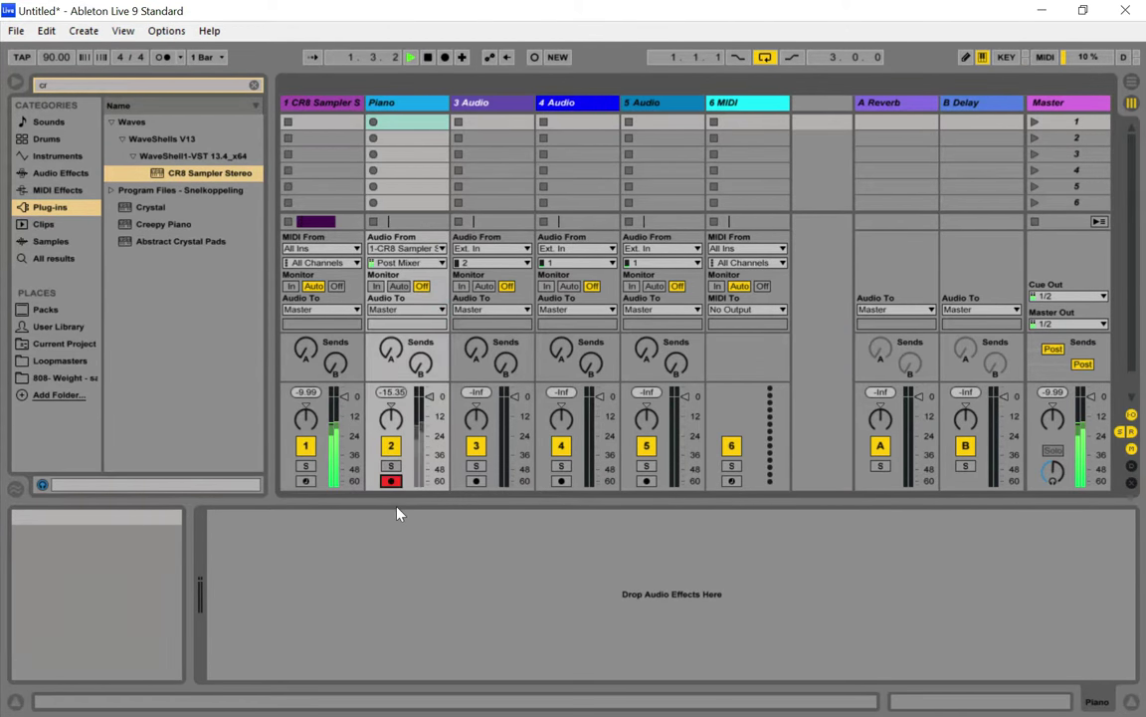
Record the sampler's looping melody as audio on the Piano track in the Arrangement view across bars 1 to 4
key(Tab)
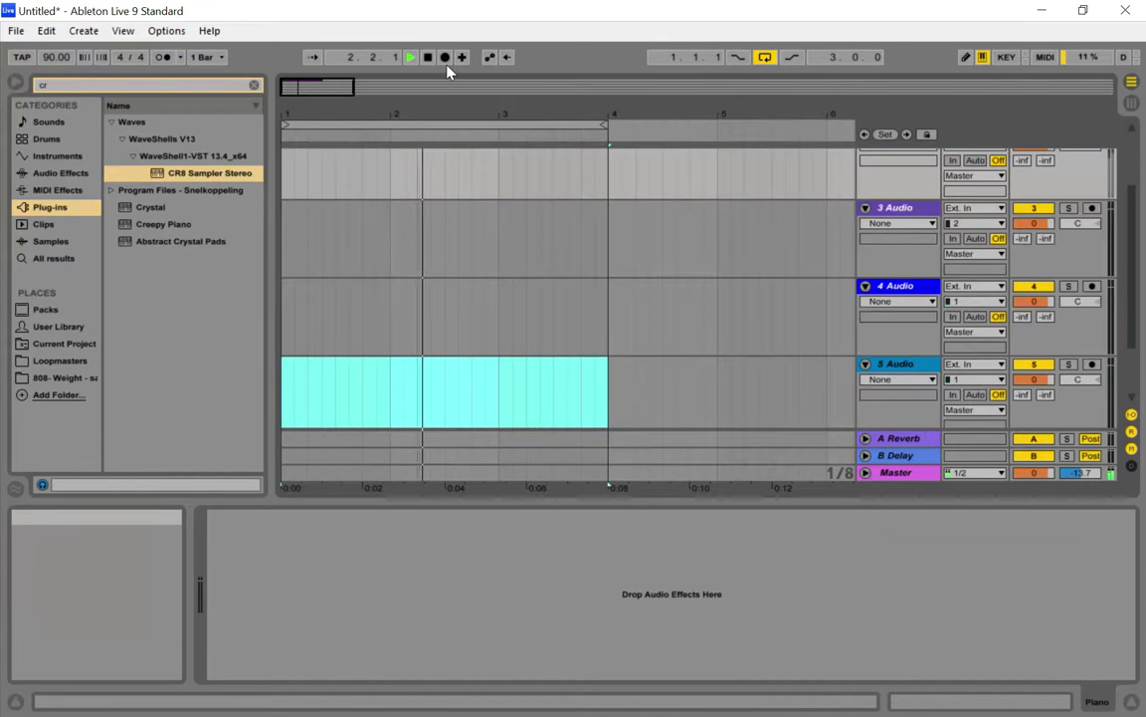
click(445, 57)
scroll(562, 209, up, 1)
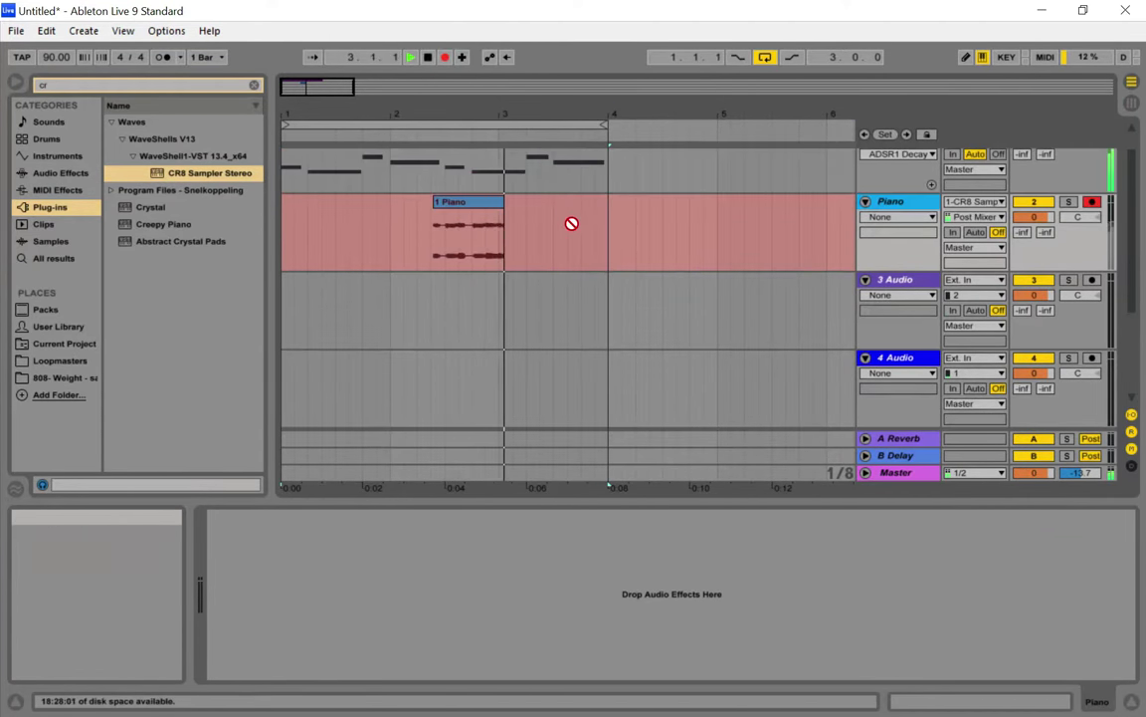
key(Tab)
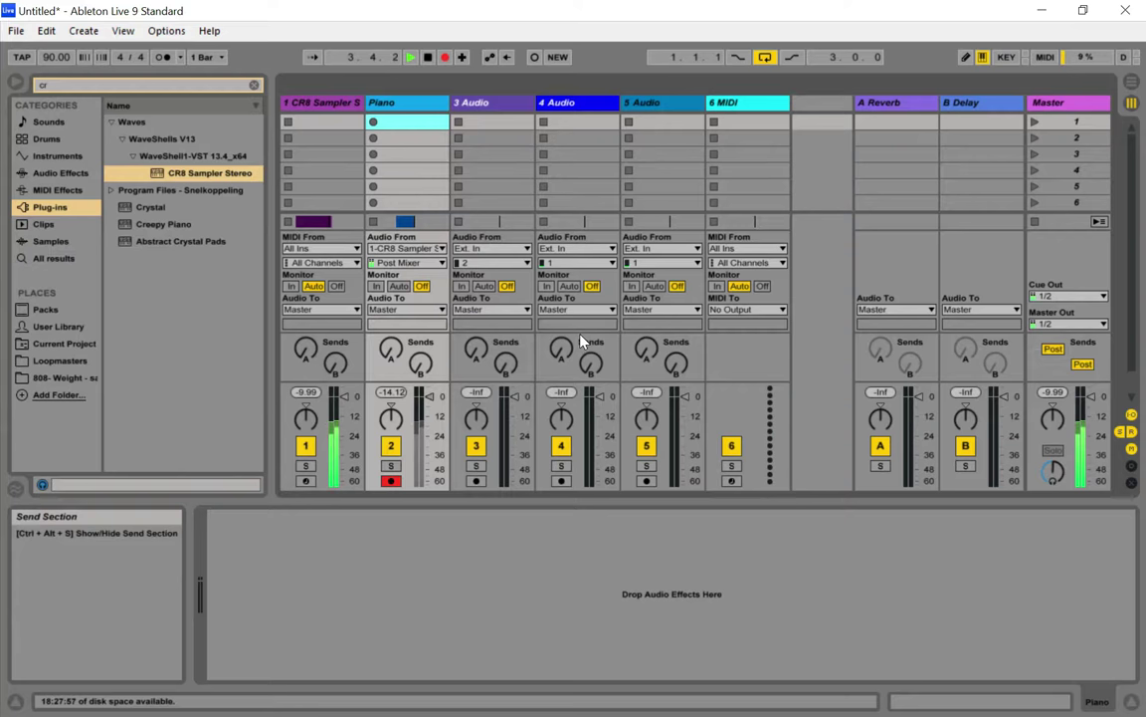
key(Tab)
scroll(582, 340, up, 1)
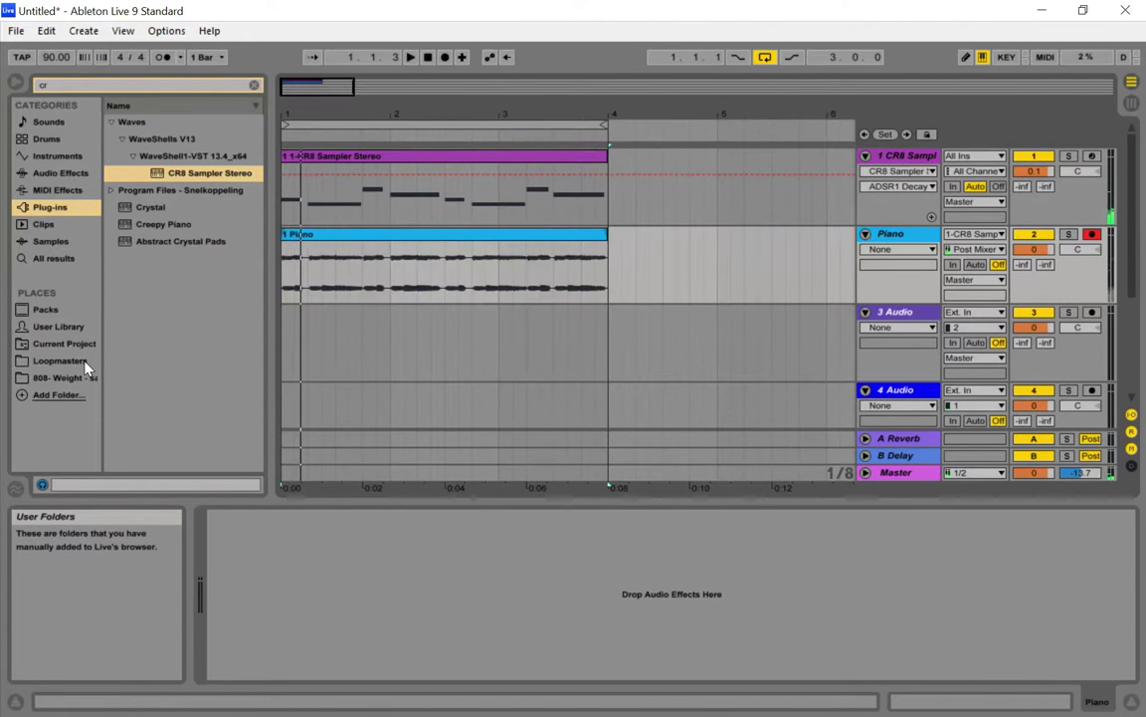
Mute the CR8 Sampler track, play back the recorded piano audio and show the Piano clip's details
key(Tab)
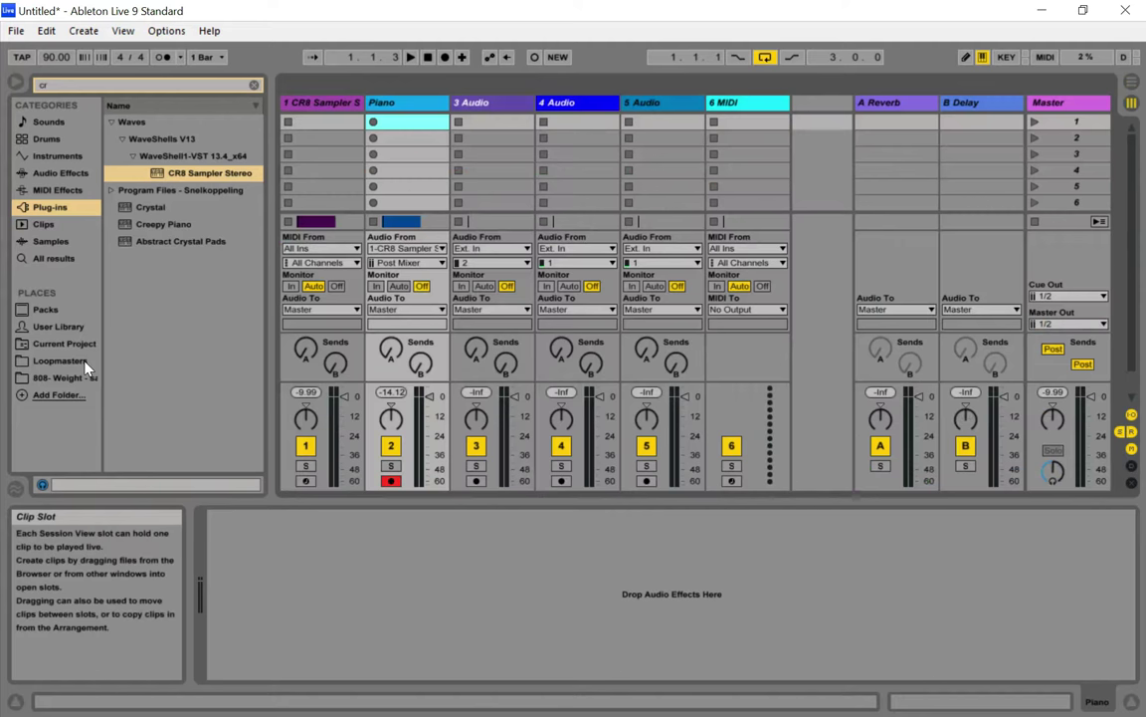
click(306, 444)
key(space)
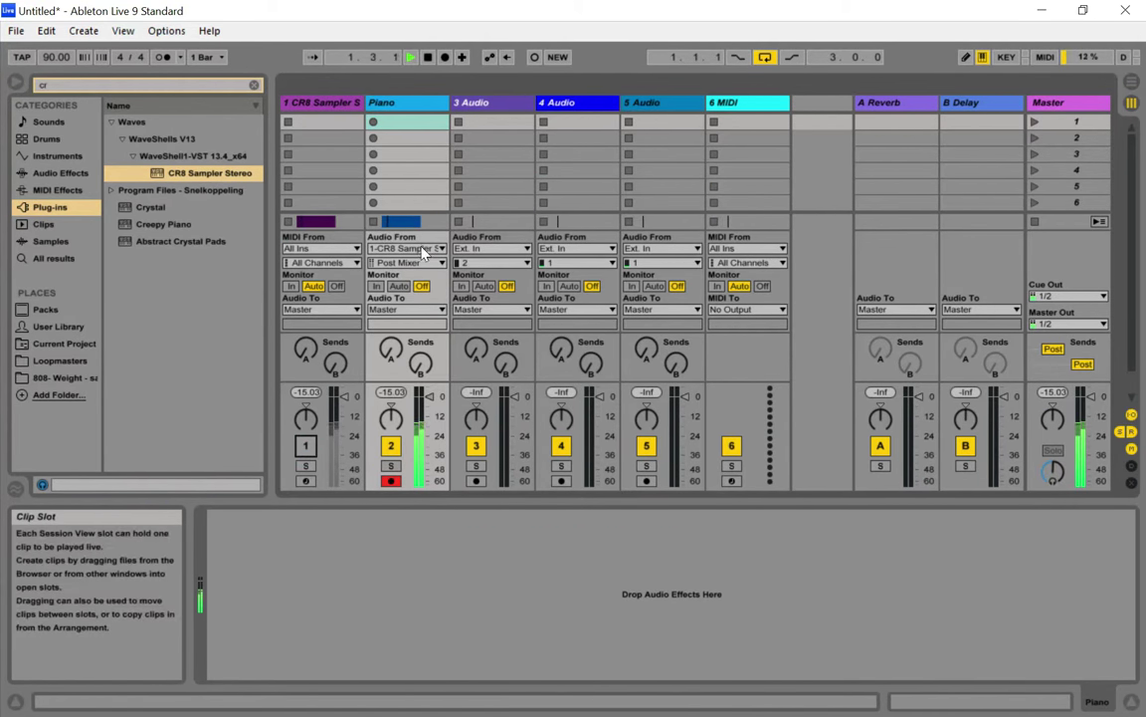
click(402, 221)
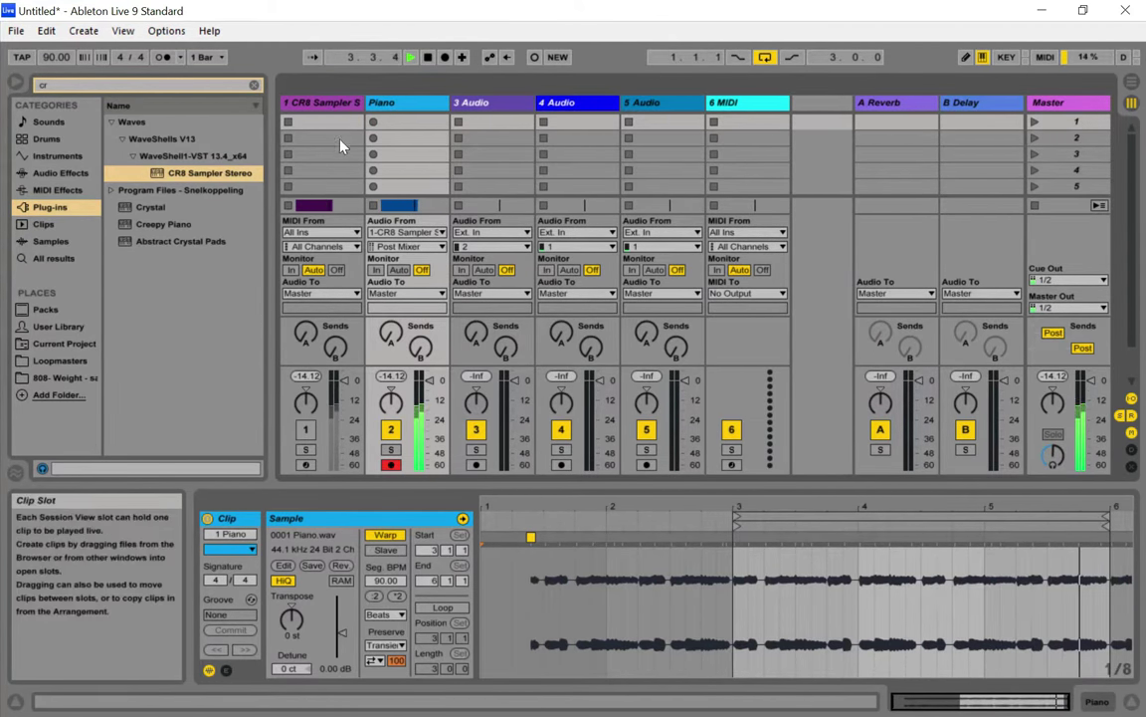
Delete the original MIDI clip from the CR8 Sampler track in the Arrangement view
click(329, 103)
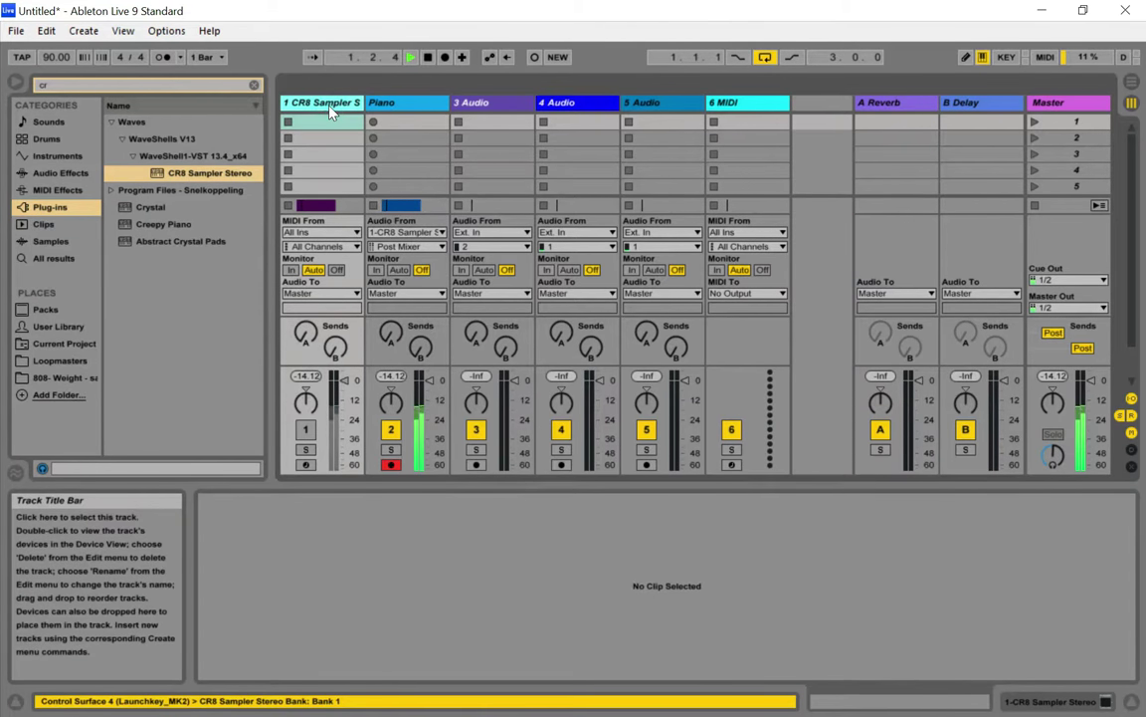
double_click(329, 104)
key(Tab)
key(Tab)
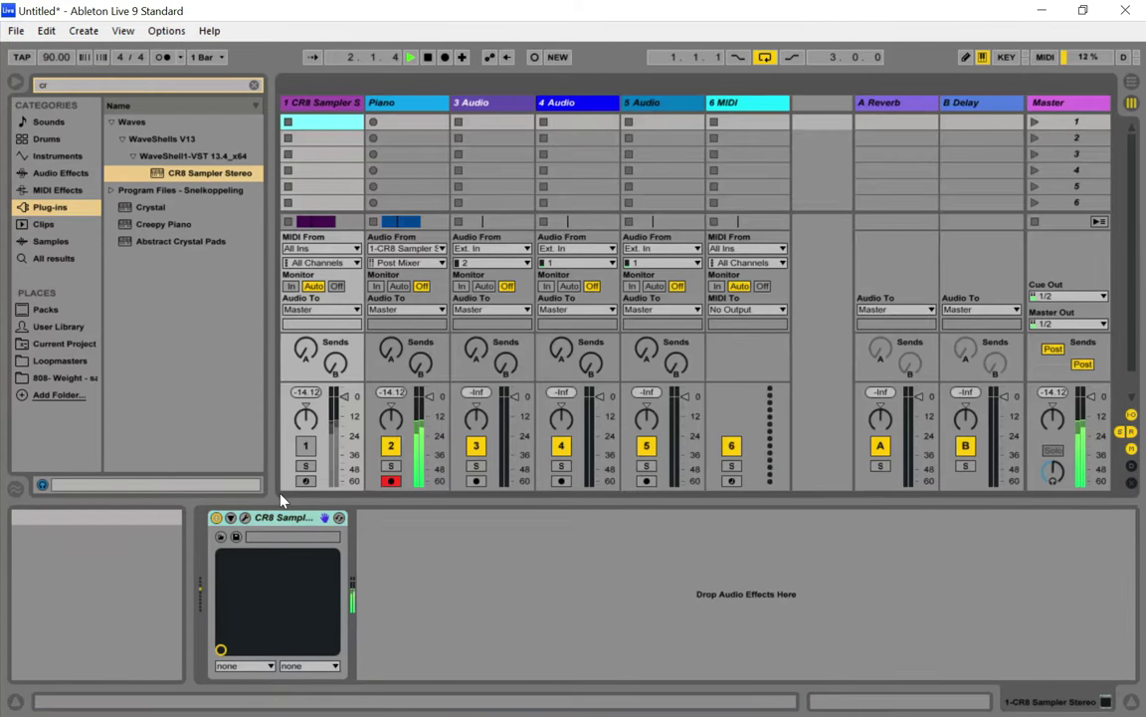
key(Tab)
click(485, 155)
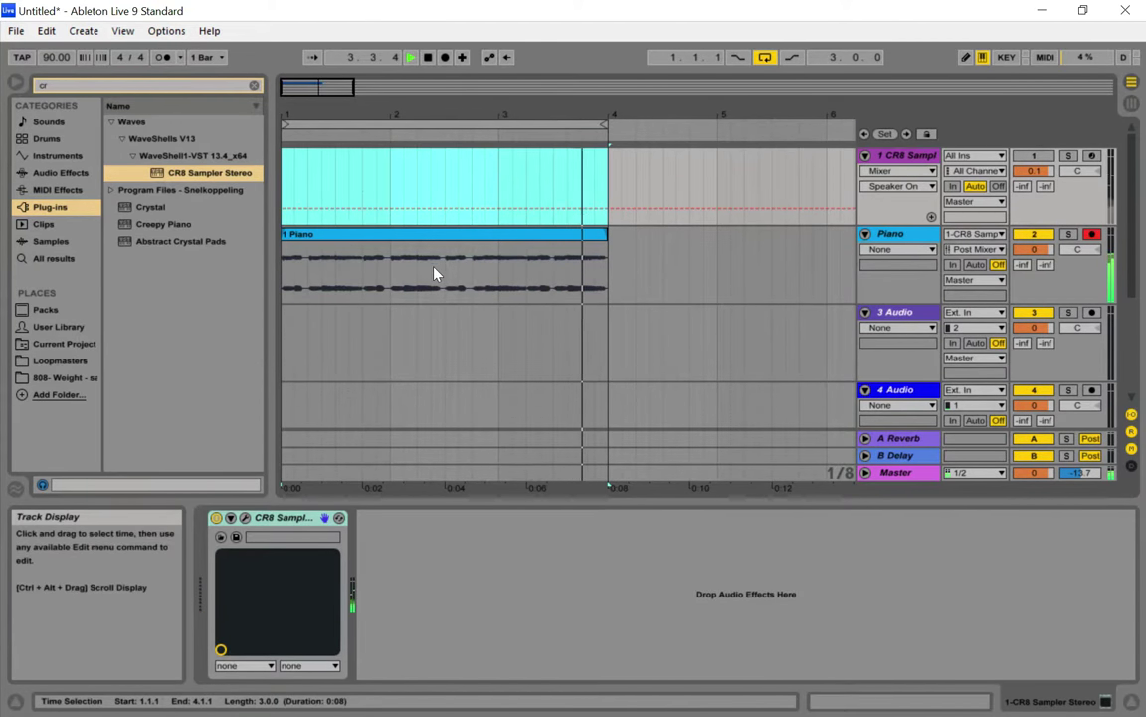
Unmute the CR8 Sampler track in the Session view and lower its volume to -12.4 dB
key(Tab)
click(307, 446)
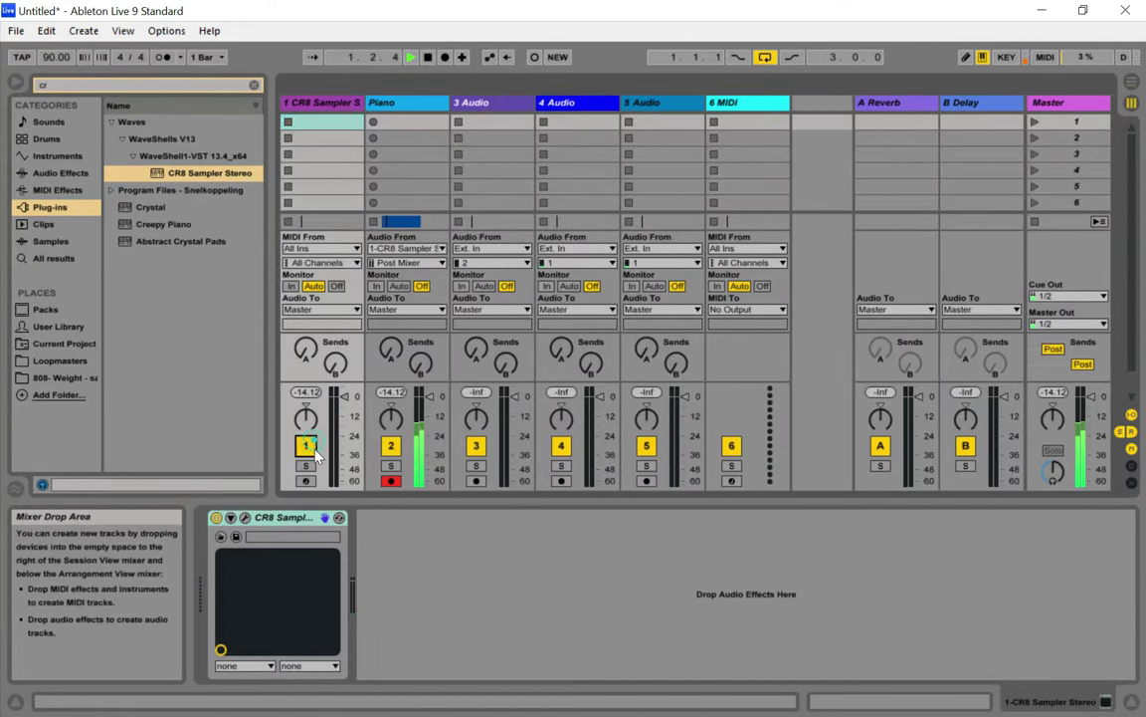
drag(344, 396, 343, 417)
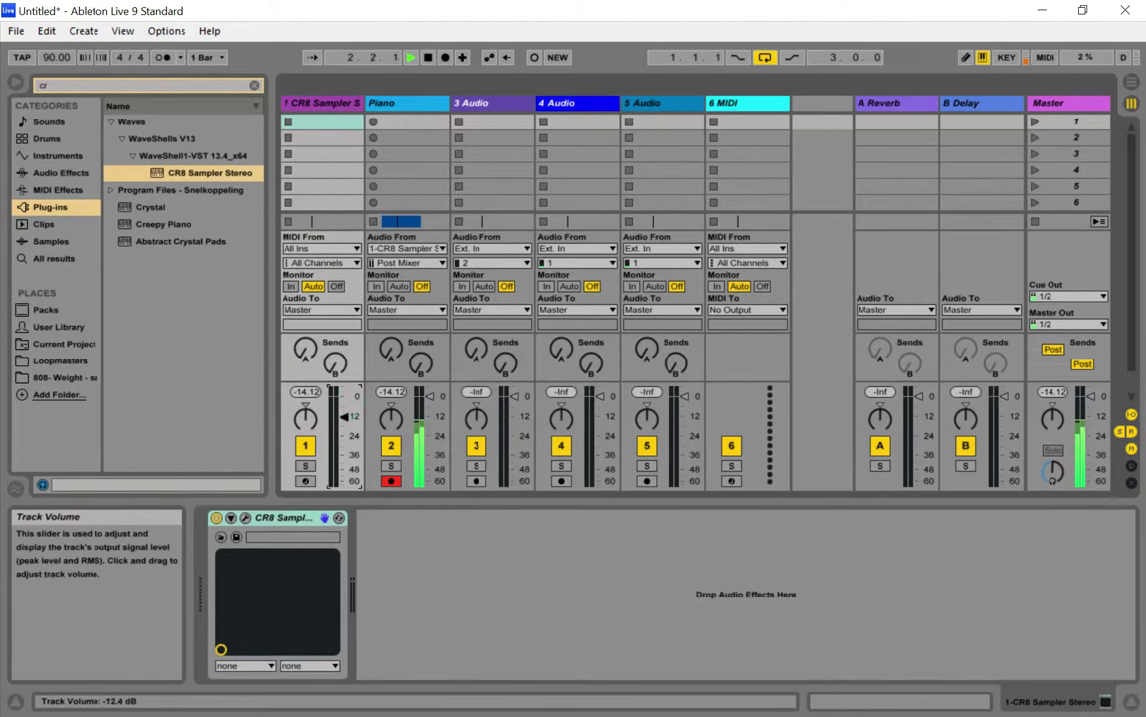
Reopen the CR8 Sampler on track 1, bring up its COSMOS sample finder and move that window clear for browsing
click(245, 518)
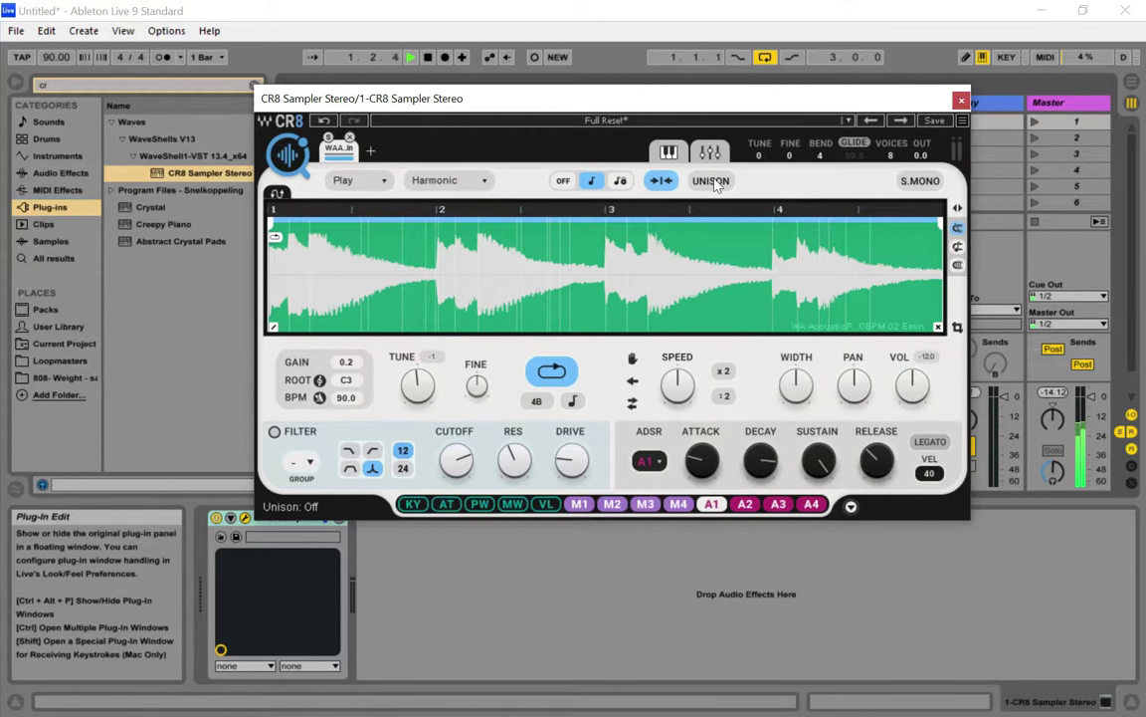
click(298, 157)
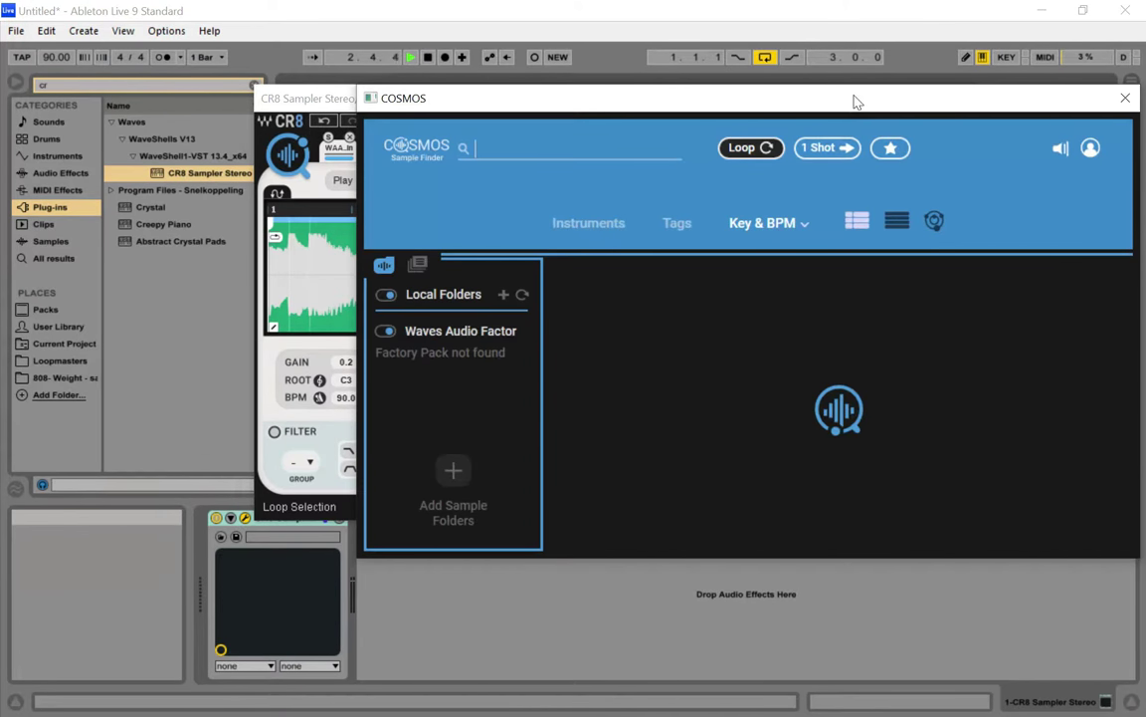
drag(854, 102, 734, 94)
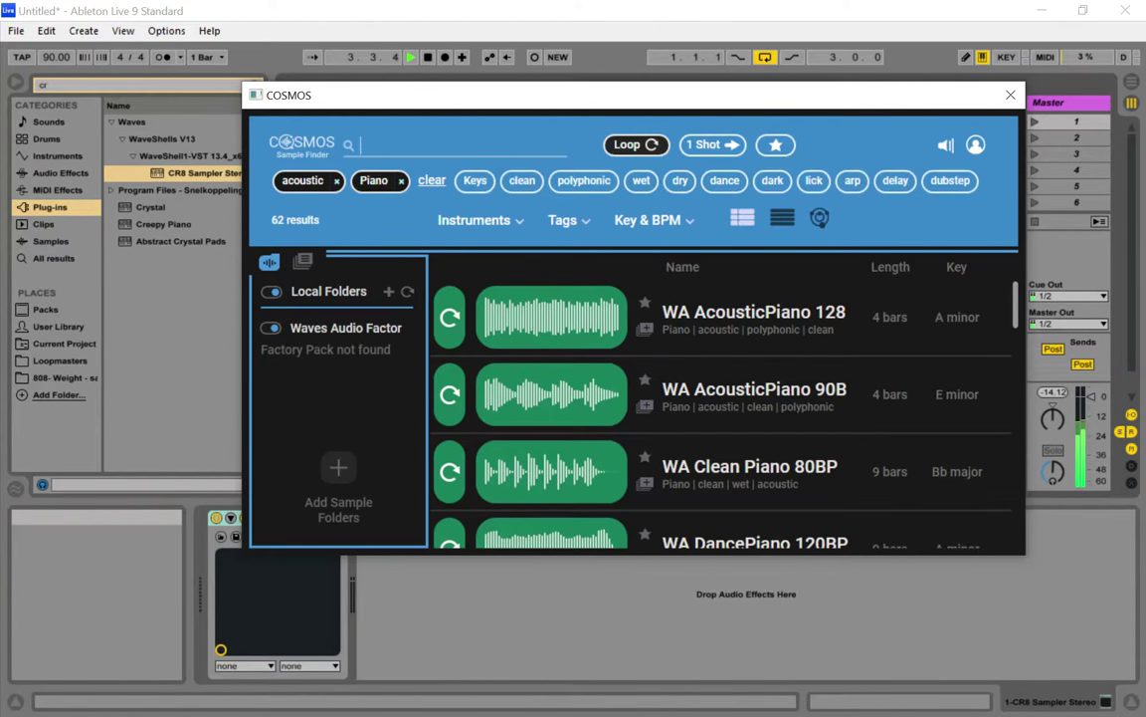
Limit the COSMOS search to one-shots, remove the acoustic and Piano tags, and filter by Drums
click(700, 147)
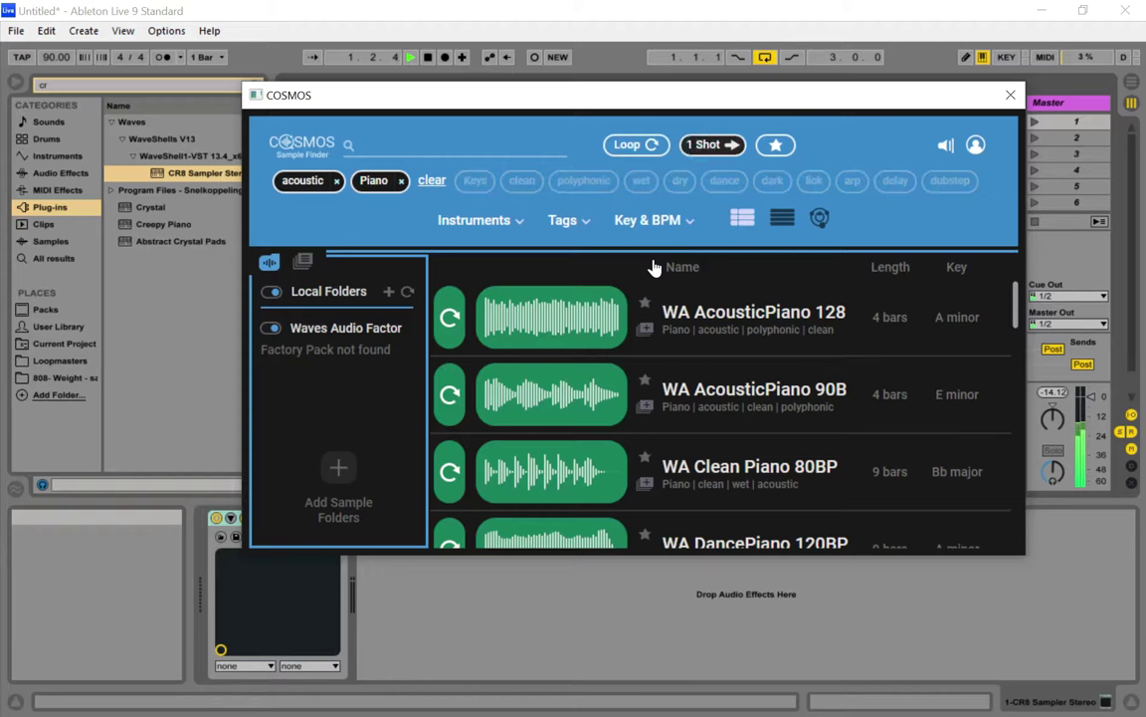
click(335, 183)
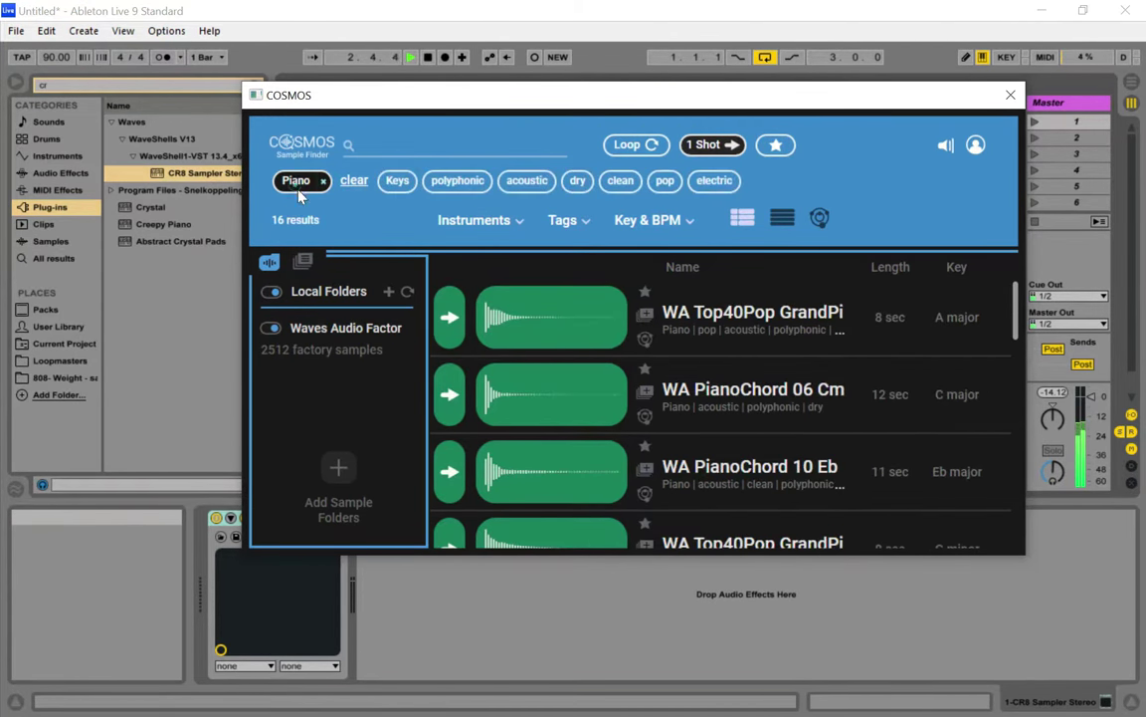
click(323, 181)
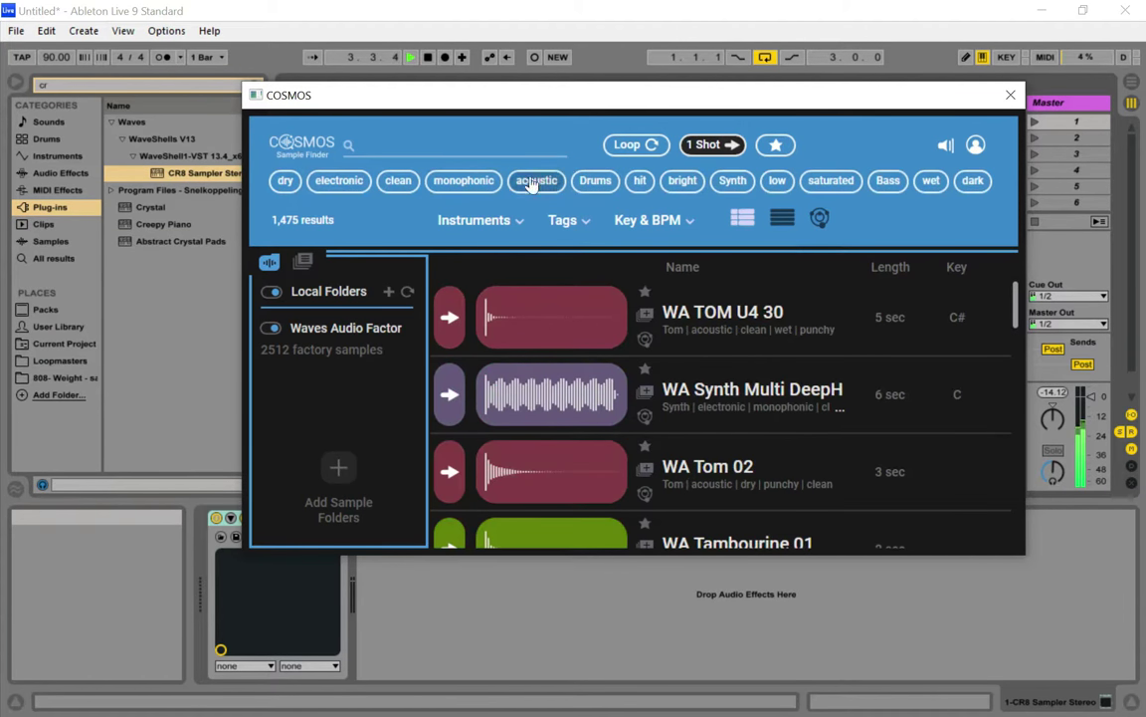
click(595, 181)
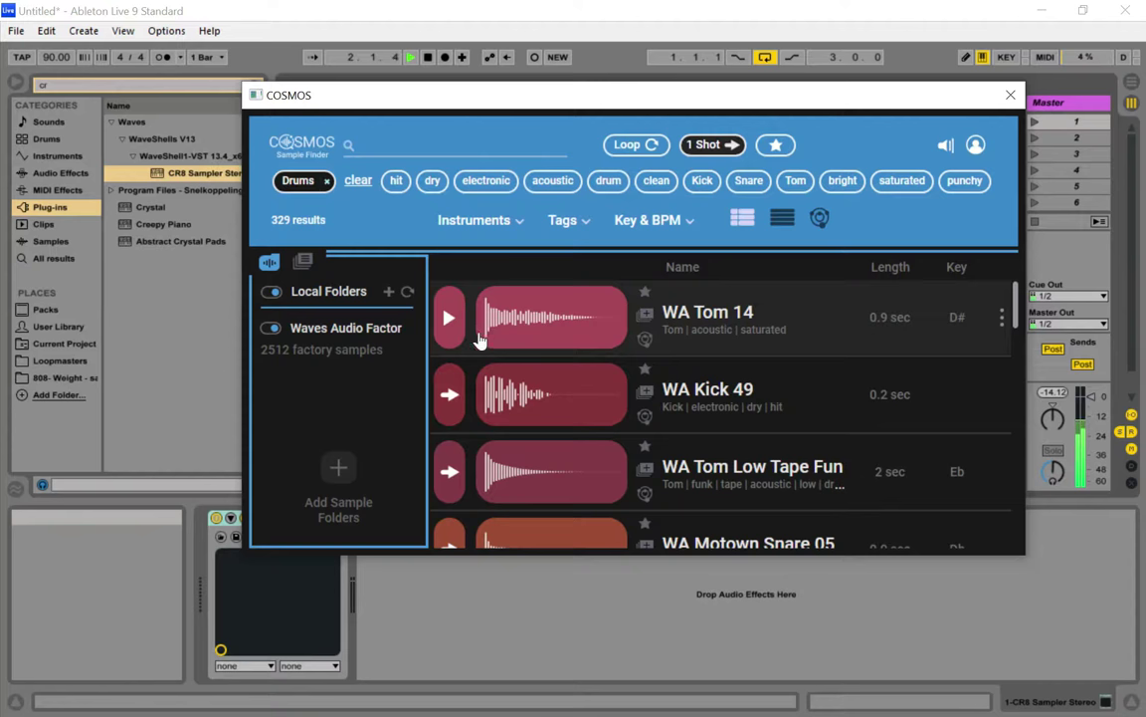
Audition WA Kick 49, WA Tom Low Tape Fun and WA Motown Snare 05 from the Drums one-shot results
click(448, 398)
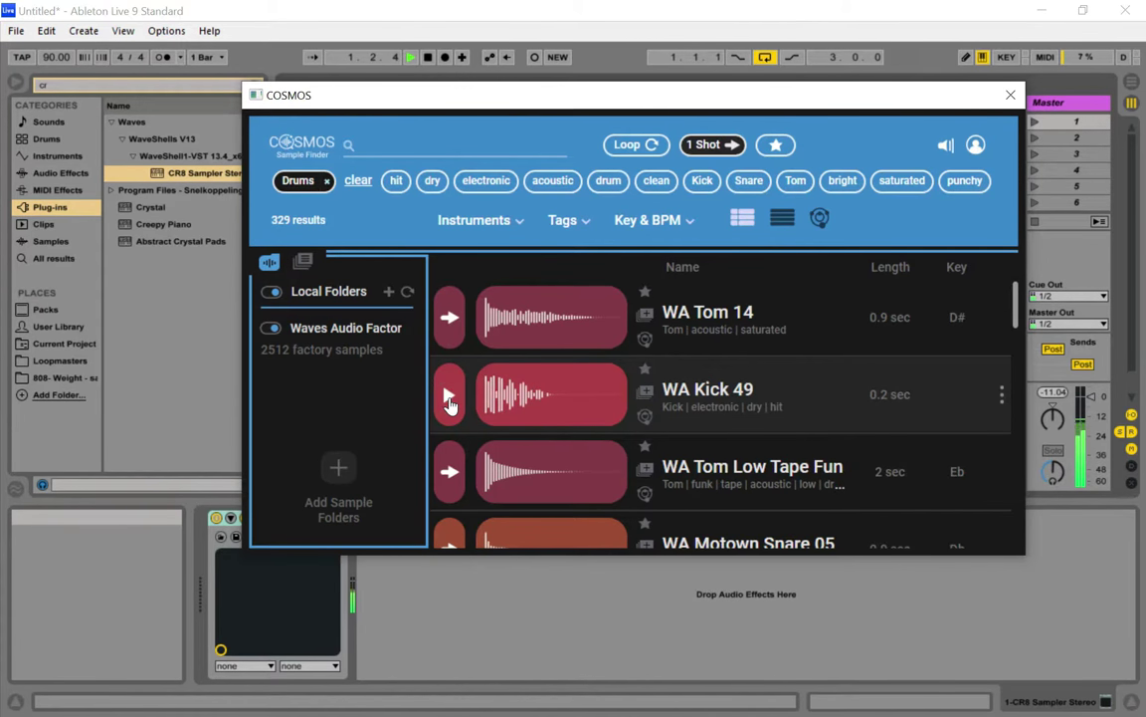
scroll(447, 470, down, 1)
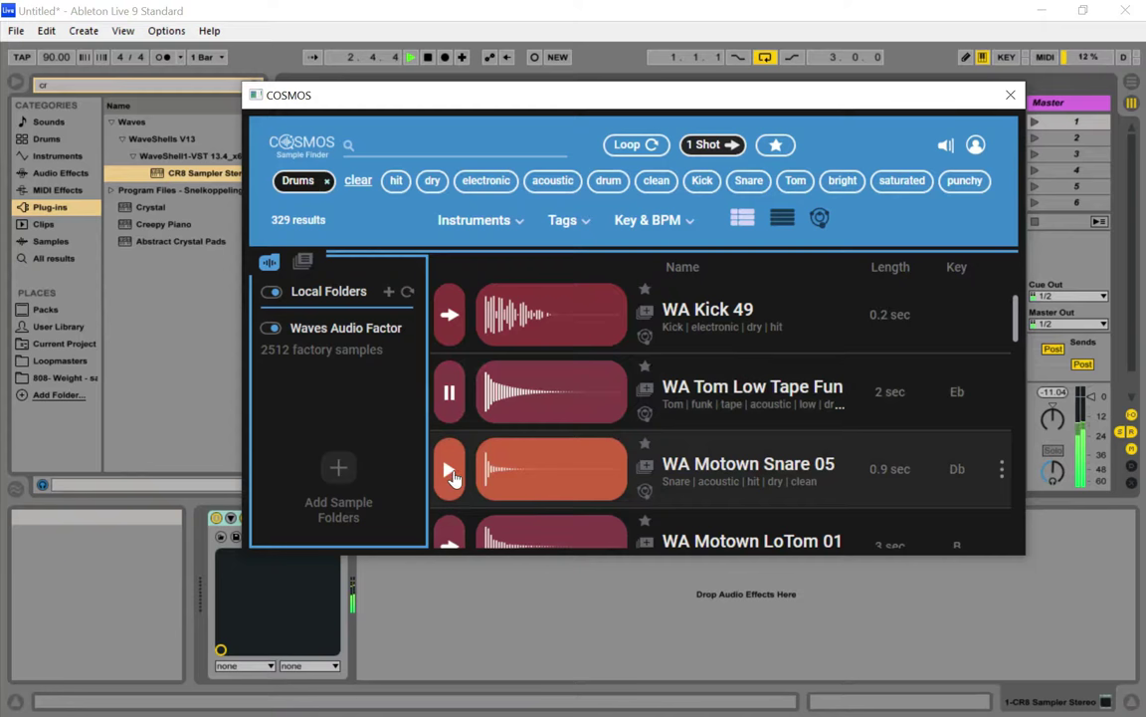
click(449, 472)
scroll(451, 471, down, 1)
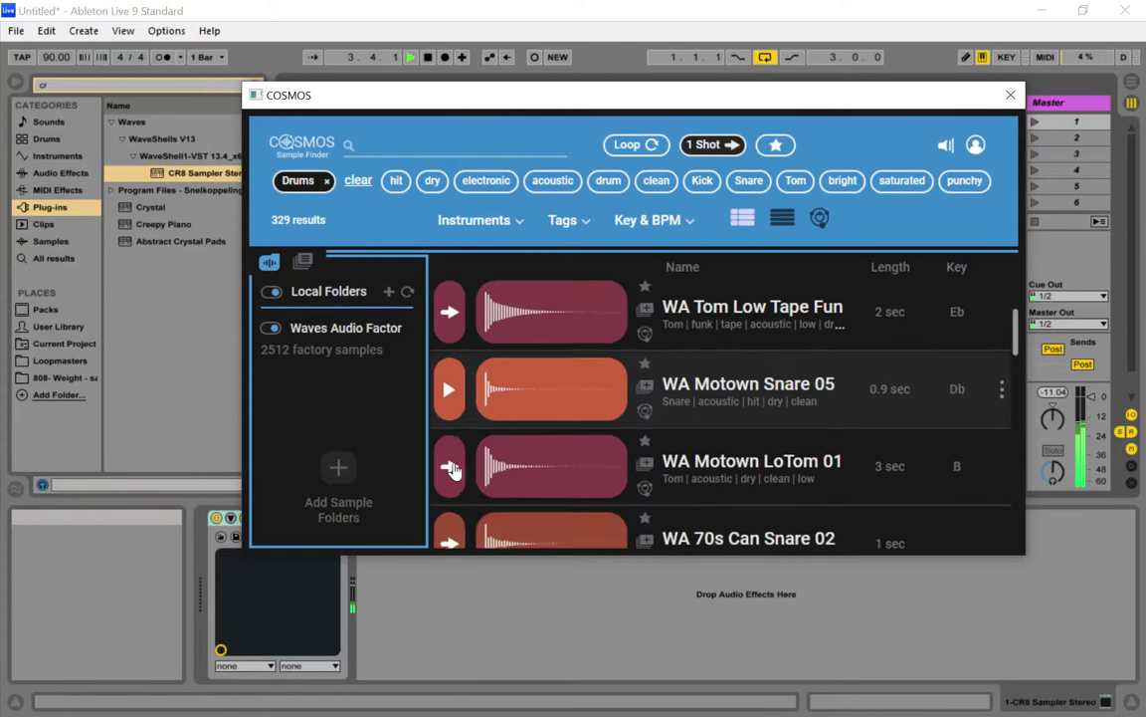
scroll(450, 470, down, 3)
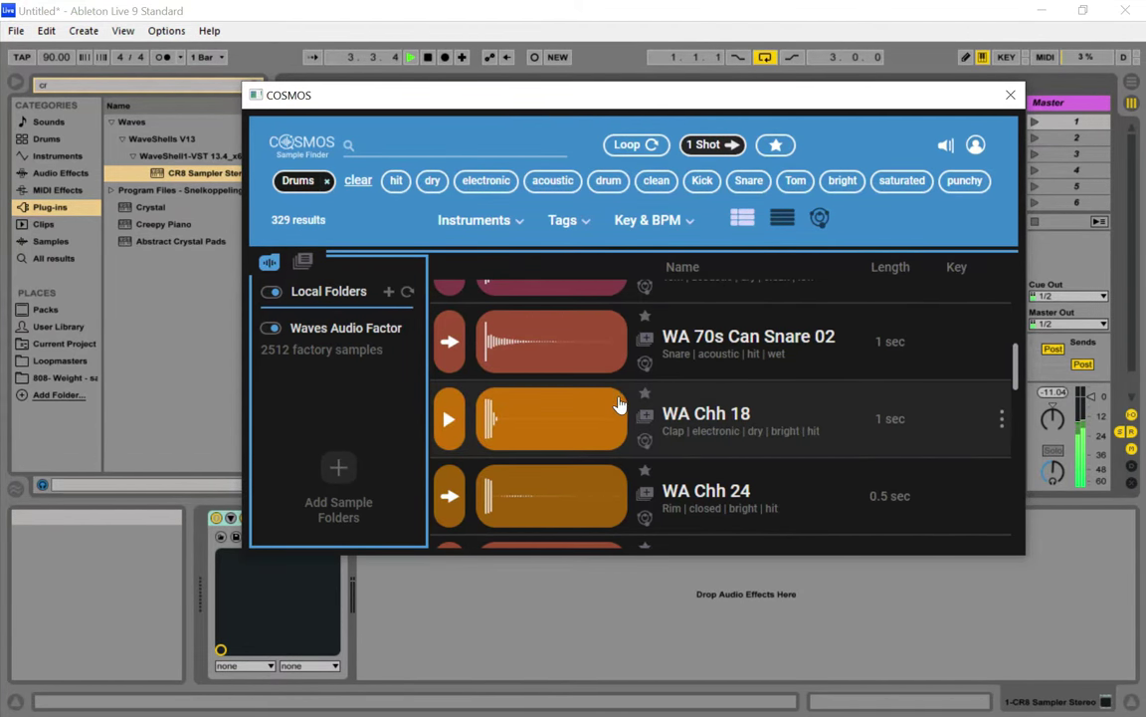
Browse further through the drum one-shots and audition WA Kick 48, WA Kick Tape Funk 01 and WA Tom 15
scroll(618, 403, down, 1)
scroll(632, 395, down, 5)
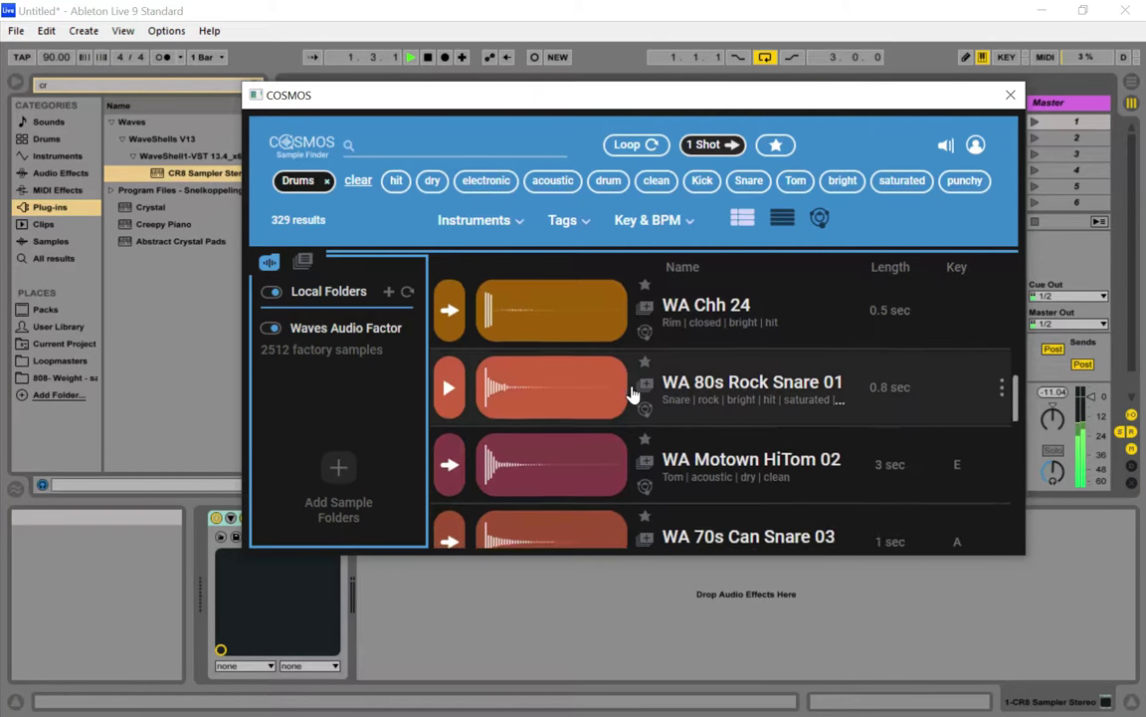
scroll(632, 395, down, 5)
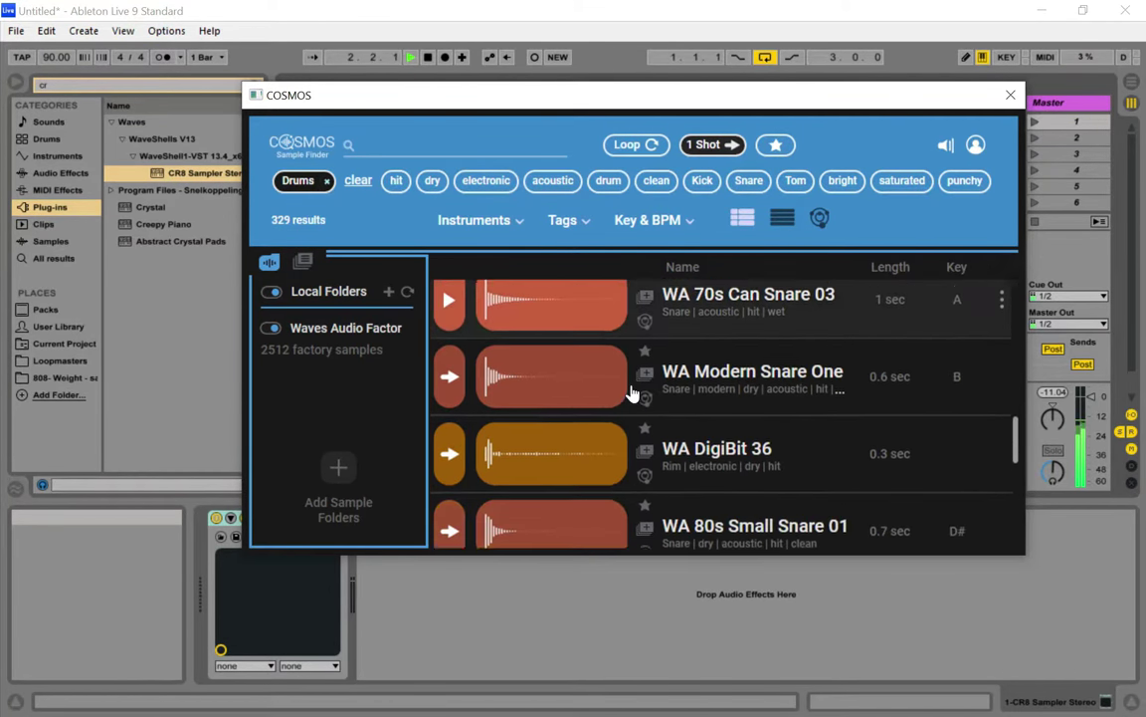
scroll(629, 390, down, 4)
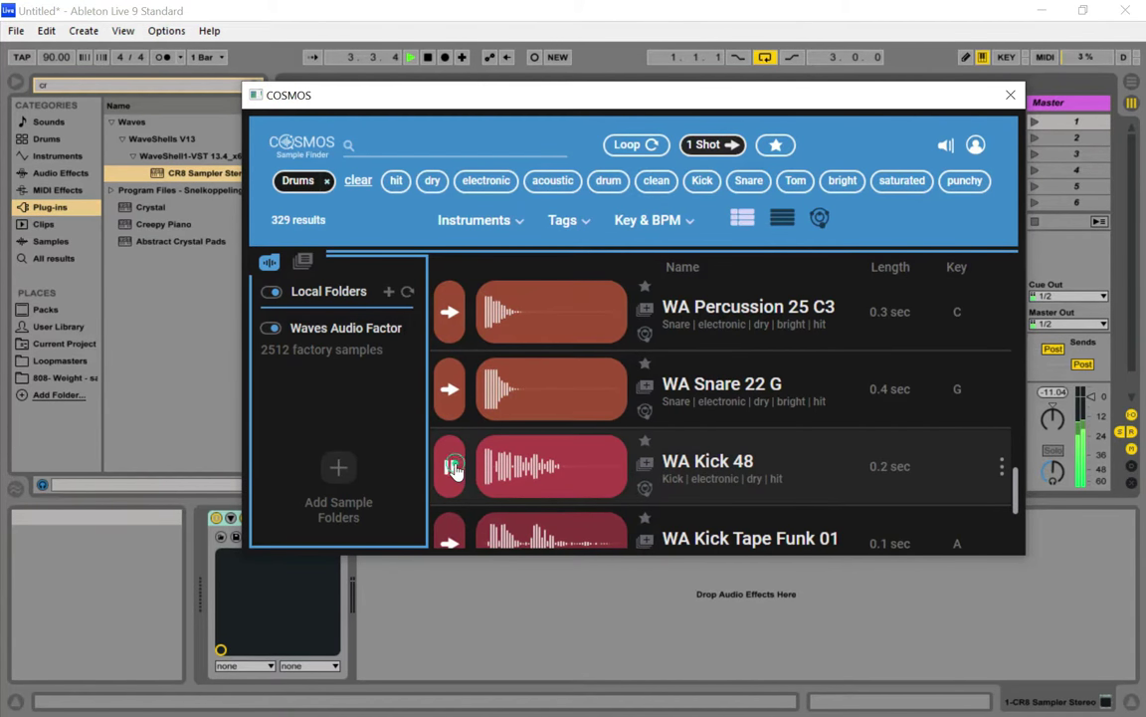
scroll(450, 461, down, 3)
click(450, 425)
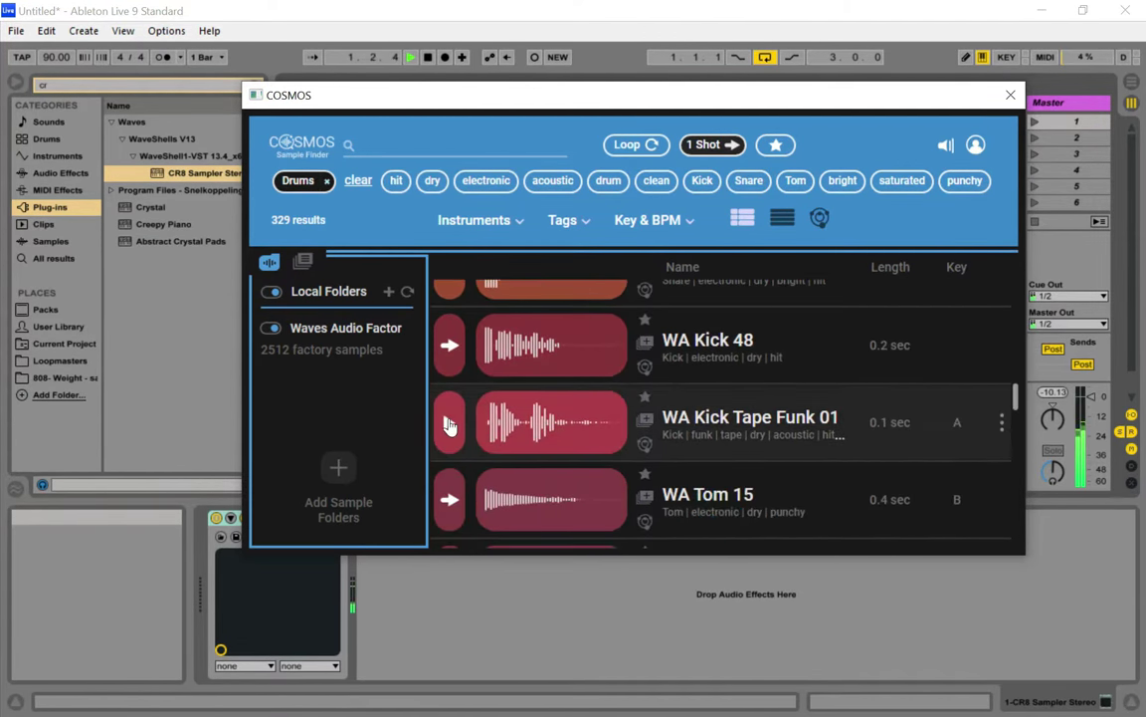
click(455, 510)
scroll(482, 458, down, 2)
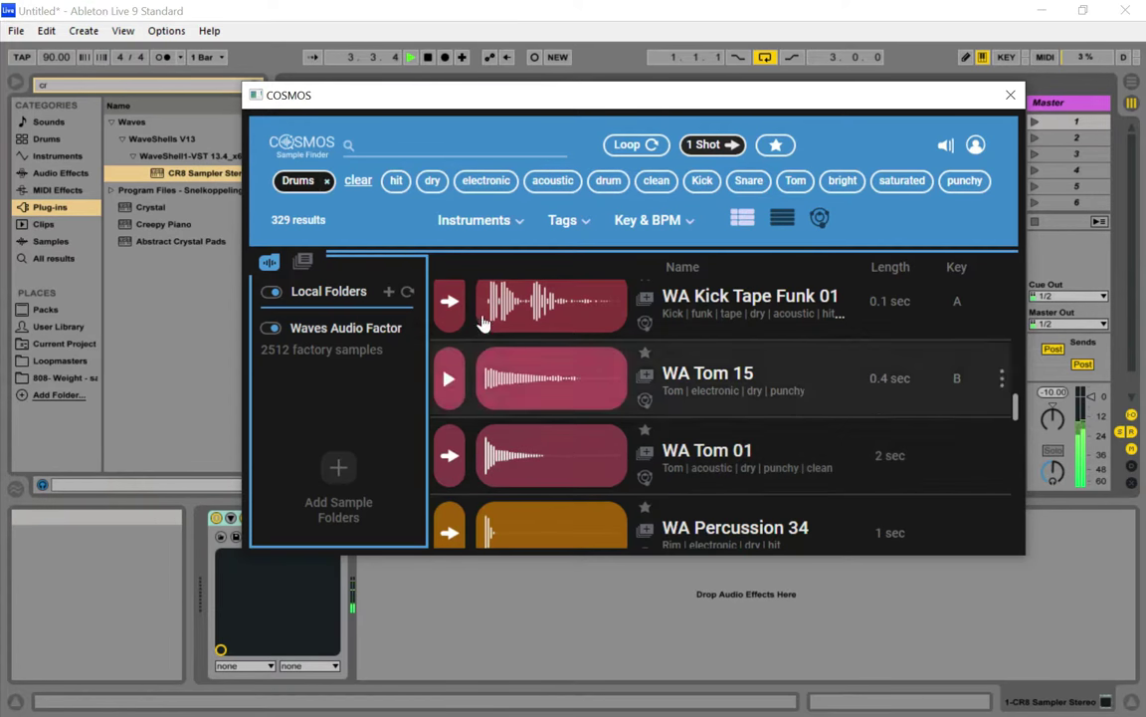
Rearrange the COSMOS and CR8 Sampler windows so COSMOS overlaps the sampler just below its title bar
drag(494, 97, 591, 129)
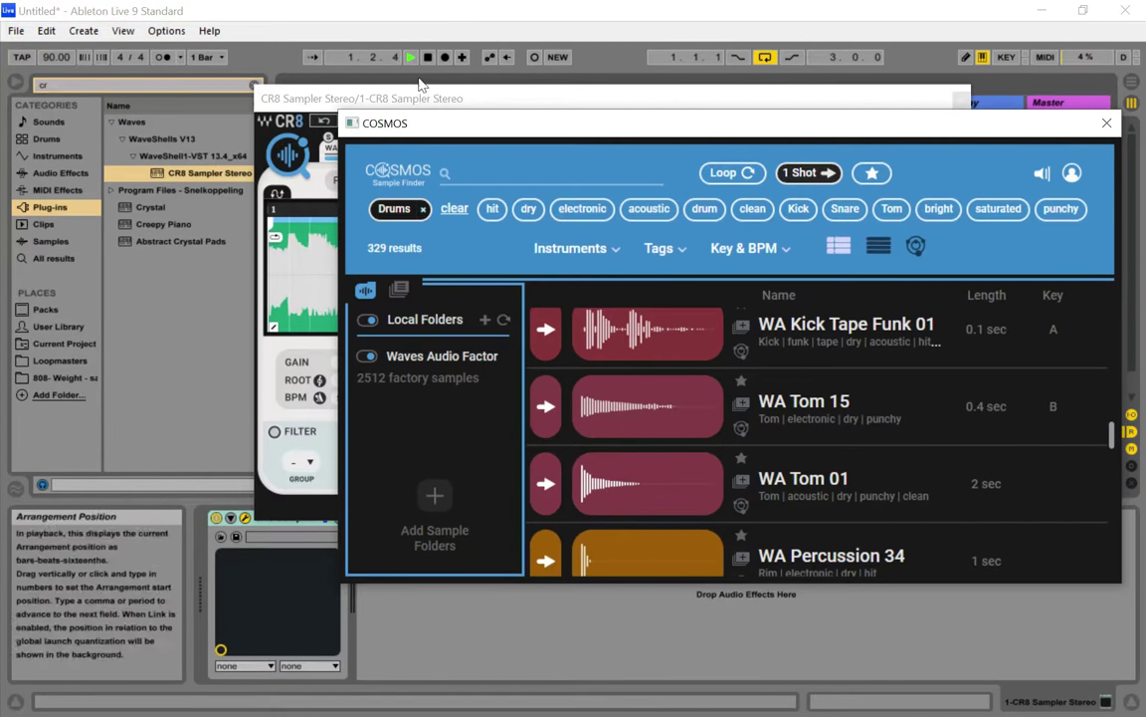
drag(510, 99, 628, 129)
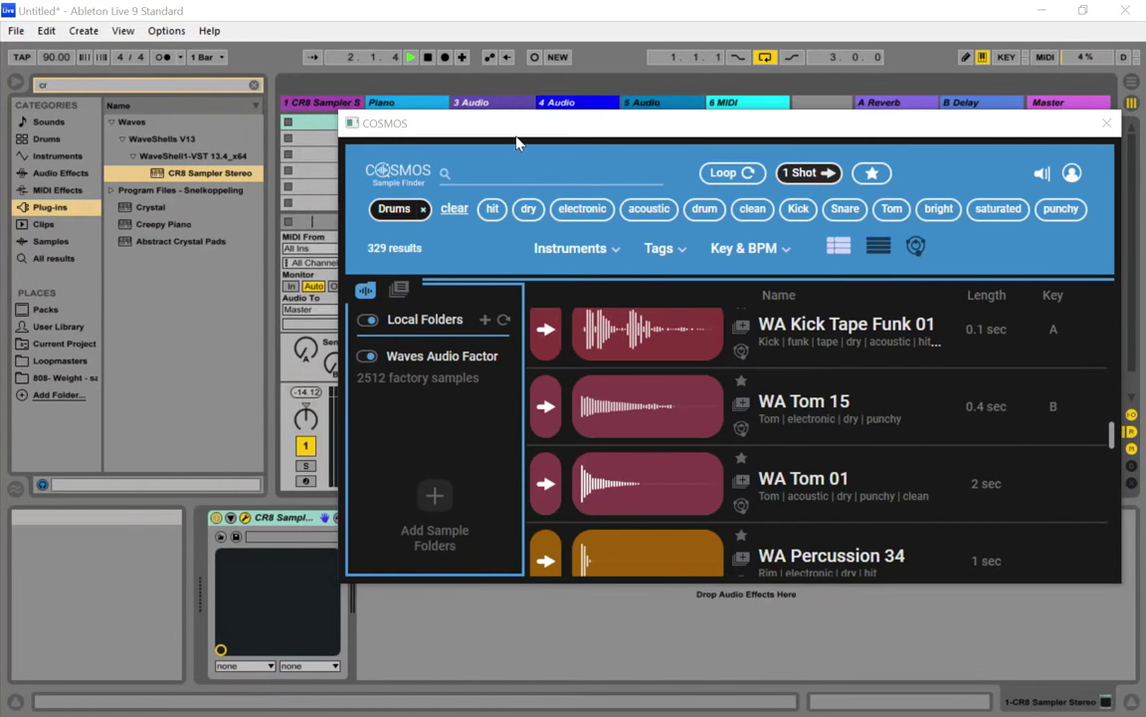
drag(518, 124, 582, 144)
drag(345, 422, 346, 407)
drag(593, 154, 505, 167)
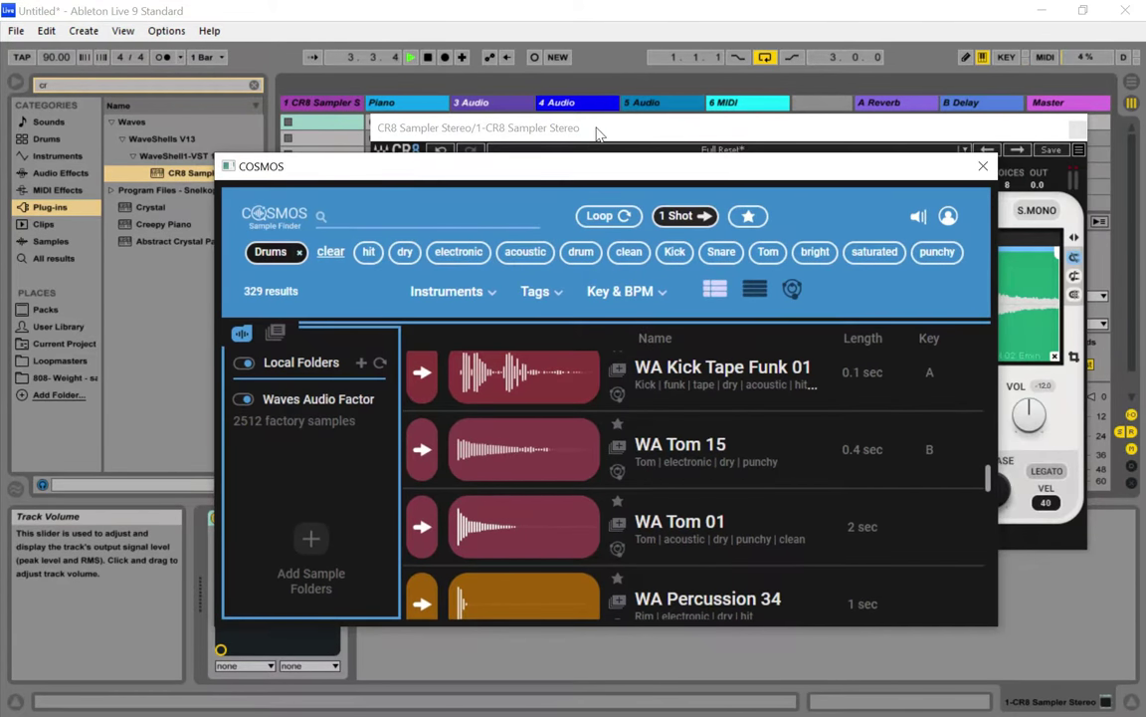
drag(597, 133, 498, 112)
drag(524, 164, 530, 138)
Audition WA Kick 45 and WA Vintage Snare 01, and examine the following snare, clap and kick one-shots
scroll(539, 525, down, 4)
scroll(538, 470, down, 3)
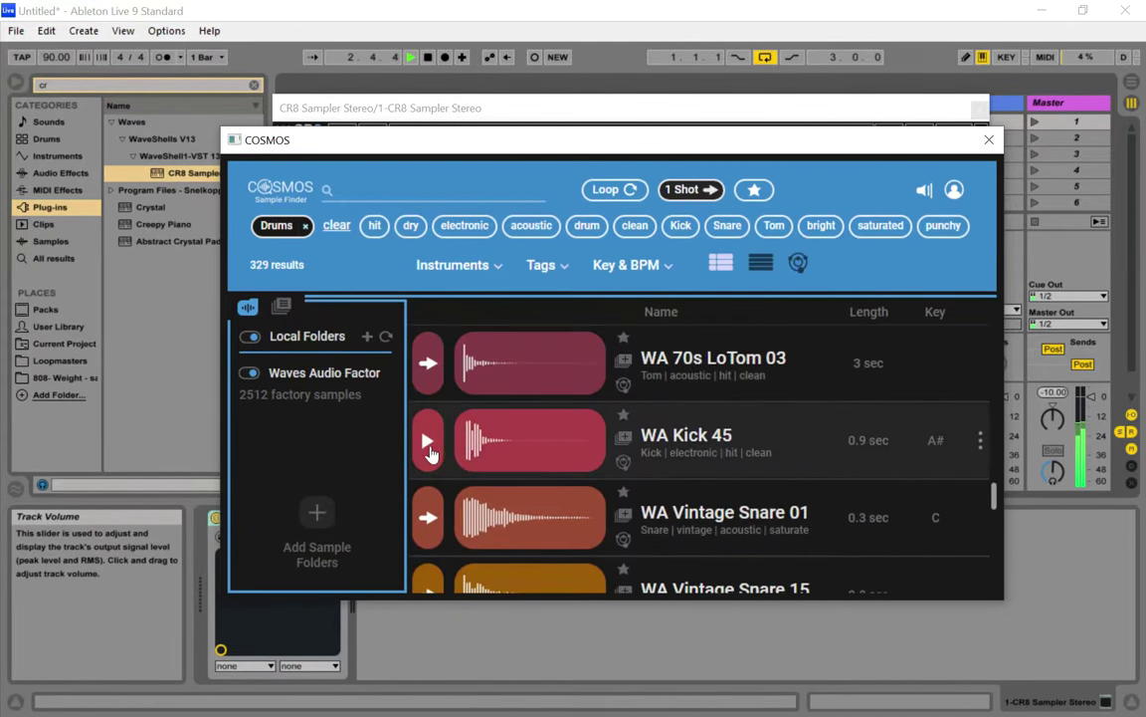
click(428, 443)
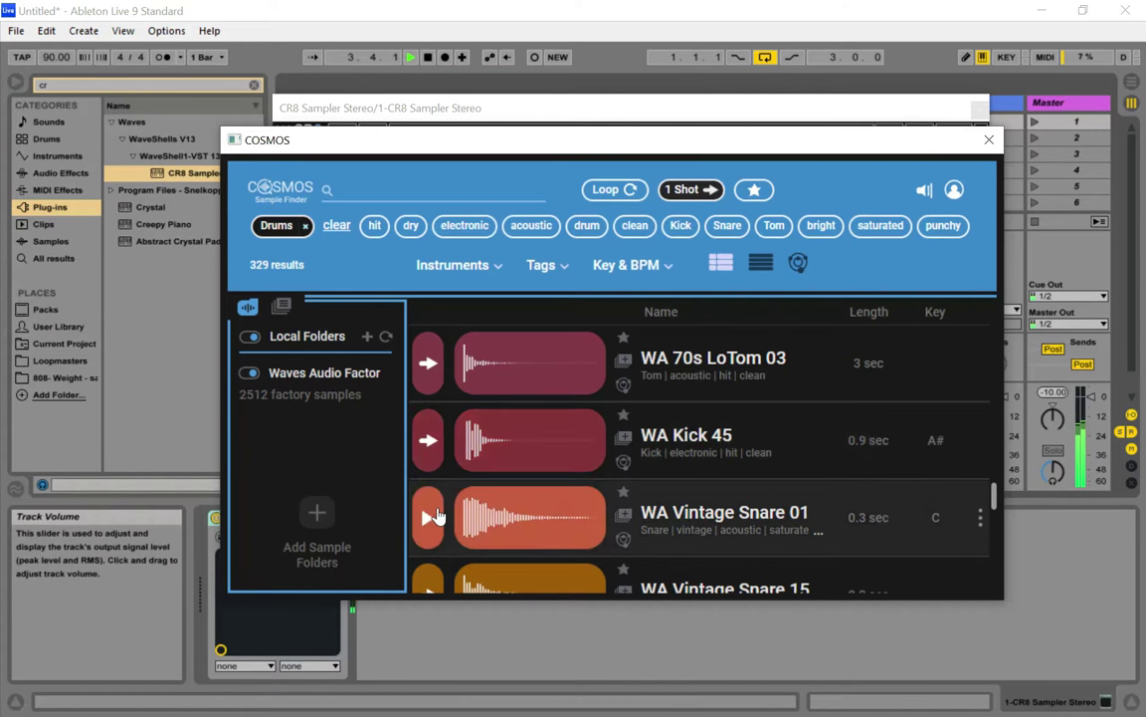
click(430, 518)
scroll(435, 451, down, 1)
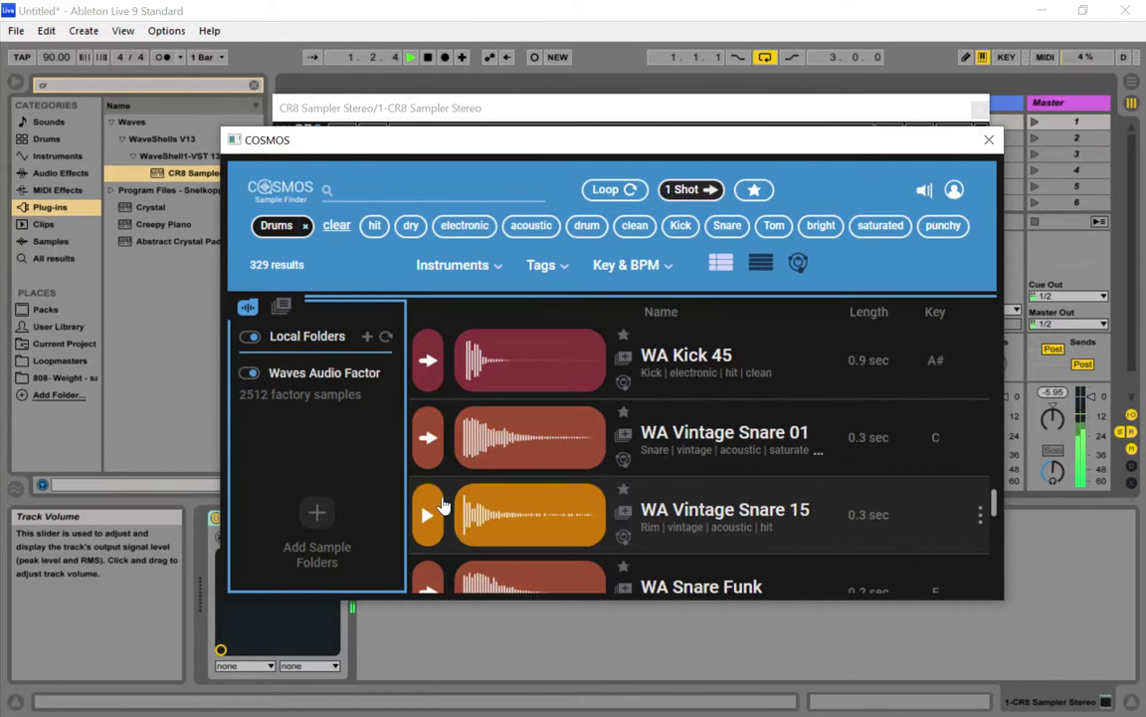
scroll(430, 466, down, 1)
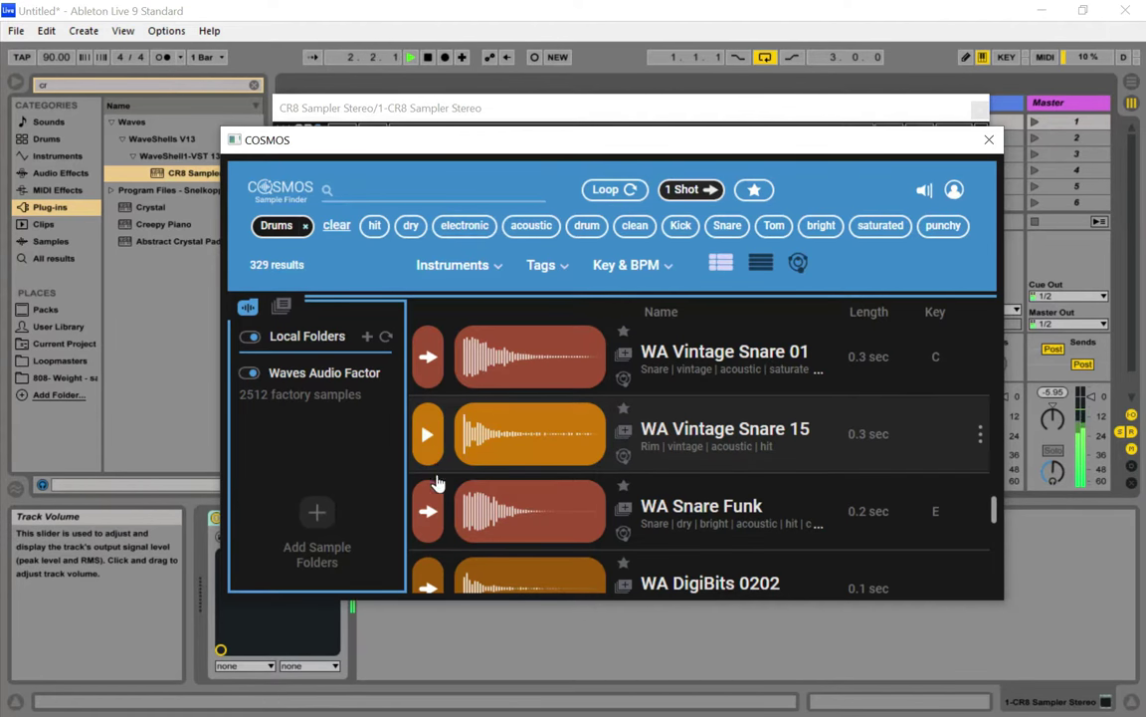
scroll(435, 508, down, 1)
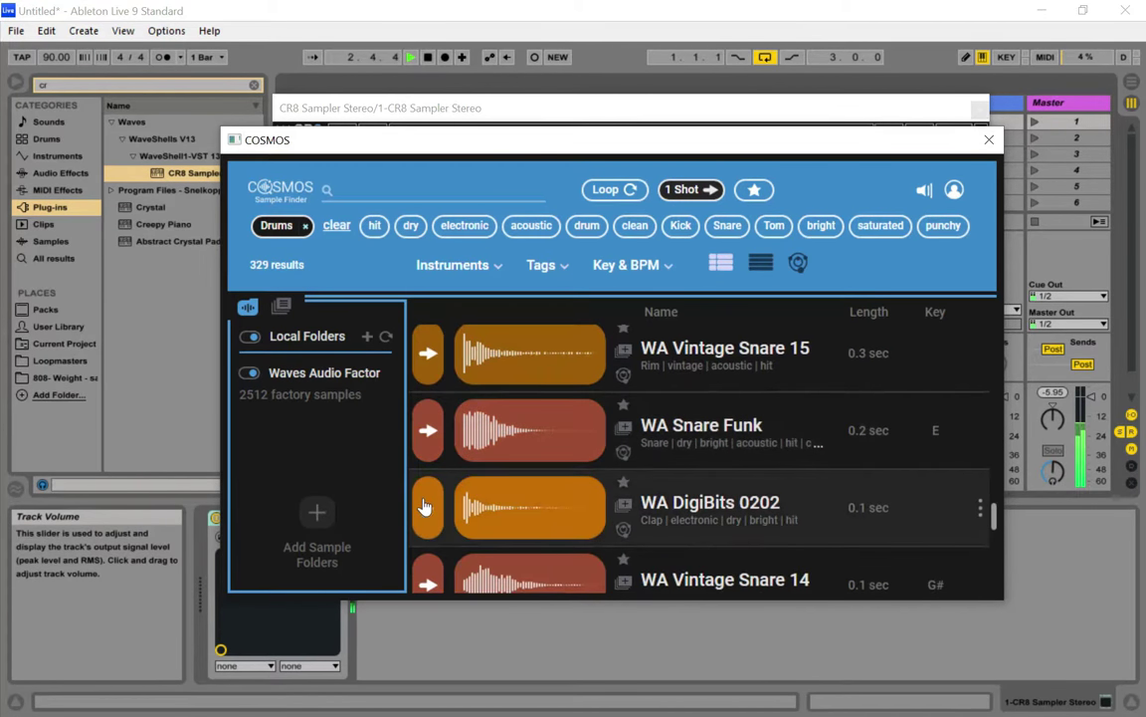
scroll(435, 518, down, 2)
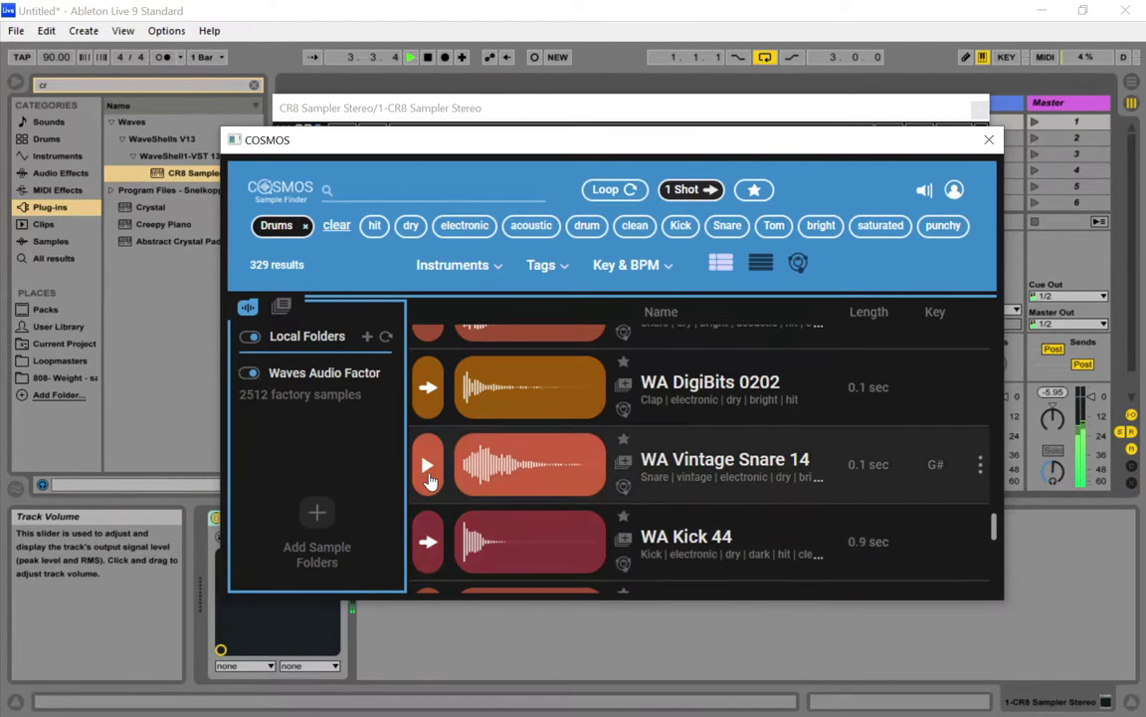
scroll(432, 542, down, 3)
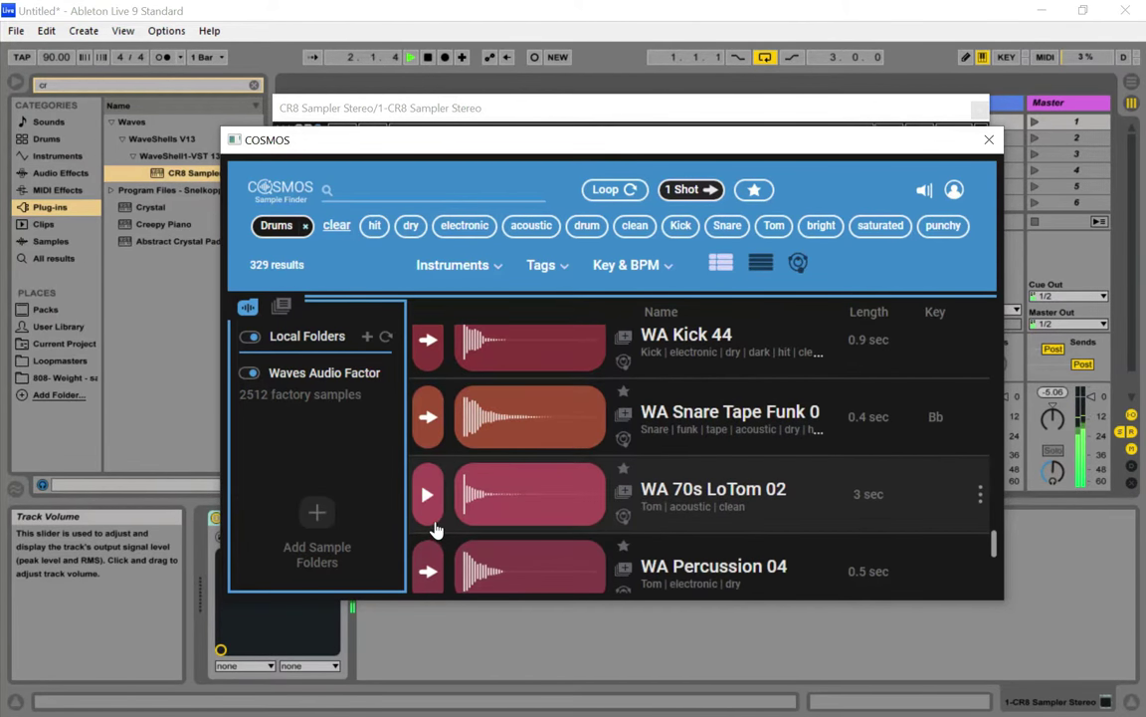
Look for a suitable kick further down the results, auditioning WA Kick 46 and WA Modern Kick Sub
scroll(435, 530, down, 4)
scroll(478, 487, down, 1)
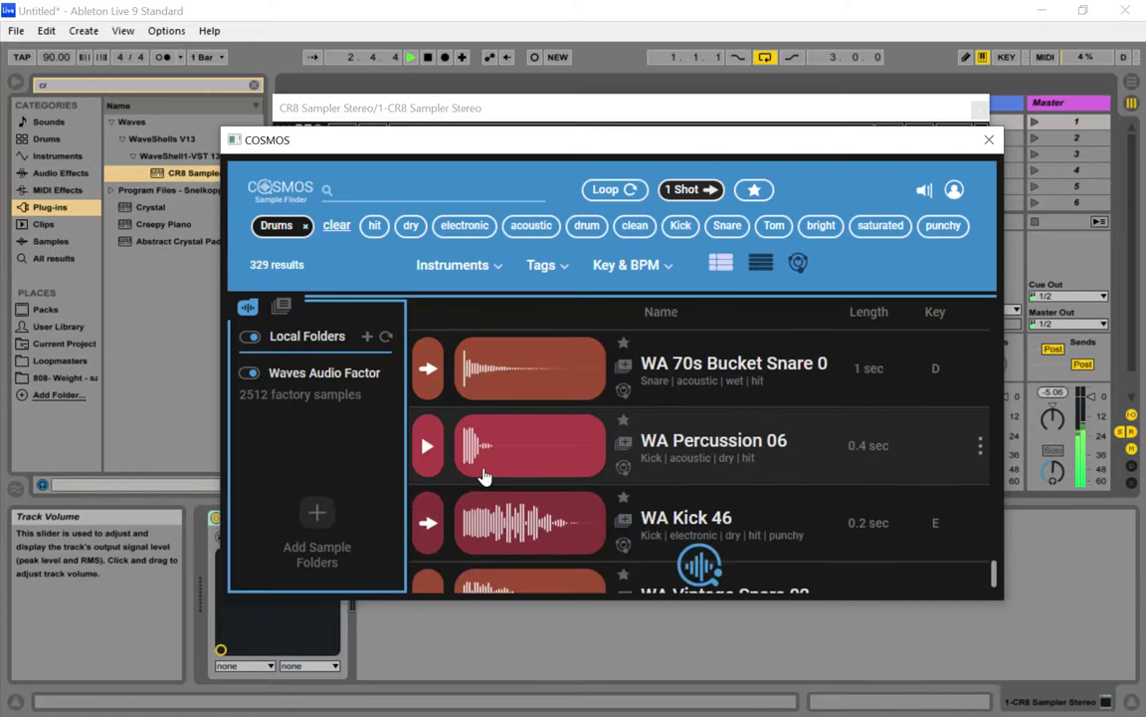
scroll(478, 478, down, 1)
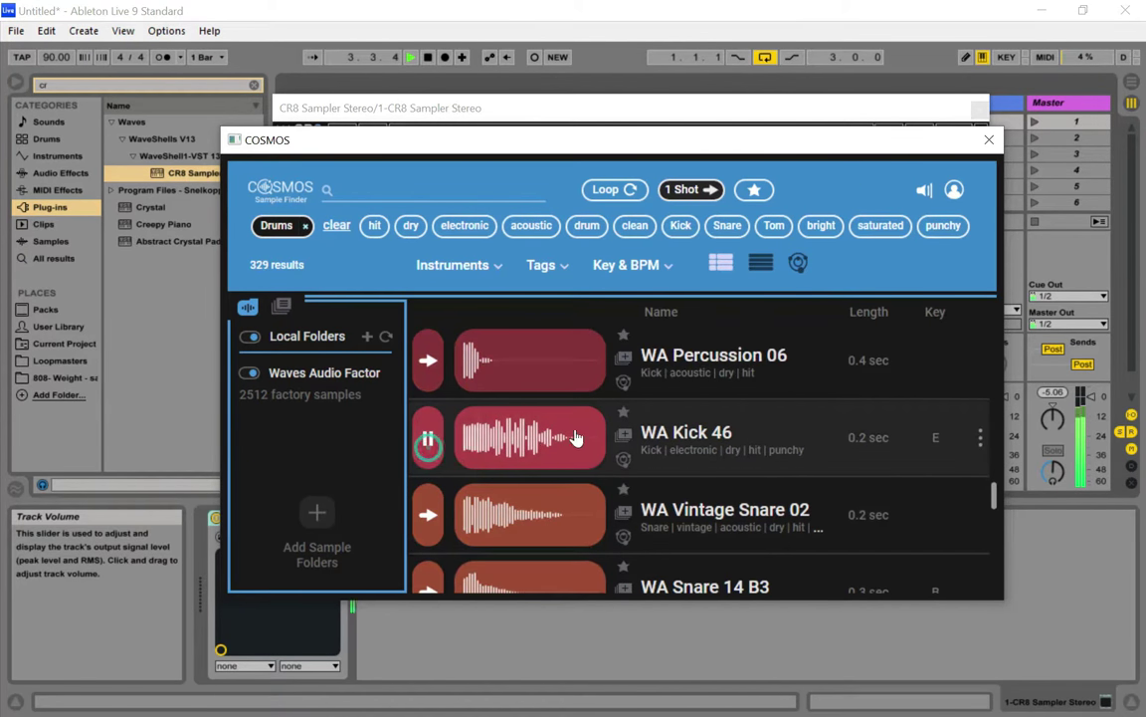
scroll(587, 441, down, 1)
scroll(594, 441, down, 3)
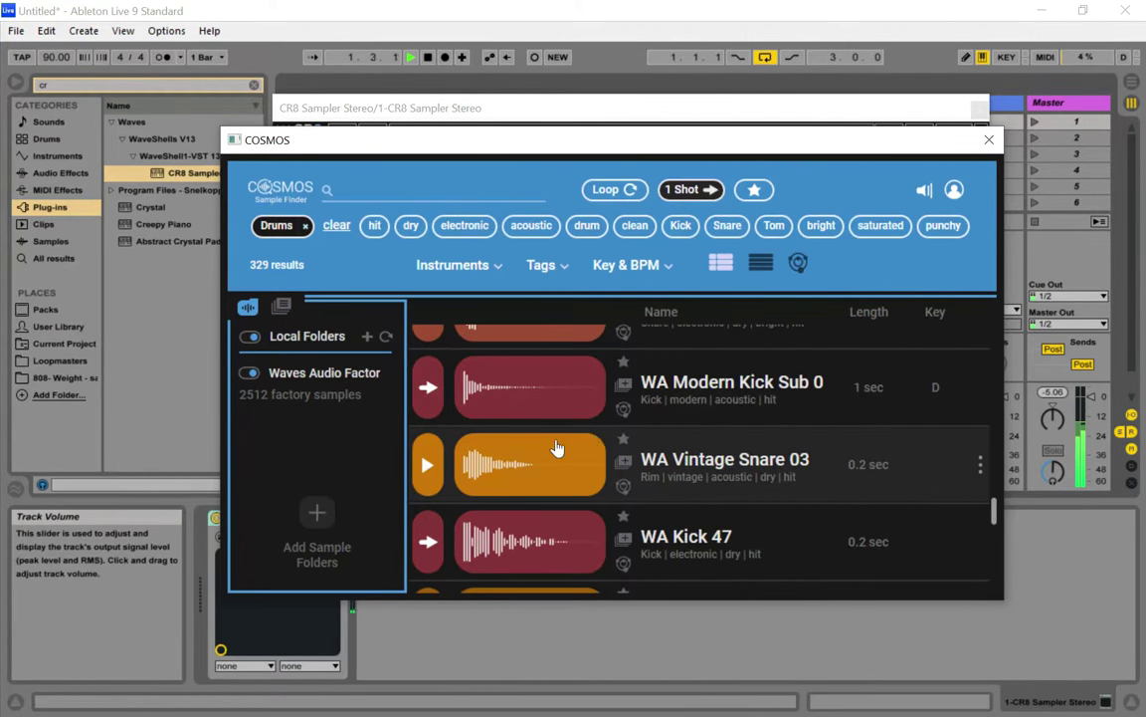
click(441, 388)
scroll(589, 413, down, 2)
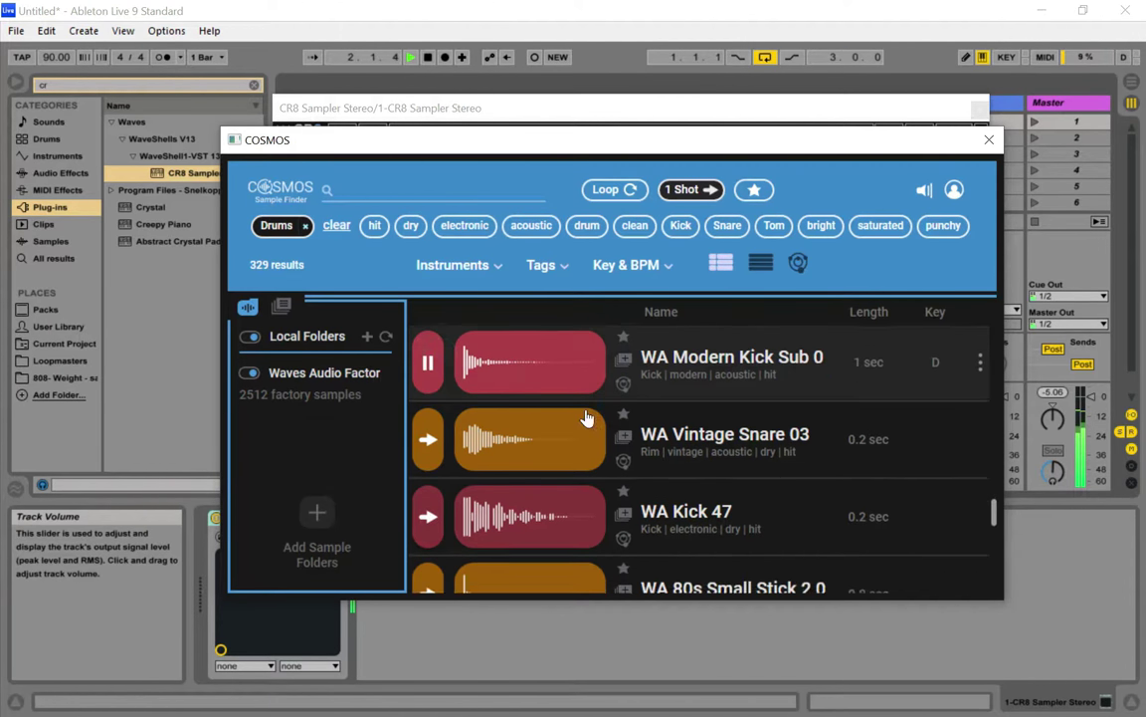
scroll(428, 425, down, 1)
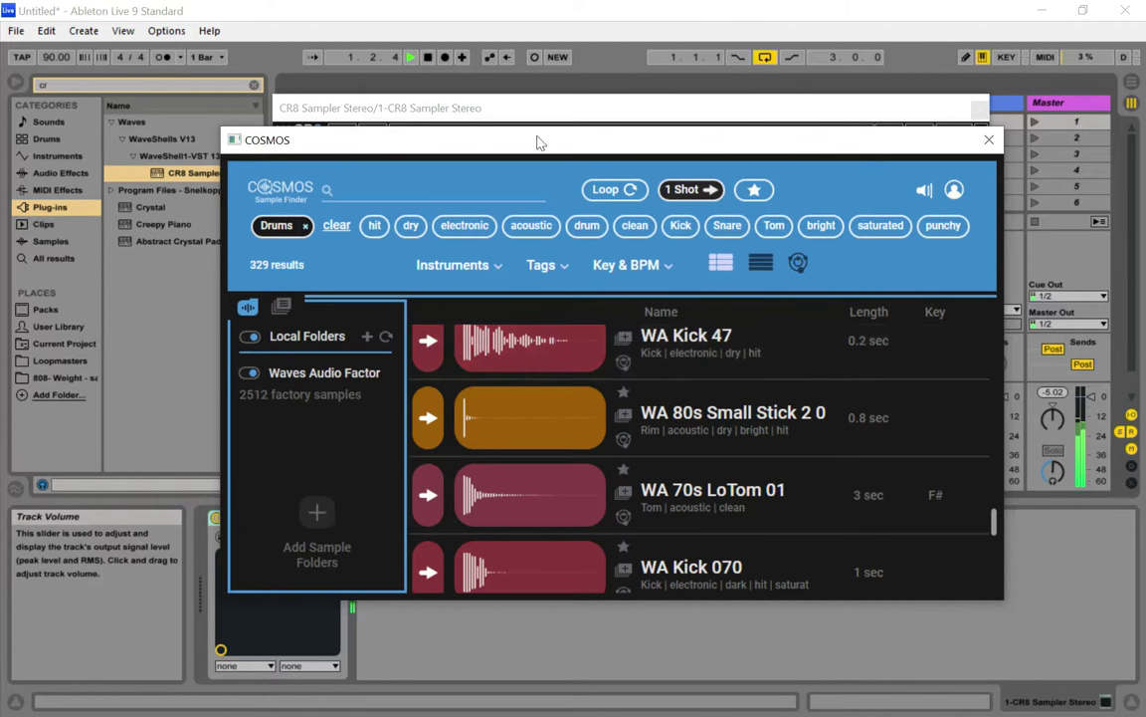
Compare WA Kick 070 with WA Kick 47, load WA Kick 47 into the CR8 Sampler in place of its current sample, and close COSMOS
drag(568, 140, 777, 214)
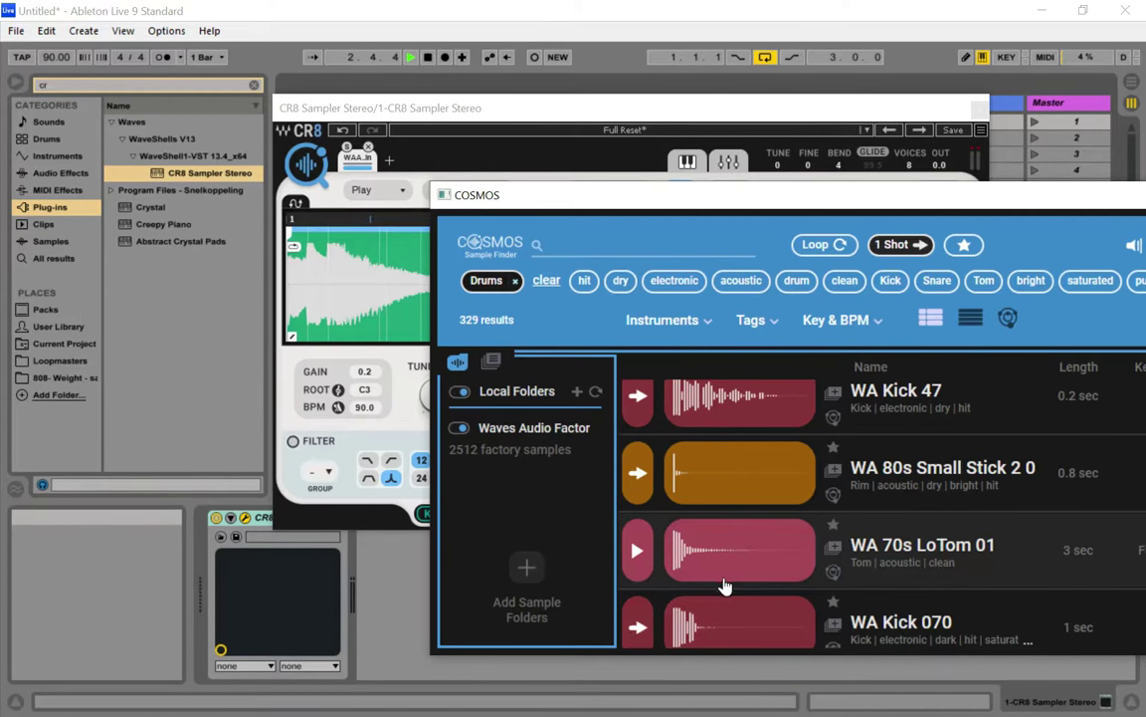
click(638, 626)
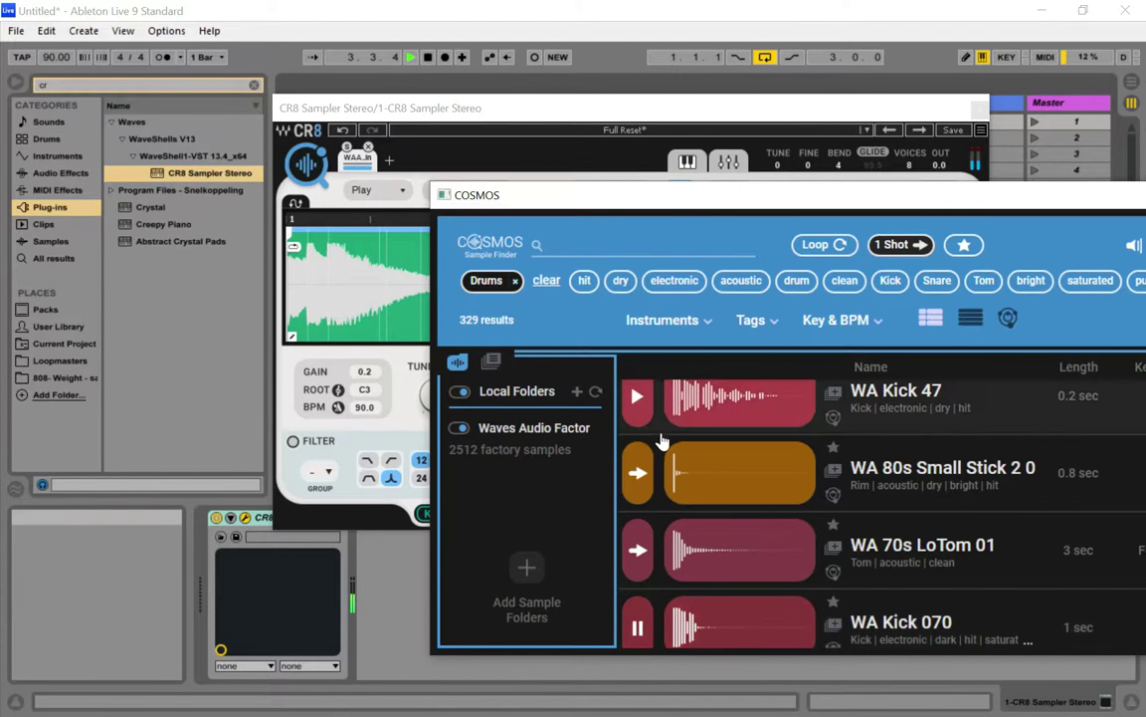
click(637, 396)
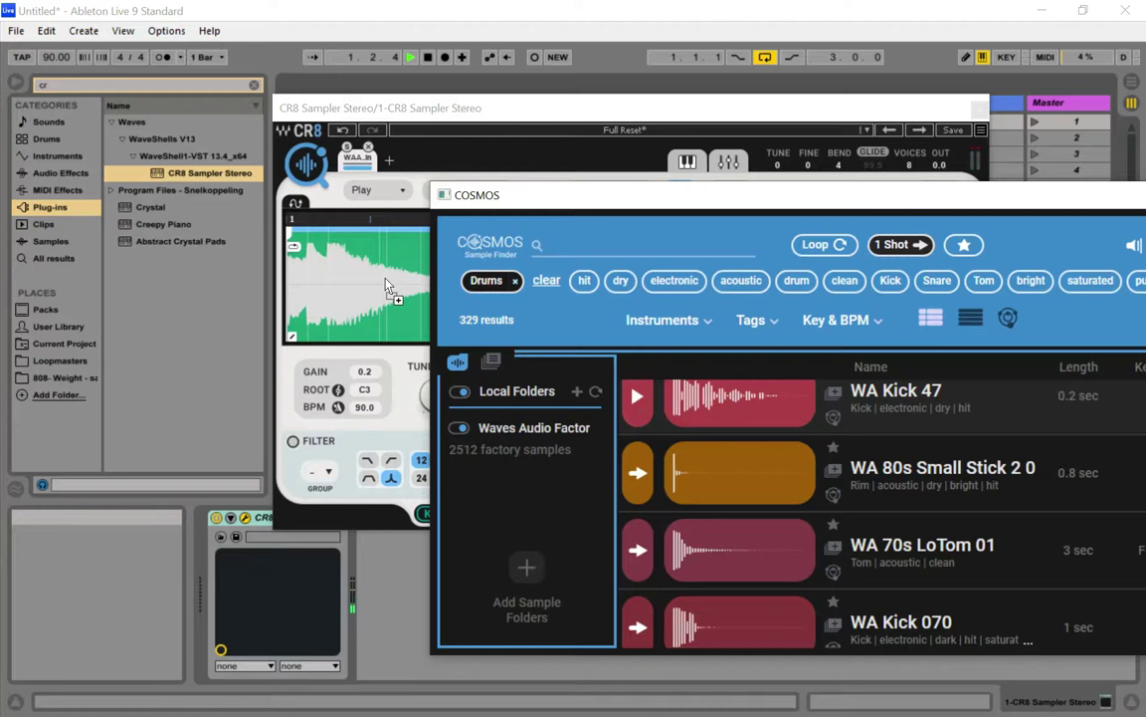
drag(388, 286, 390, 265)
drag(946, 198, 796, 165)
click(1016, 172)
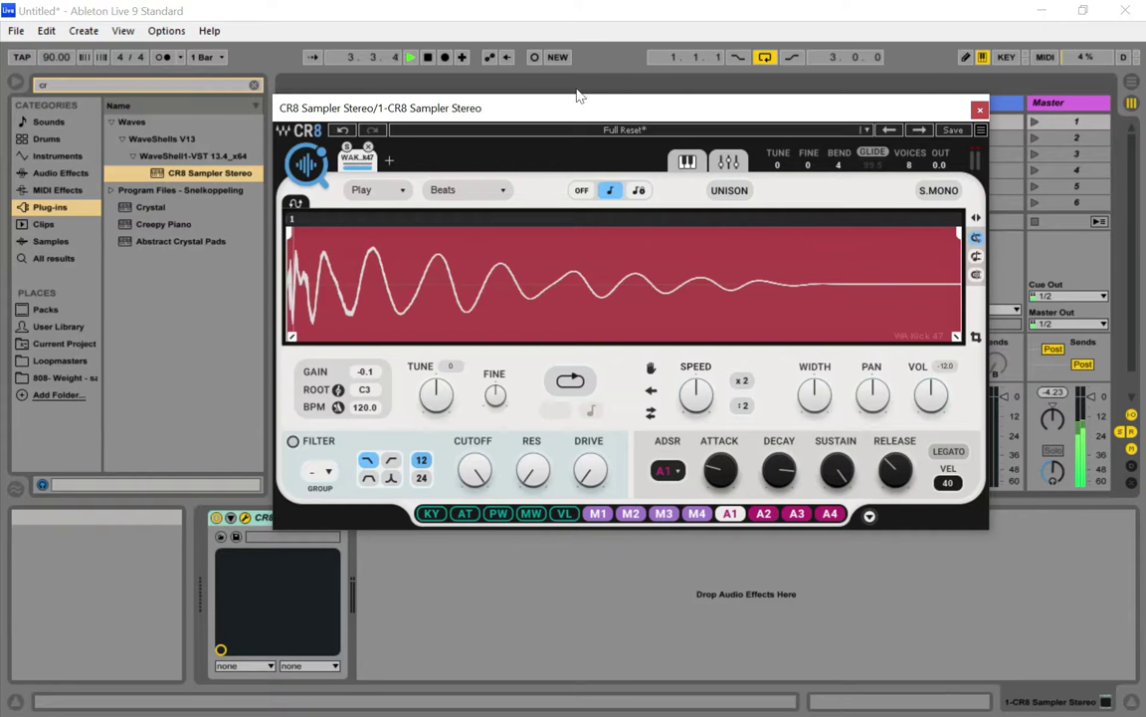
Close the sampler window, arm the CR8 Sampler track for recording and raise its volume to 0 dB
click(980, 110)
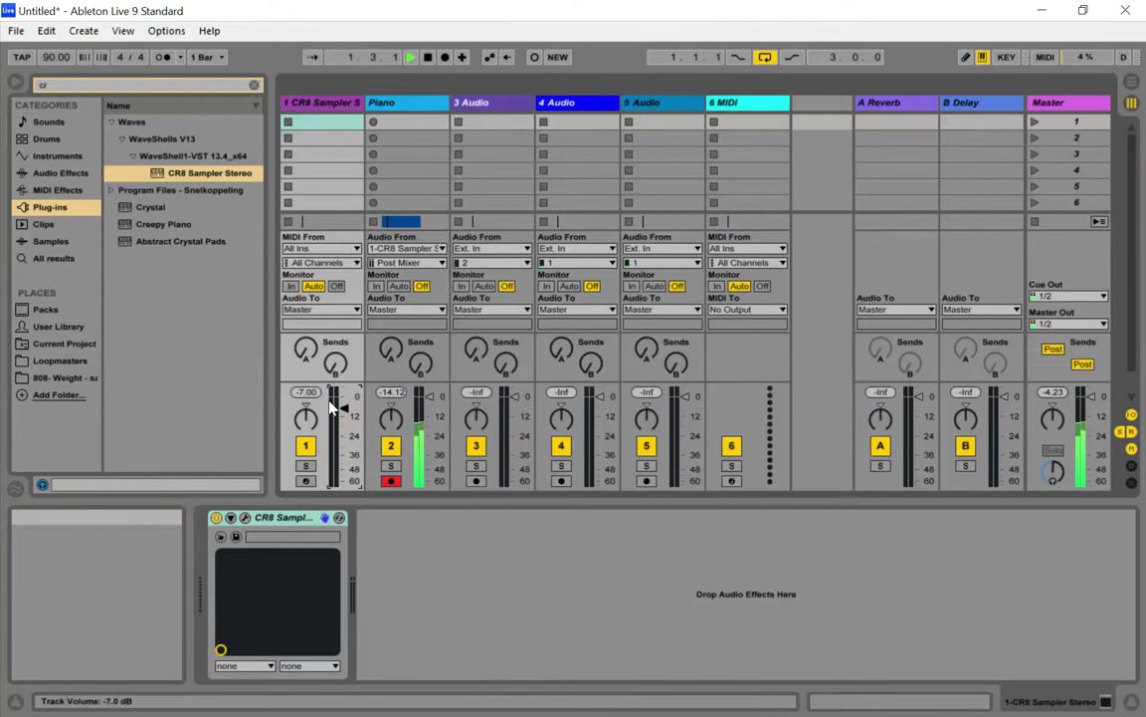
click(306, 481)
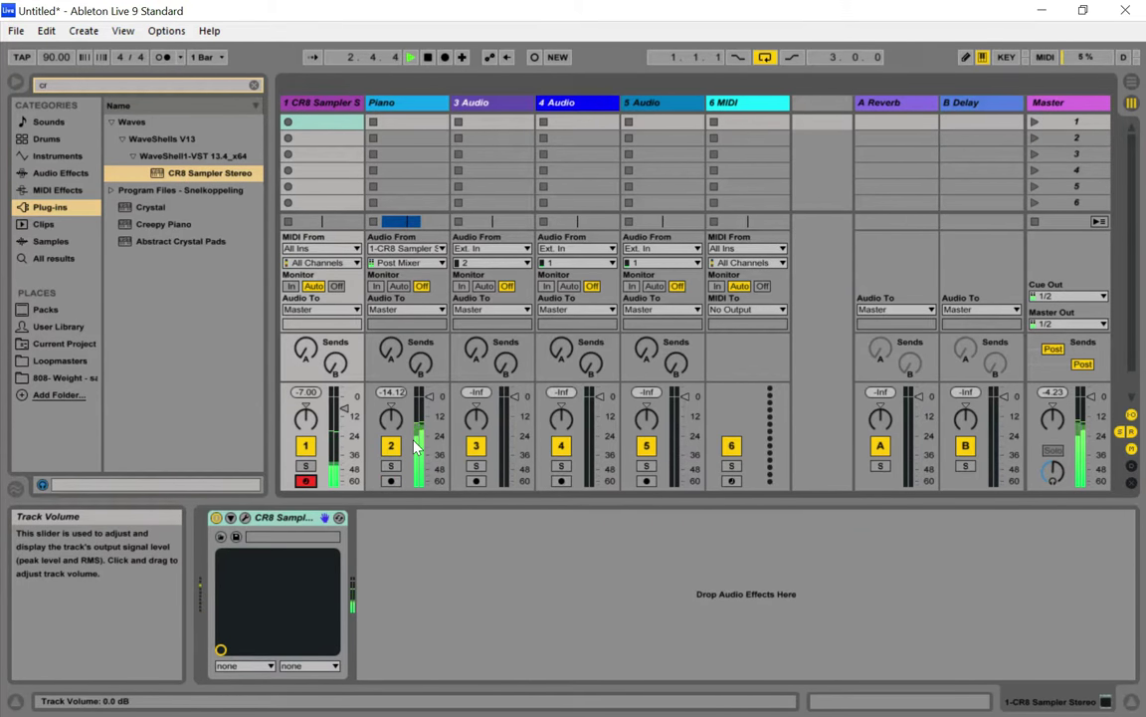
drag(344, 410, 358, 400)
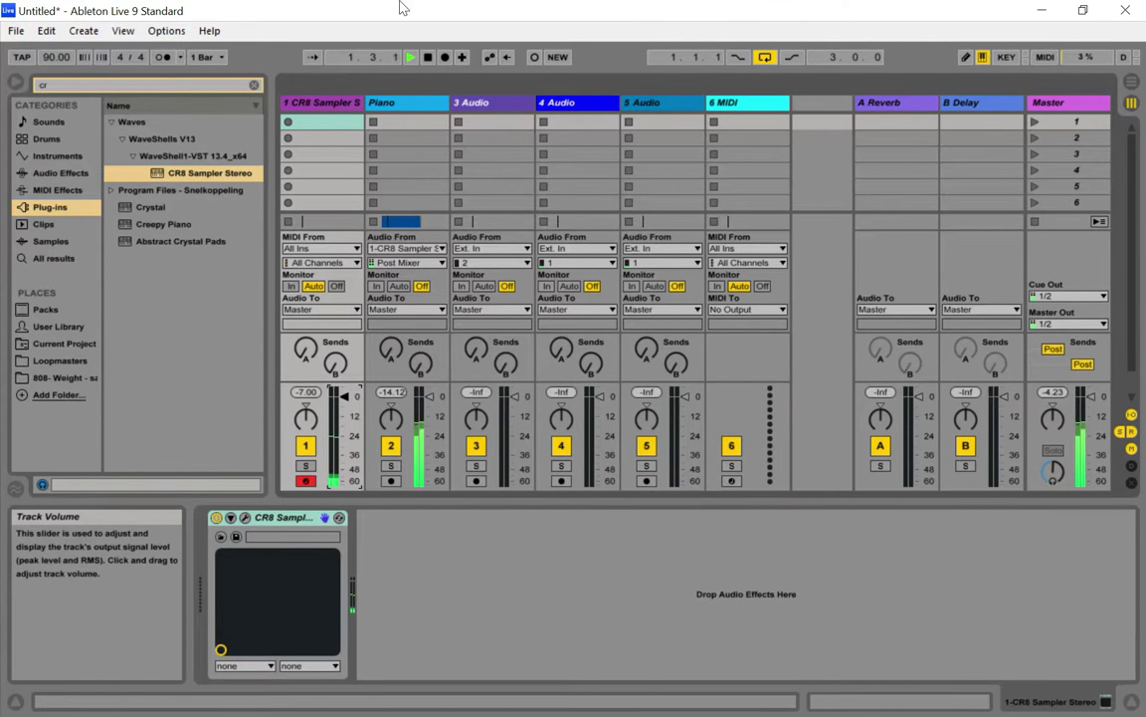
Reopen the CR8 Sampler, raise the kick's filter drive to about 17.2, and slightly shorten its attack and decay
click(245, 518)
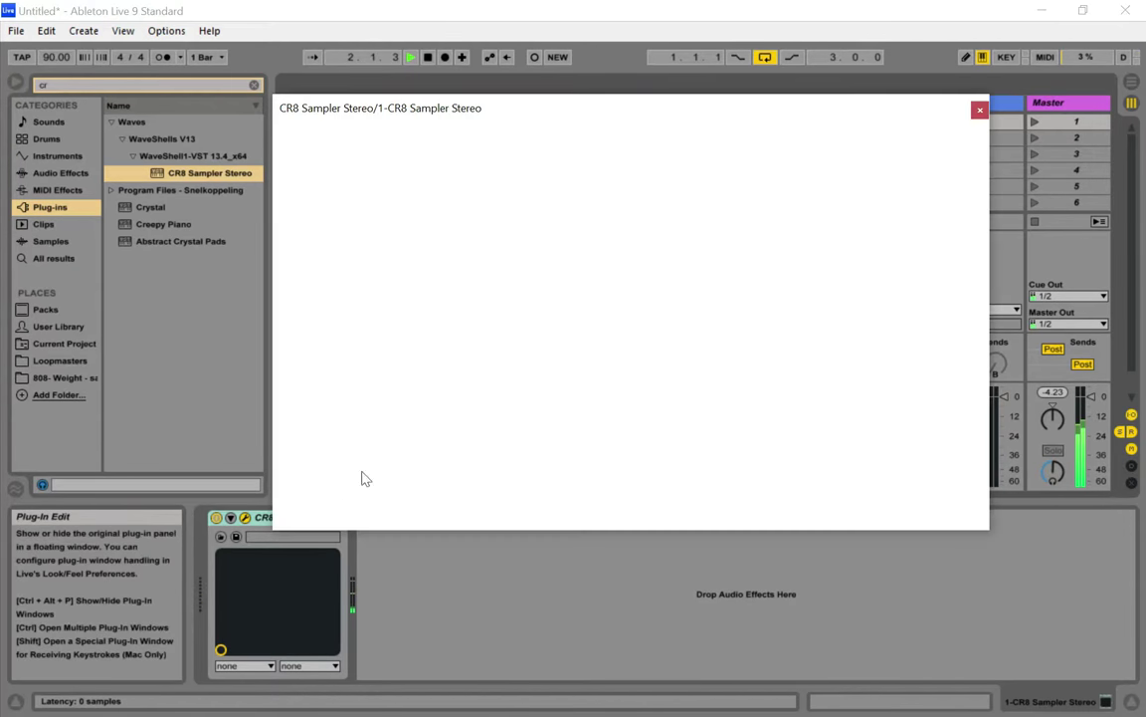
drag(550, 119, 515, 57)
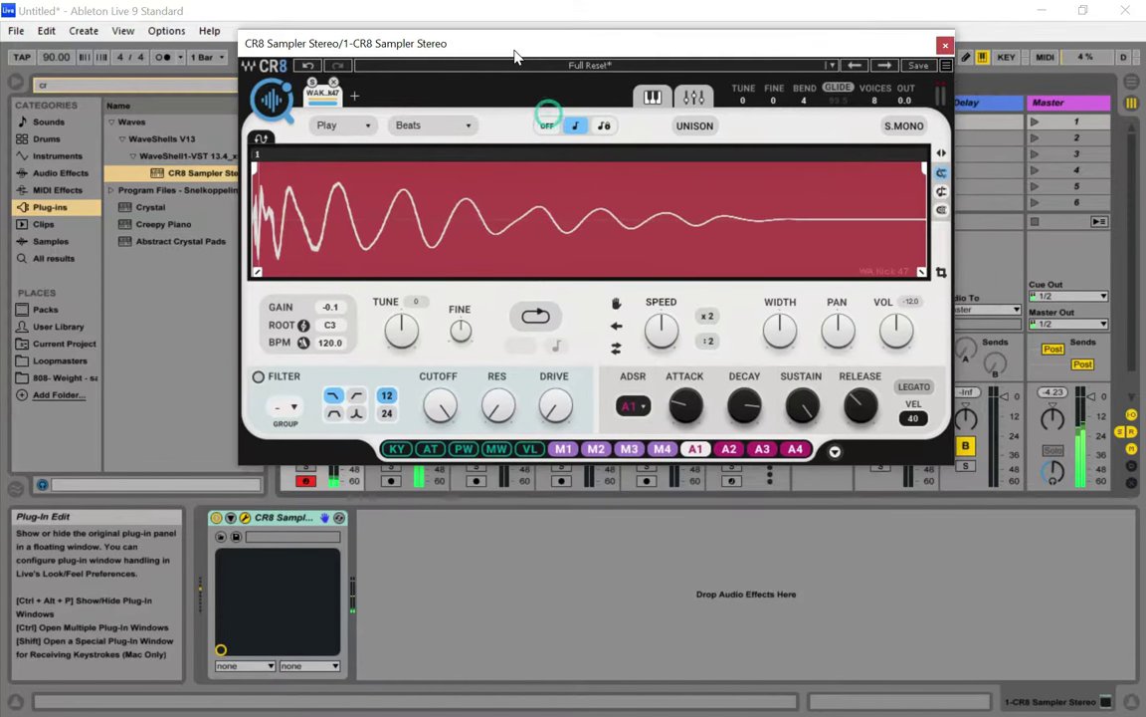
mouse_move(440, 403)
mouse_down()
mouse_move(432, 430)
mouse_move(442, 407)
mouse_up()
mouse_move(555, 407)
mouse_down()
mouse_move(557, 385)
mouse_move(565, 426)
mouse_up()
drag(745, 406, 745, 368)
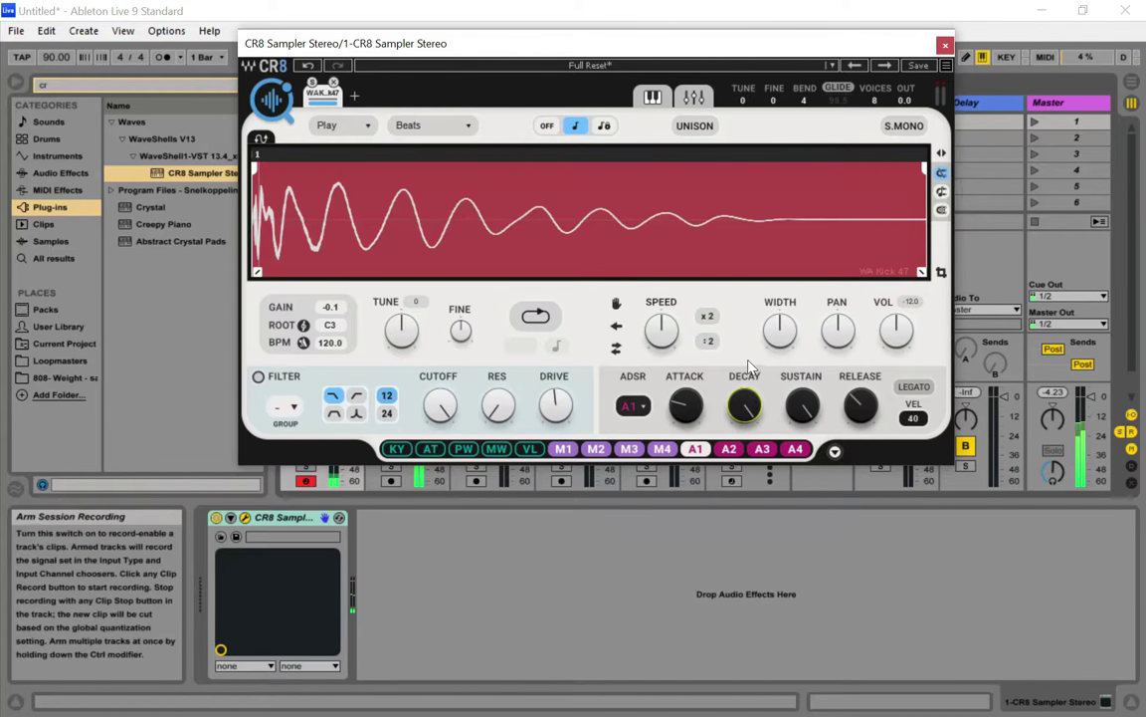
drag(747, 412, 747, 465)
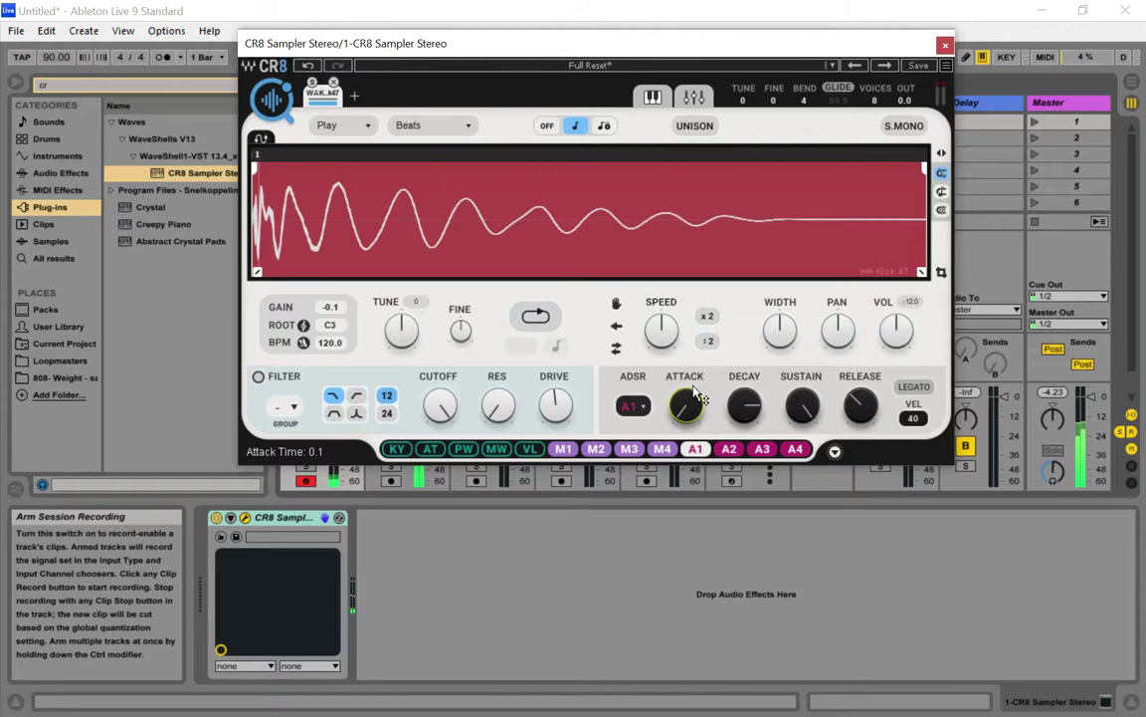
drag(697, 396, 698, 388)
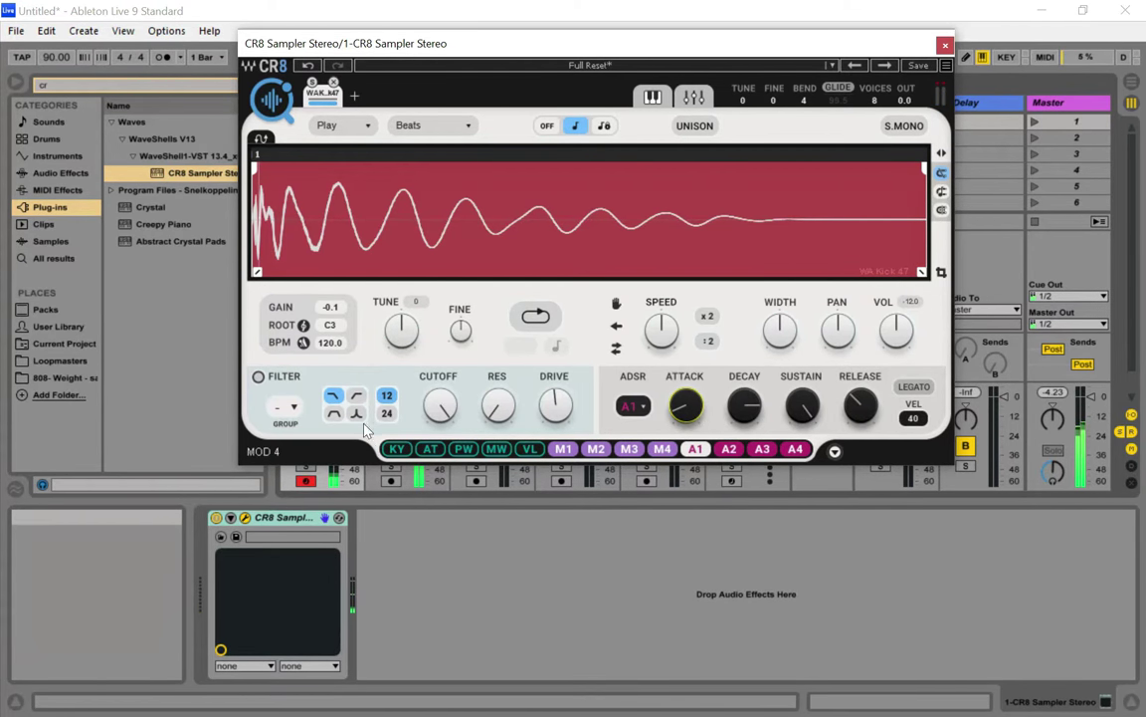
Switch the kick's filter type to high-pass, set the sample BPM to 90, and close the sampler window
click(356, 396)
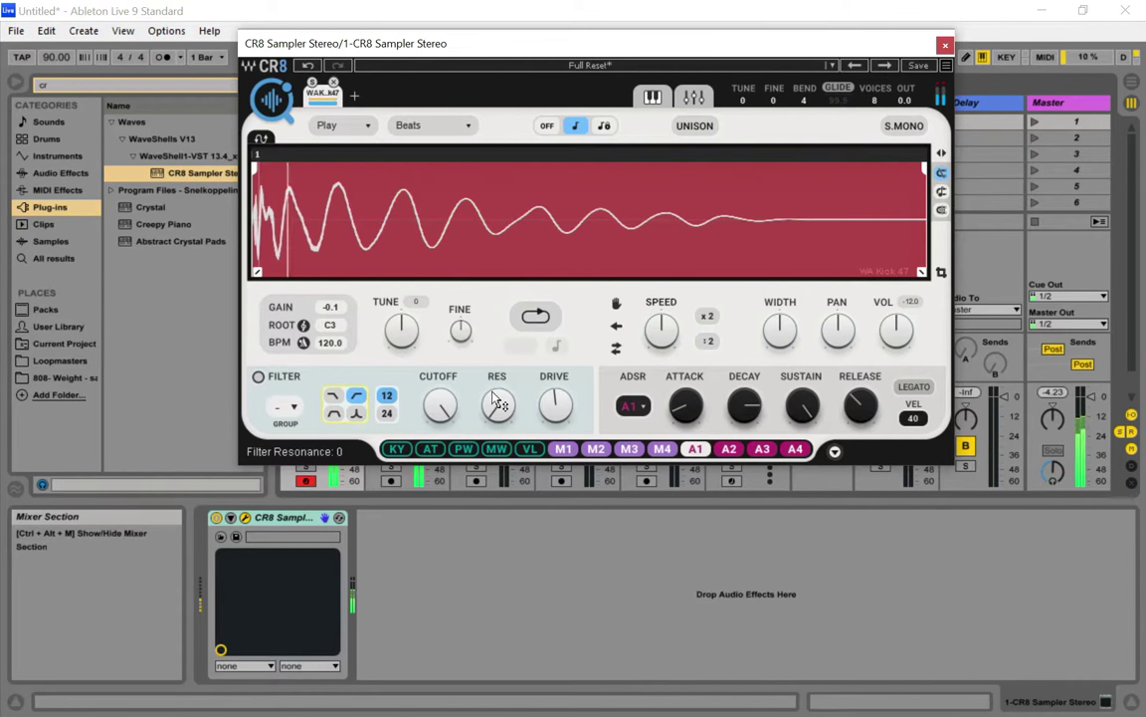
click(331, 343)
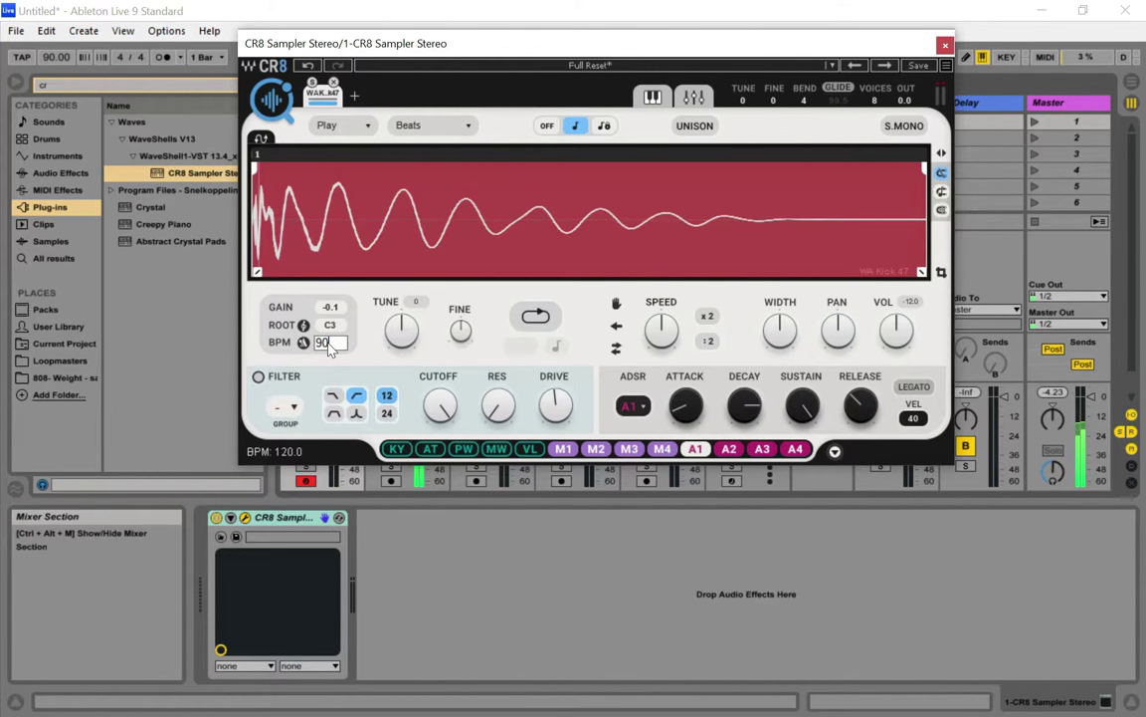
text(90)
key(Return)
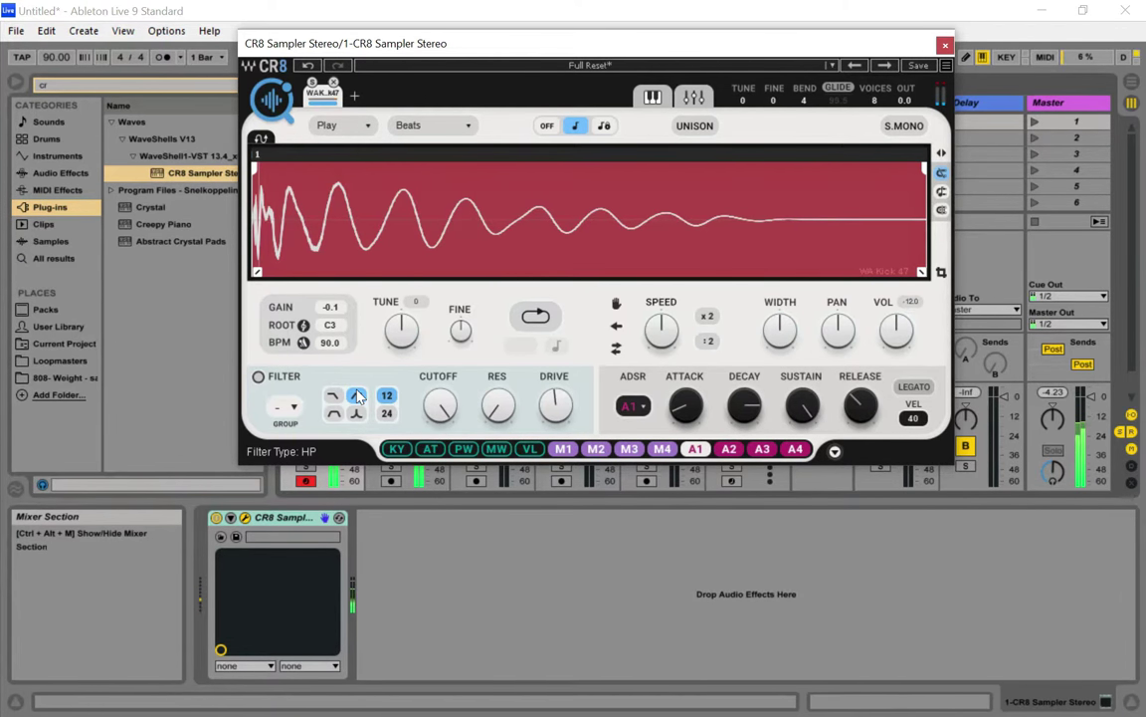
click(946, 45)
Record a three-bar kick pattern on the CR8 Sampler track in the arrangement with the metronome on, replacing the take recorded without it
key(Tab)
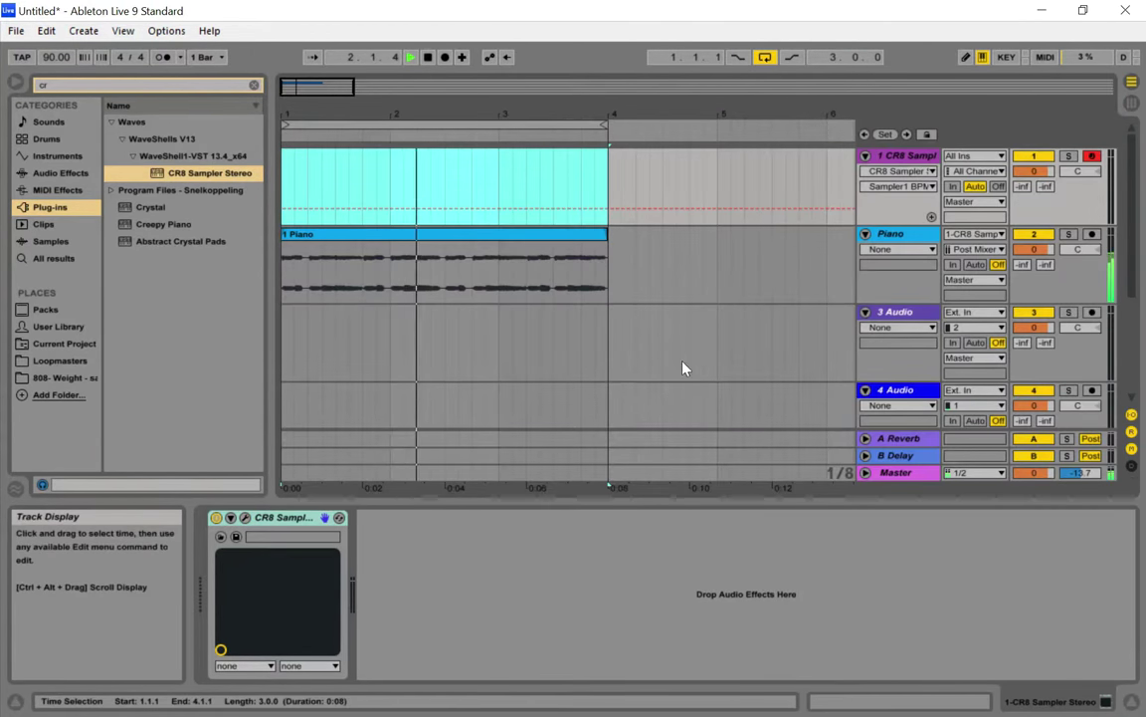
key(space)
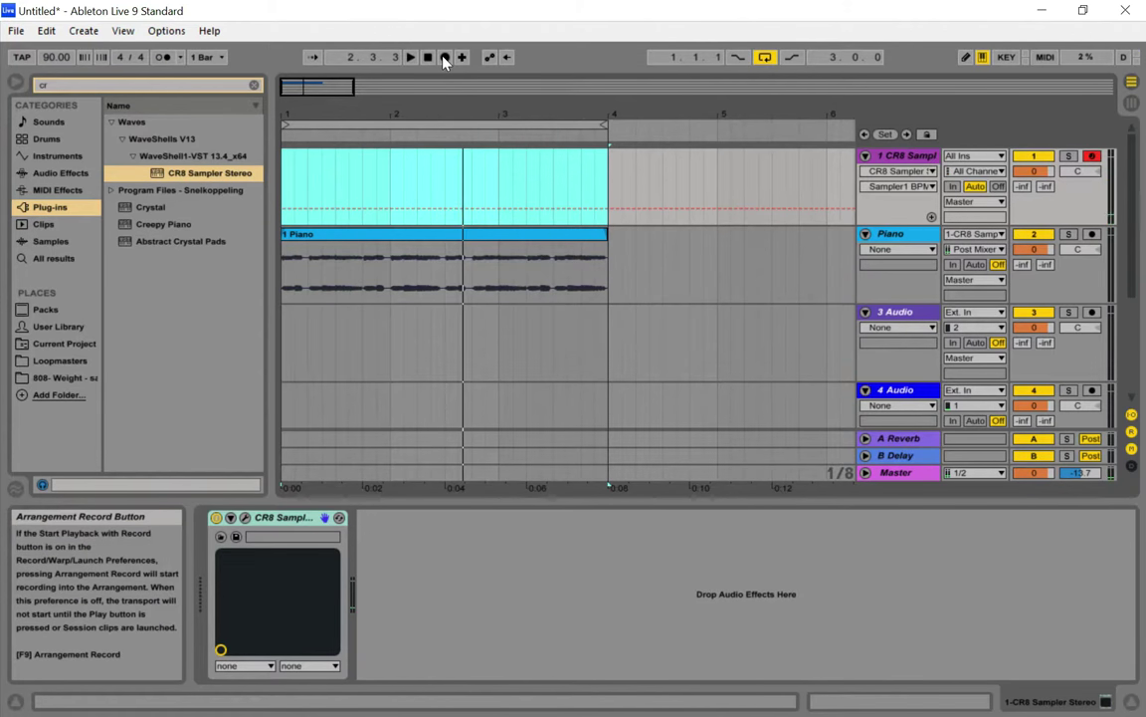
click(444, 57)
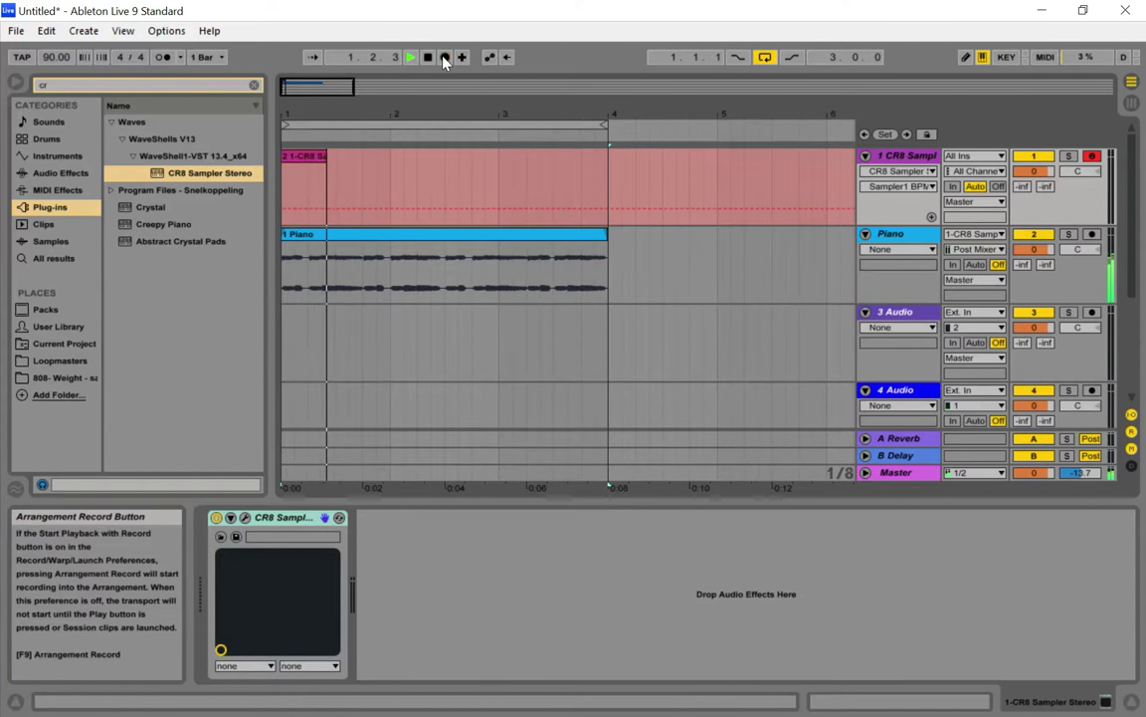
key(space)
click(163, 57)
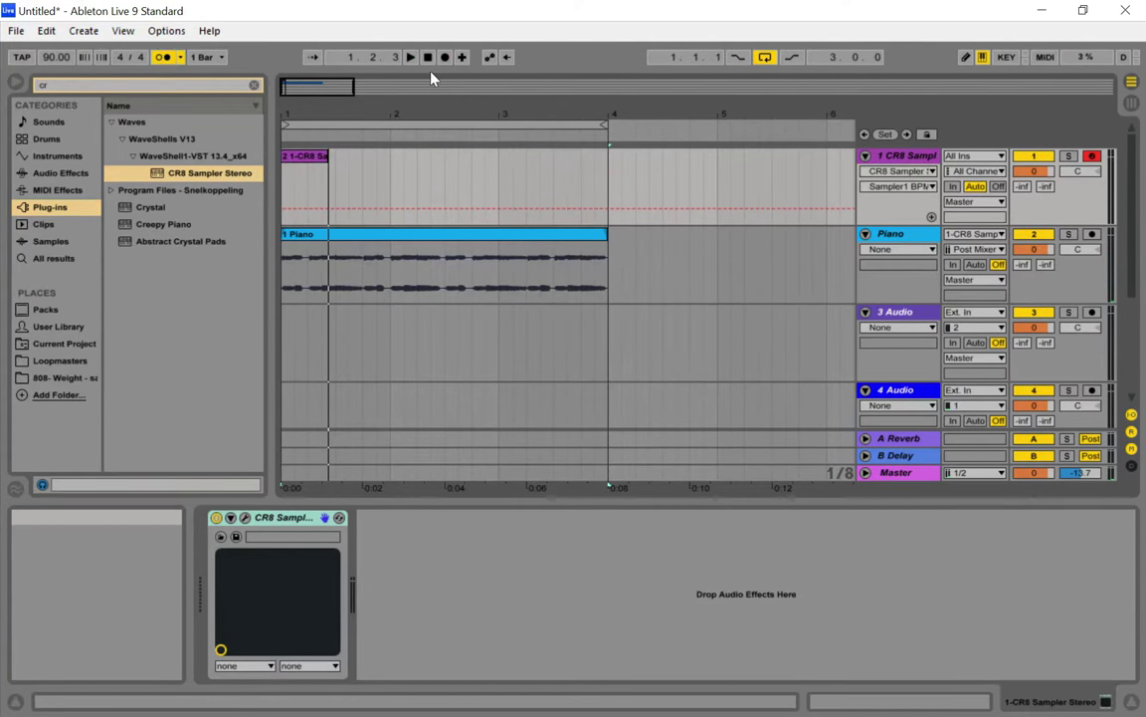
click(445, 57)
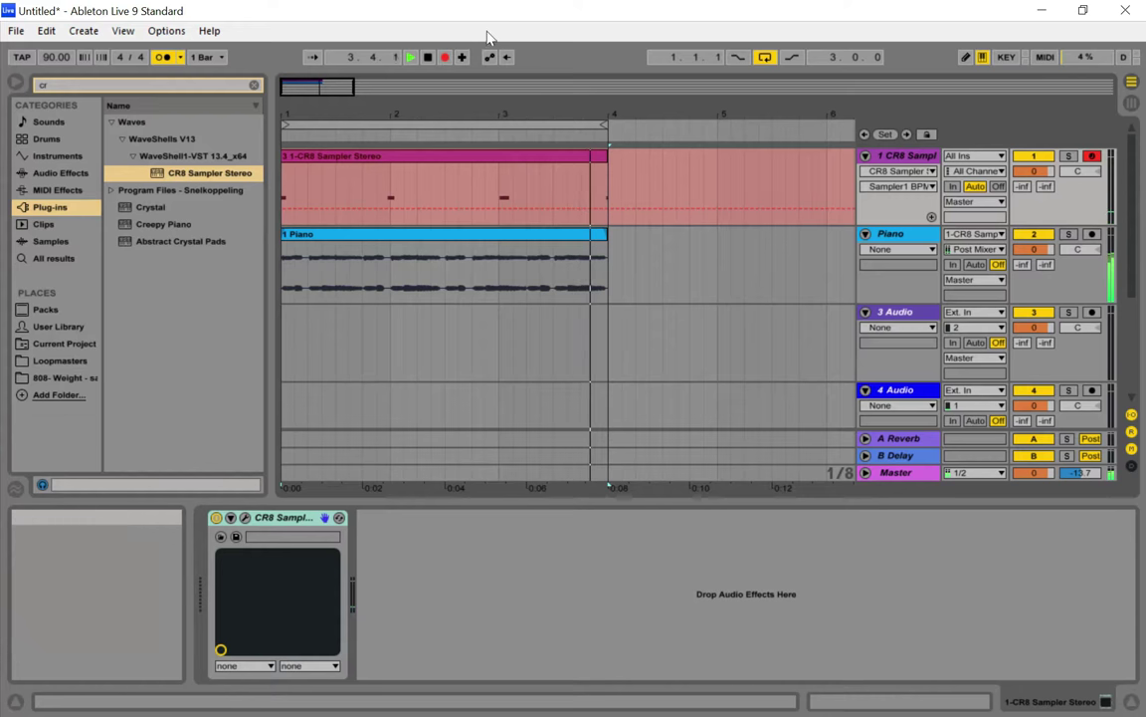
key(space)
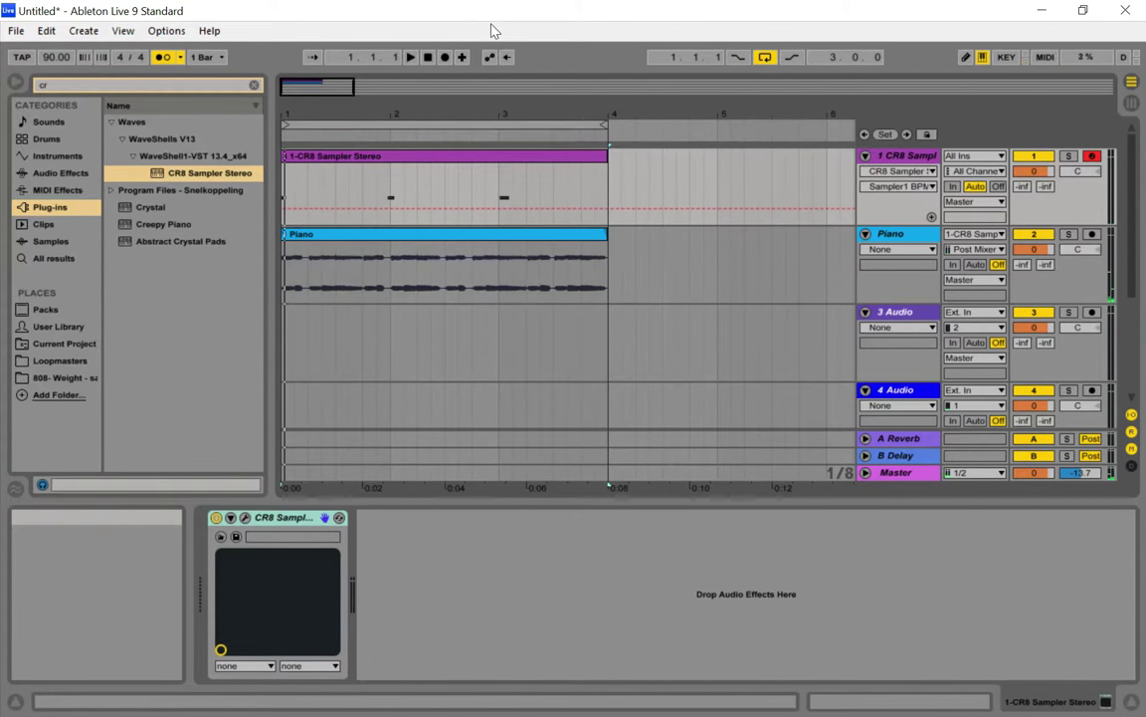
Play back the recorded kick with the piano in Session View and check the kick's sampler settings
key(Tab)
key(space)
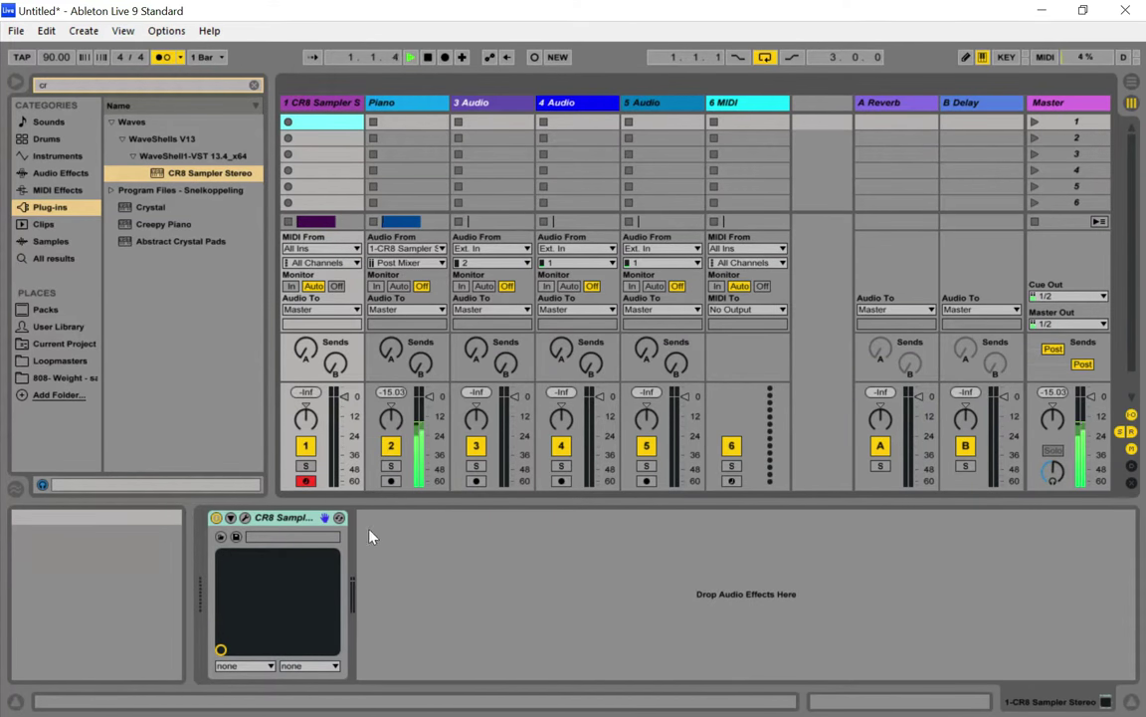
click(245, 518)
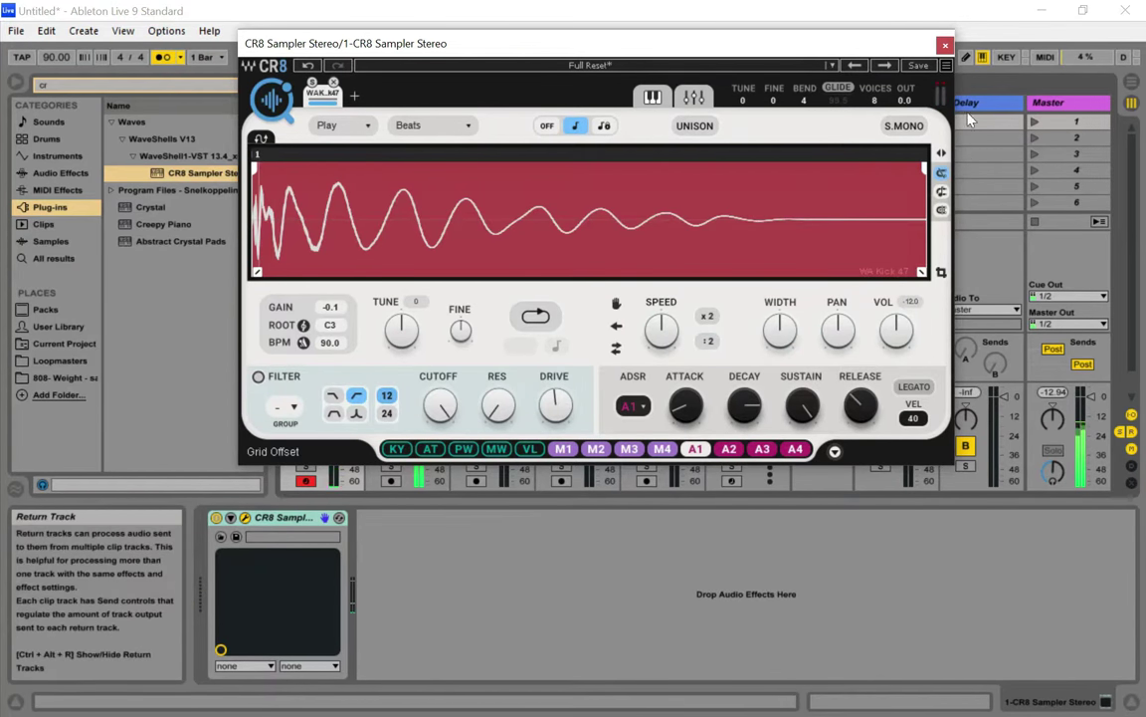
click(945, 47)
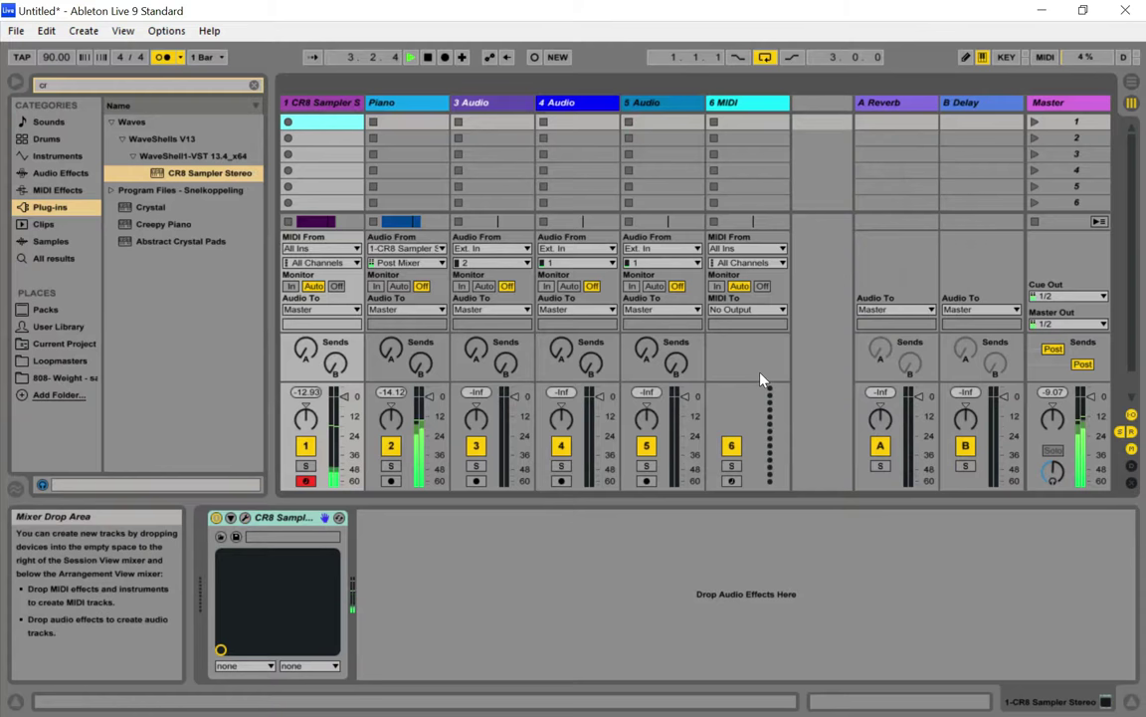
Select the notes in the recorded kick clip in the arrangement and quantize them
key(Tab)
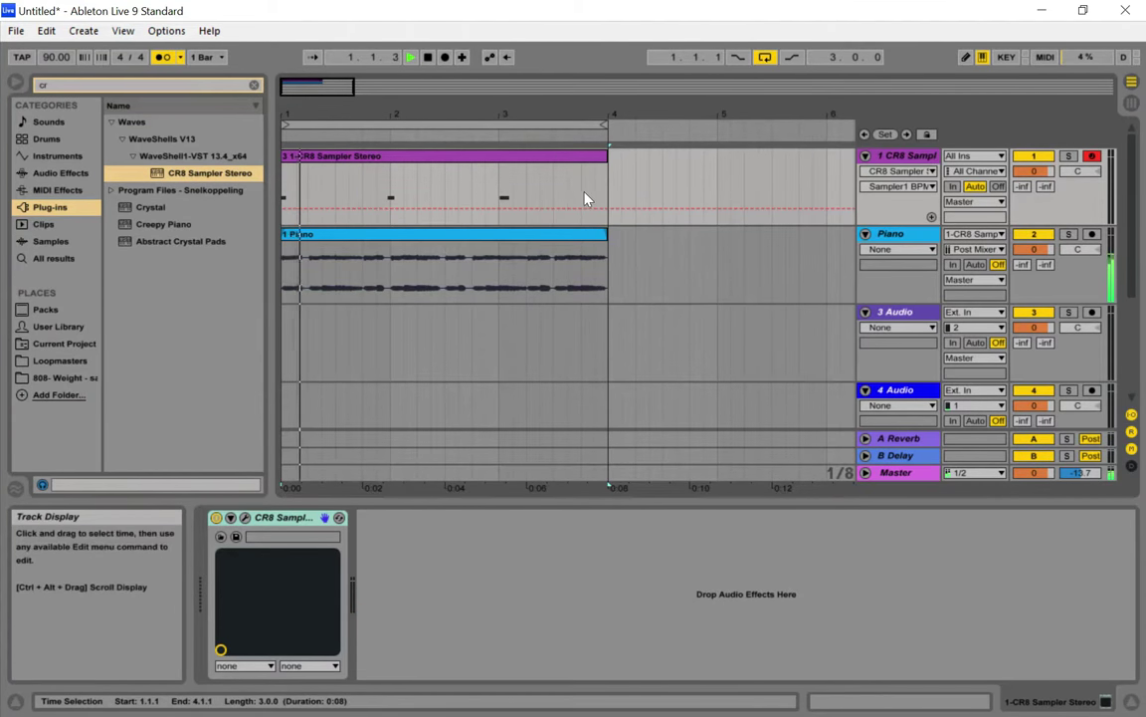
double_click(562, 169)
drag(1067, 571, 786, 597)
right_click(793, 597)
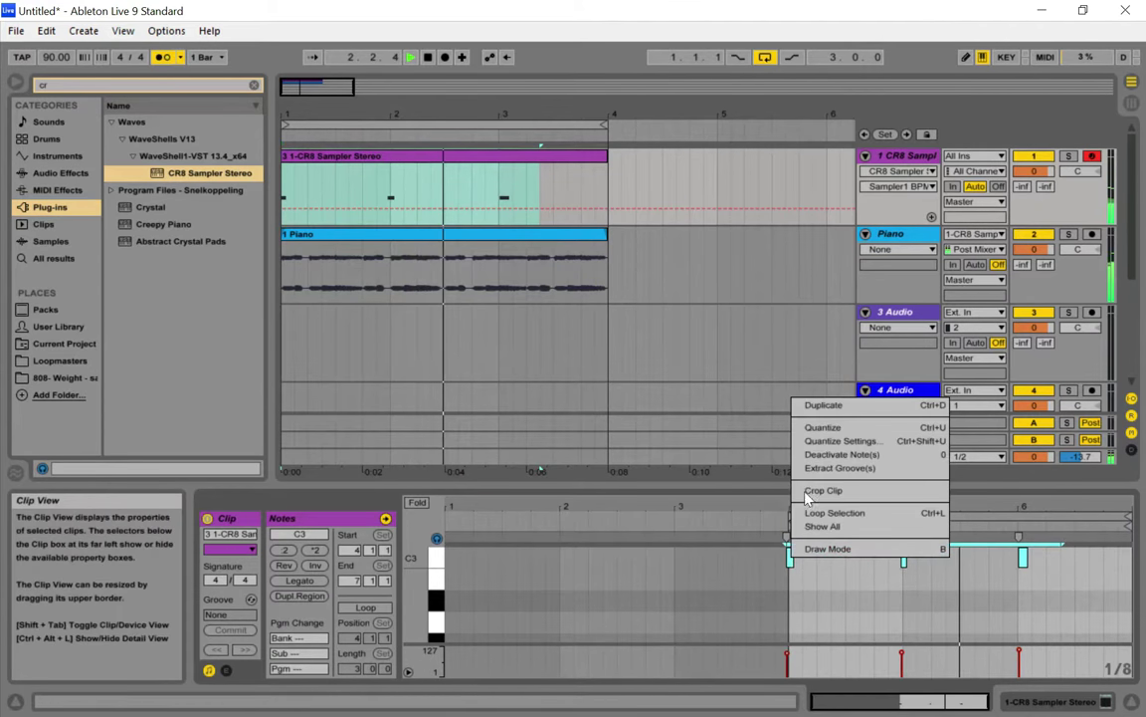
click(815, 428)
key(Tab)
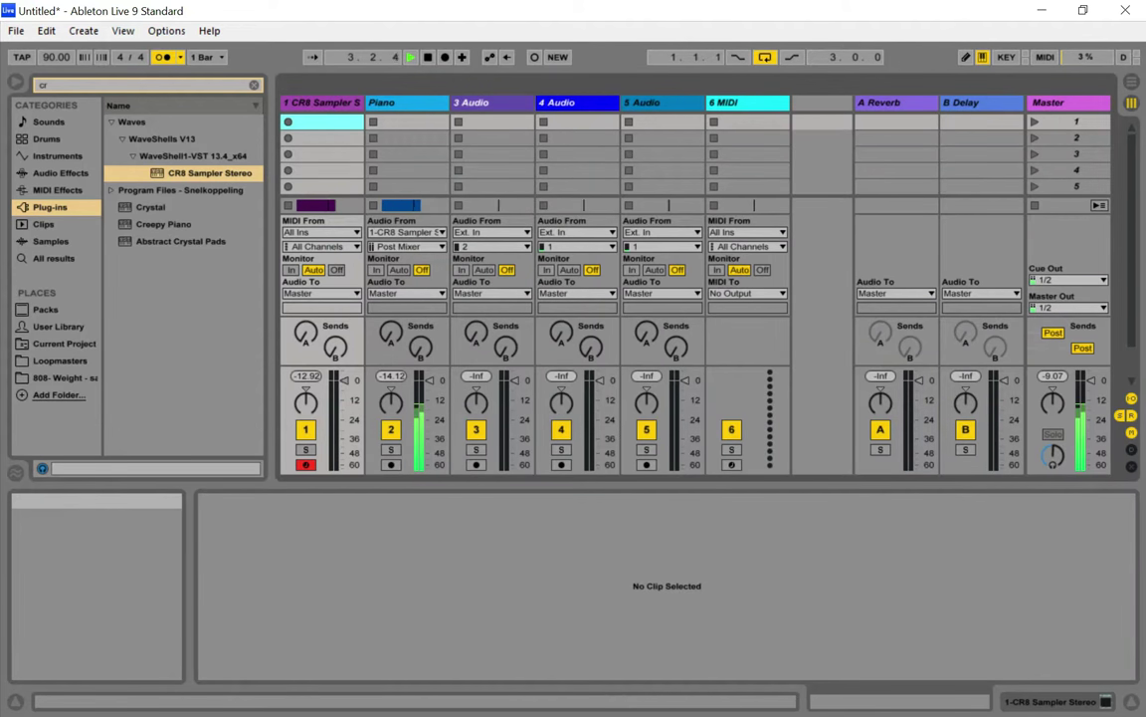
key(Tab)
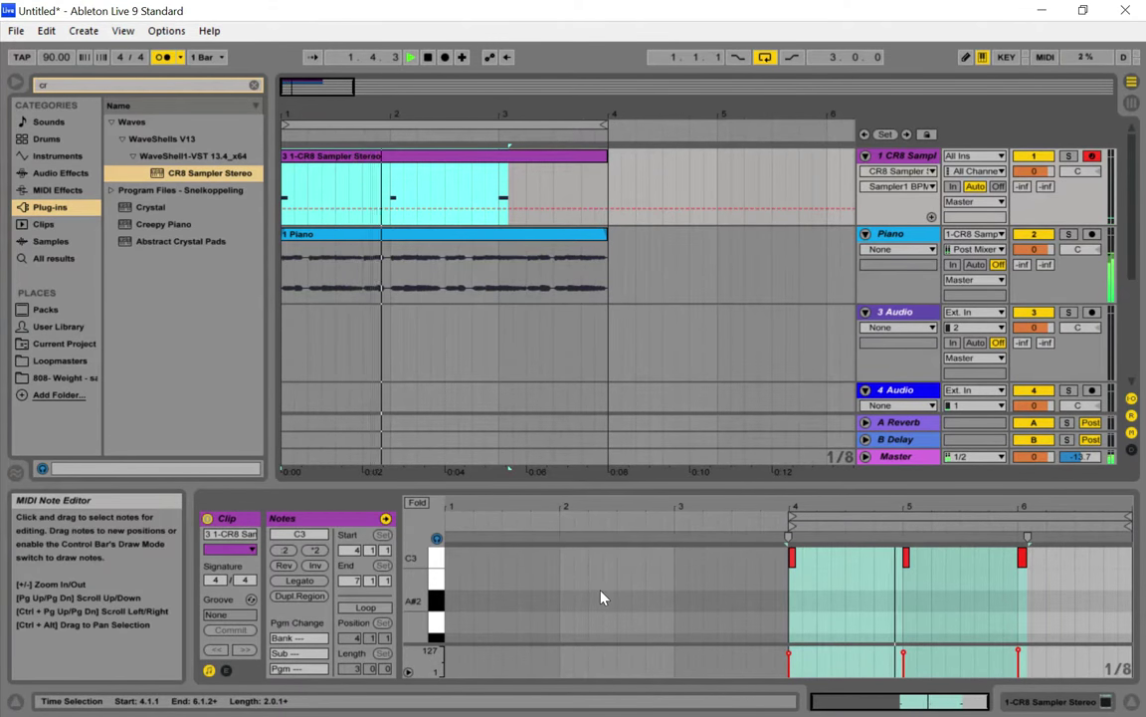
click(538, 157)
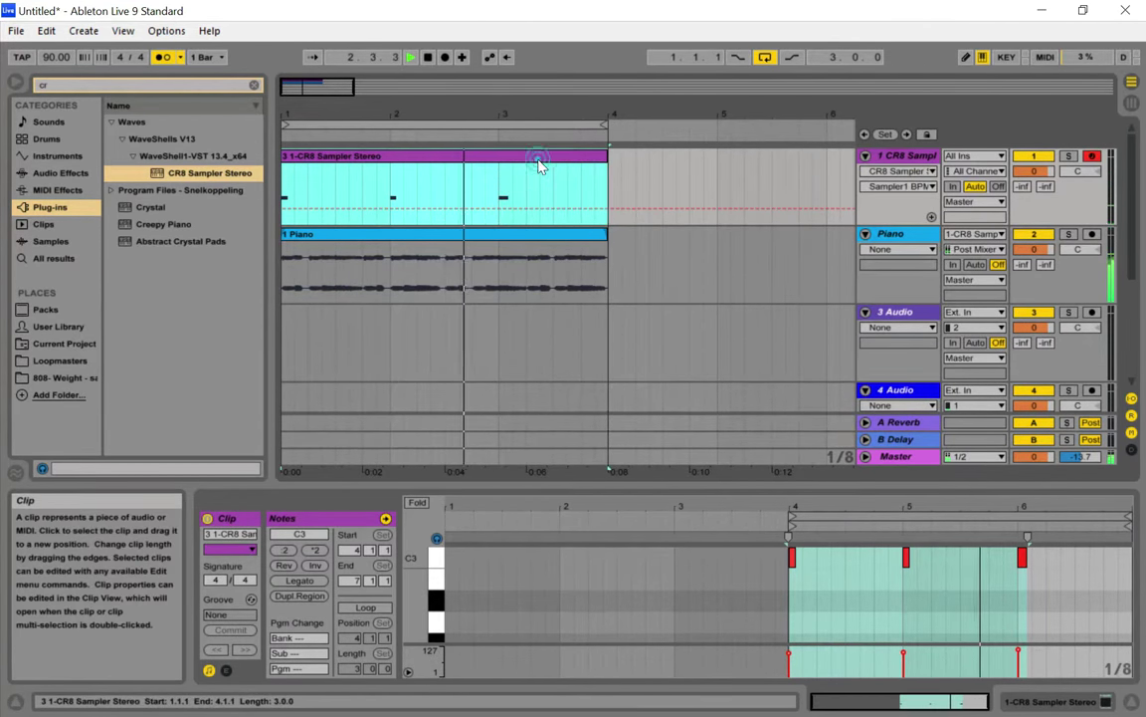
Reopen the CR8 Sampler from its track and raise the kick's gain to 1.2
key(Tab)
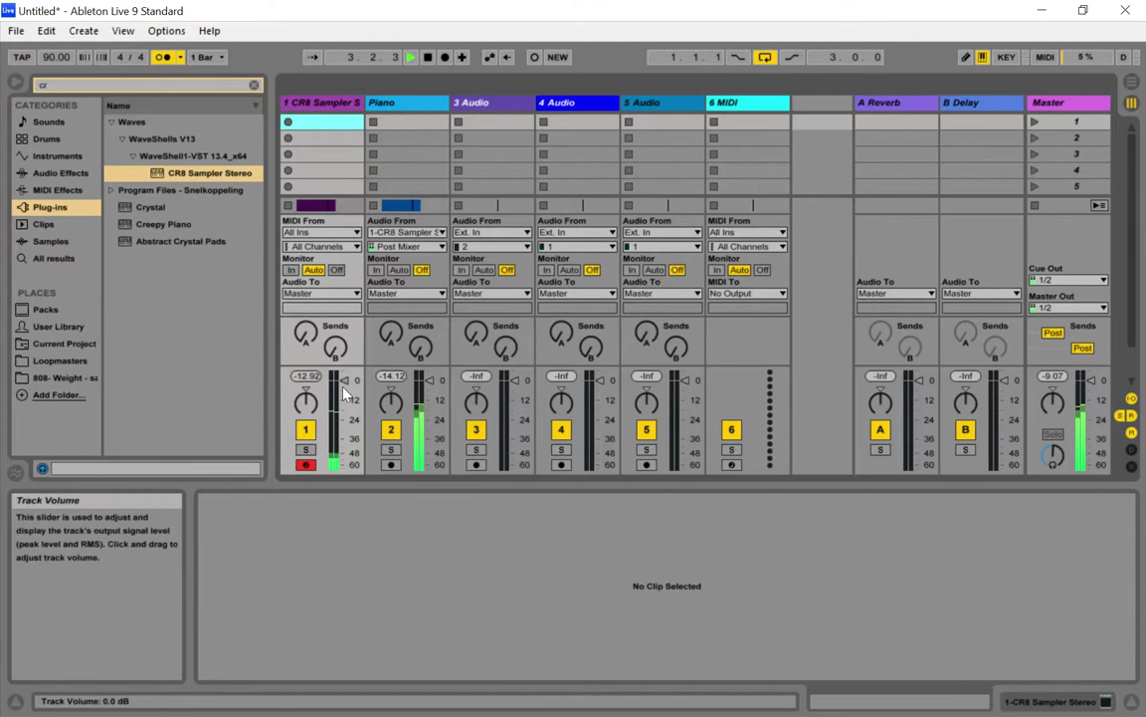
click(327, 100)
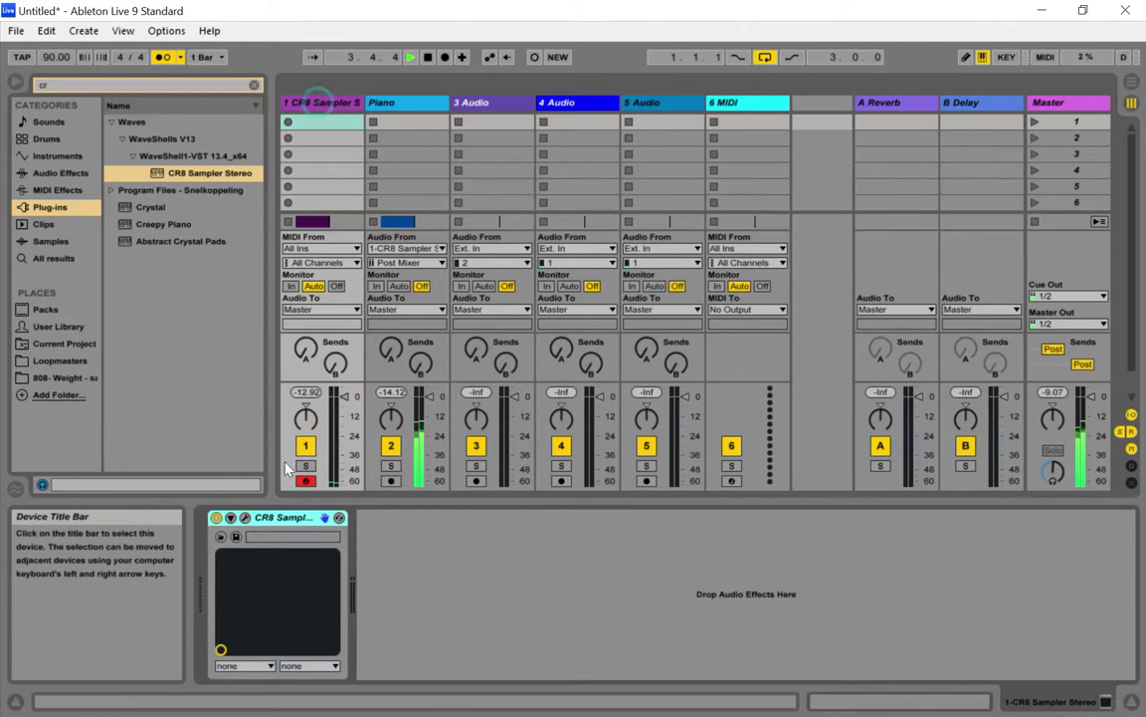
click(246, 519)
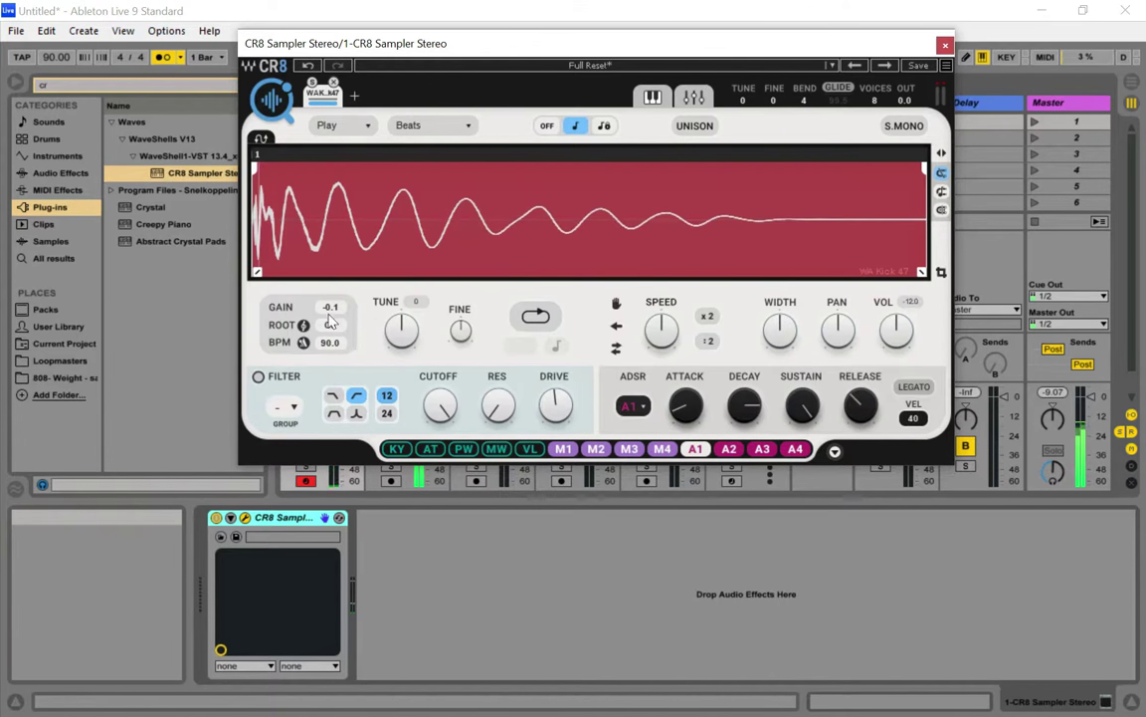
drag(334, 310, 330, 304)
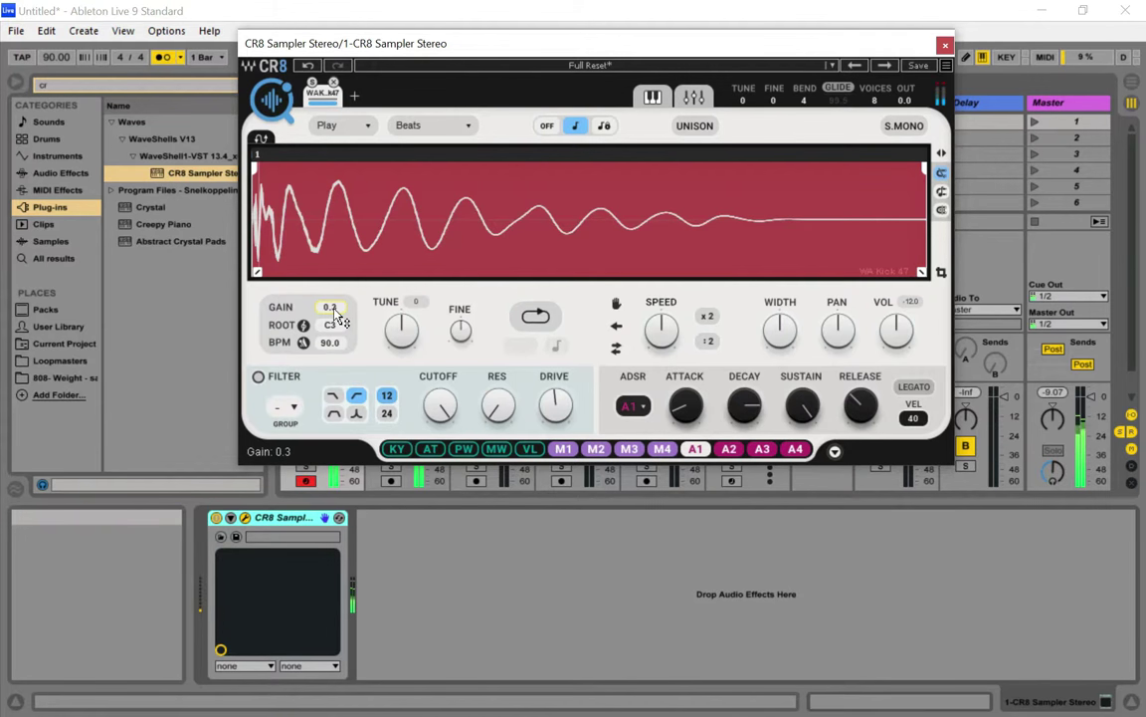
drag(331, 305, 330, 296)
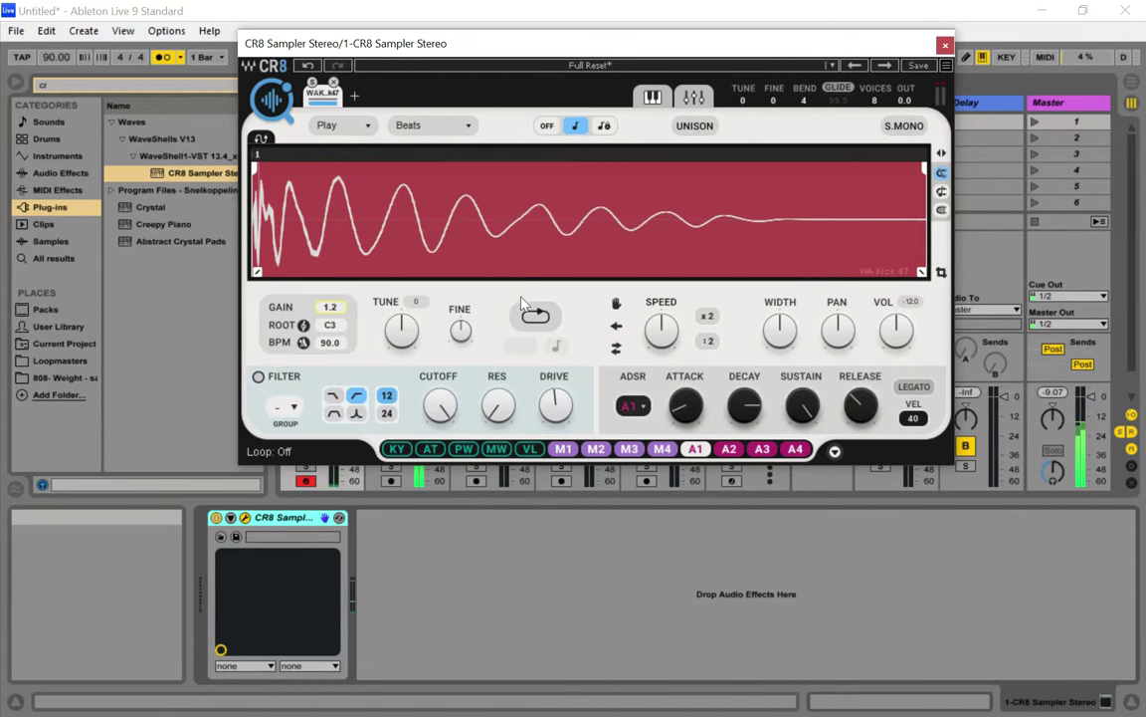
Lower the kick's fine tuning below -4
drag(459, 331, 460, 334)
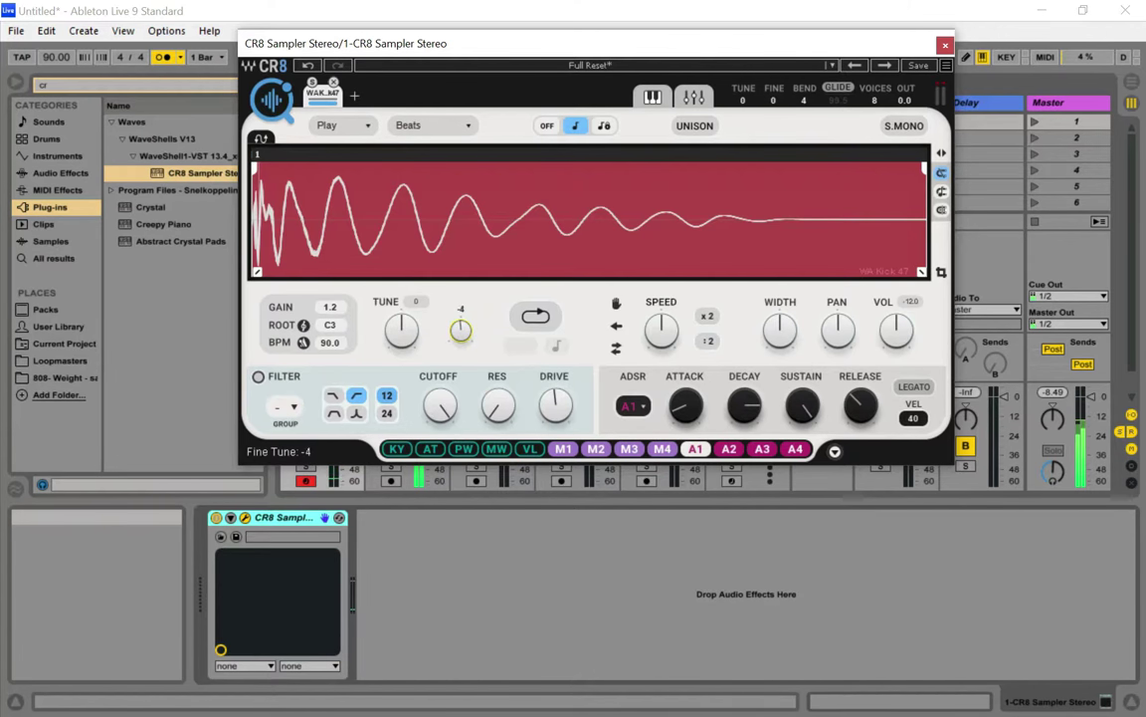
drag(463, 328, 463, 334)
scroll(468, 338, down, 17)
scroll(466, 333, down, 20)
scroll(461, 330, up, 17)
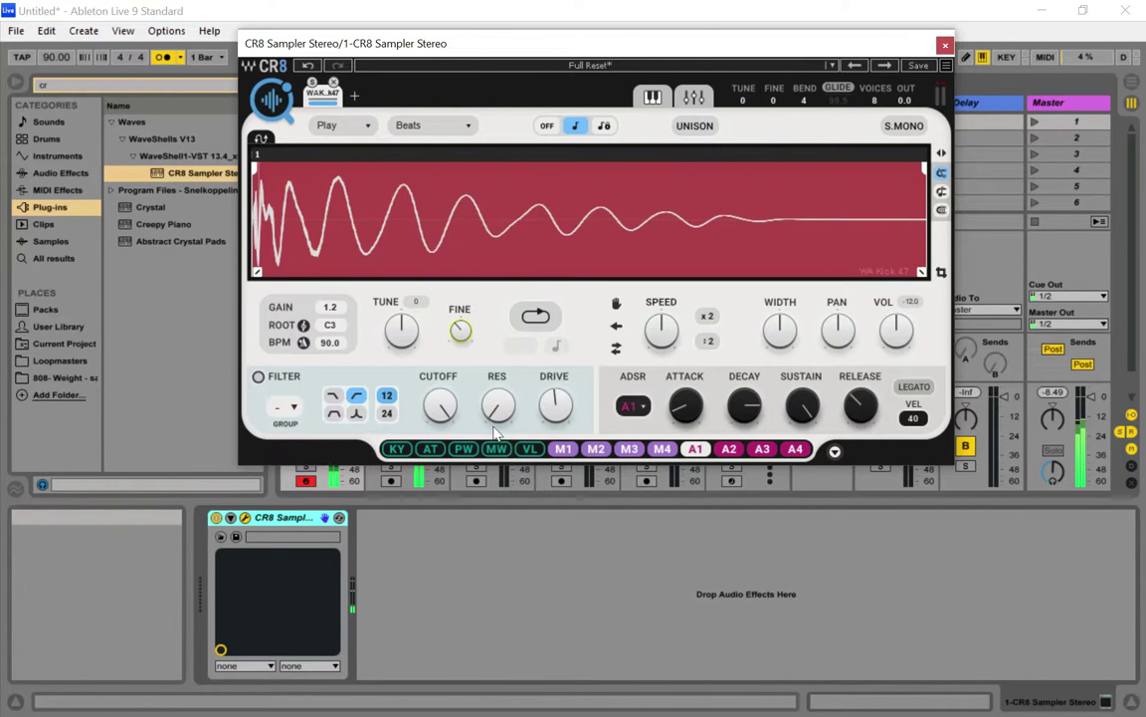
Raise the kick's filter resonance past 23 and its filter drive past 27
drag(502, 409, 502, 393)
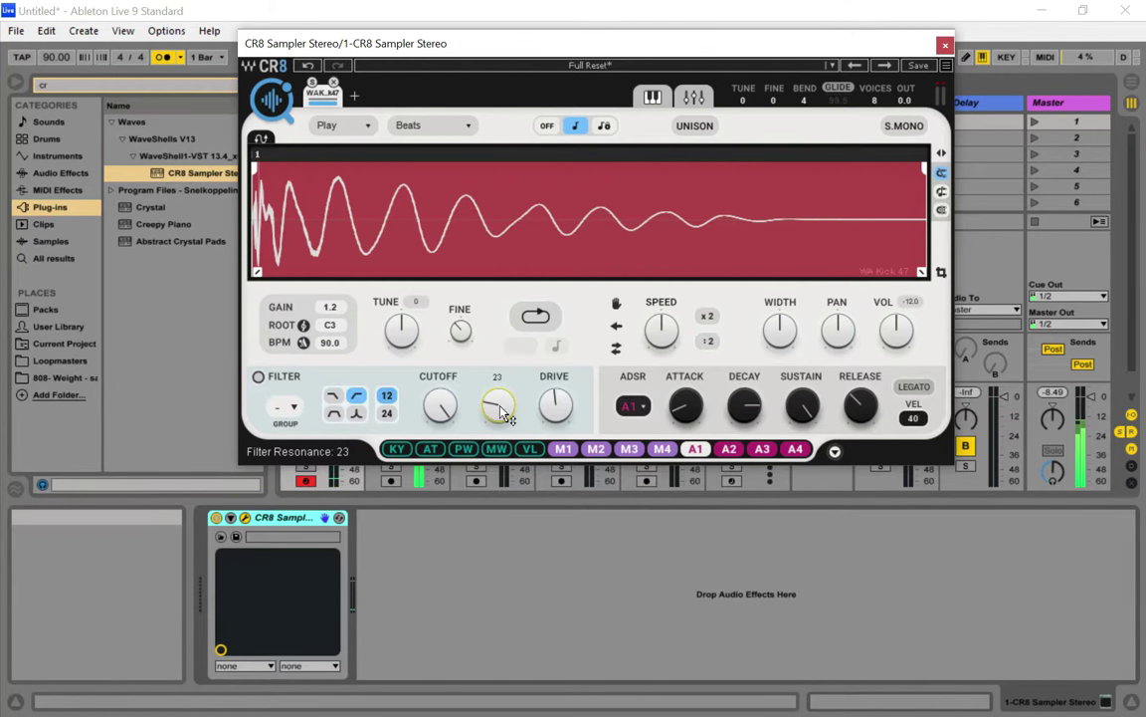
scroll(506, 416, up, 17)
drag(499, 403, 498, 412)
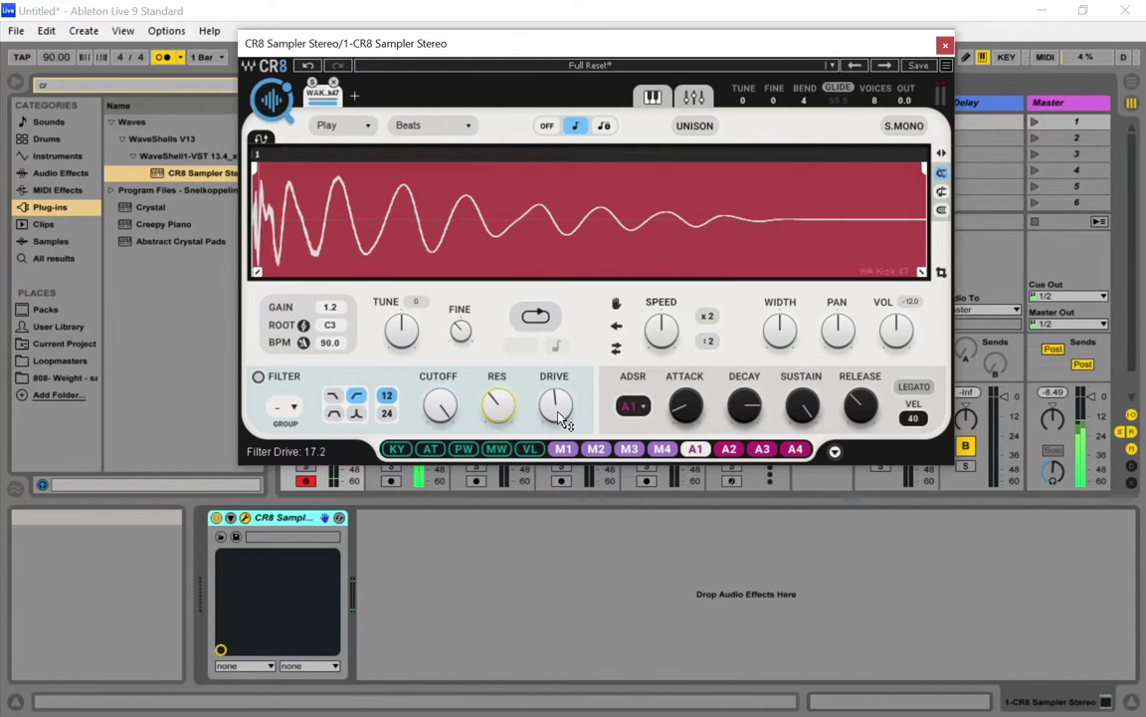
drag(561, 420, 560, 408)
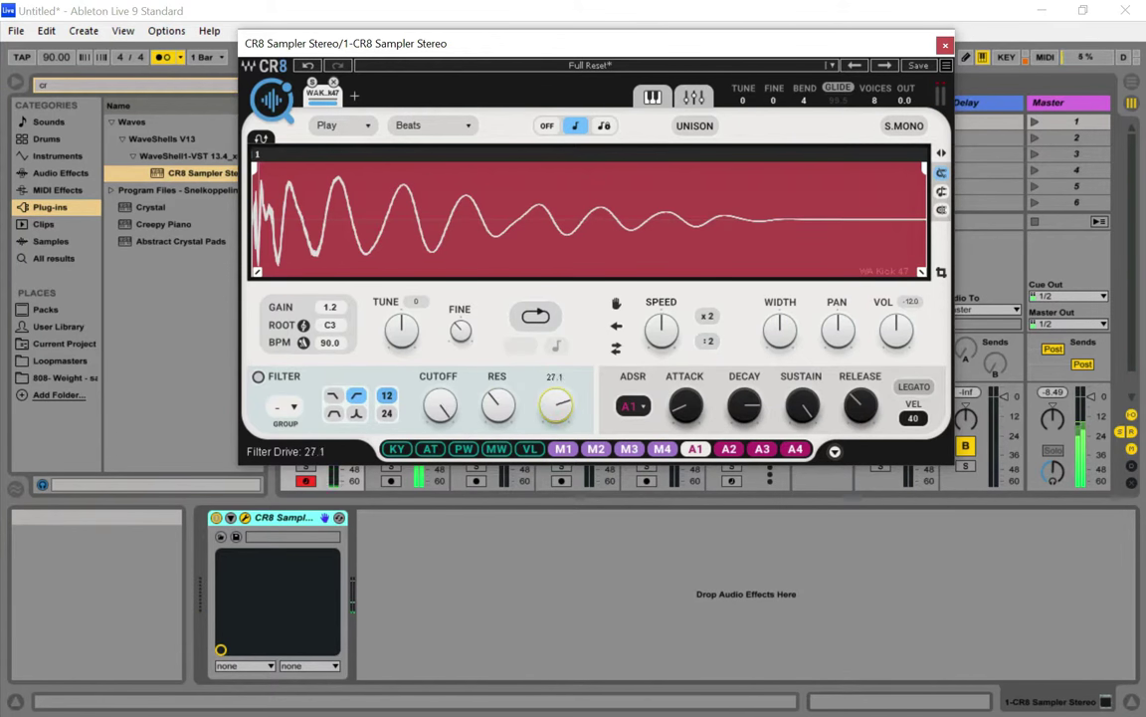
drag(557, 403, 563, 413)
Lengthen the kick's decay slightly and turn the metronome off
mouse_move(744, 405)
mouse_down()
mouse_move(744, 378)
mouse_move(748, 416)
mouse_up()
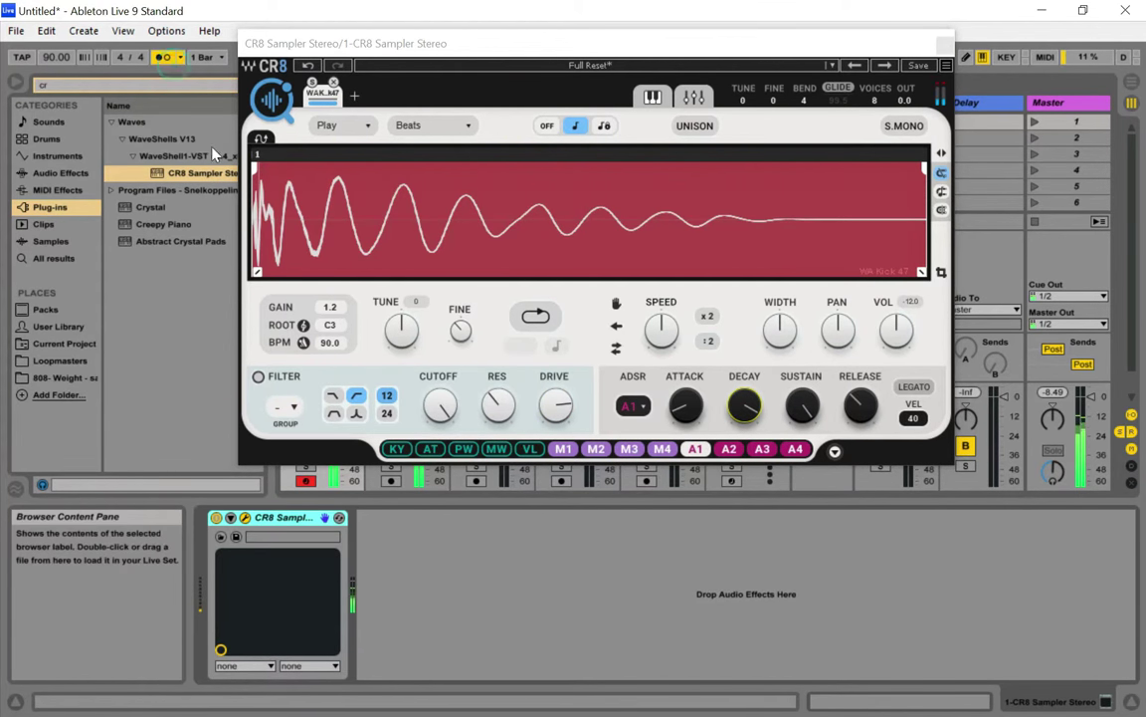
click(163, 56)
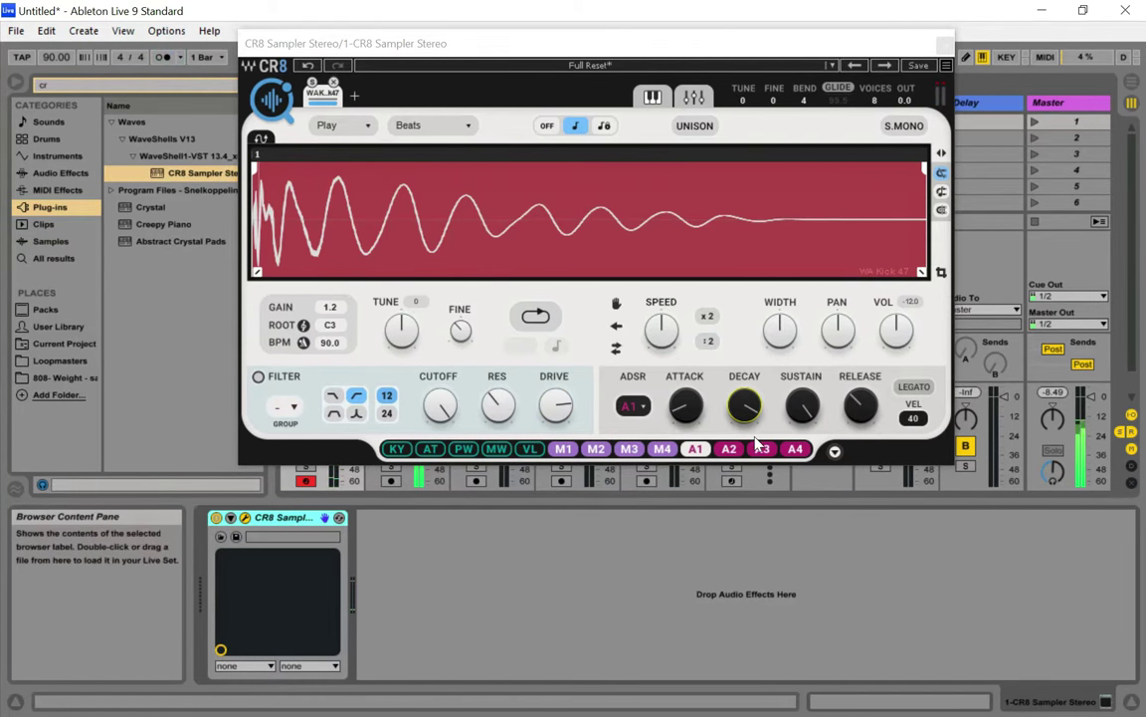
drag(745, 405, 746, 409)
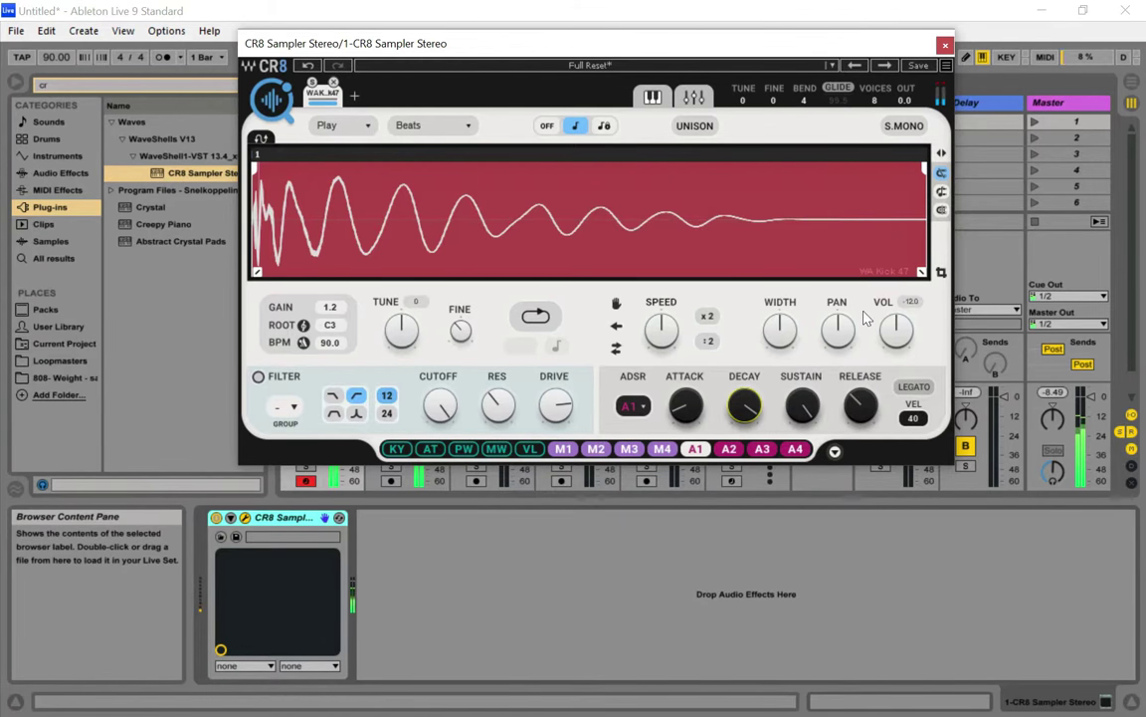
Close the sampler window, rename the third track Kick and set its audio input to 1-CR8 Sampler Stereo
click(944, 46)
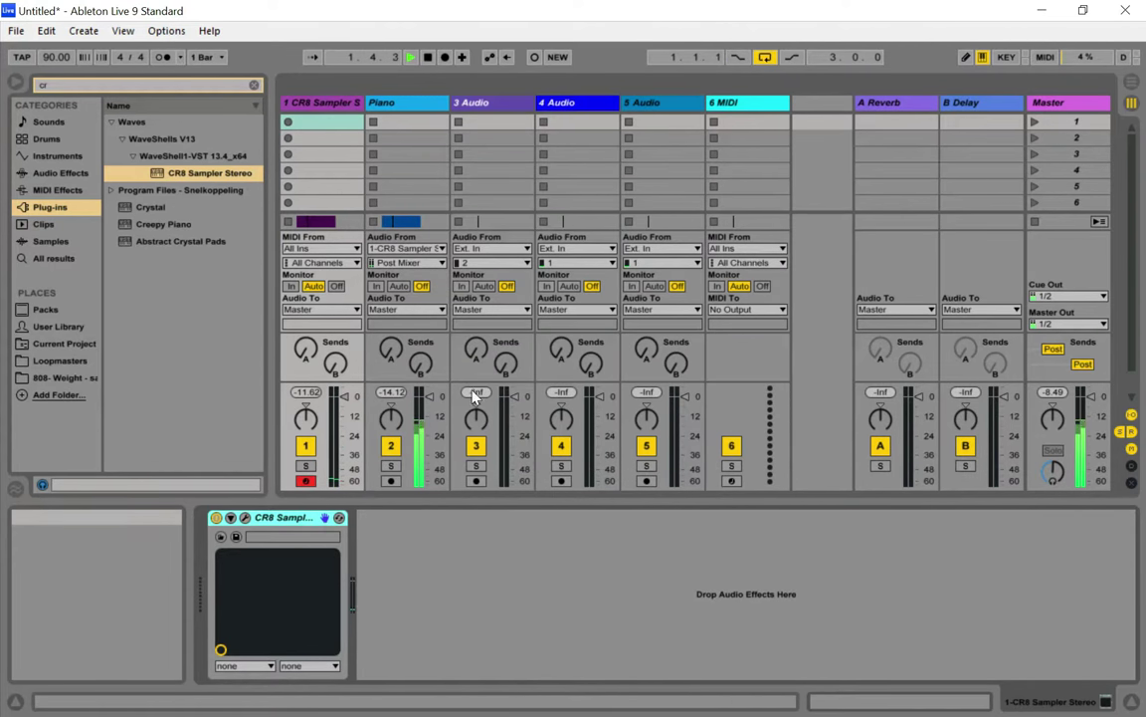
right_click(498, 102)
click(528, 172)
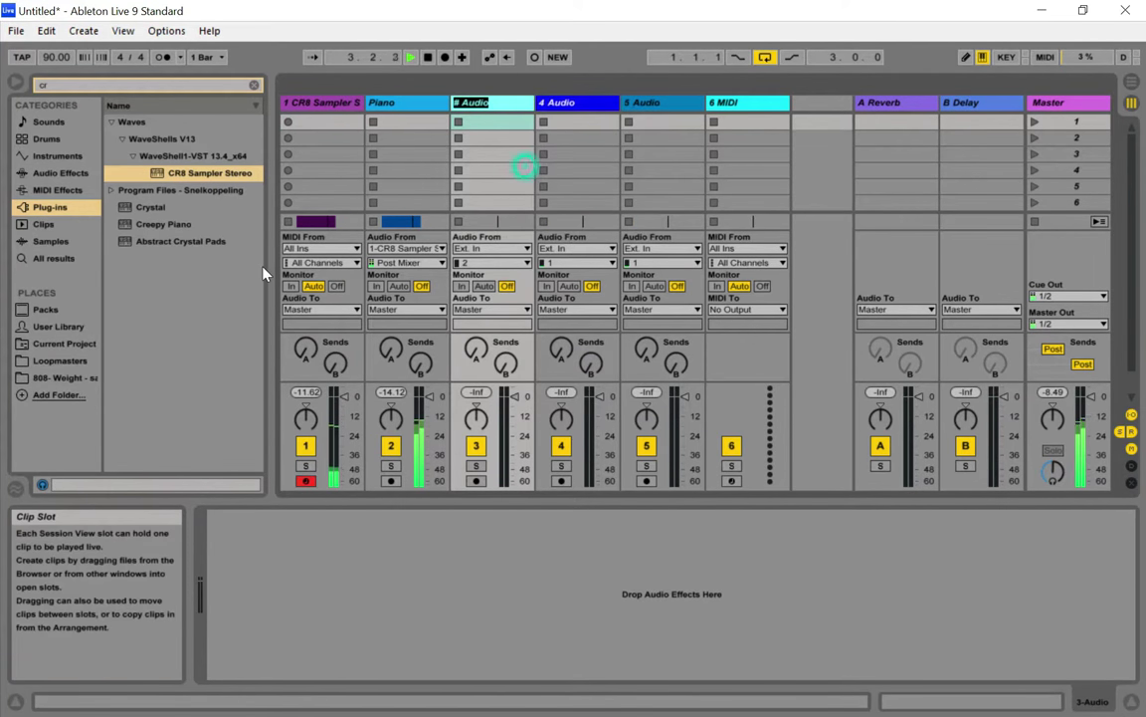
text(Kick)
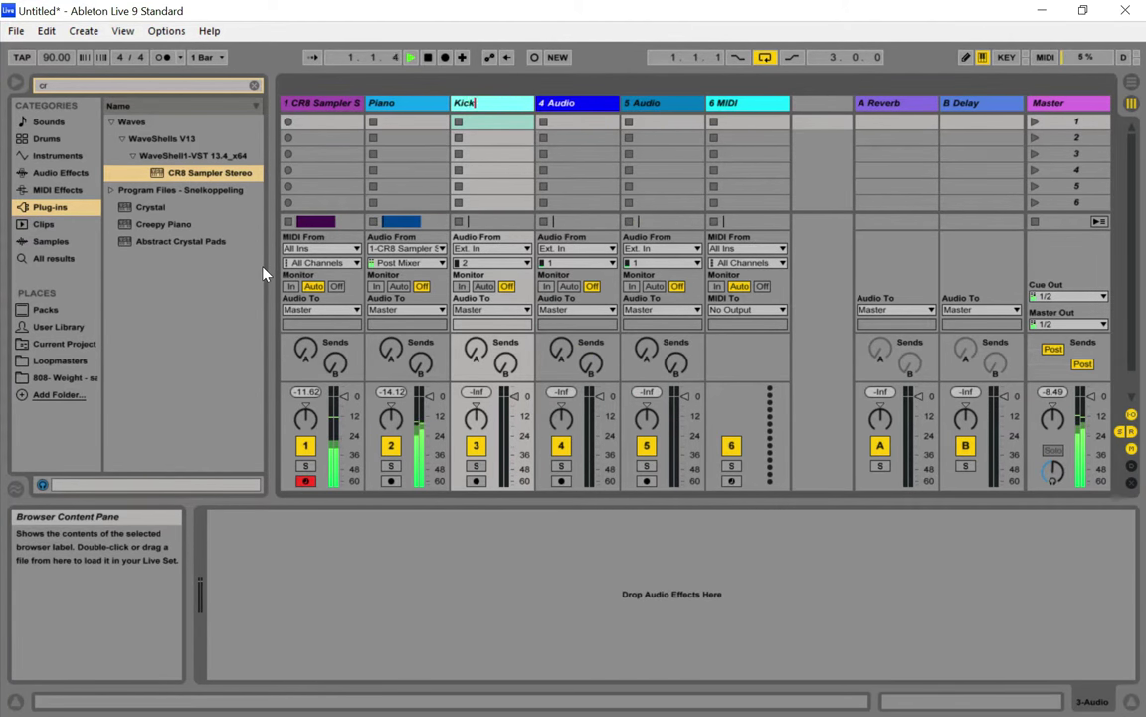
key(Return)
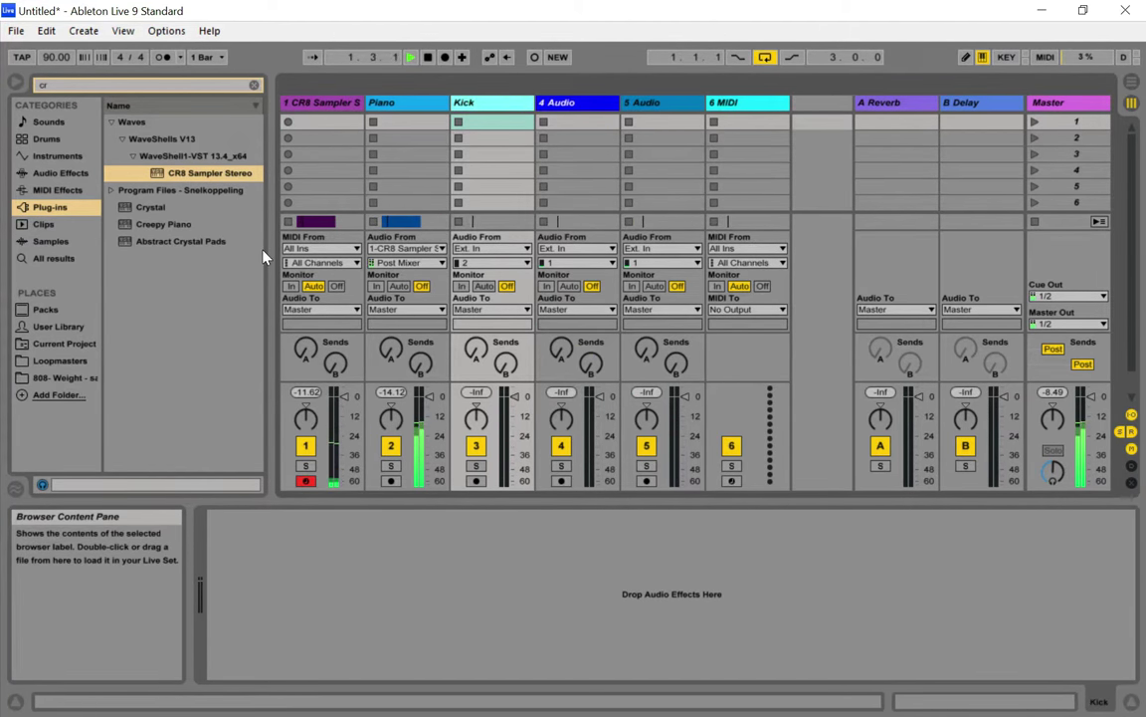
click(512, 248)
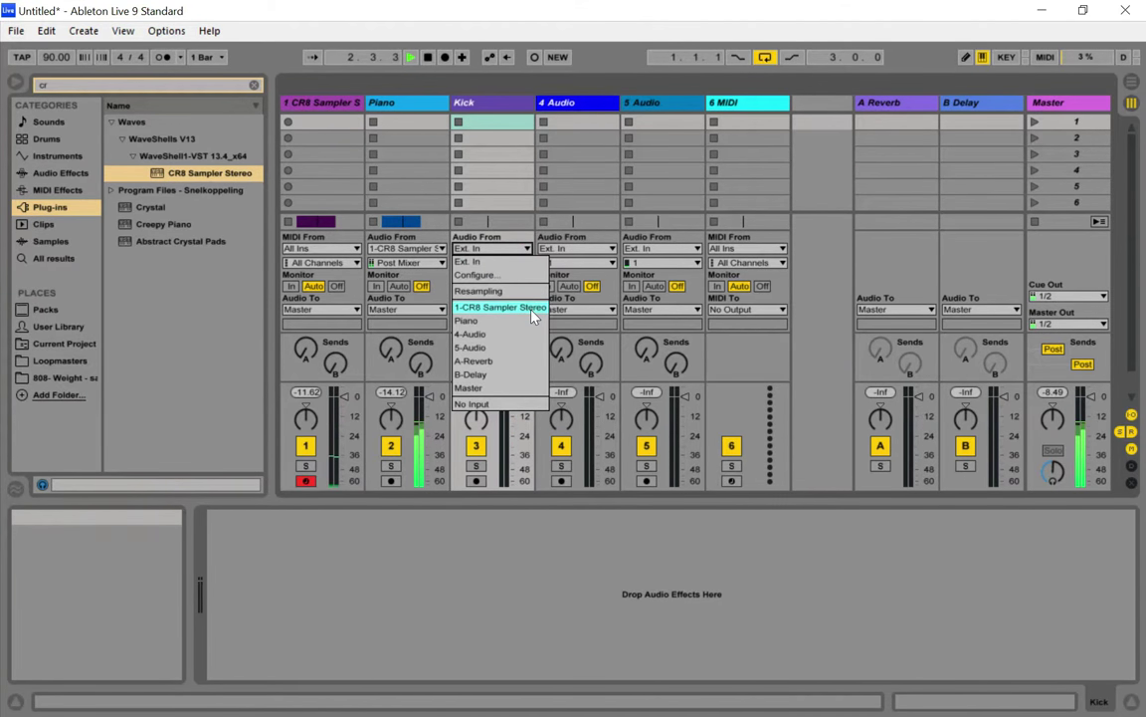
click(495, 306)
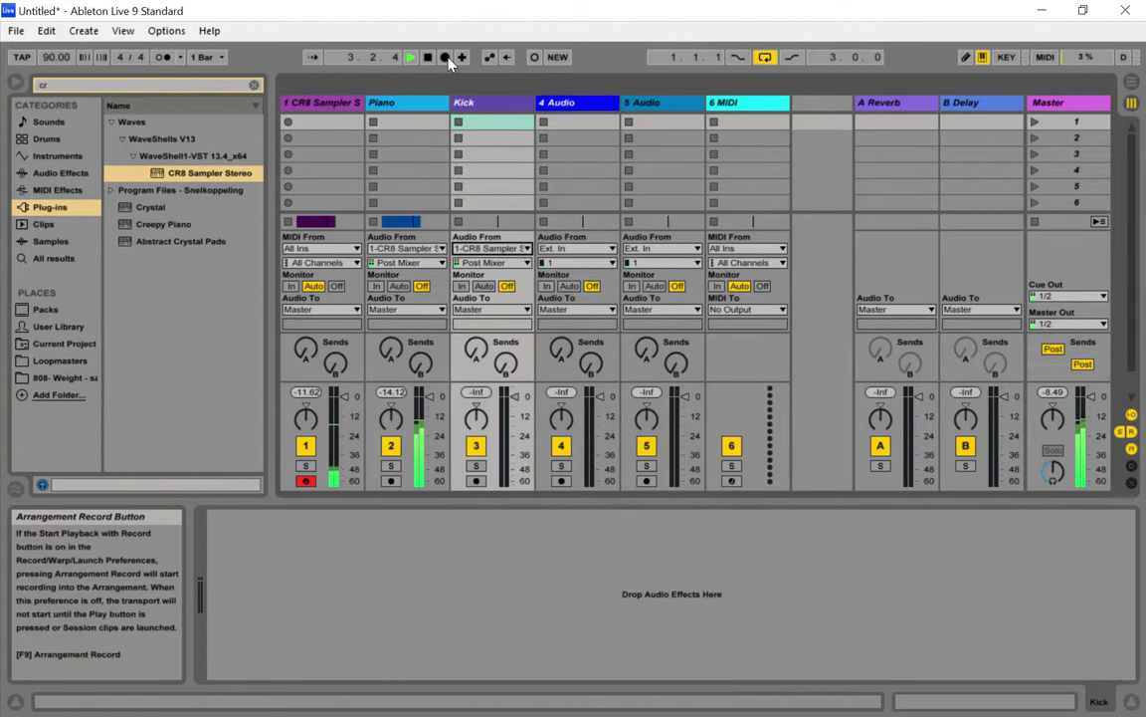
Arm the Kick track in the arrangement and record the sampler's kick pattern onto it across the three-bar loop
key(Tab)
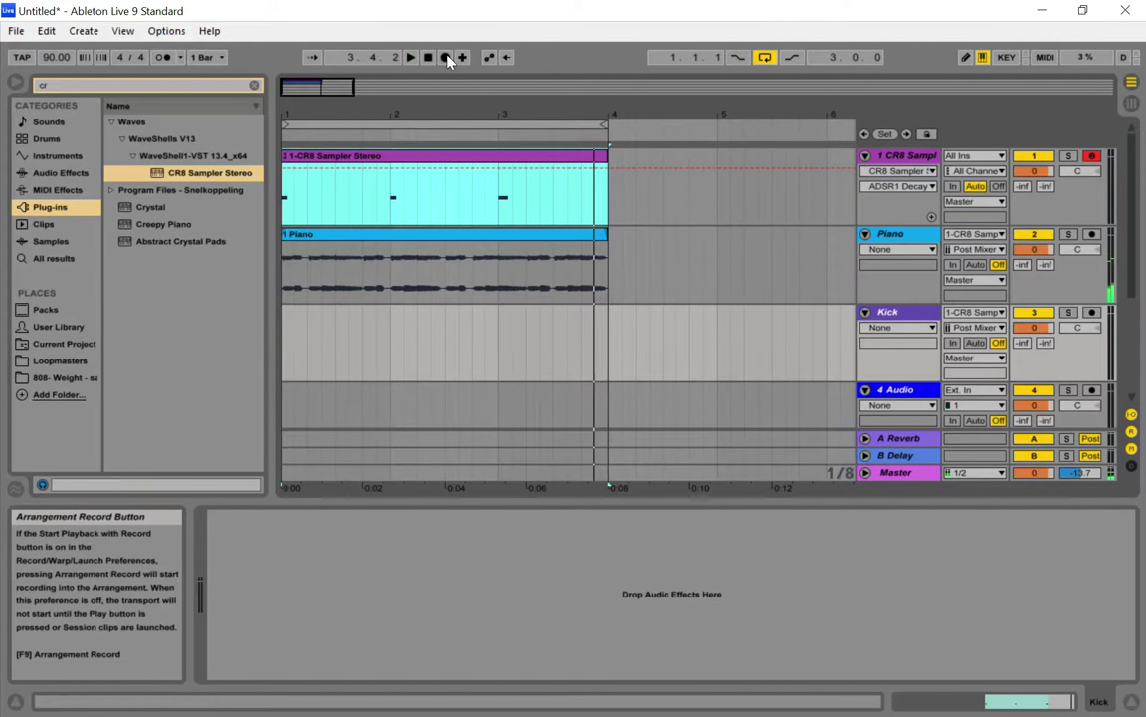
click(446, 57)
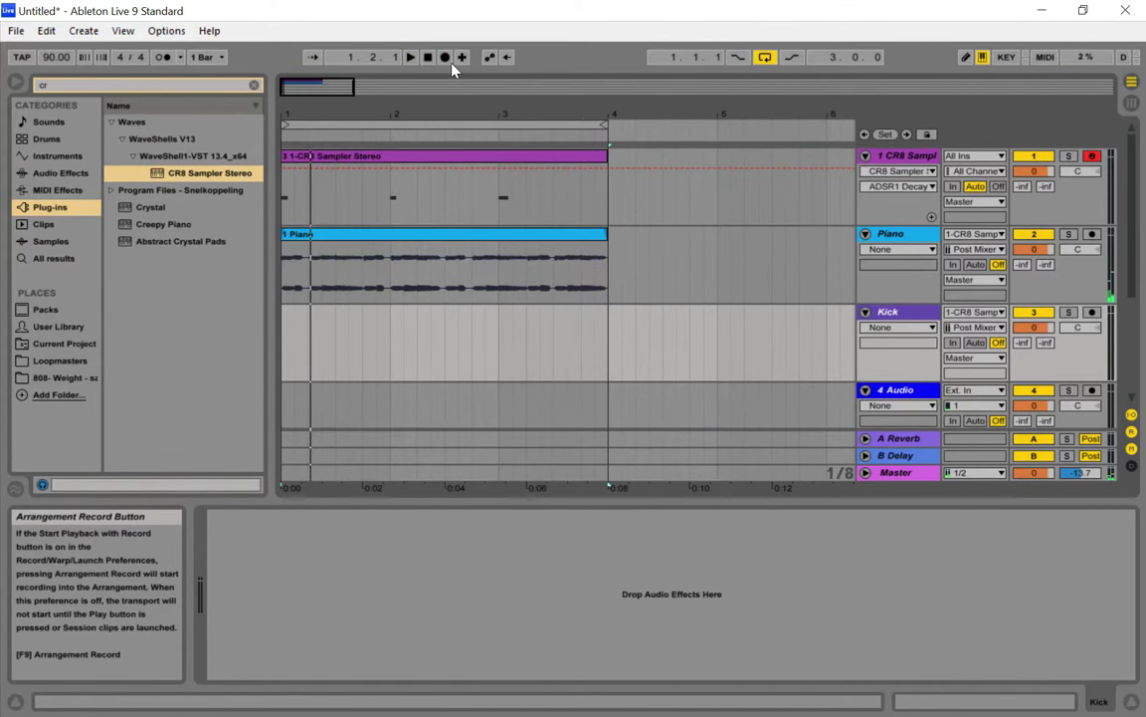
click(1092, 312)
click(447, 57)
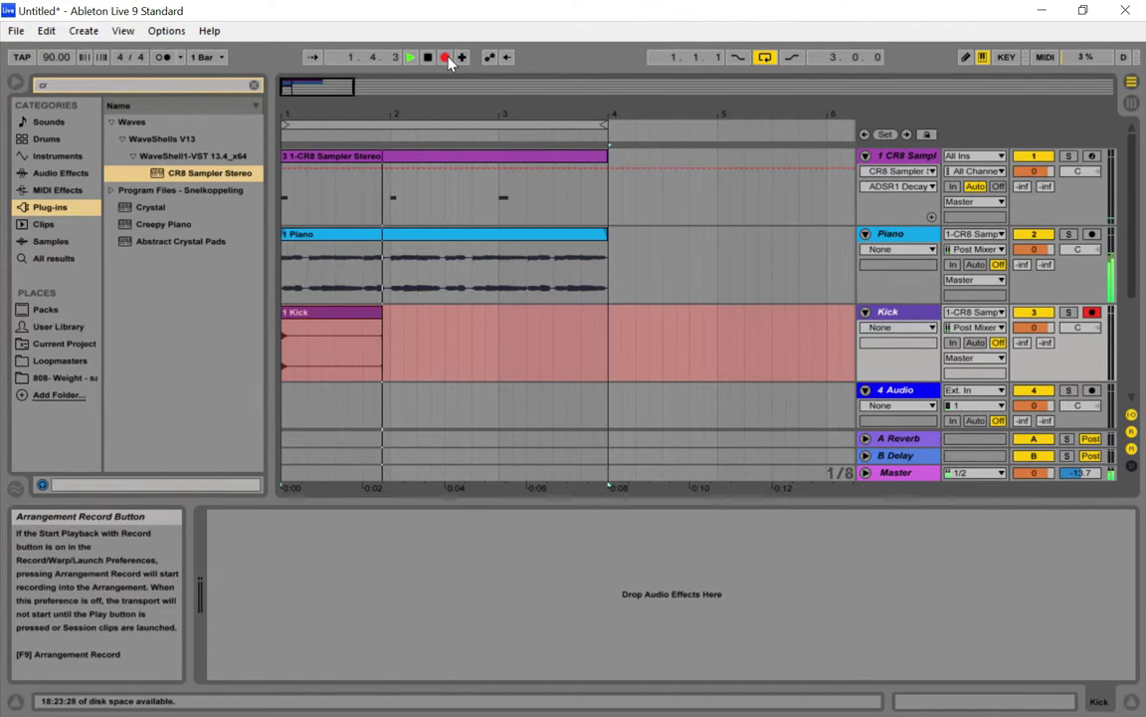
key(Tab)
key(Tab)
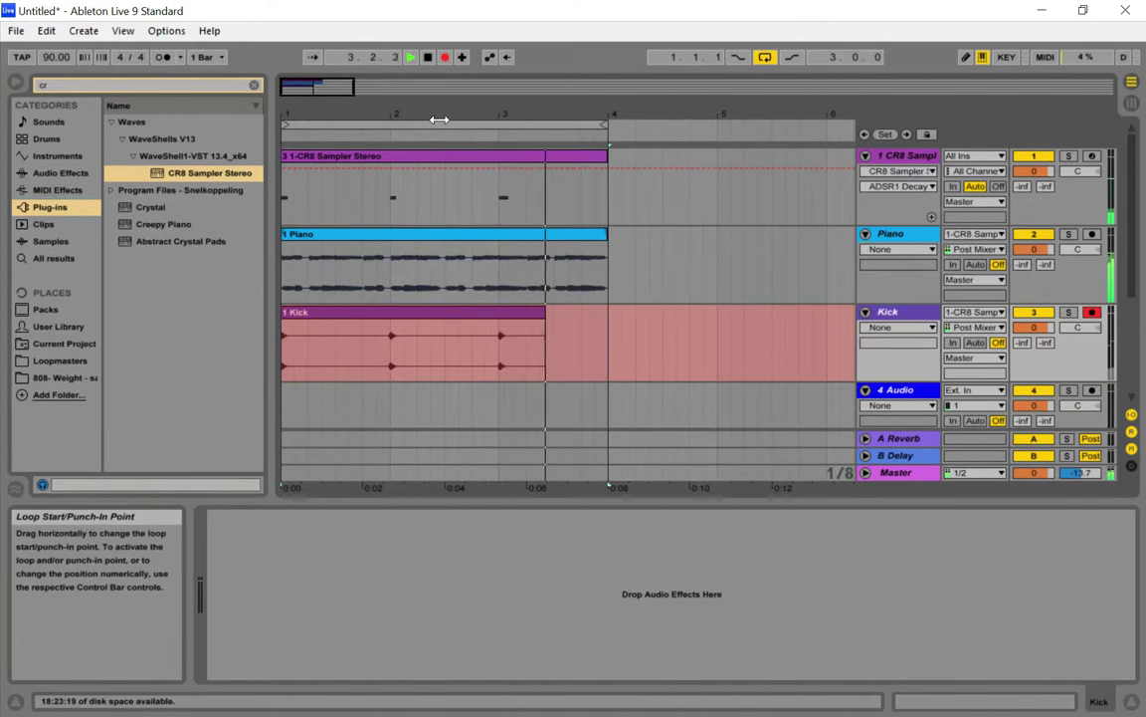
key(Tab)
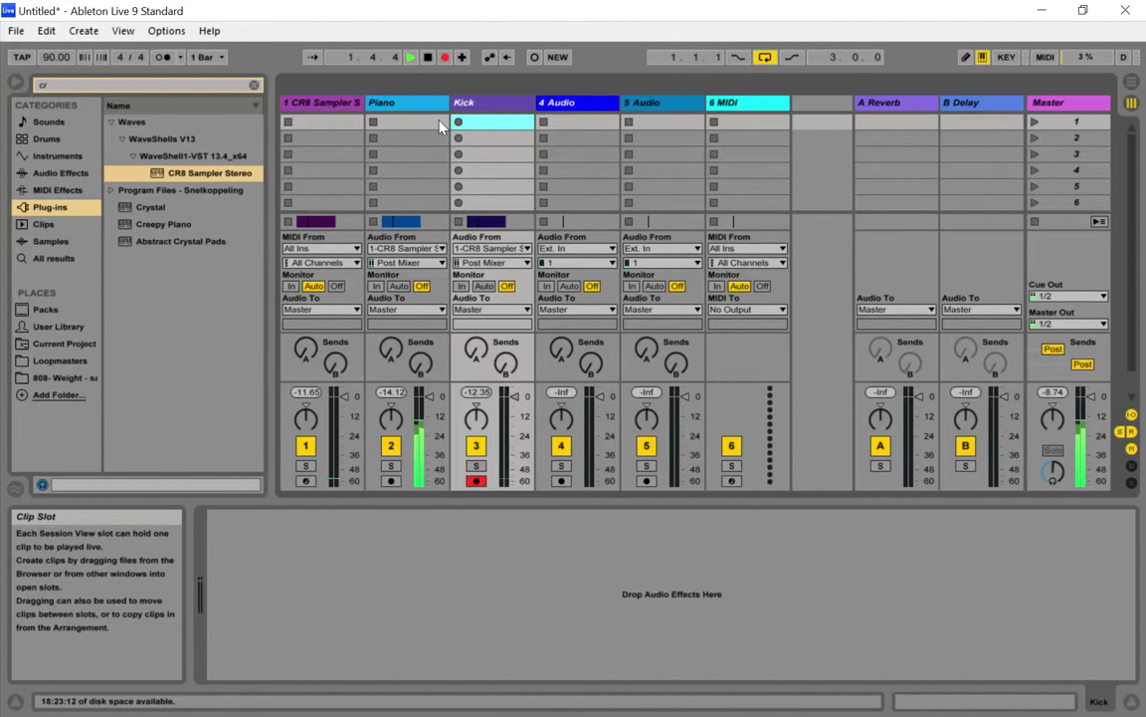
key(Tab)
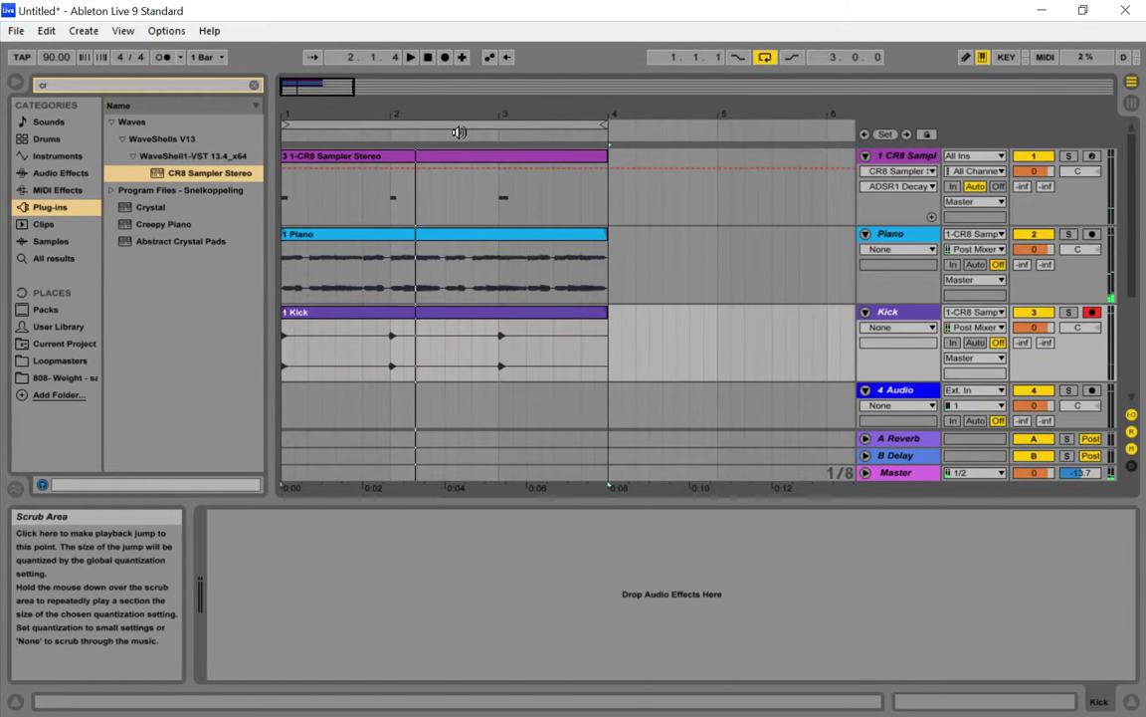
Mute the CR8 Sampler track and play the recorded kick together with the piano in the arrangement
key(Tab)
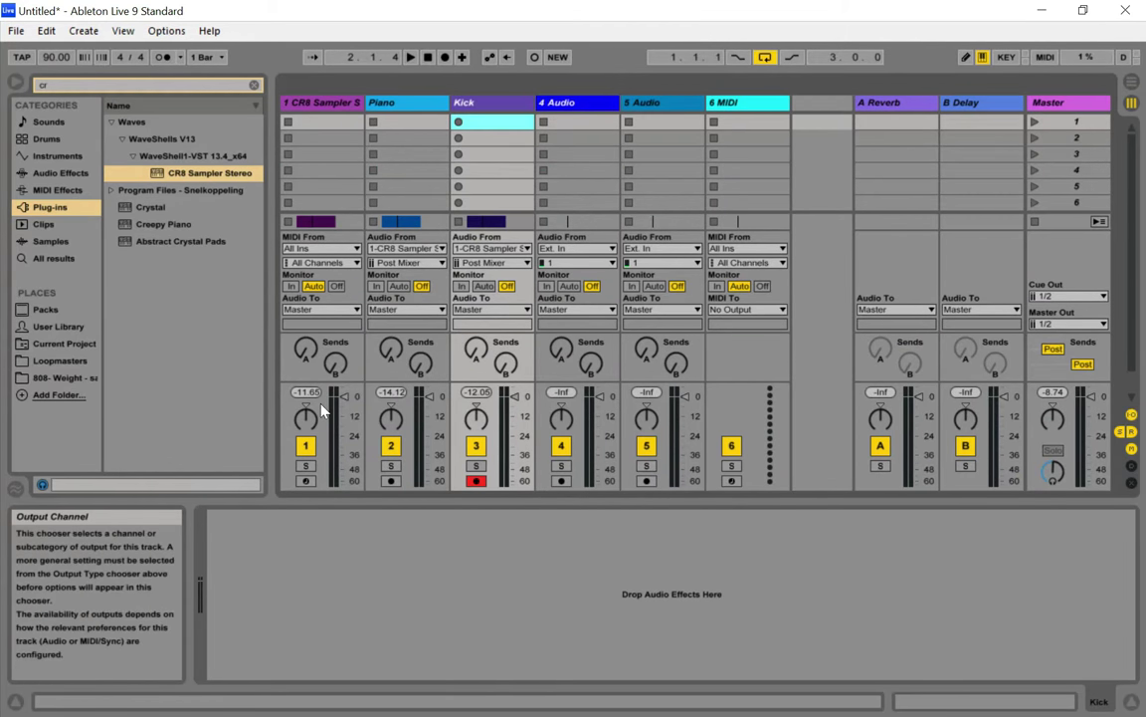
key(space)
key(Tab)
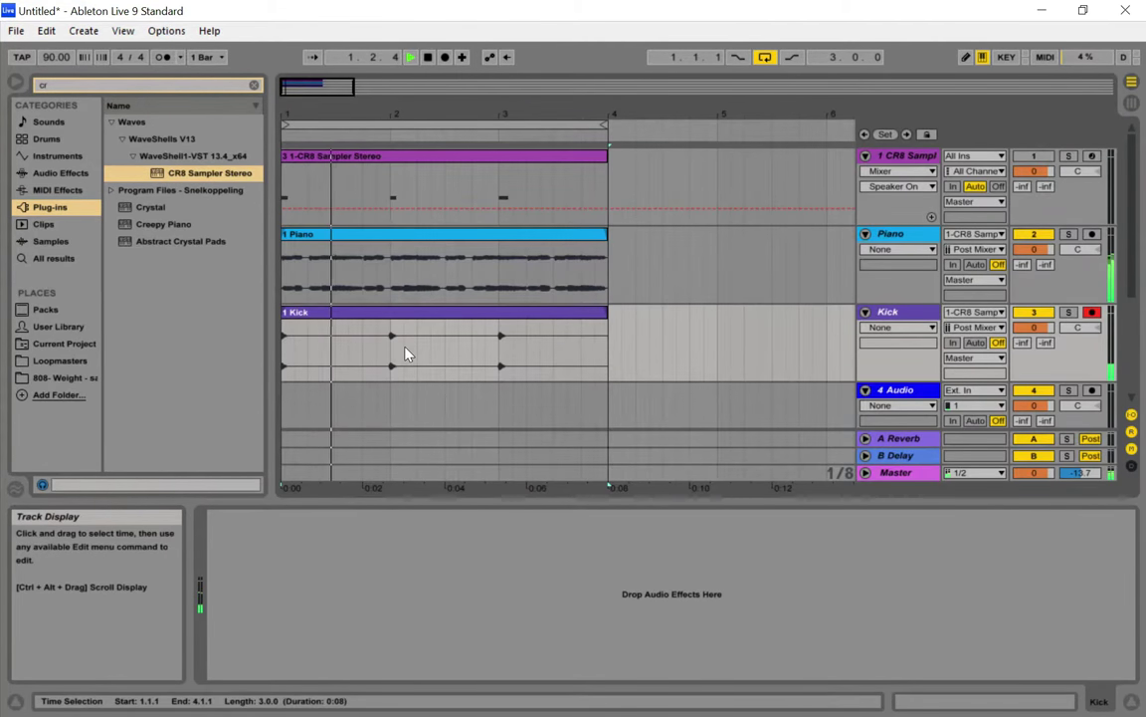
Raise the Kick clip's gain to 6.88 dB and lower the Kick track's volume to -3.0 dB
click(440, 314)
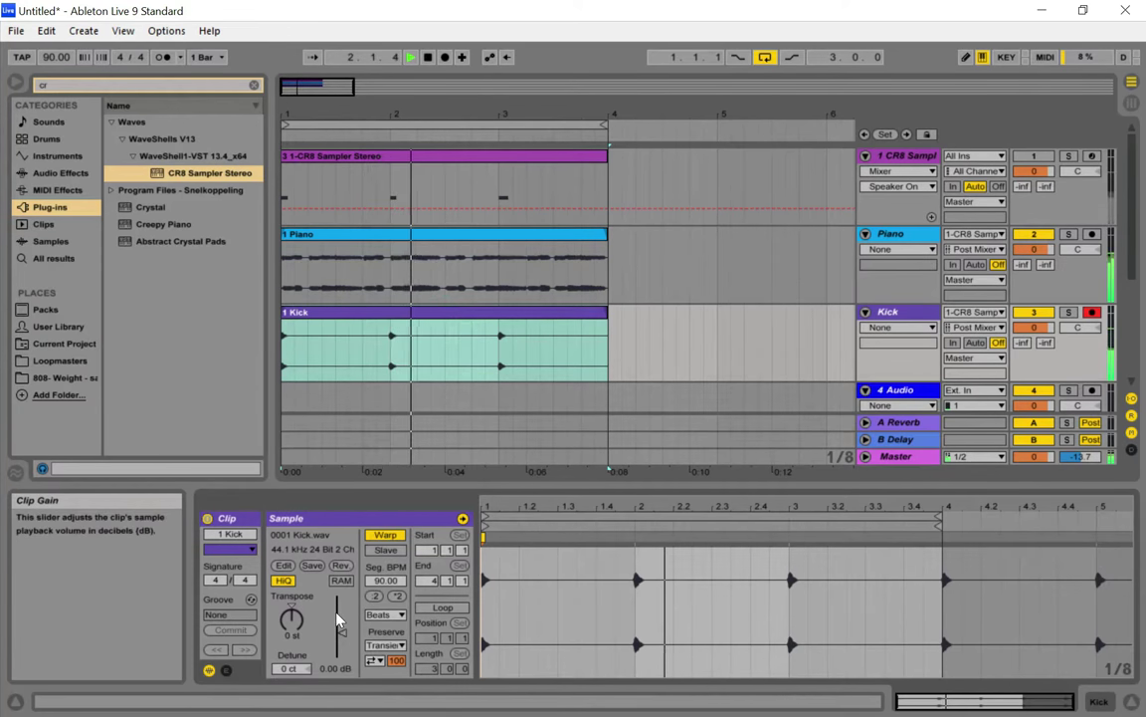
drag(338, 619, 338, 587)
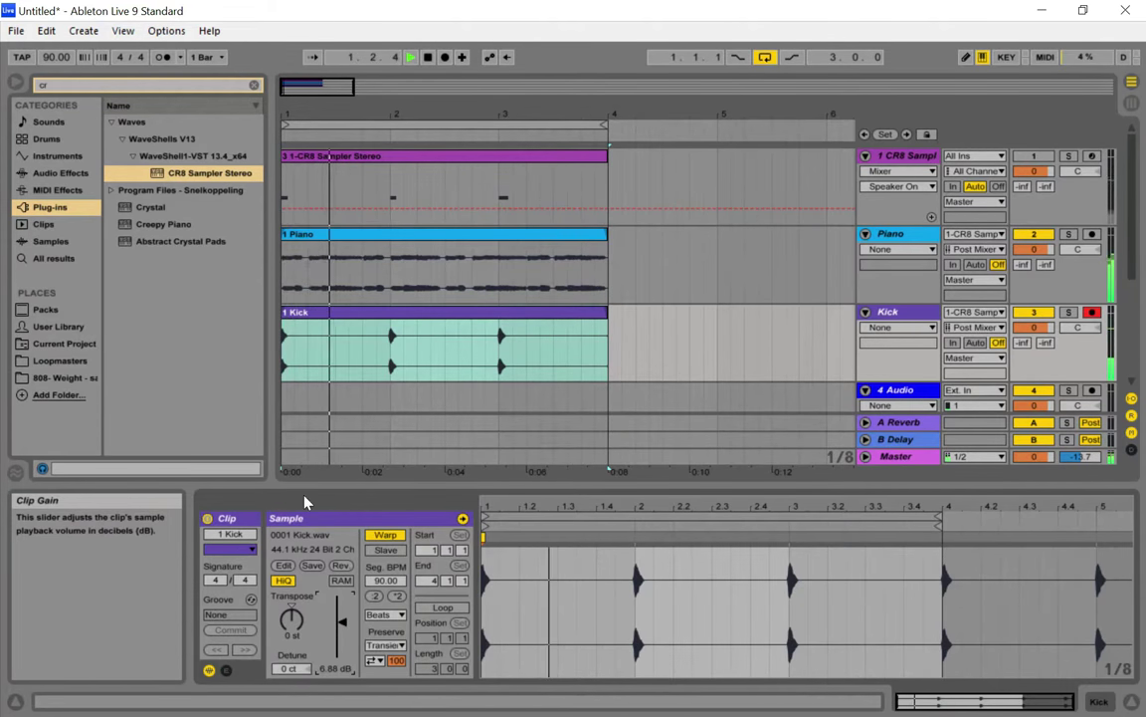
key(Tab)
drag(514, 380, 516, 385)
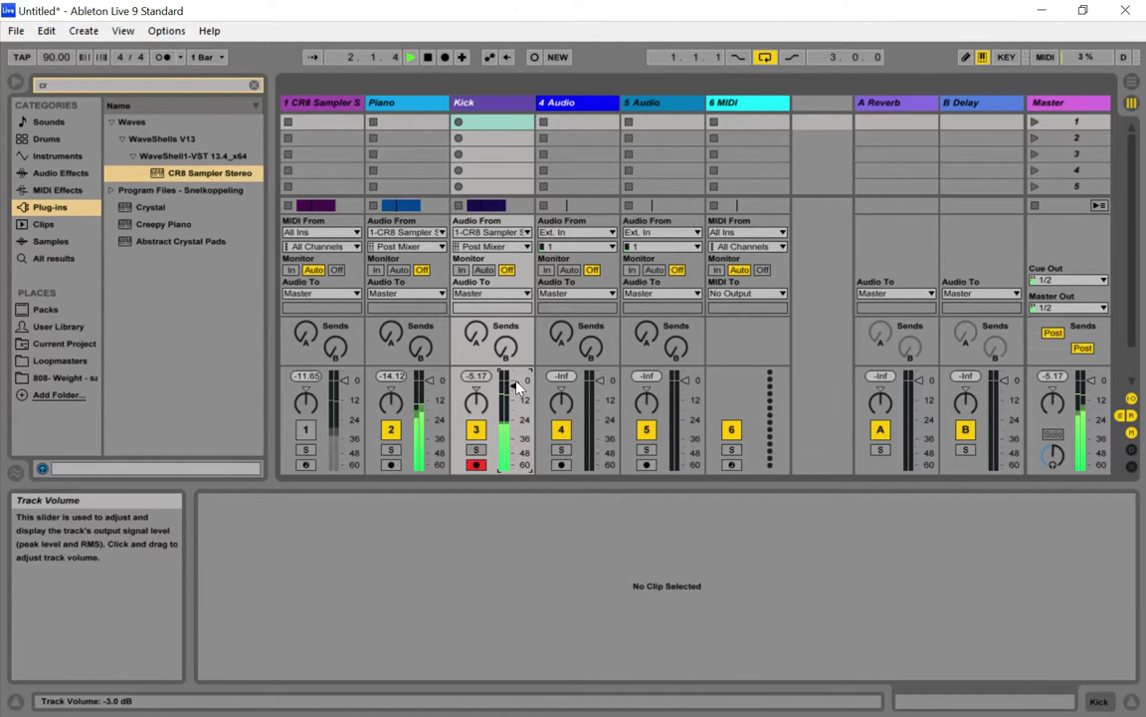
Delete the kick MIDI clip from the CR8 Sampler track and unmute that track
click(335, 107)
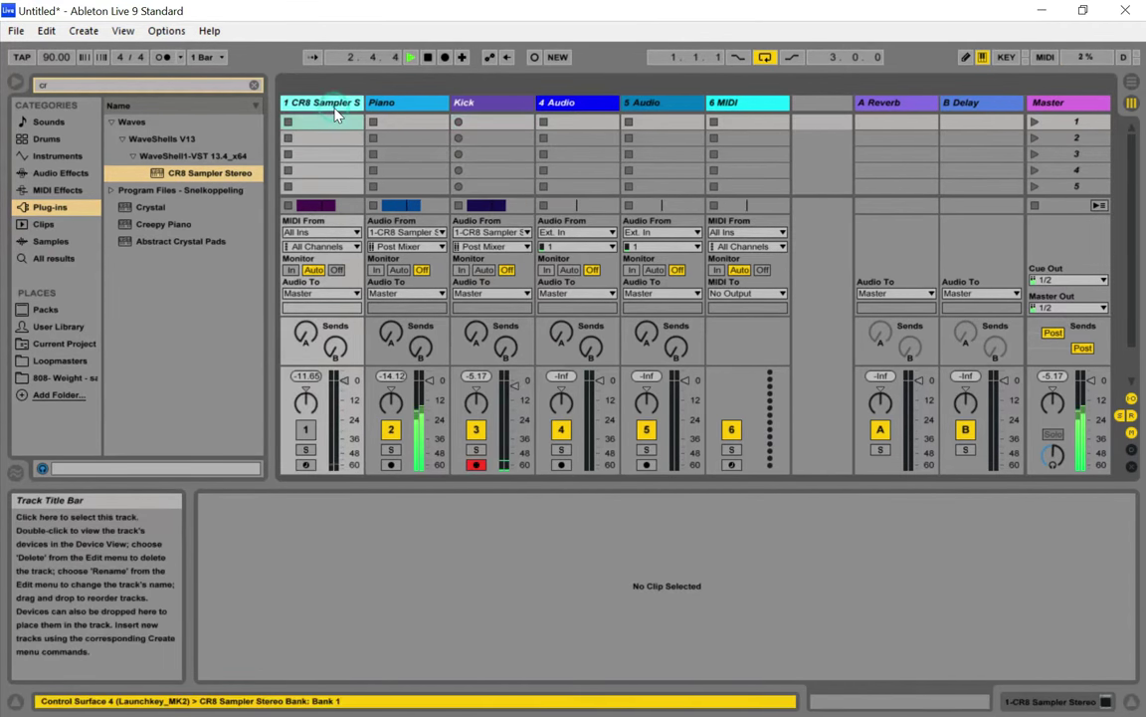
key(Tab)
click(422, 158)
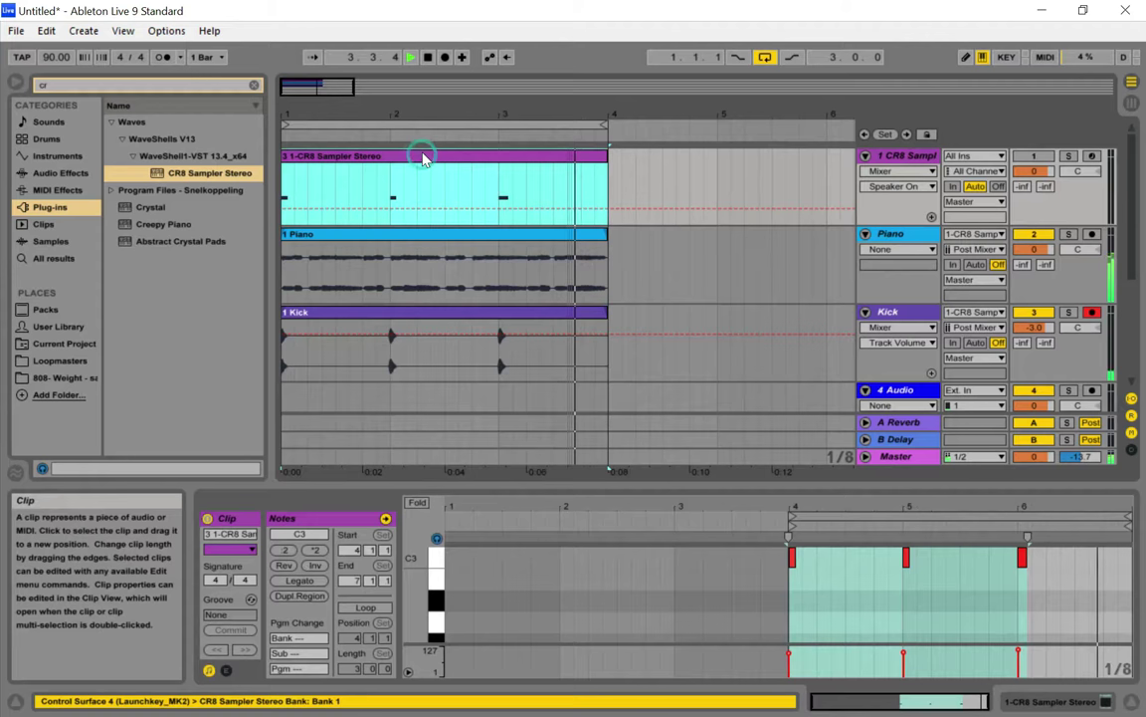
click(424, 160)
key(Tab)
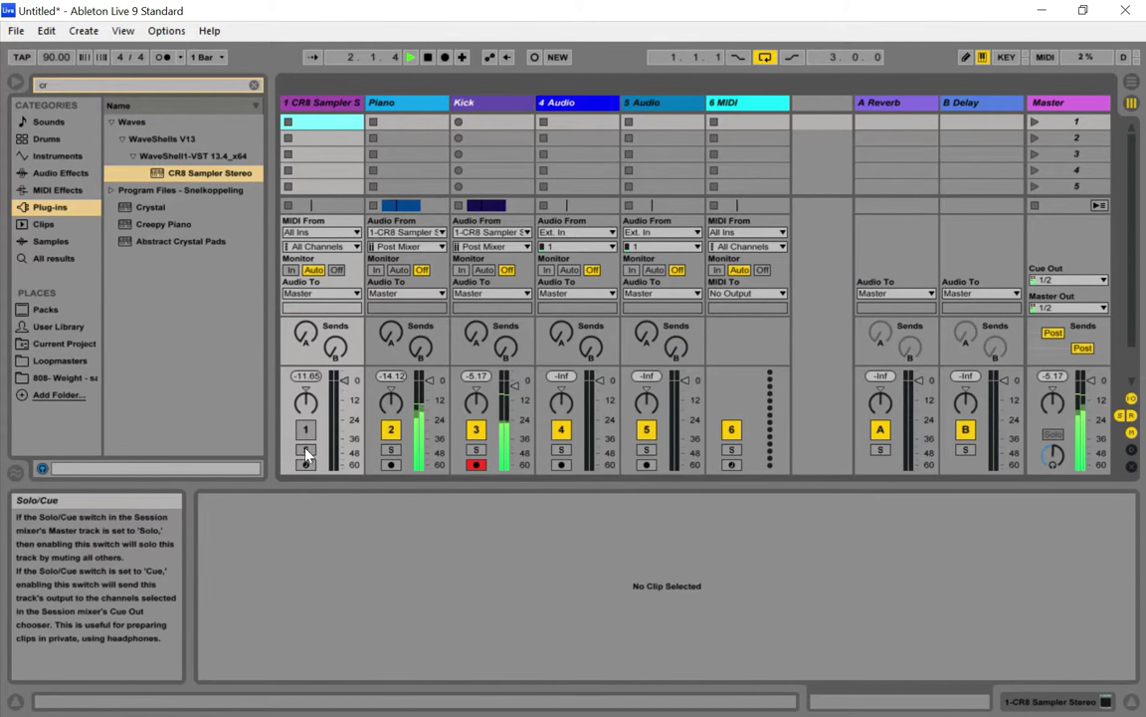
Reopen the CR8 Sampler from its track and bring up the Drums one-shots in the COSMOS sample finder
click(336, 107)
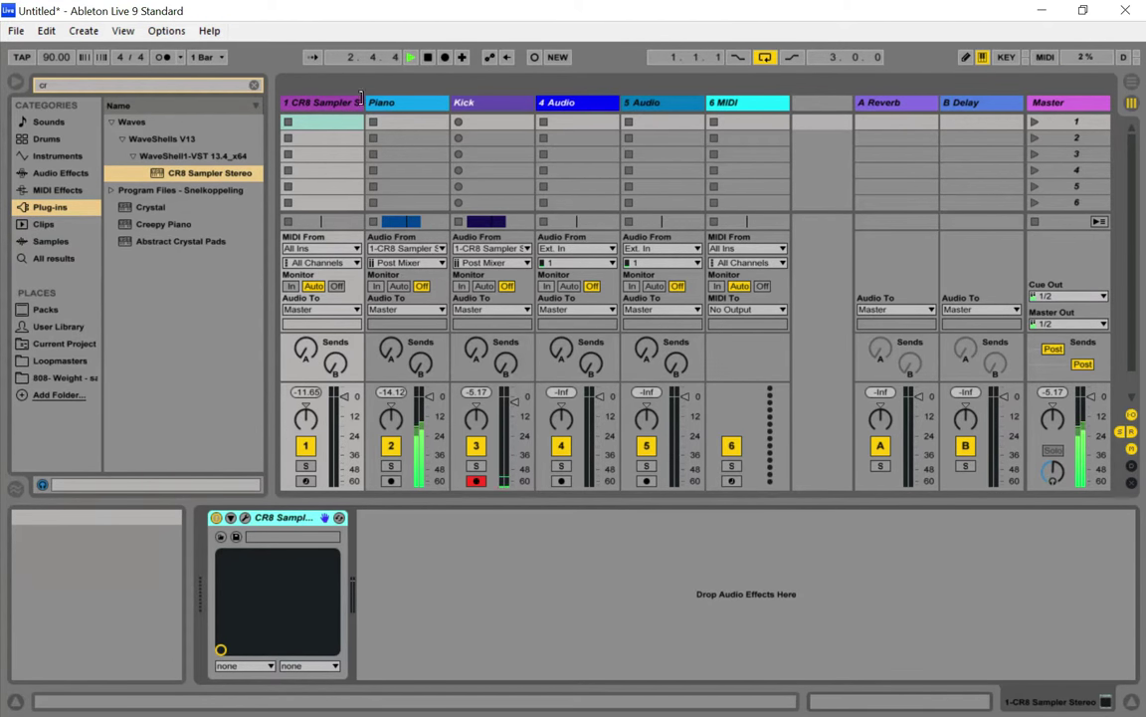
click(245, 518)
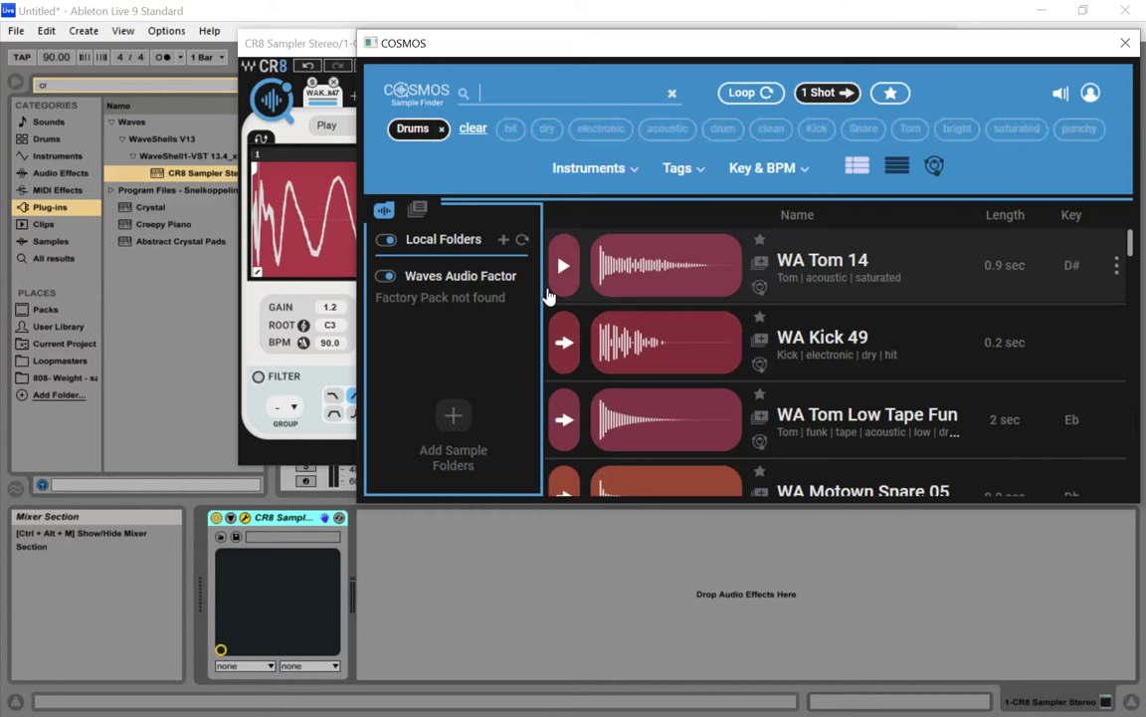
click(524, 609)
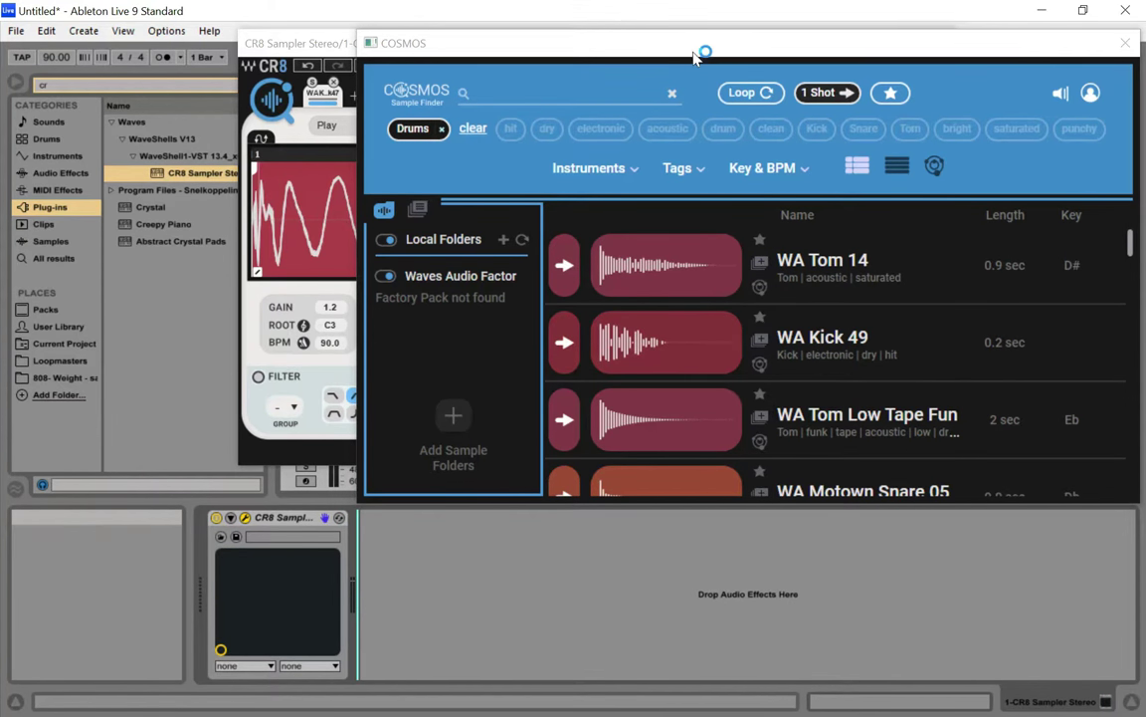
drag(695, 57, 635, 55)
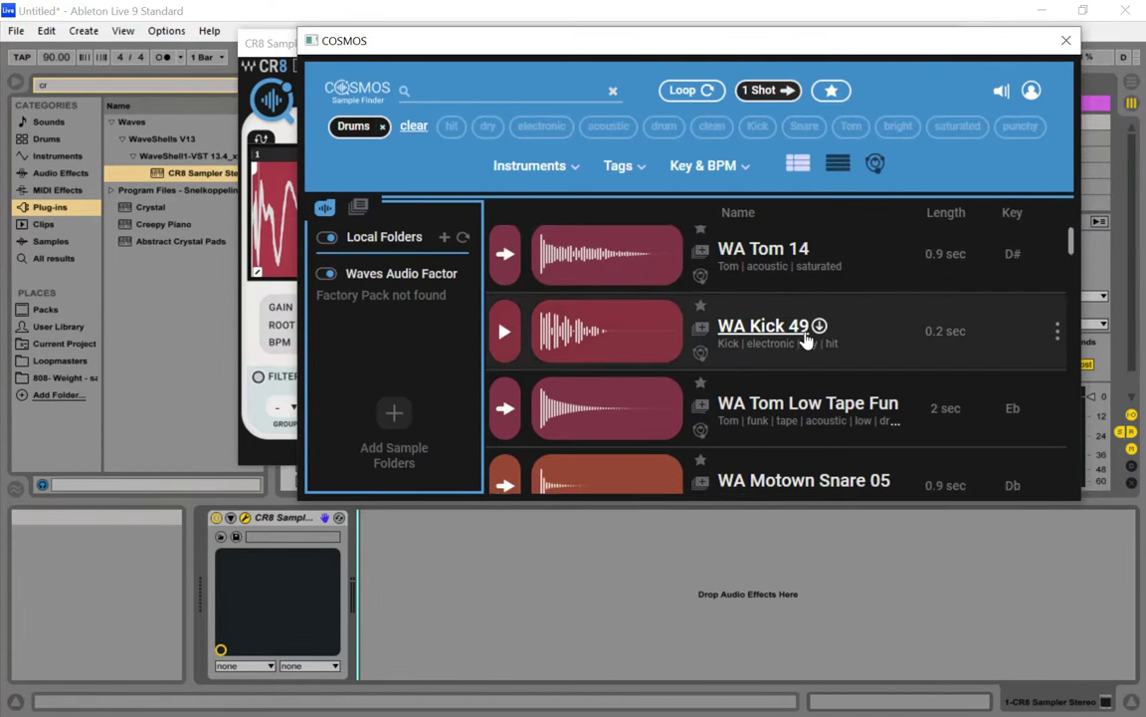
scroll(812, 379, down, 2)
scroll(814, 374, up, 2)
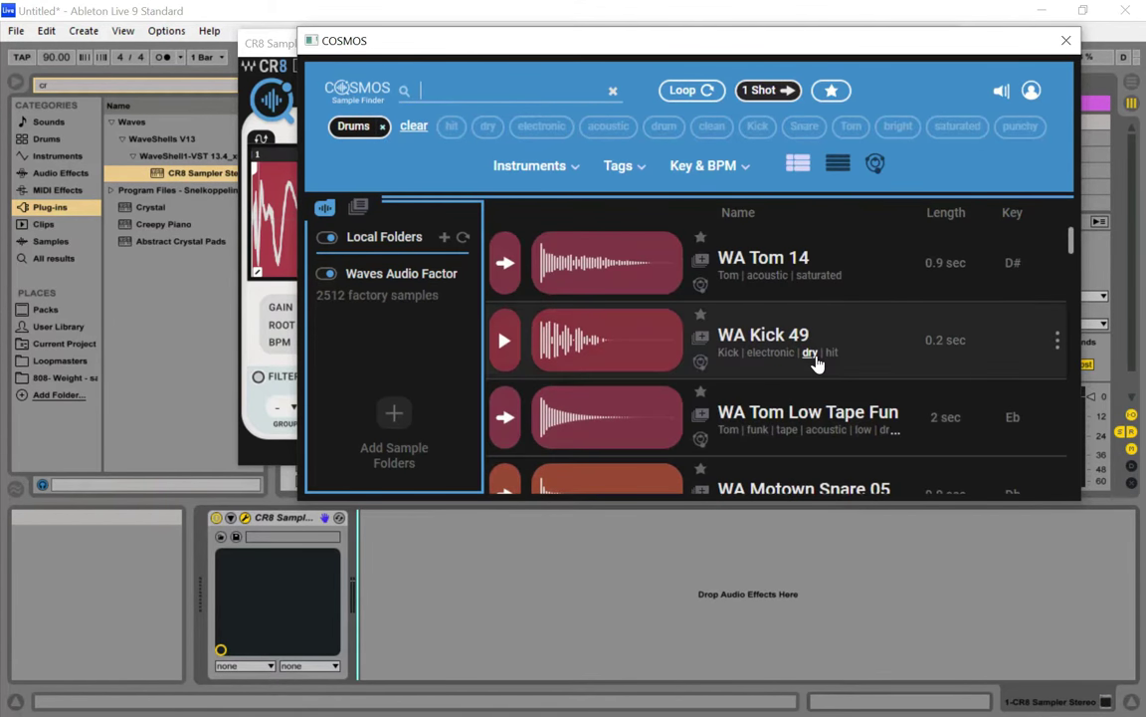
click(812, 356)
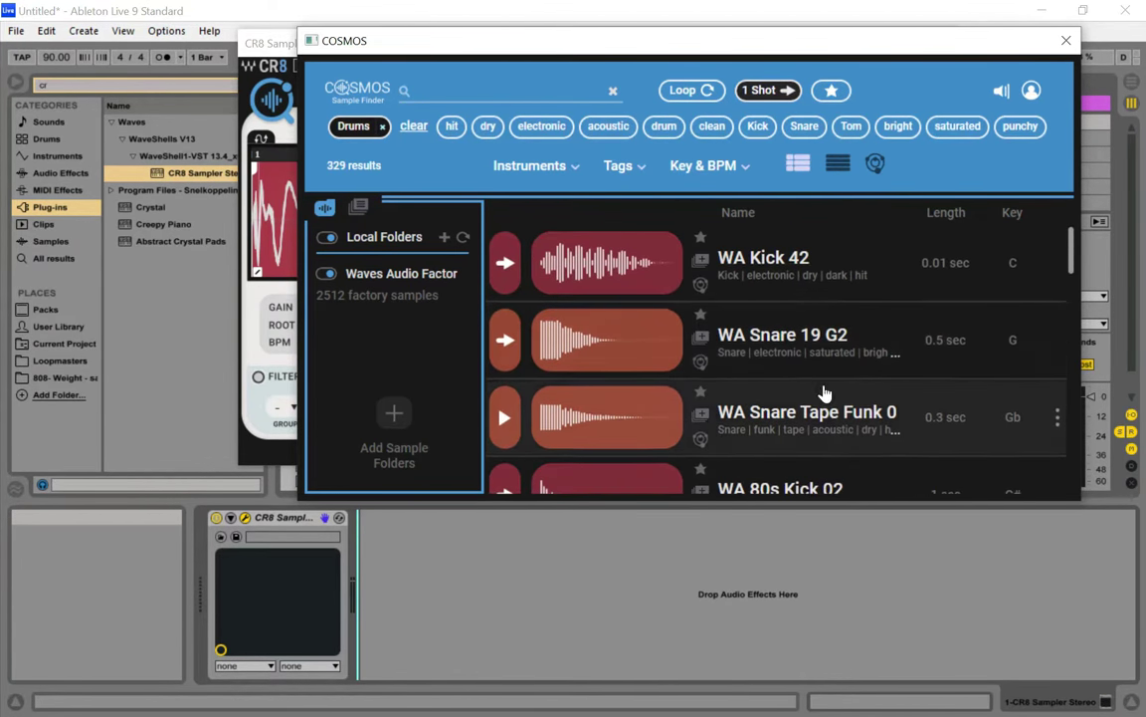
Audition the COSMOS one-shots WA Snare 18 Db2, WA Snare 010 and WA Snare 15 F4
scroll(826, 392, down, 4)
scroll(832, 391, down, 3)
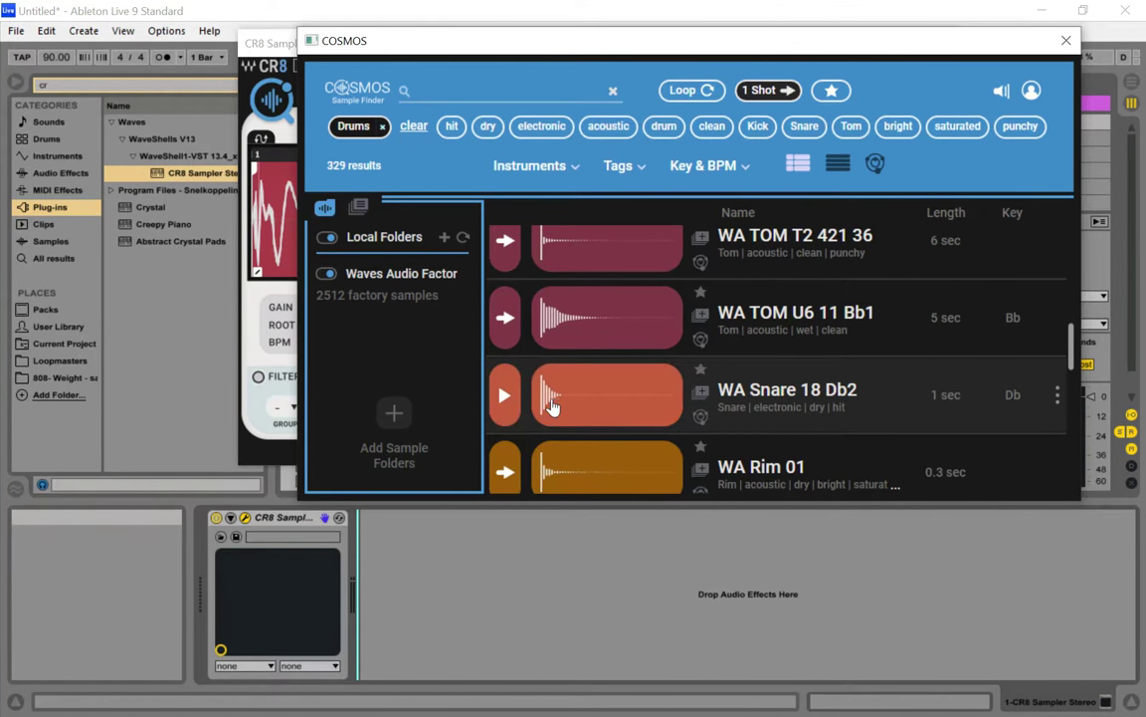
click(510, 398)
scroll(544, 438, down, 1)
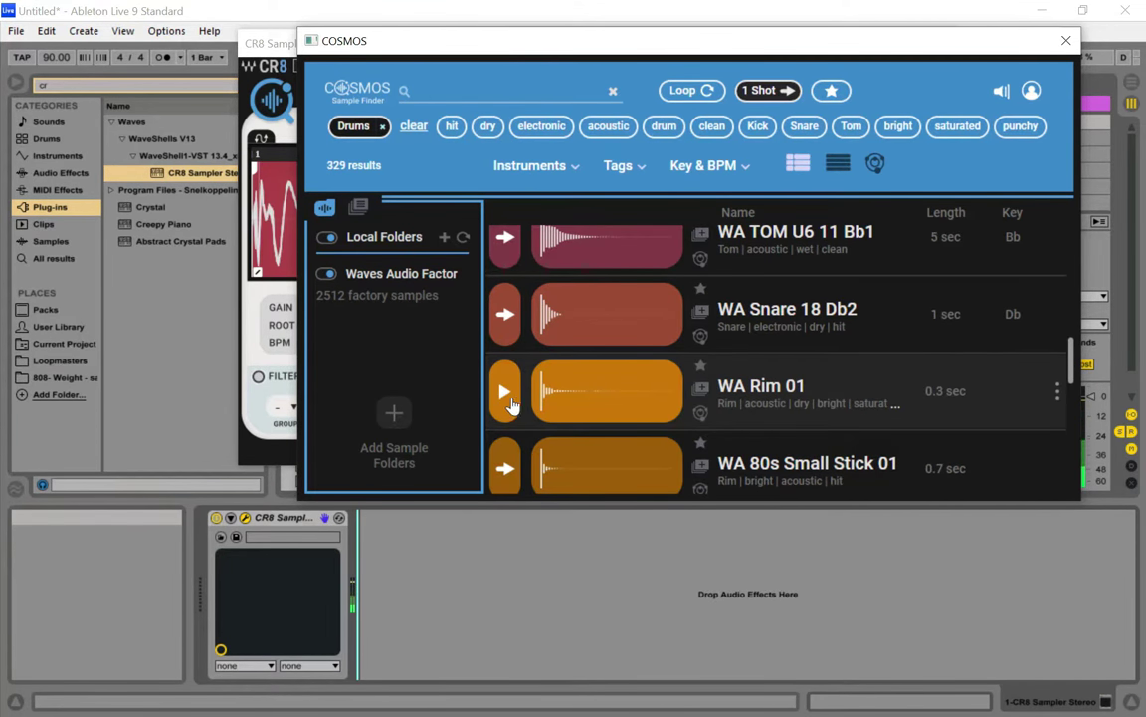
scroll(513, 403, down, 1)
scroll(505, 398, down, 1)
scroll(538, 403, down, 1)
click(509, 386)
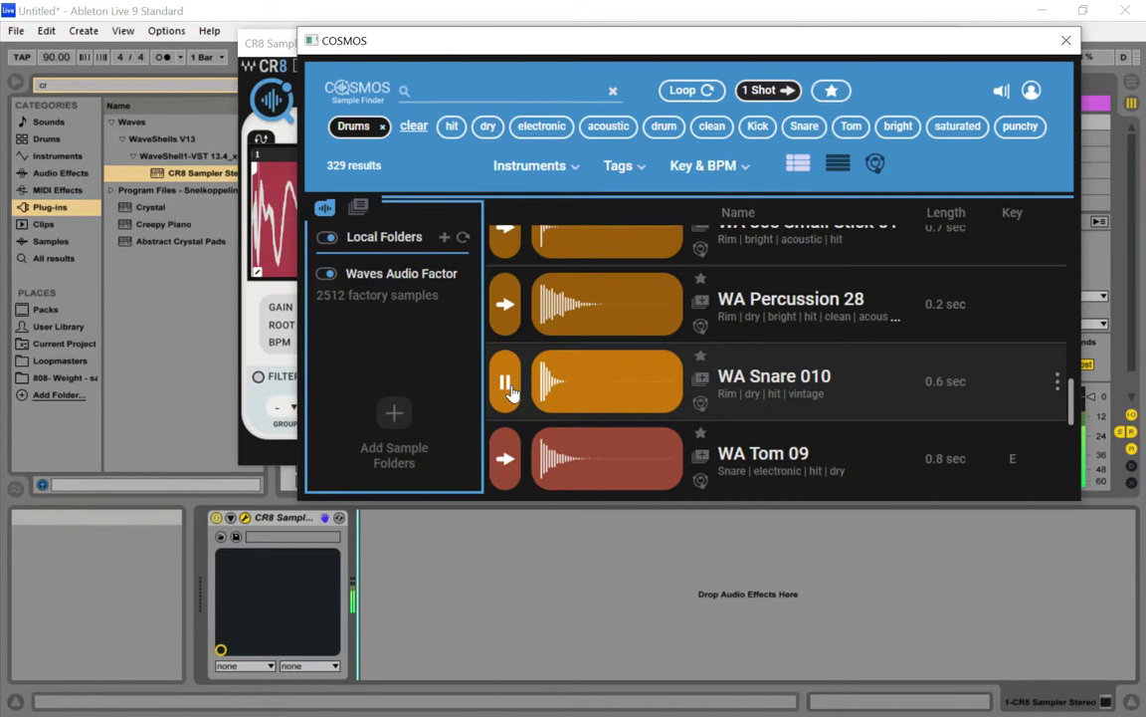
scroll(508, 389, down, 1)
scroll(522, 394, down, 1)
click(514, 386)
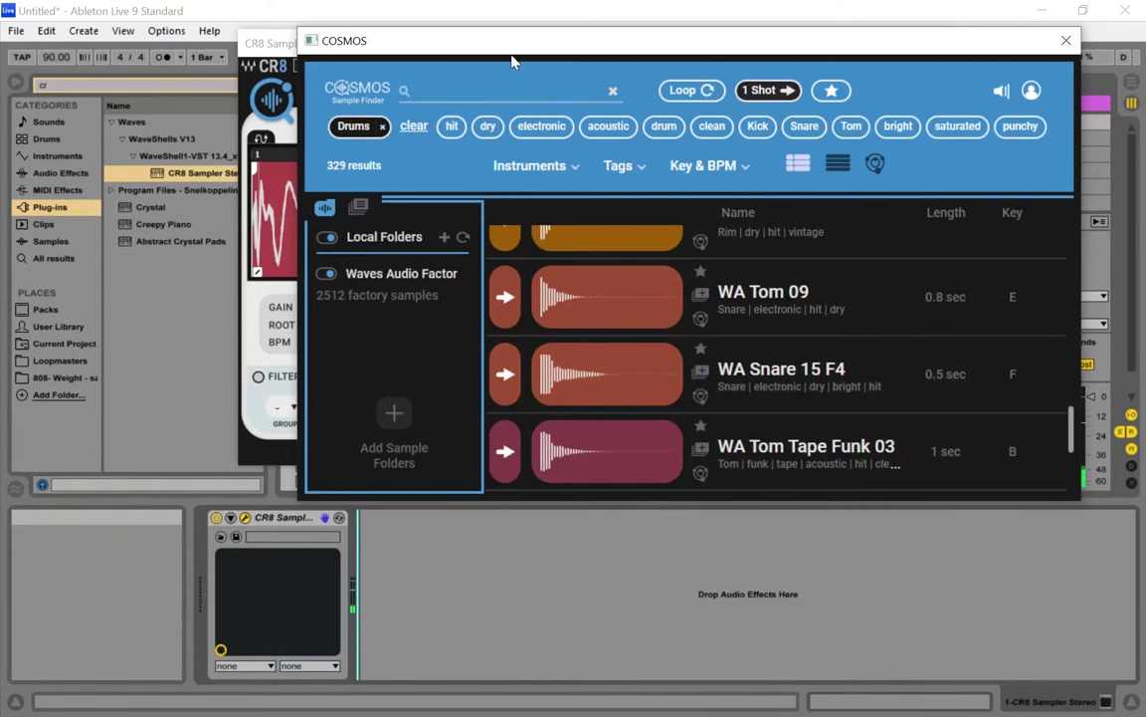
Rearrange the COSMOS and CR8 Sampler windows to reach the sampler track's mixer controls and keep both windows accessible
drag(512, 62, 585, 287)
drag(483, 48, 657, 162)
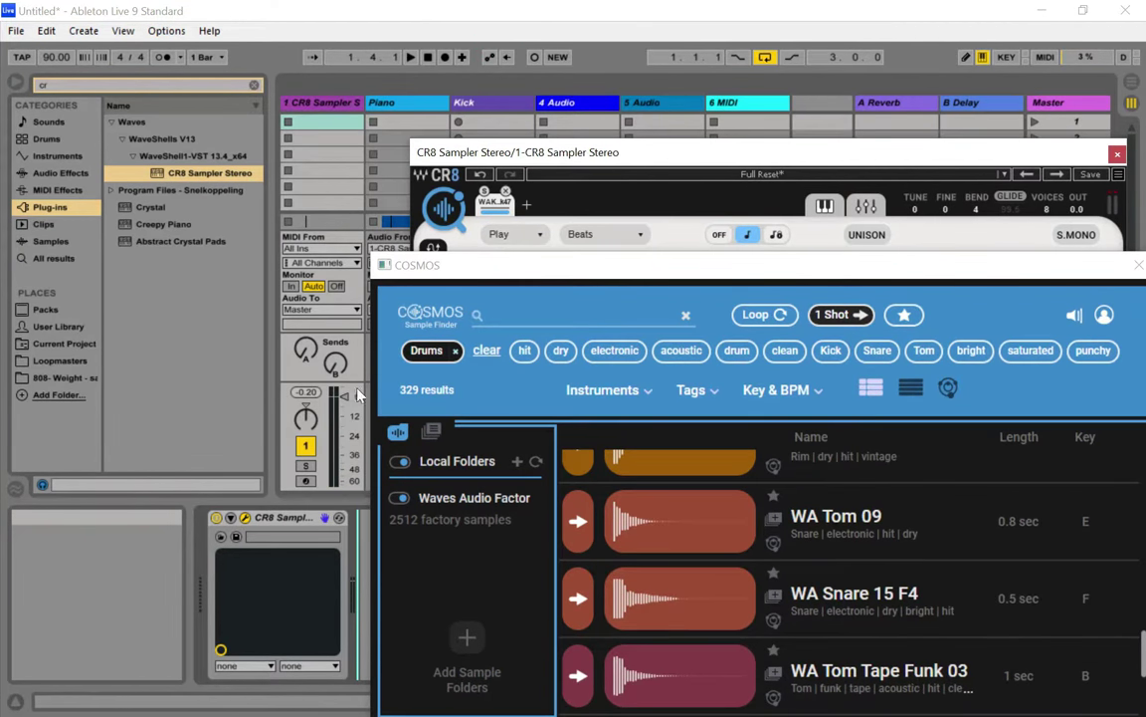
drag(603, 277, 397, 229)
drag(471, 266, 295, 206)
drag(597, 149, 393, 69)
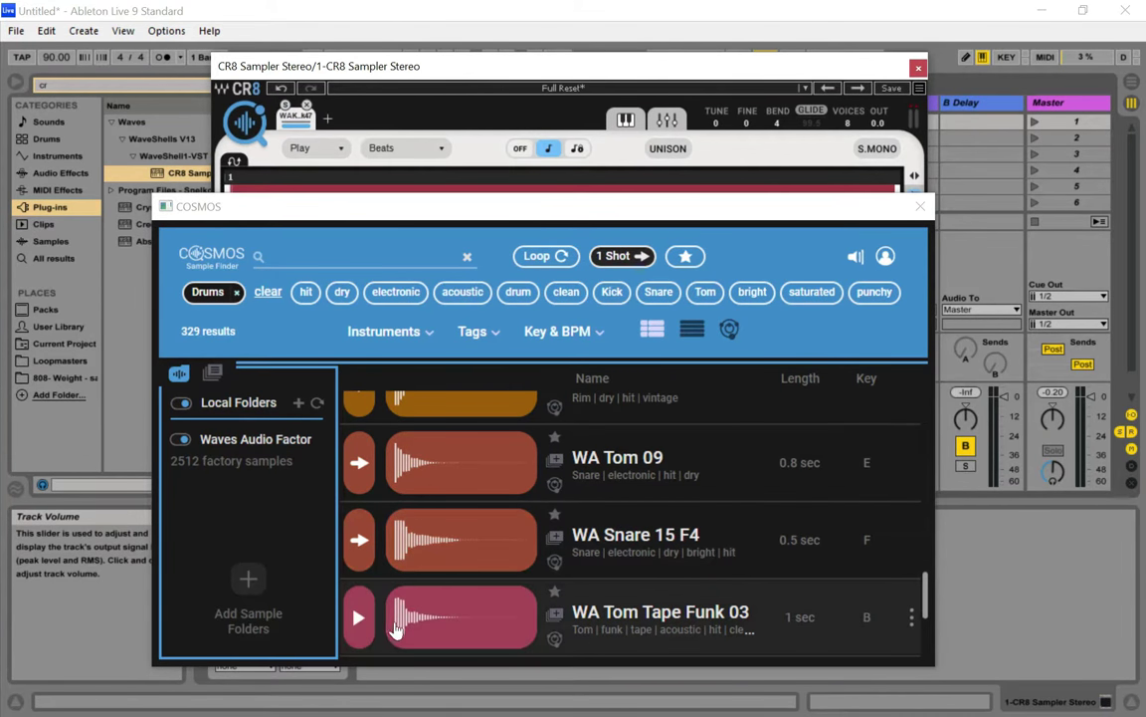
Audition the COSMOS one-shots WA Tom Tape Funk 03, WA Kick 40 and WA Snare 02 Gb2
click(359, 619)
scroll(396, 587, down, 2)
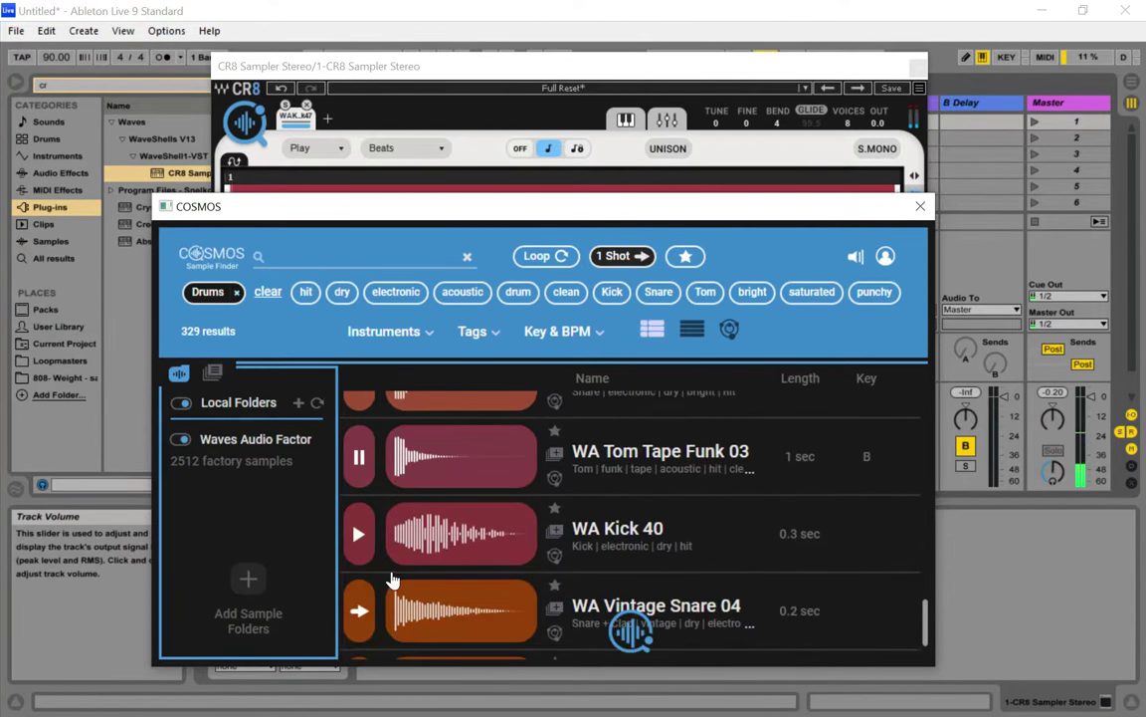
click(358, 533)
scroll(396, 545, down, 3)
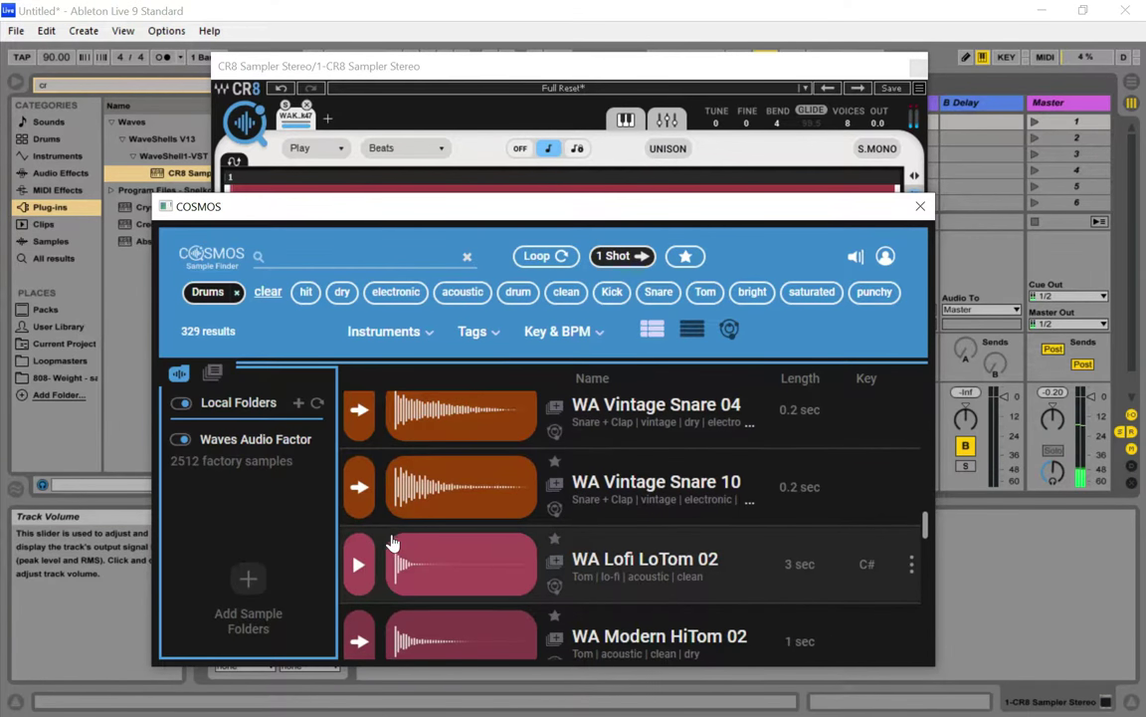
scroll(393, 542, down, 2)
click(360, 561)
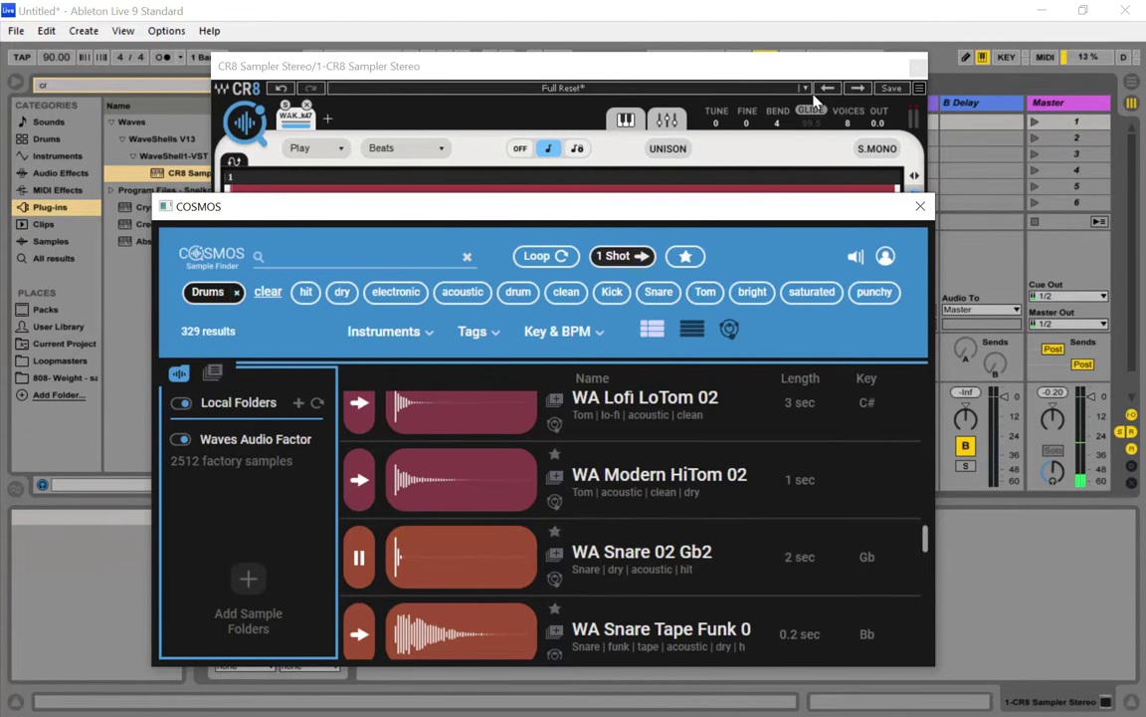
Load the COSMOS one-shot WA Snare 02 Gb2 into CR8 Sampler and close the sample finder
drag(493, 486, 470, 195)
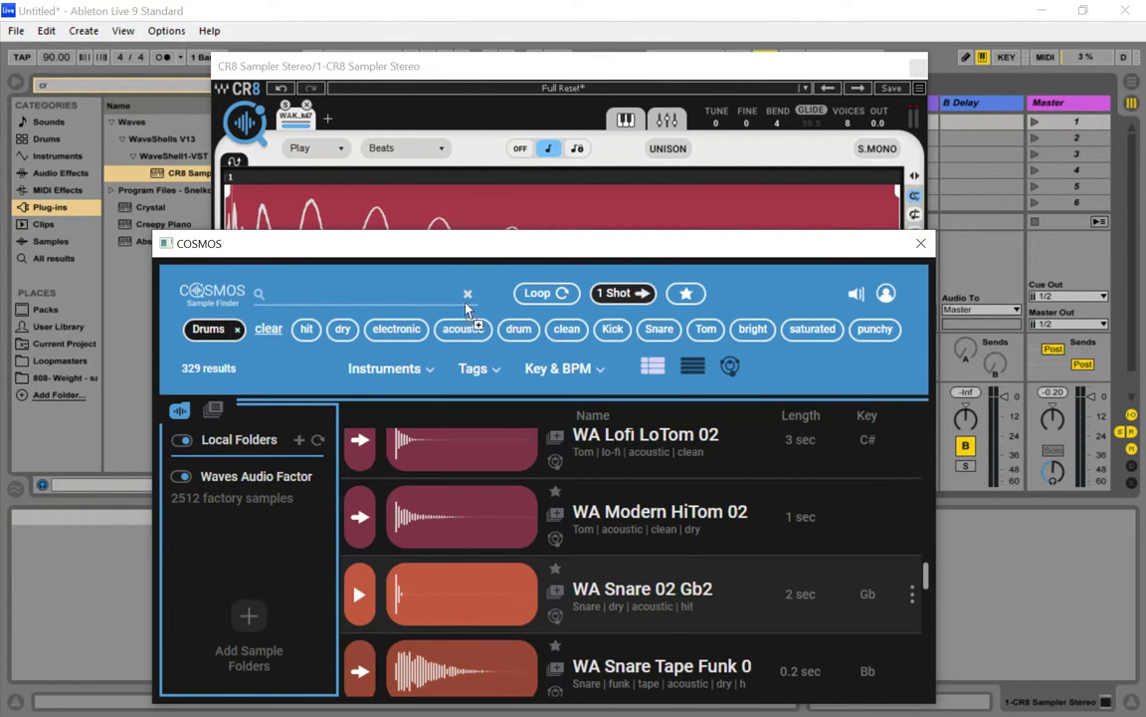
drag(403, 608, 416, 546)
drag(400, 207, 401, 207)
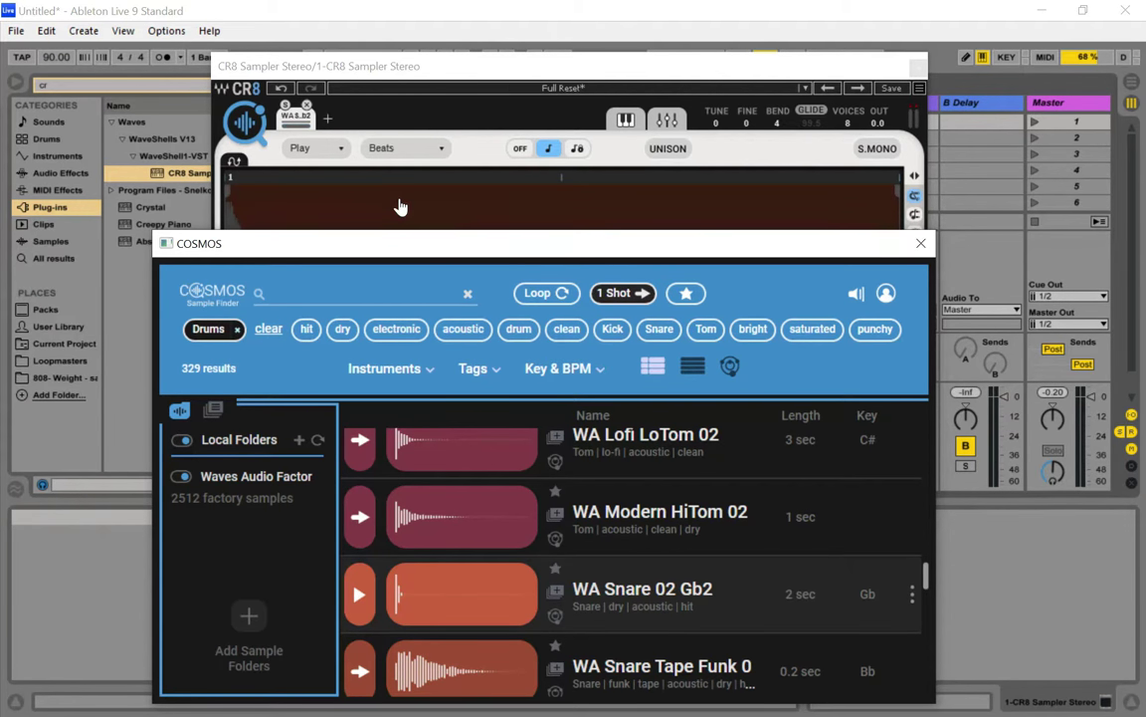
click(921, 244)
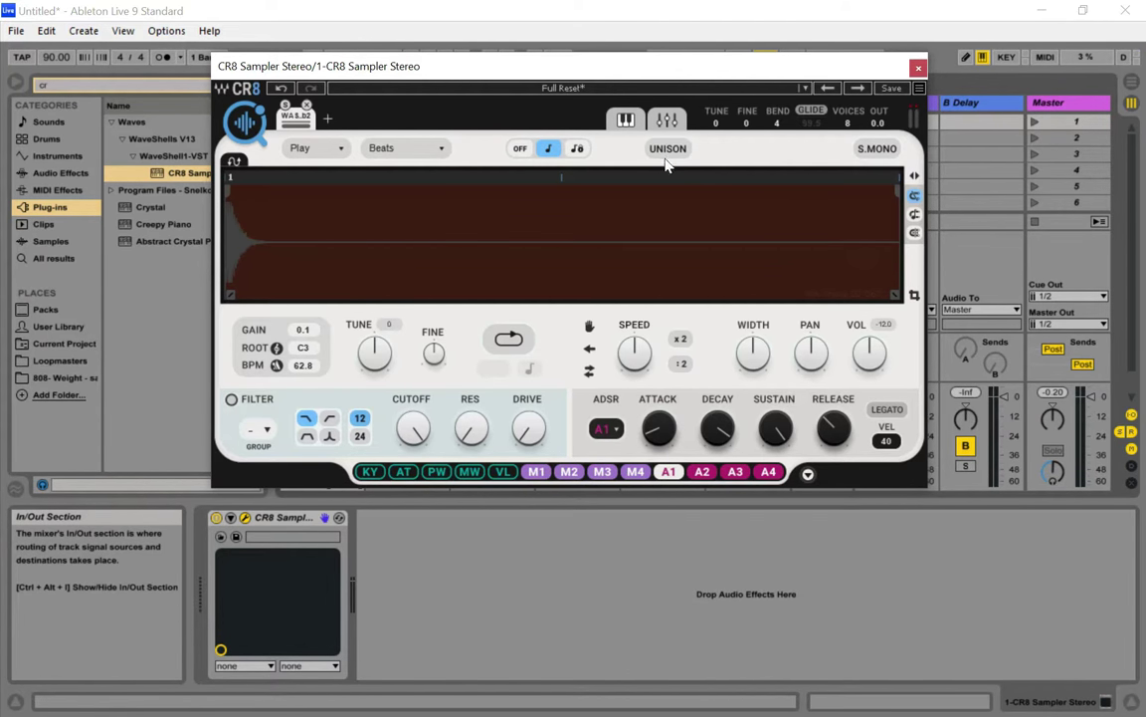
Arm the CR8 Sampler track for recording and place the sampler window clear of that track's mixer controls
drag(541, 76, 723, 127)
click(306, 481)
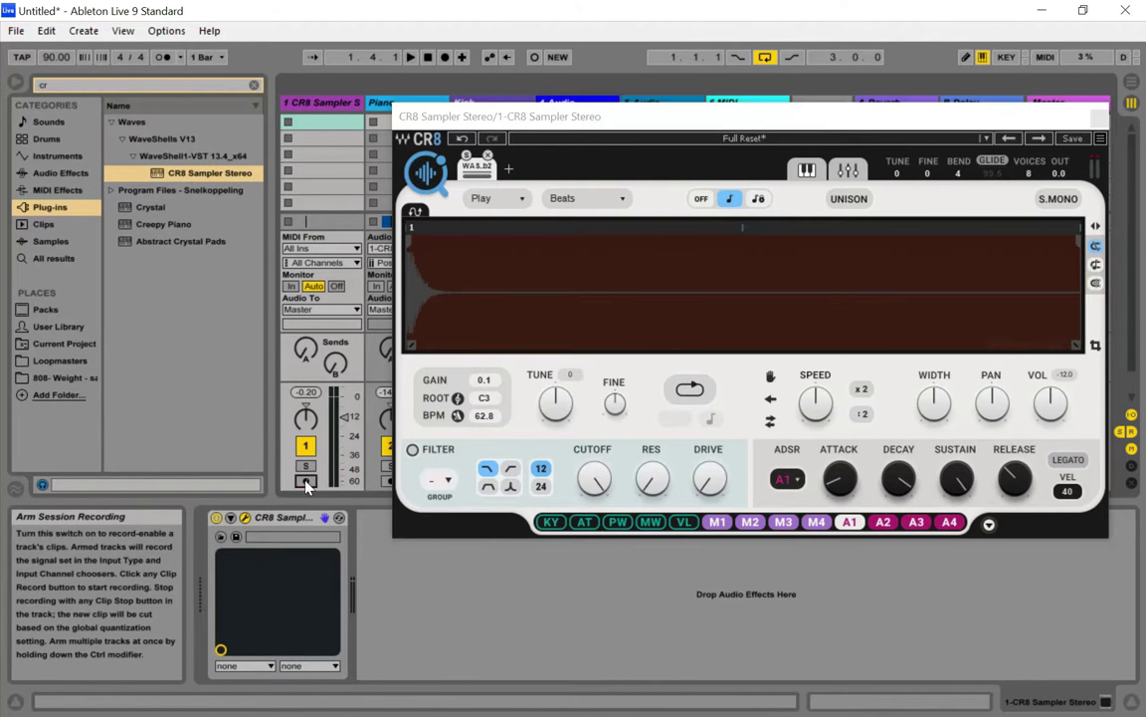
drag(680, 122, 460, 91)
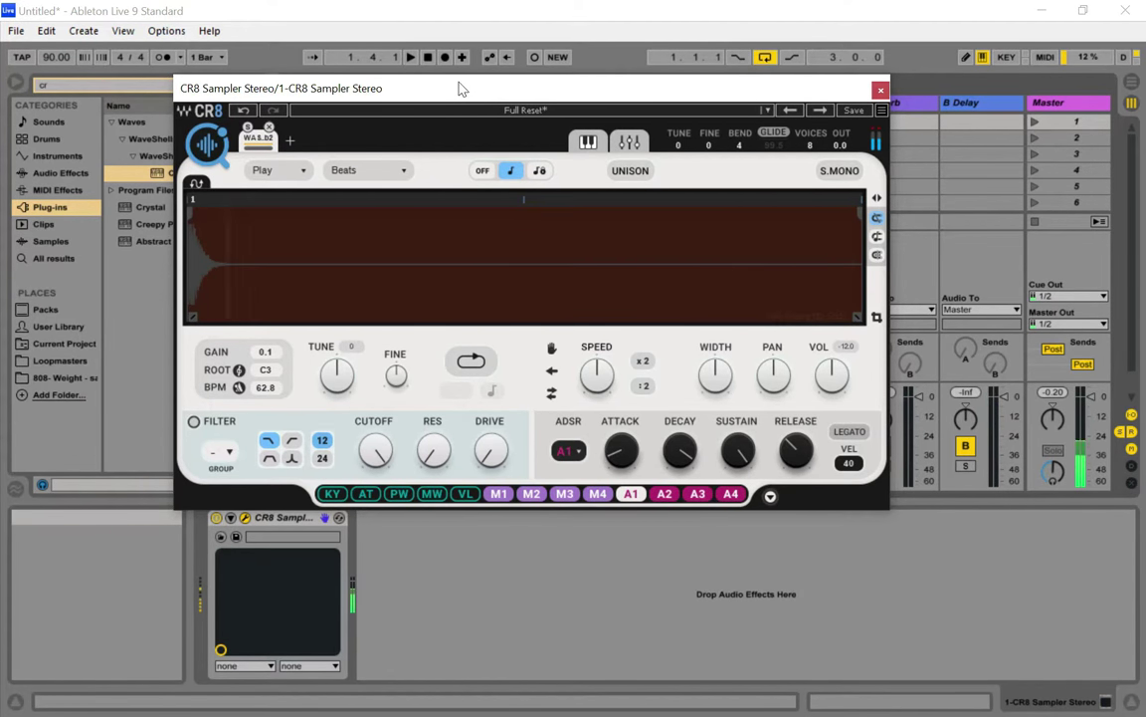
drag(440, 85, 658, 143)
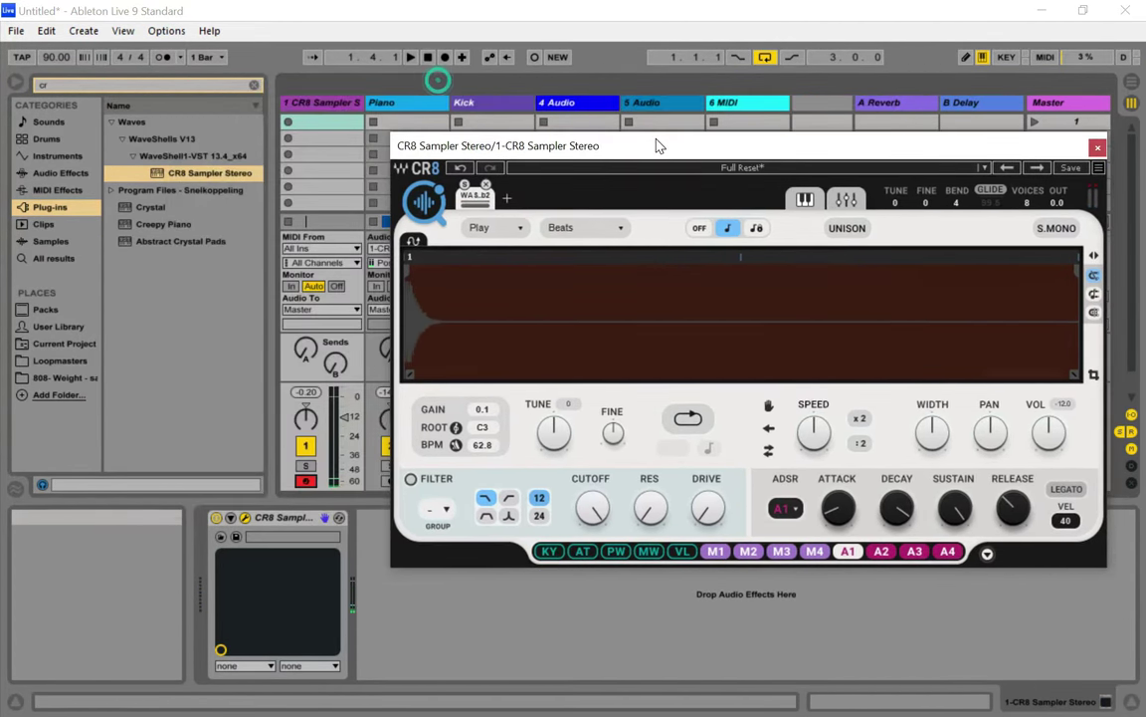
drag(348, 397, 348, 376)
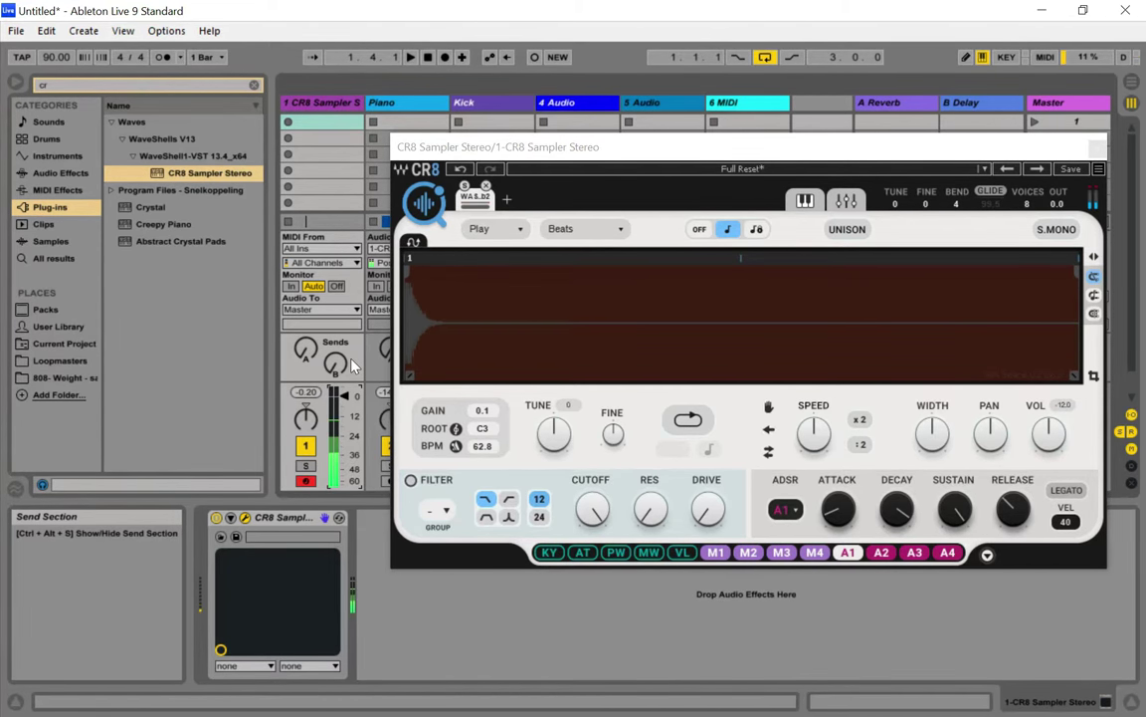
Set the loaded snare sample's BPM to 90, reposition the sampler window and try the metronome option beside the BPM value
click(483, 447)
double_click(484, 448)
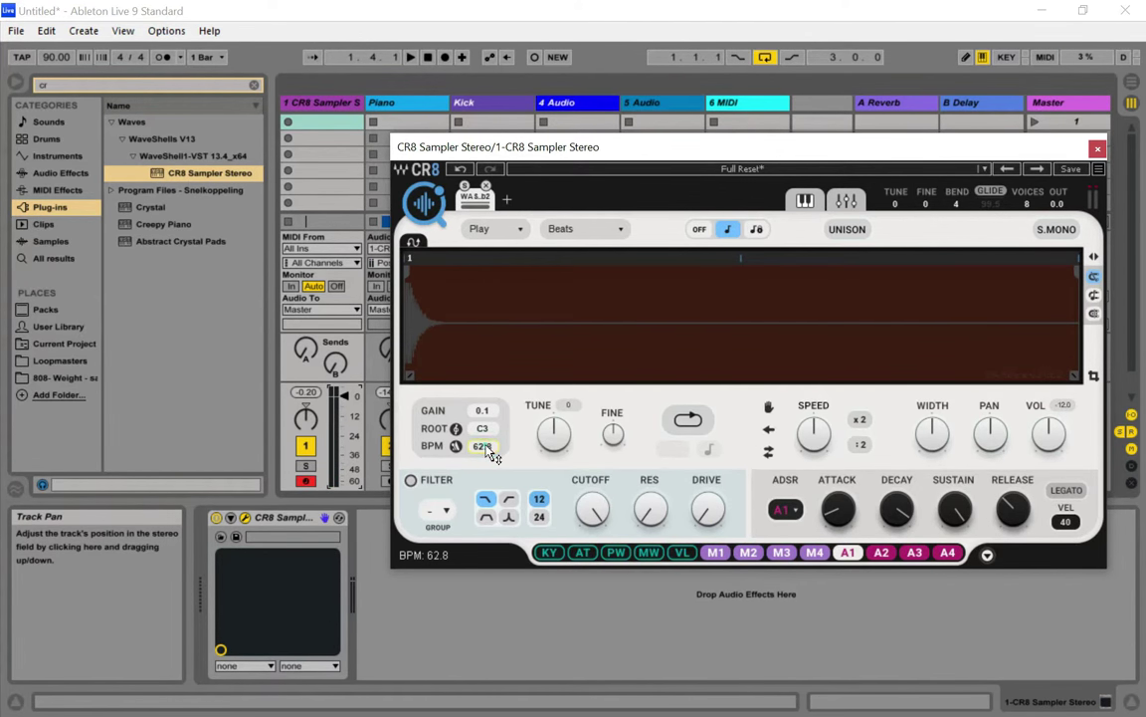
key(Return)
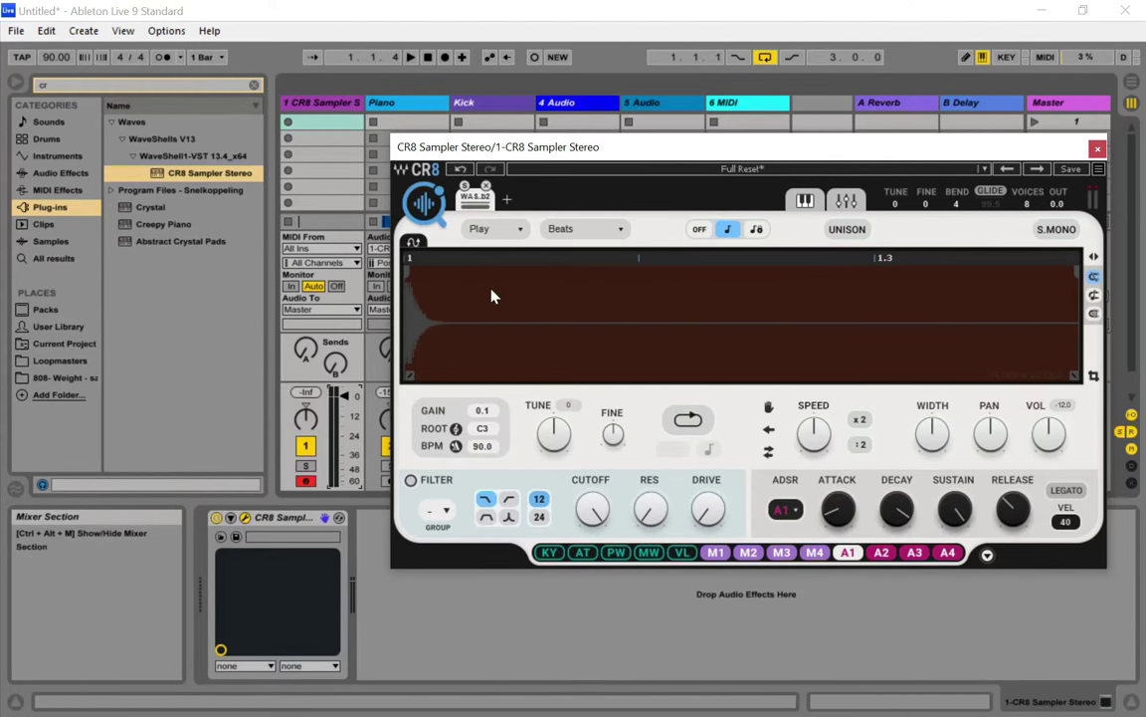
drag(648, 156, 523, 121)
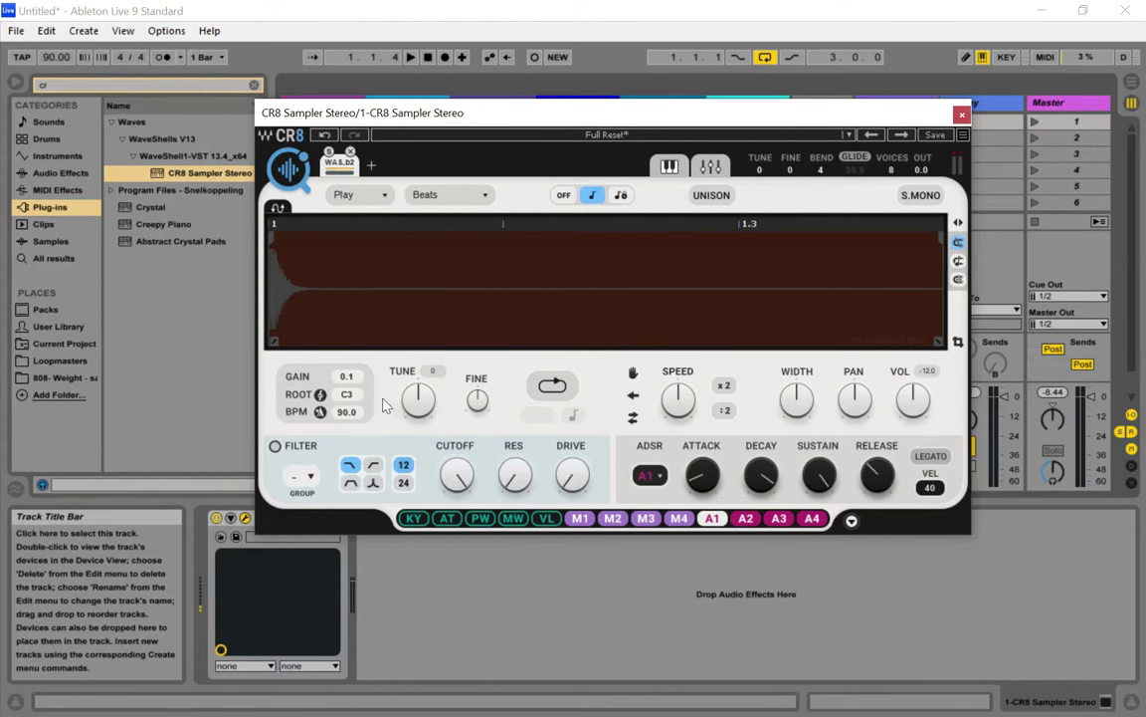
click(319, 413)
Find and audition WA Snare 34 C3 in COSMOS, load it into CR8 Sampler and close the sample finder
click(289, 167)
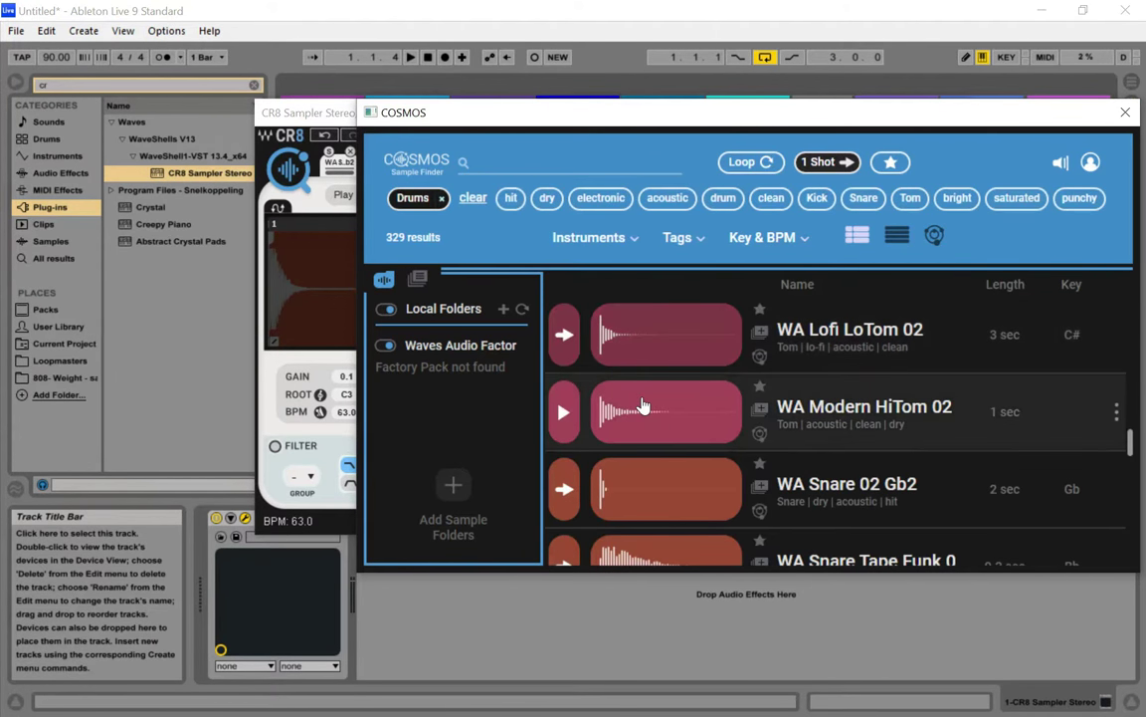
scroll(719, 402, down, 6)
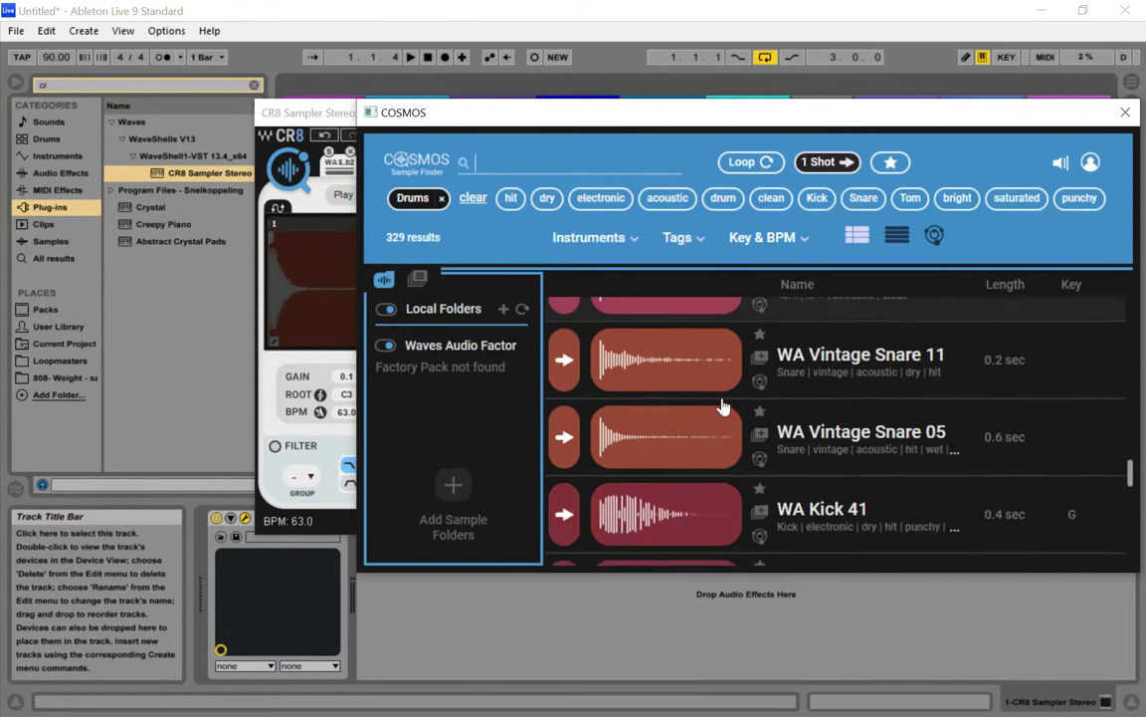
scroll(723, 410, down, 10)
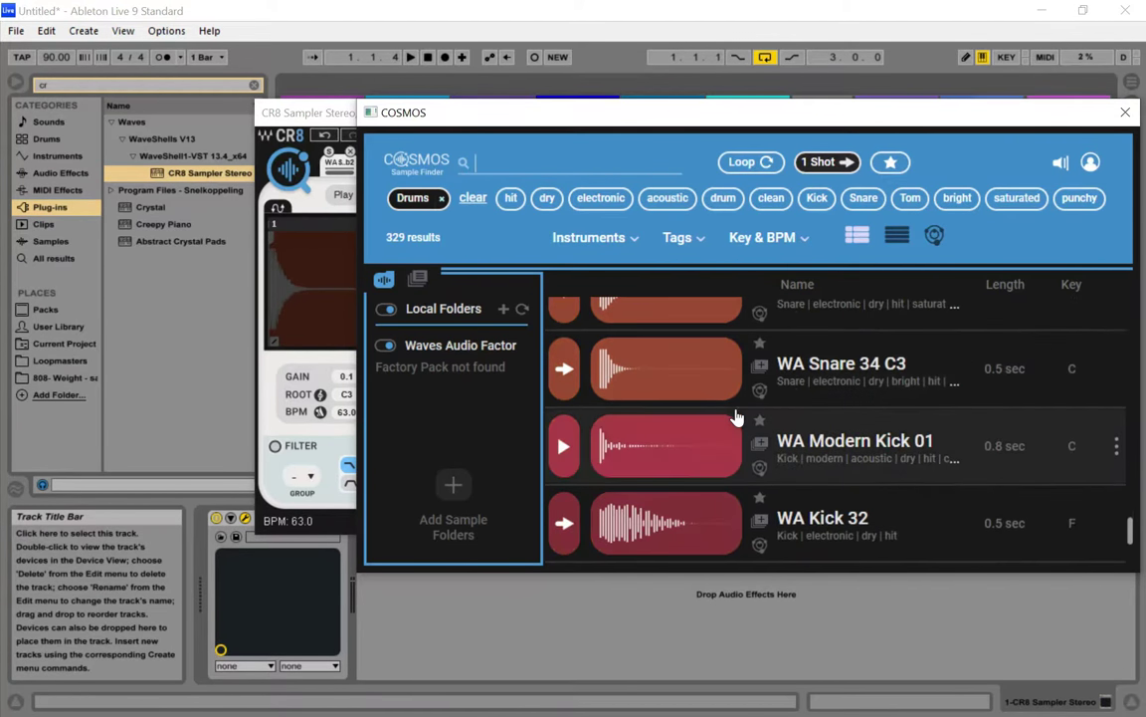
click(567, 370)
drag(614, 366, 321, 268)
click(1126, 113)
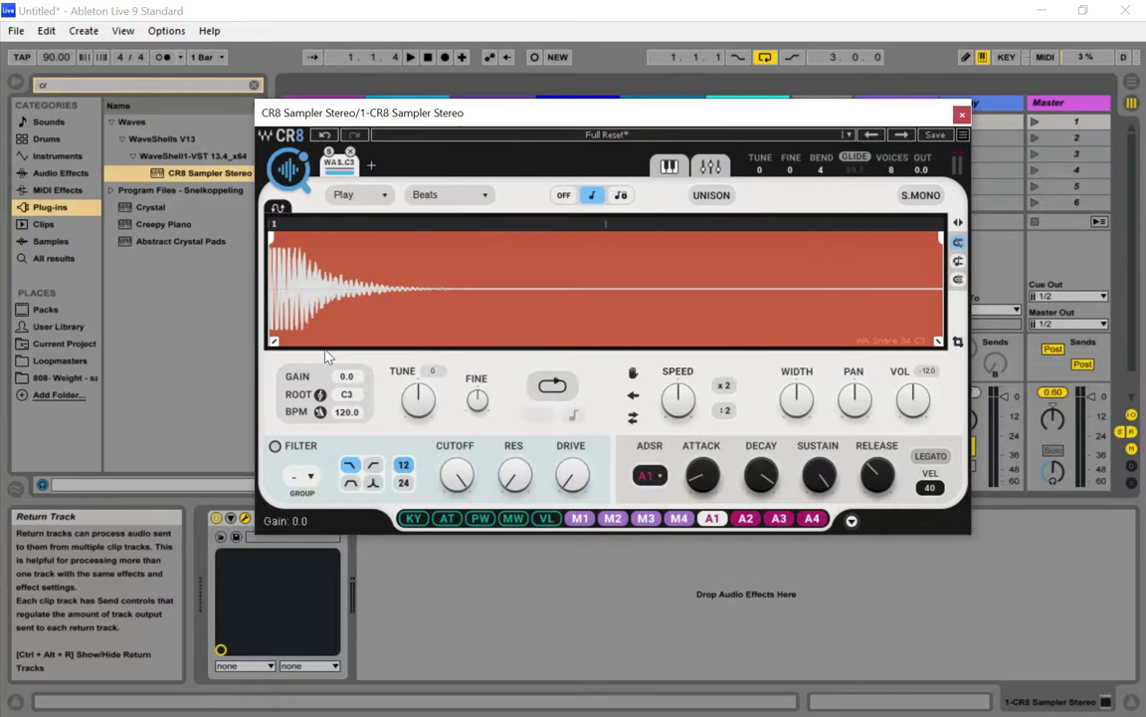
Set the WA Snare 34 C3 sample's BPM to 90 and close the CR8 Sampler window
click(347, 412)
key(Return)
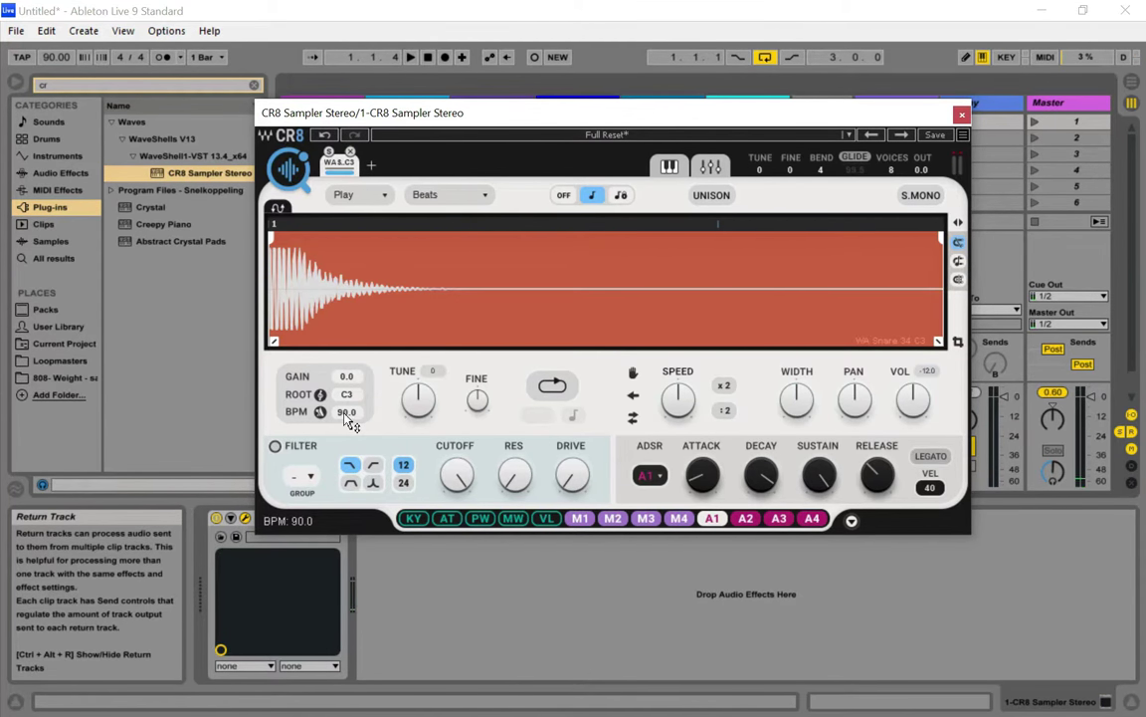
click(963, 115)
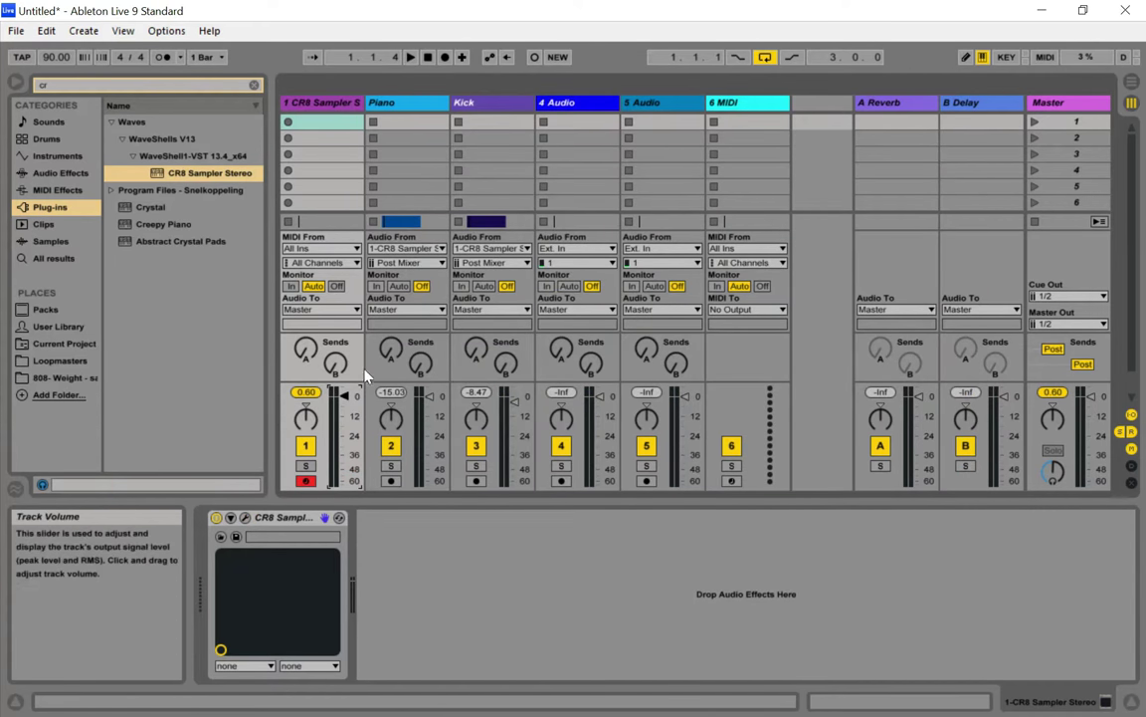
Turn on the metronome and play the piano and kick loop several times to rehearse the snare part
click(164, 57)
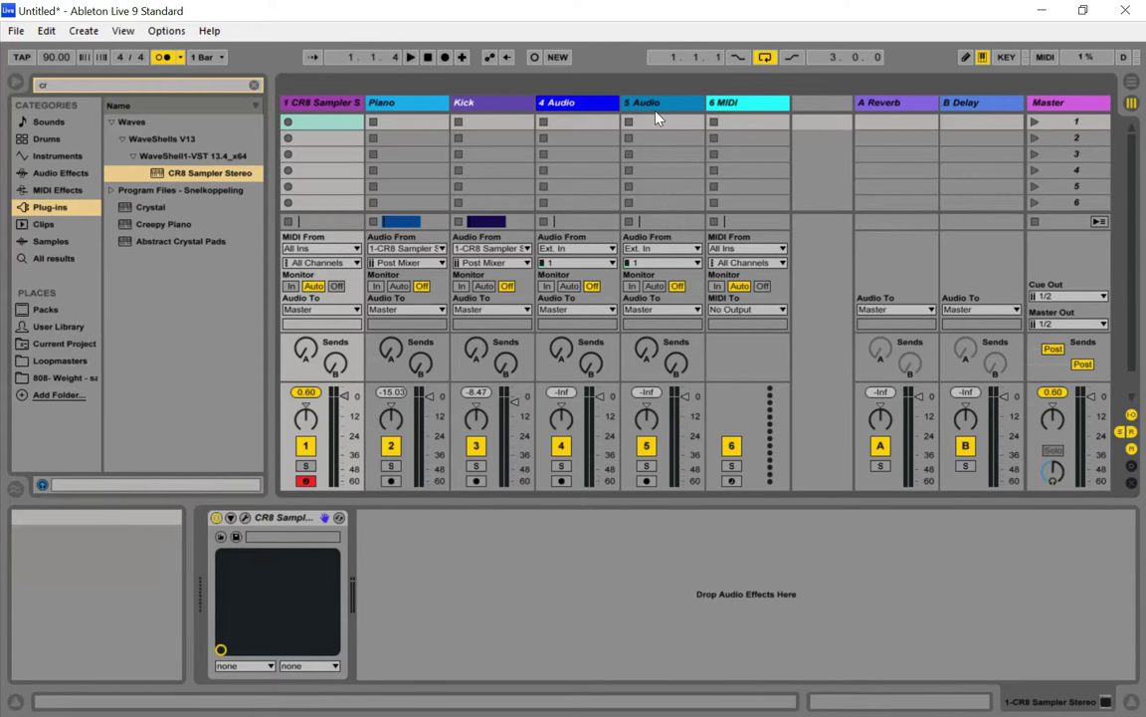
key(space)
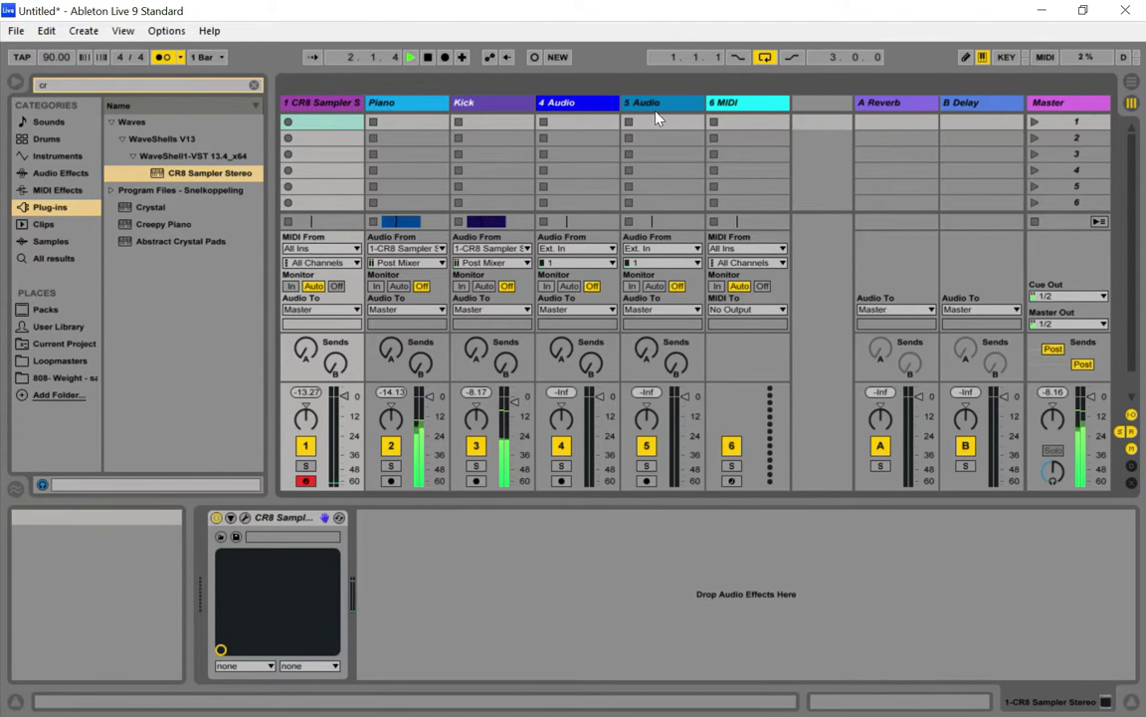
key(space)
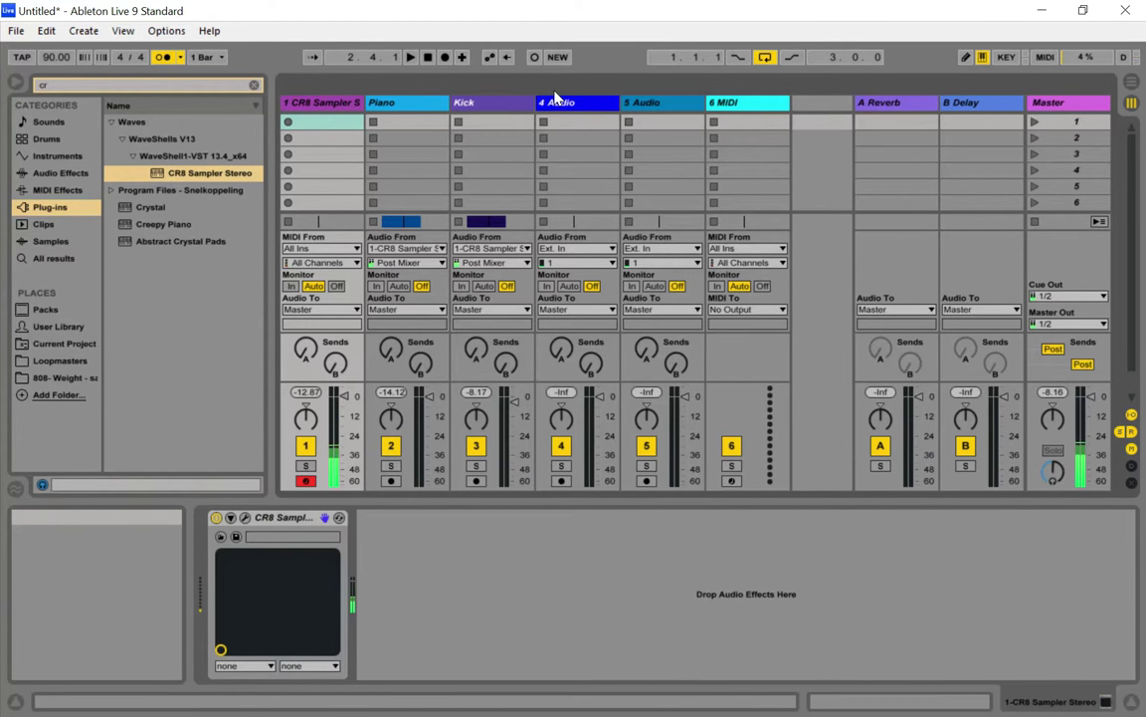
key(space)
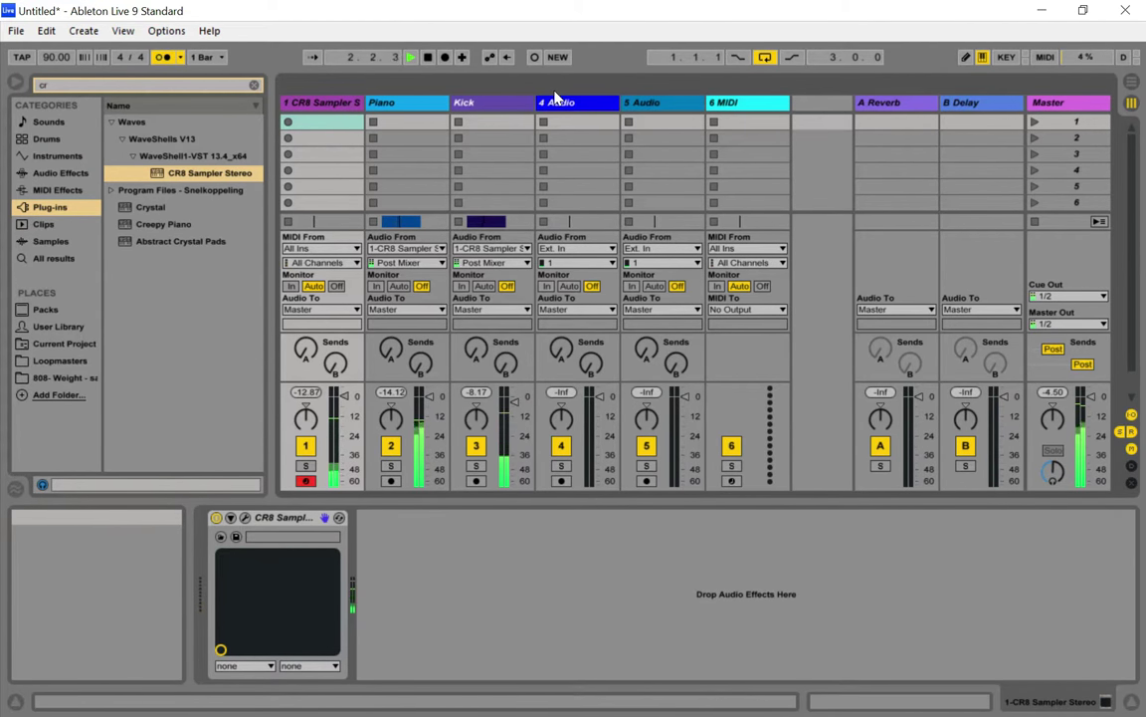
key(space)
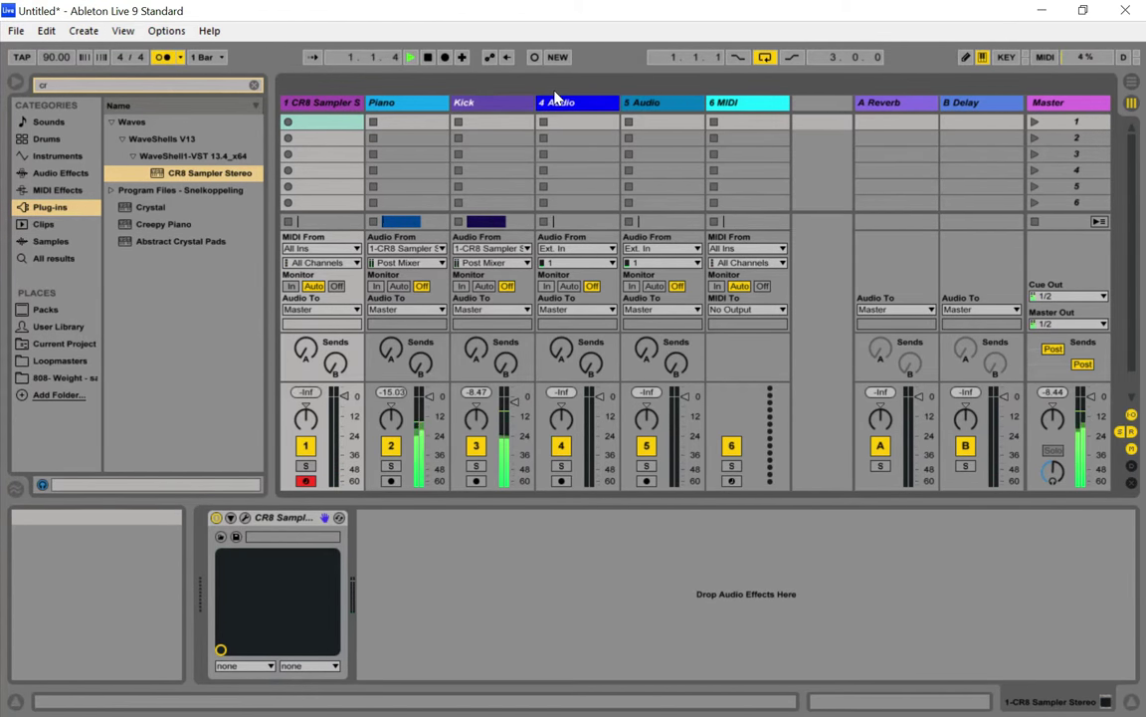
key(space)
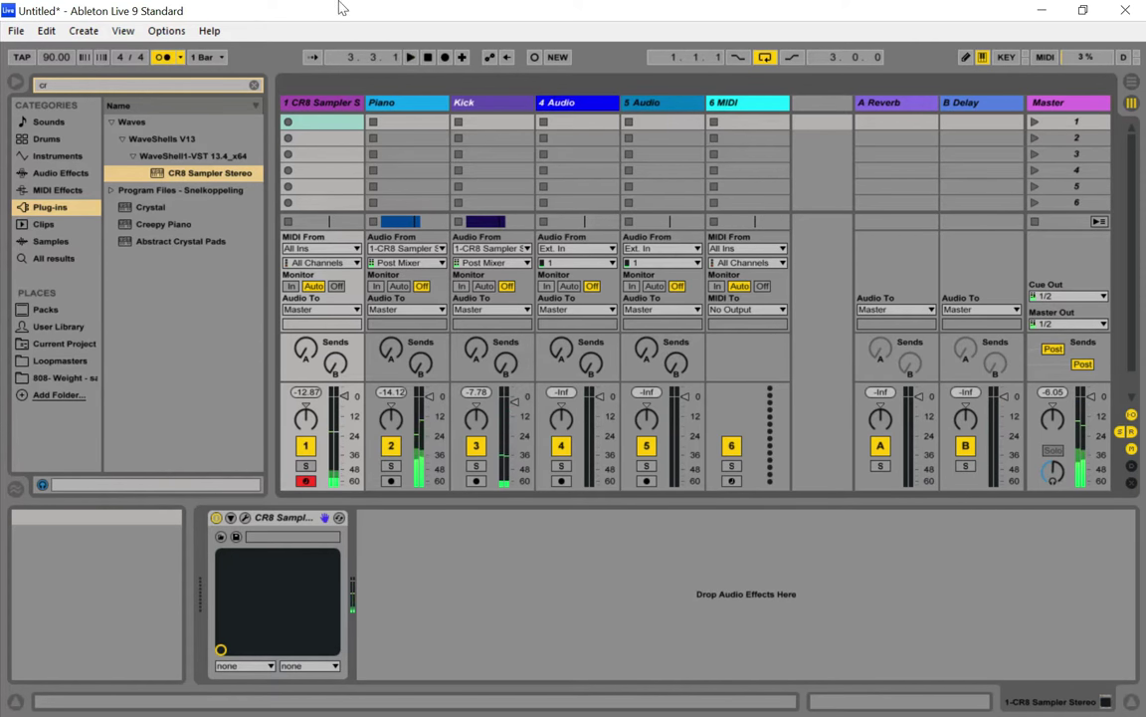
Switch to the Arrangement and record a three-bar snare part on the CR8 Sampler track, with one hit per bar around beat 2
key(Tab)
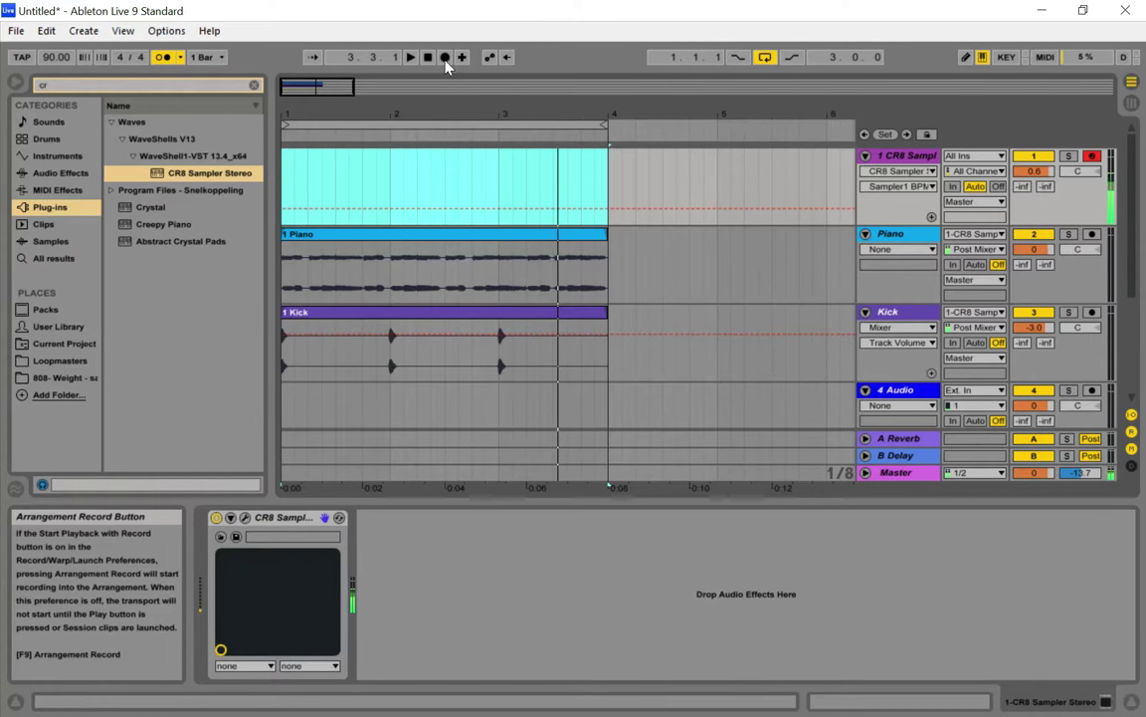
key(space)
key(space)
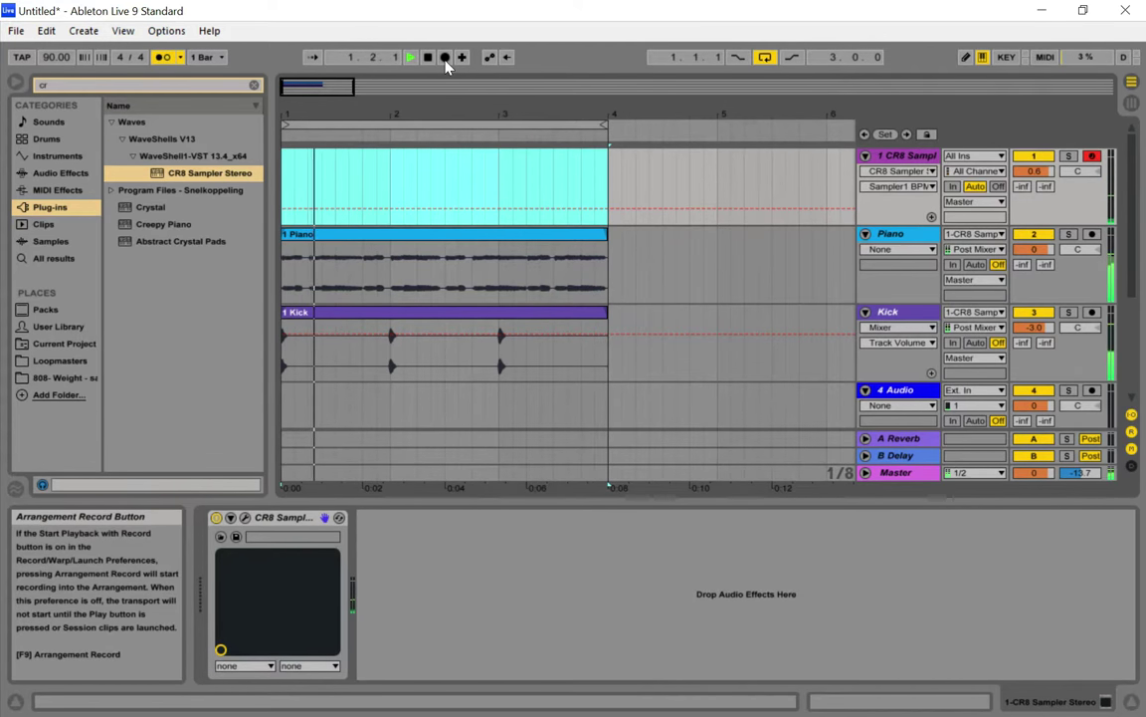
key(space)
key(space)
click(445, 59)
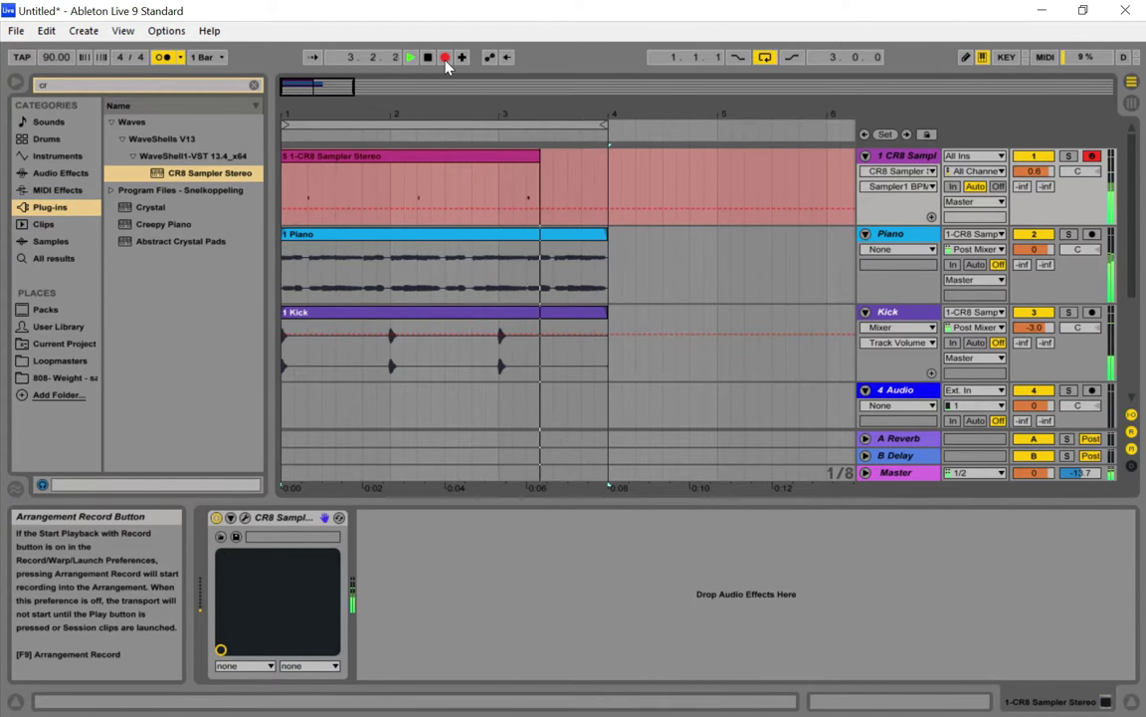
click(445, 58)
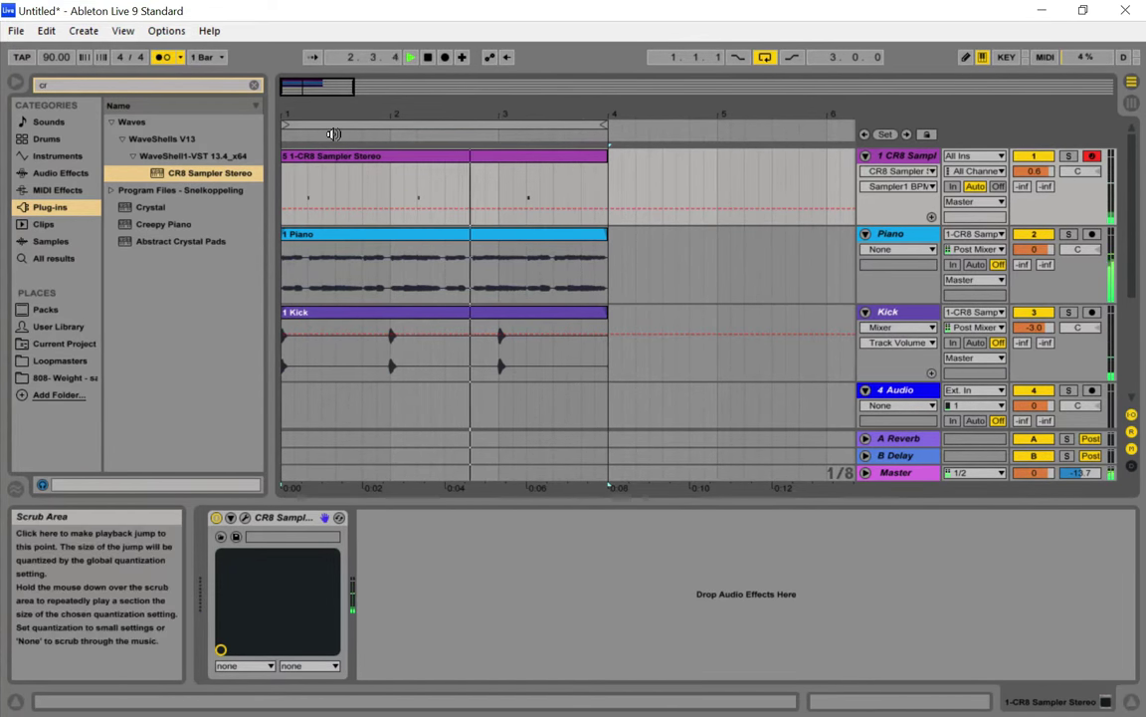
Open the recorded snare clip's notes, turn off the metronome and play back the opening bars in close-up
click(459, 162)
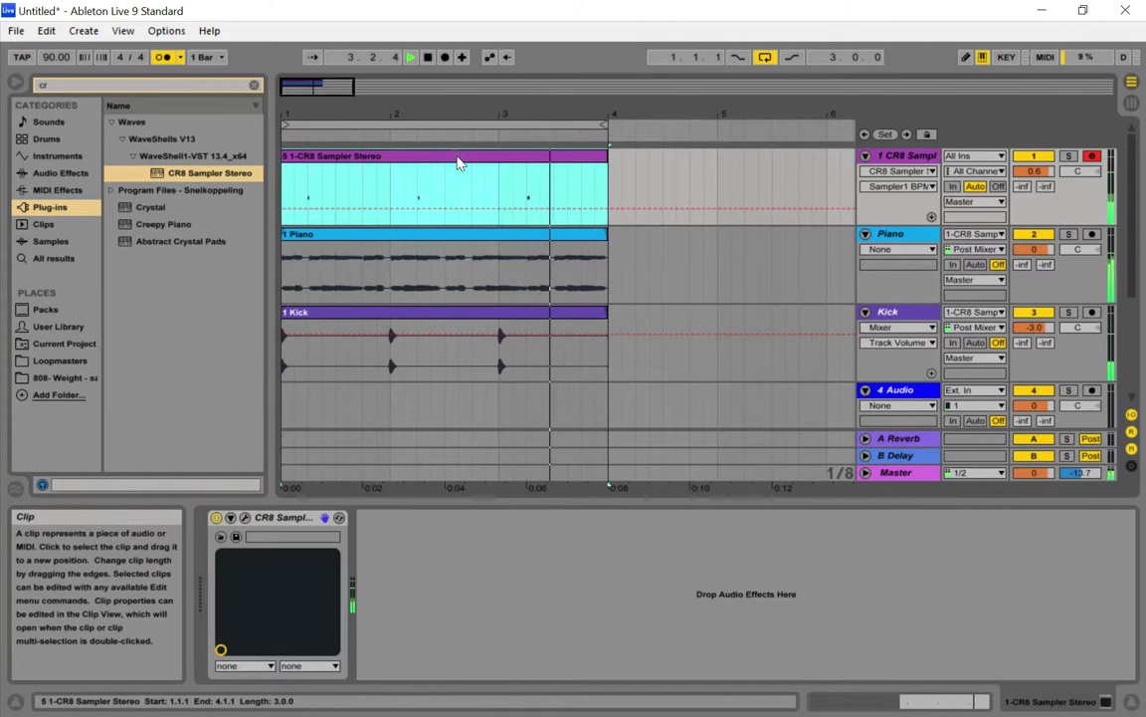
double_click(459, 161)
click(164, 58)
drag(296, 87, 296, 84)
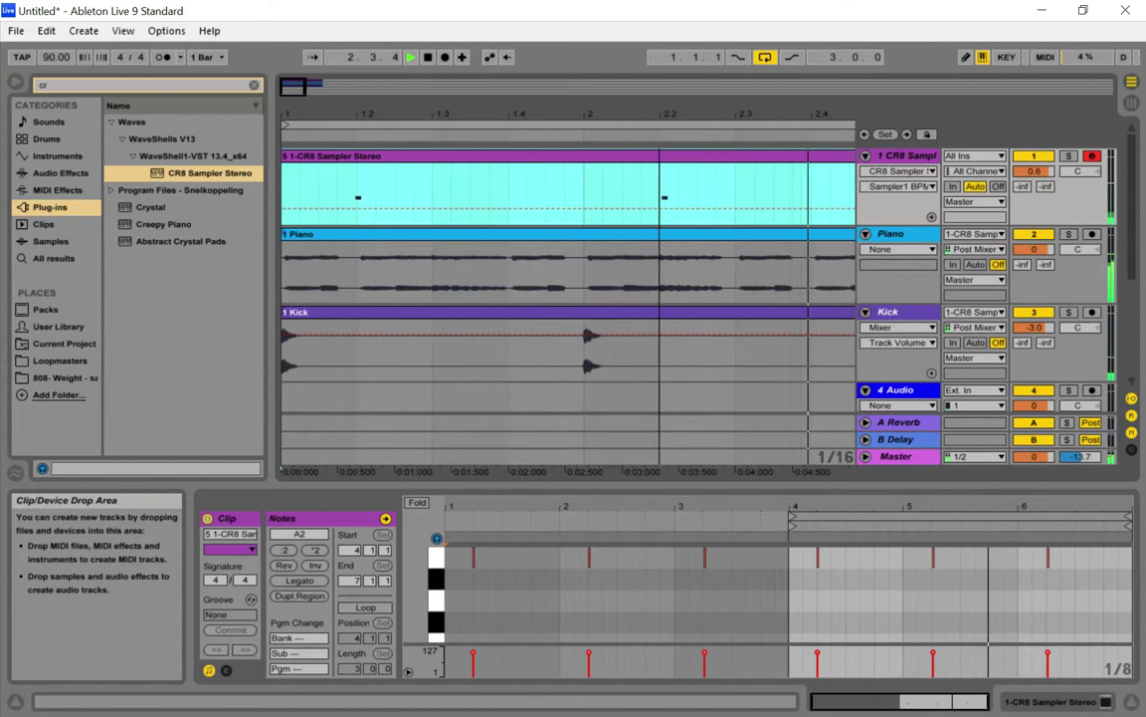
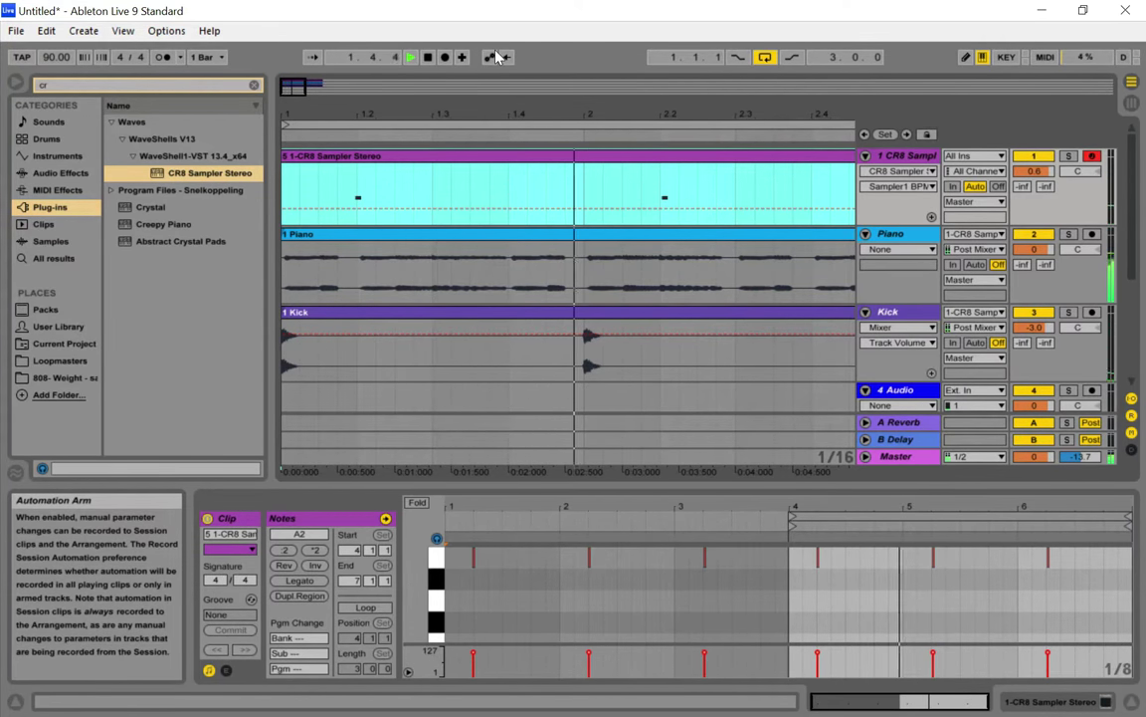
key(space)
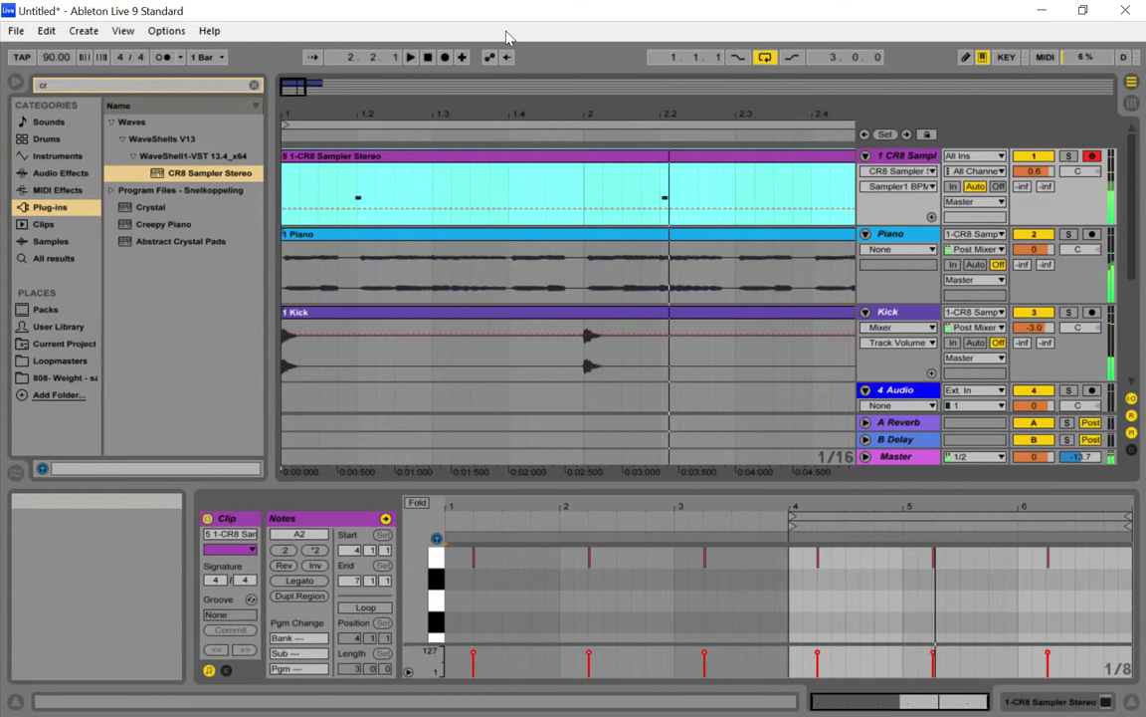
Split the Kick clip at 1.2.1 and delete everything after the split, keeping only the first kick hit
click(358, 355)
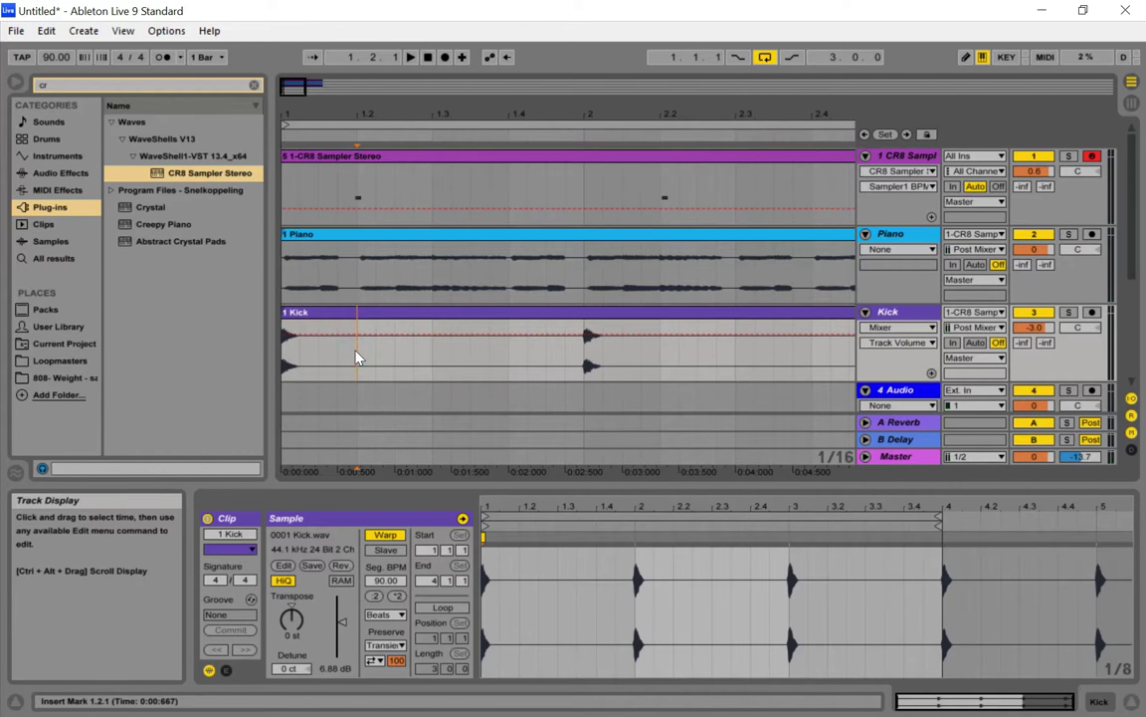
key(ctrl+e)
click(499, 314)
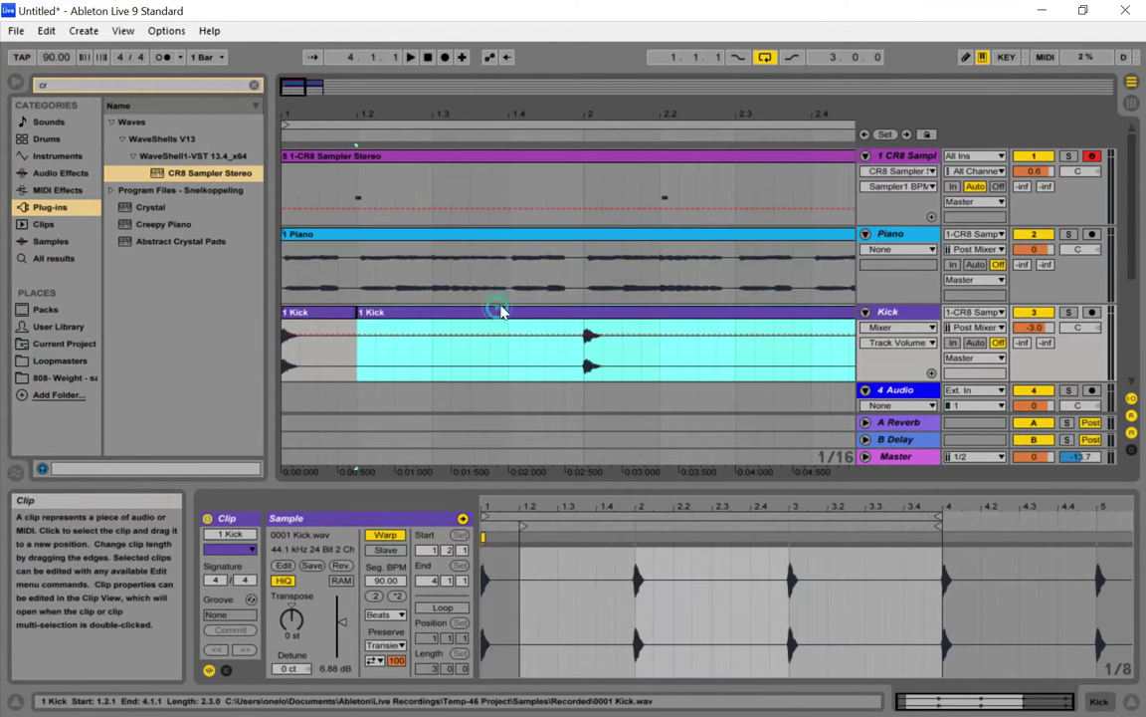
key(Delete)
Split the CR8 Sampler snare clip at 1.3.1 and delete the part after it, keeping only the first snare hit
click(360, 155)
click(431, 199)
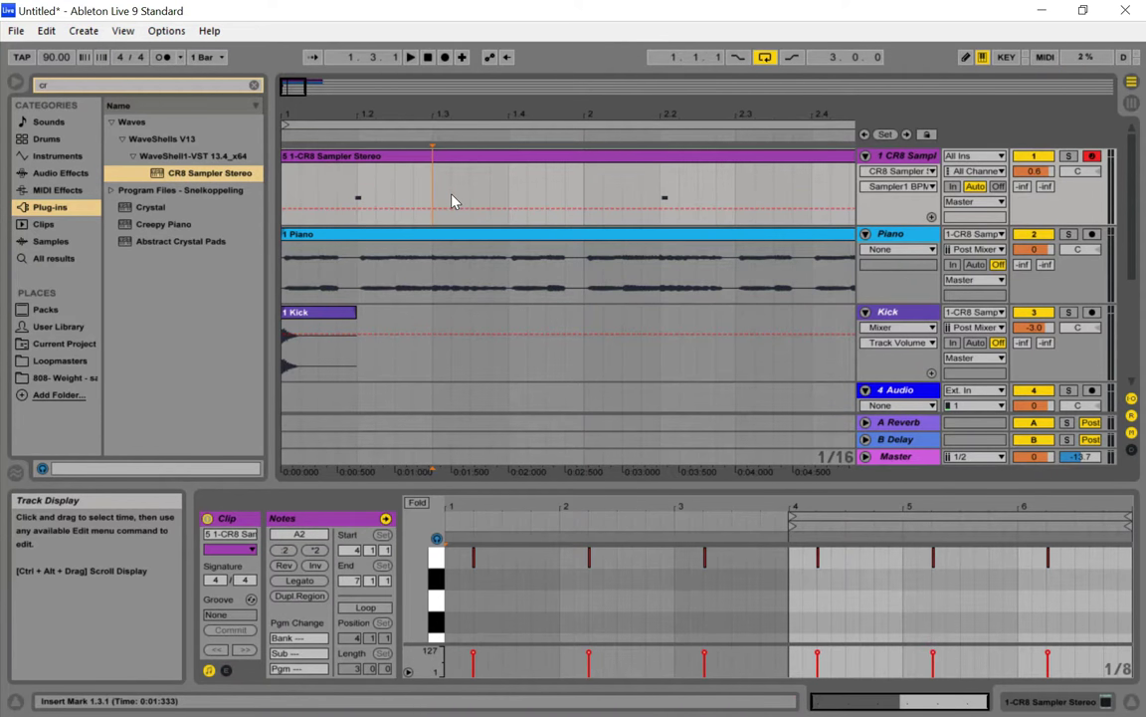
key(ctrl+e)
click(477, 156)
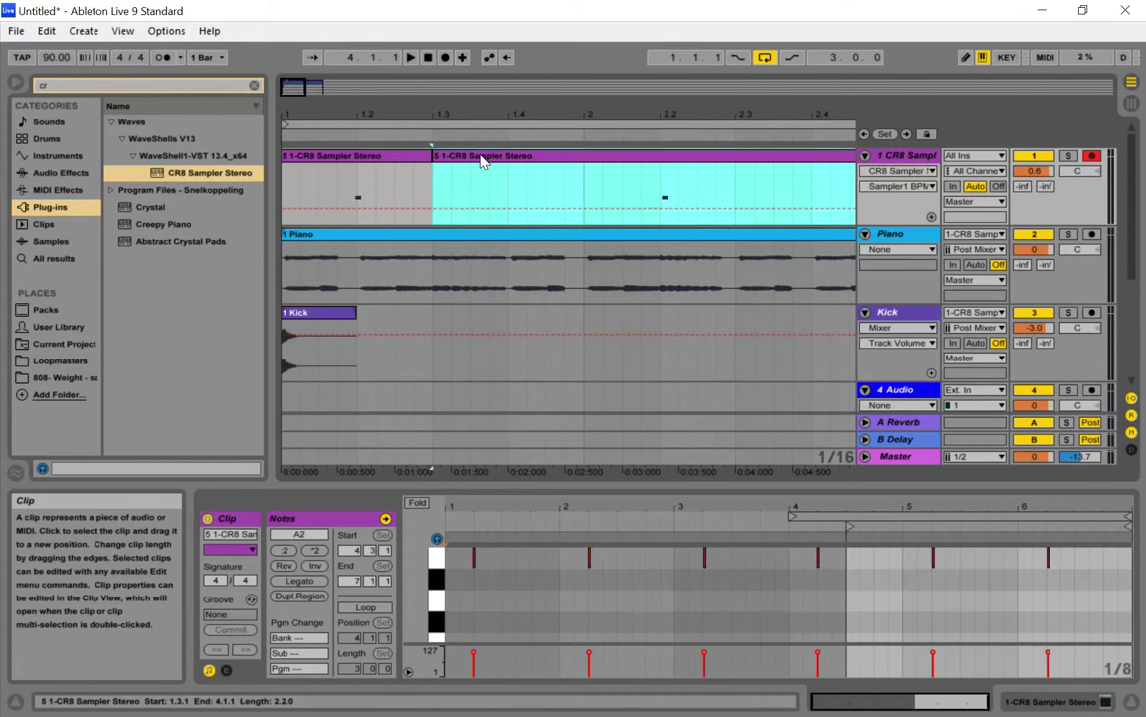
key(Delete)
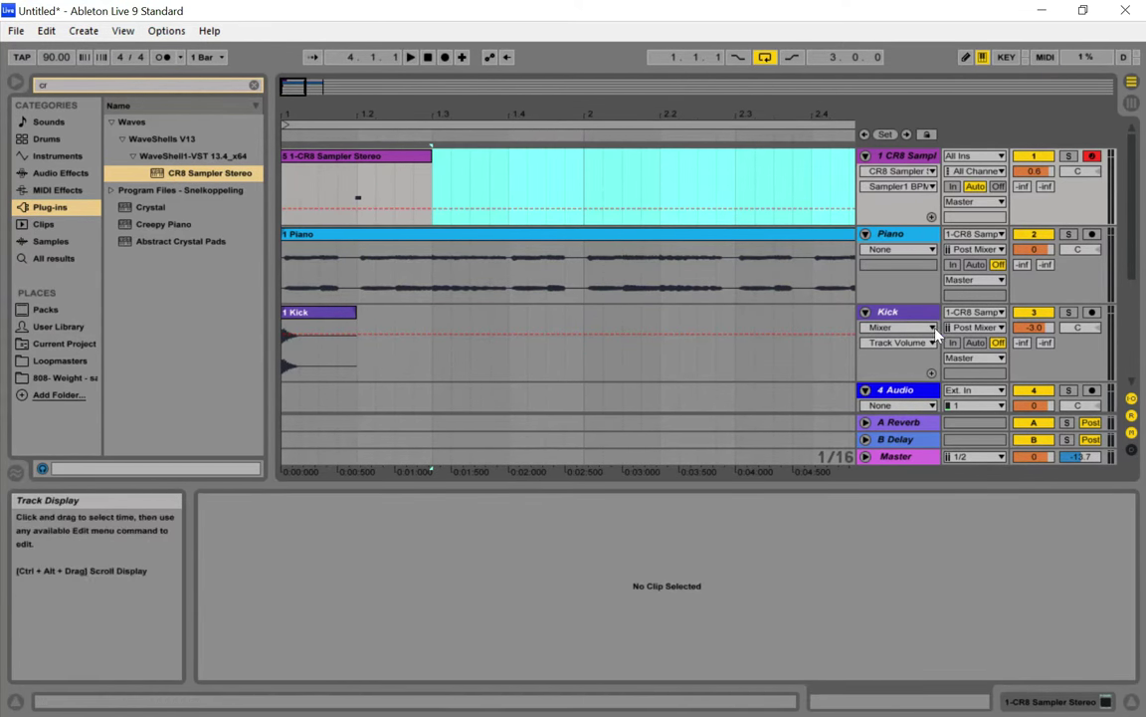
Set the fourth audio track's input to 1-CR8 Sampler Stereo and rename the track Snare
scroll(836, 343, down, 2)
click(991, 342)
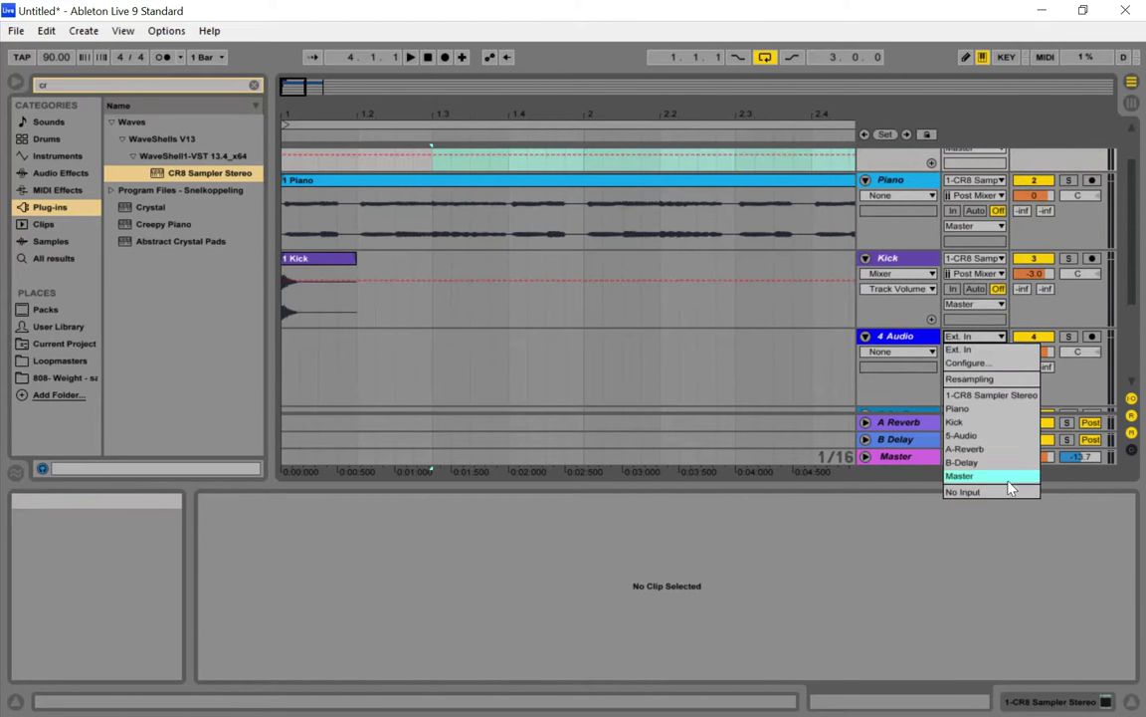
click(970, 397)
click(928, 356)
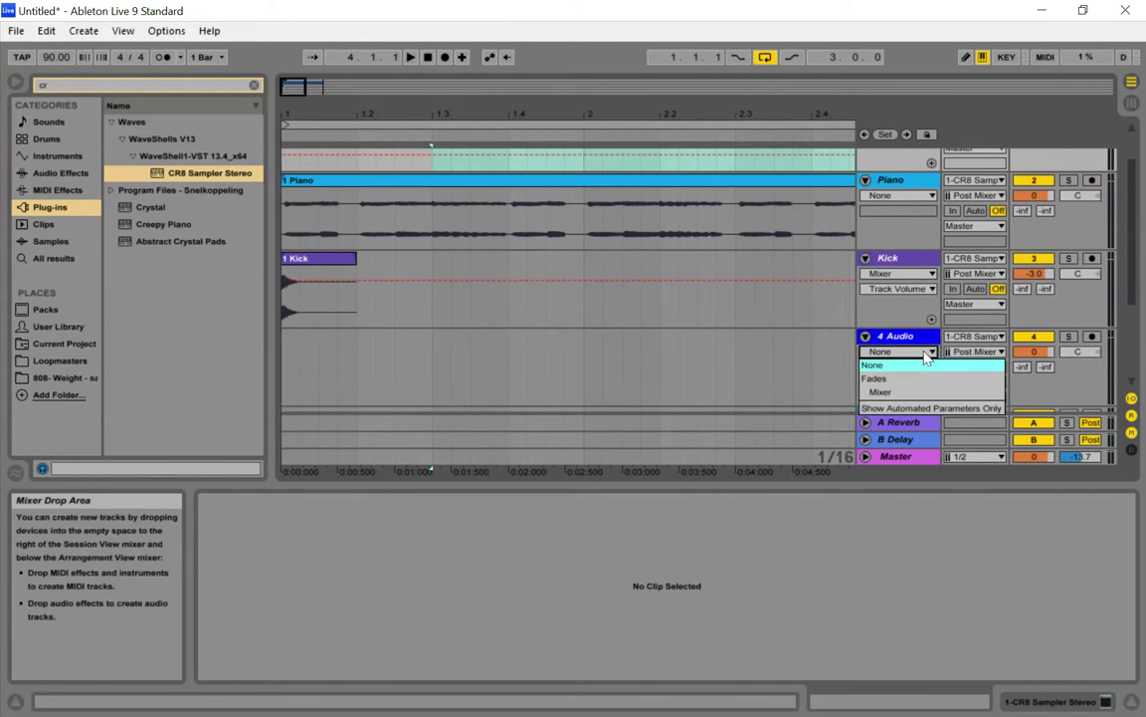
right_click(917, 337)
click(962, 408)
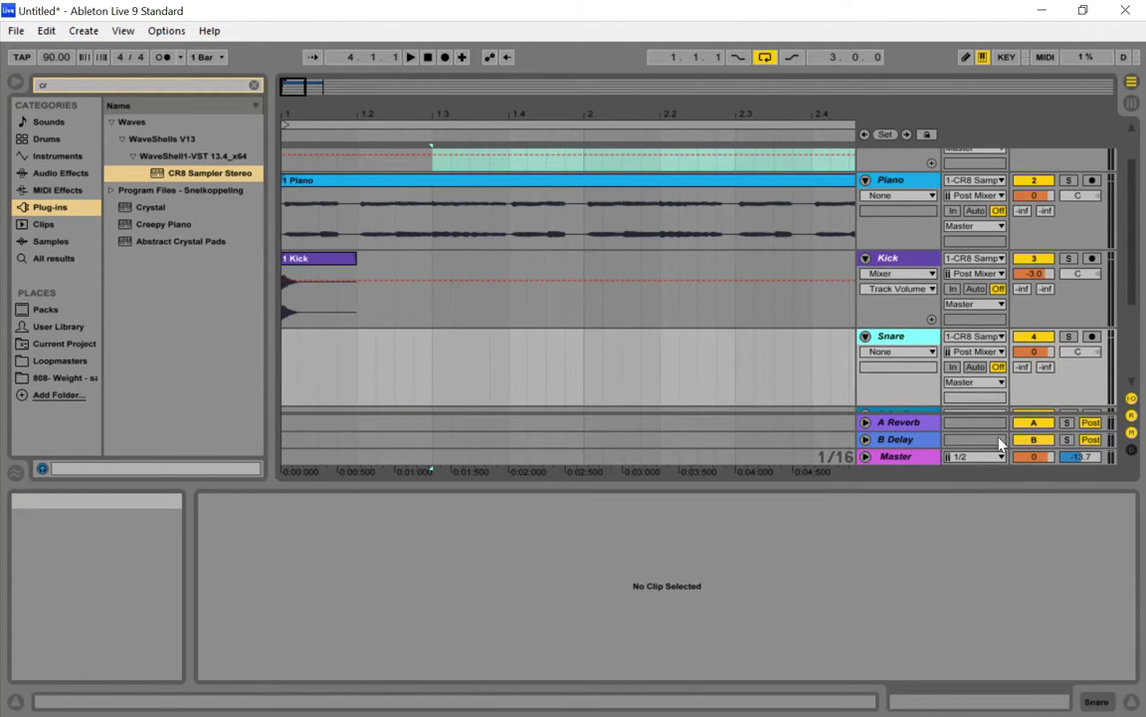
scroll(444, 207, up, 2)
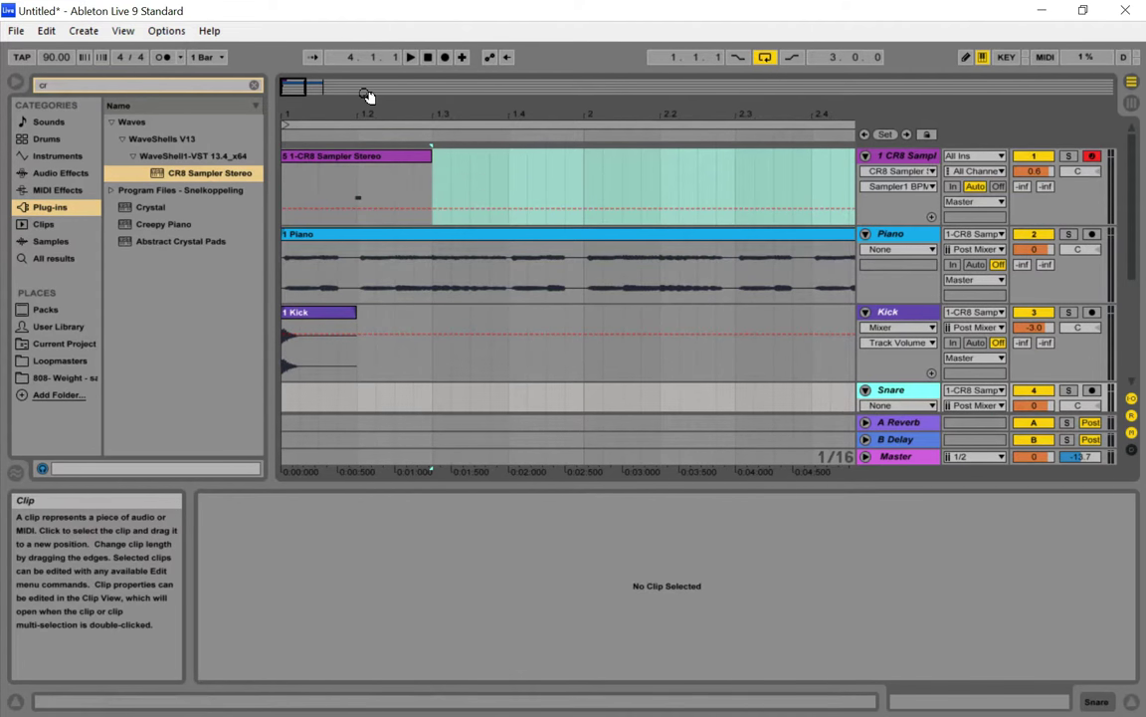
Arm the Snare audio track for recording in the Arrangement
key(Tab)
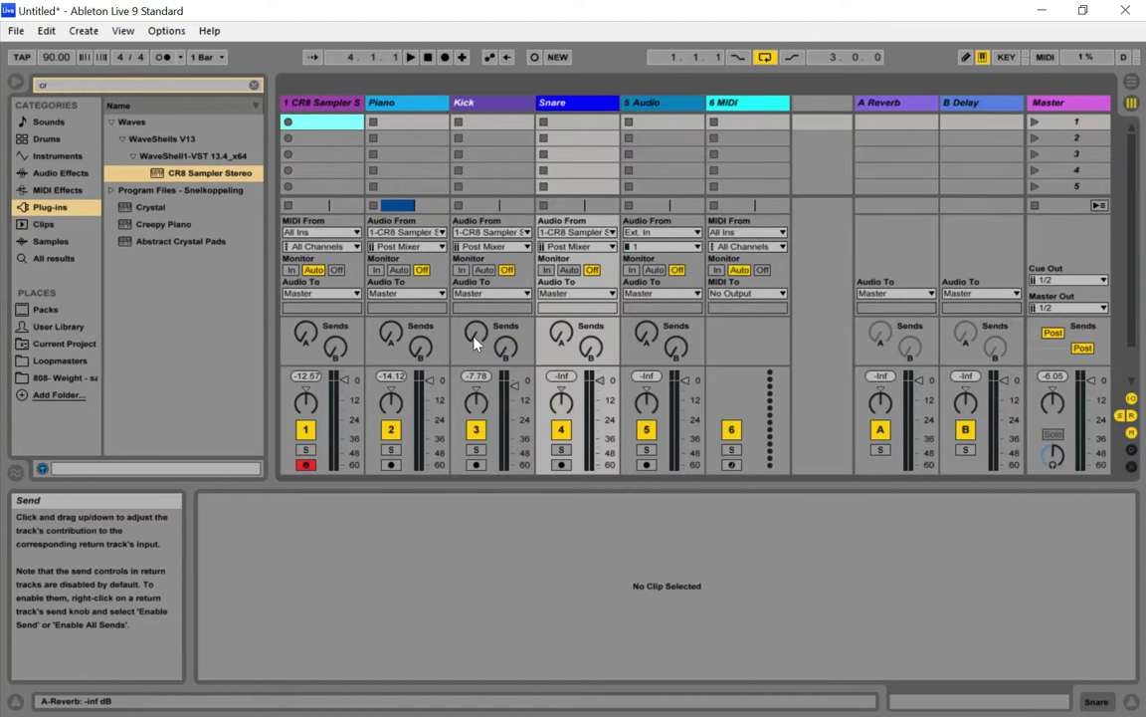
key(Tab)
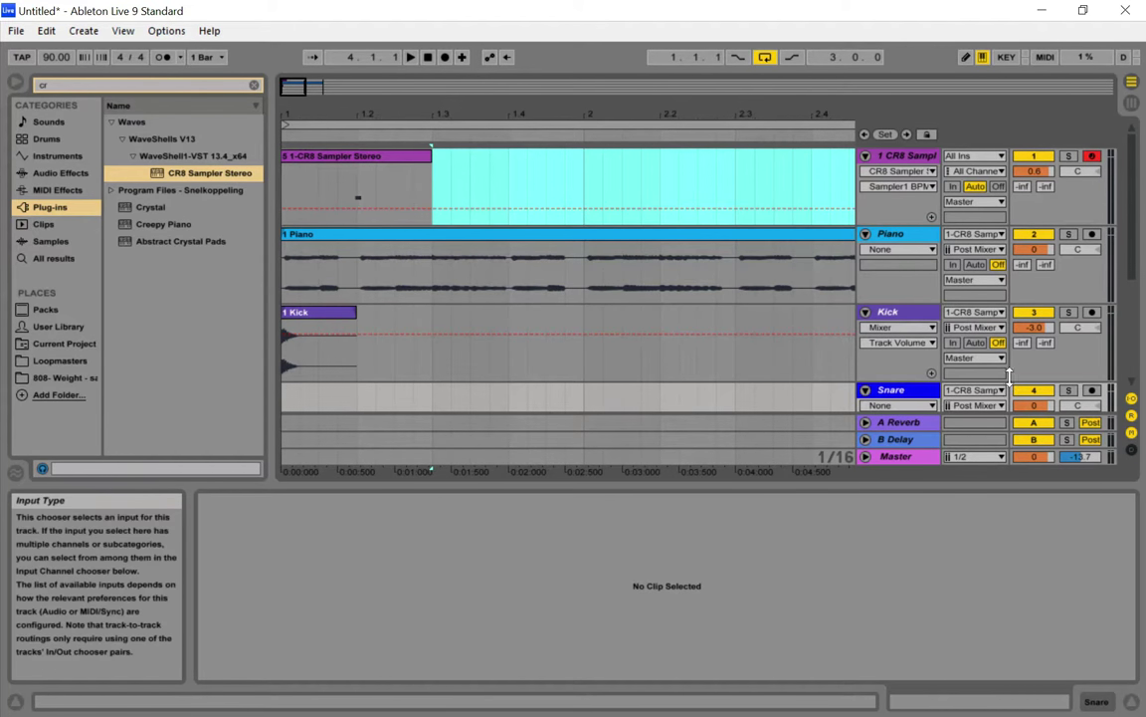
scroll(1025, 380, down, 1)
click(1092, 372)
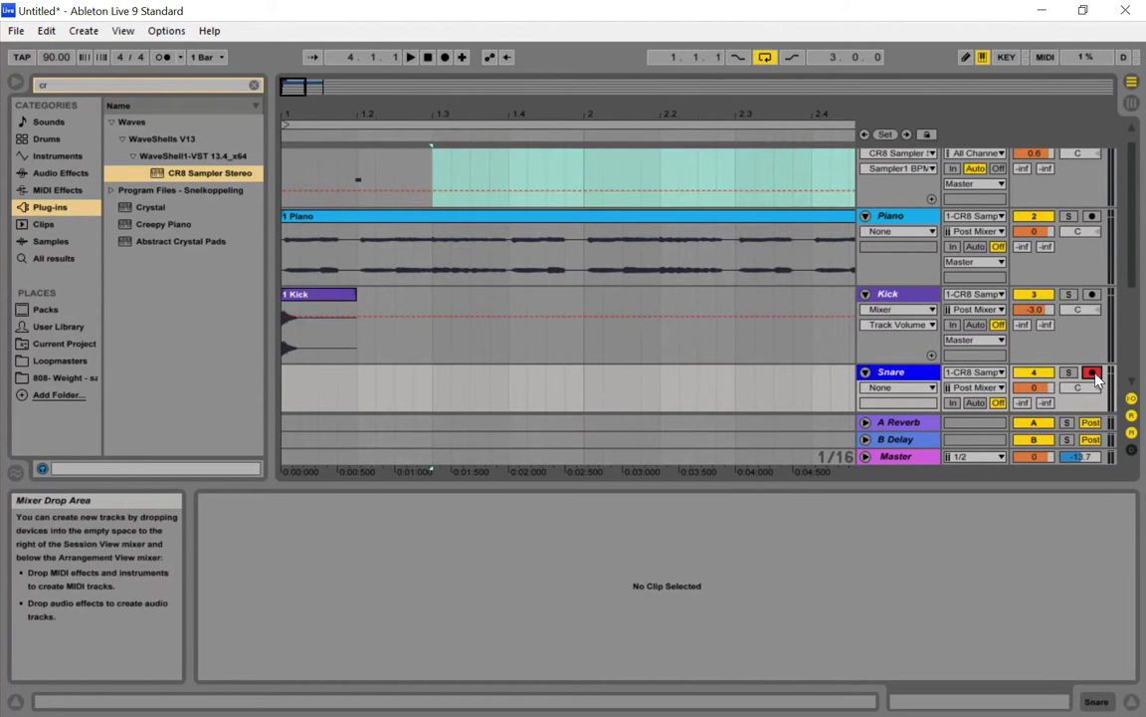
scroll(485, 198, up, 1)
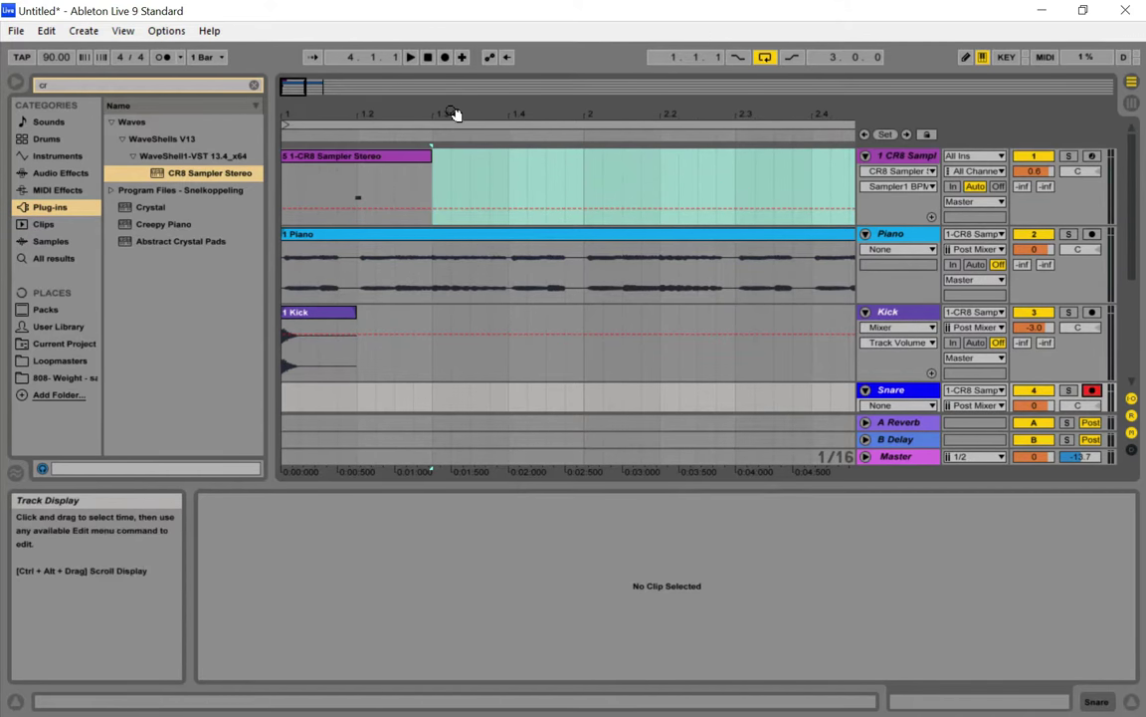
Record the CR8 Sampler snare hit as audio onto the Snare track, starting from 1.1.1
click(445, 58)
key(space)
click(468, 248)
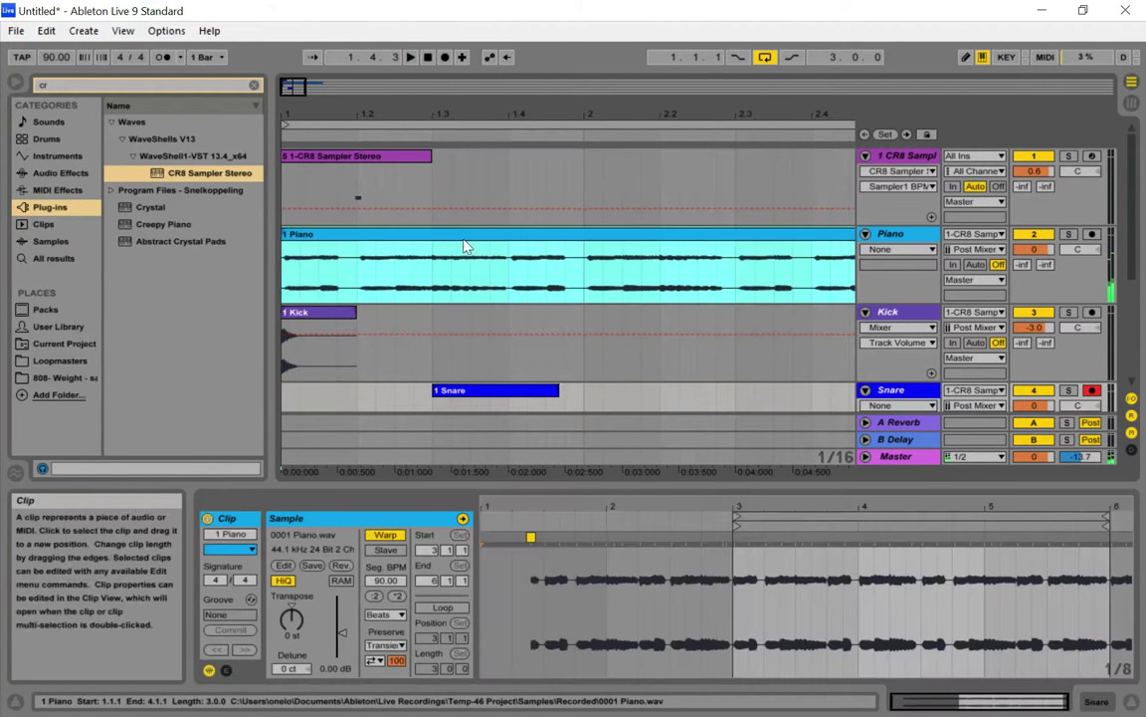
click(444, 57)
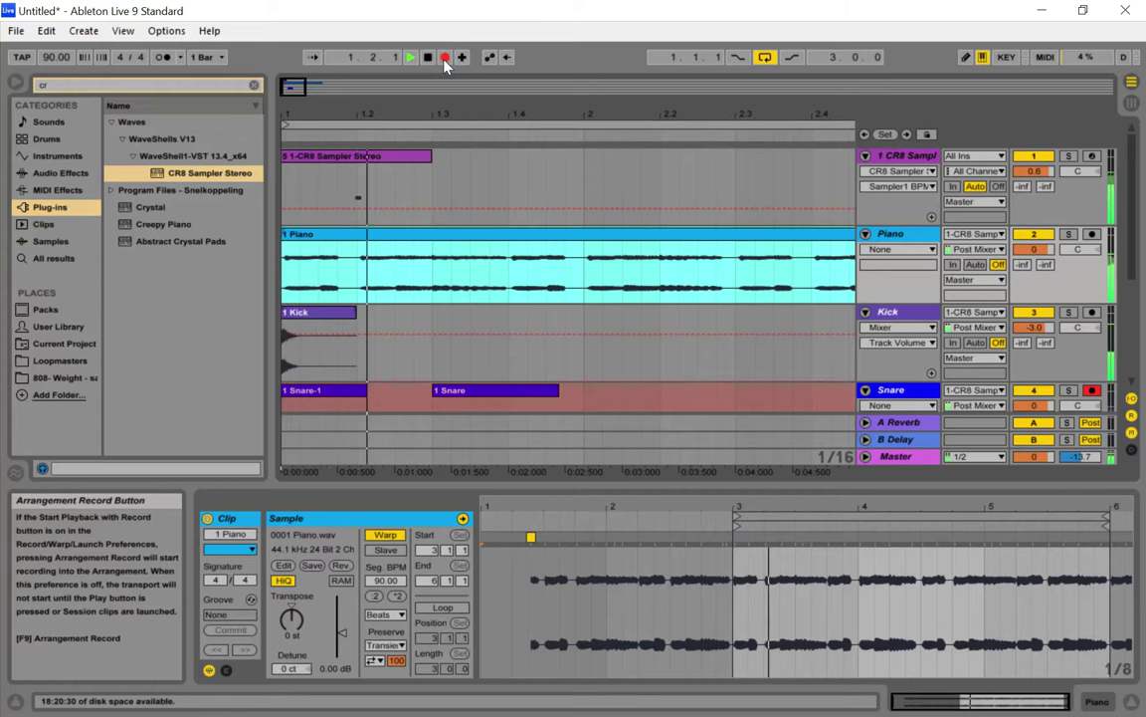
key(space)
scroll(442, 307, down, 1)
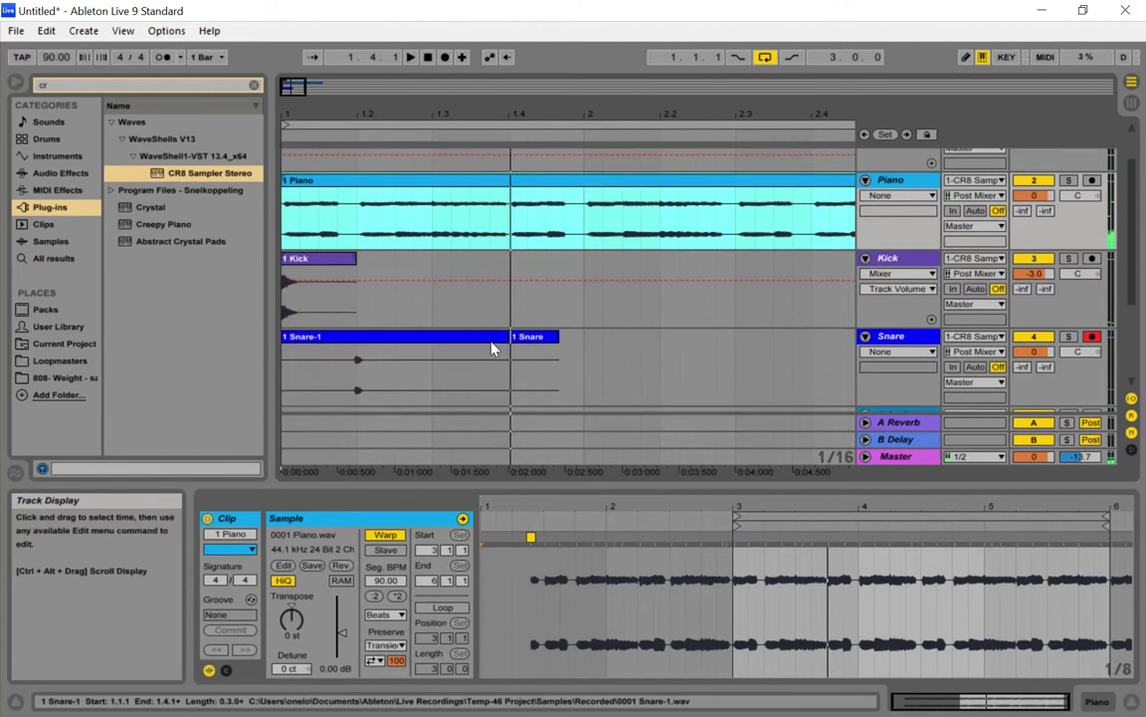
Mute the CR8 Sampler track and delete the Snare track's audio from 1.2.4 to 1.4.3
key(Tab)
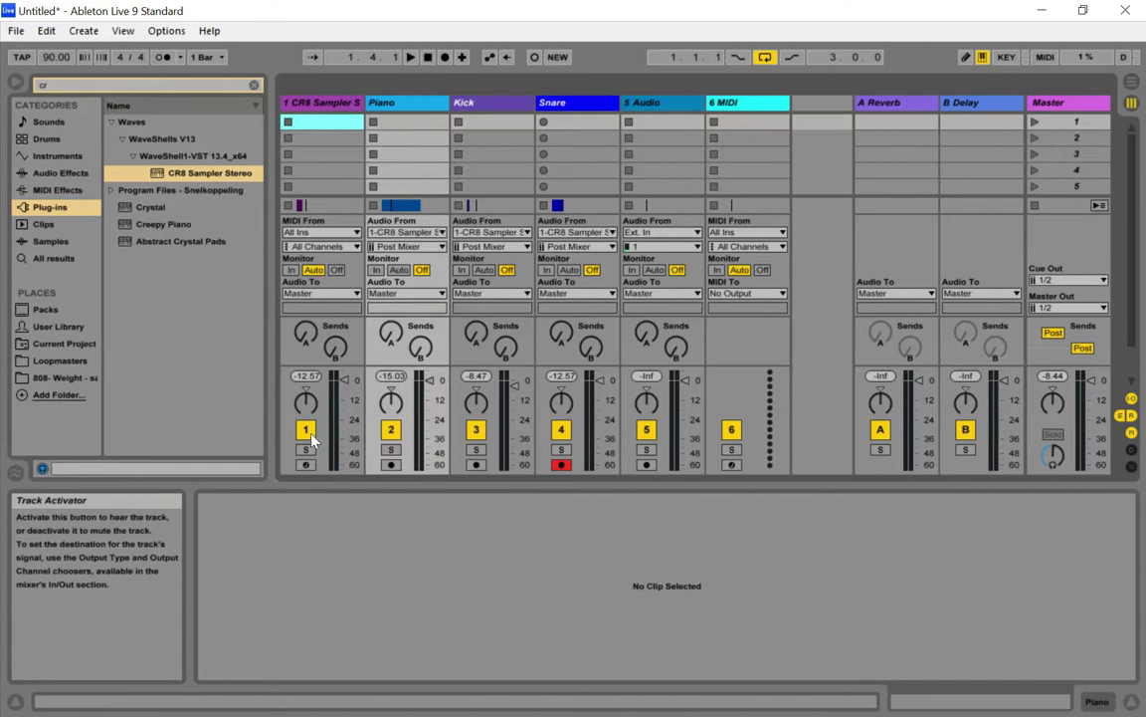
key(Tab)
drag(558, 352, 529, 356)
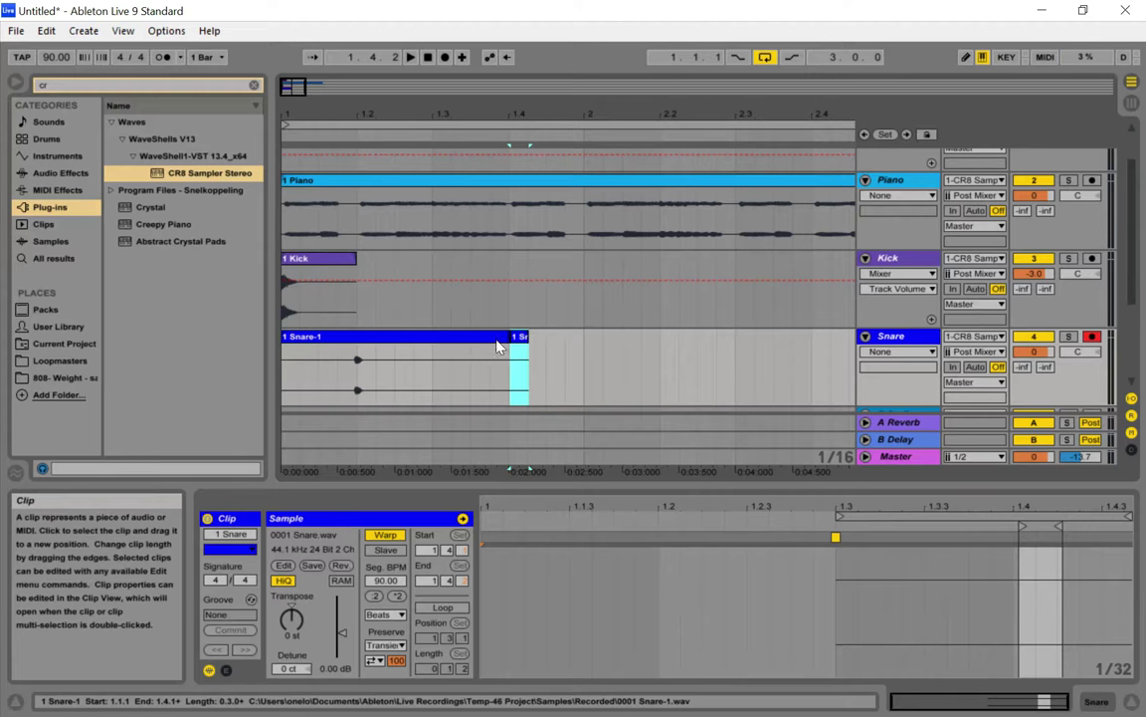
drag(418, 372, 550, 386)
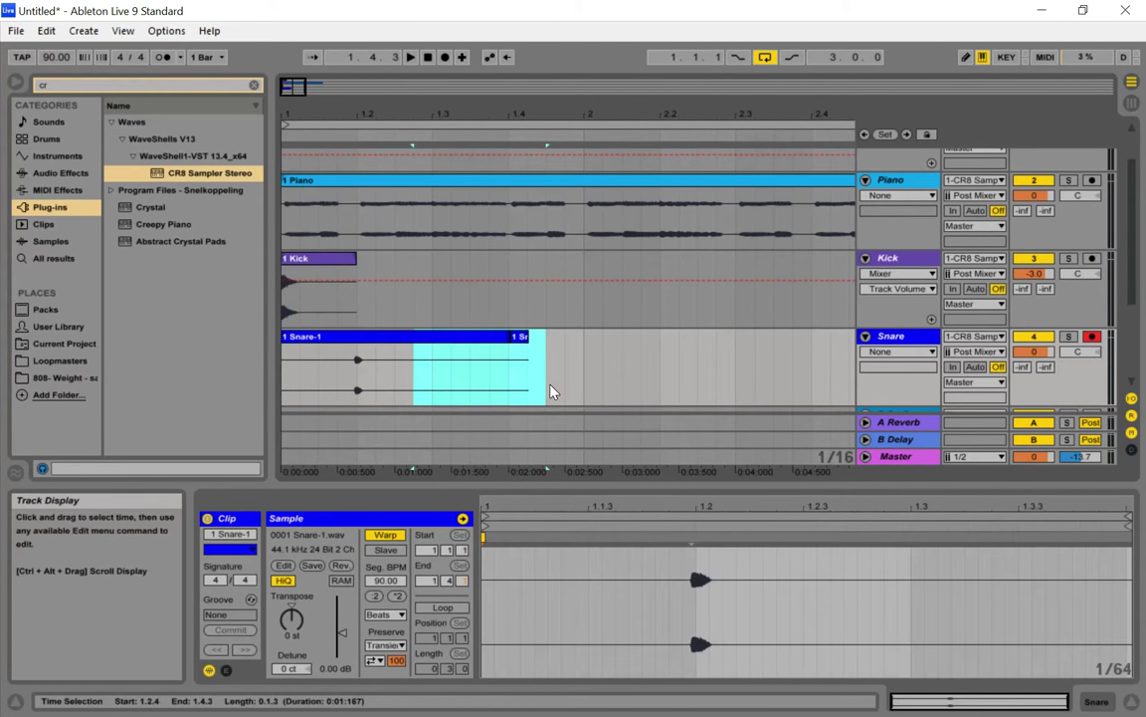
key(Delete)
Set the arrangement to a fixed 1/8 grid
right_click(550, 314)
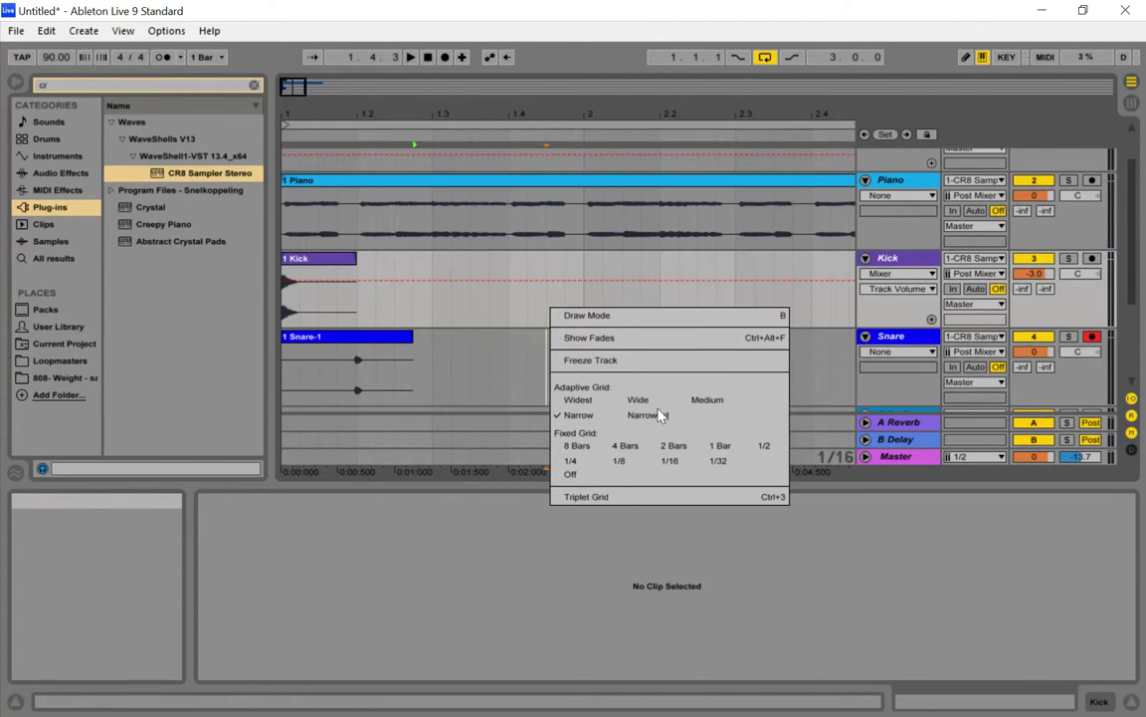
click(573, 461)
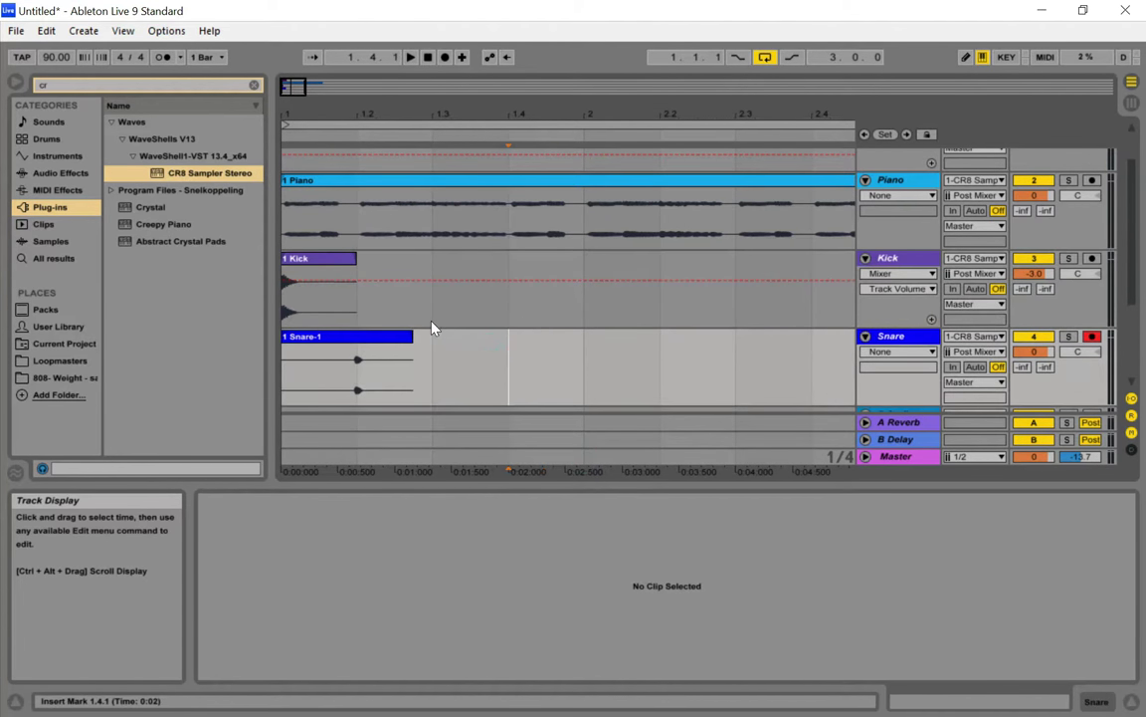
right_click(508, 329)
click(574, 479)
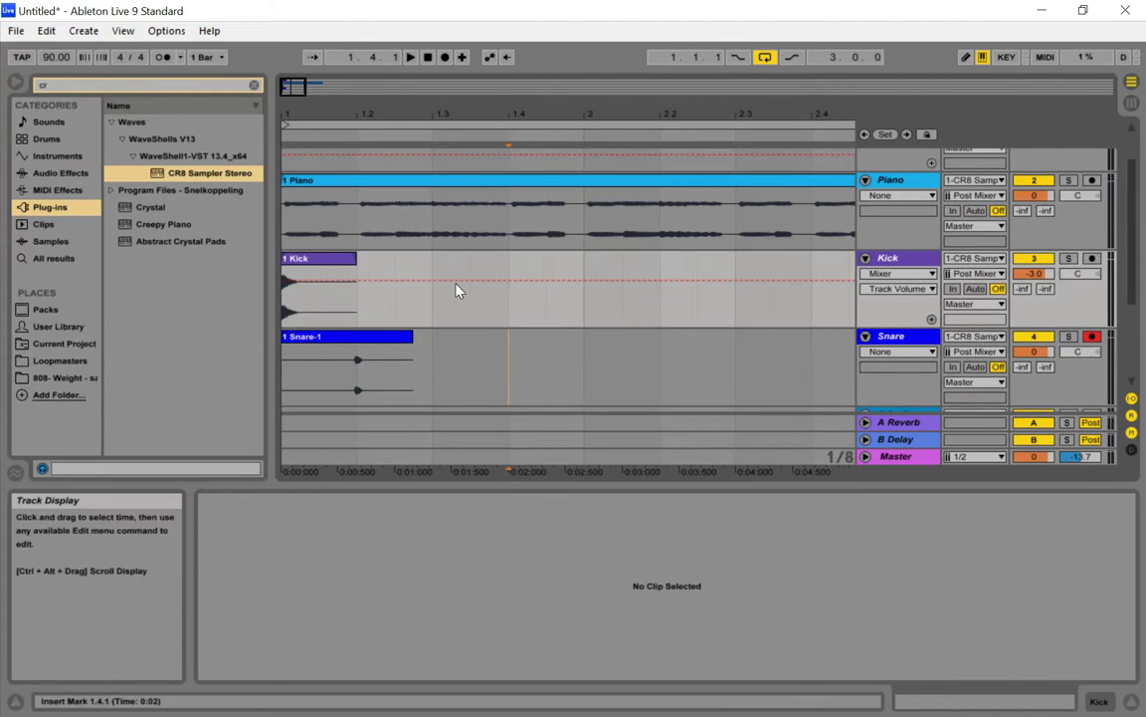
Trim the recorded snare clip so it starts at 1.2.1 and ends at 1.3.1
drag(407, 338, 396, 338)
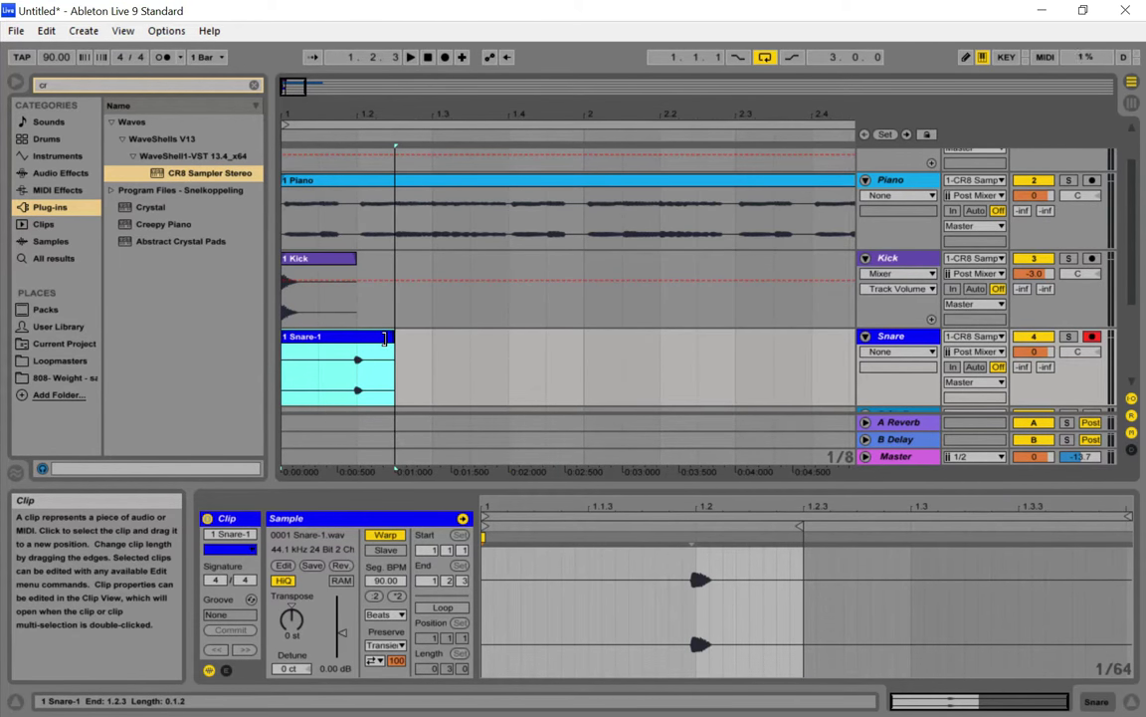
drag(386, 338, 432, 338)
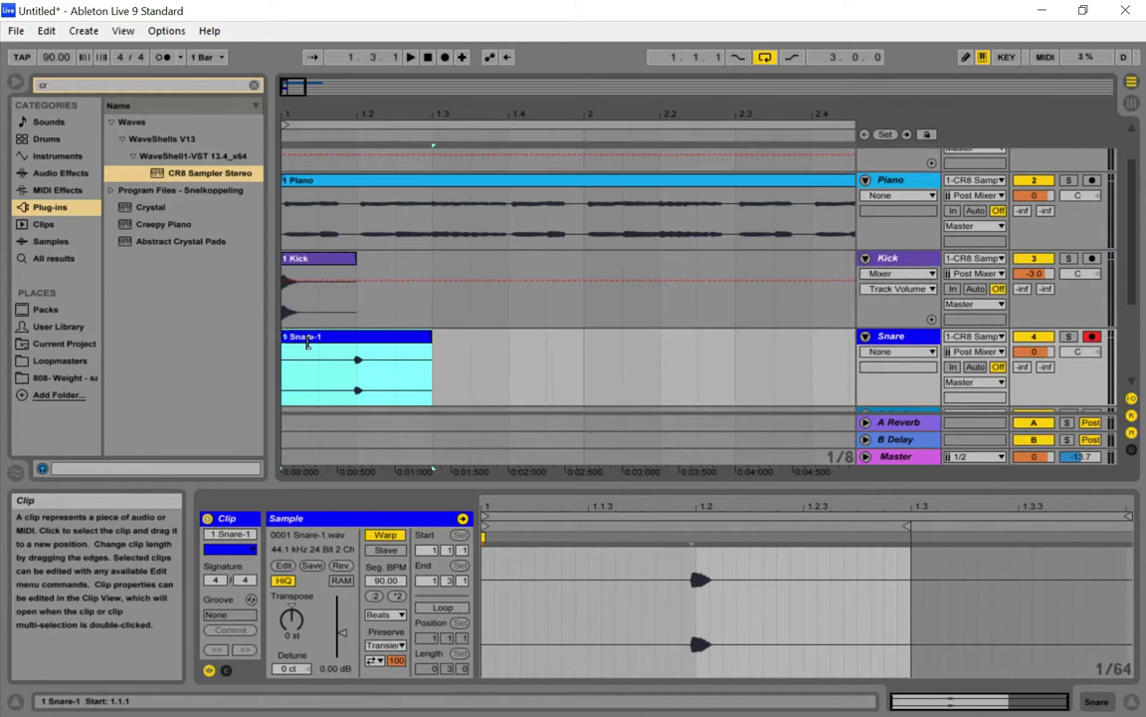
drag(308, 343, 355, 344)
Repeat the kick and snare pattern from 1.1.1 to 1.3.1 until it fills the three-bar loop, playing it back
drag(432, 348, 268, 288)
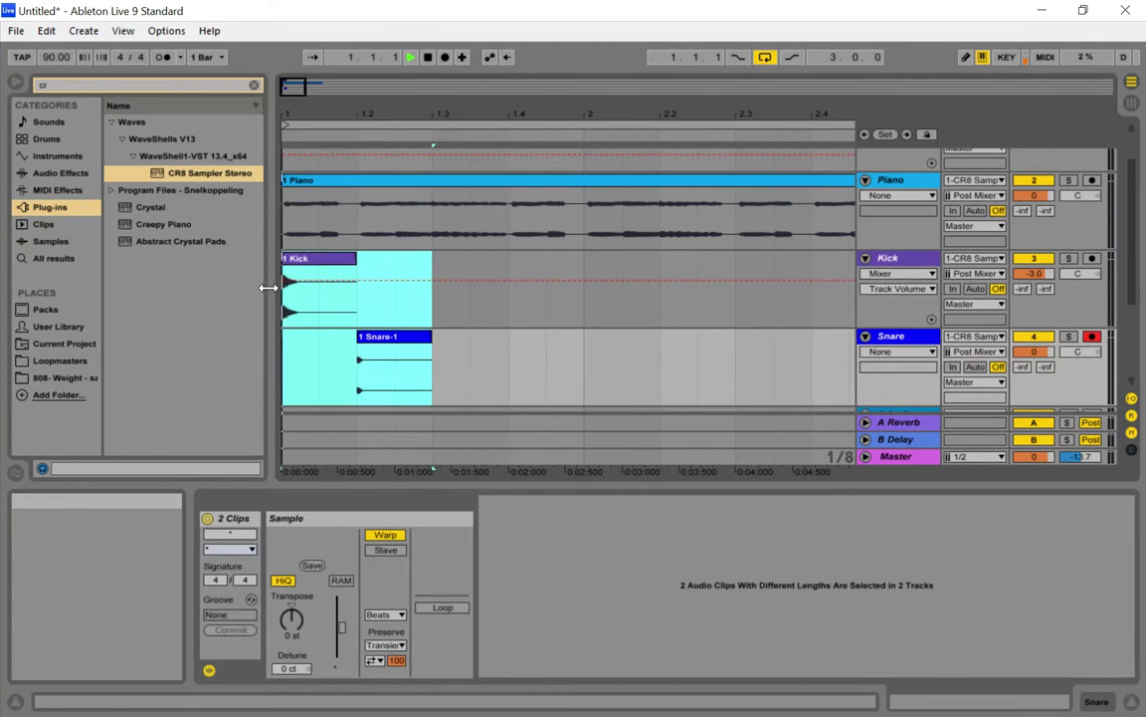
key(ctrl+d)
key(ctrl+d)
key(ctrl+d)
key(ctrl+d)
key(ctrl+d)
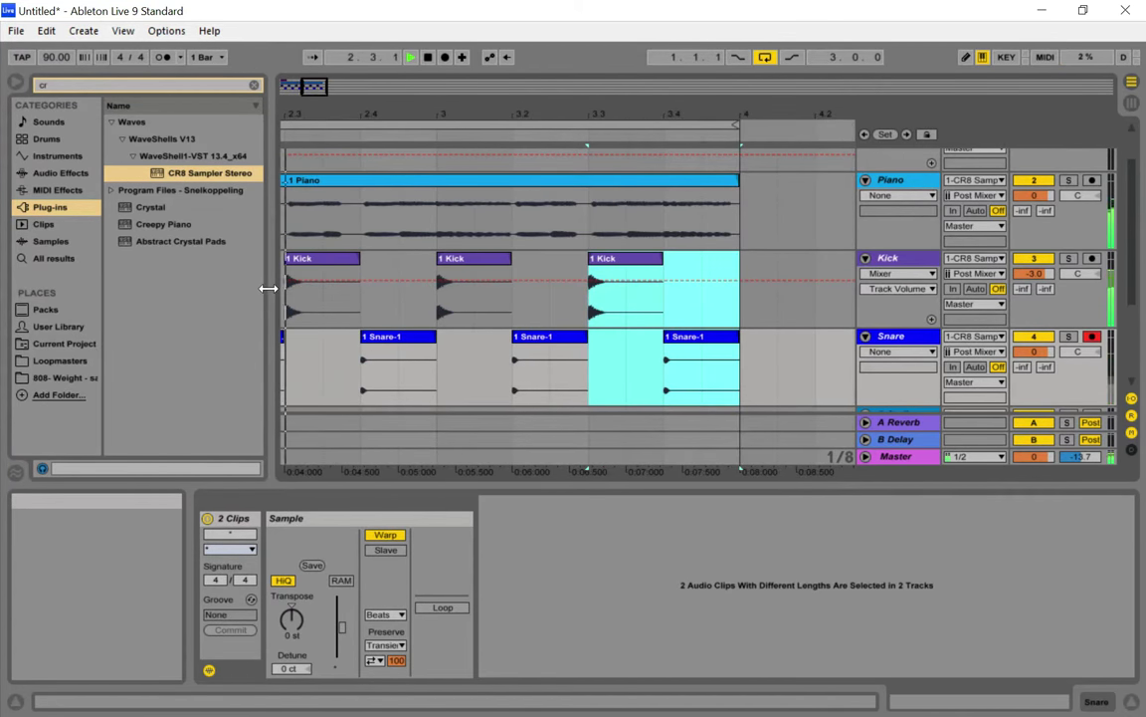
key(Tab)
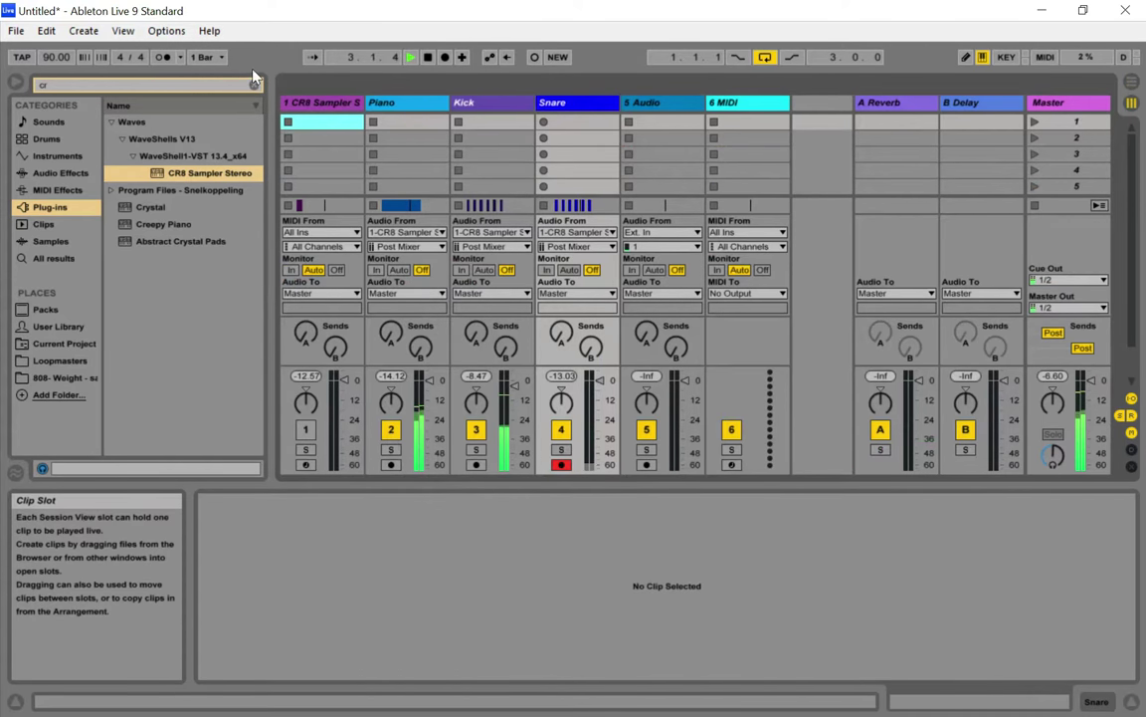
key(Tab)
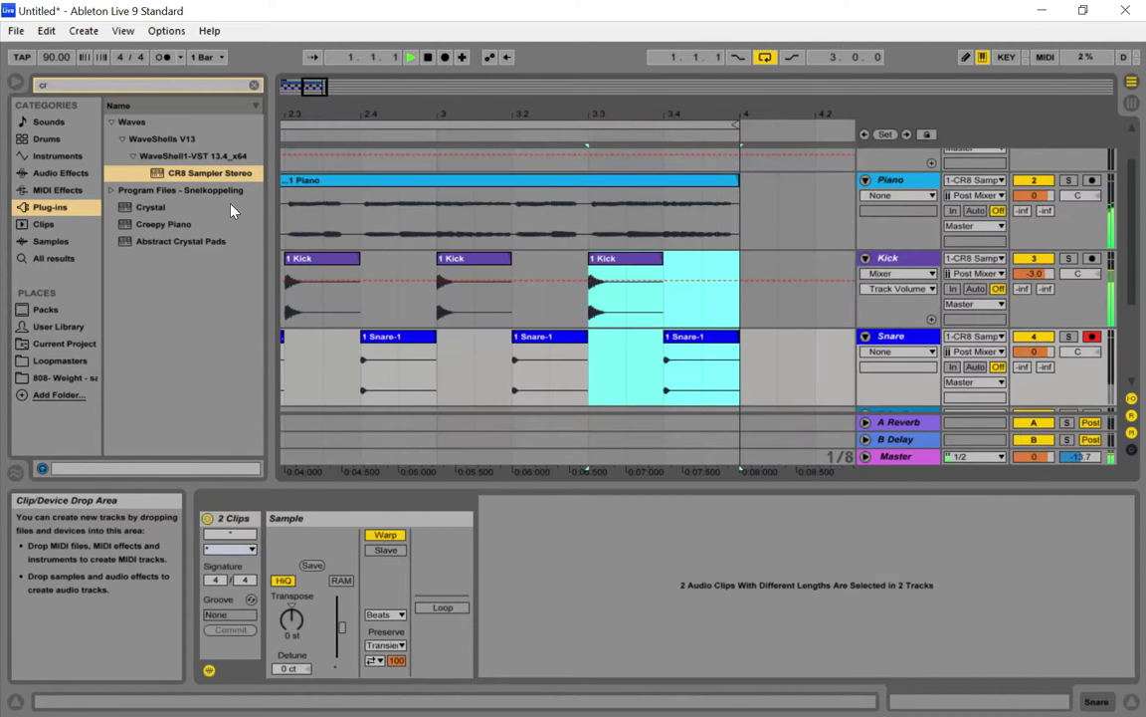
Shorten the kick at 1.3.1 to an eighth note and duplicate it to 1.3.3
mouse_move(294, 87)
mouse_down()
mouse_move(295, 98)
mouse_move(289, 86)
mouse_up()
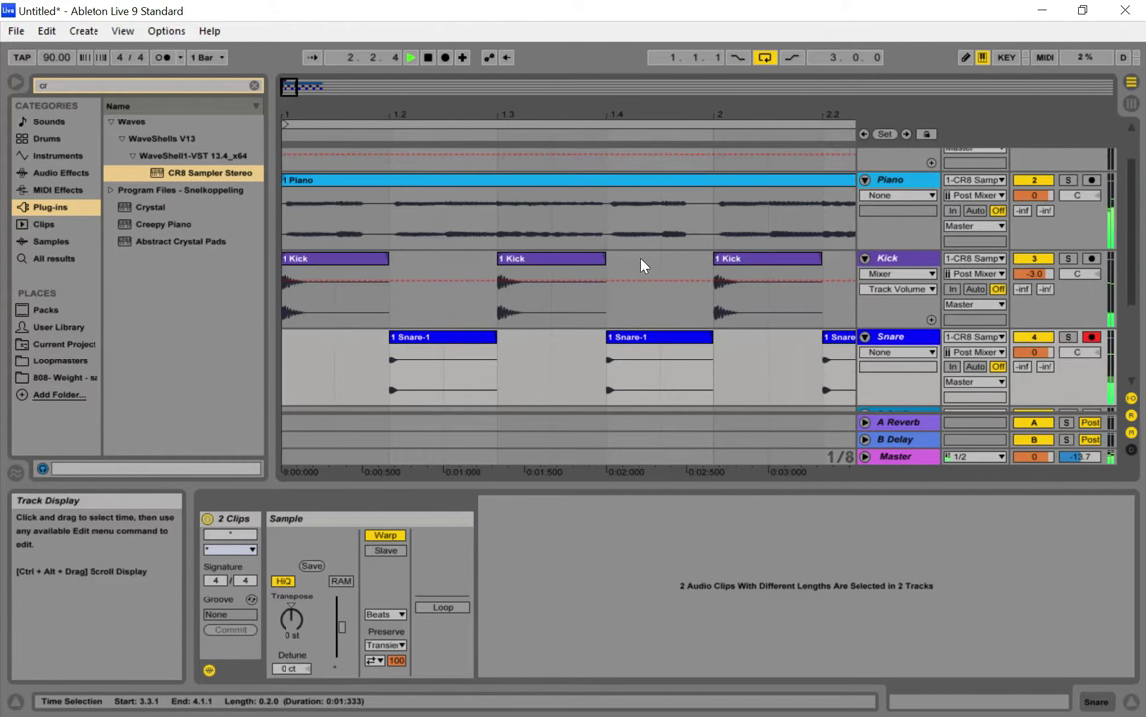
drag(605, 264, 550, 264)
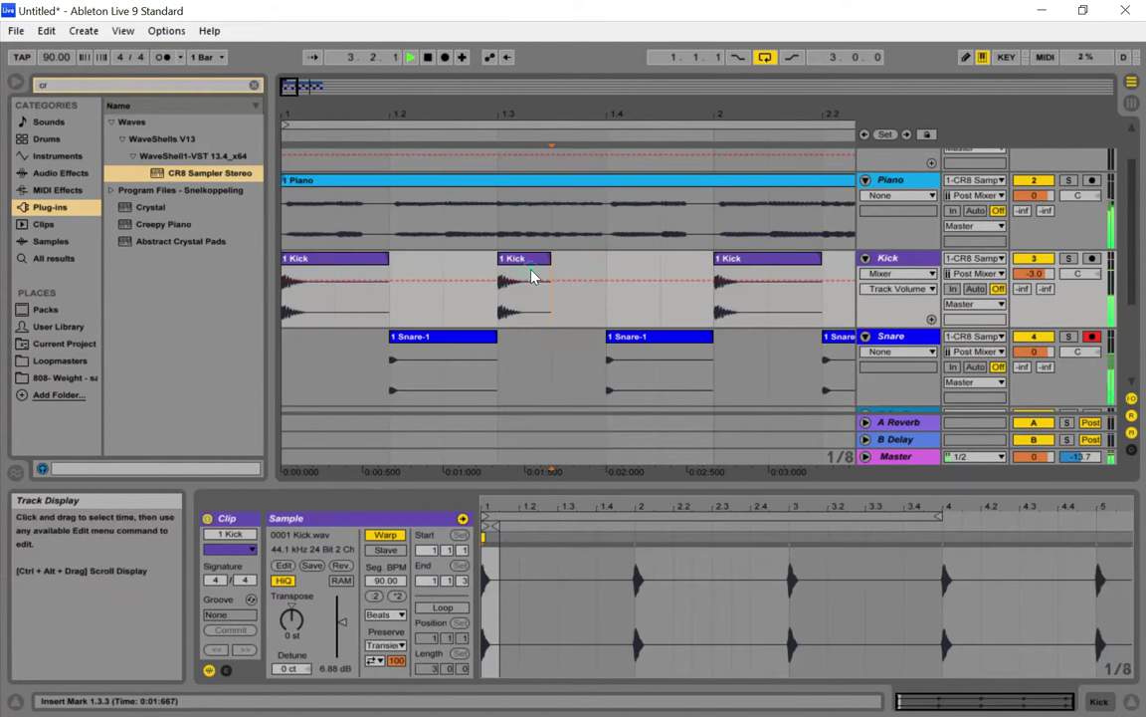
click(533, 267)
key(ctrl+d)
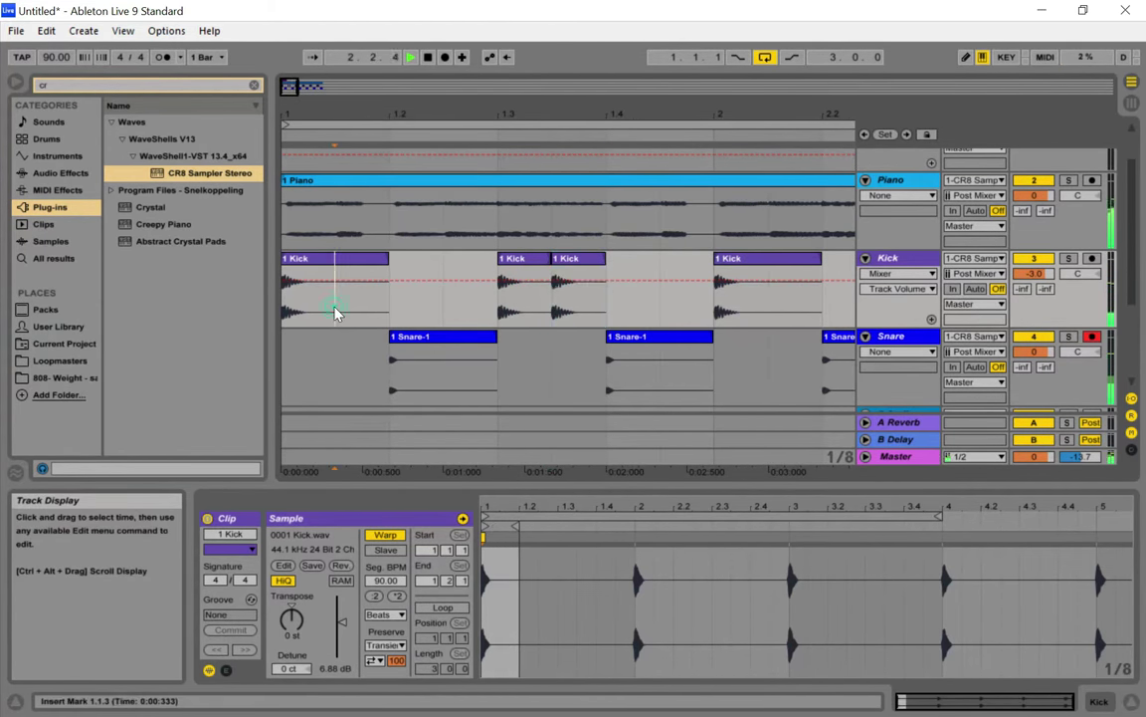
Copy the first eighth note of the kick at 1.1.1 and paste it at 1.2.3
drag(336, 314, 285, 314)
right_click(304, 262)
click(342, 283)
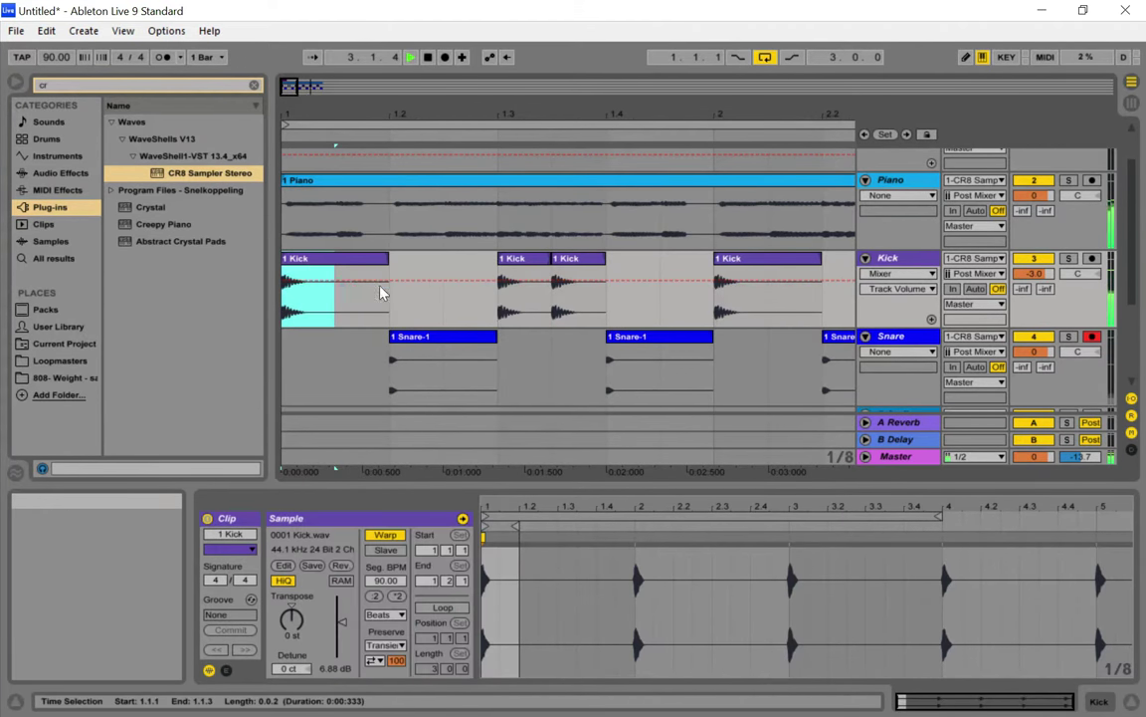
right_click(442, 297)
click(478, 332)
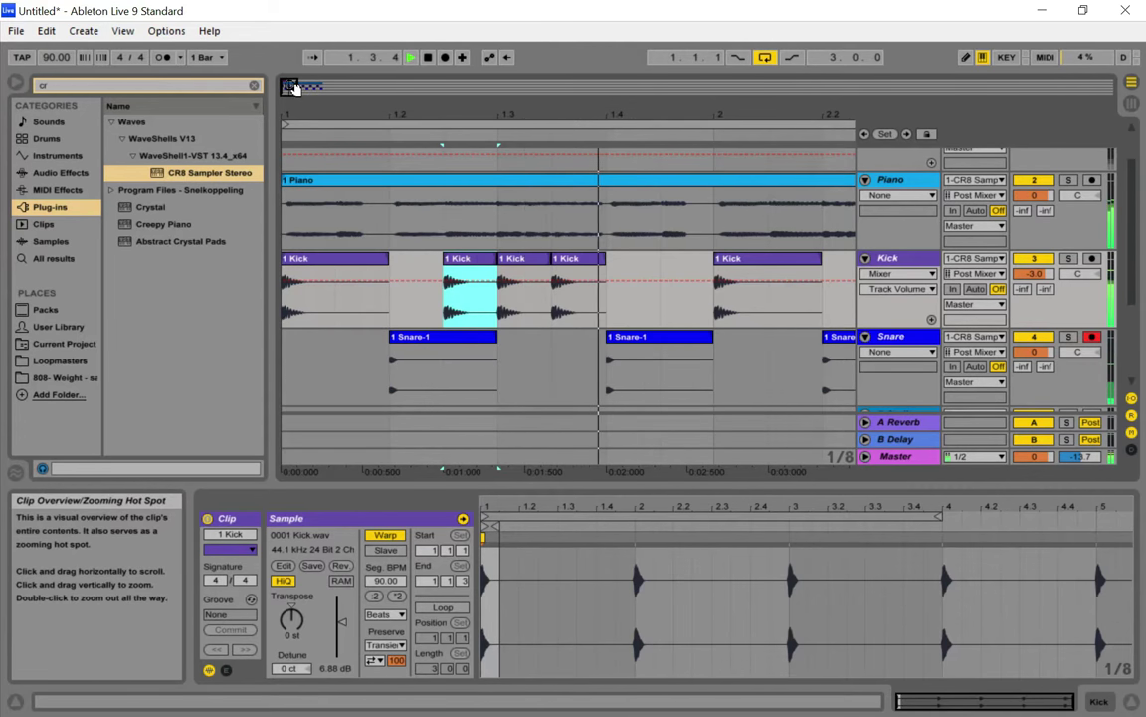
Shorten the kick at 2.1.1 to an eighth note, try a duplicate at 2.1.3 and undo that duplicate
drag(292, 91, 295, 91)
drag(660, 263, 618, 263)
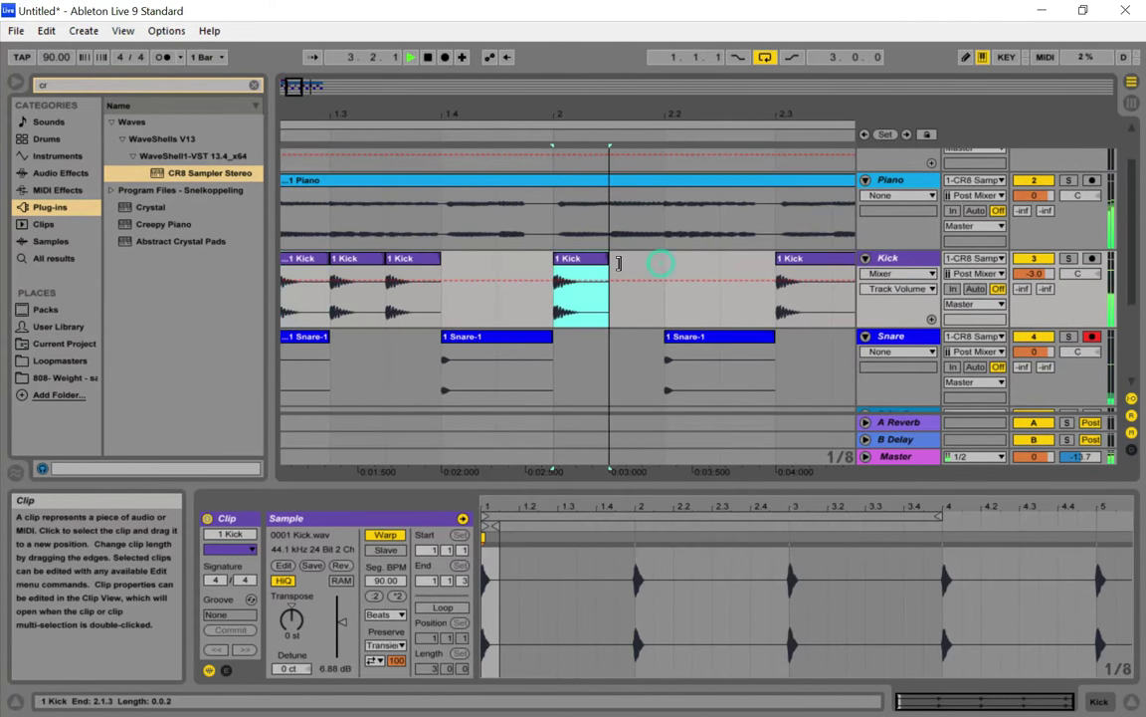
key(ctrl+d)
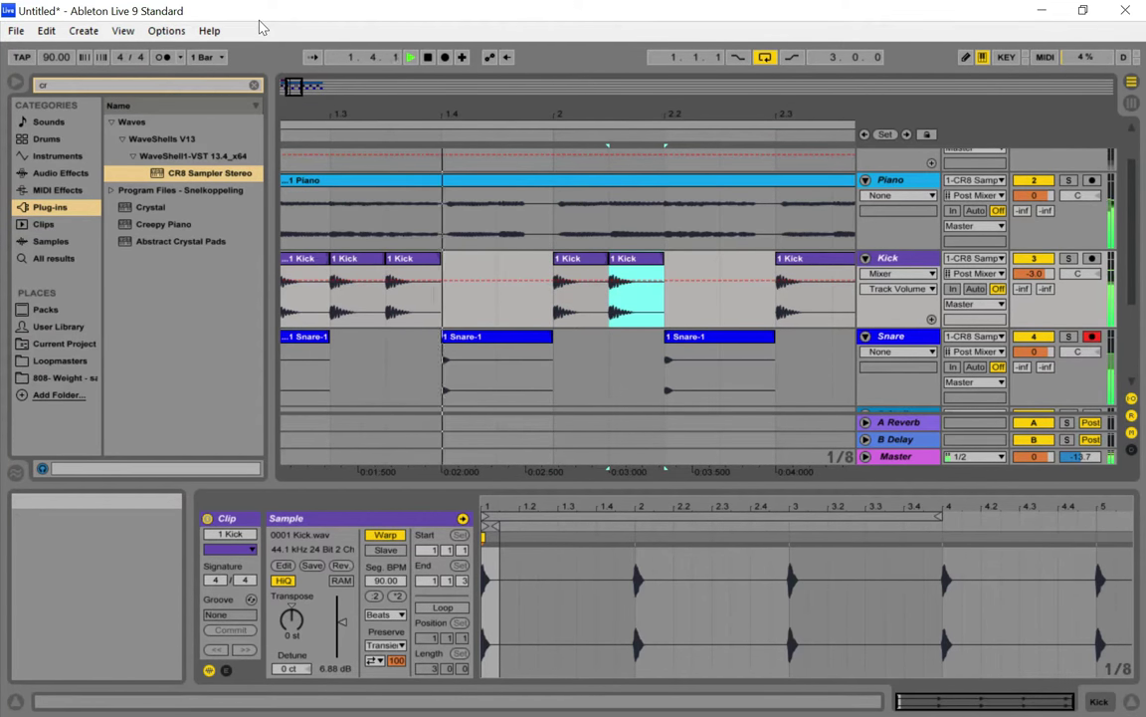
key(ctrl+z)
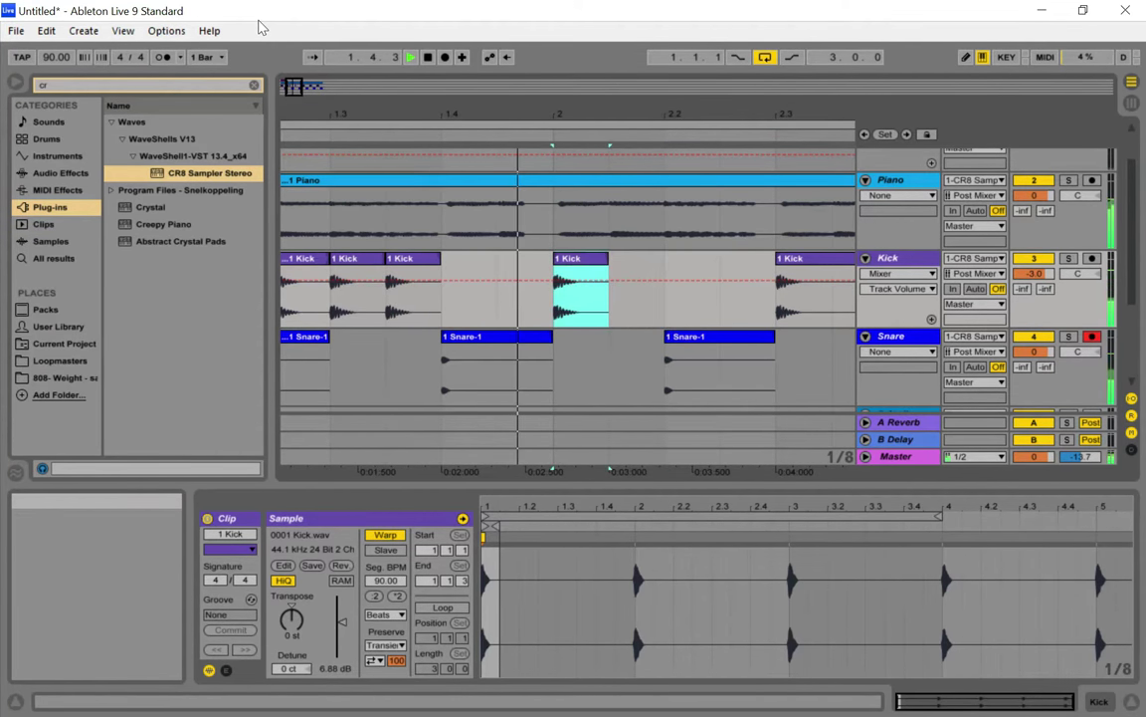
Duplicate the shortened kick at 2.1.1 to the eighth note just before 2.3, keeping the kick on 2.3
click(291, 89)
drag(291, 90, 300, 93)
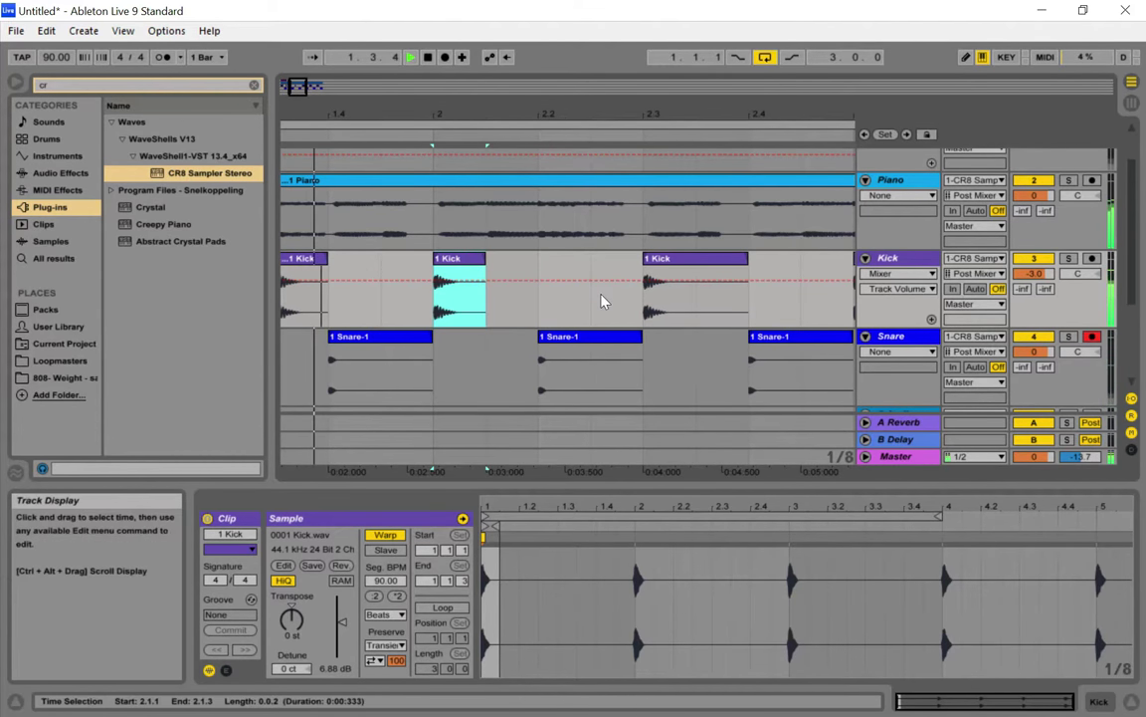
click(575, 301)
drag(590, 298, 441, 290)
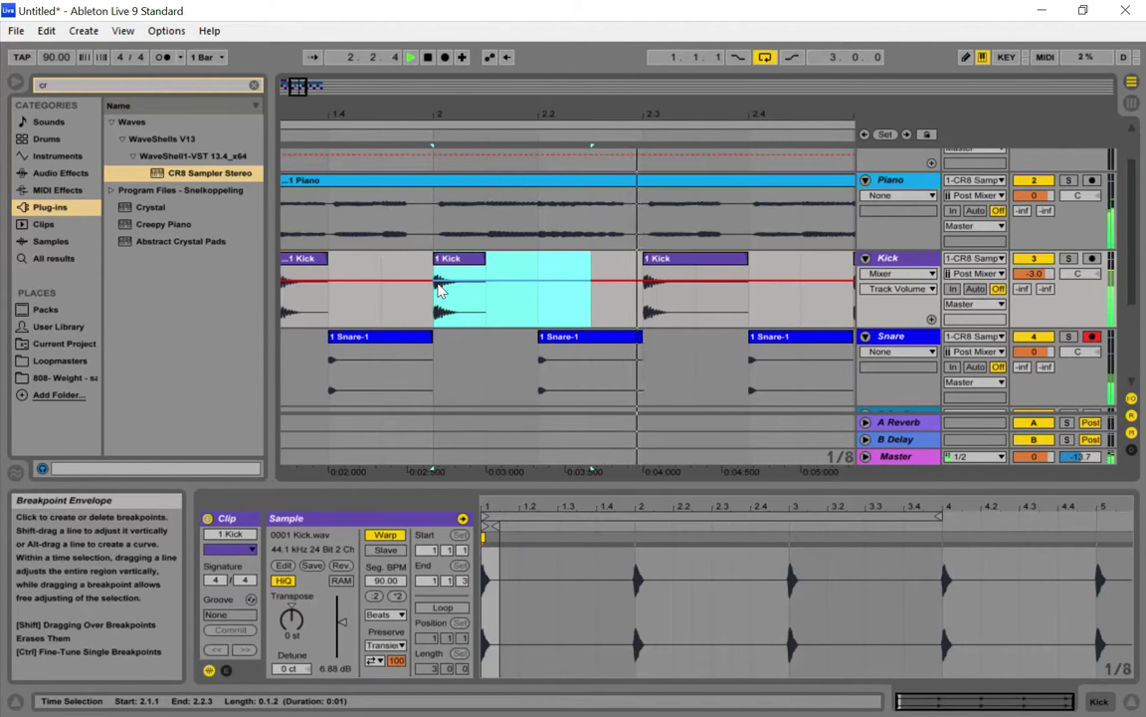
key(ctrl+d)
drag(295, 84, 309, 85)
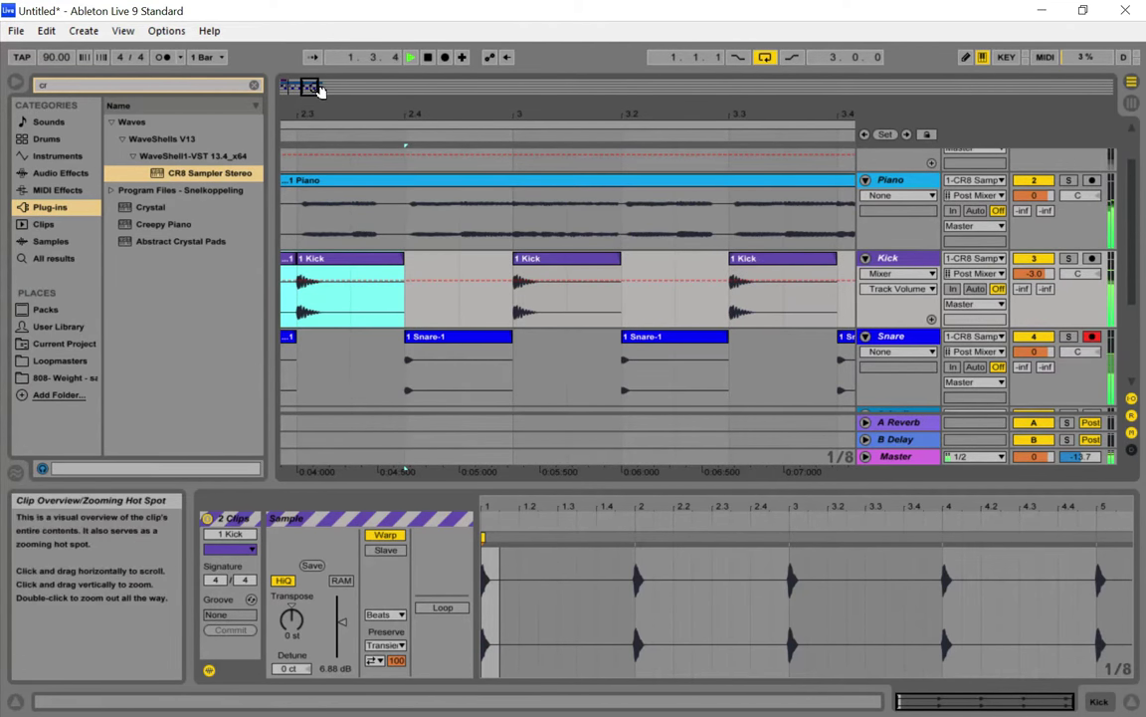
drag(313, 90, 316, 87)
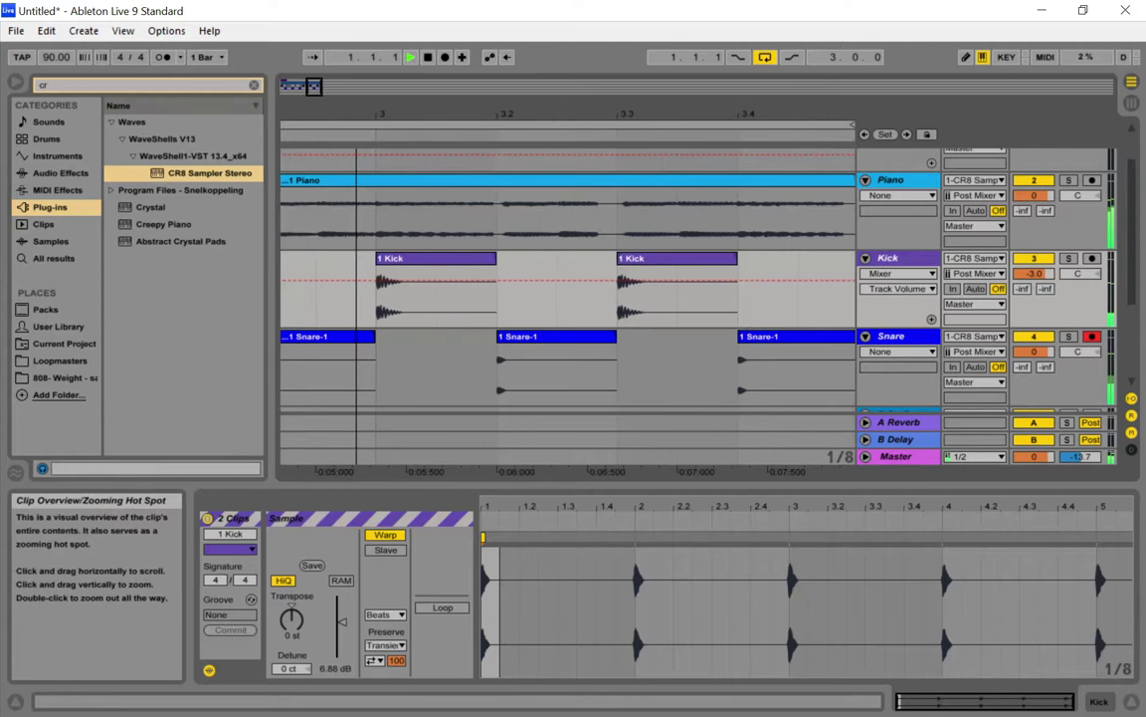
drag(290, 85, 308, 87)
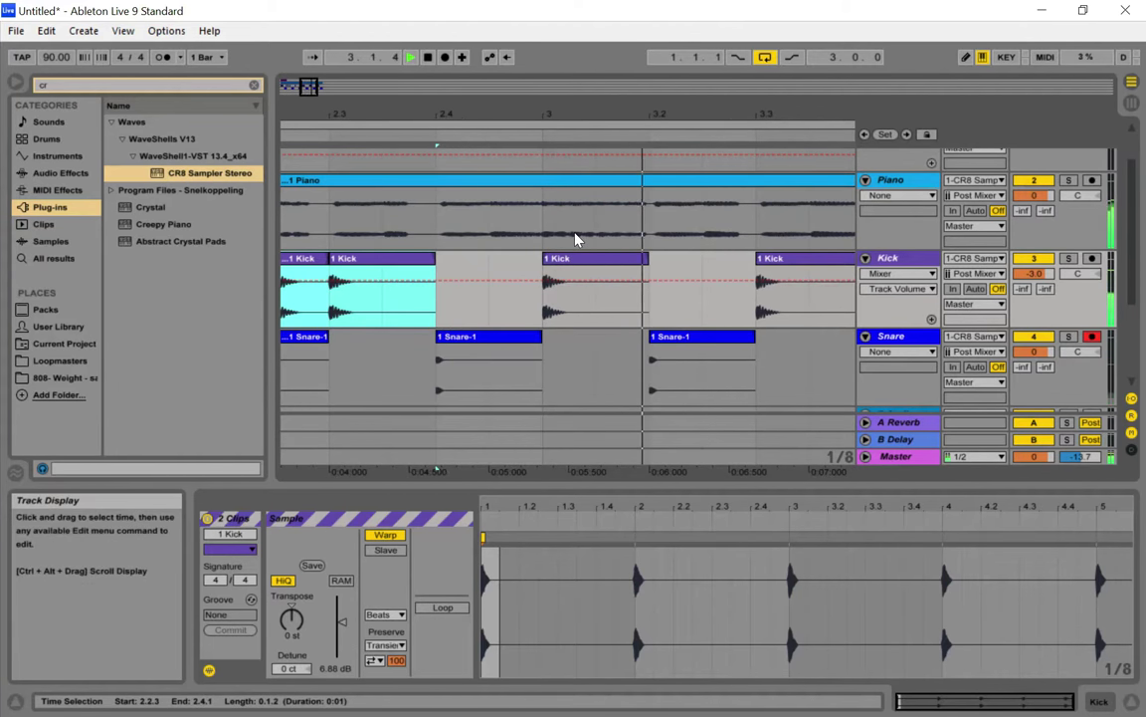
click(489, 314)
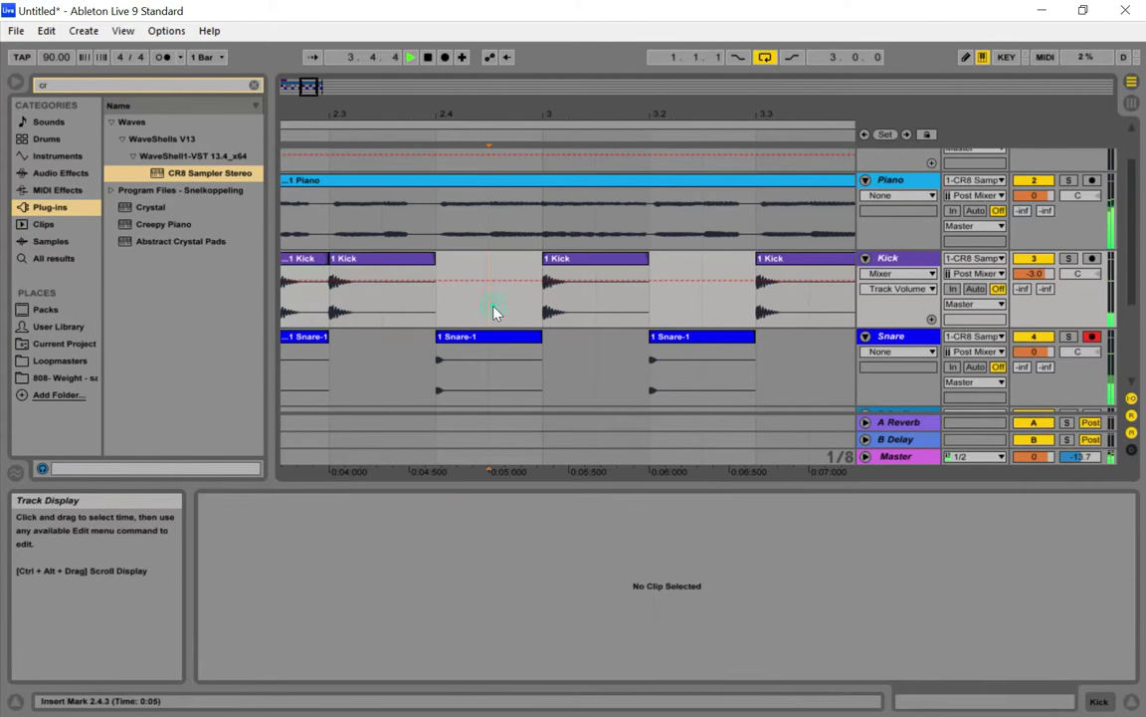
right_click(487, 314)
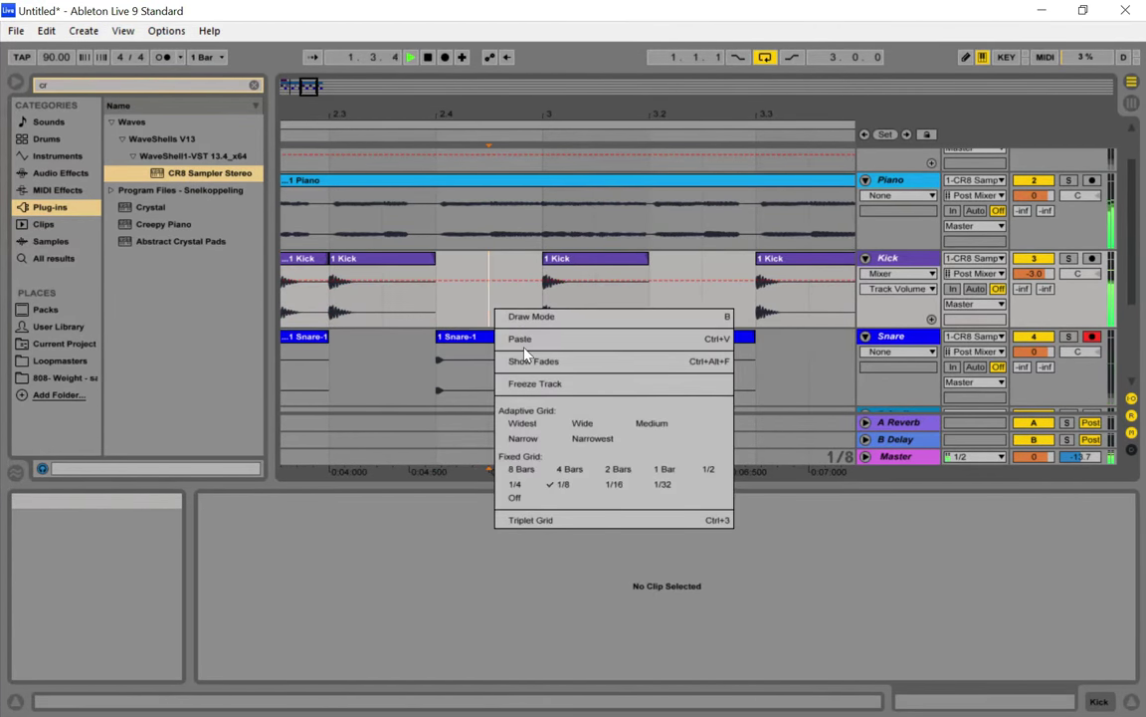
click(527, 338)
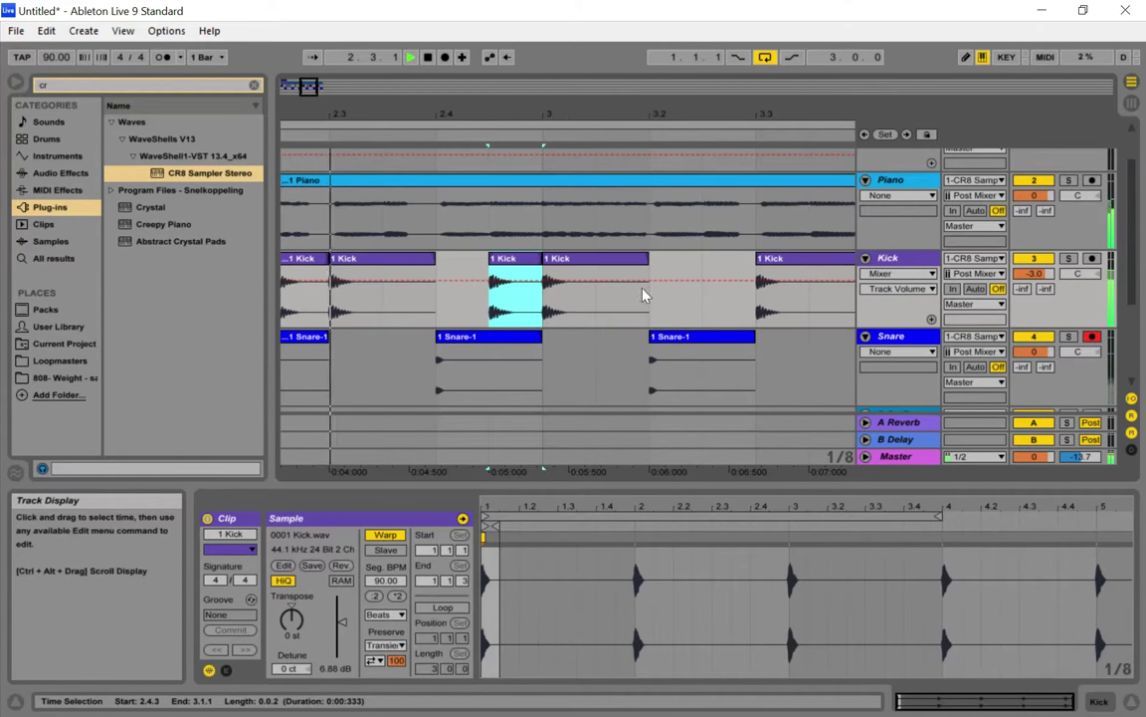
drag(648, 259, 601, 271)
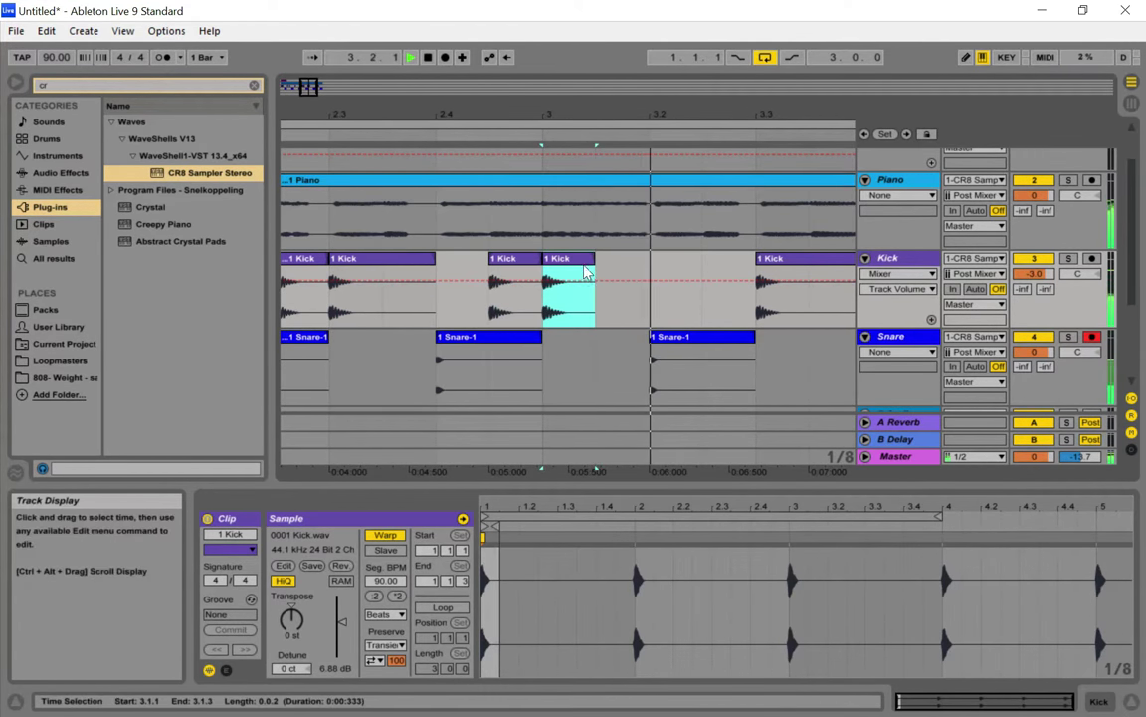
key(ctrl+d)
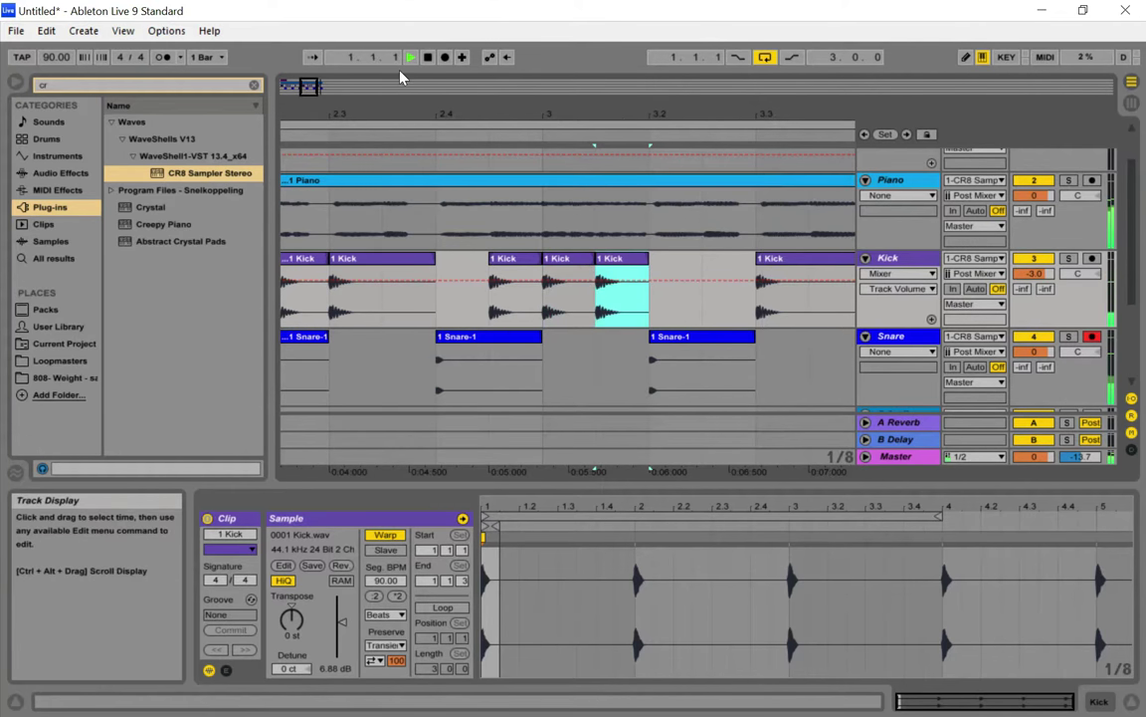
key(ctrl+z)
key(ctrl+z)
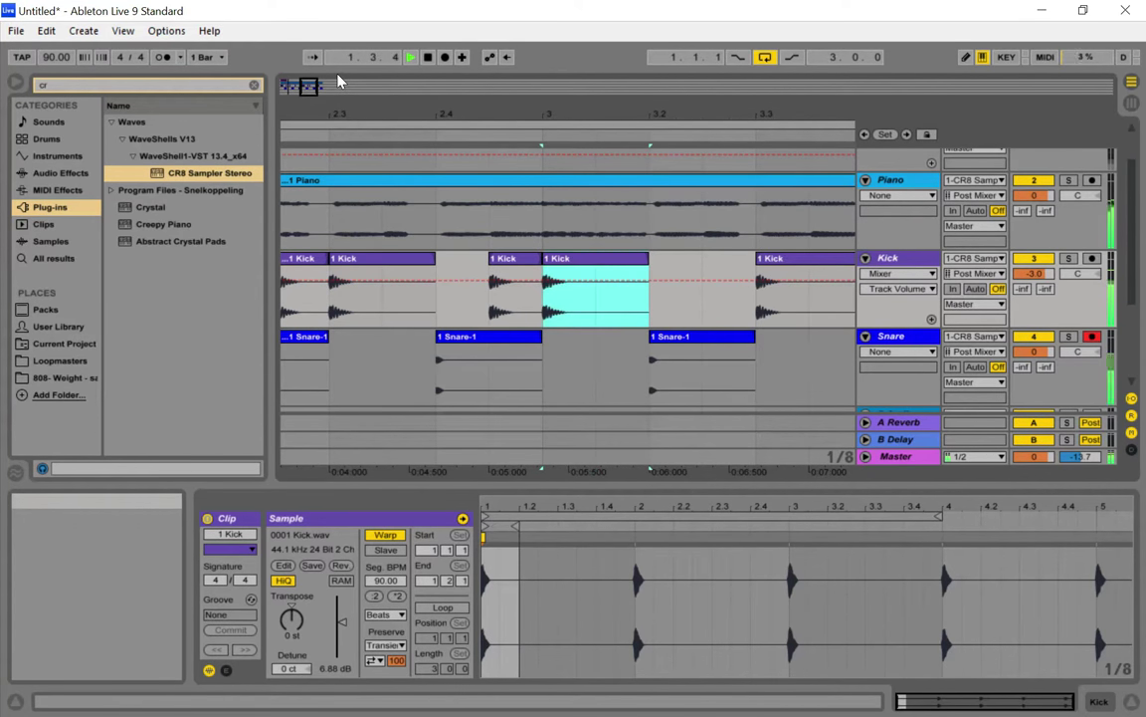
key(ctrl+z)
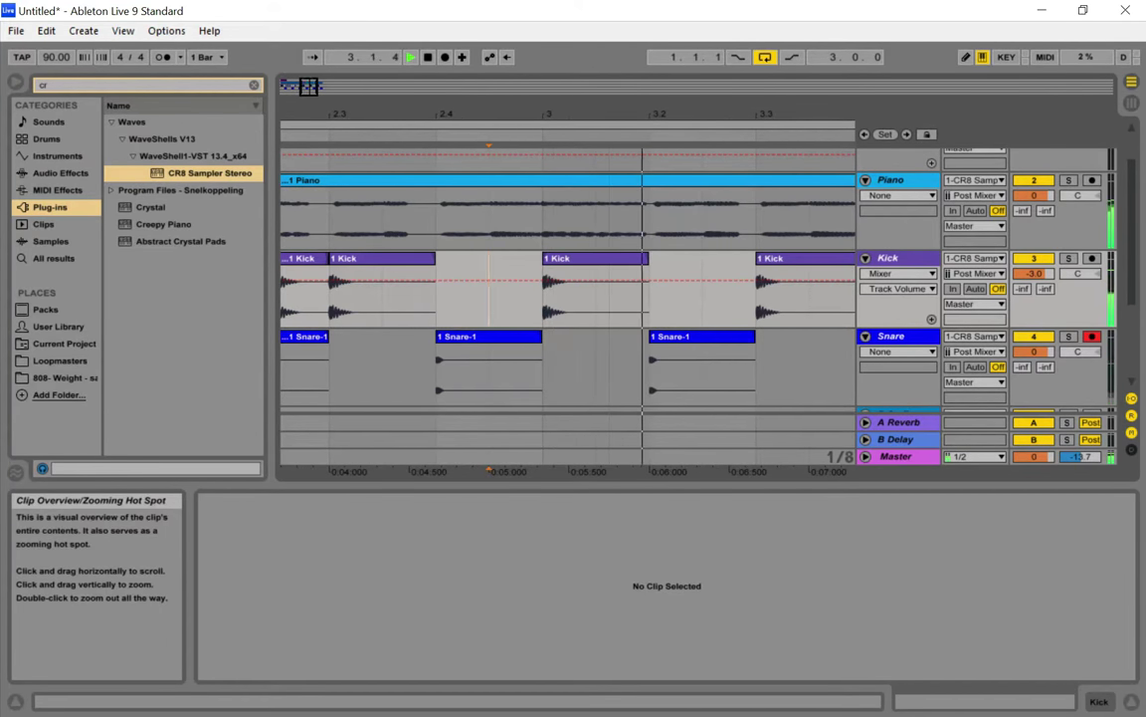
Paste the eighth-note kick at 3.2.3, shorten the kick at 3.3.1 to an eighth note and duplicate it to 3.3.3
right_click(448, 310)
click(499, 336)
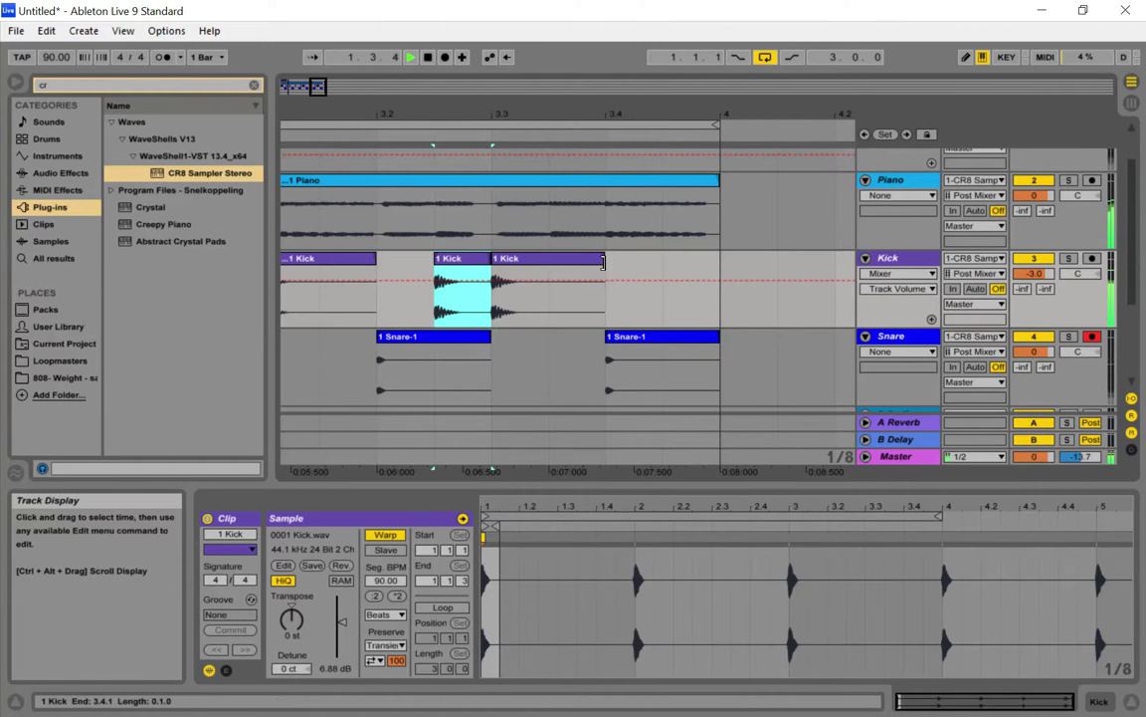
key(ctrl+d)
key(ctrl+d)
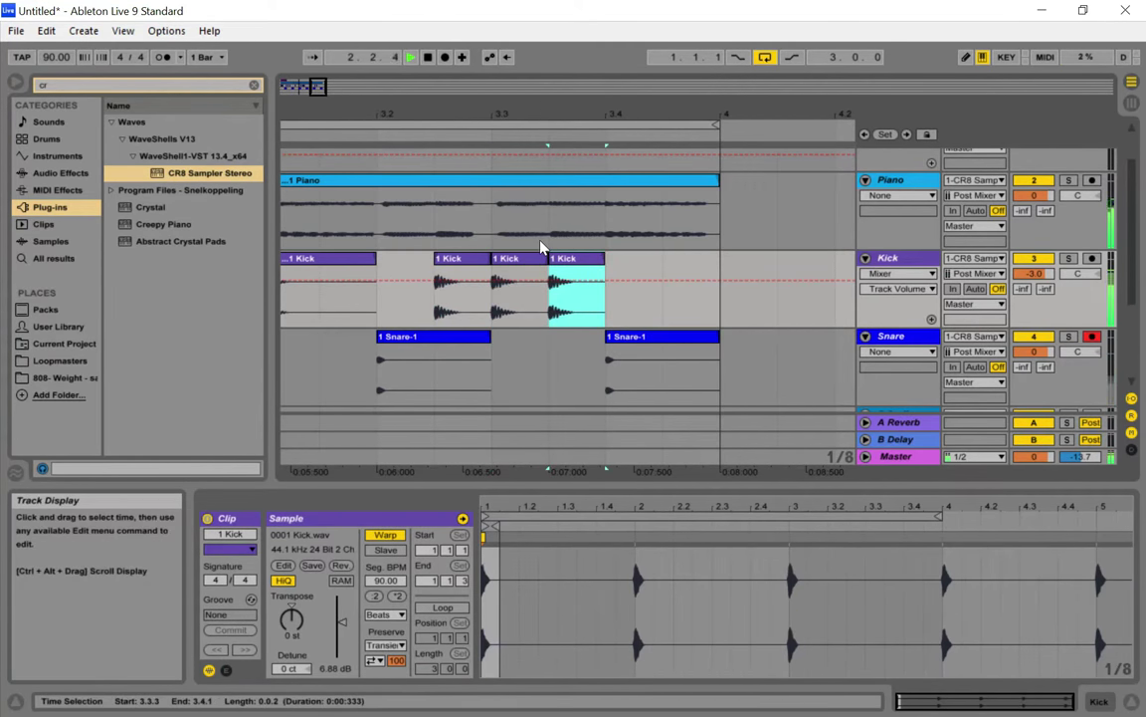
Examine the Kick and Snare track levels in the mixer and the whole three-bar kick pattern while the loop plays
key(Tab)
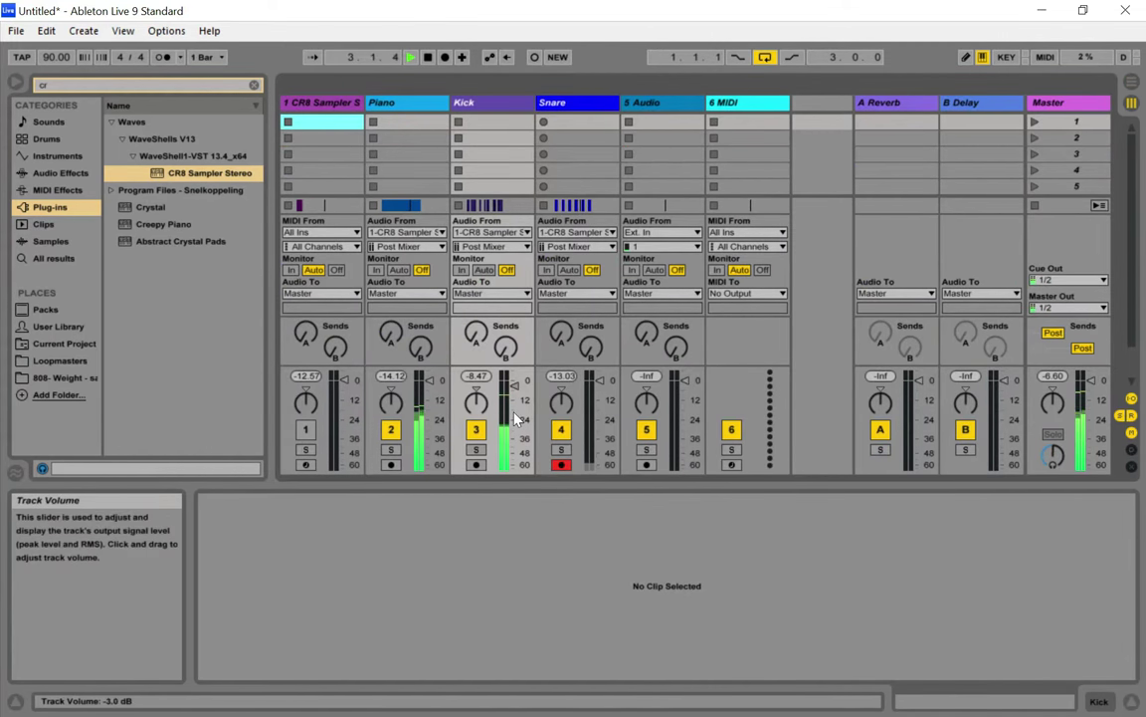
key(Tab)
key(Tab)
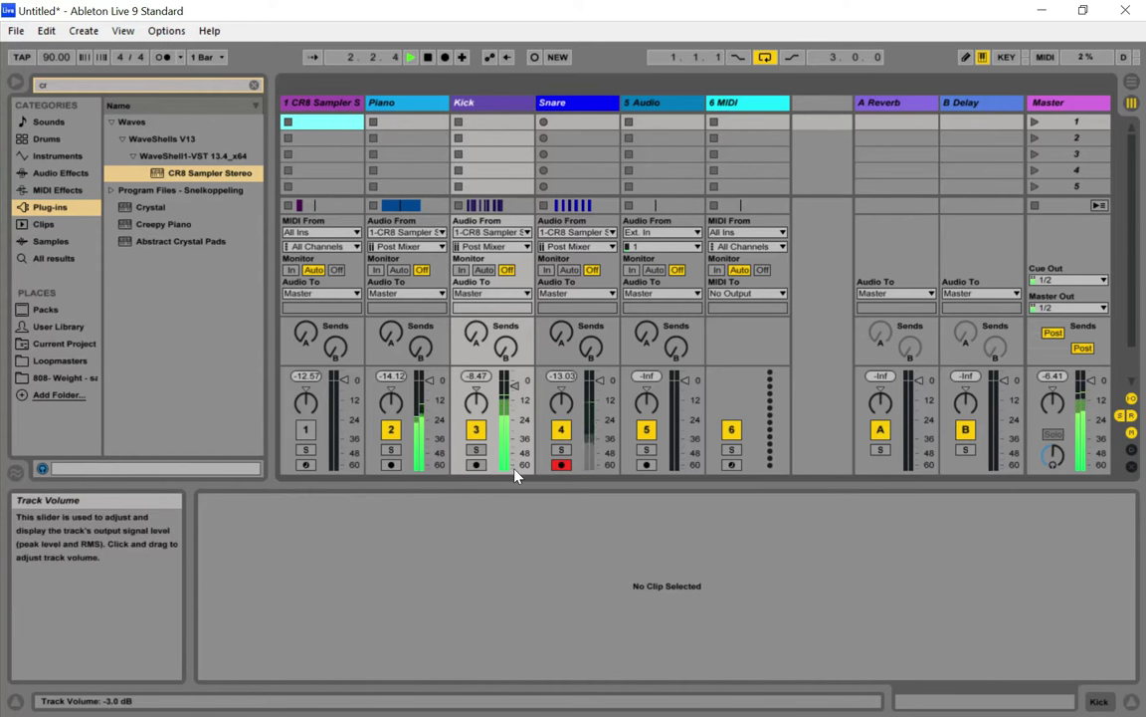
key(Tab)
mouse_move(319, 88)
mouse_down()
mouse_move(320, 30)
mouse_move(316, 83)
mouse_up()
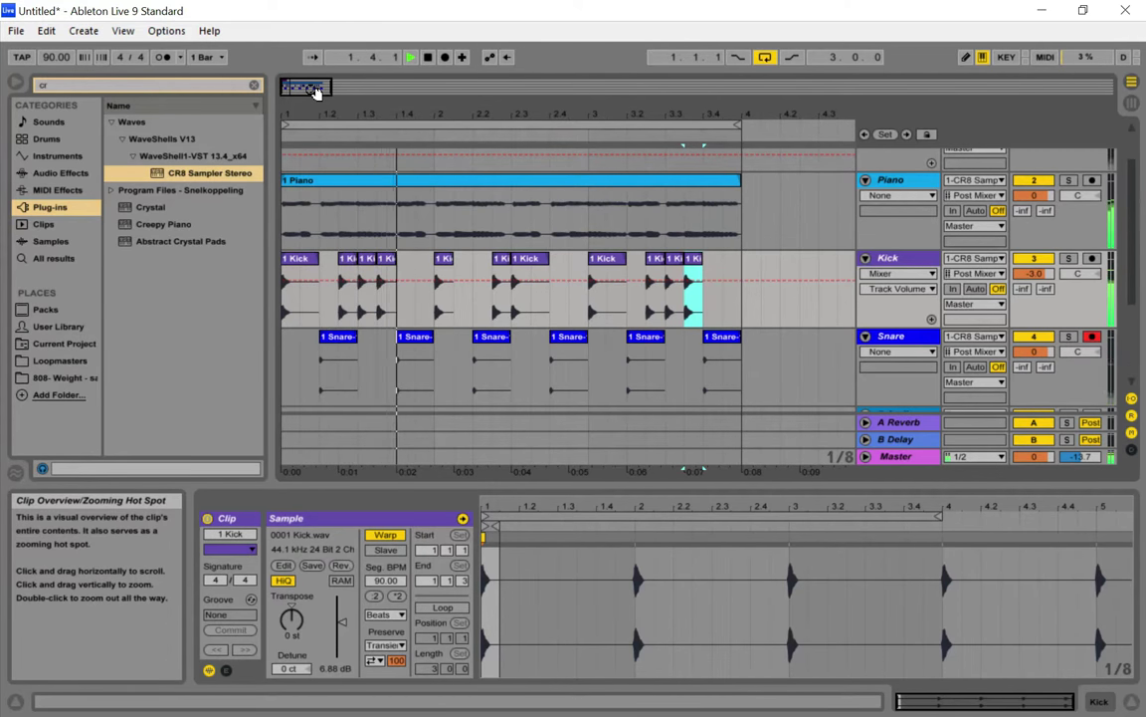
key(Tab)
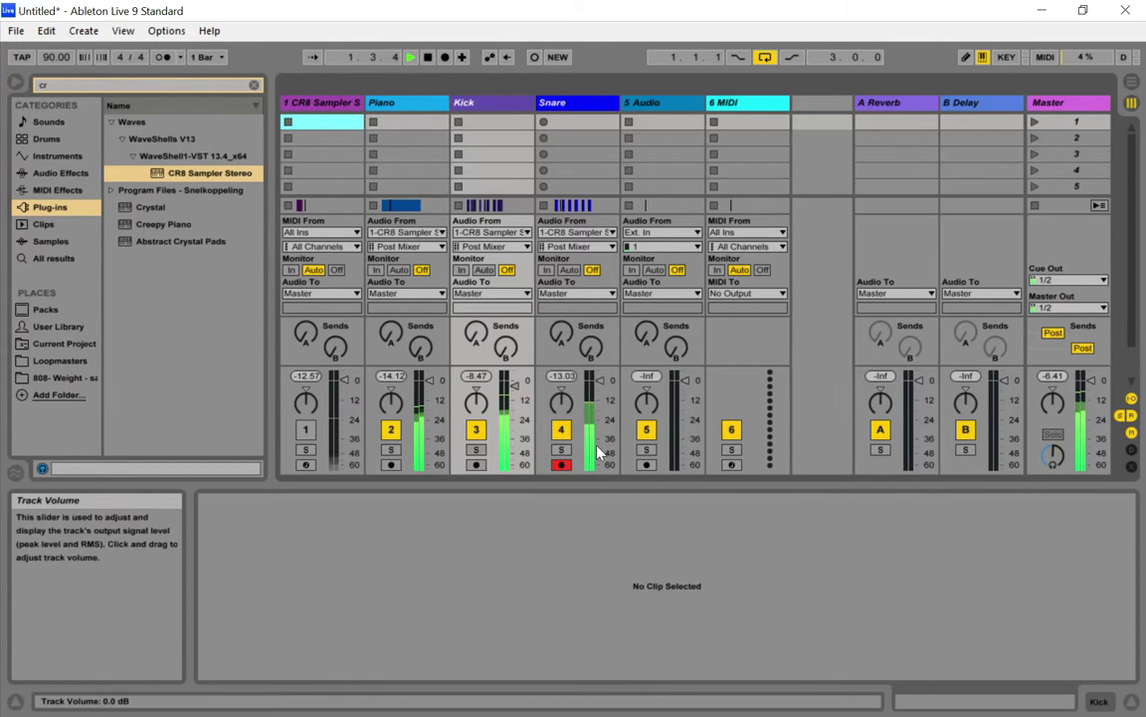
key(Tab)
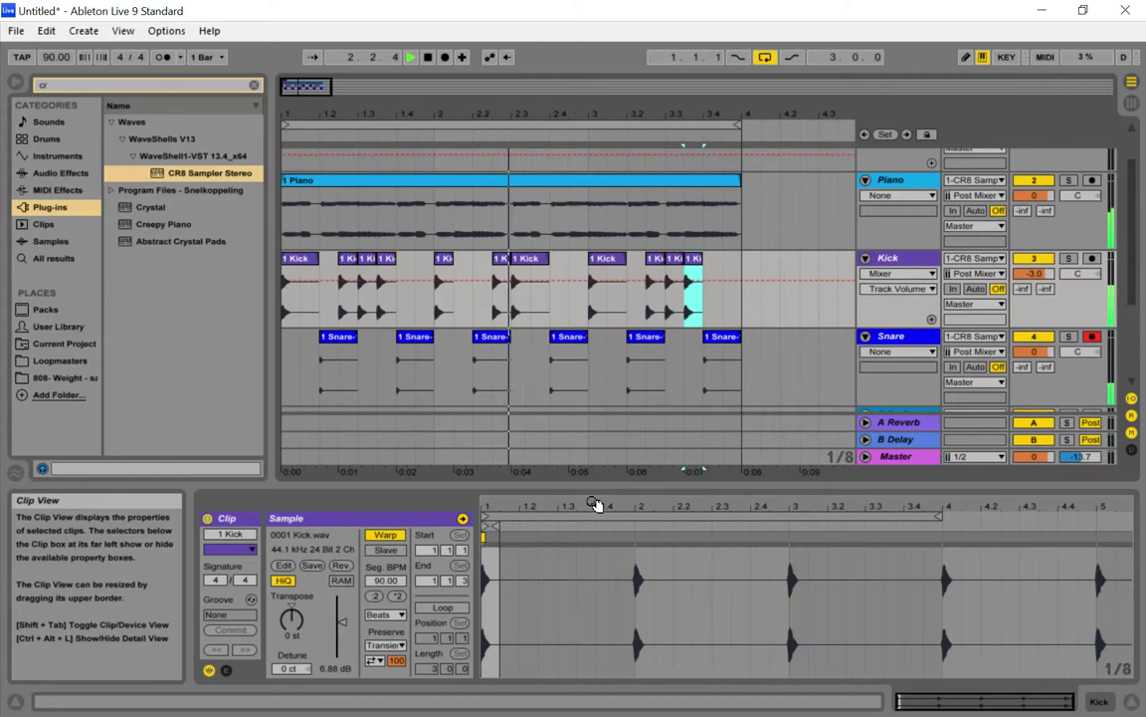
Select all the snare clips, stop playback and raise their clip volume to 14.3 dB
drag(318, 90, 317, 68)
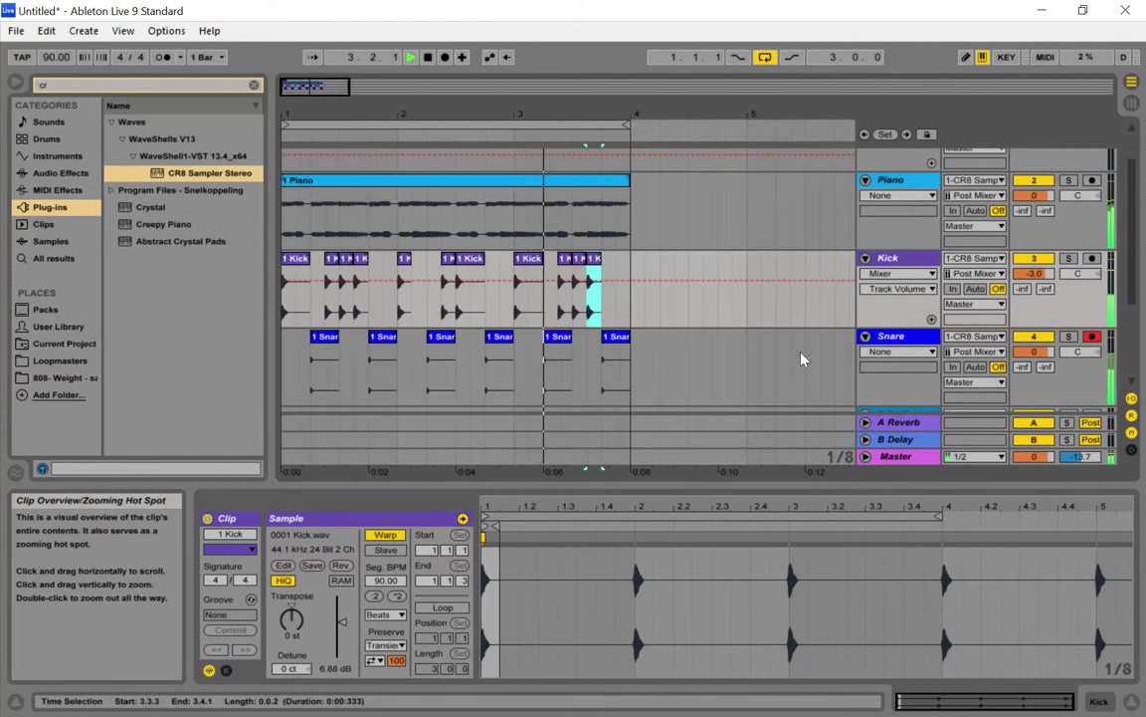
drag(641, 387, 255, 350)
key(space)
drag(346, 639, 343, 629)
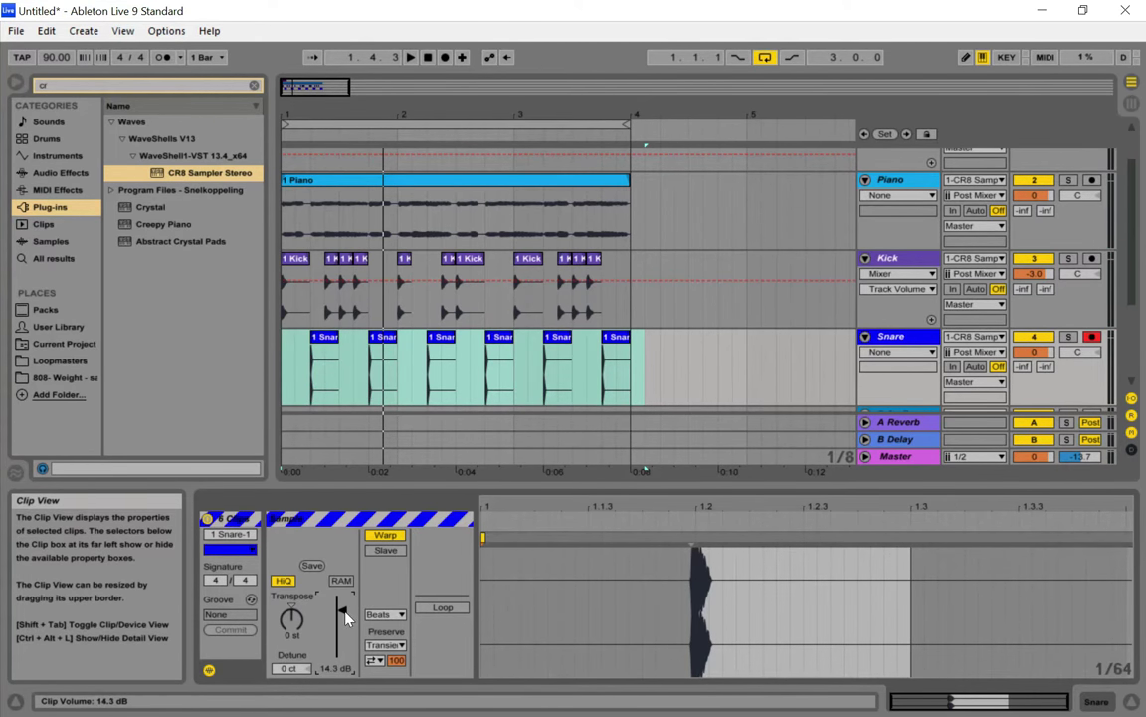
Resume playback and lower the Snare track volume to -13.0 dB in the mixer
key(Tab)
key(space)
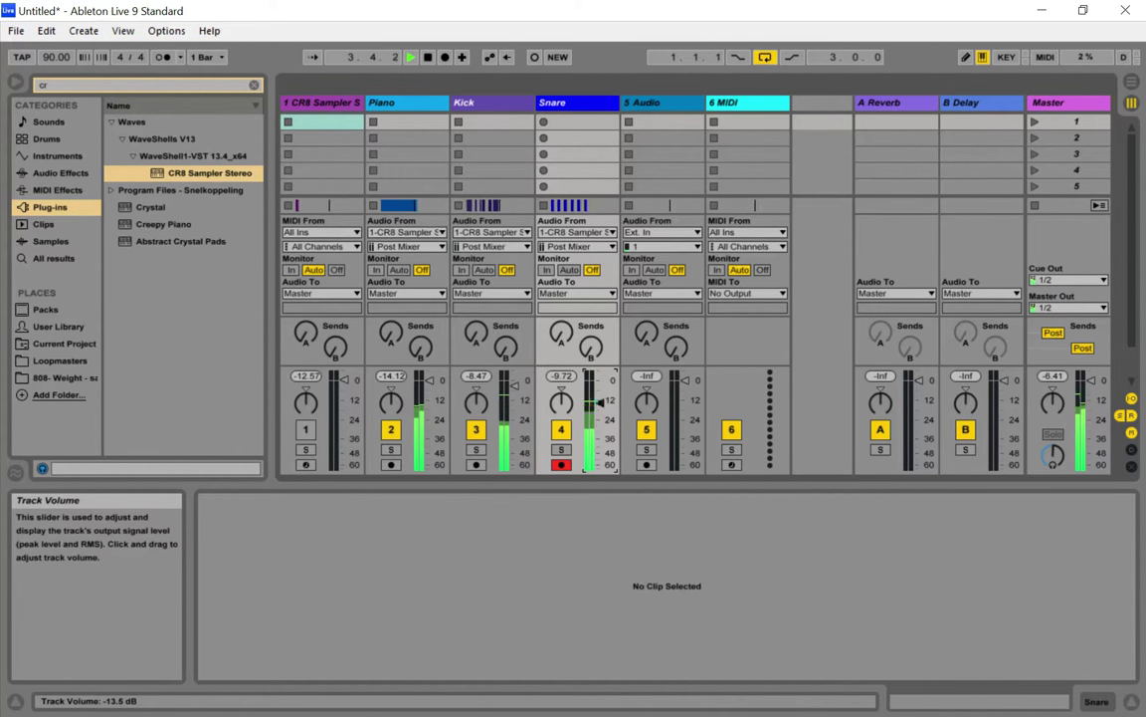
drag(600, 408, 600, 400)
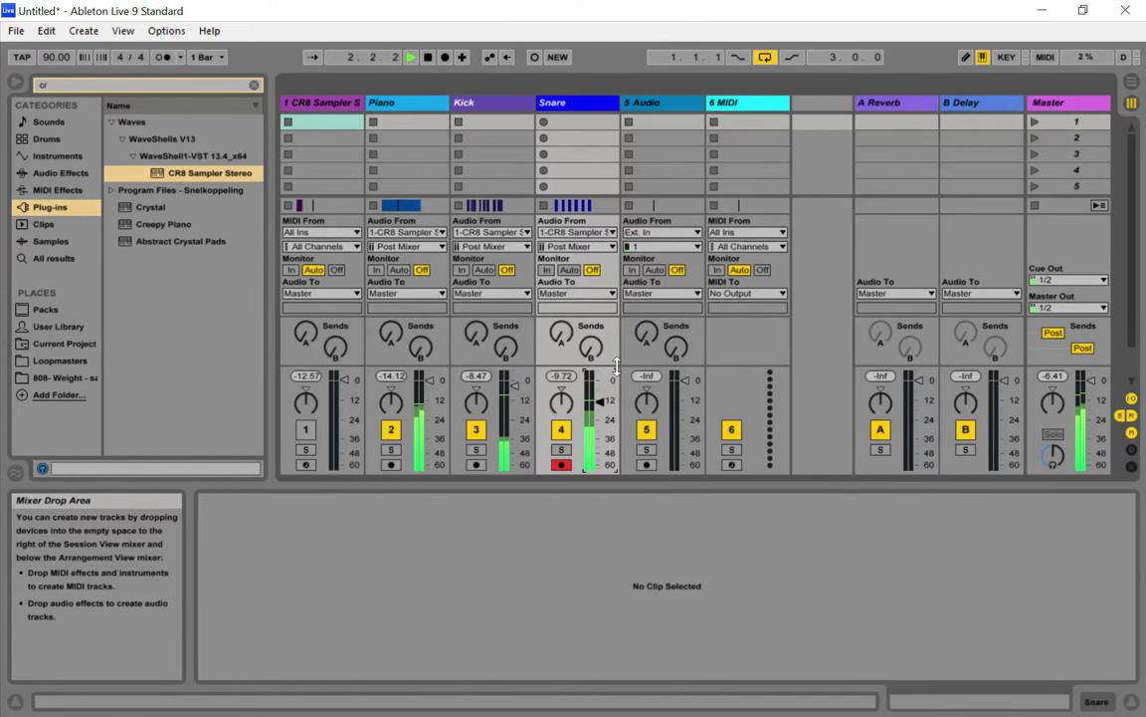
key(Tab)
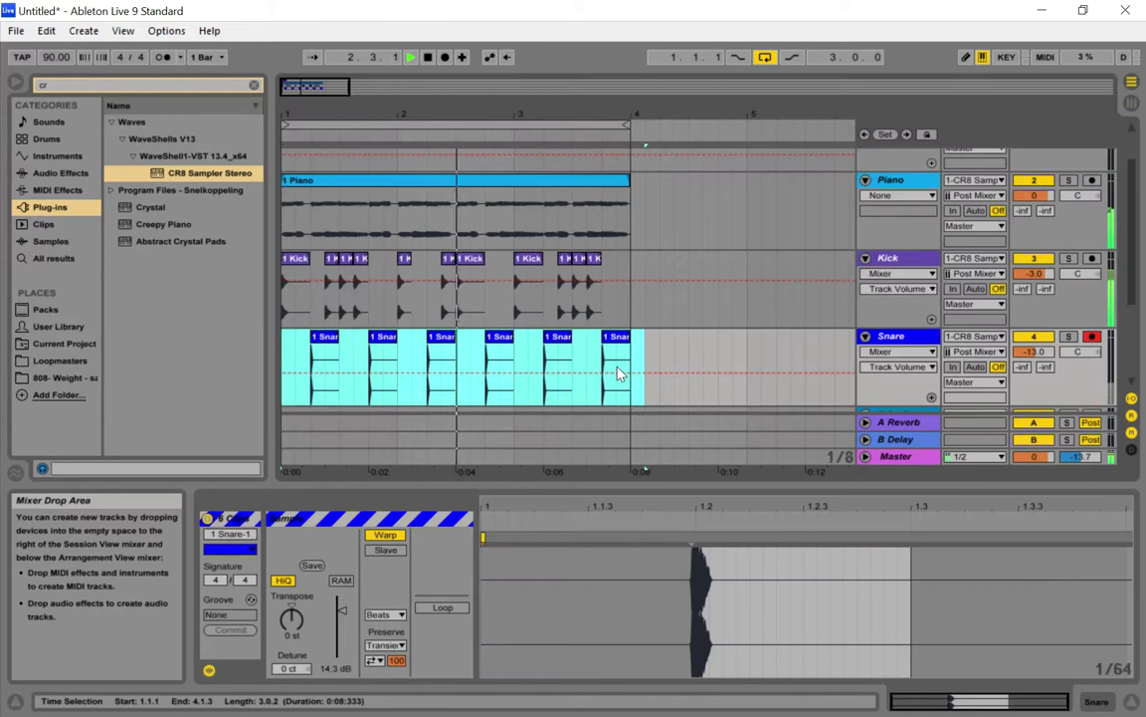
Consolidate the kick and snare clips from 1.1.1 to 4.1.1 into one clip per track, accepting that audio stops
click(689, 295)
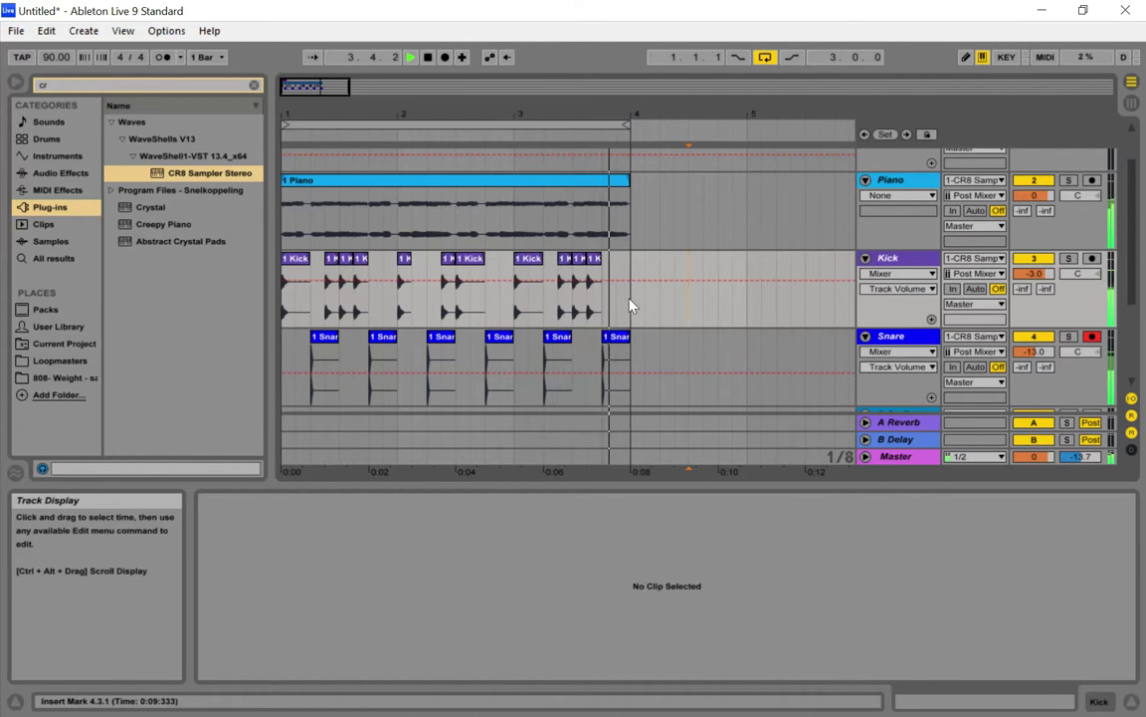
drag(630, 306, 248, 367)
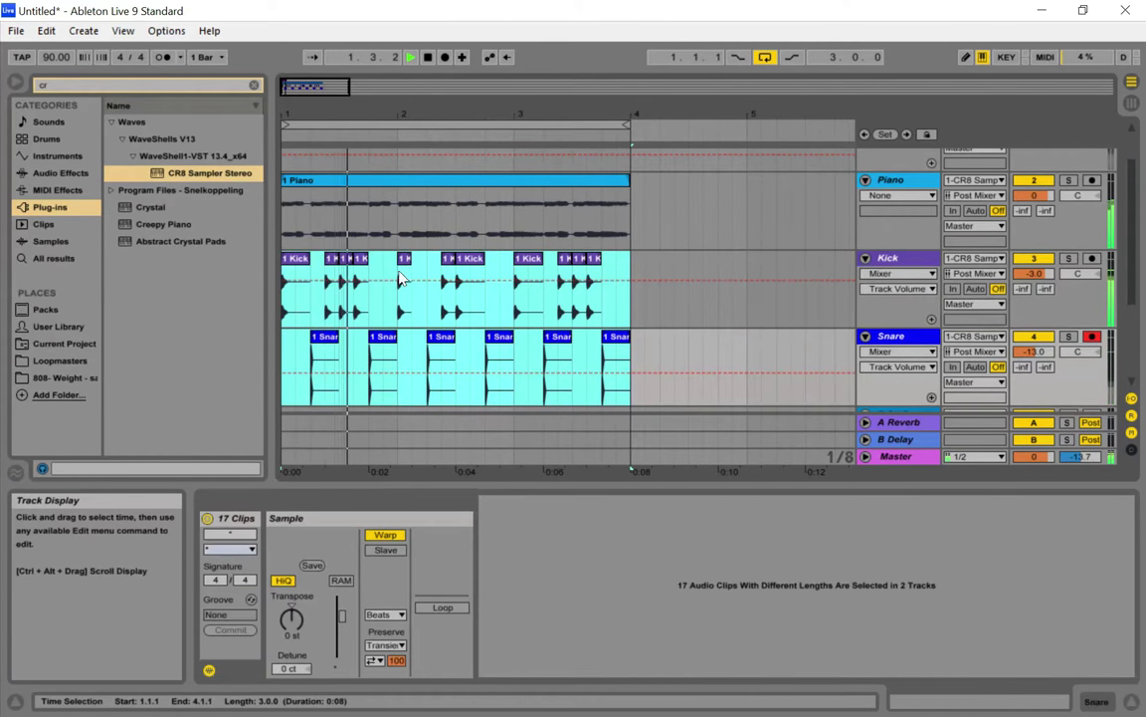
right_click(355, 262)
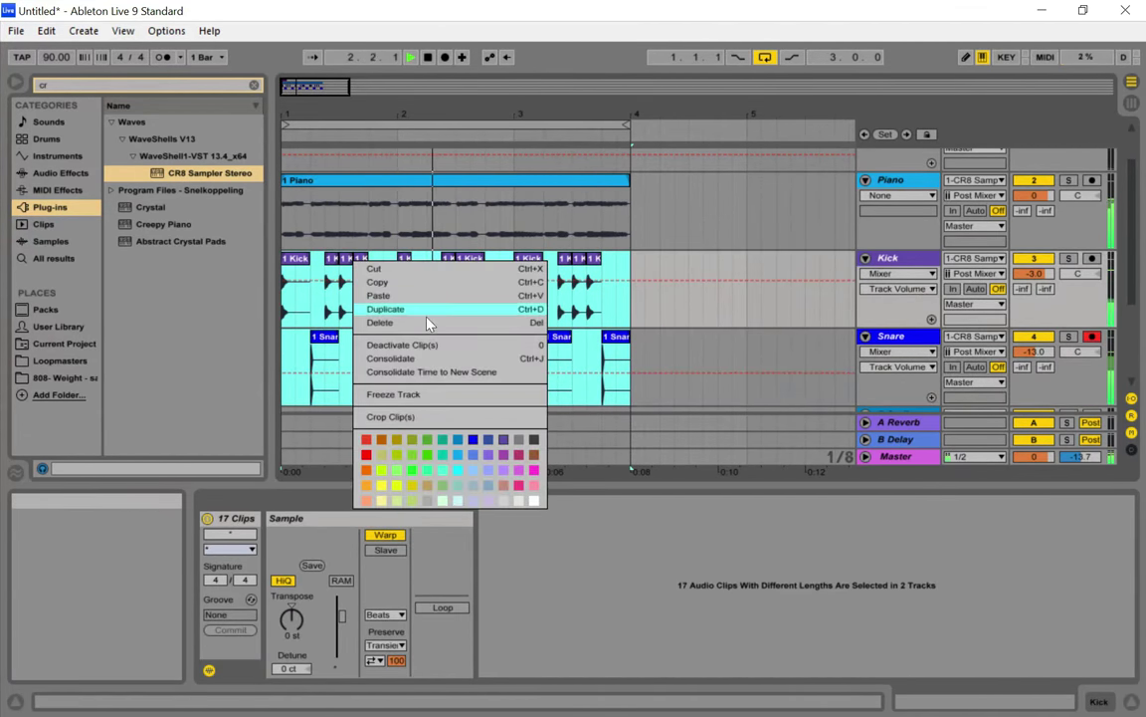
click(418, 360)
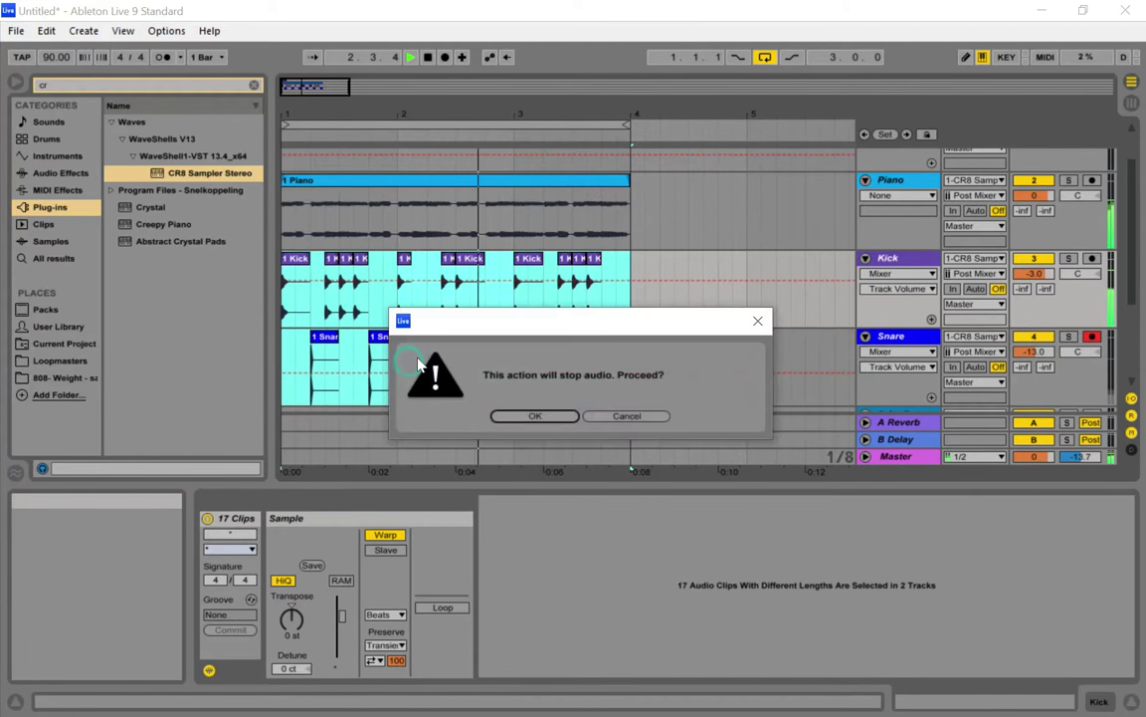
click(536, 416)
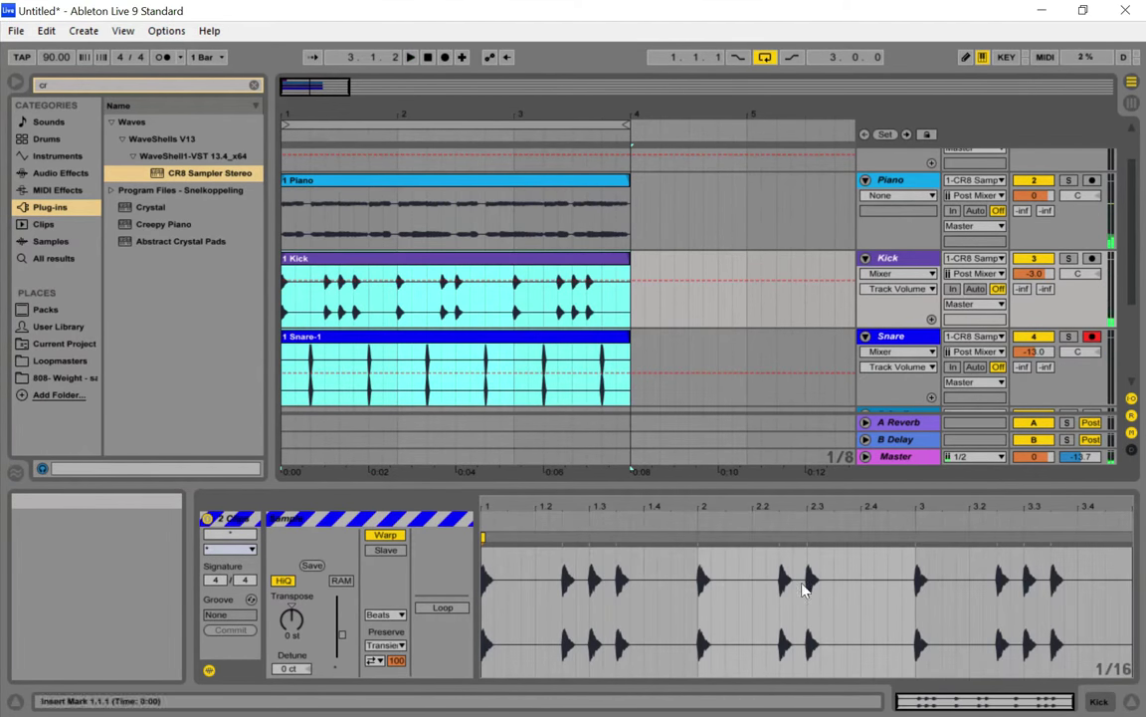
Restart playback and transpose the consolidated kick clip to -1 semitone
key(space)
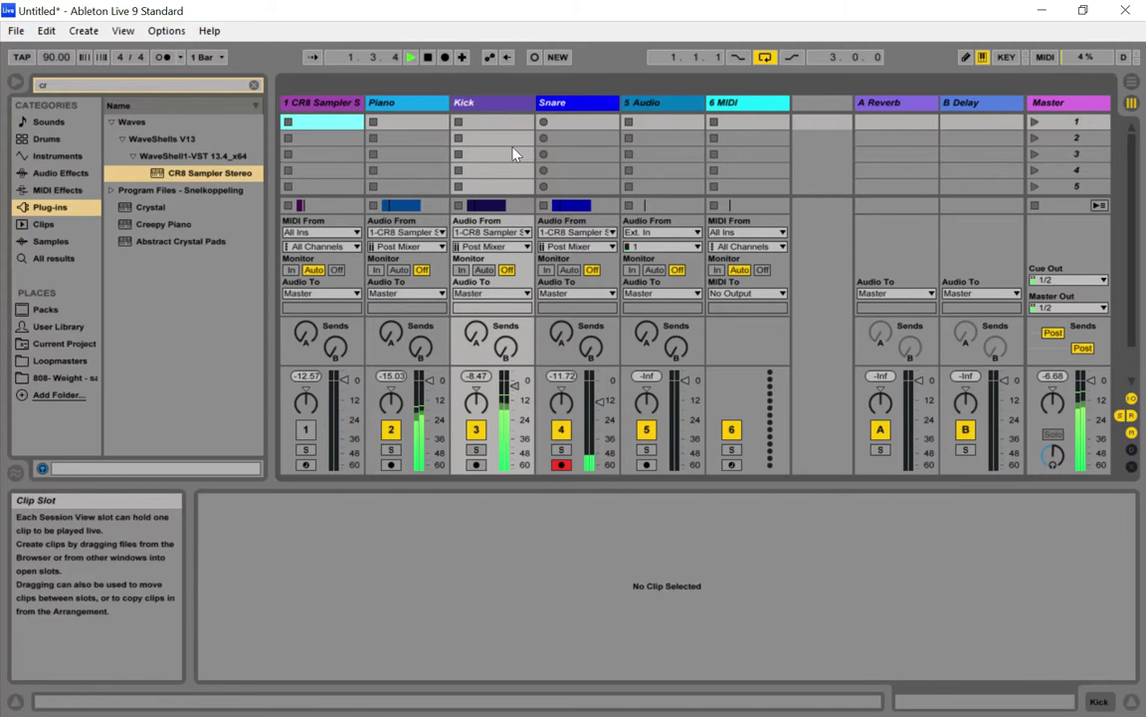
click(485, 206)
drag(296, 621, 295, 645)
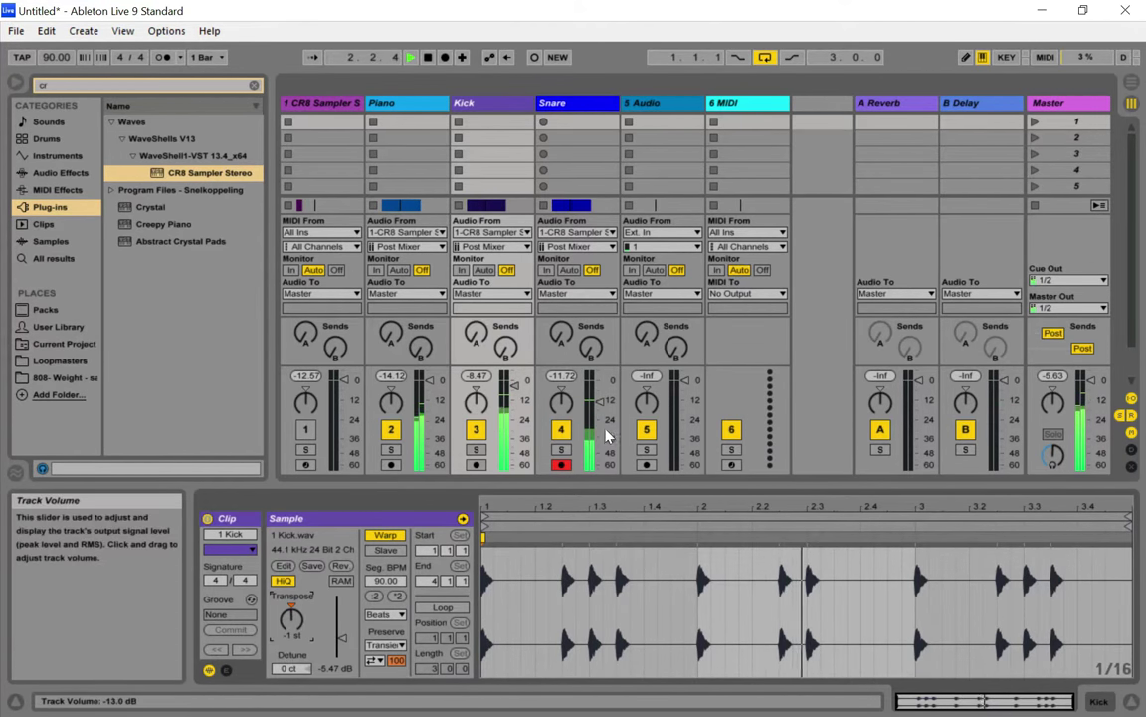
Transpose the consolidated snare clip to -2 semitones and set the Snare track volume to -15.0 dB
click(585, 204)
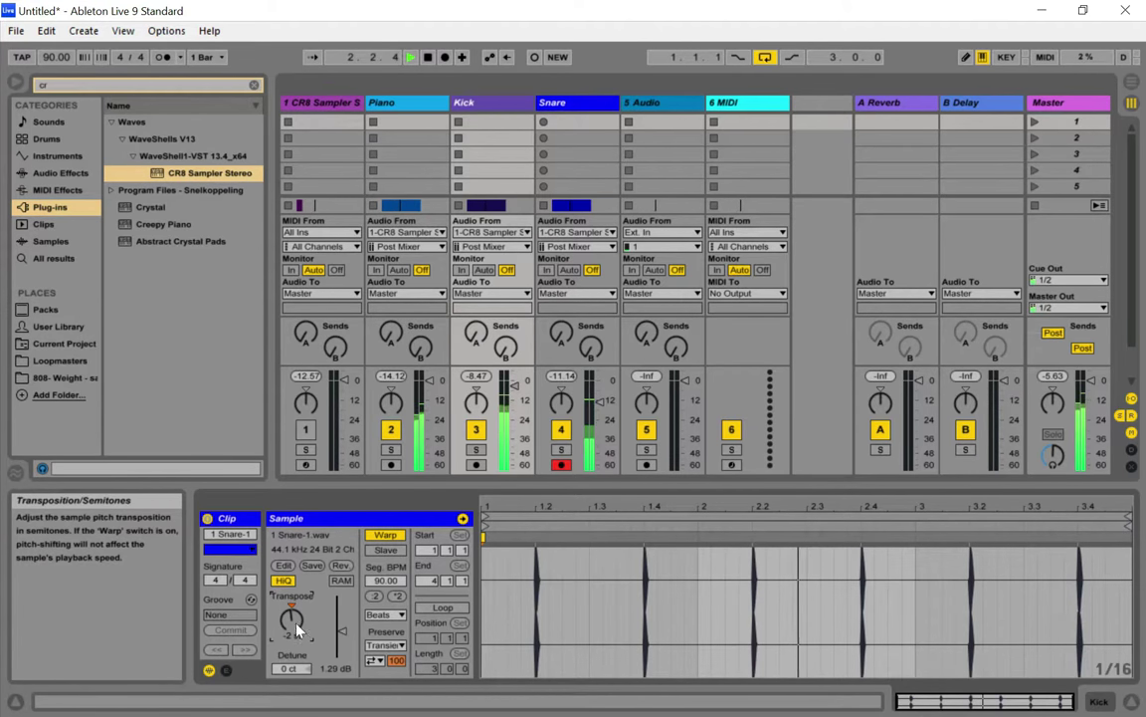
click(599, 408)
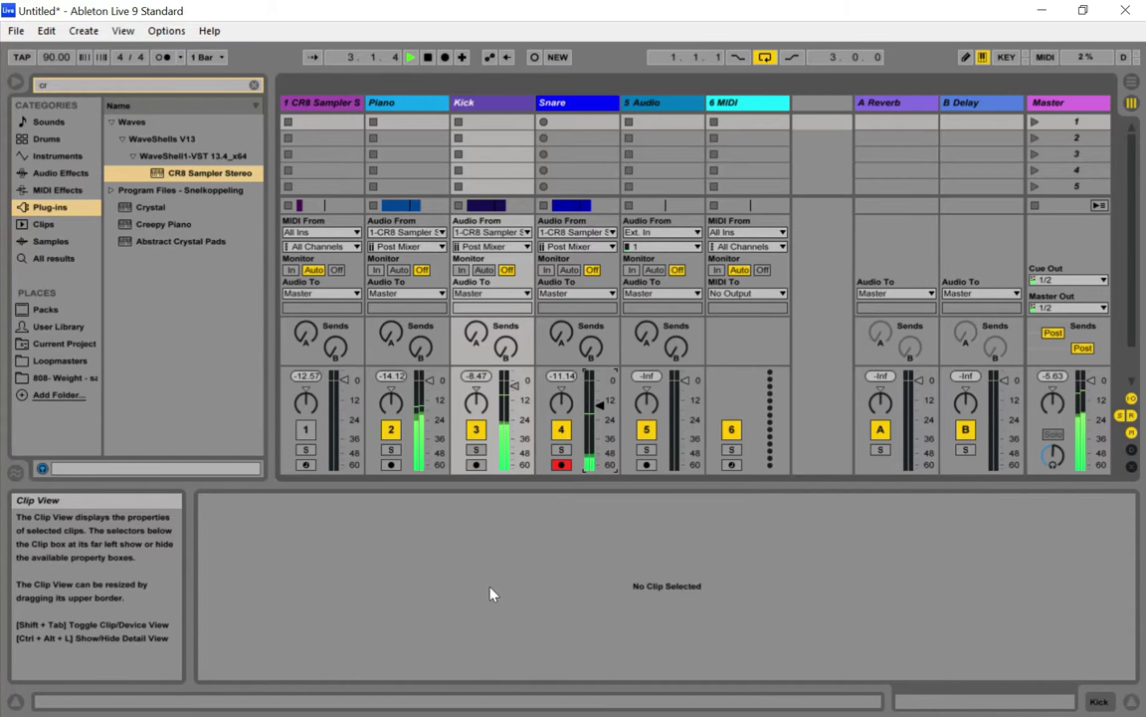
key(Tab)
Rename the empty audio track below the Snare track as Hat
drag(312, 89, 311, 120)
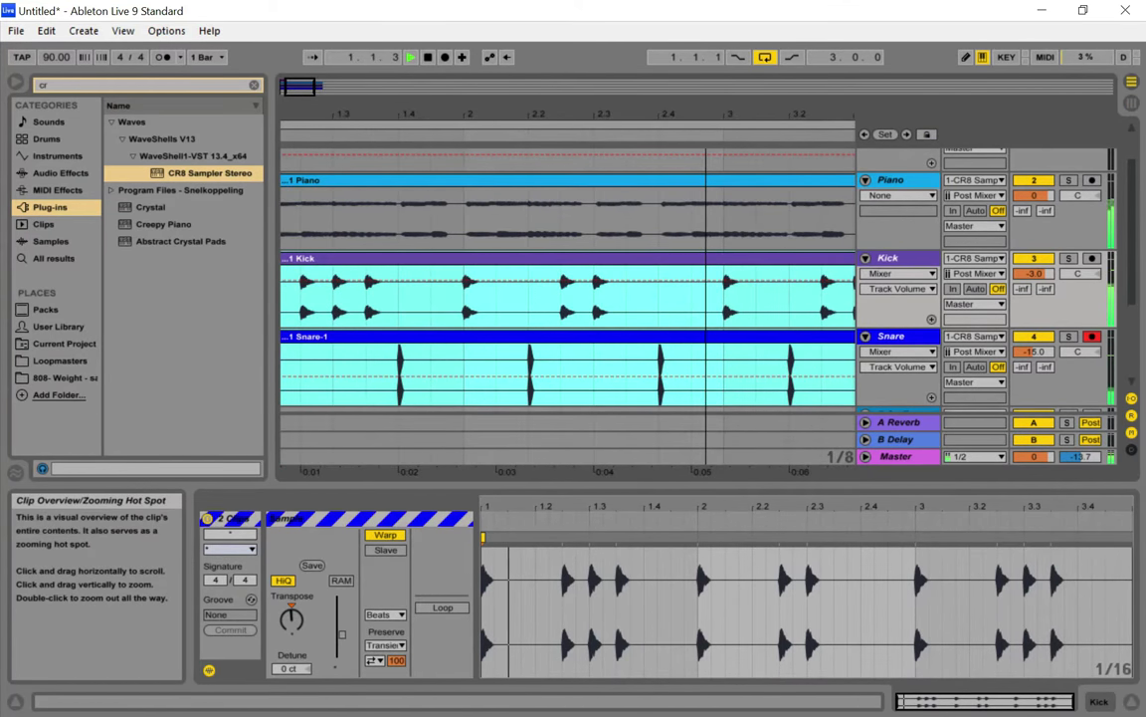
double_click(315, 90)
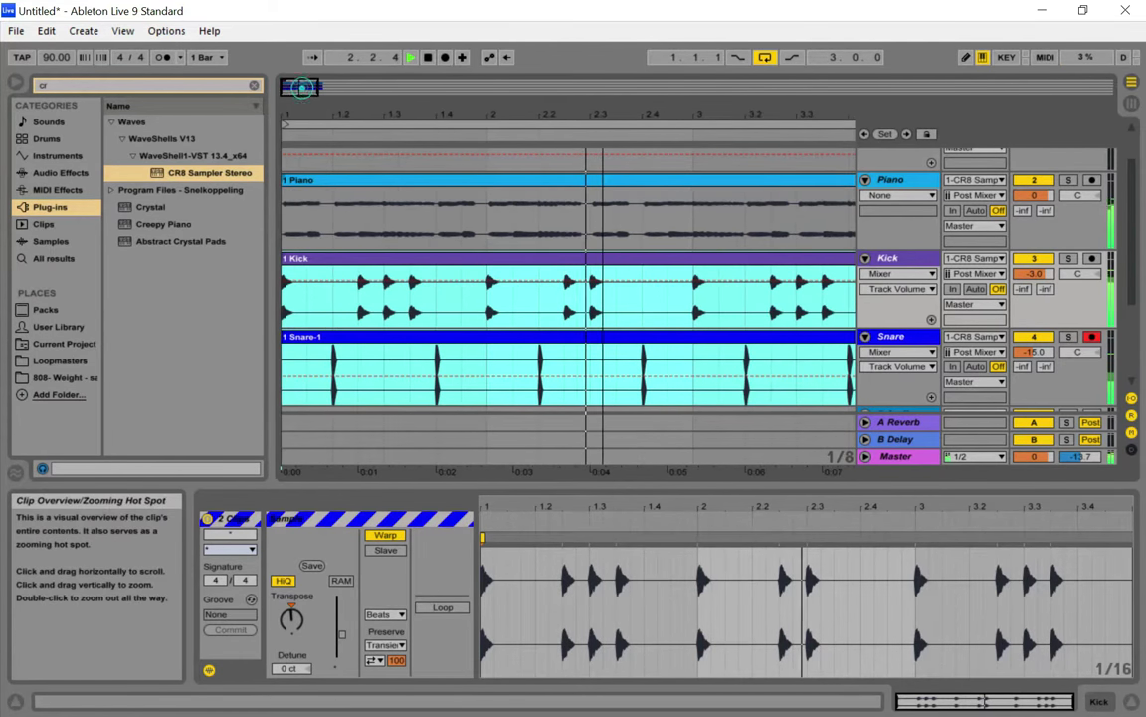
drag(314, 90, 314, 79)
scroll(506, 261, down, 3)
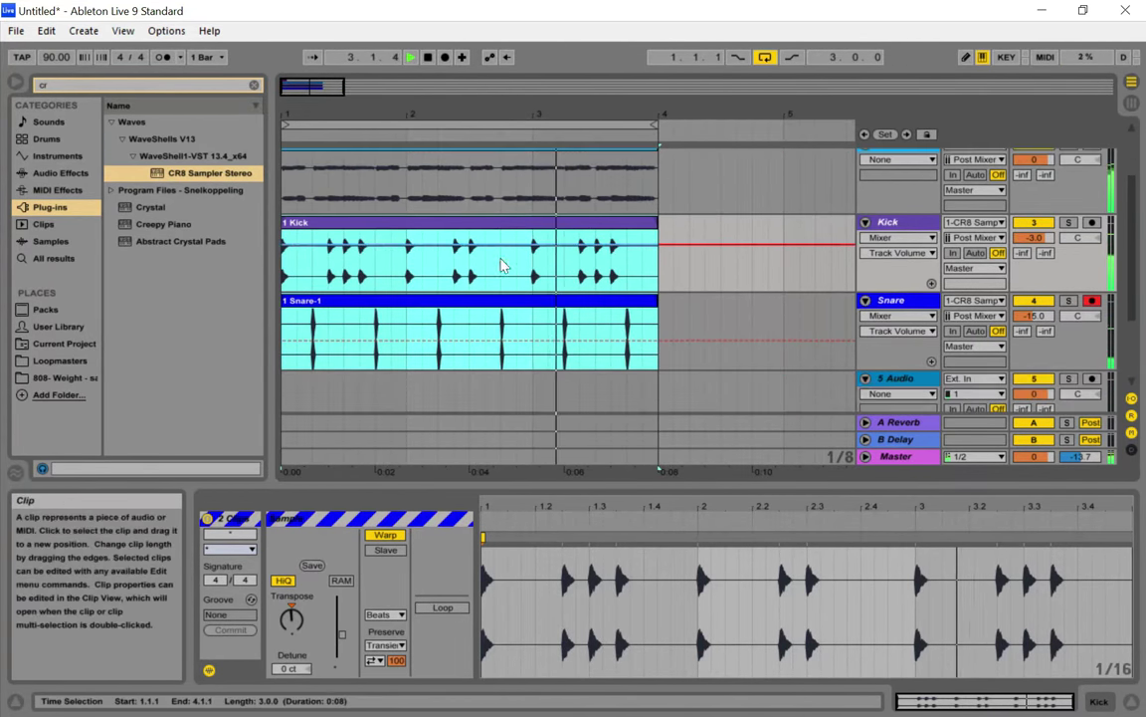
scroll(441, 245, down, 2)
scroll(433, 243, up, 4)
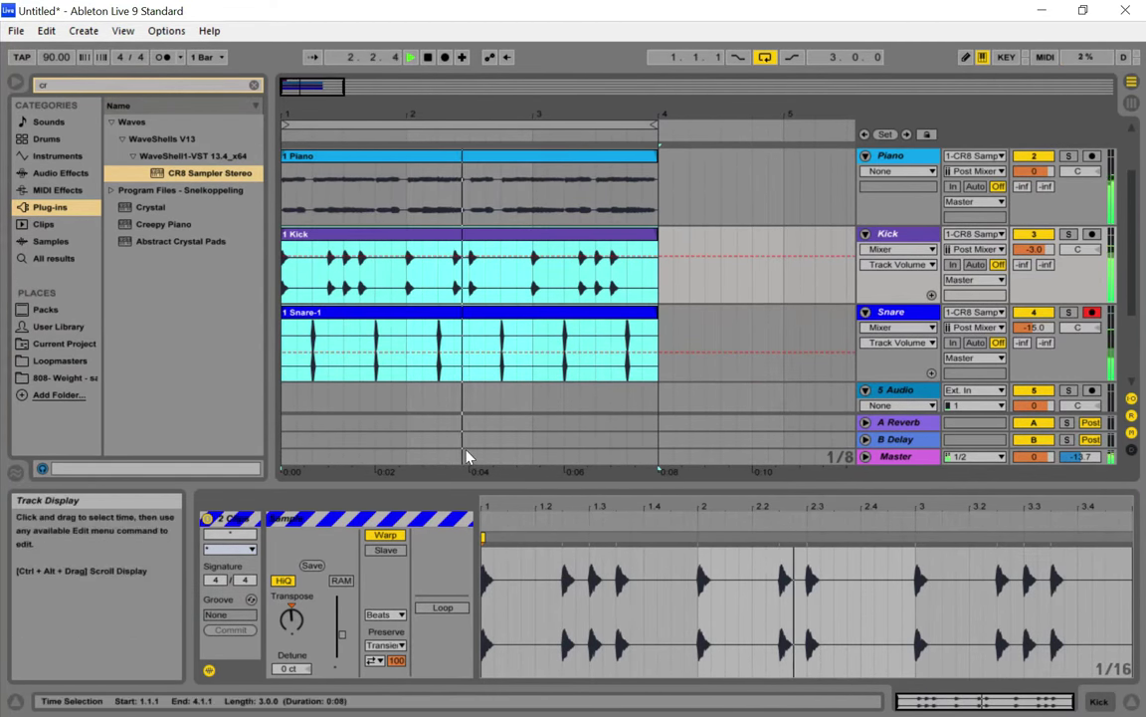
key(ctrl+shift+t)
right_click(892, 324)
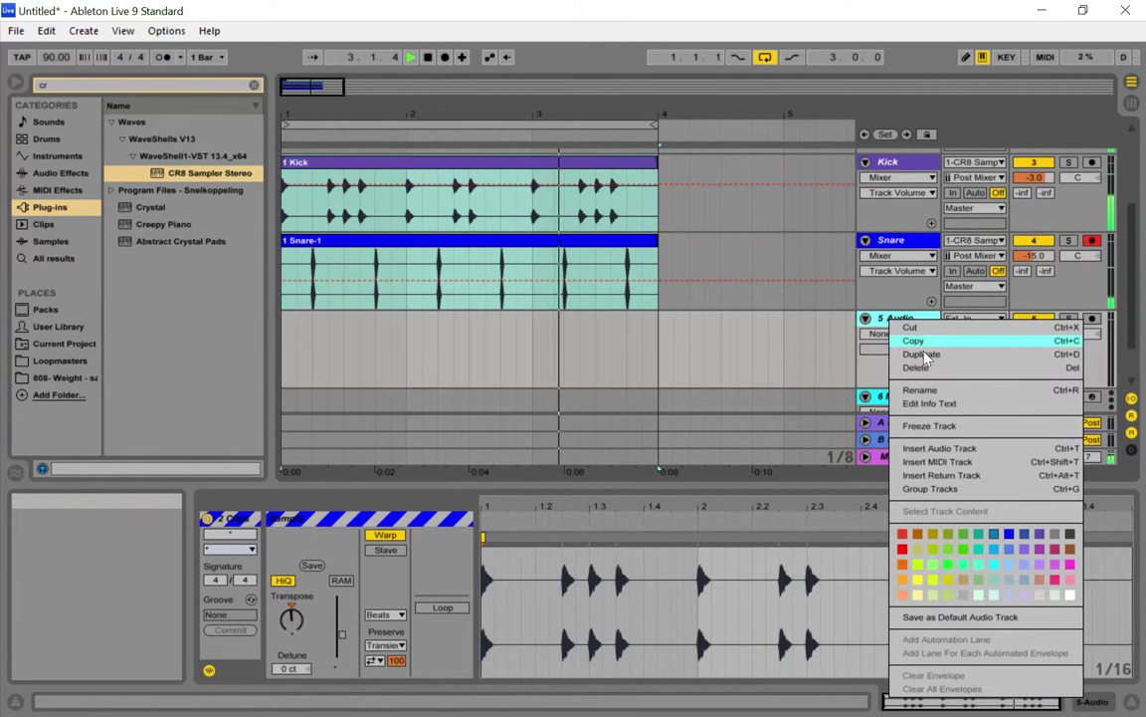
click(932, 386)
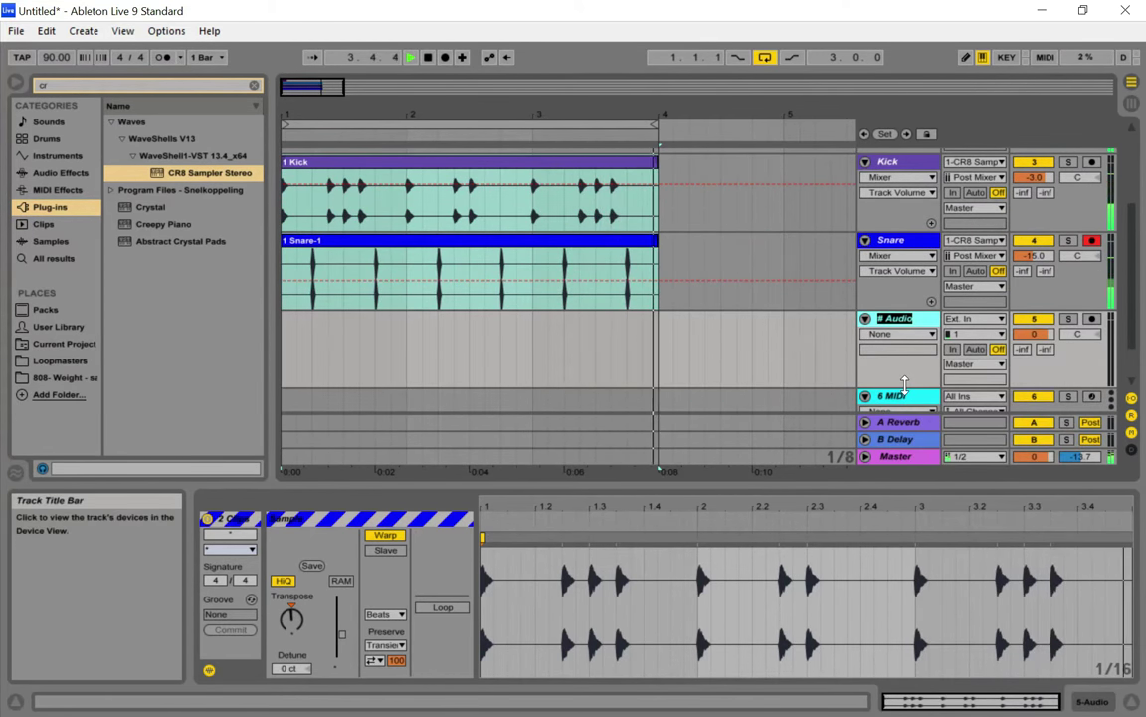
key(Return)
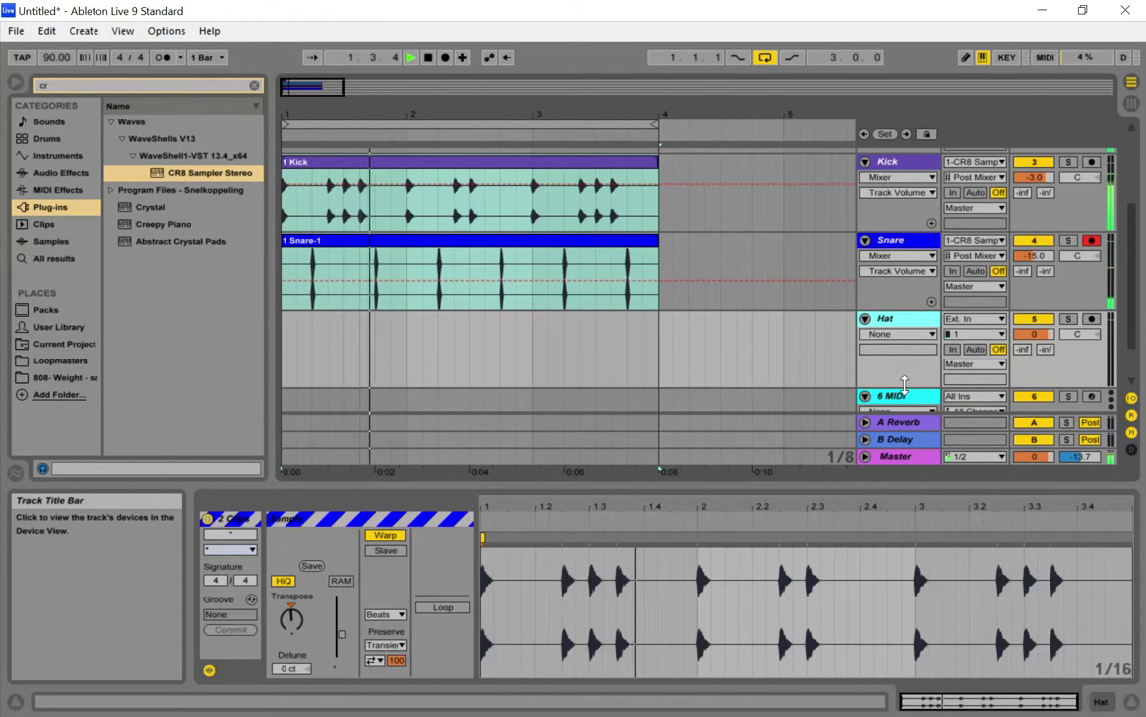
Reactivate the CR8 Sampler track and delete its short MIDI clip at the start of the arrangement
key(Tab)
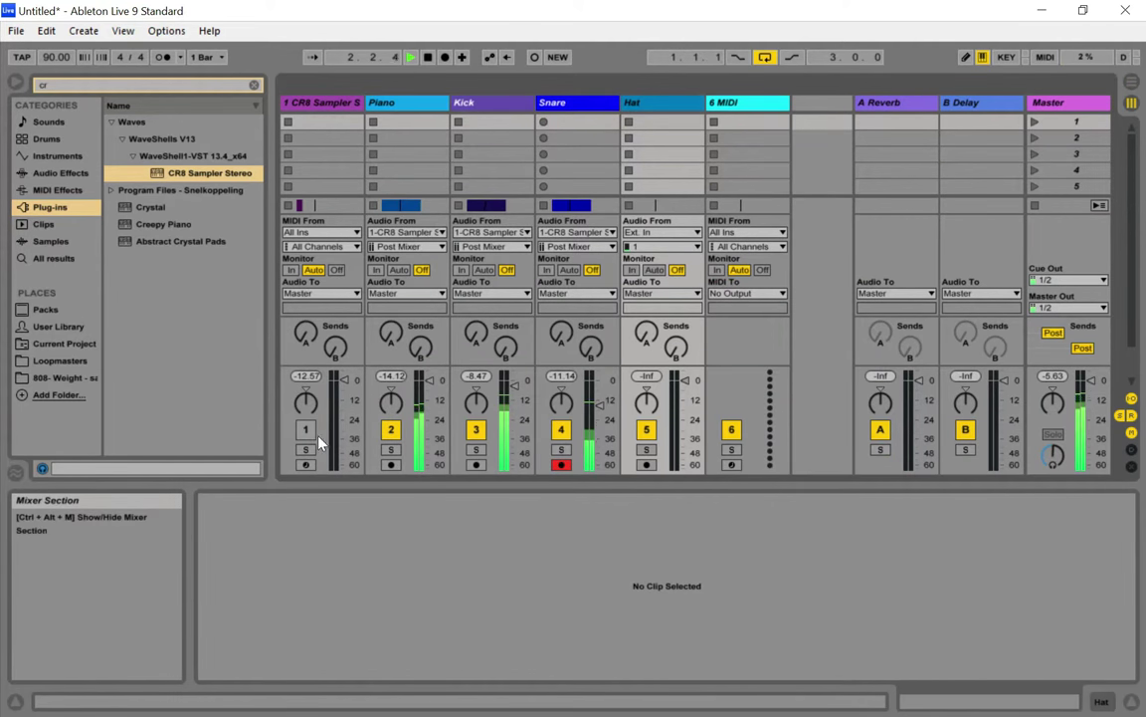
key(Tab)
scroll(448, 298, up, 3)
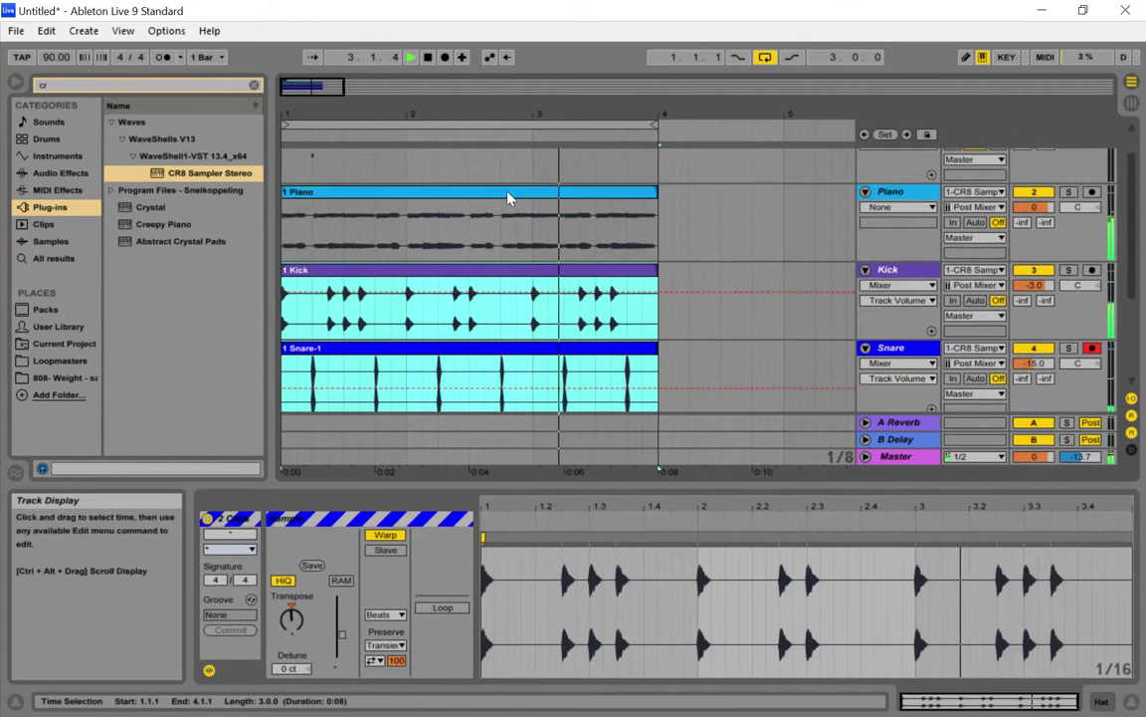
scroll(473, 186, up, 2)
click(321, 160)
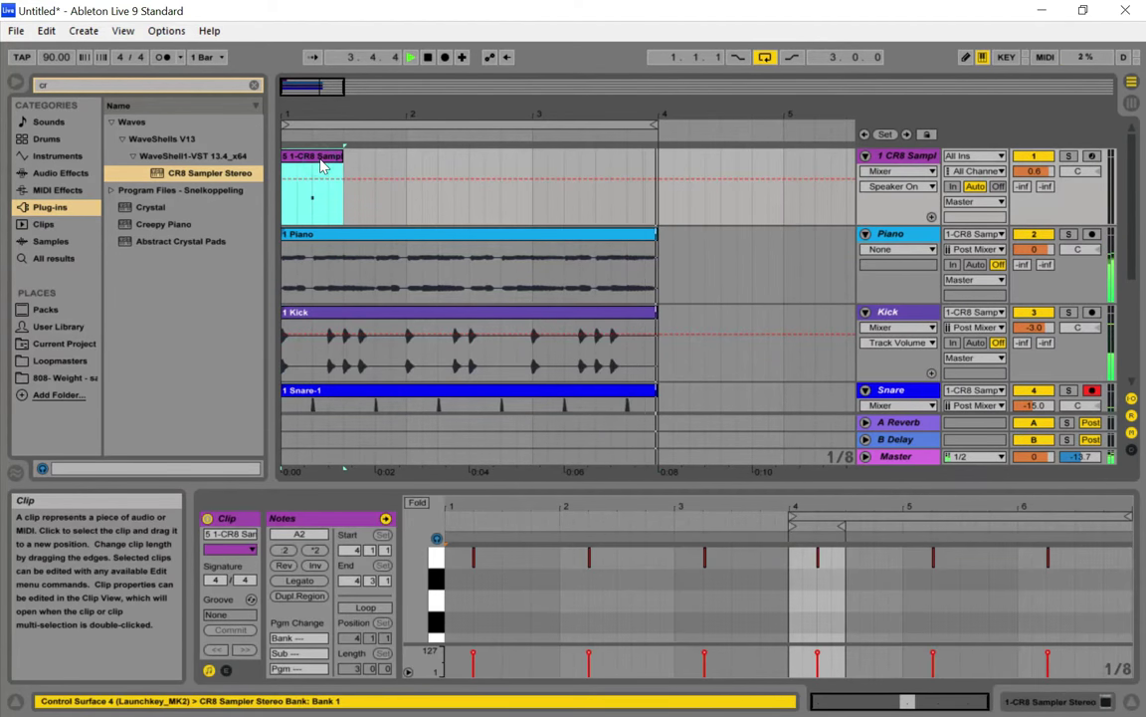
click(288, 142)
Open the CR8 Sampler plug-in from its track and launch the COSMOS sample finder
key(Tab)
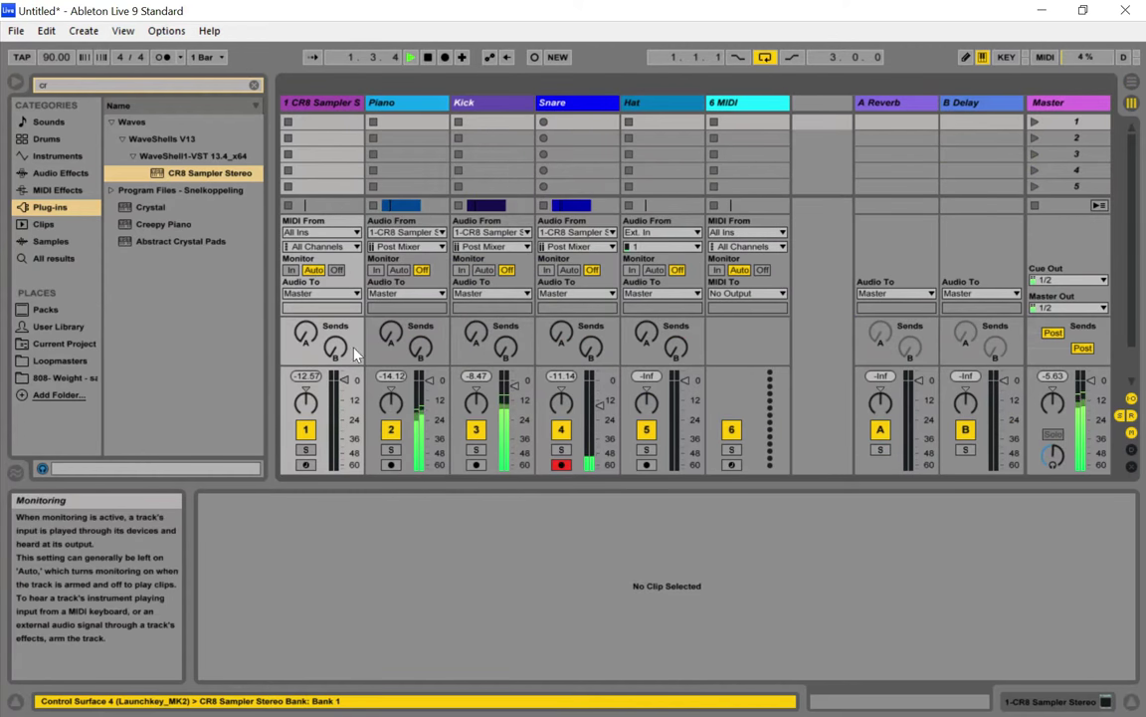
click(322, 102)
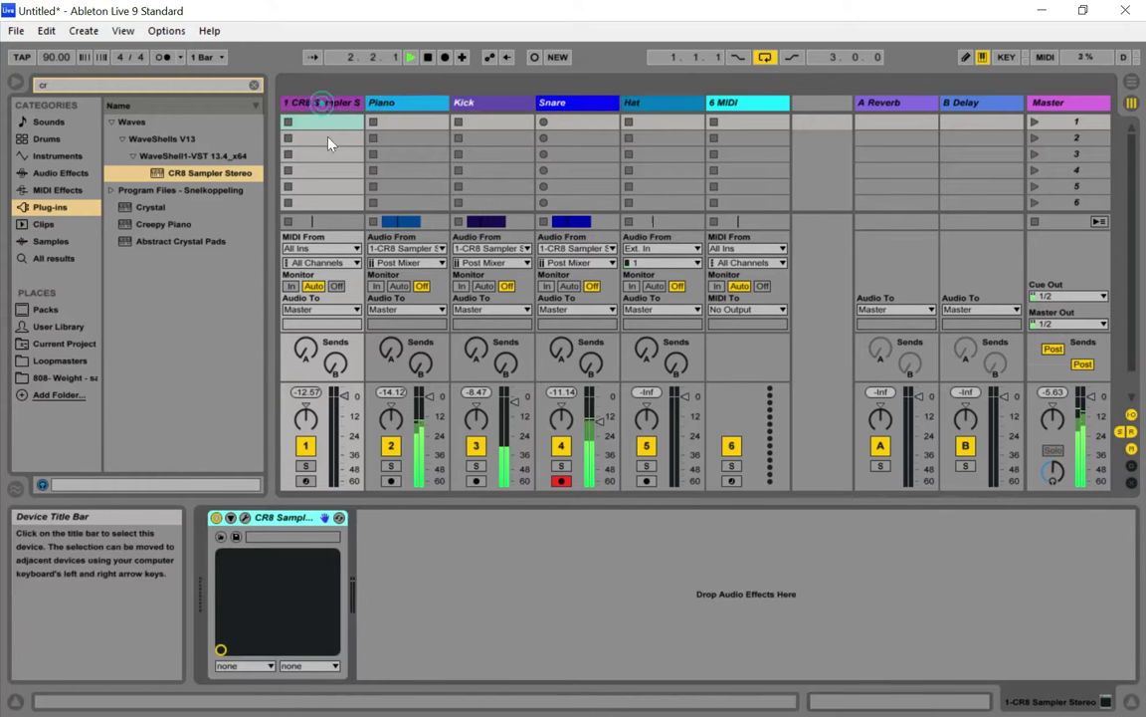
click(246, 518)
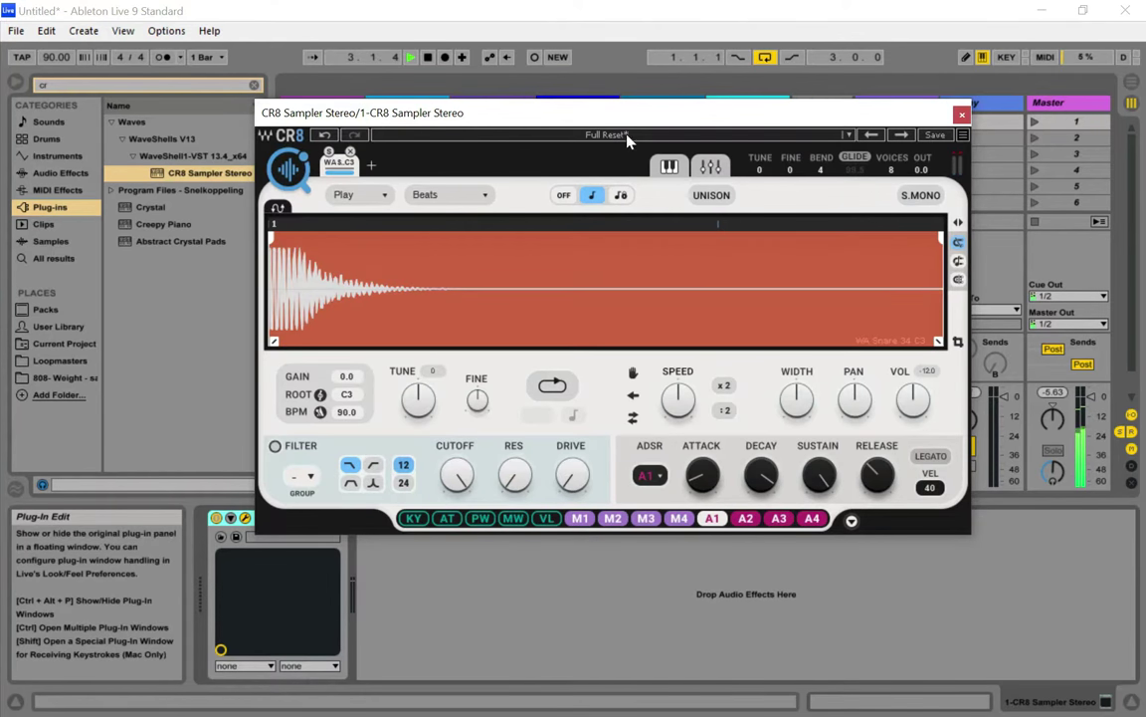
drag(622, 120, 614, 95)
click(288, 149)
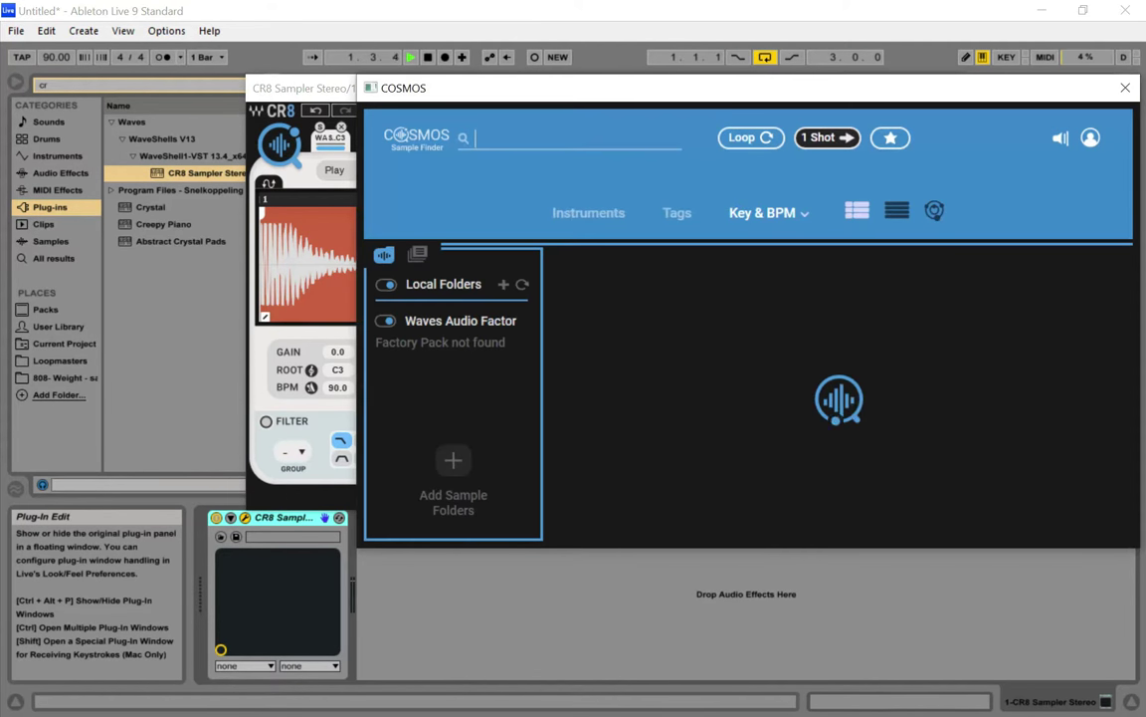
drag(683, 106, 534, 137)
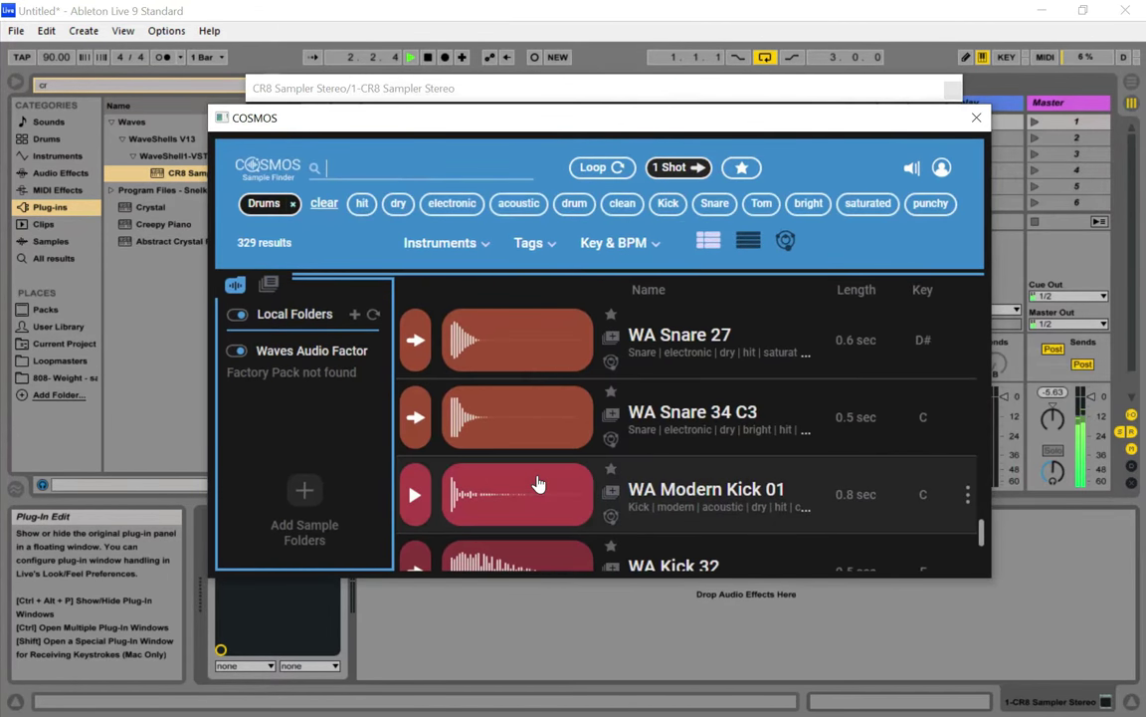
Browse the Drums one-shots in COSMOS for a hat sound and audition the WA Percussion 14 E3 sample
scroll(702, 414, down, 4)
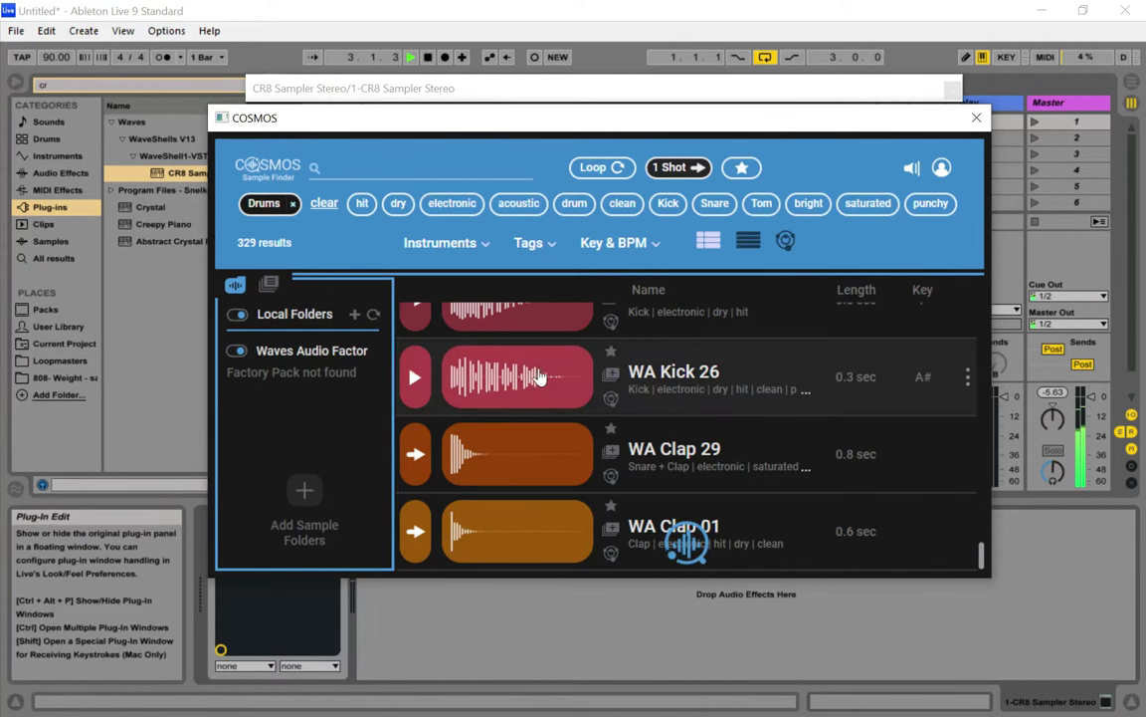
drag(572, 125, 566, 92)
scroll(678, 354, down, 3)
scroll(710, 363, down, 4)
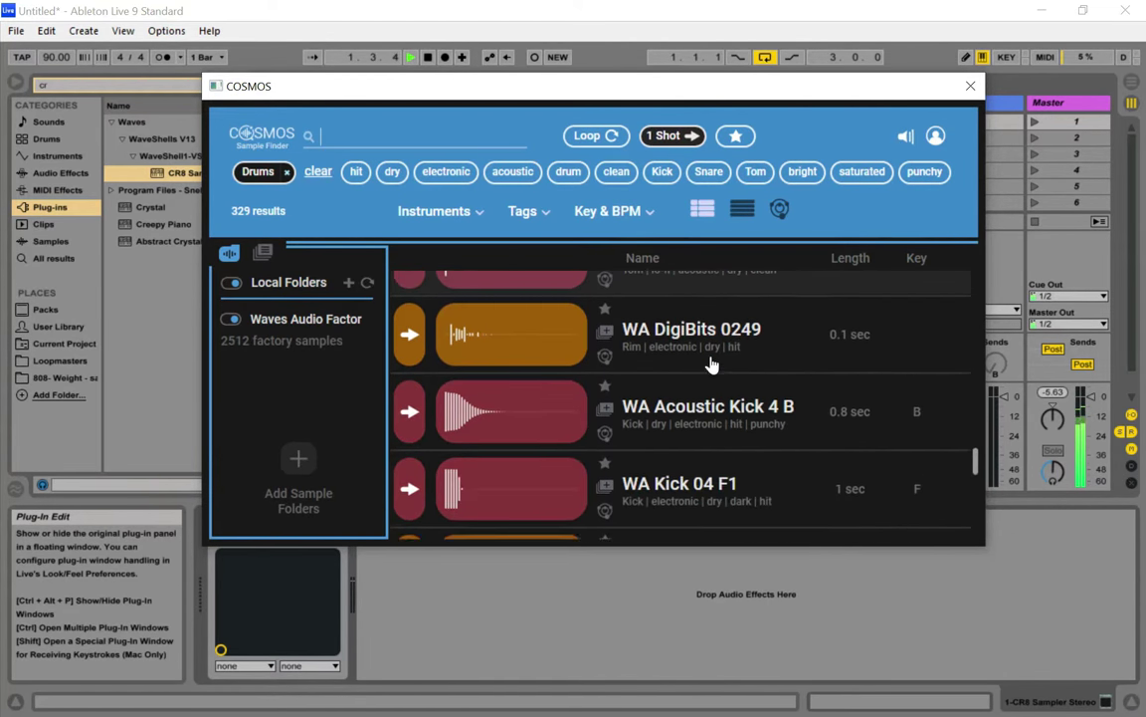
scroll(693, 362, down, 5)
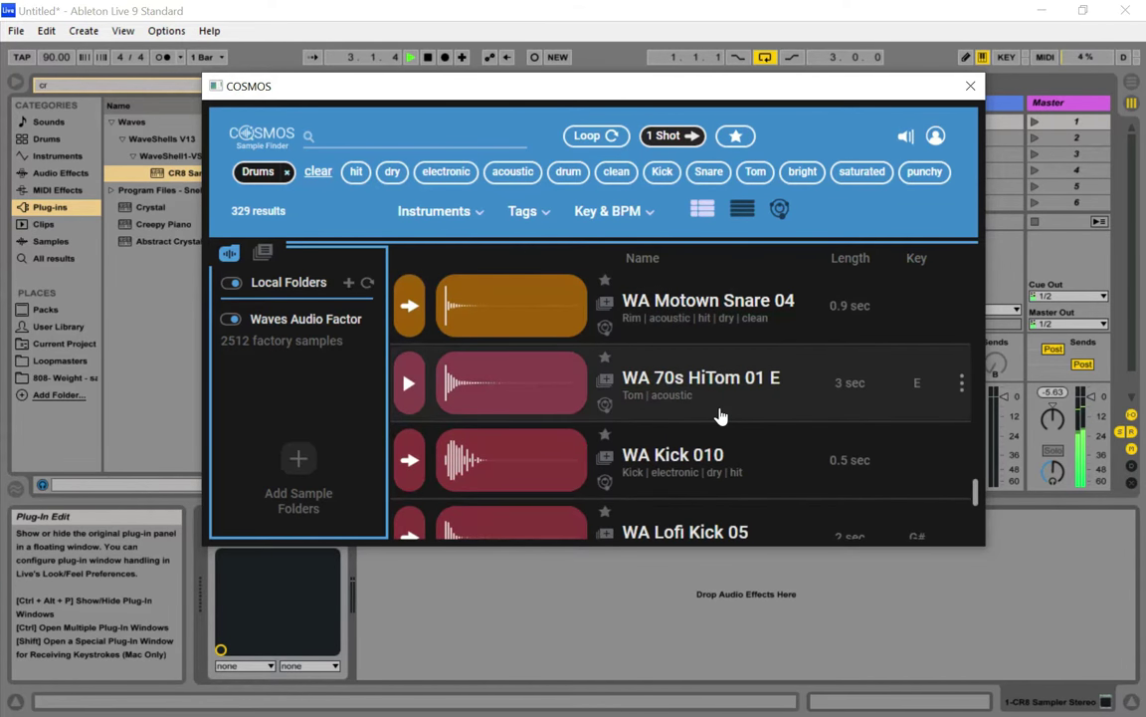
scroll(696, 408, down, 2)
scroll(697, 411, down, 5)
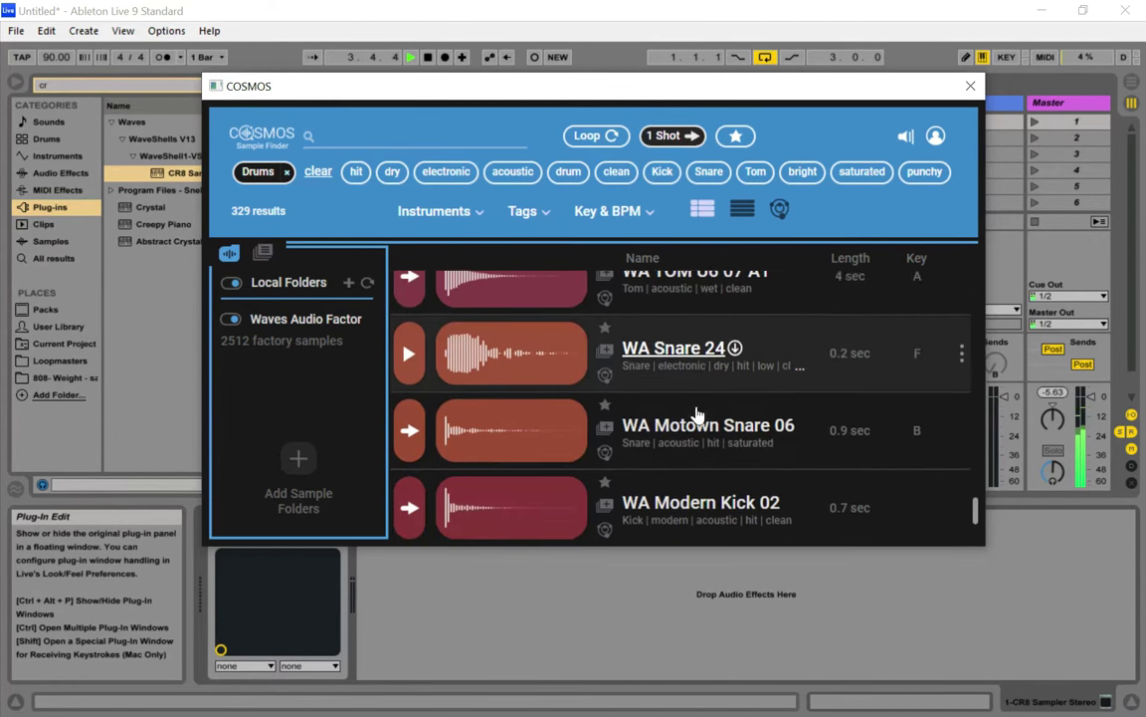
scroll(696, 413, down, 6)
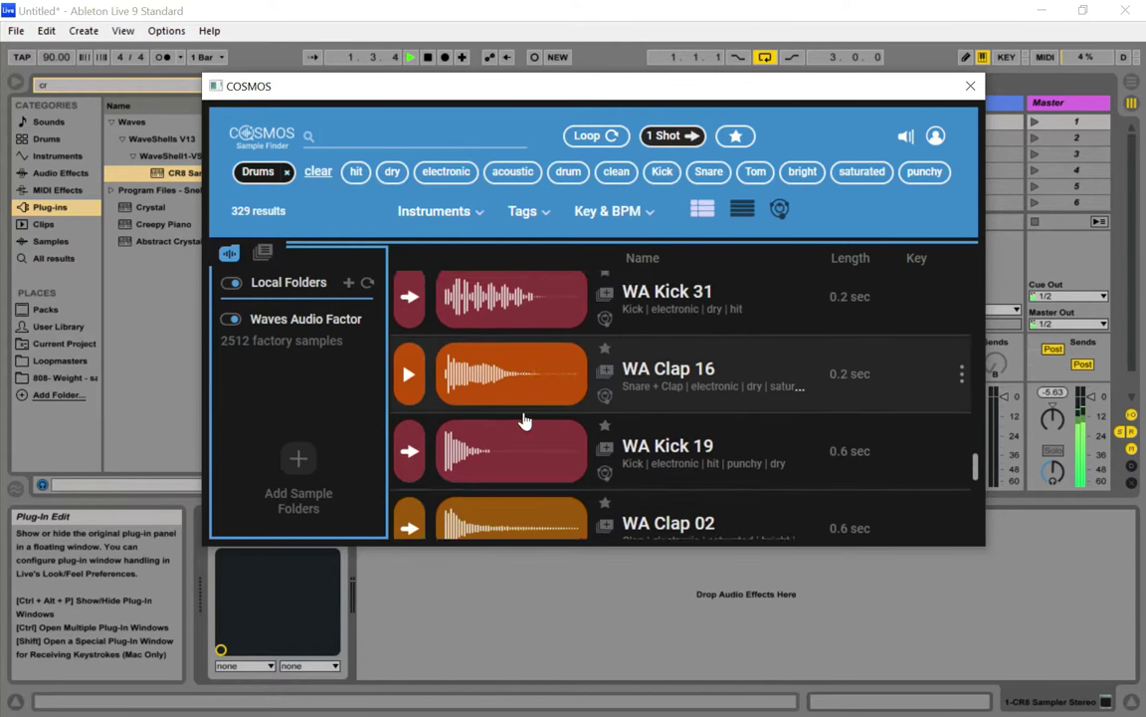
scroll(489, 418, down, 6)
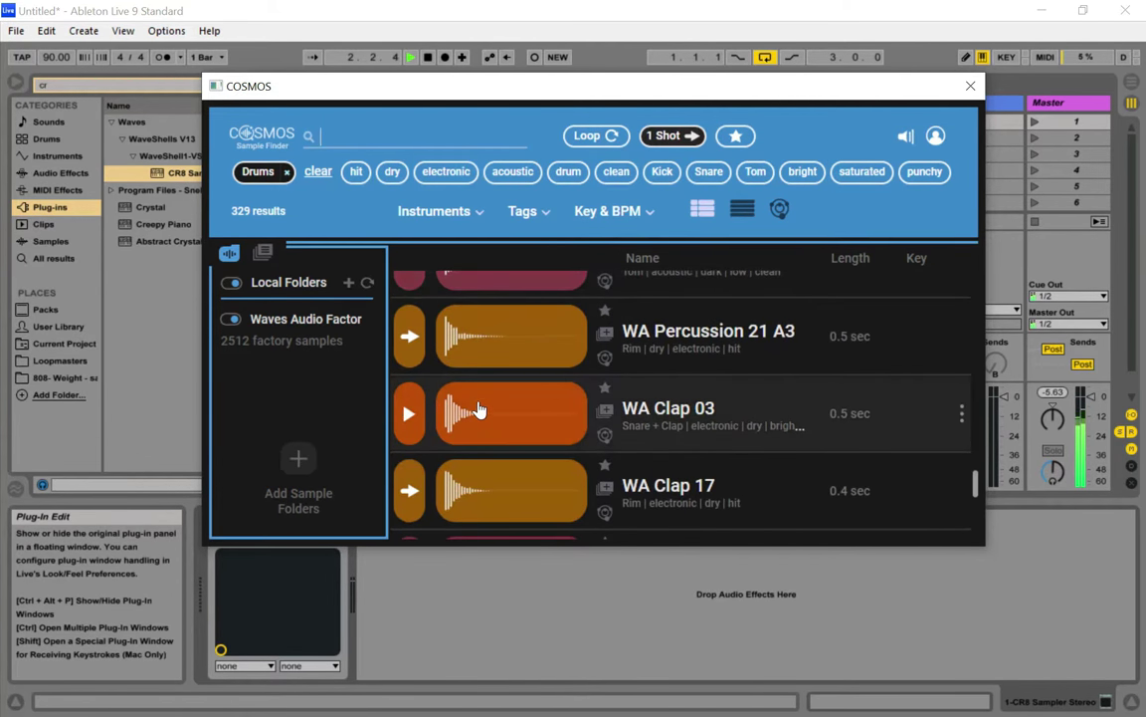
scroll(478, 398, down, 5)
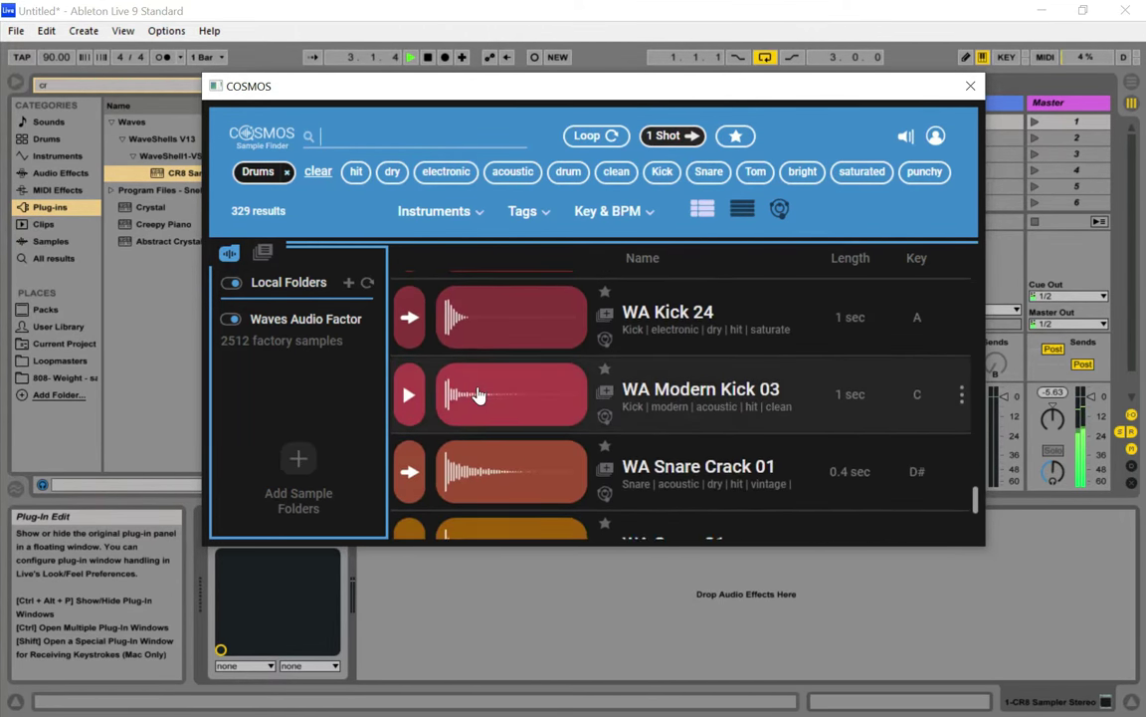
scroll(478, 389, down, 4)
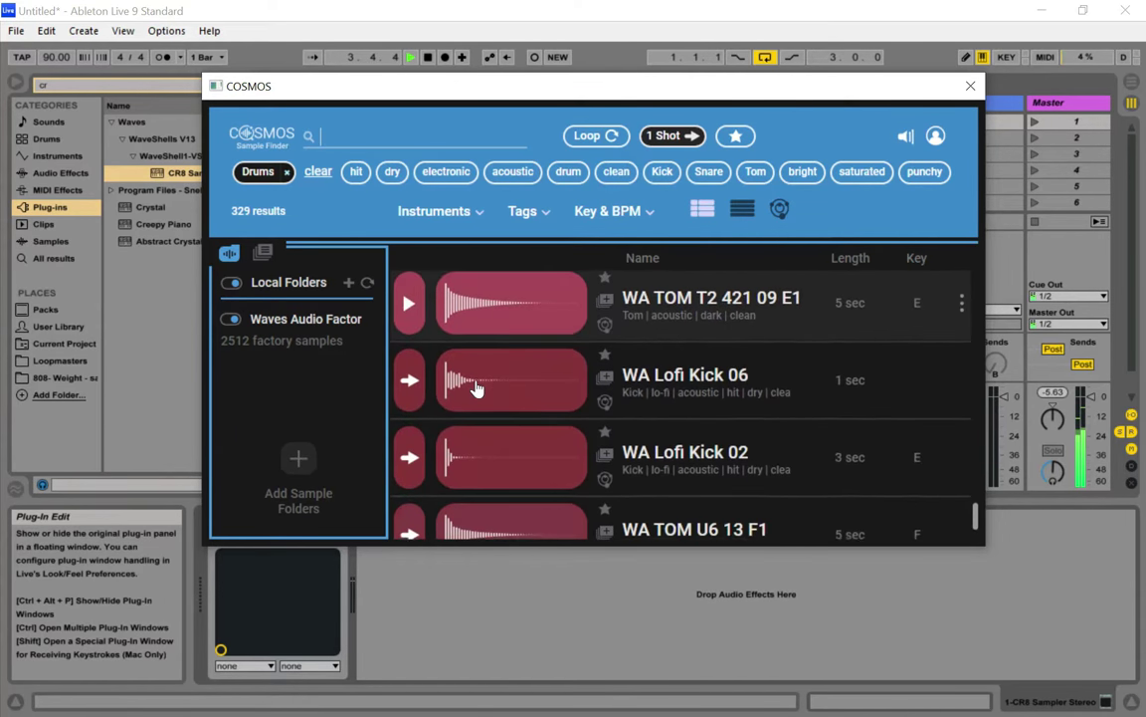
scroll(478, 389, down, 5)
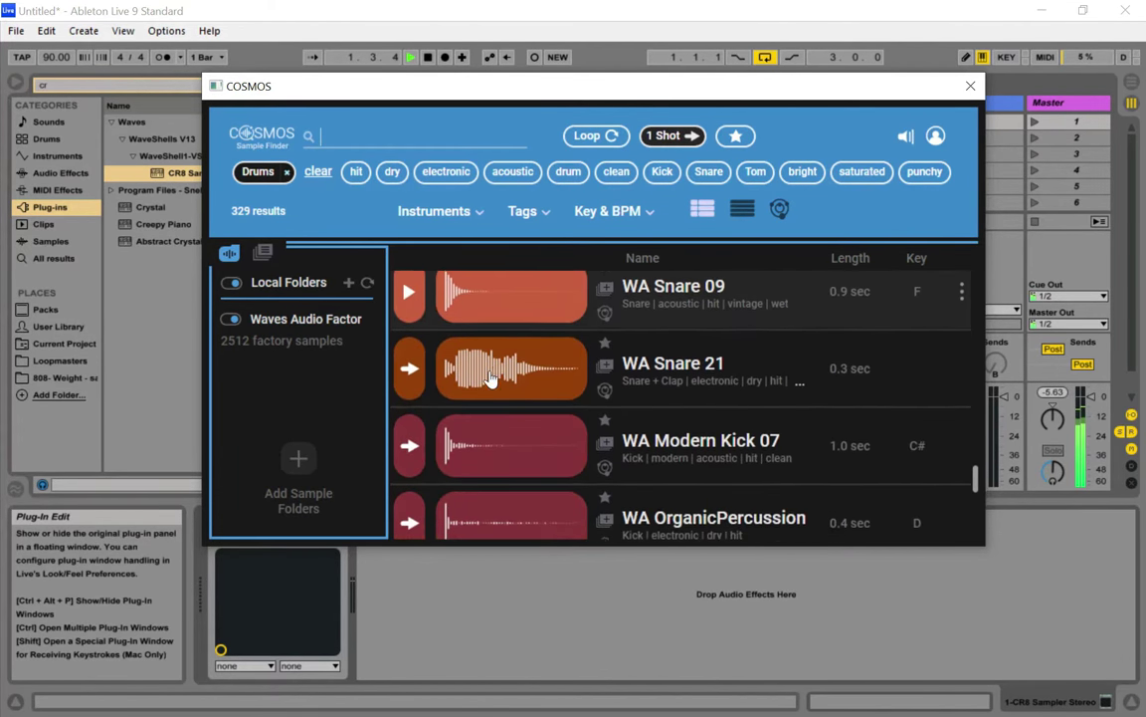
scroll(490, 376, down, 4)
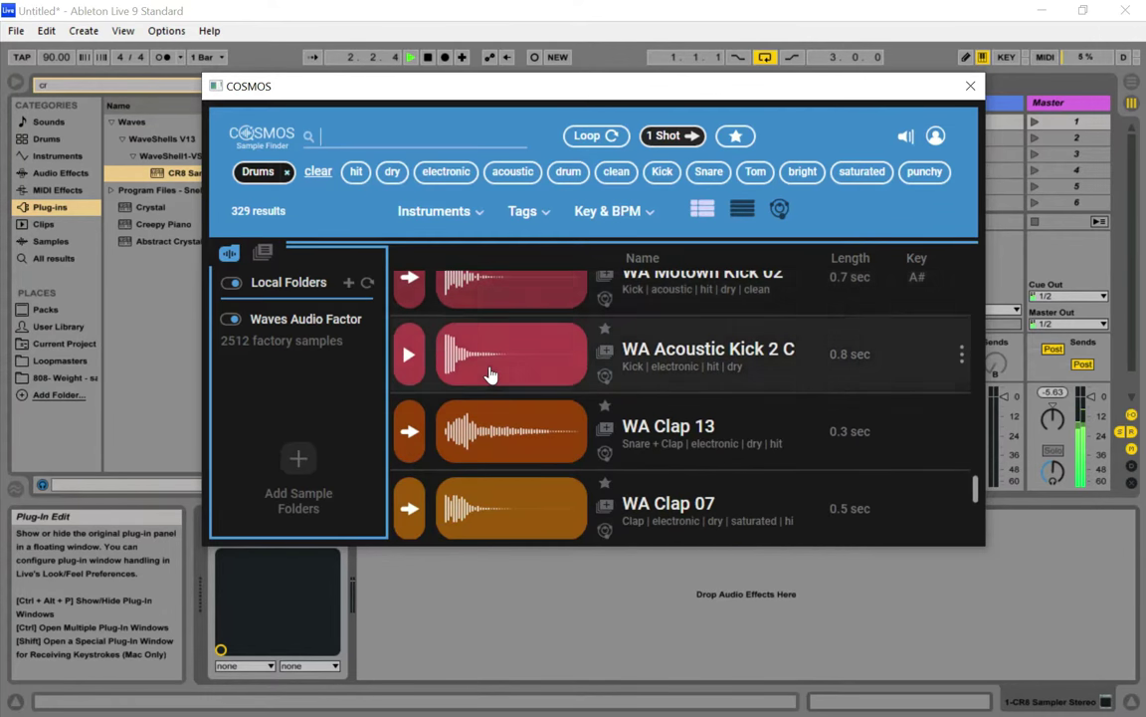
scroll(489, 373, down, 5)
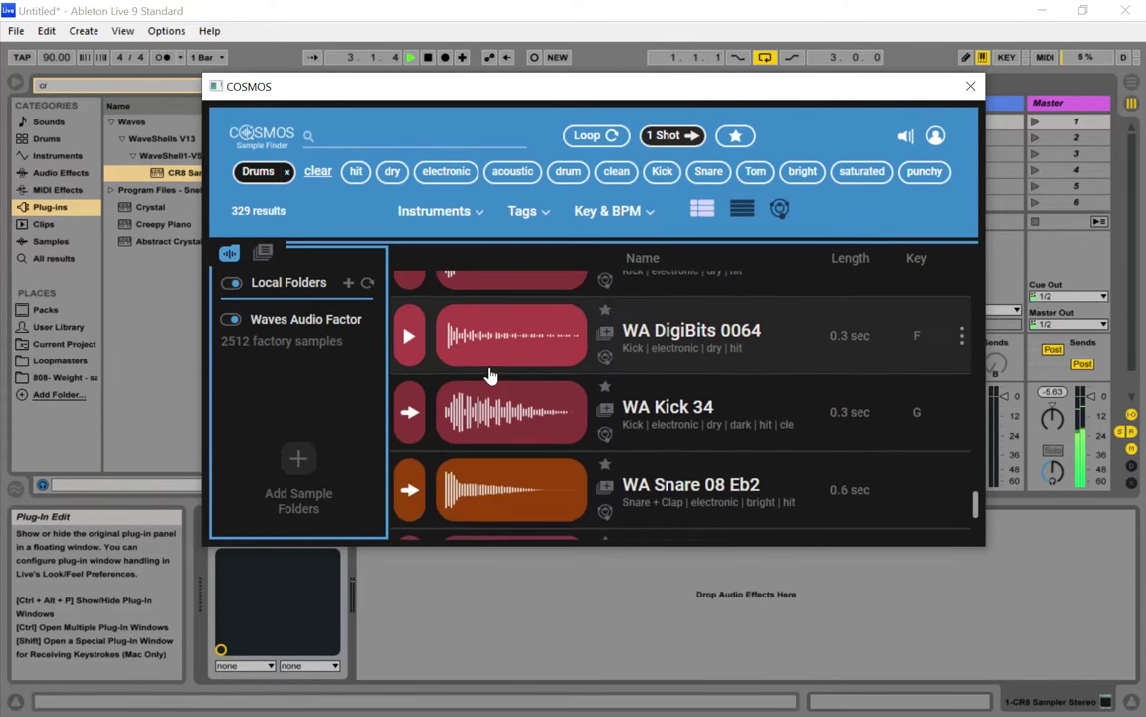
scroll(492, 370, down, 1)
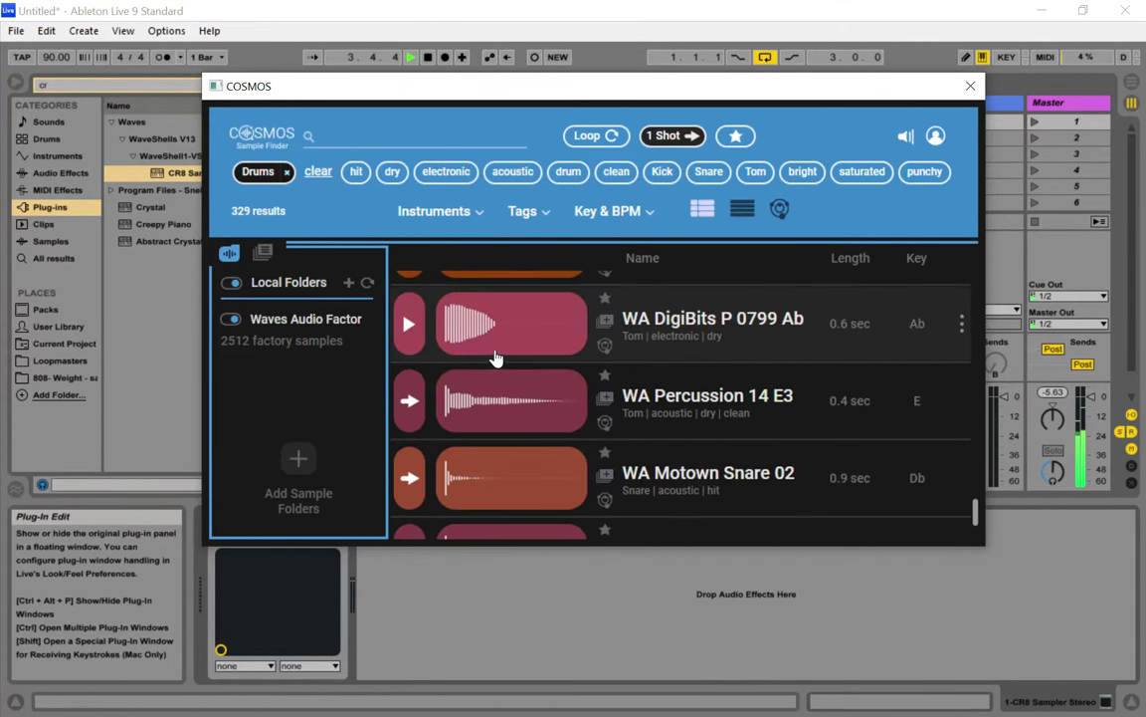
scroll(487, 368, down, 1)
click(410, 367)
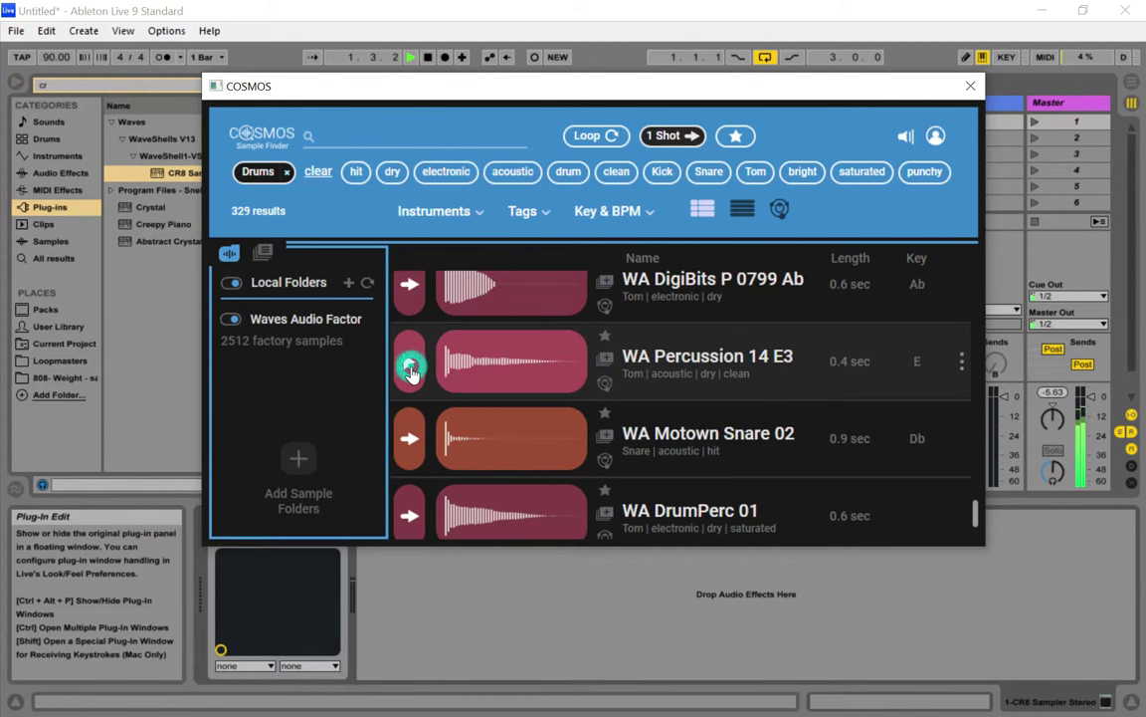
Look further through the Drums one-shots beyond WA Percussion 14 E3 for a suitable hat sample
scroll(533, 435, down, 2)
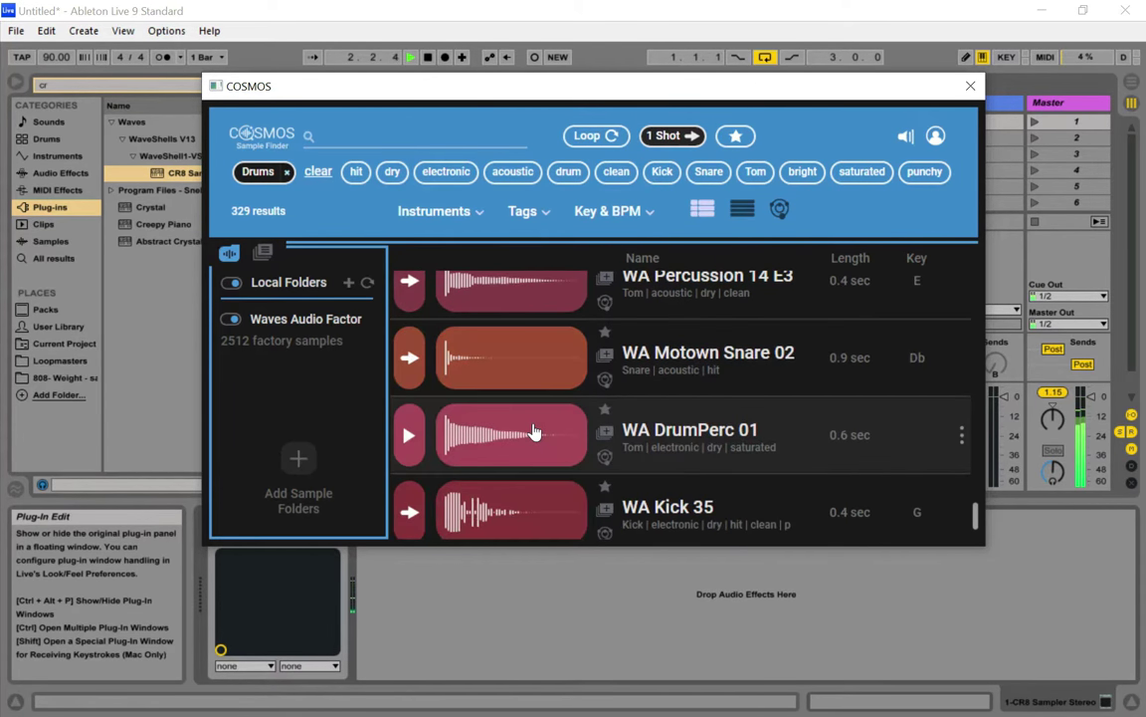
scroll(530, 409, down, 1)
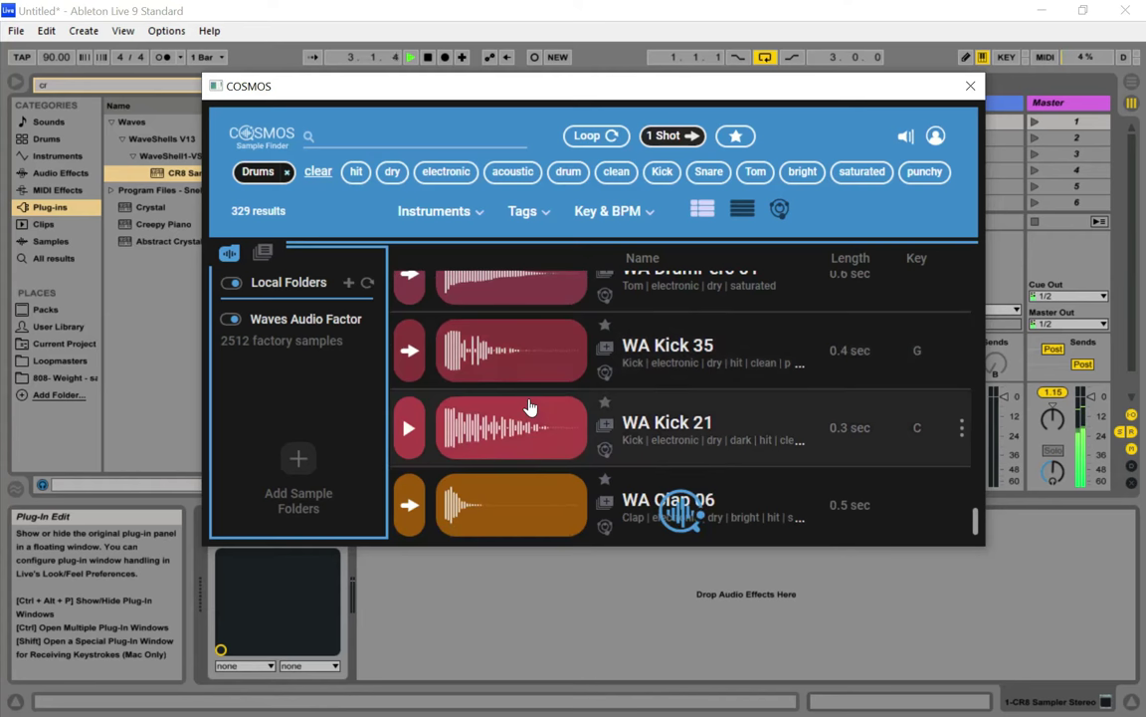
scroll(531, 409, down, 4)
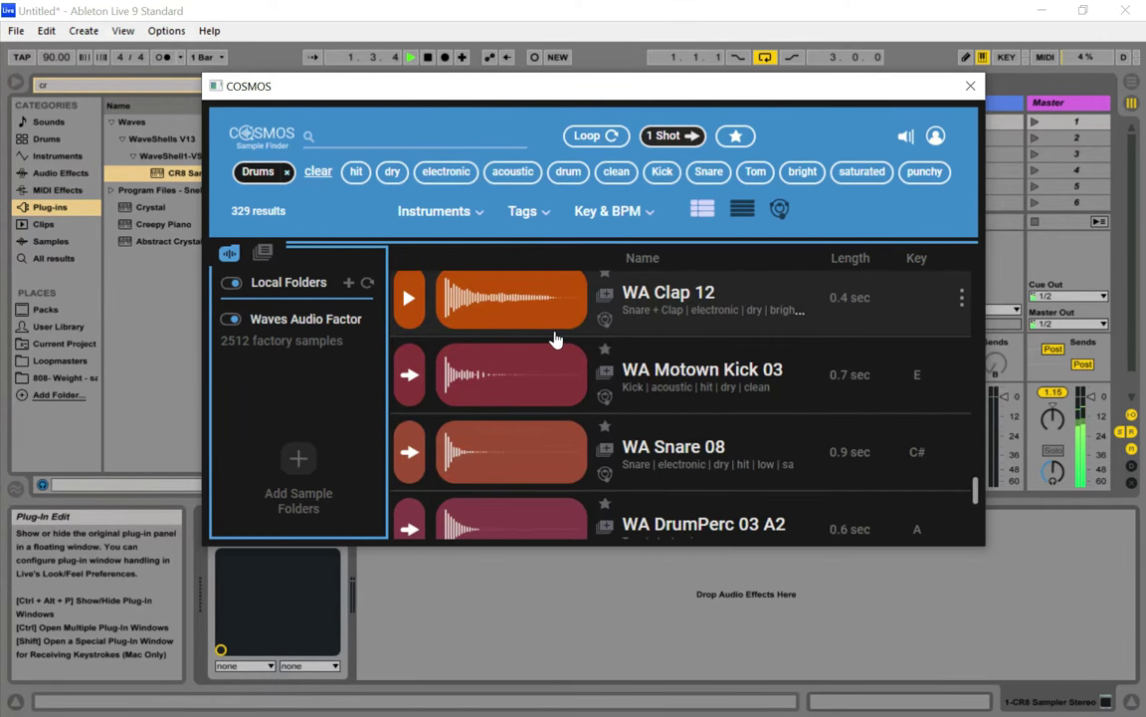
scroll(556, 344, down, 4)
scroll(557, 348, down, 3)
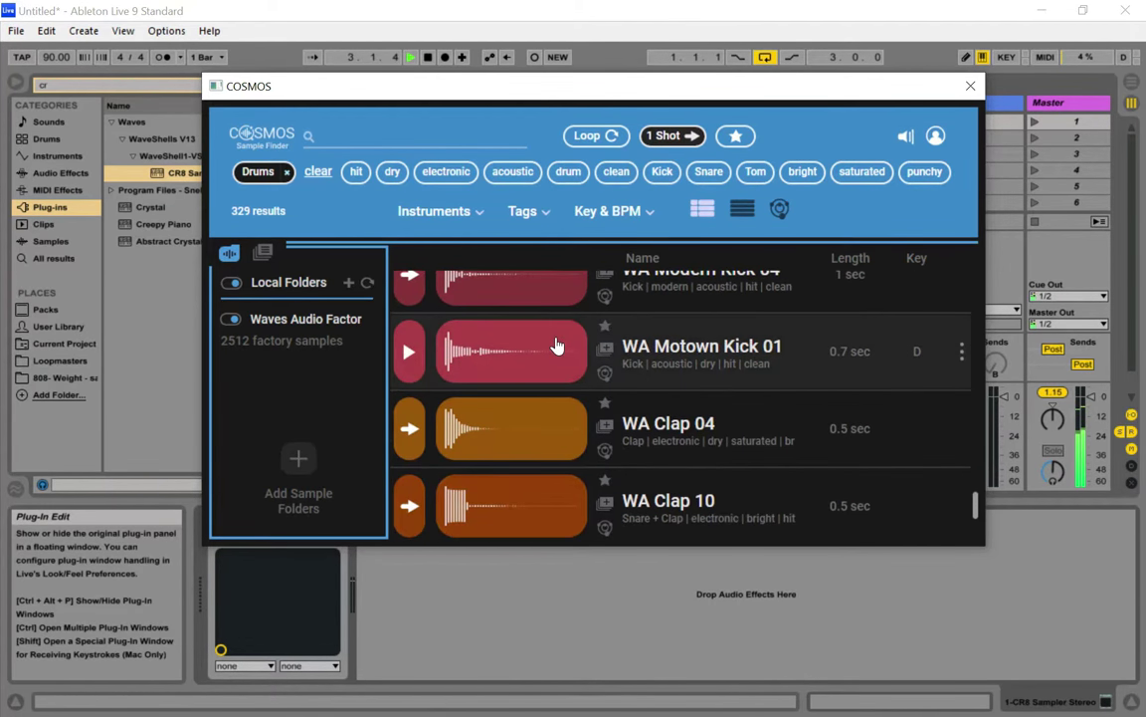
Browse the one-shot Drums results in the COSMOS sample list and preview the WA Percussion 24 sample
scroll(556, 345, down, 4)
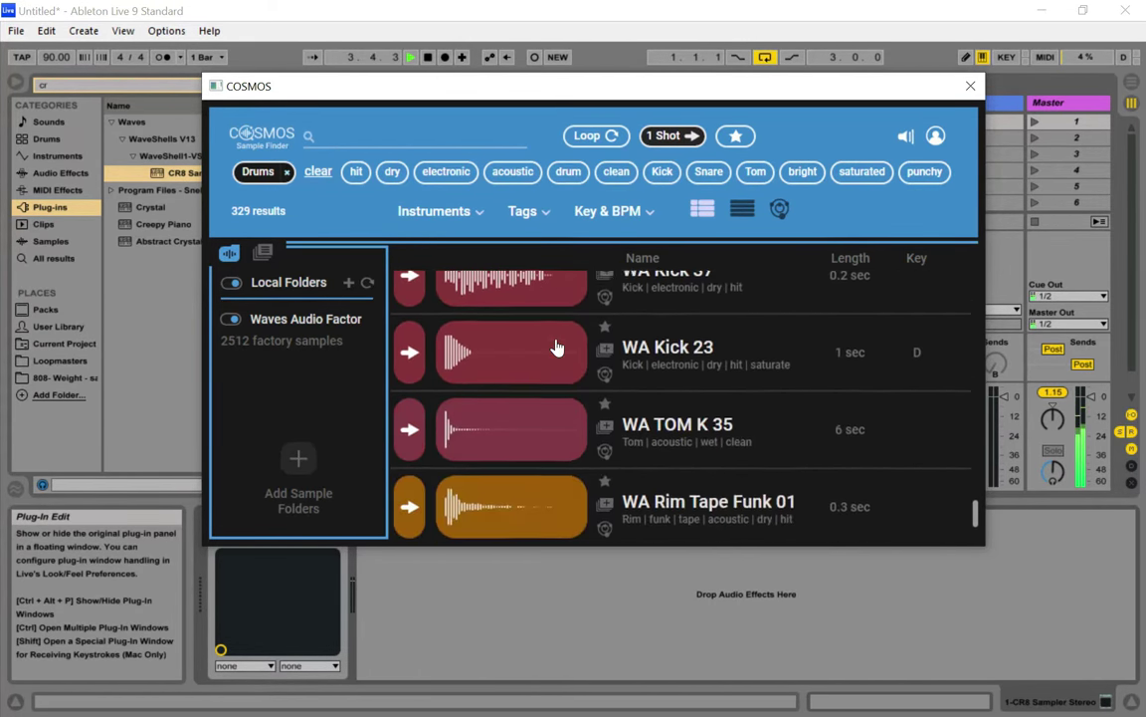
scroll(556, 347, down, 3)
scroll(556, 348, down, 3)
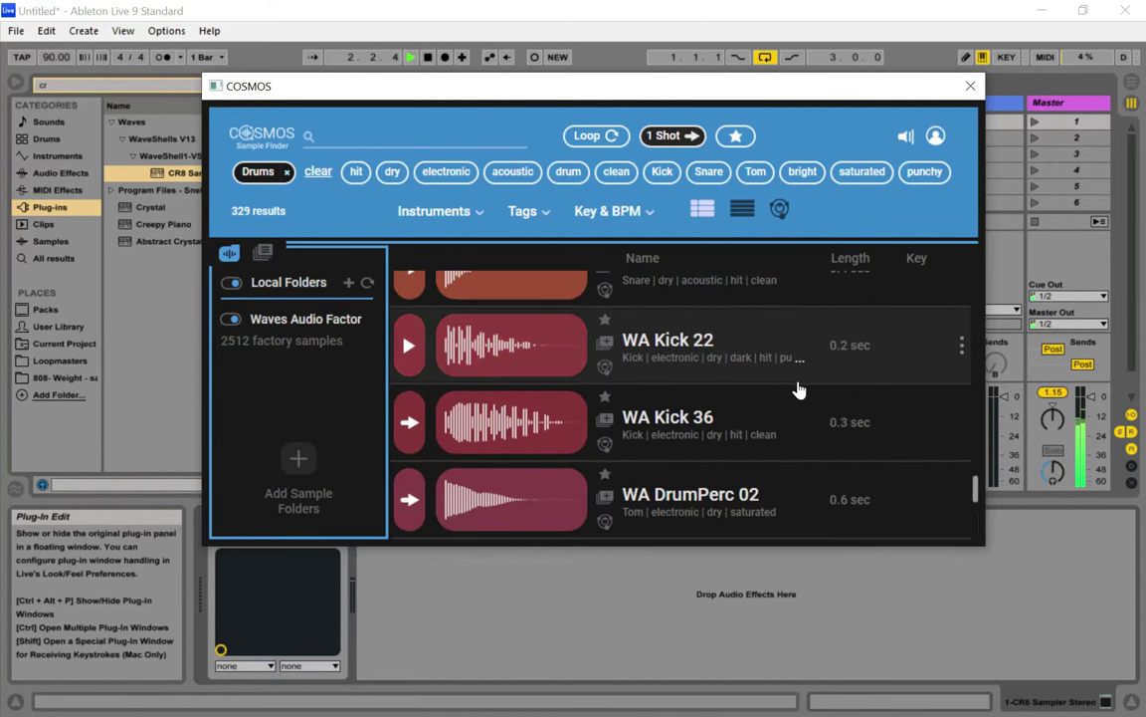
scroll(803, 378, down, 3)
scroll(796, 381, down, 4)
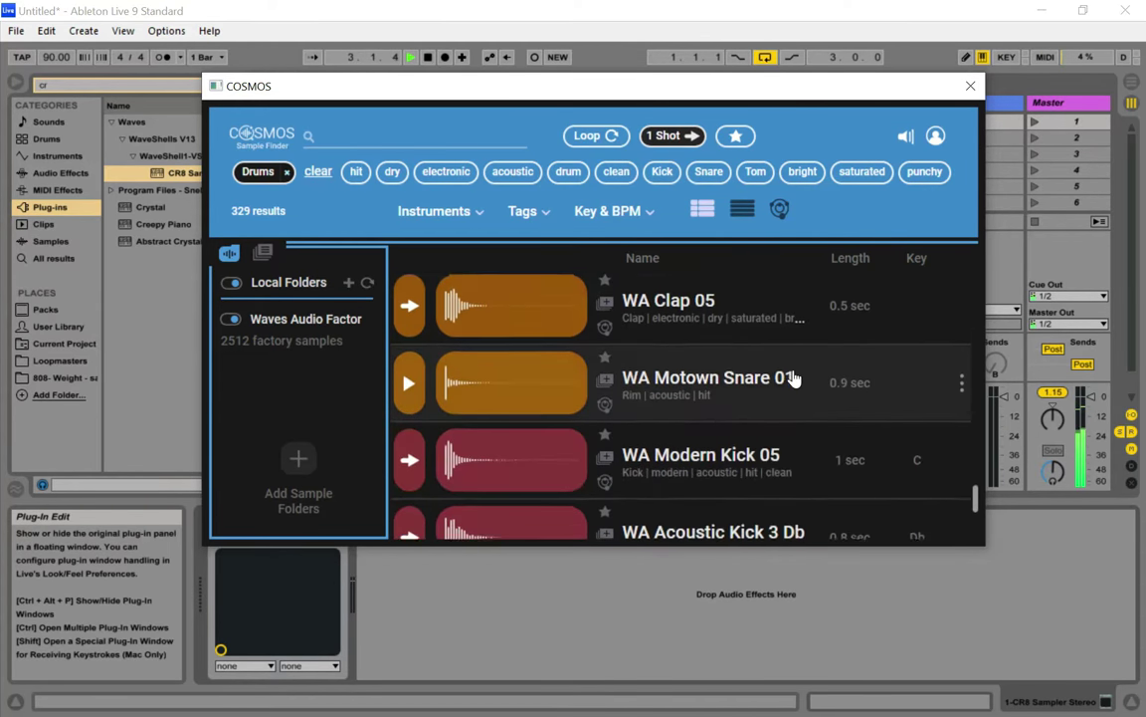
scroll(772, 397, down, 1)
scroll(769, 398, down, 6)
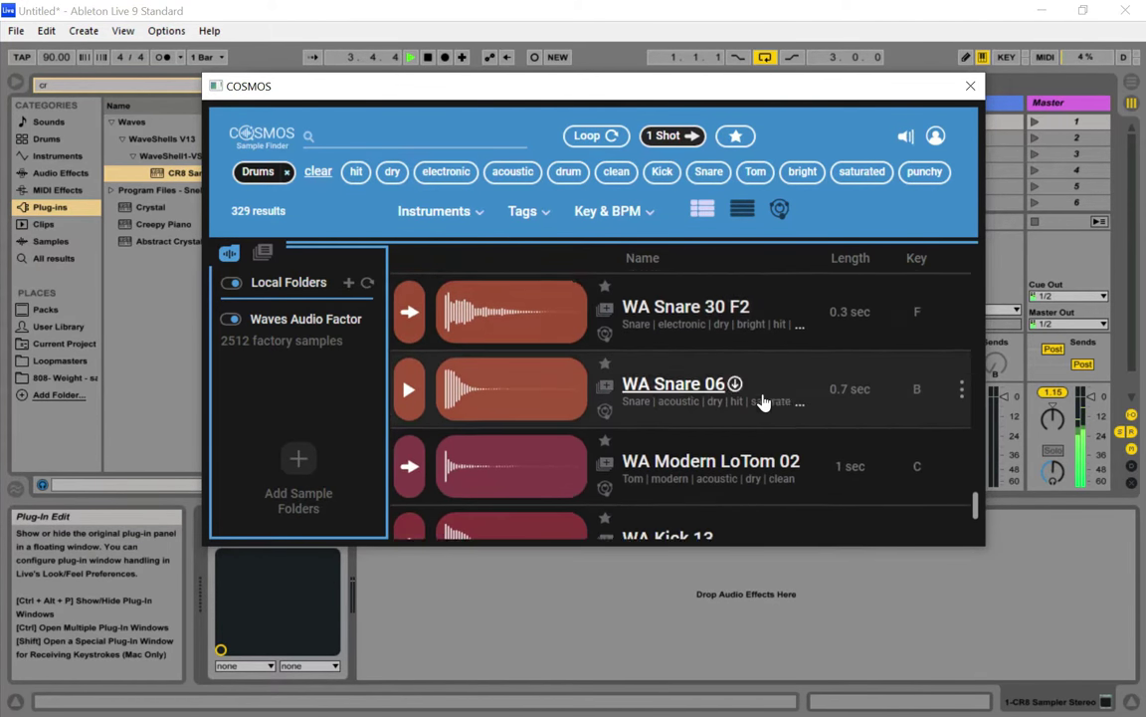
scroll(735, 386, down, 5)
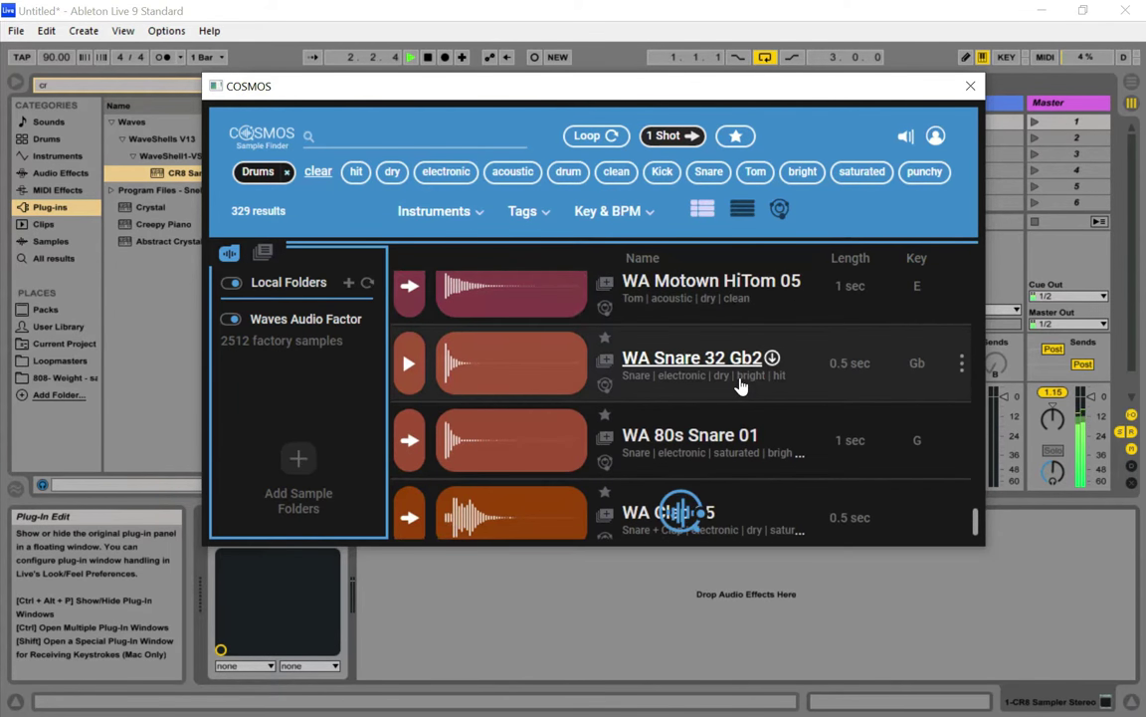
scroll(587, 398, down, 5)
scroll(585, 396, down, 4)
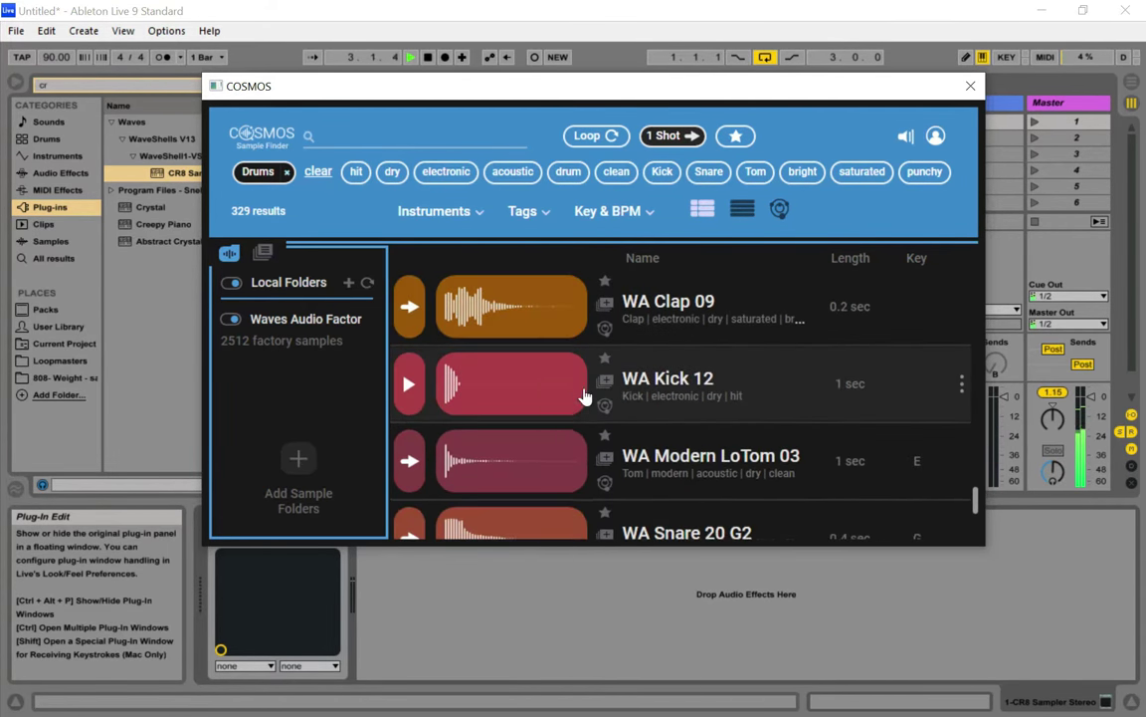
scroll(562, 381, down, 4)
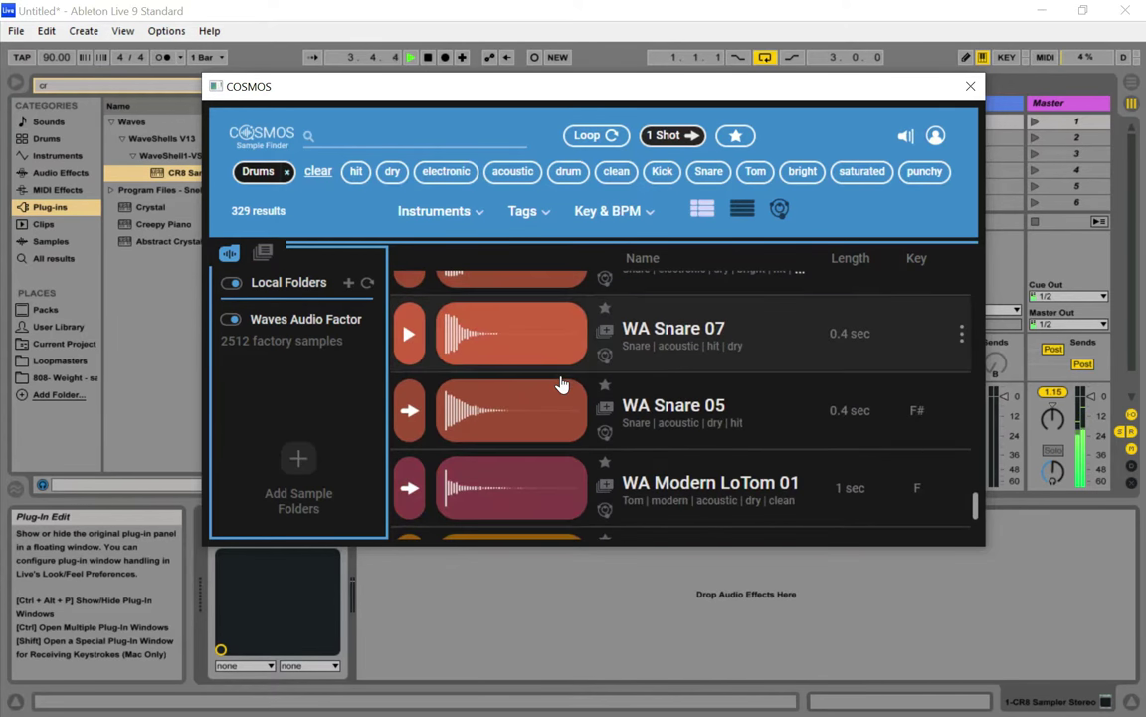
scroll(562, 378, down, 5)
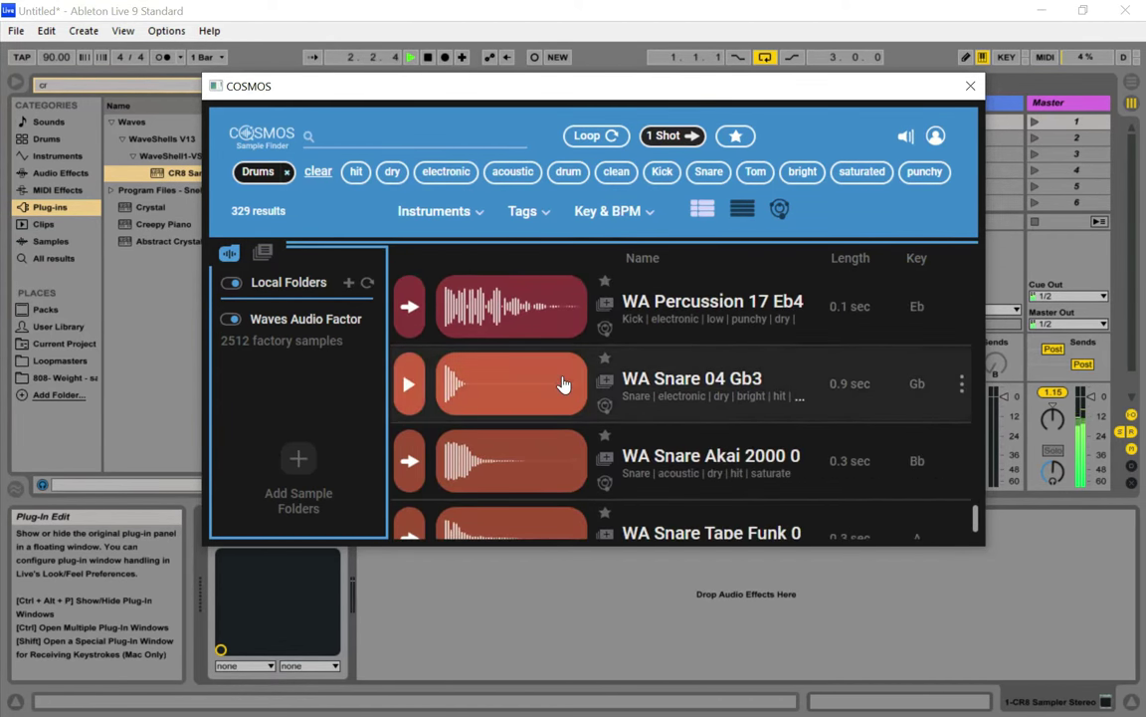
scroll(530, 369, down, 2)
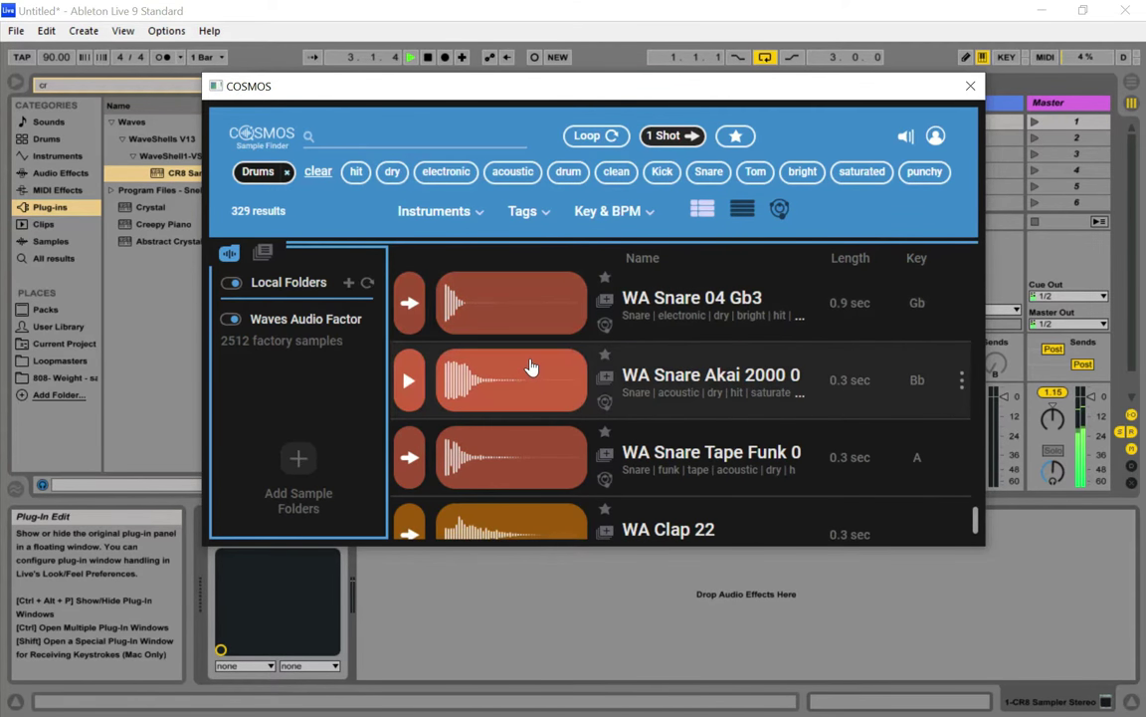
scroll(542, 373, down, 3)
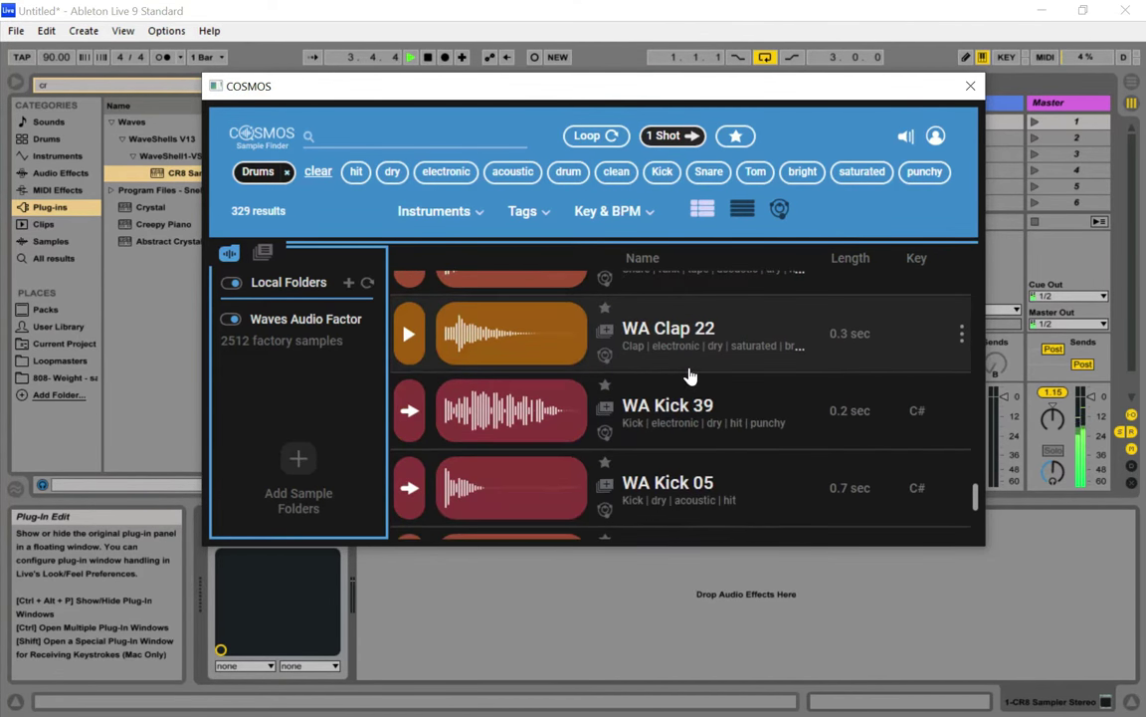
scroll(687, 394, down, 3)
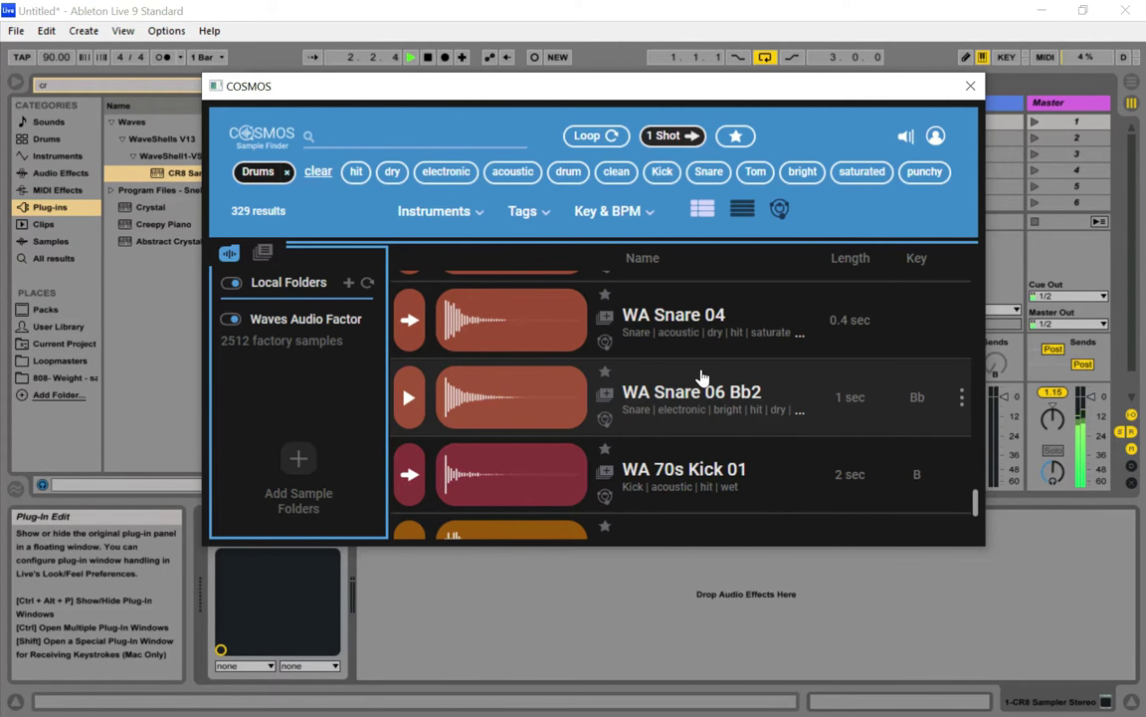
scroll(701, 377, down, 2)
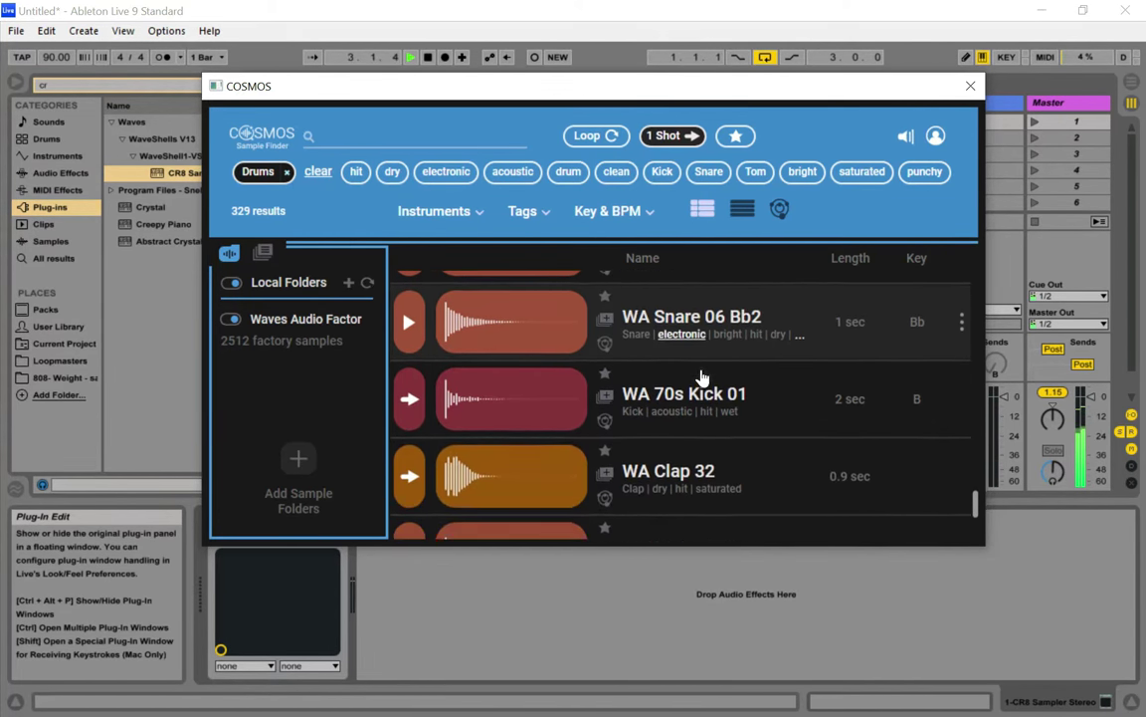
scroll(702, 376, down, 5)
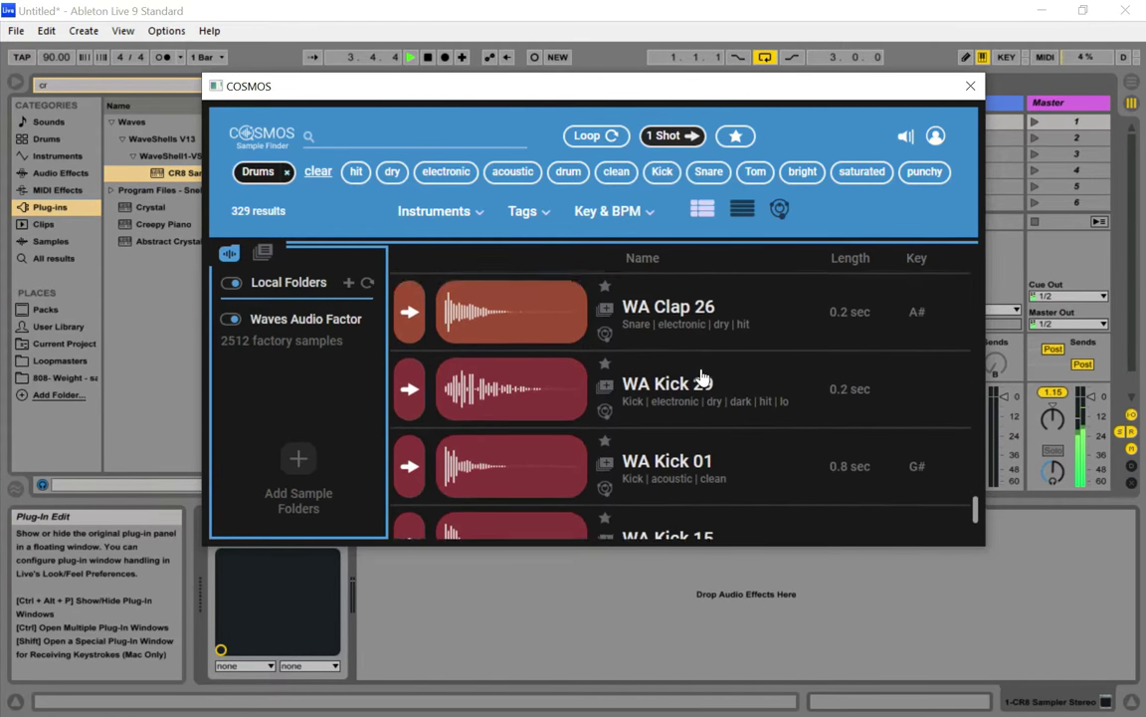
scroll(690, 379, down, 3)
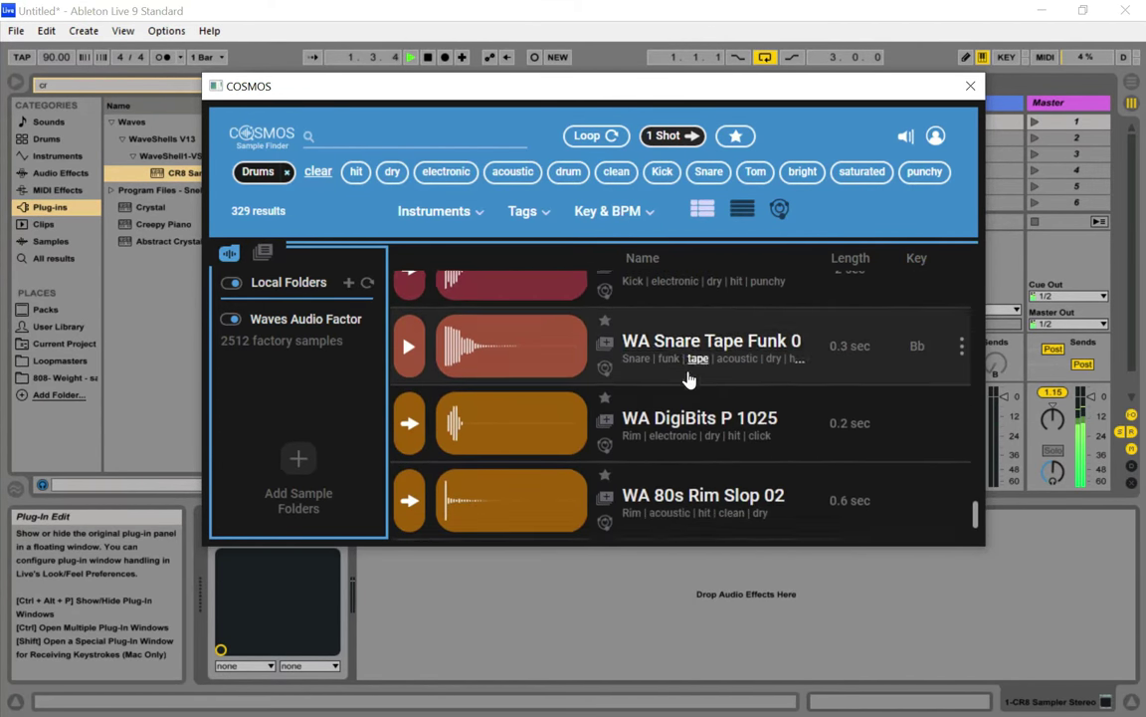
scroll(687, 379, down, 4)
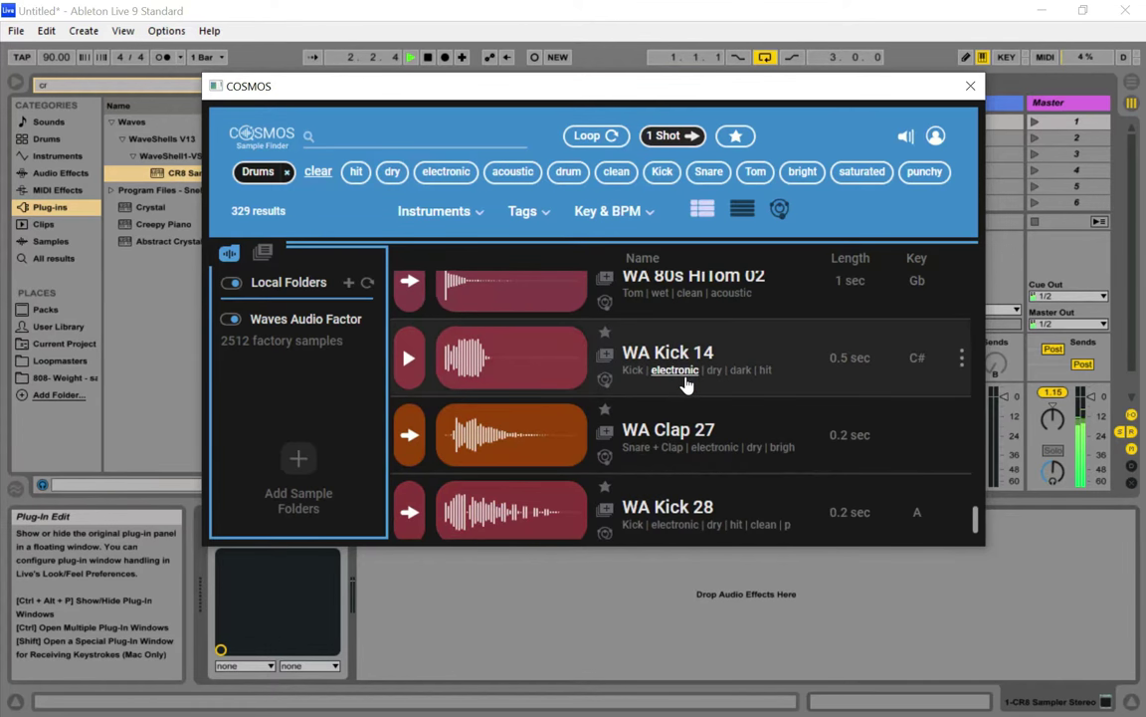
scroll(687, 385, down, 1)
scroll(687, 385, down, 5)
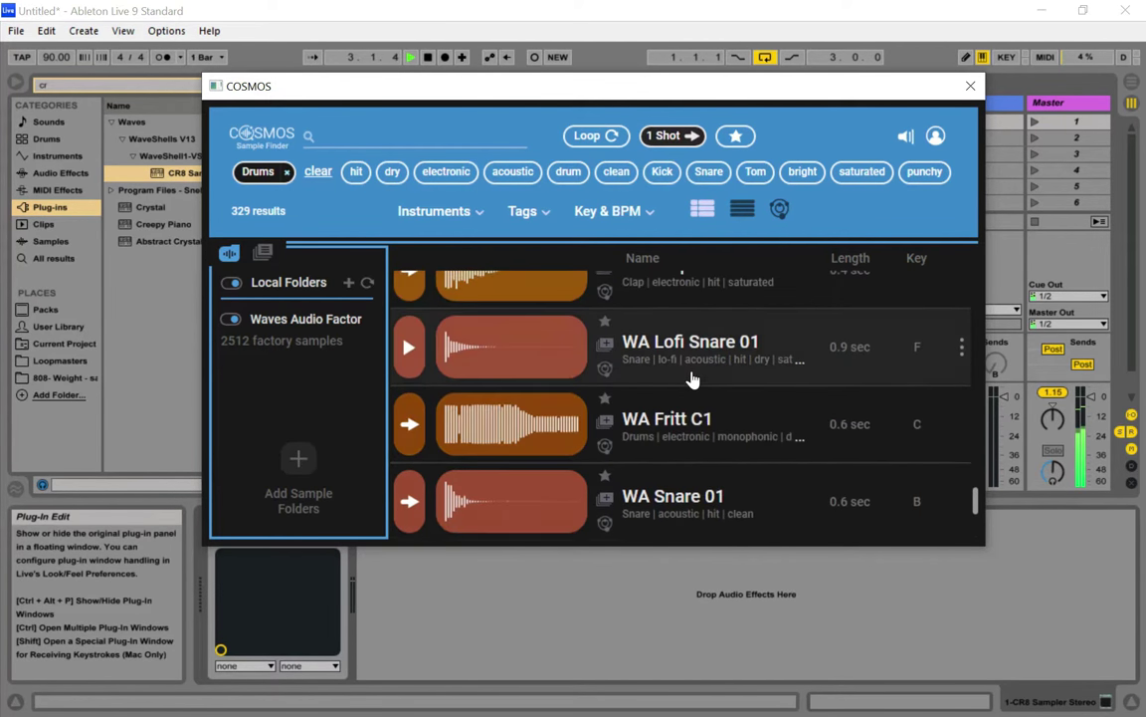
scroll(694, 383, down, 4)
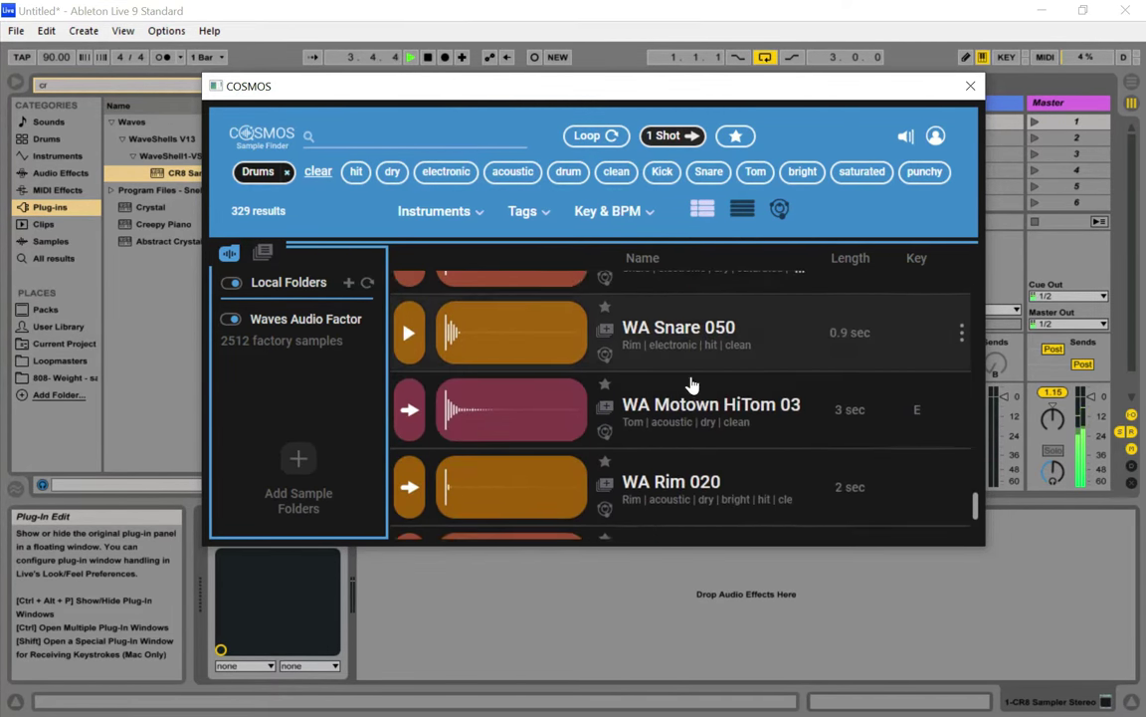
scroll(692, 386, down, 3)
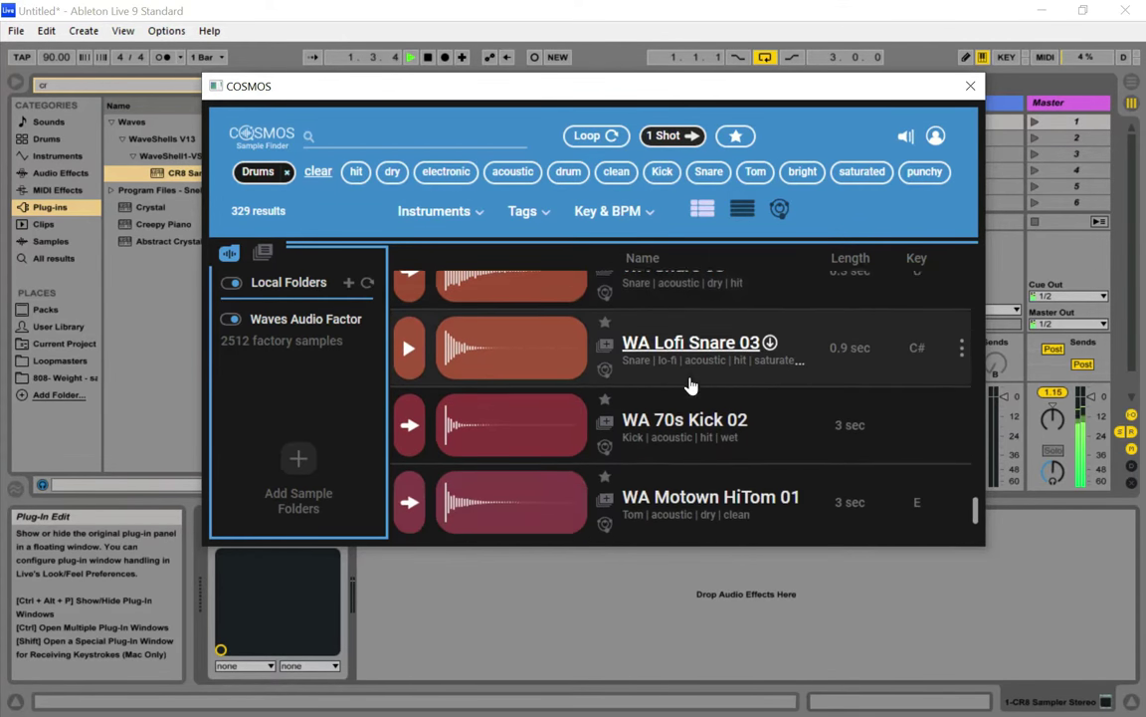
scroll(689, 386, down, 4)
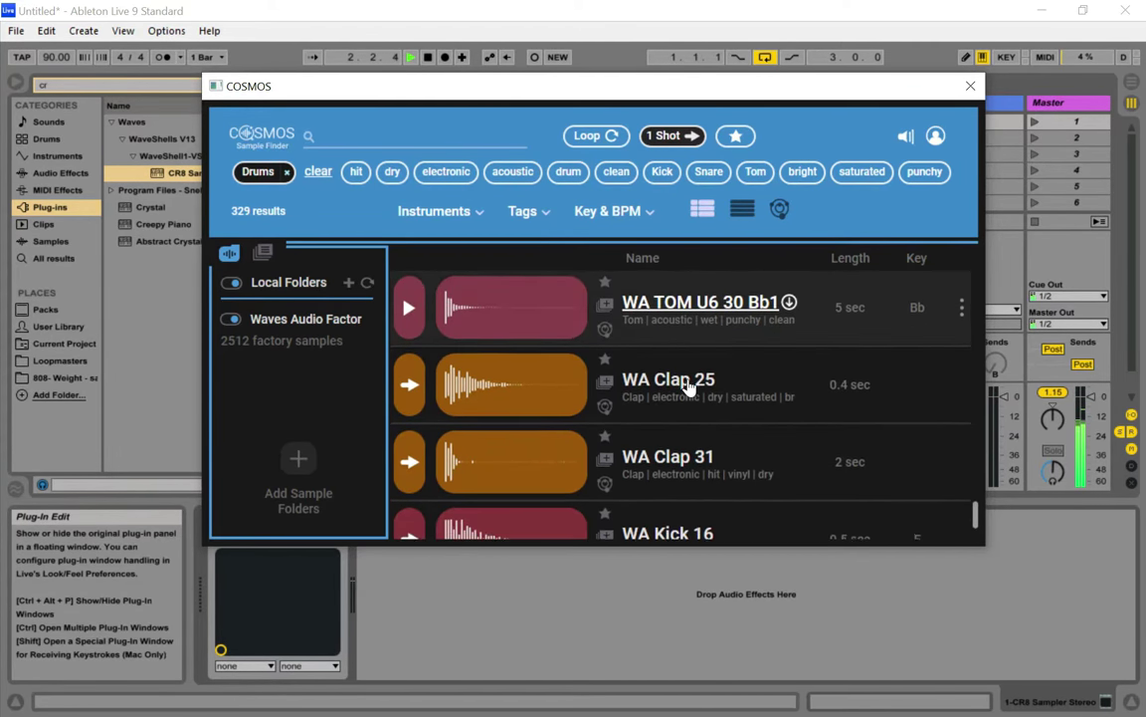
scroll(694, 388, down, 3)
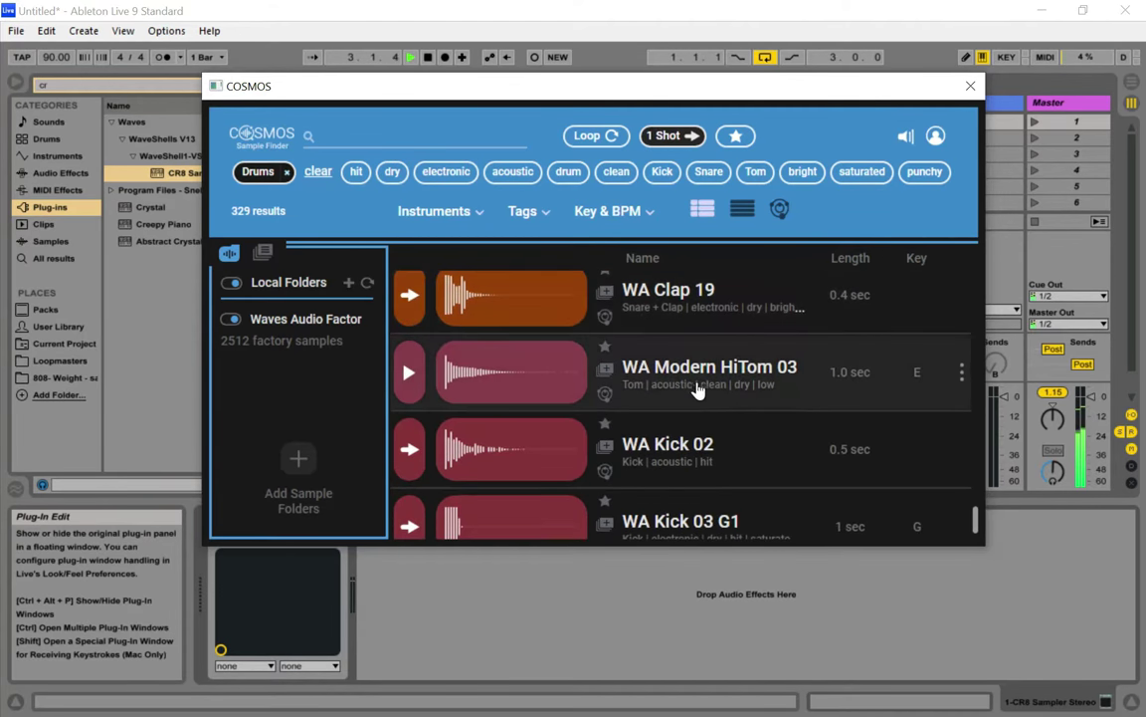
scroll(765, 413, down, 4)
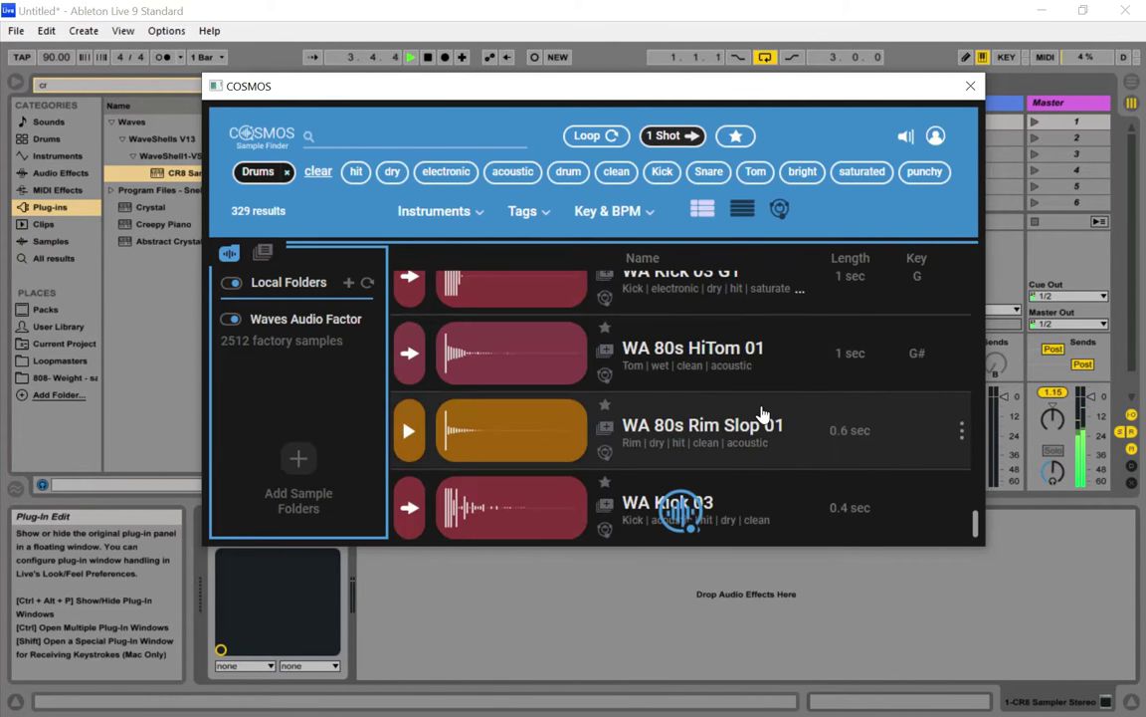
scroll(829, 426, down, 6)
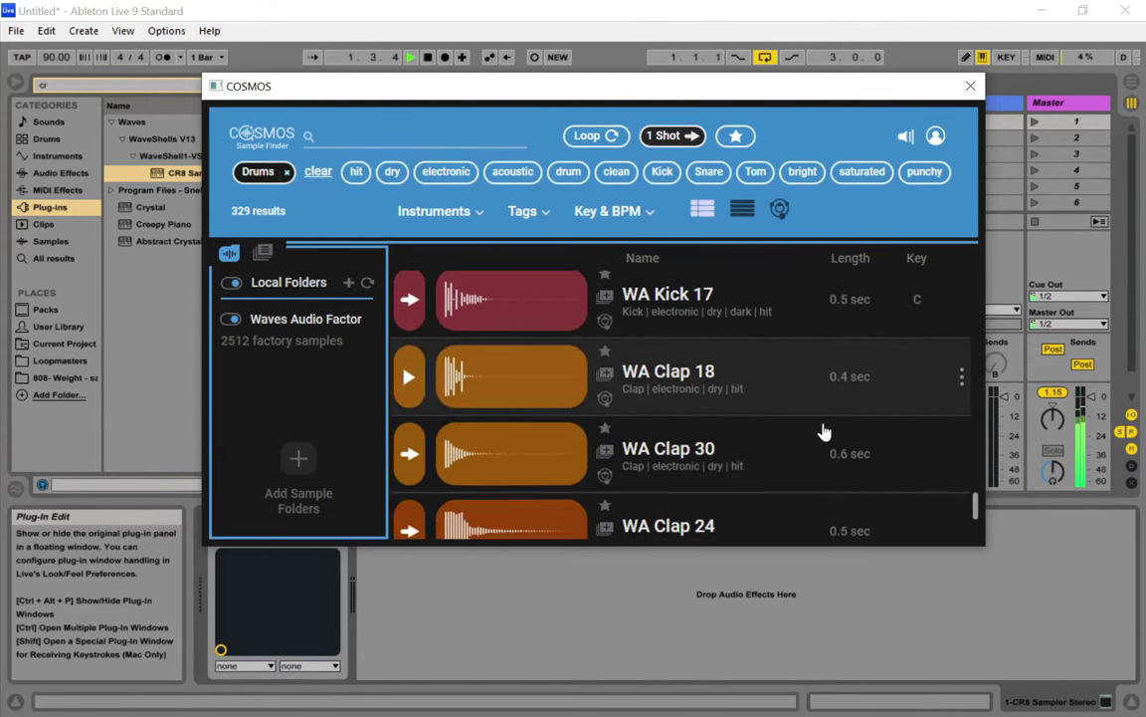
scroll(796, 432, down, 4)
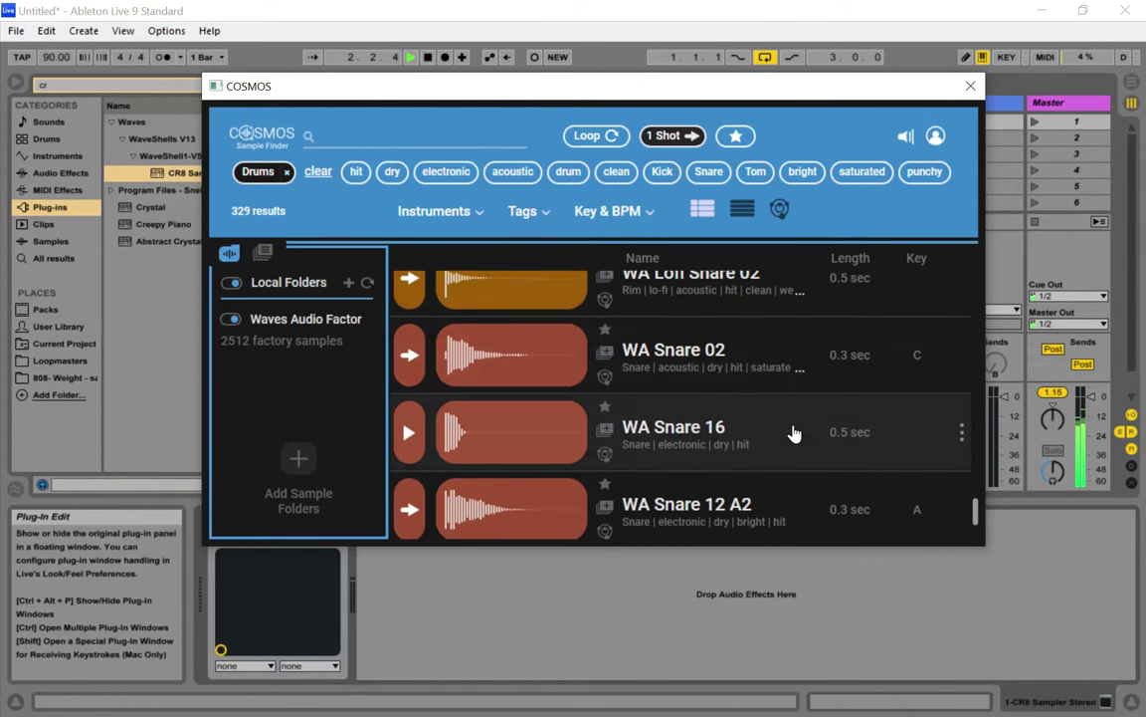
scroll(804, 430, down, 1)
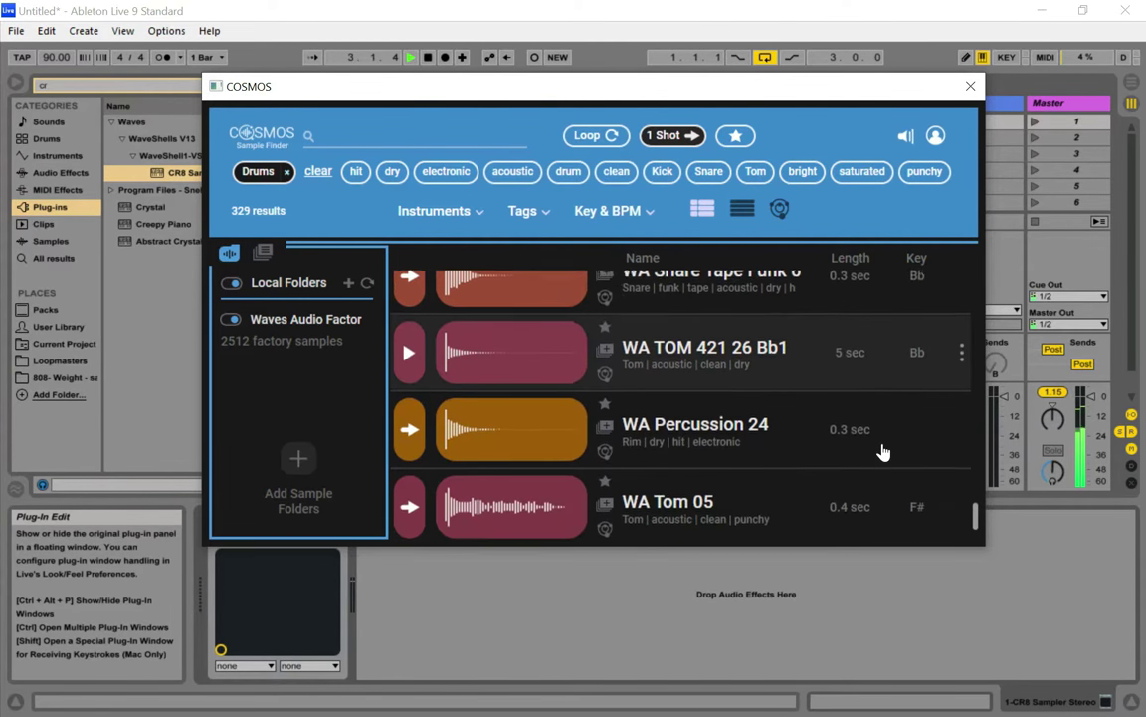
click(411, 419)
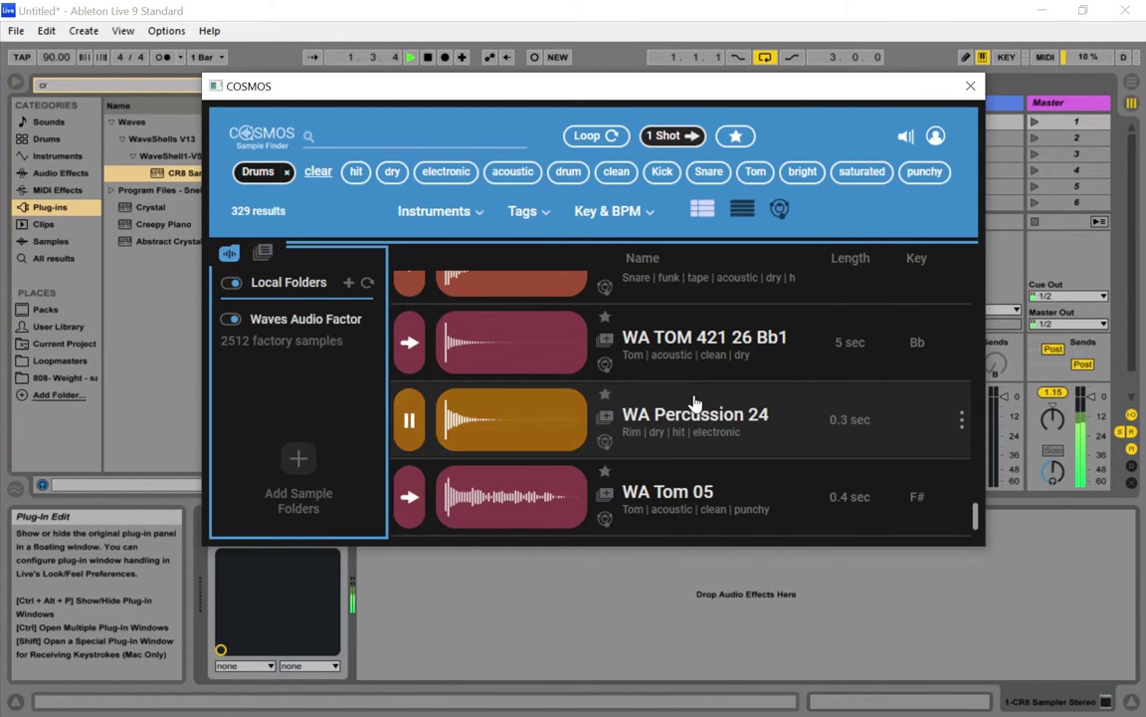
Examine further one-shot Drums results in the COSMOS sample list and preview the WA Percussion 26 sample
scroll(697, 408, down, 3)
scroll(697, 416, down, 1)
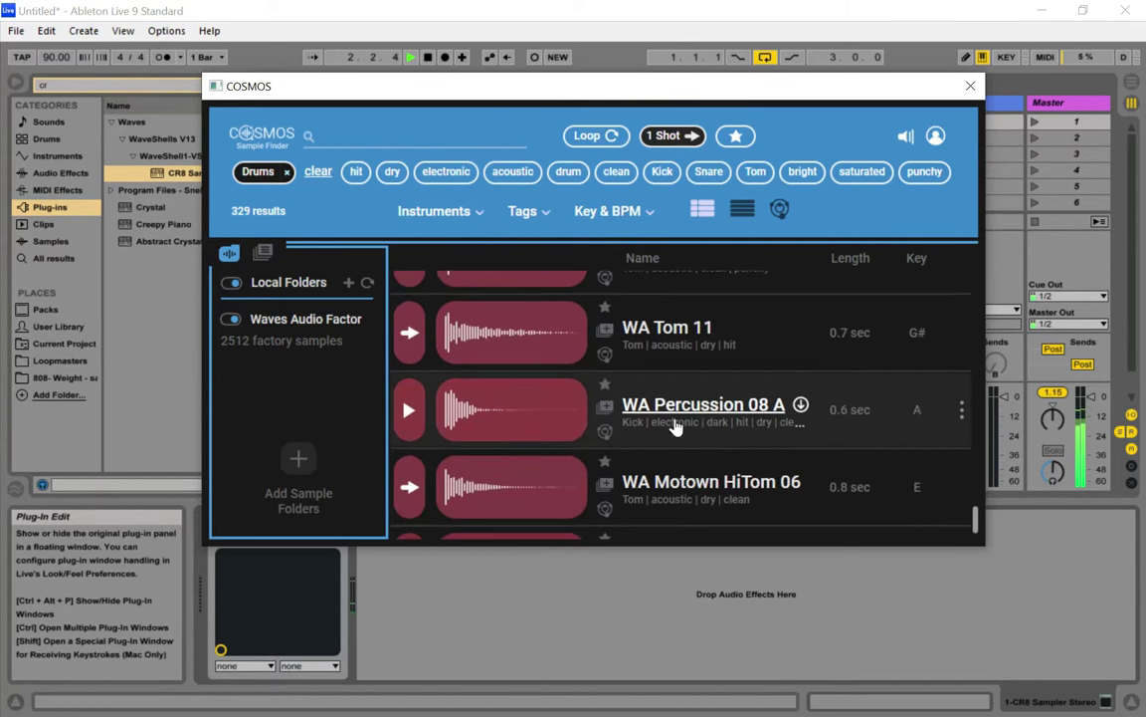
scroll(435, 428, down, 1)
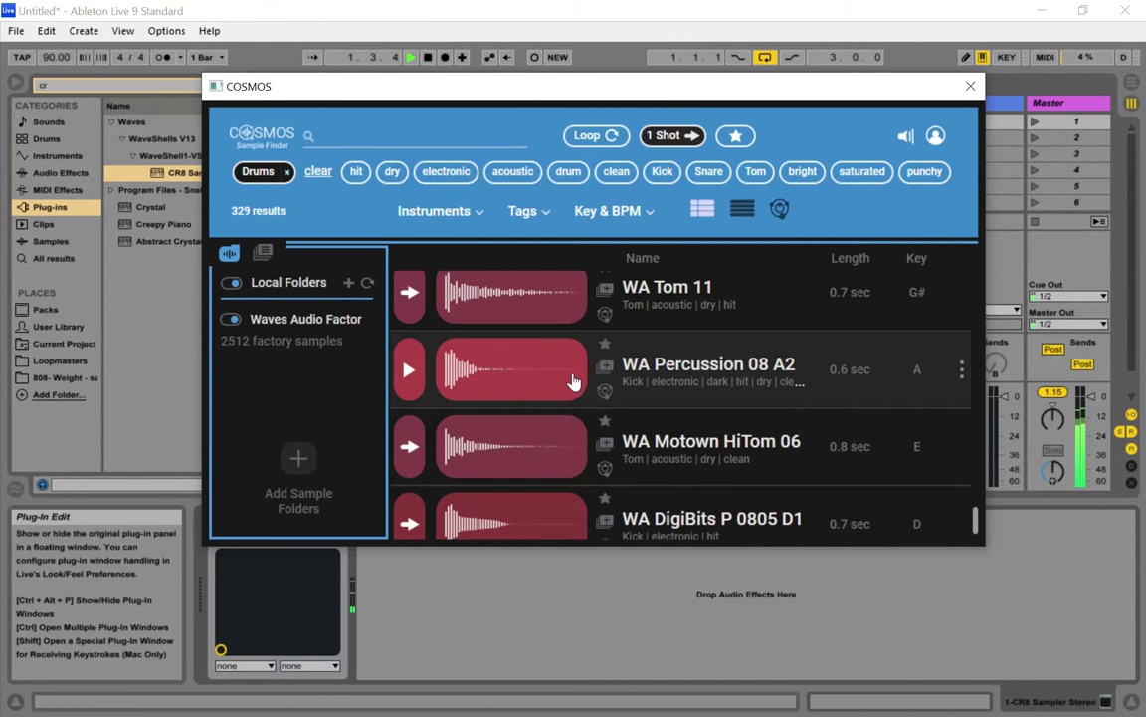
scroll(607, 413, down, 3)
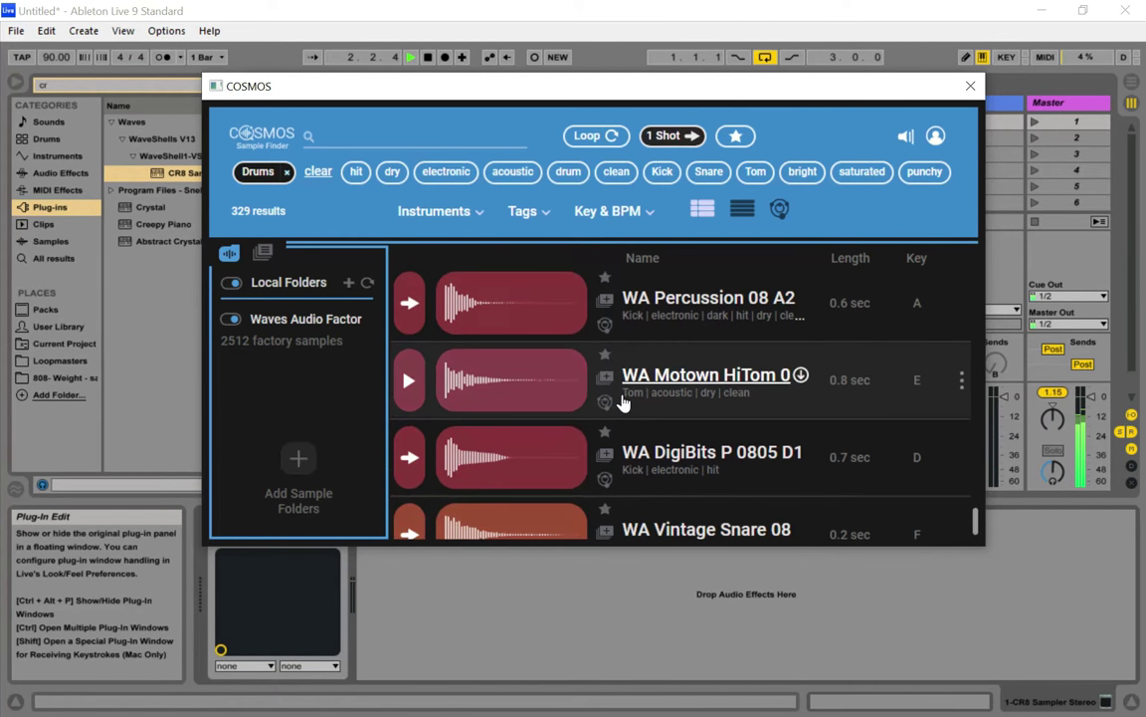
scroll(623, 396, down, 5)
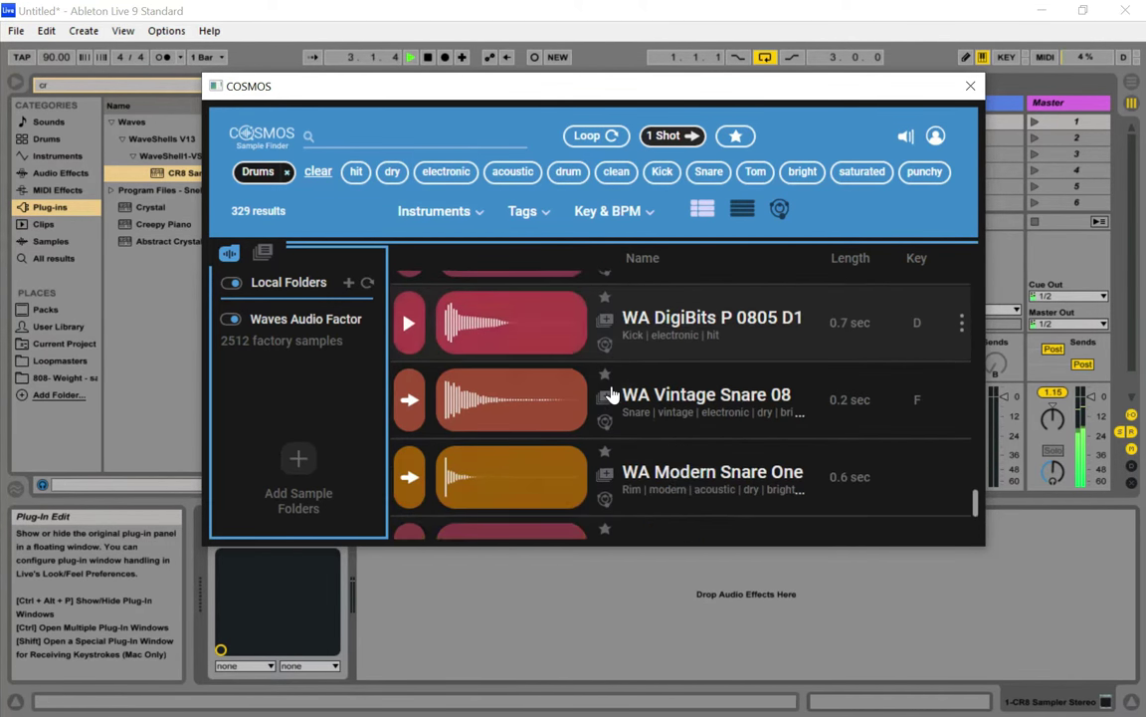
scroll(617, 403, down, 4)
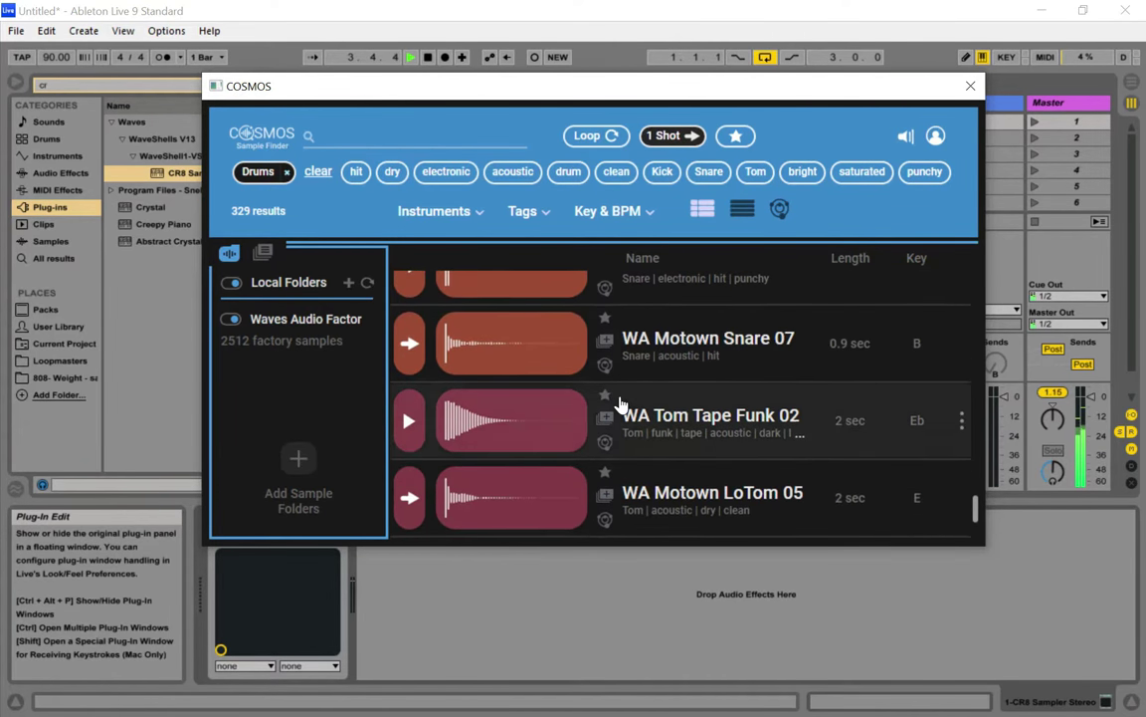
scroll(619, 403, down, 1)
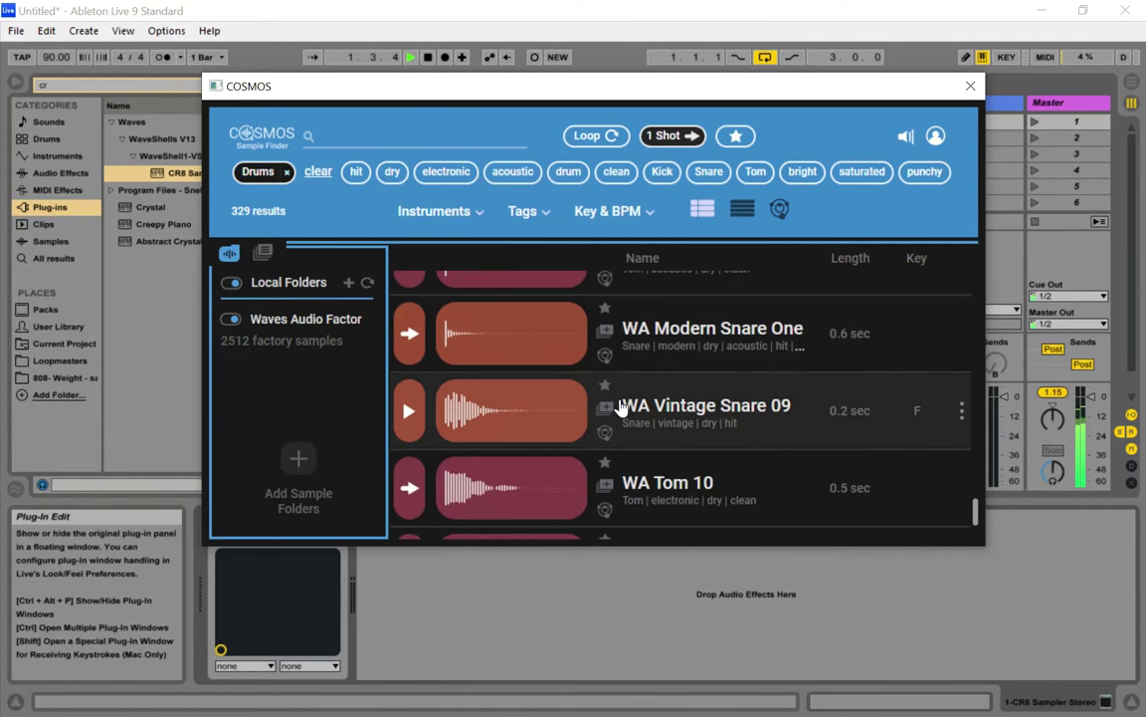
scroll(636, 406, down, 1)
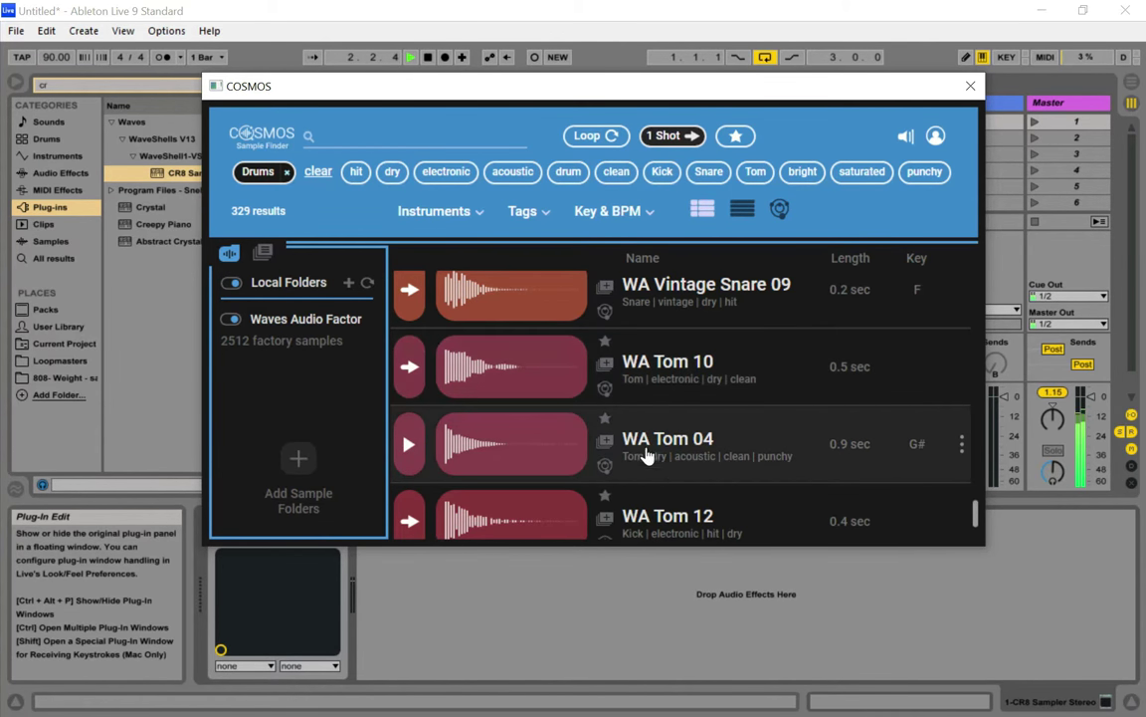
scroll(646, 456, down, 1)
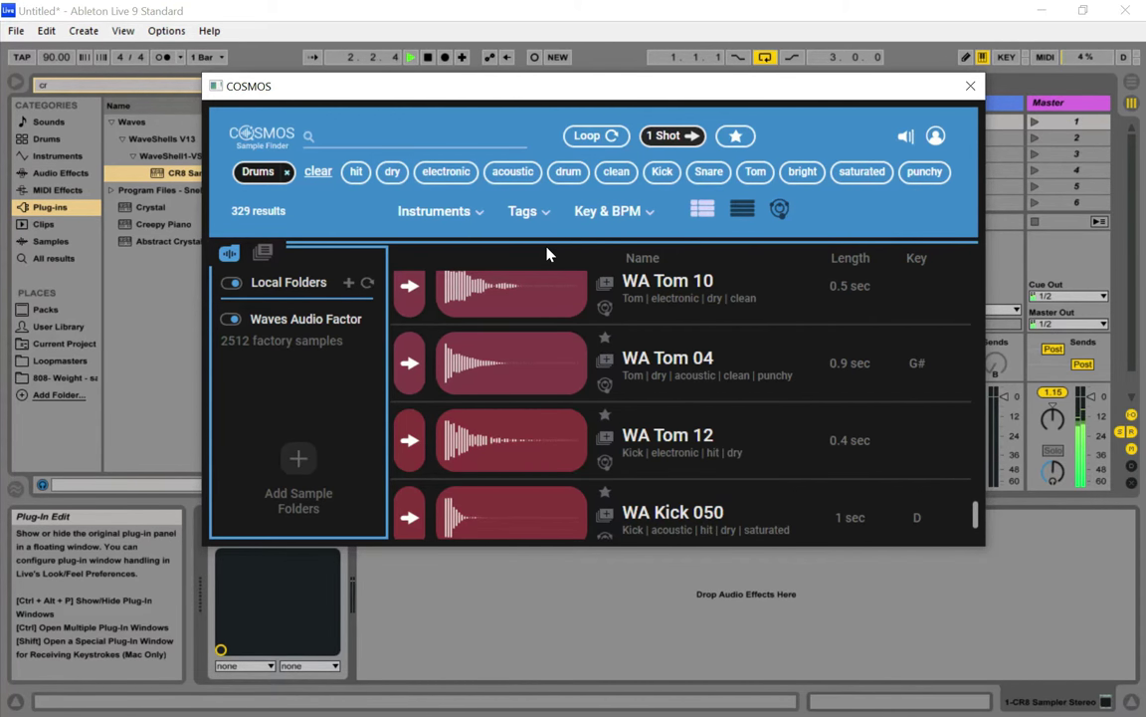
scroll(596, 366, down, 4)
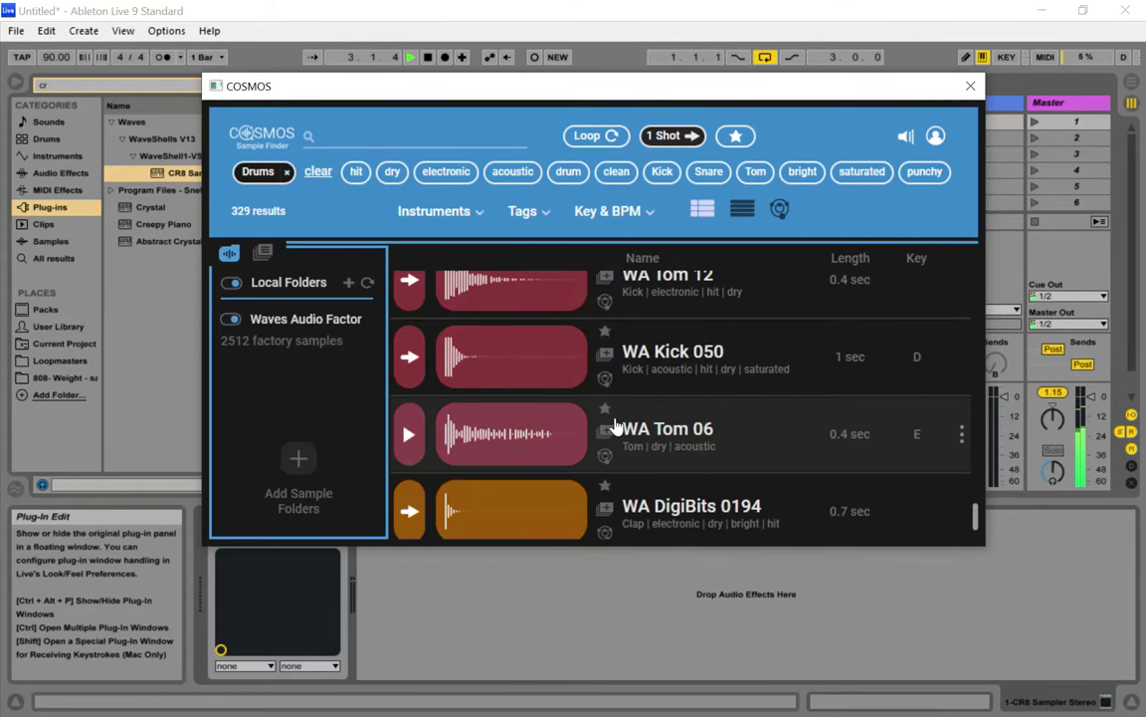
scroll(609, 423, down, 6)
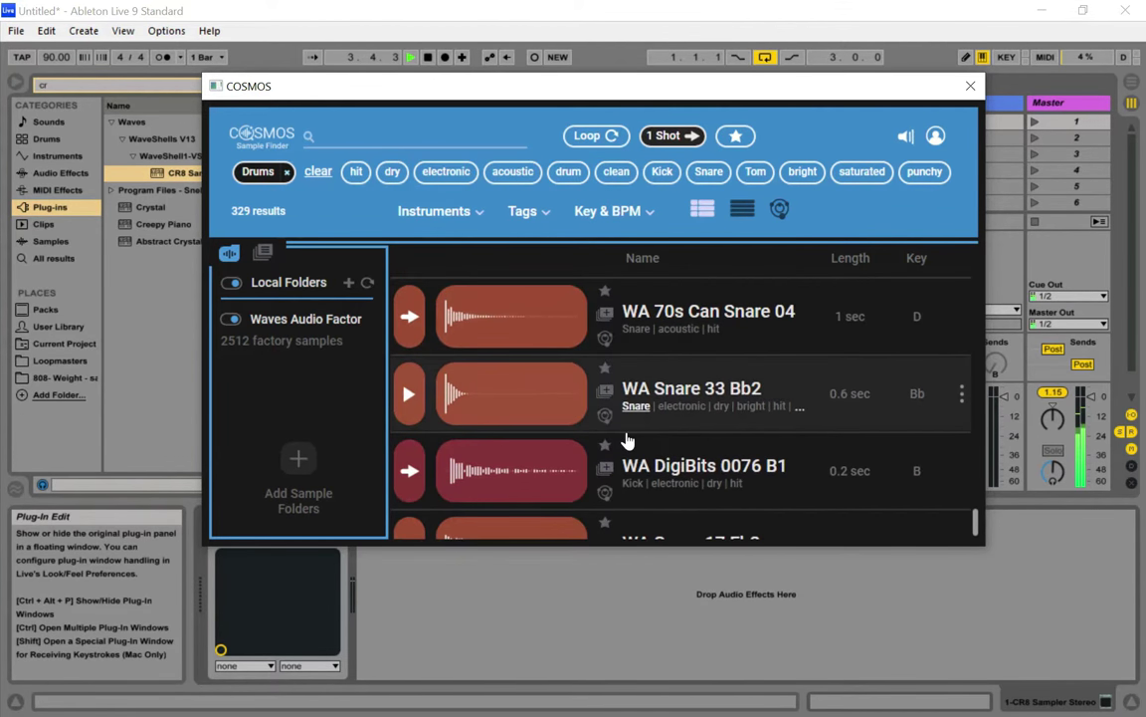
scroll(697, 423, down, 6)
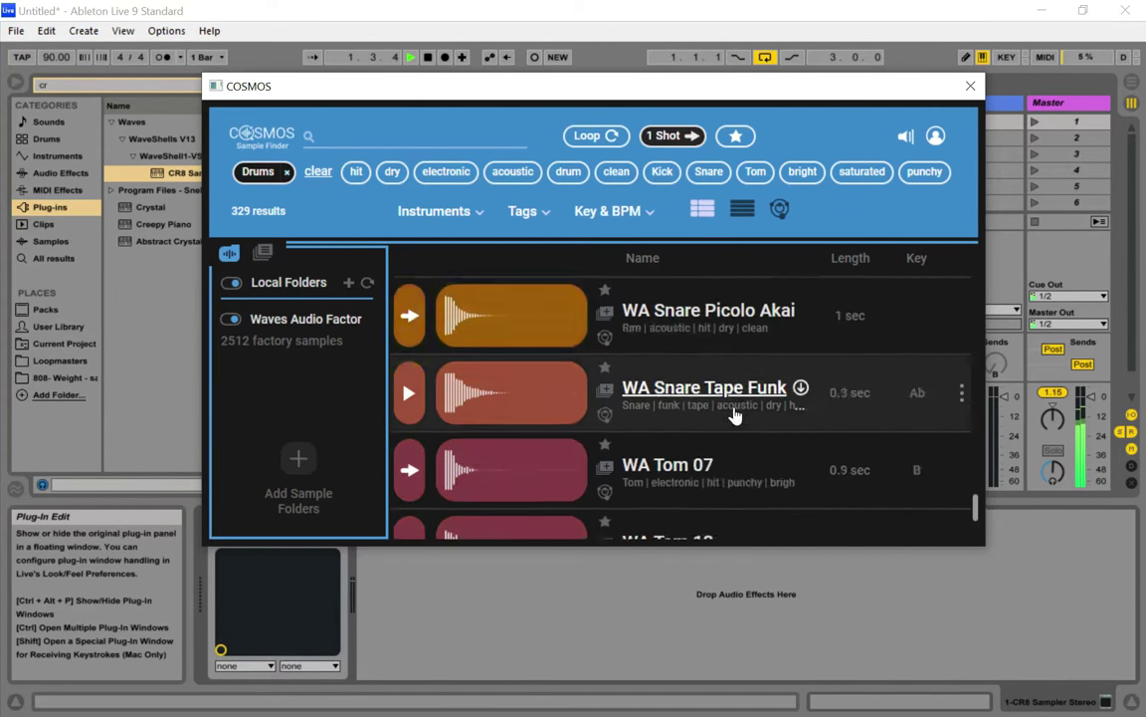
scroll(767, 468, down, 2)
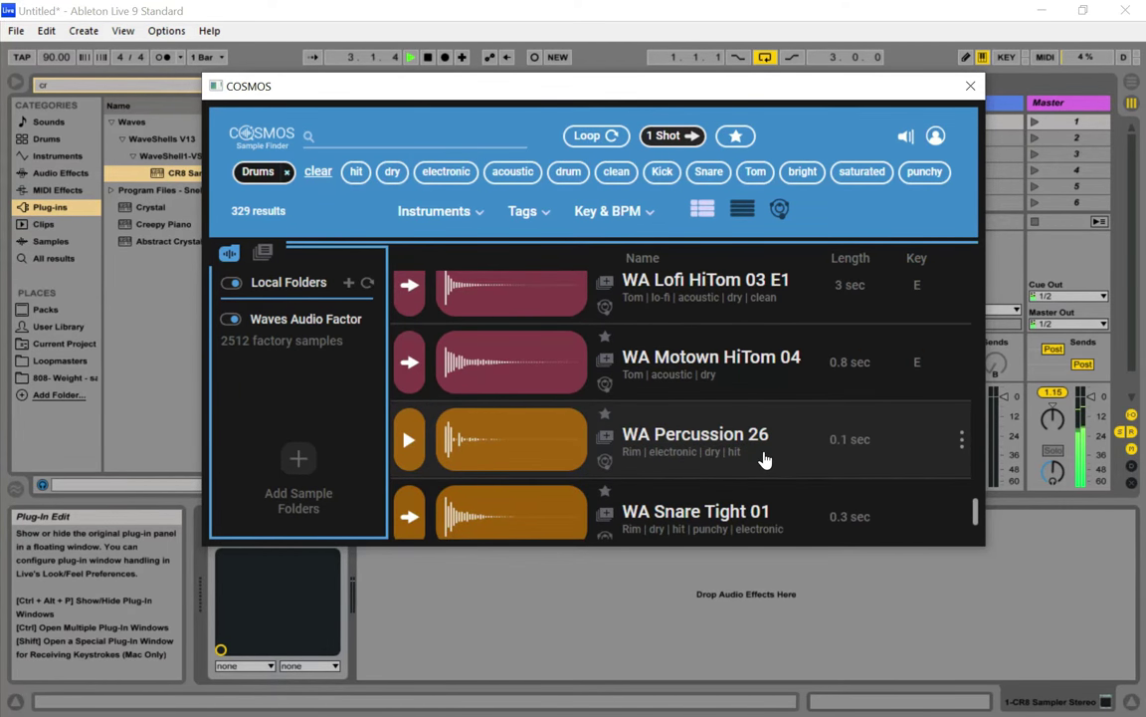
scroll(435, 512, down, 1)
click(409, 400)
Examine the one-shot Drums results listed beyond WA Percussion 26 for other usable snares, kicks and toms
scroll(673, 463, down, 4)
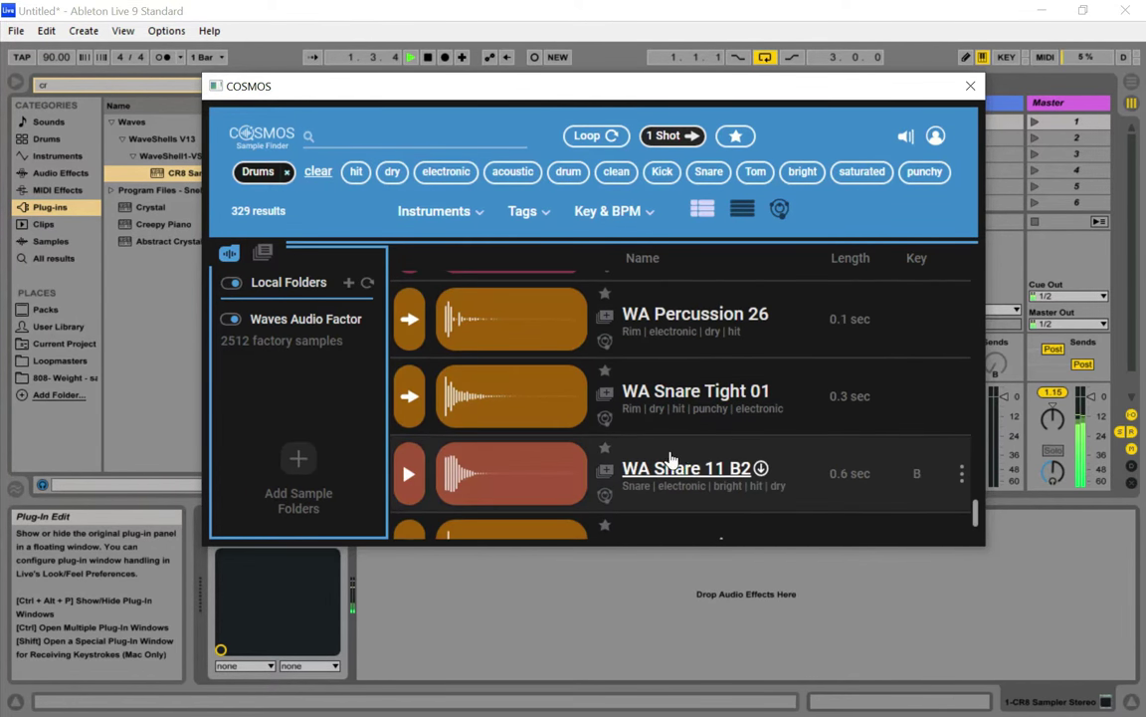
scroll(562, 466, down, 6)
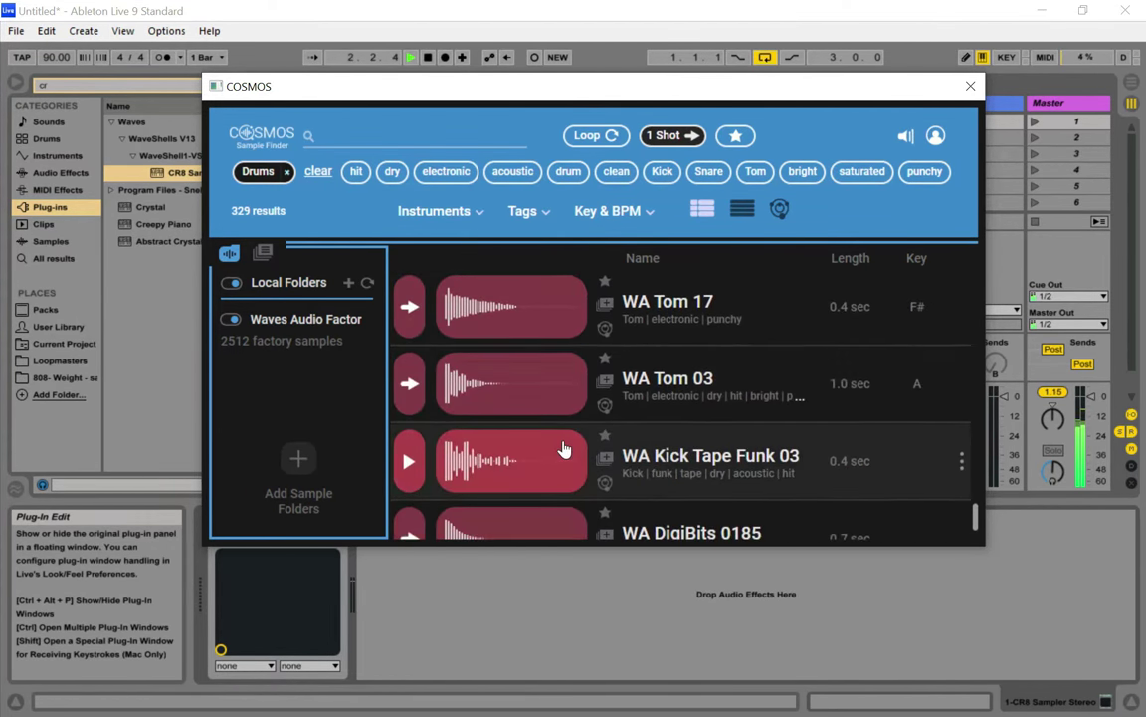
scroll(574, 412, down, 1)
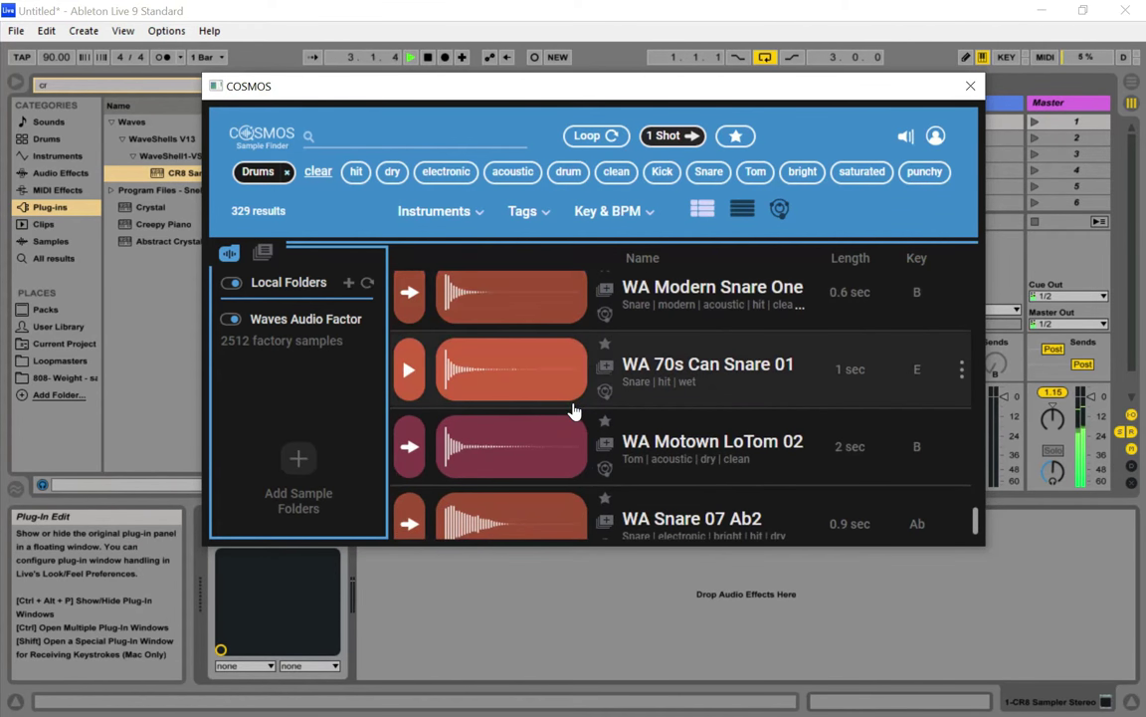
scroll(578, 408, down, 3)
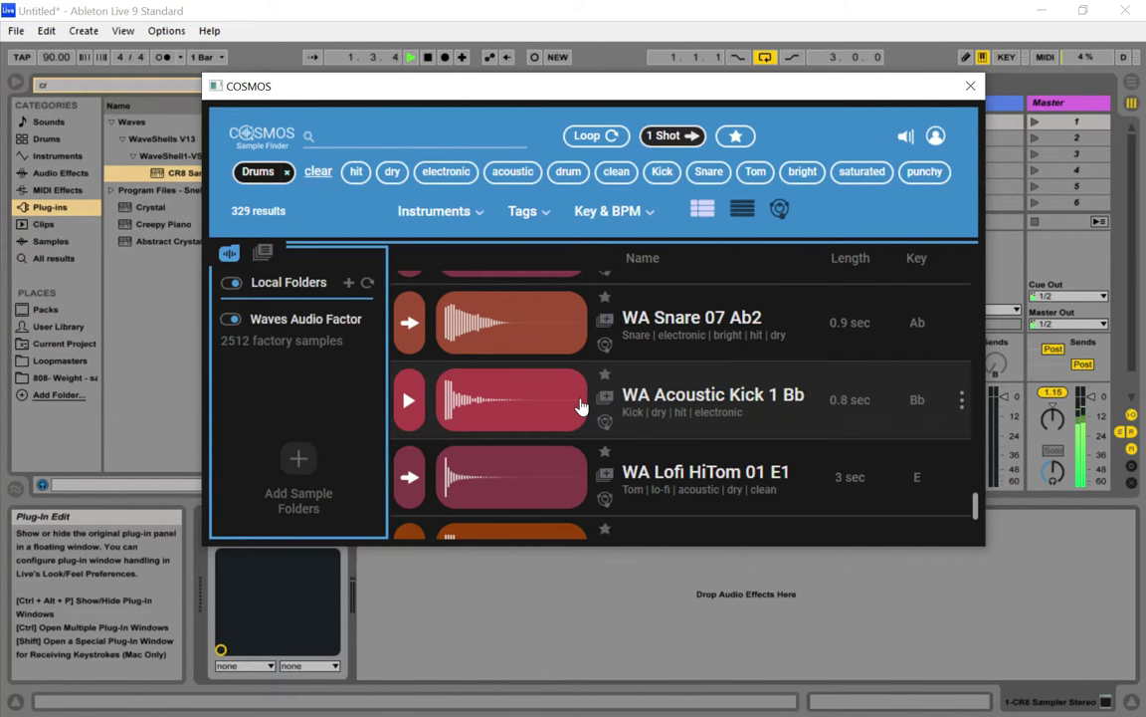
scroll(589, 468, down, 5)
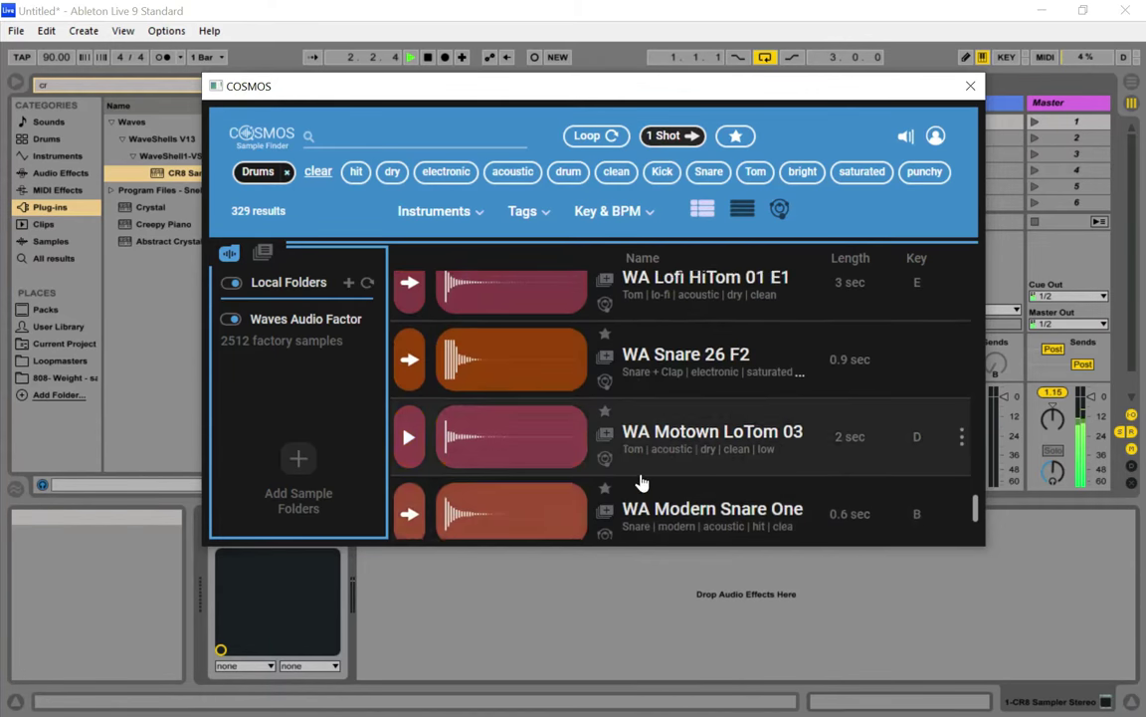
scroll(677, 290, down, 6)
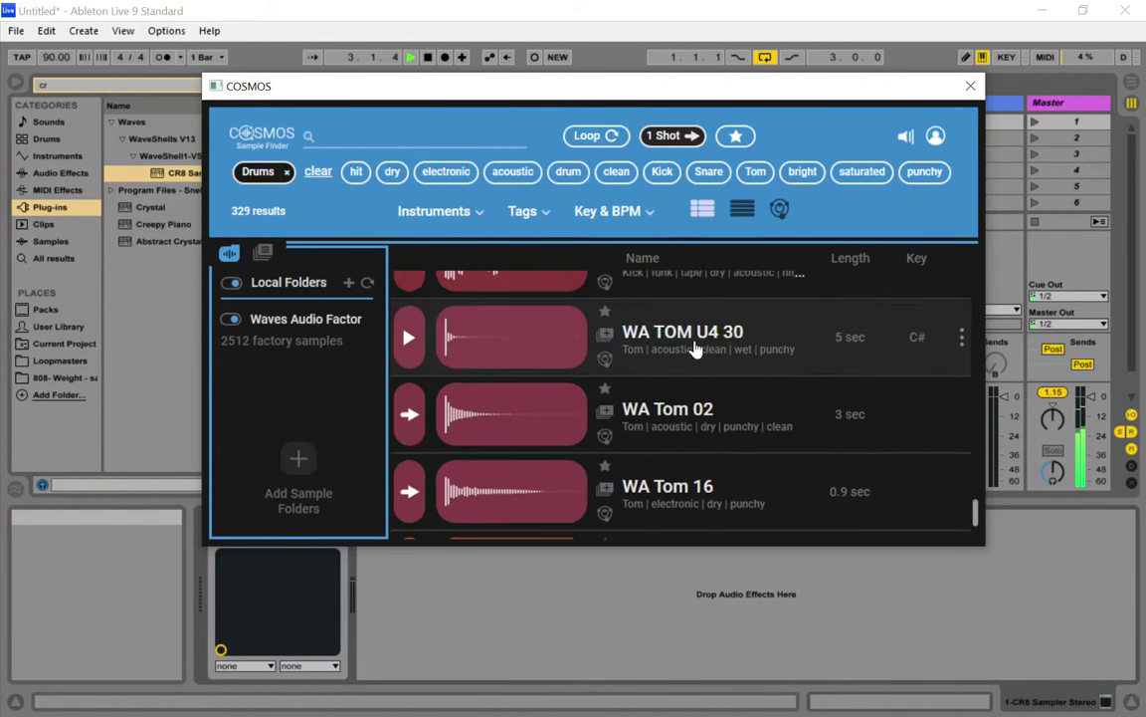
scroll(591, 387, down, 6)
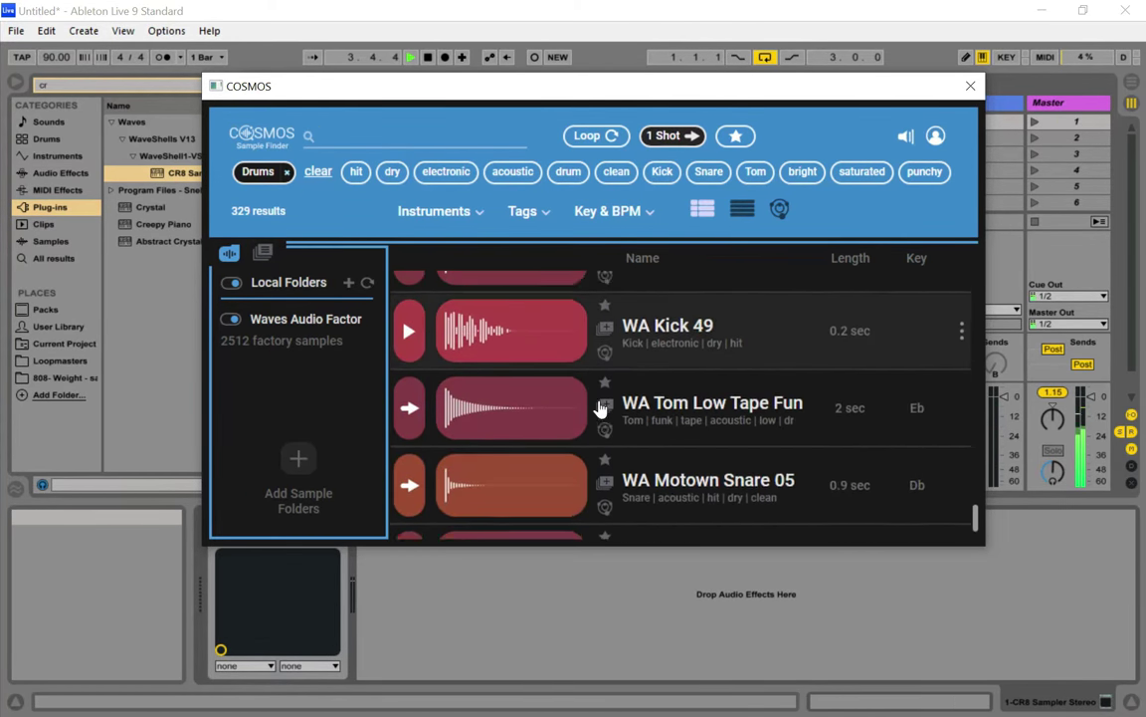
scroll(600, 410, down, 6)
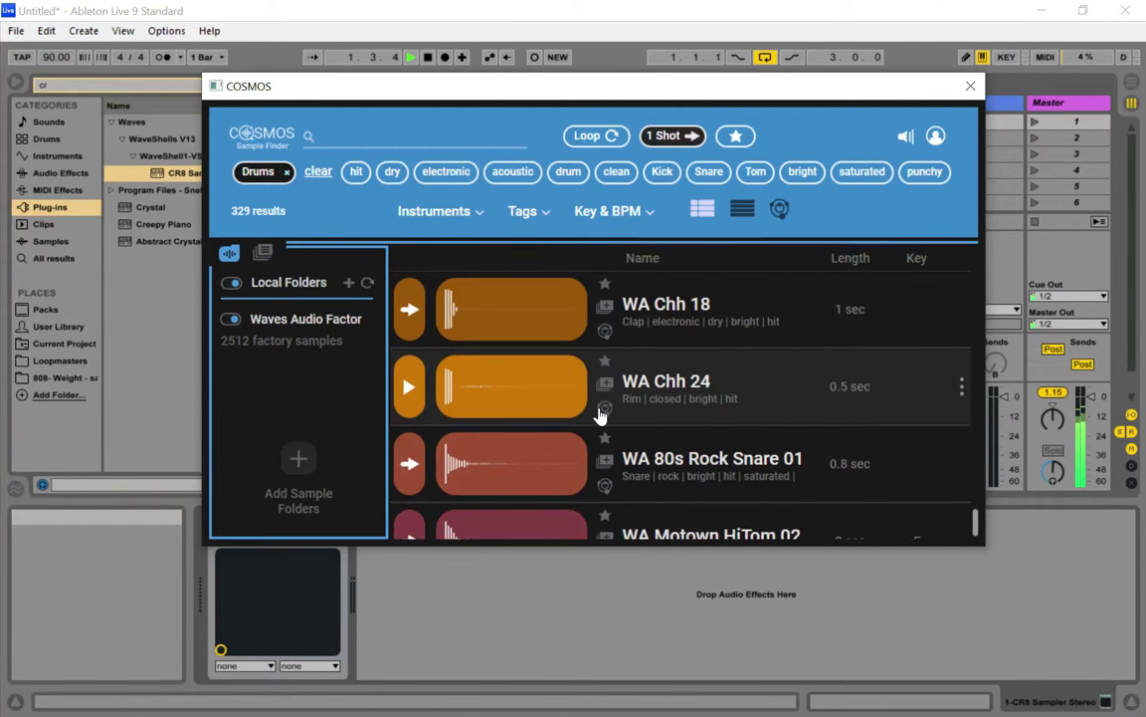
scroll(607, 413, down, 6)
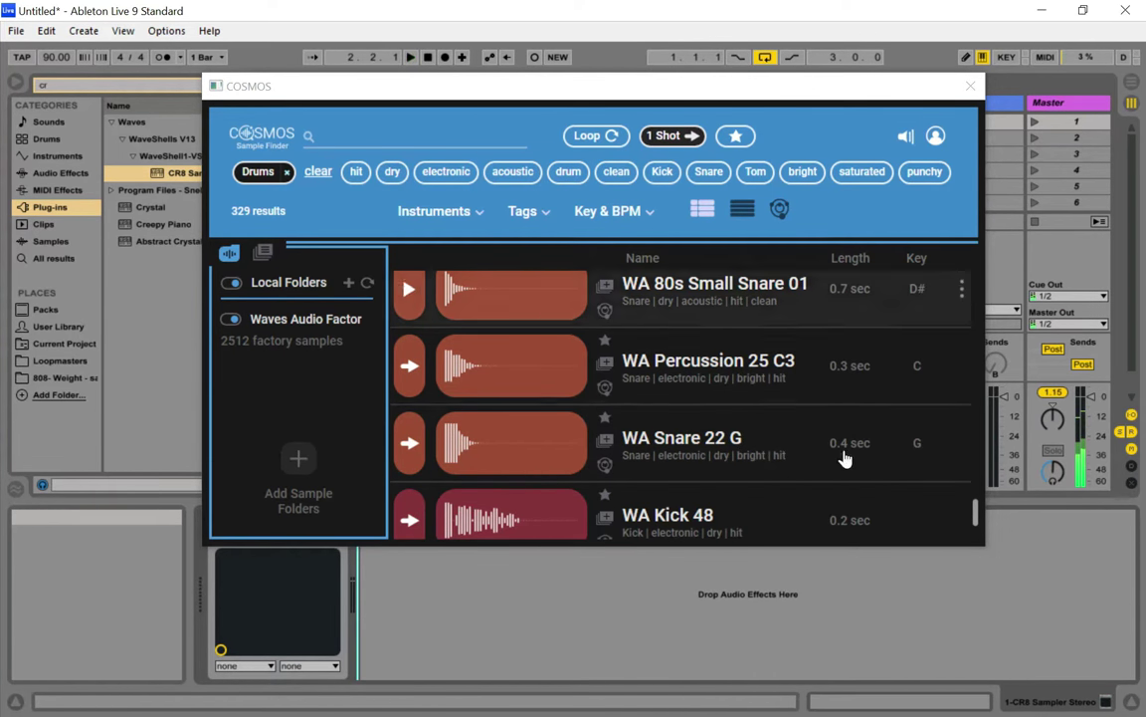
Return to the start of the Drums results and narrow them to acoustic Full-Kit loops
scroll(896, 446, up, 1)
drag(976, 510, 957, 241)
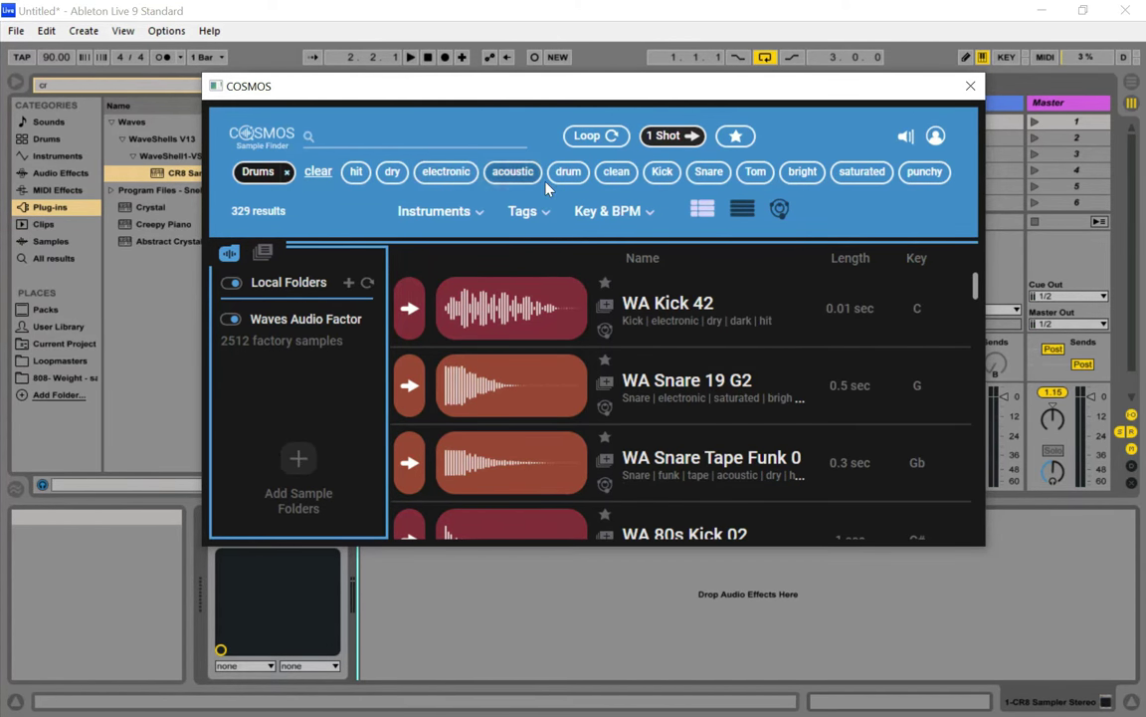
click(513, 171)
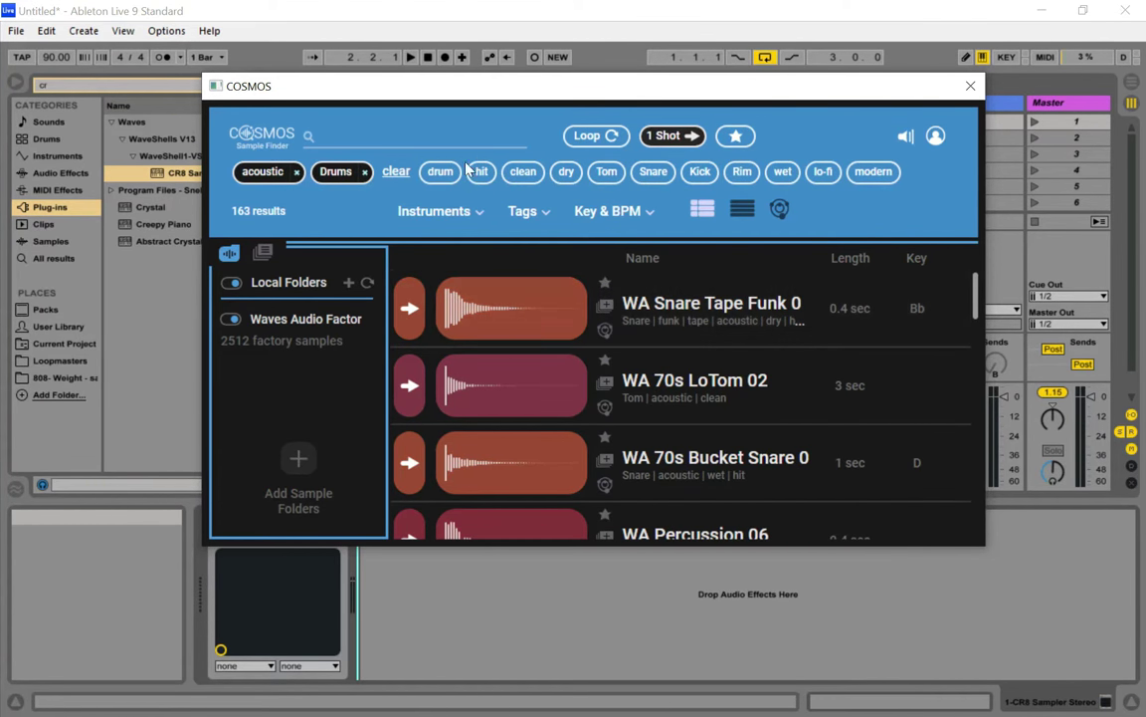
click(582, 135)
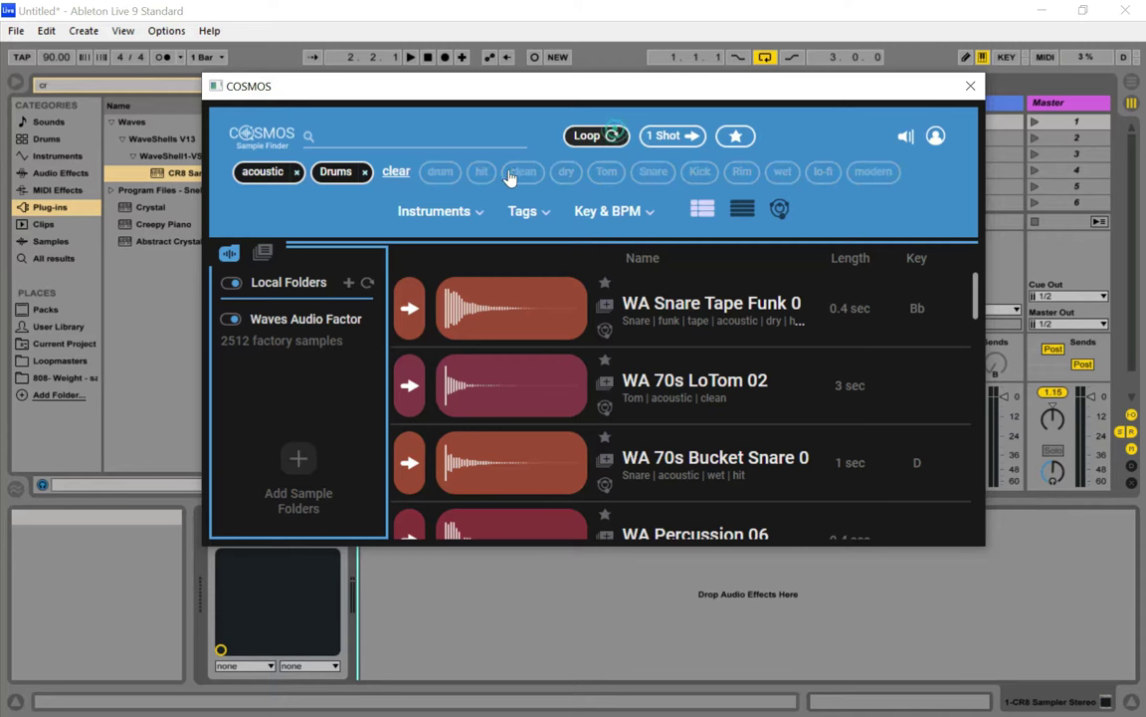
click(443, 175)
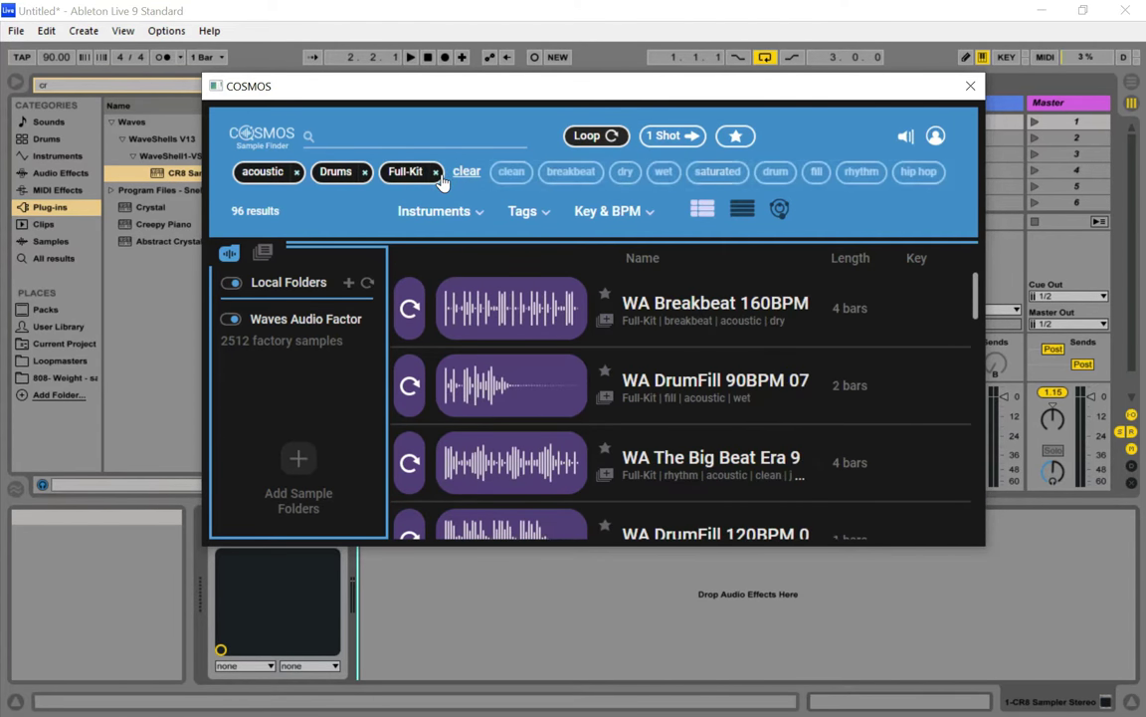
Move the CR8 Sampler window clear of its track's mixer and preview the WA DrumFill 90BPM 07 and WA Breakbeat 160BPM loops
drag(559, 97, 765, 189)
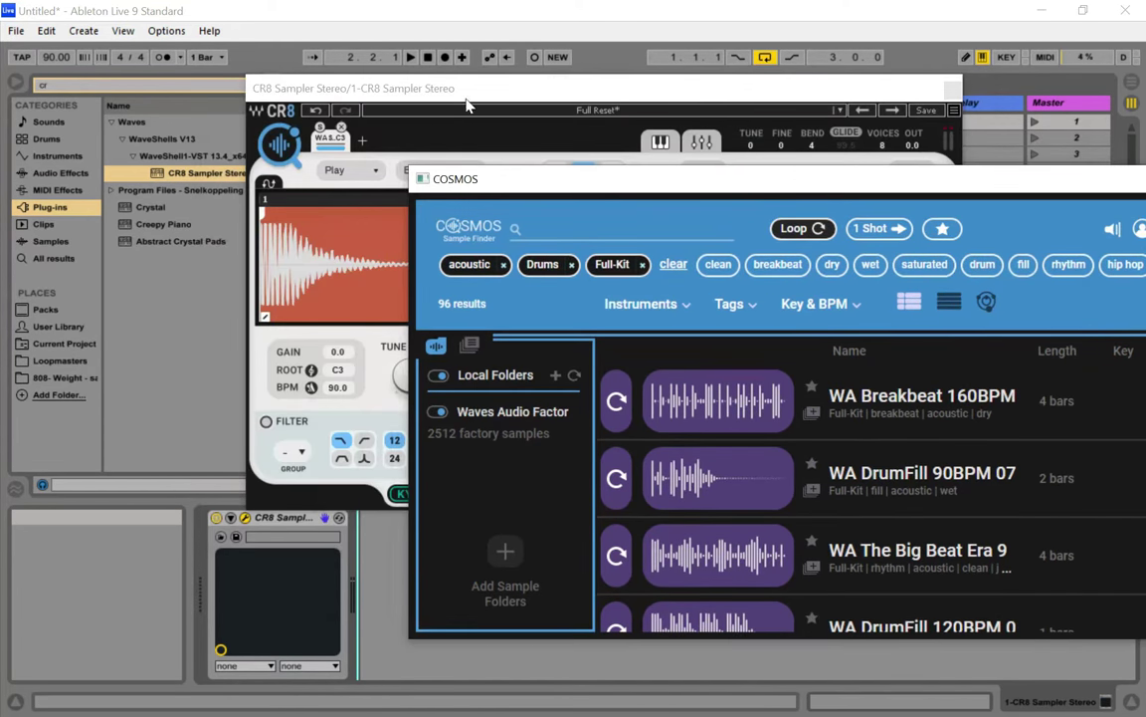
drag(741, 94, 884, 108)
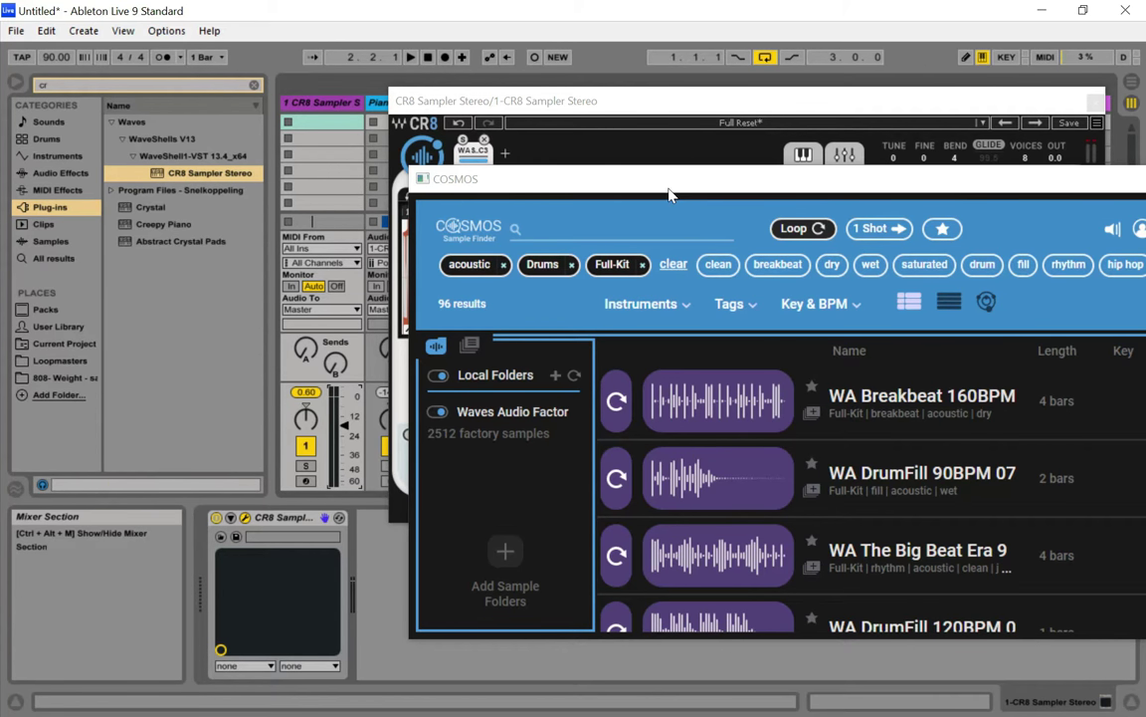
drag(664, 194, 480, 152)
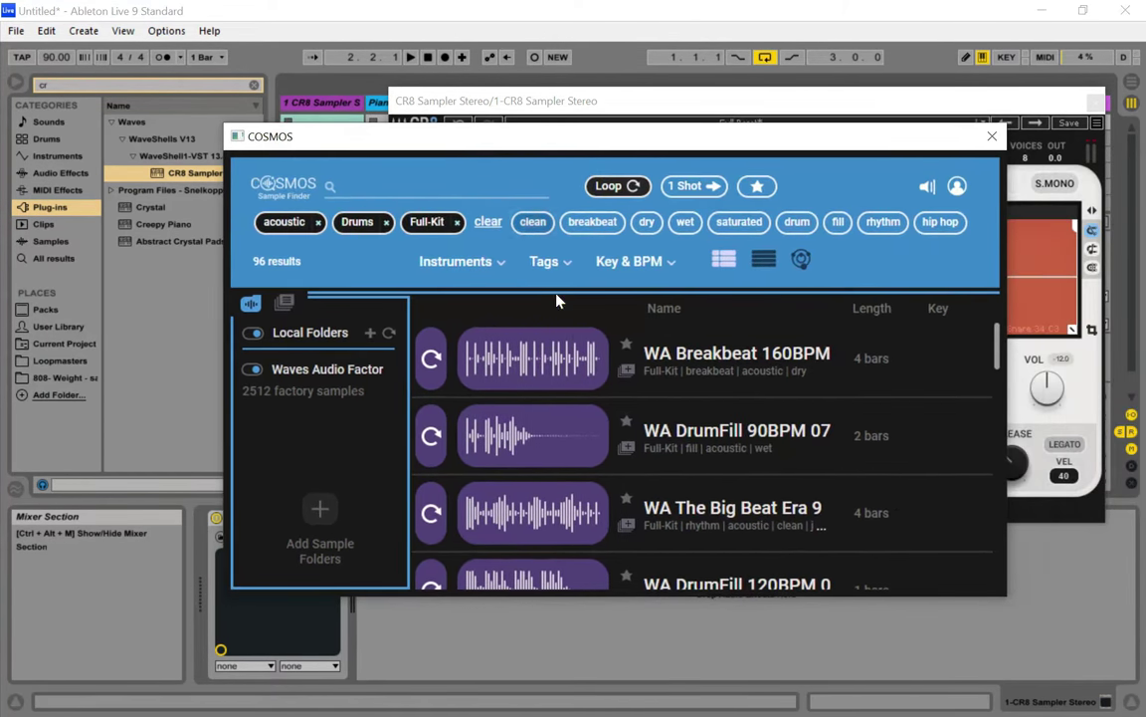
click(430, 438)
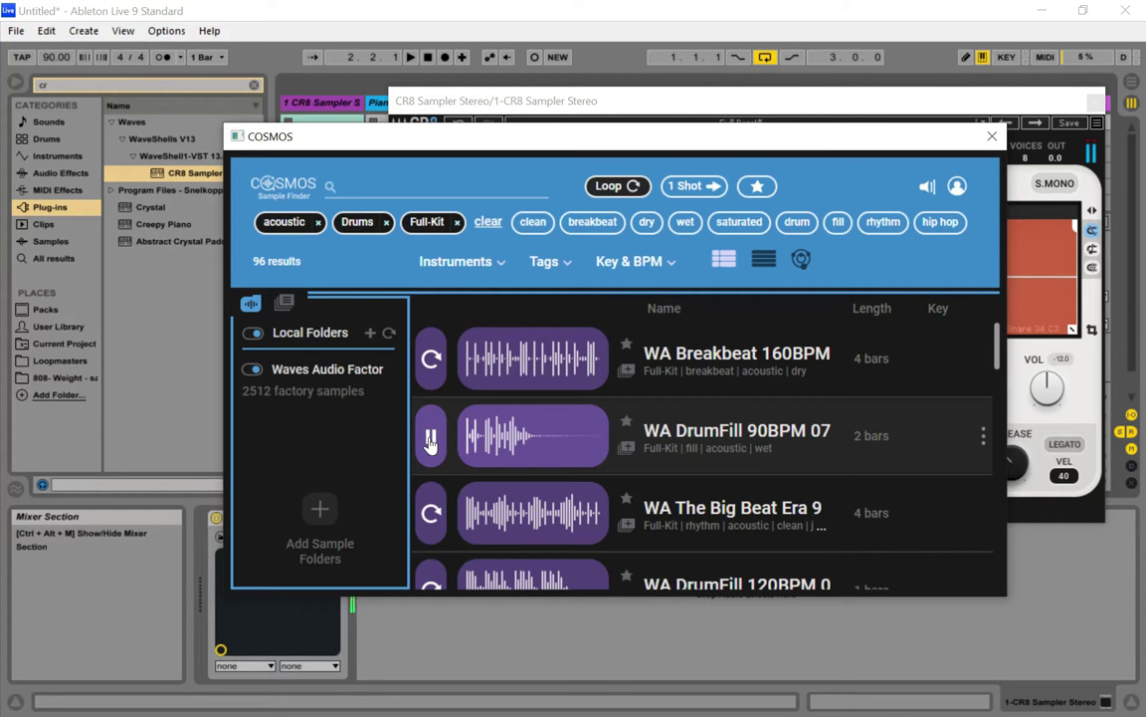
click(434, 377)
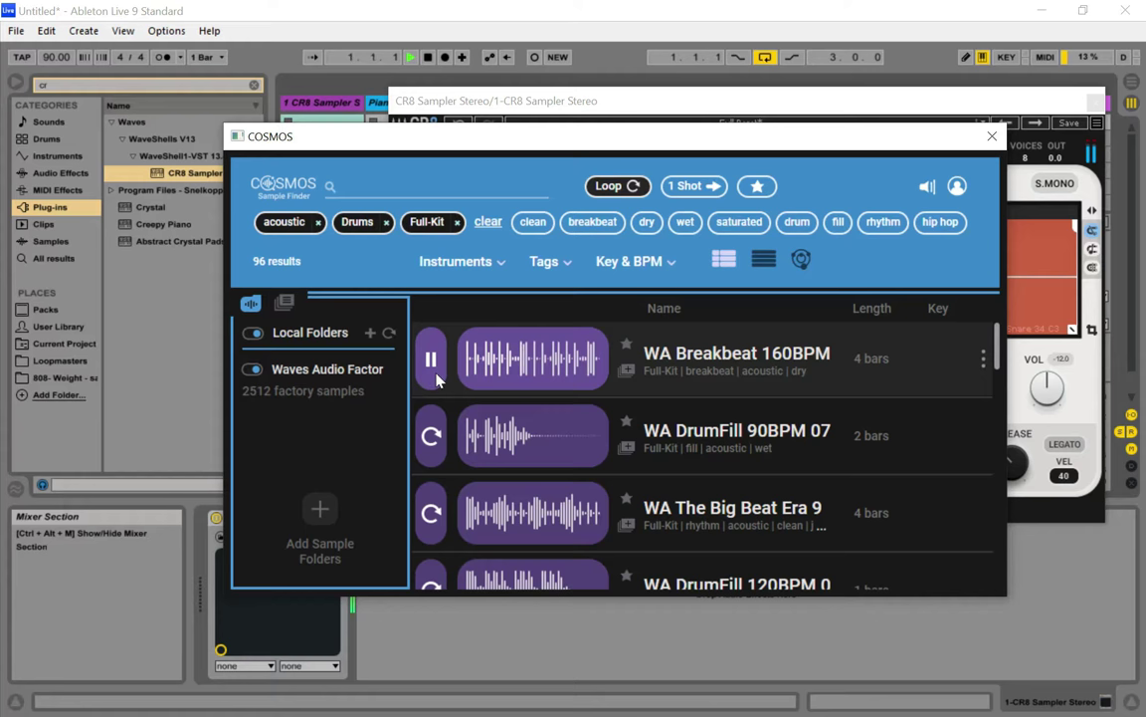
Load the WA Breakbeat 160BPM loop from COSMOS into the CR8 Sampler waveform and close the sample finder
drag(641, 147, 685, 242)
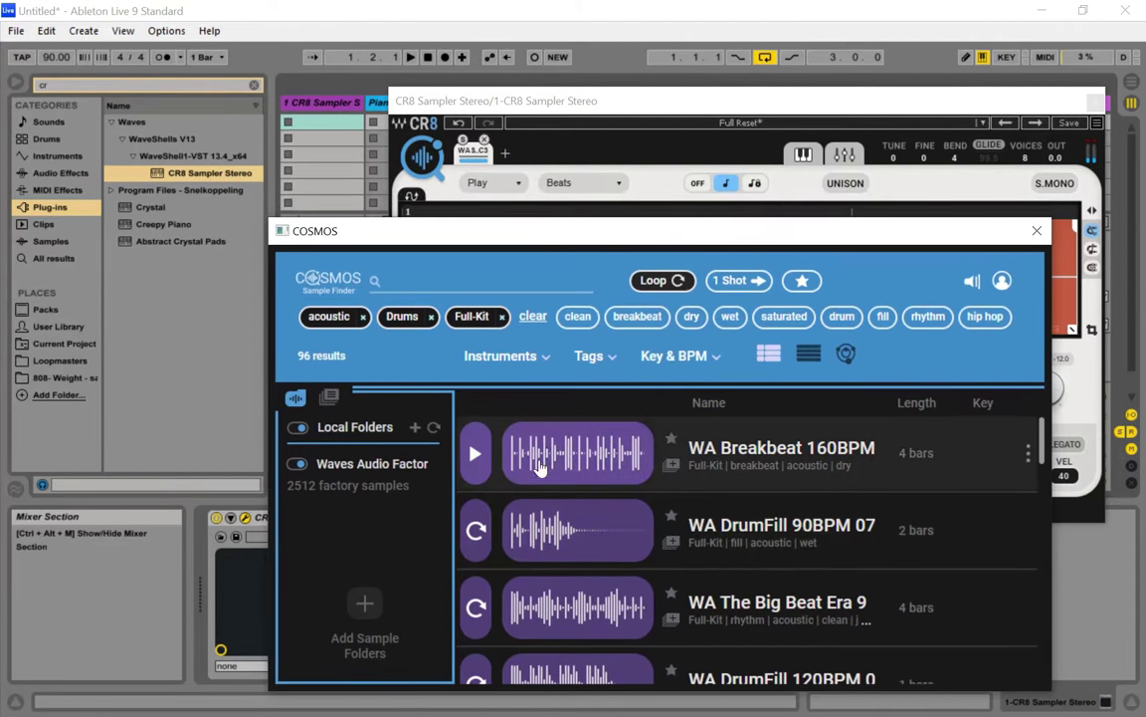
drag(622, 235, 629, 347)
drag(587, 602, 614, 289)
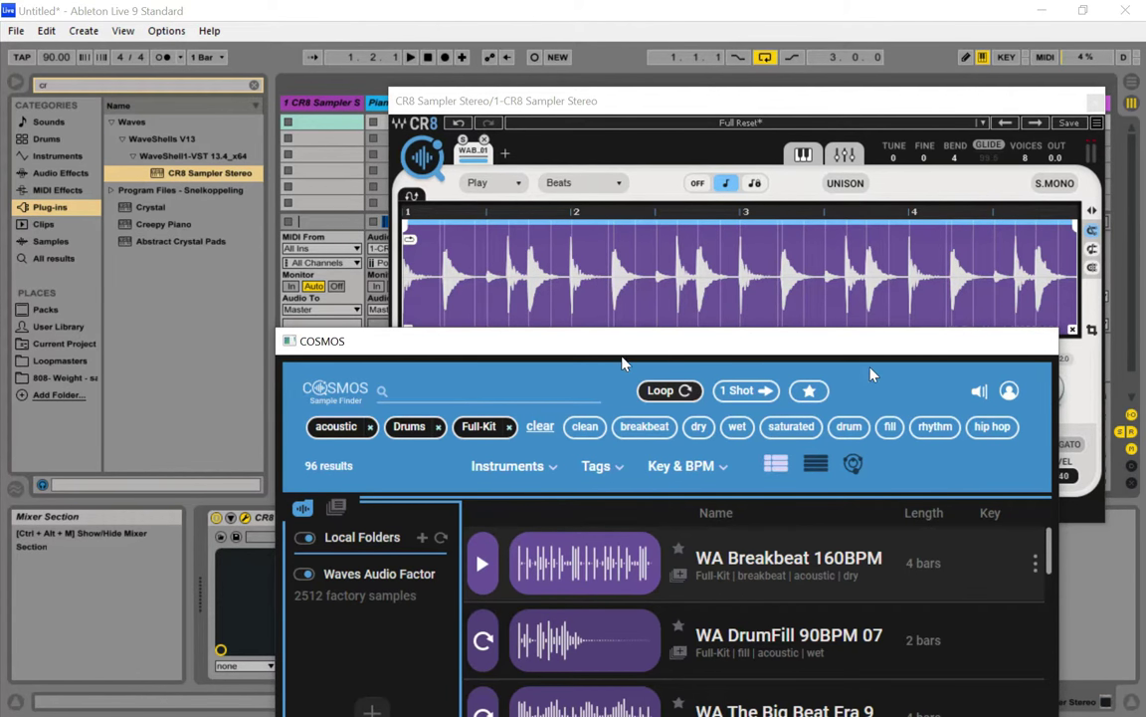
click(1044, 341)
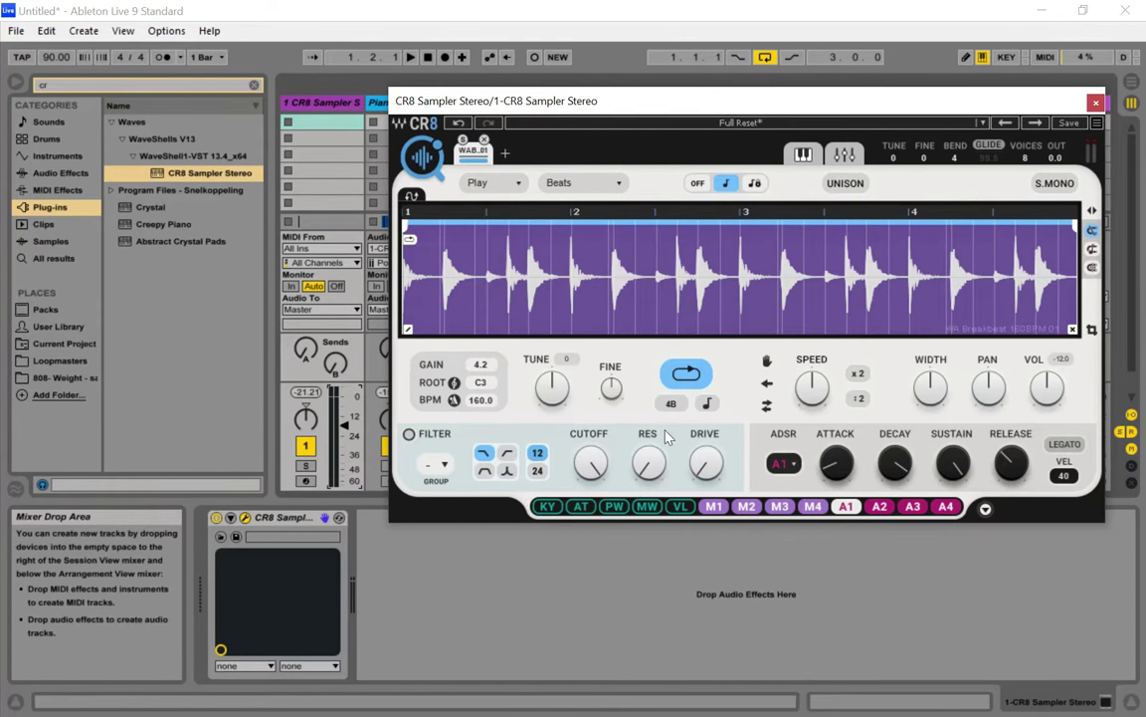
Arm the CR8 Sampler track for recording and raise its volume fader to about 0 dB
click(306, 481)
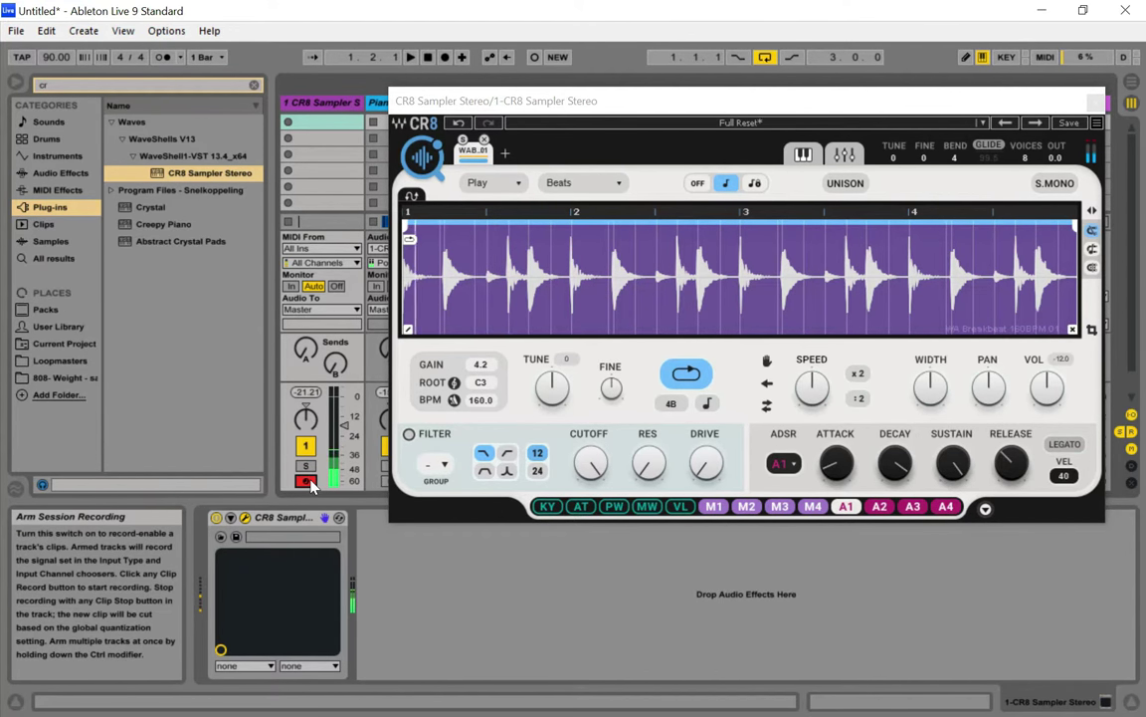
mouse_move(345, 420)
mouse_down()
mouse_move(342, 397)
mouse_move(347, 405)
mouse_up()
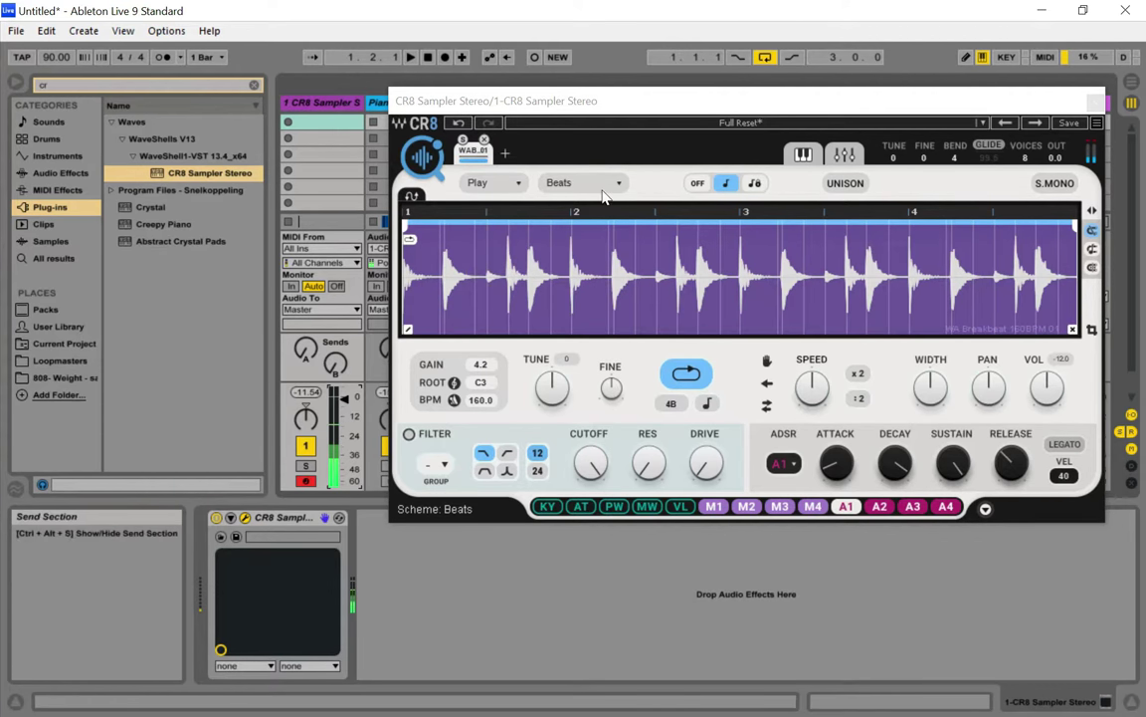
Trim the breakbeat sample to a single 1/8 hit midway through bar 1 and close the CR8 Sampler window
drag(407, 224, 497, 237)
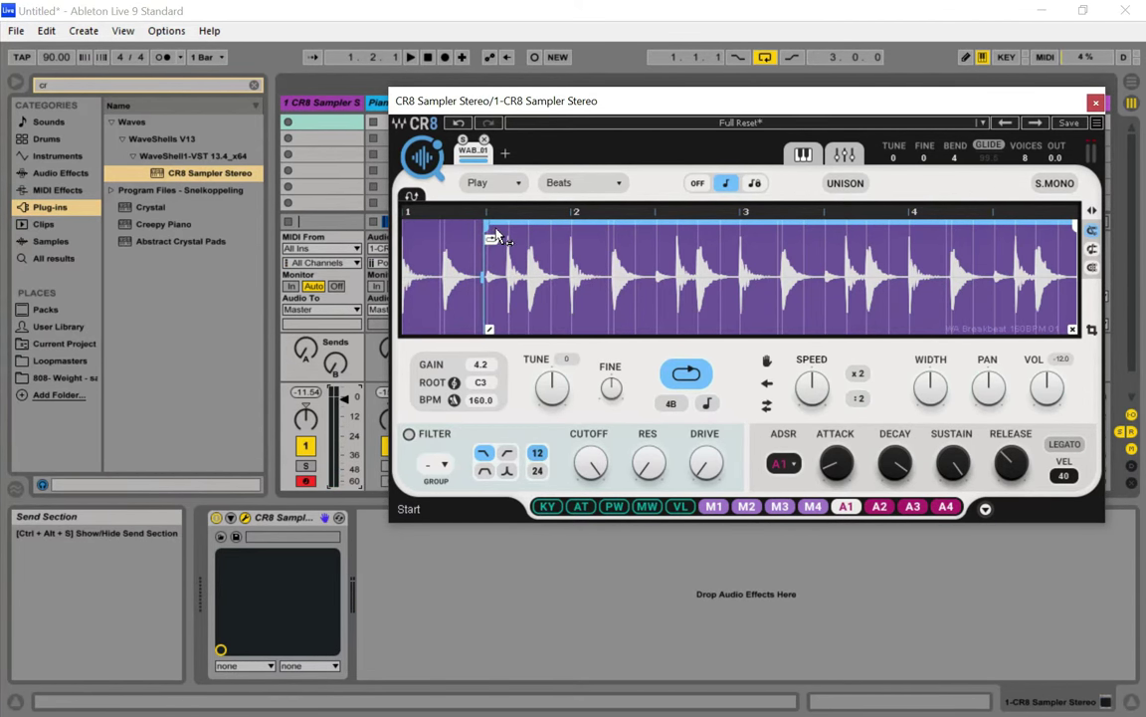
mouse_move(1077, 232)
mouse_down()
mouse_move(578, 256)
mouse_move(497, 239)
mouse_up()
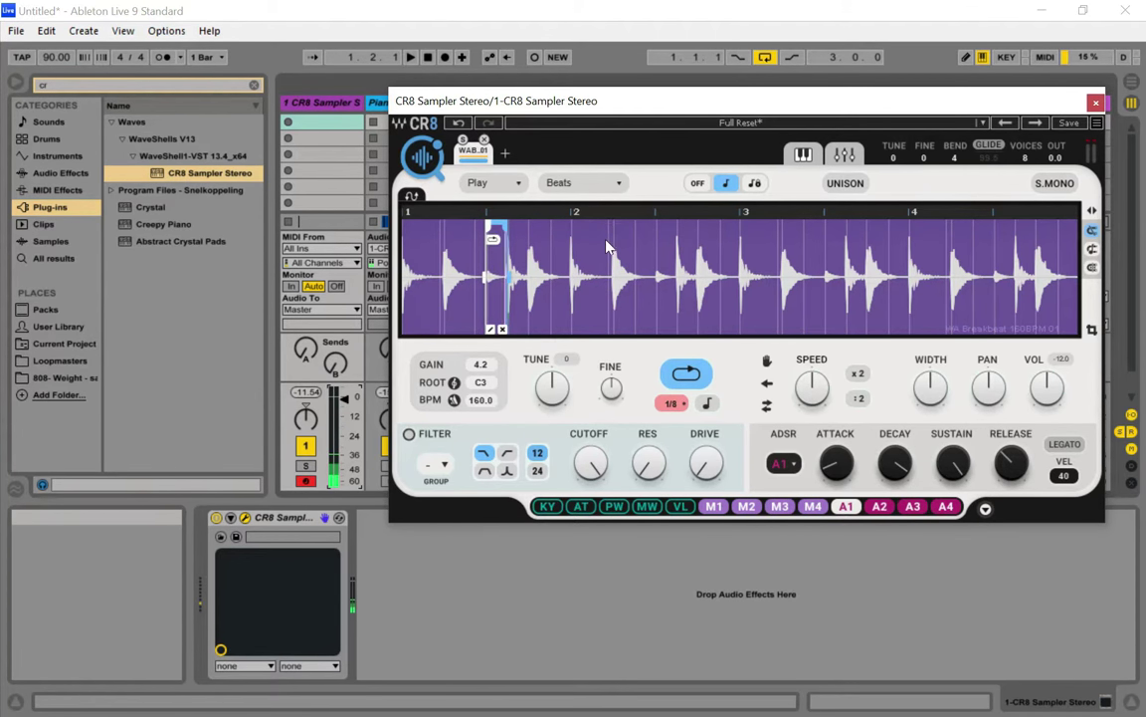
click(1095, 105)
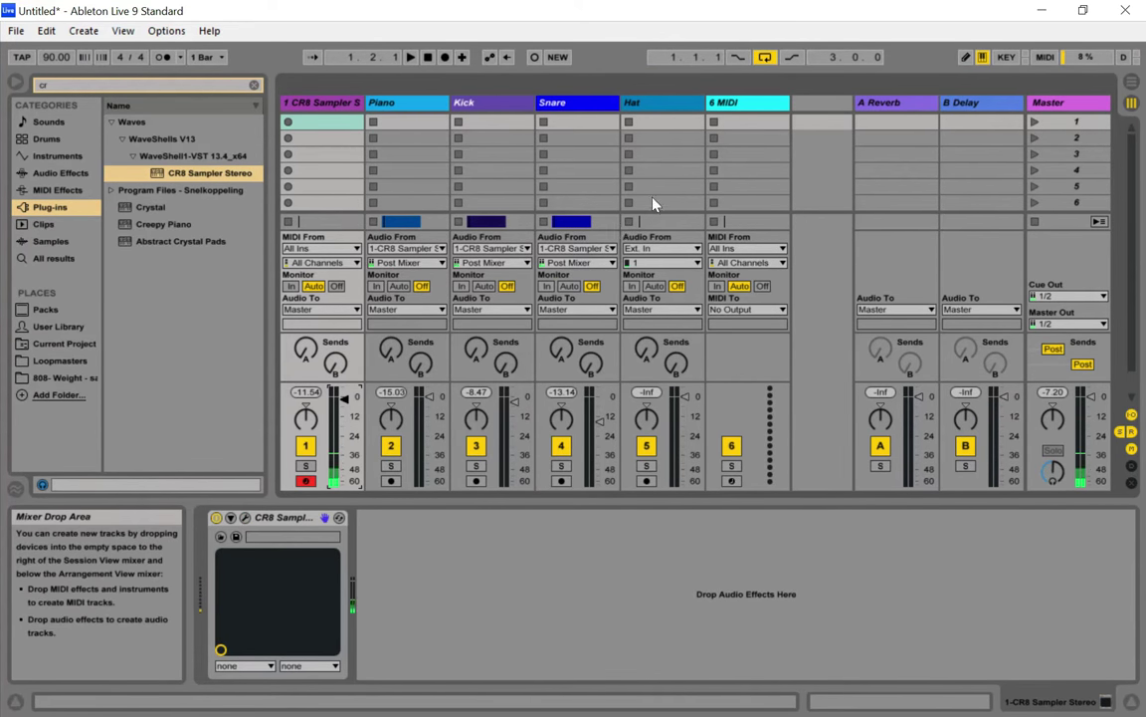
Arm the Hat track for recording and set its audio input source to 1-CR8 Sampler Stereo
click(646, 482)
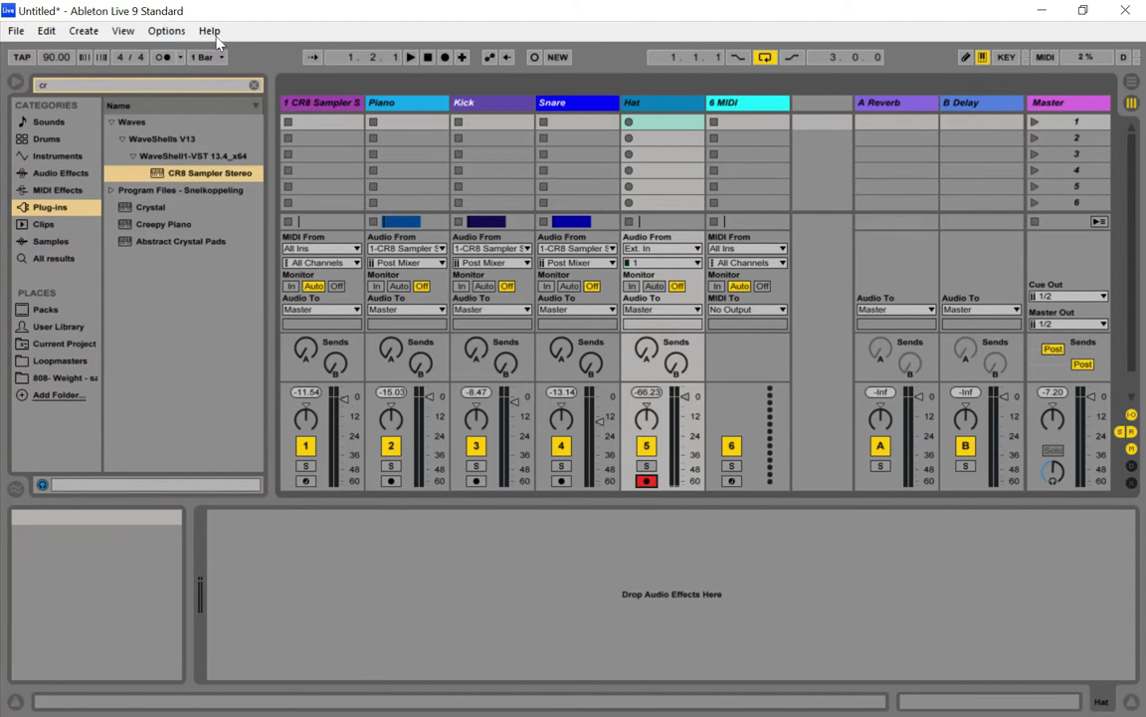
click(446, 58)
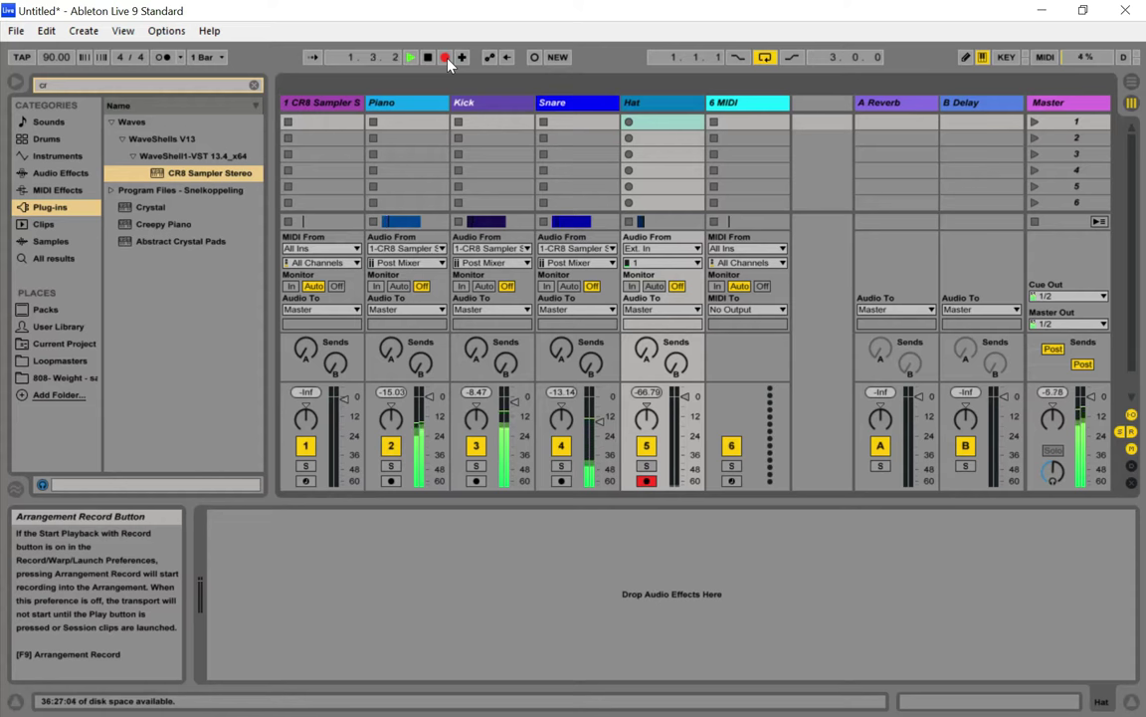
key(space)
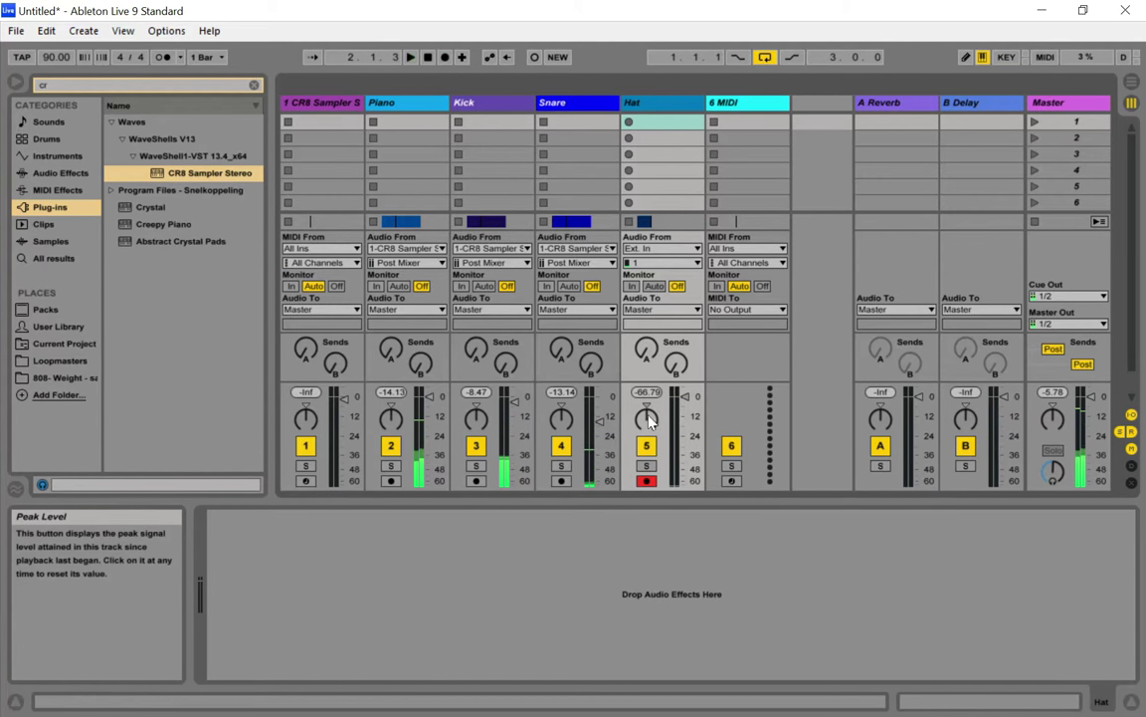
click(696, 249)
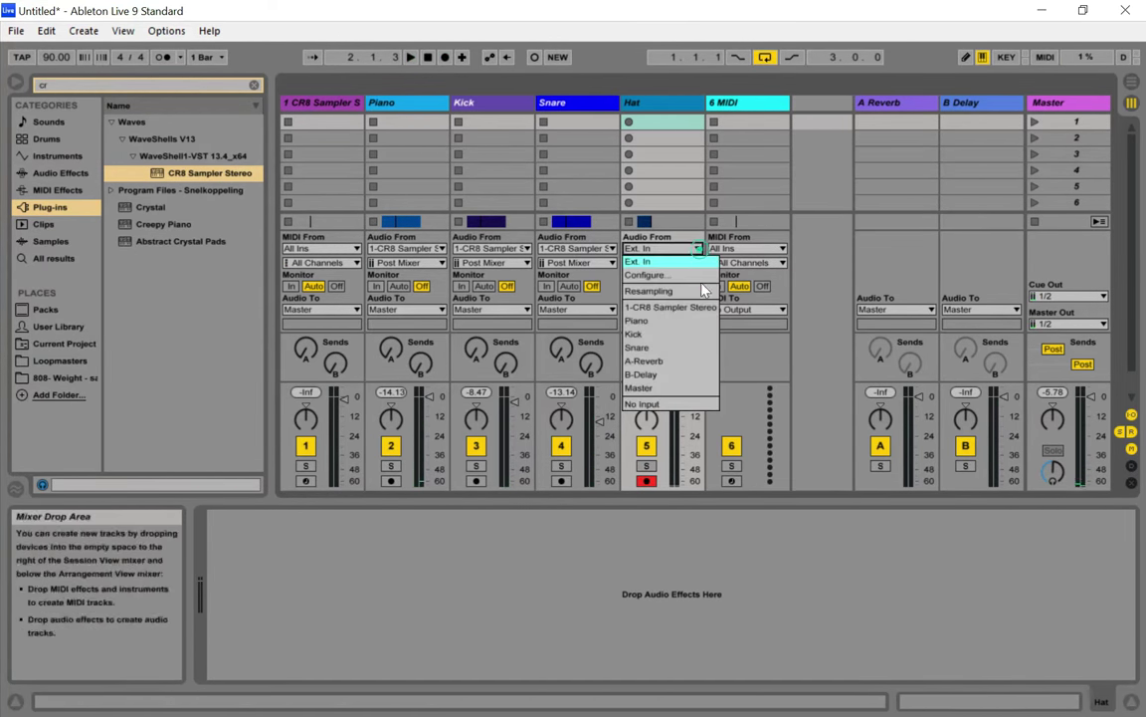
click(667, 308)
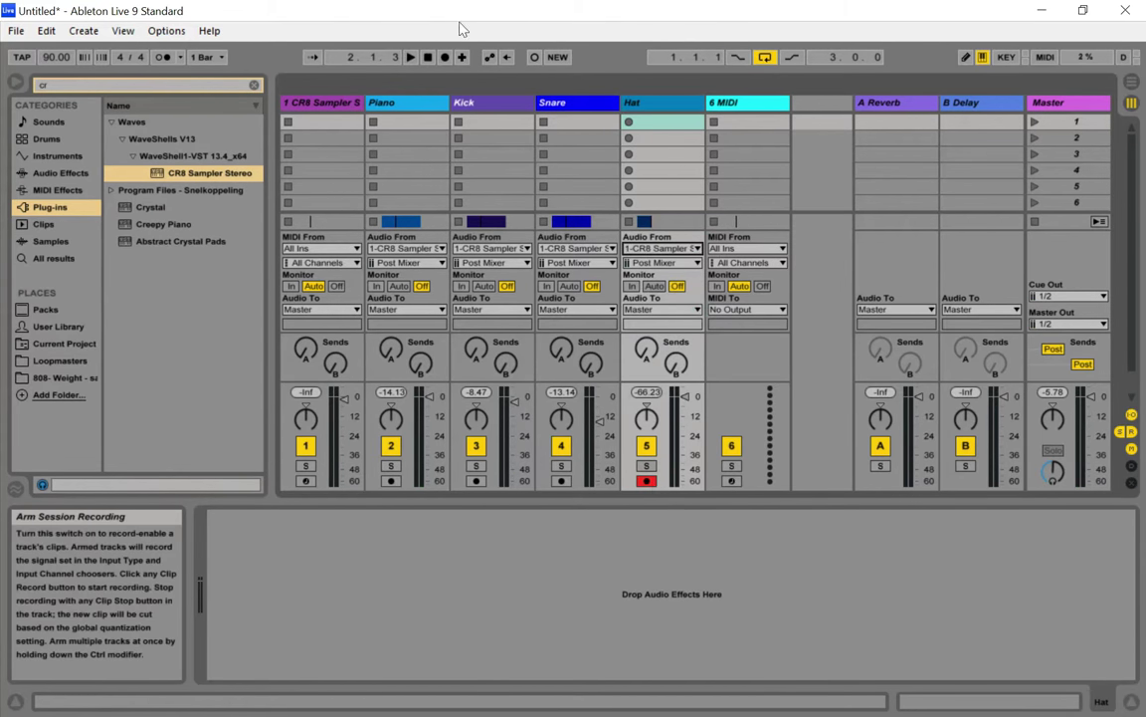
Start arrangement recording, arm the CR8 Sampler track to capture played notes as MIDI, and stop the recording
click(445, 58)
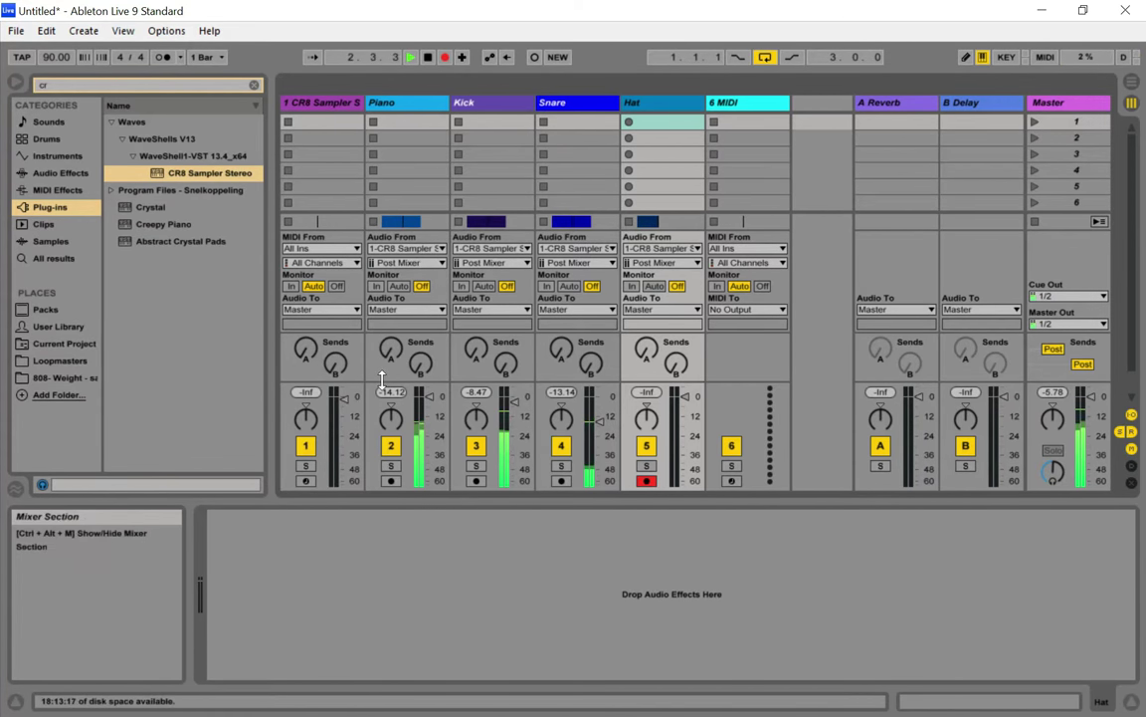
click(306, 481)
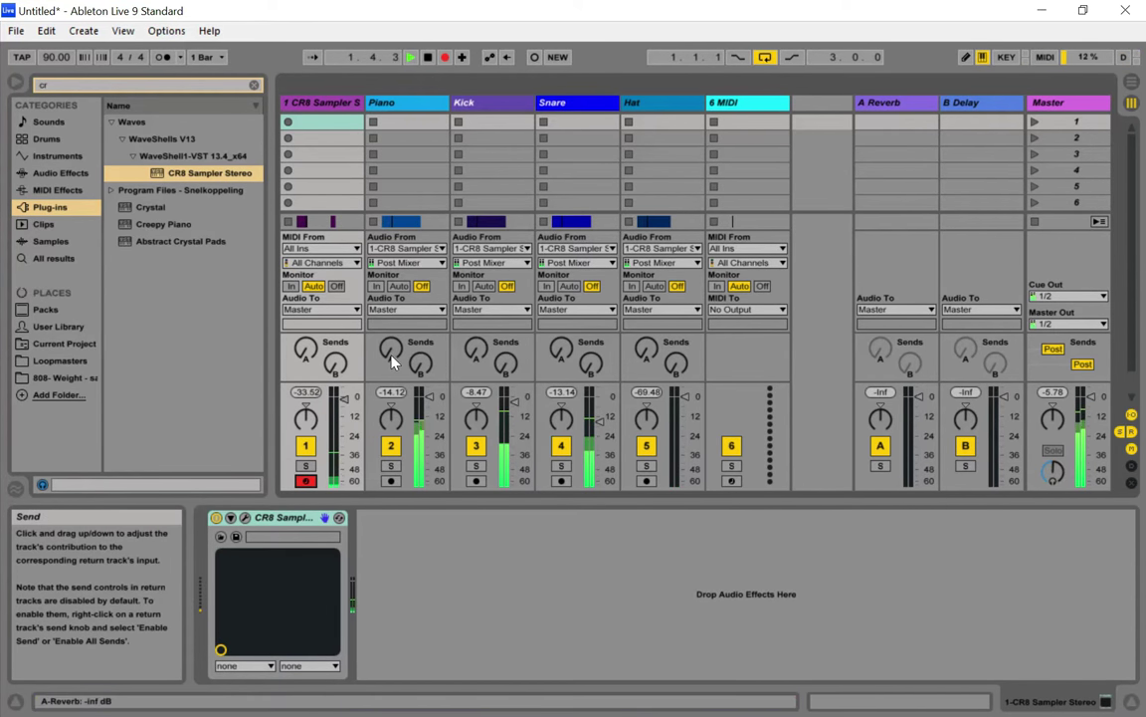
key(space)
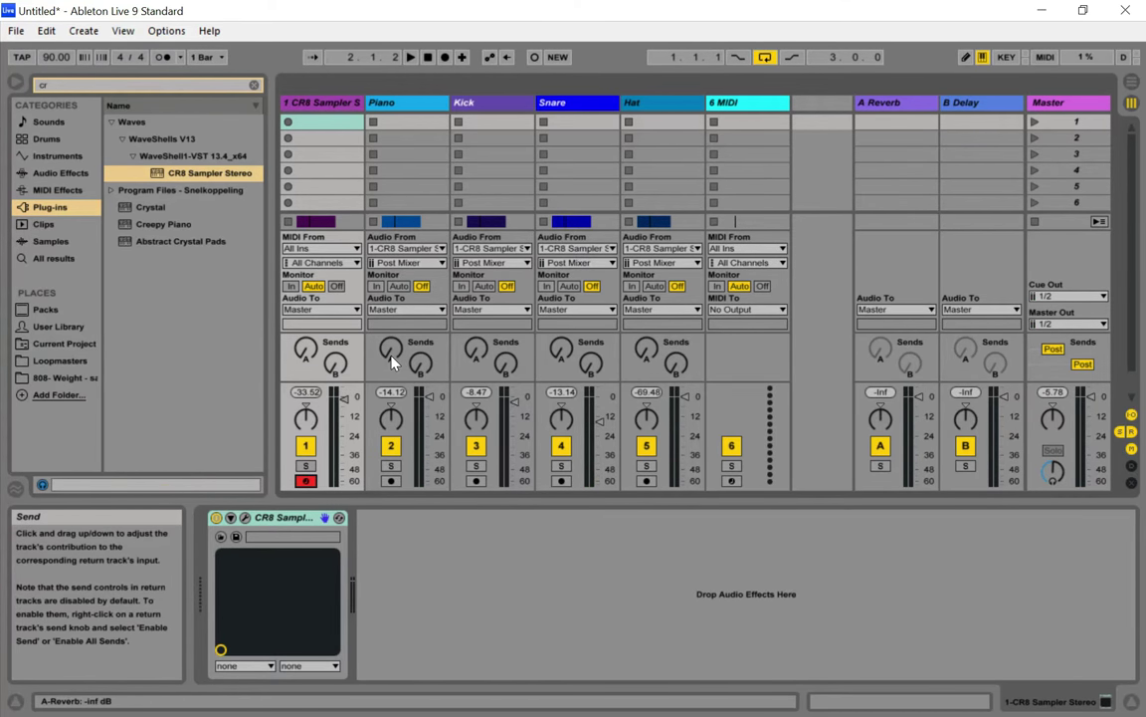
Show the Arrangement View and play back the recorded clip with the CR8 Sampler track soloed
key(Tab)
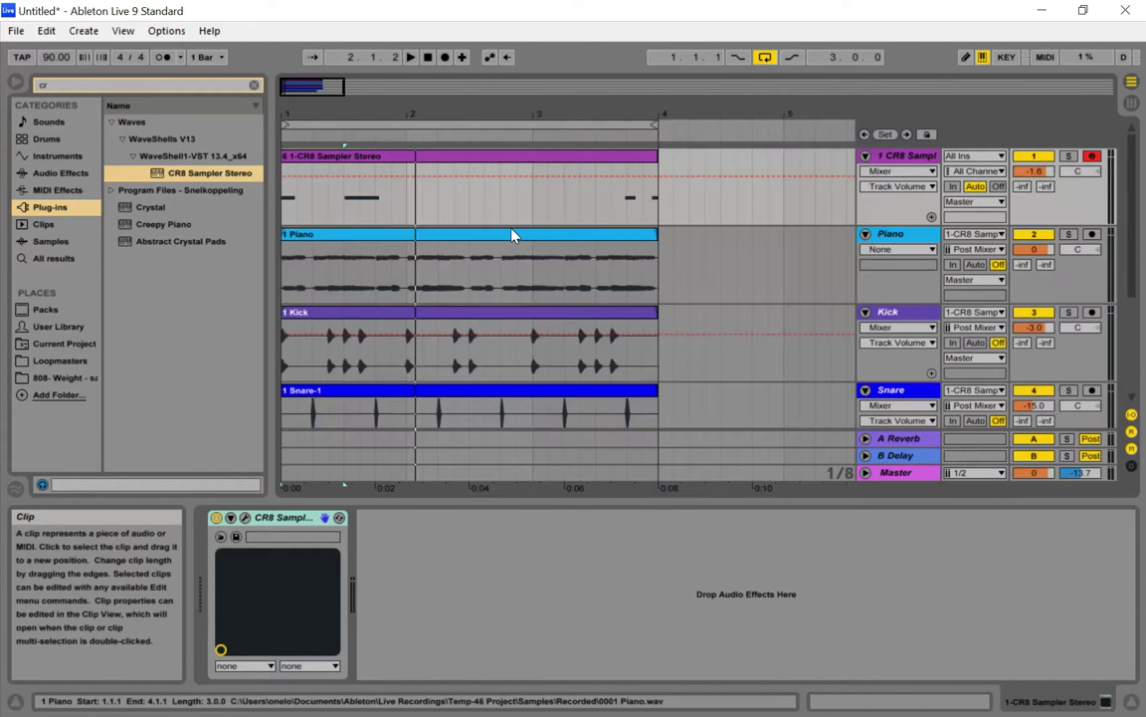
drag(302, 85, 302, 133)
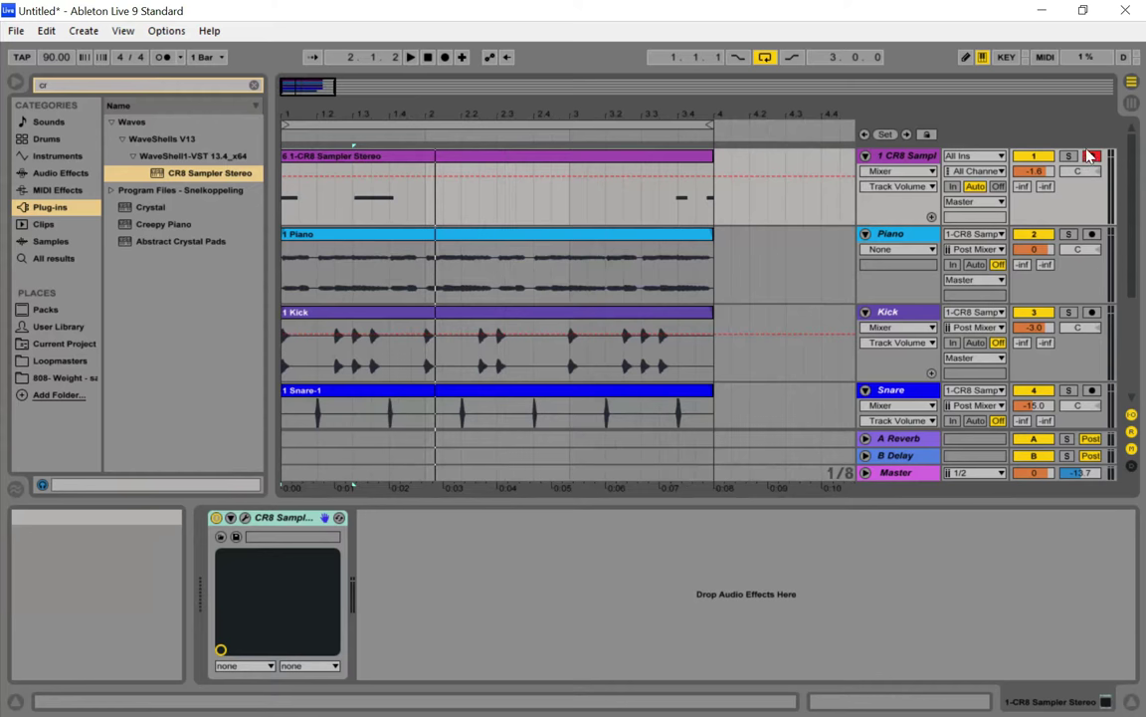
click(1069, 156)
key(space)
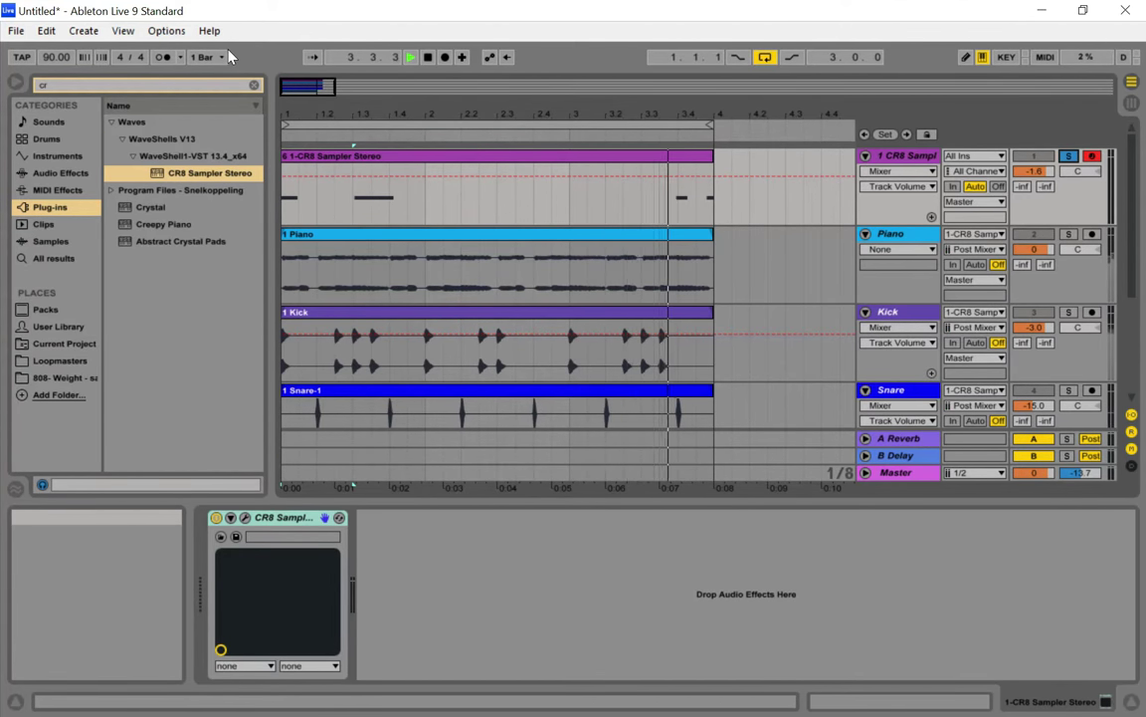
click(429, 56)
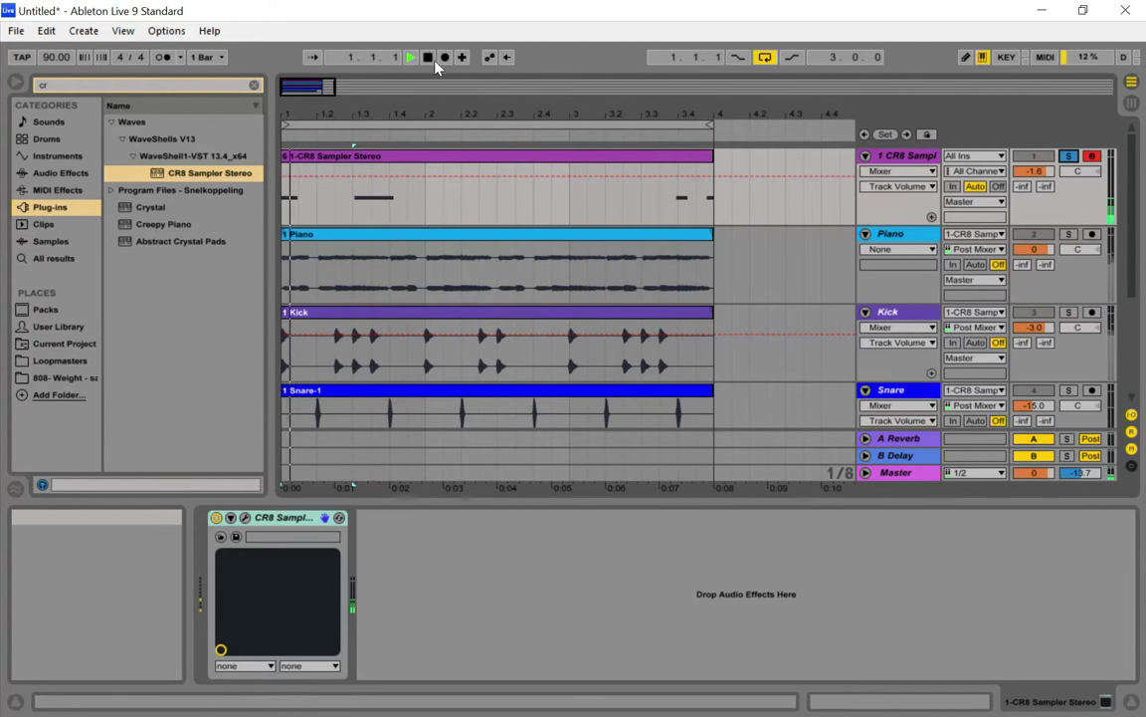
Trim the start of the recorded CR8 Sampler clip to bar 3
click(685, 166)
drag(283, 157, 317, 159)
drag(378, 183, 573, 183)
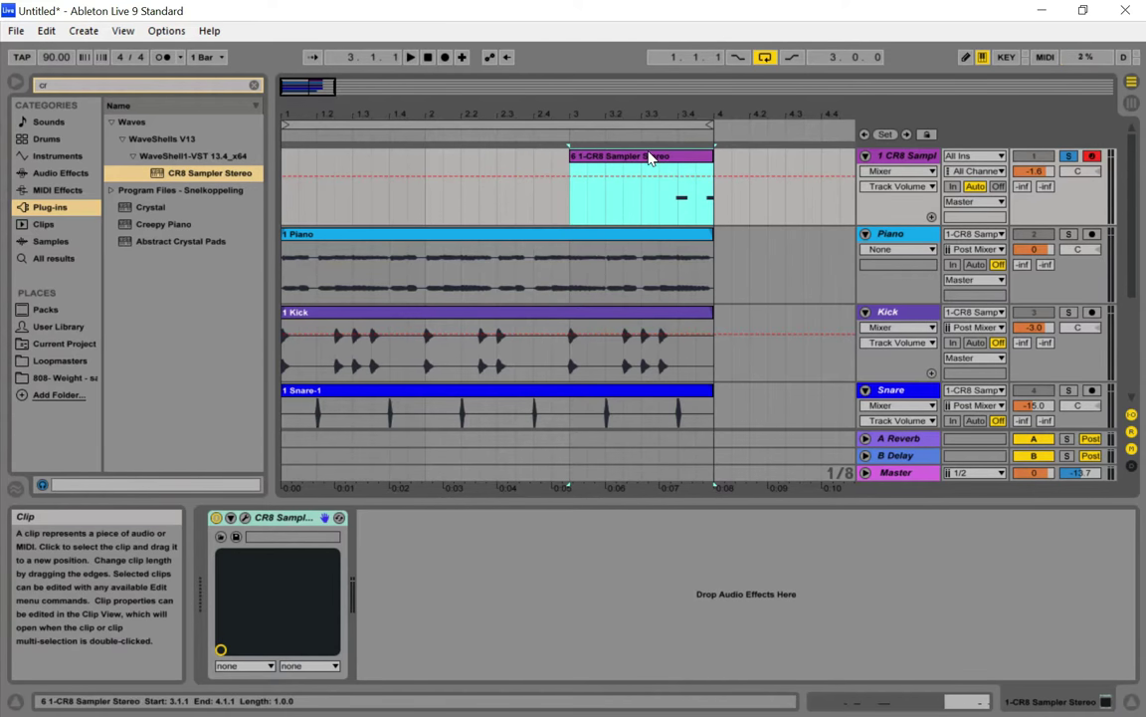
Open the trimmed CR8 Sampler clip's notes and delete its last G2 note
double_click(649, 158)
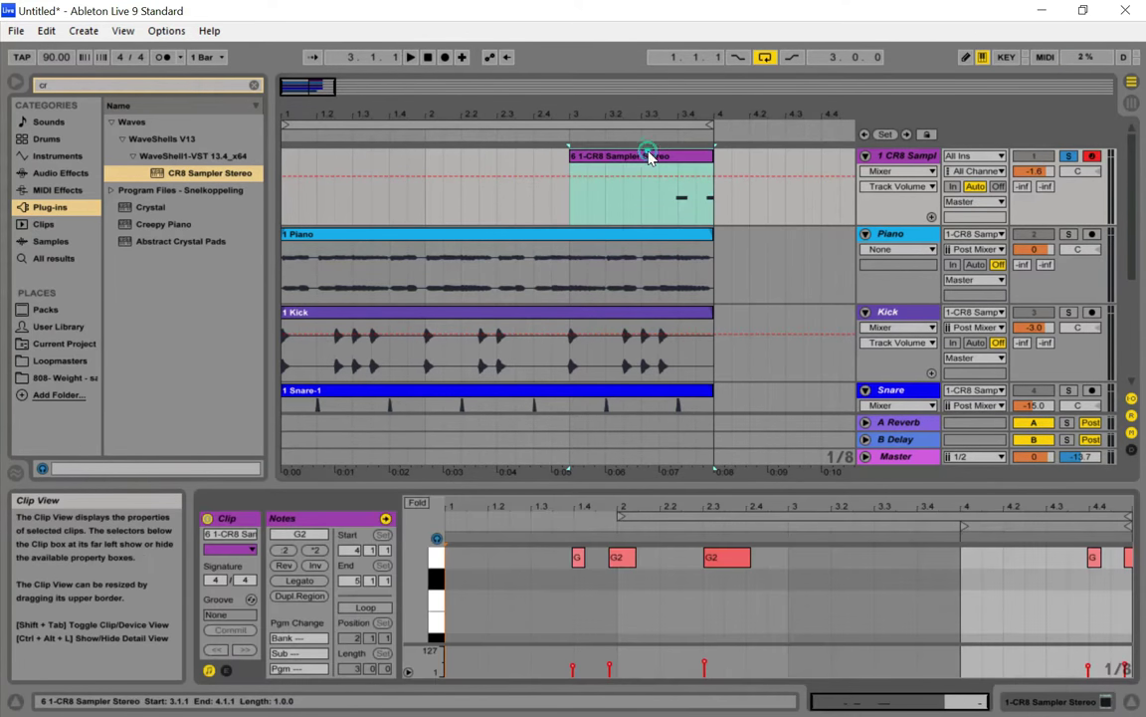
right_click(1097, 563)
key(Escape)
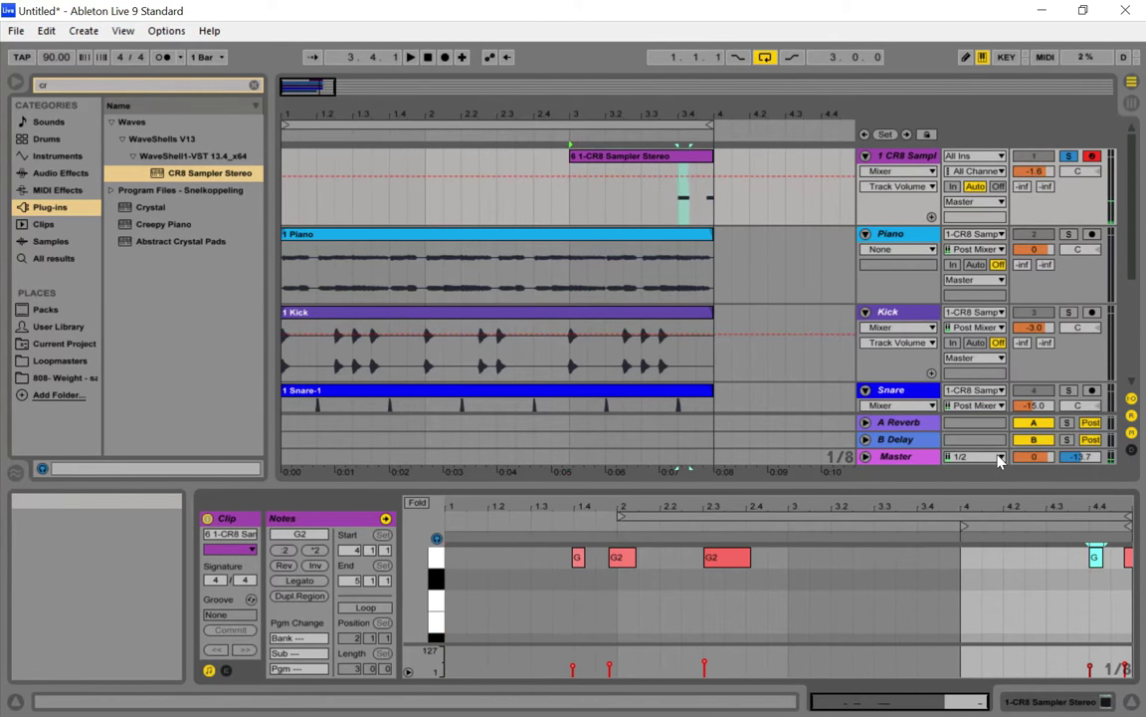
click(1129, 579)
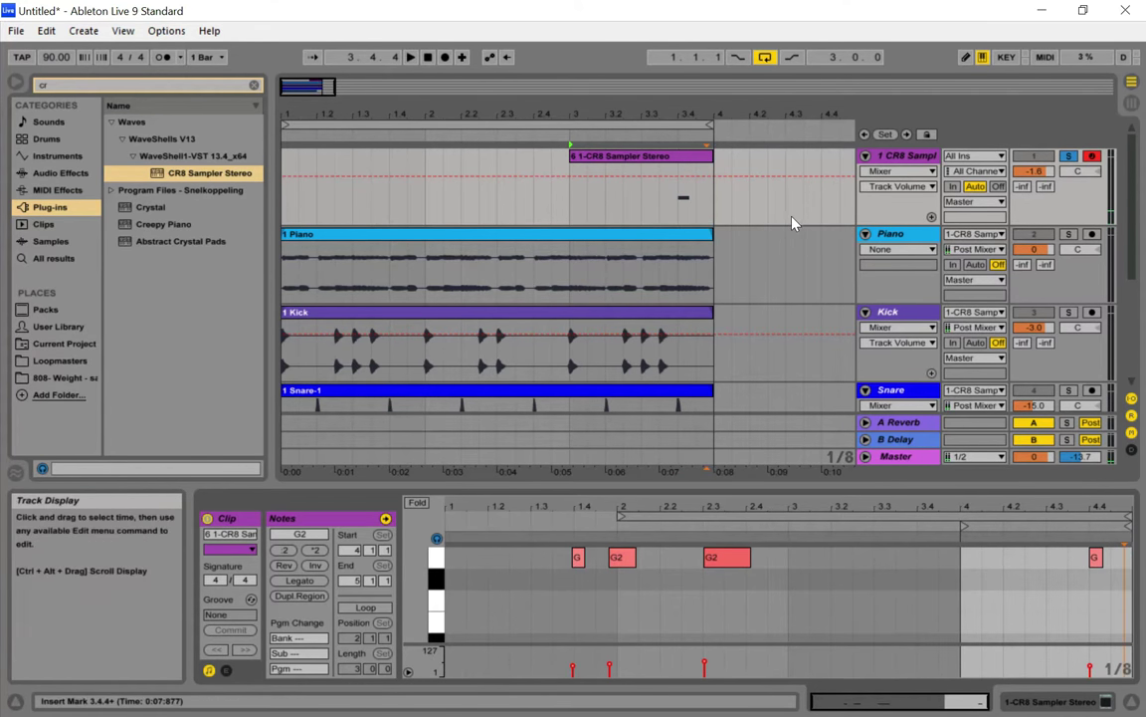
Move the CR8 Sampler clip to the start of bar 1 and shorten it to two sixteenths around its single note
drag(571, 157, 305, 169)
right_click(484, 190)
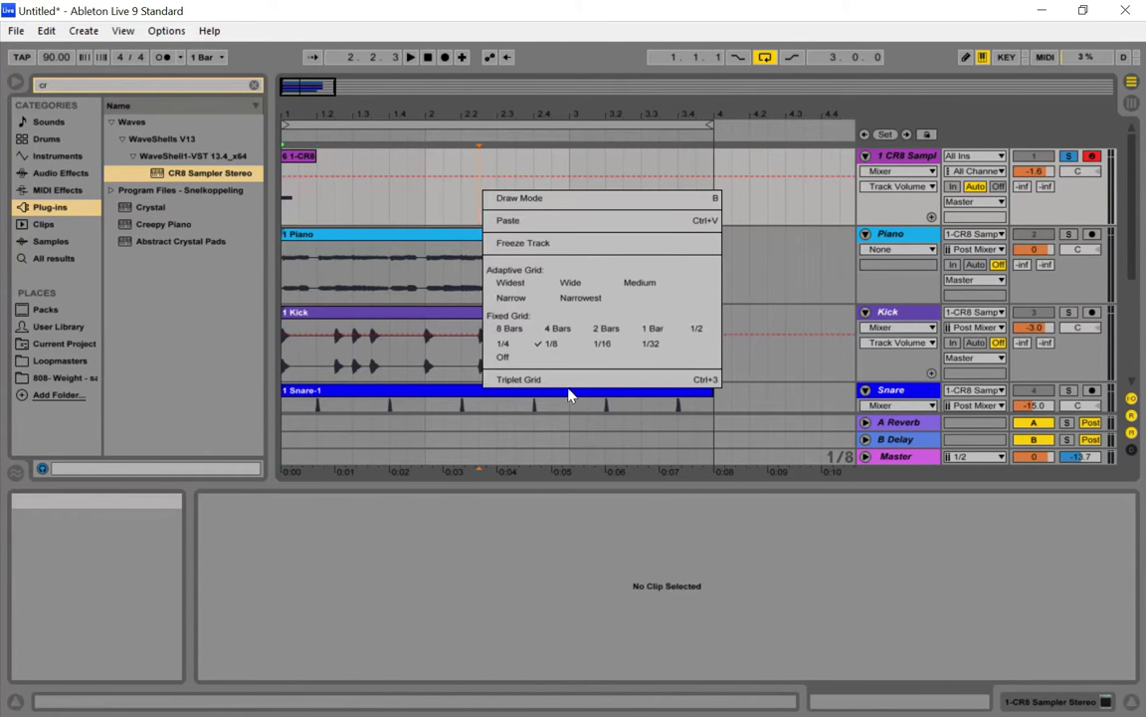
click(373, 148)
drag(314, 93, 289, 90)
drag(378, 156, 332, 156)
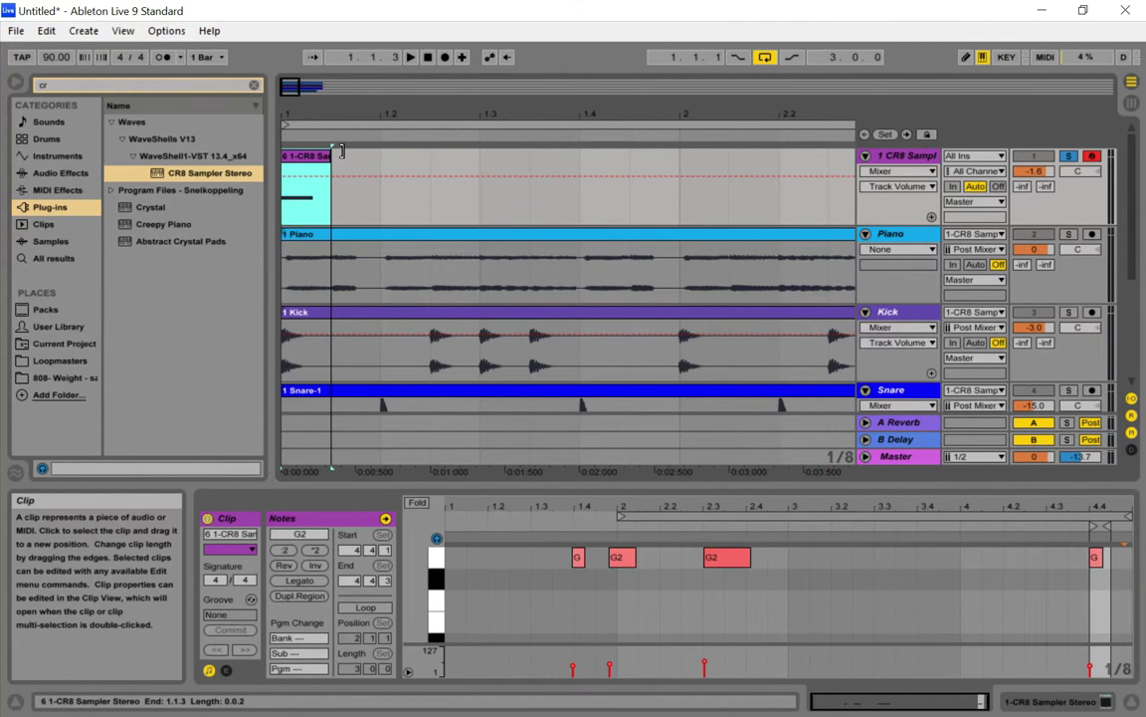
Select the shortened clip and play the arrangement with the CR8 Sampler track taken off solo
click(370, 214)
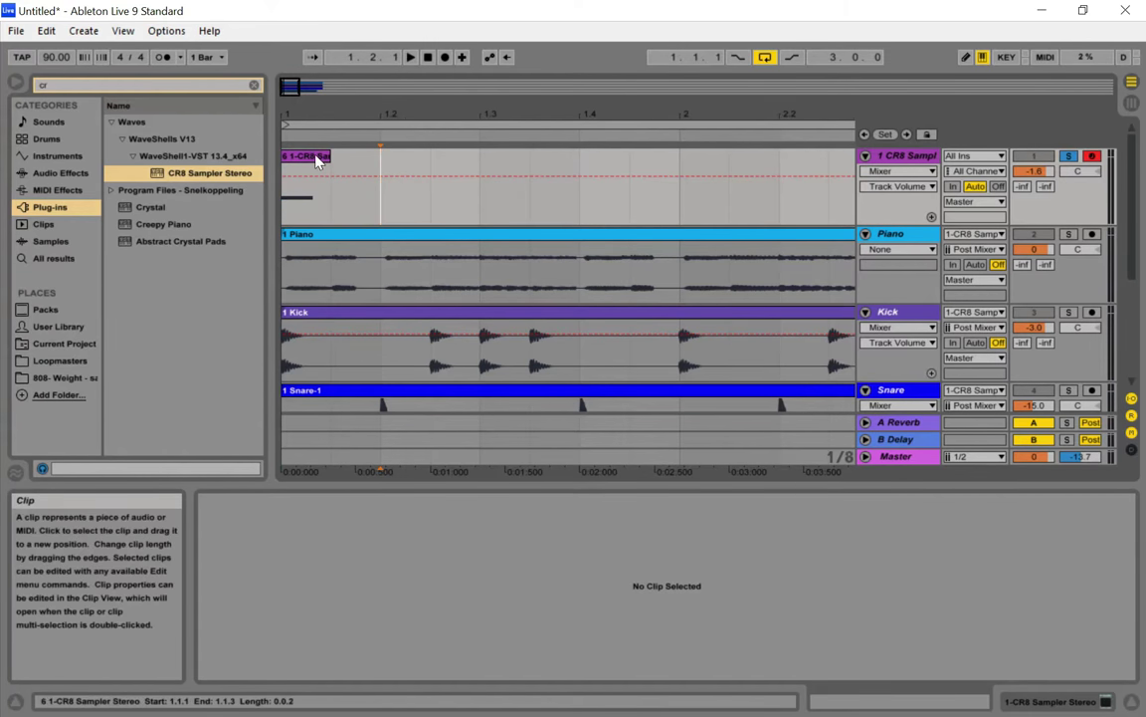
click(316, 161)
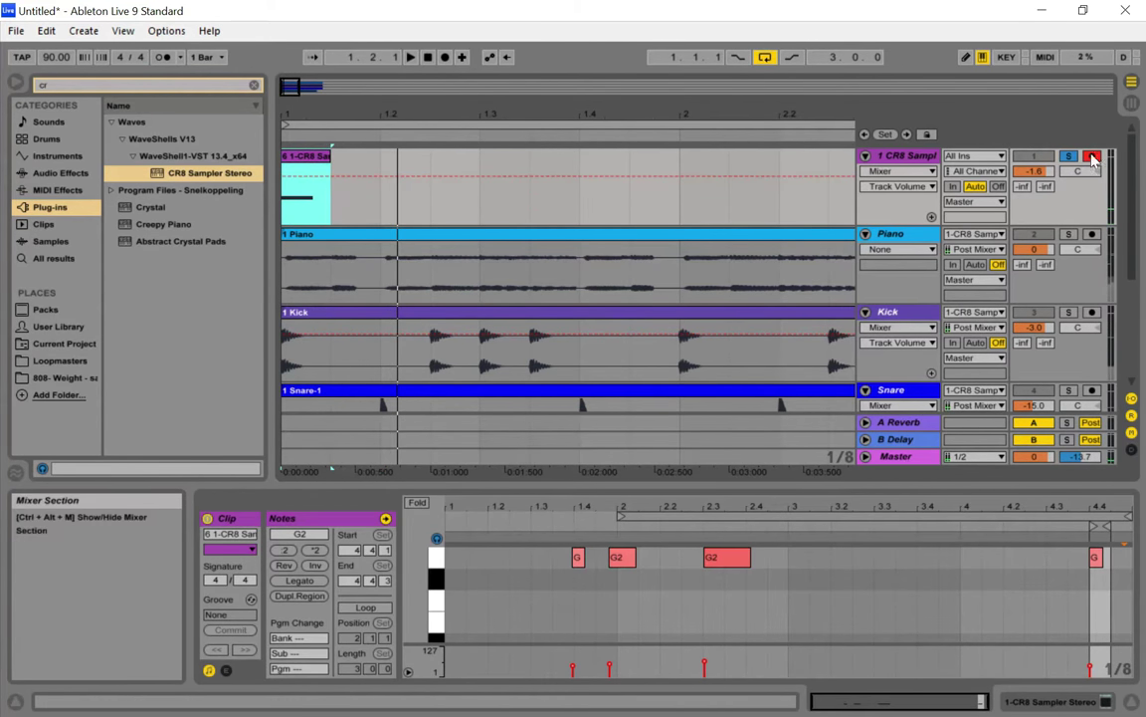
key(space)
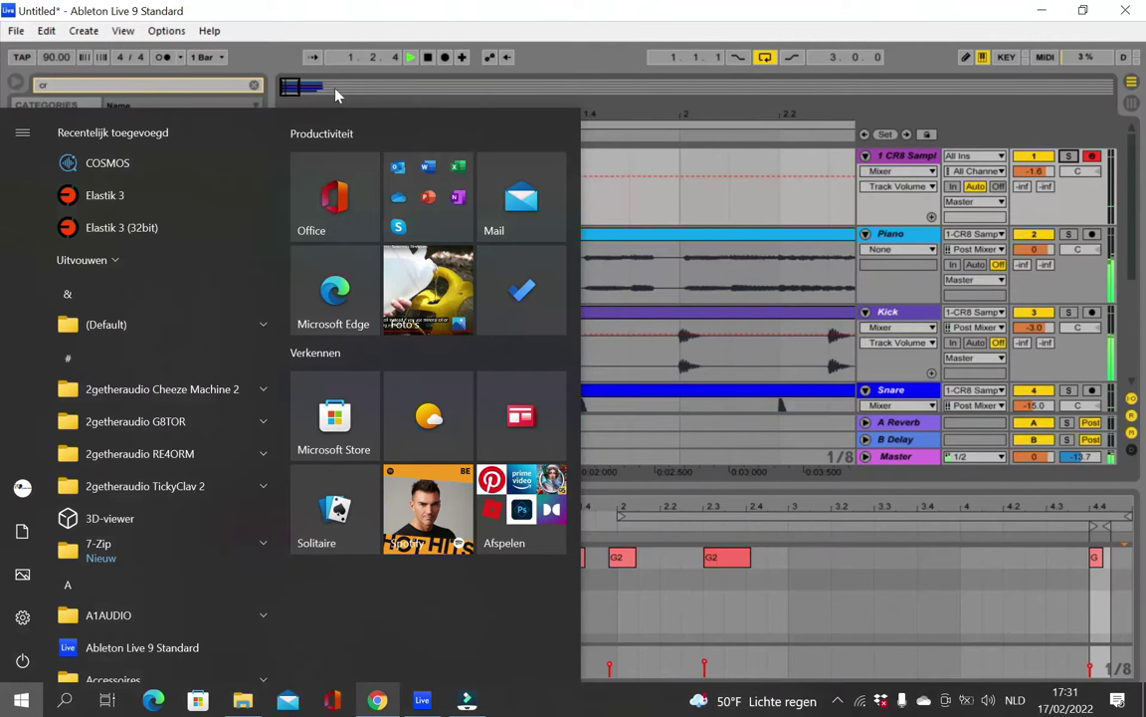
click(336, 94)
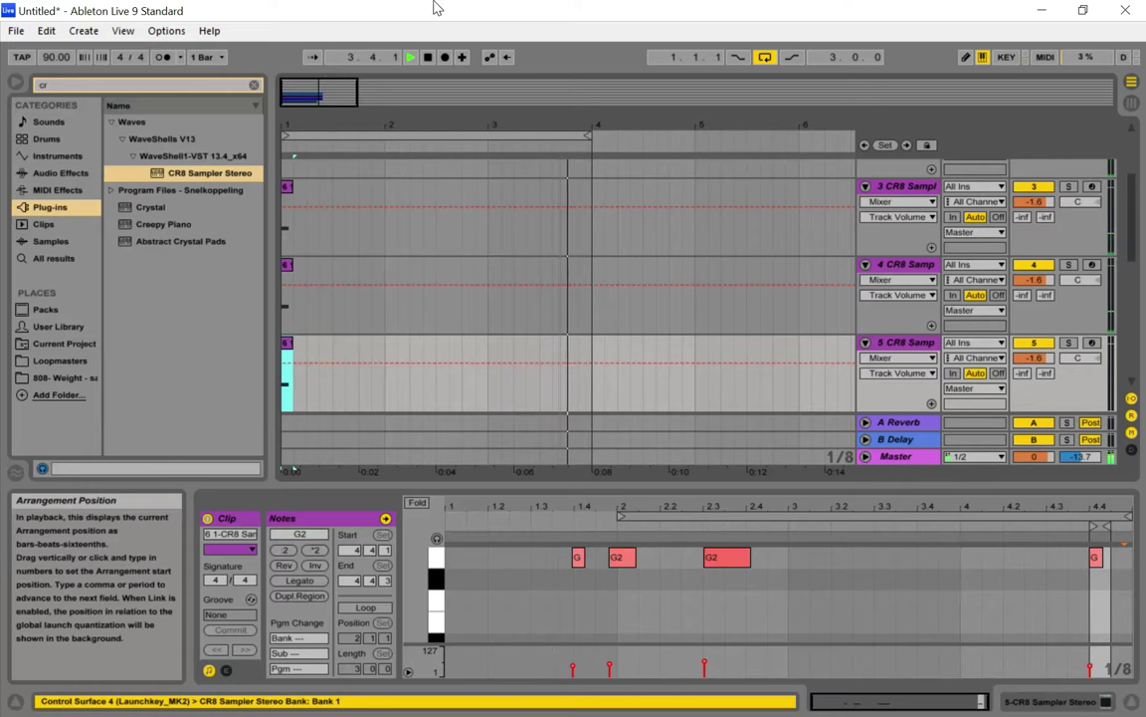
Stop playback and delete the duplicate CR8 Sampler tracks 5, 4 and 3
drag(306, 124, 312, 179)
drag(306, 92, 285, 110)
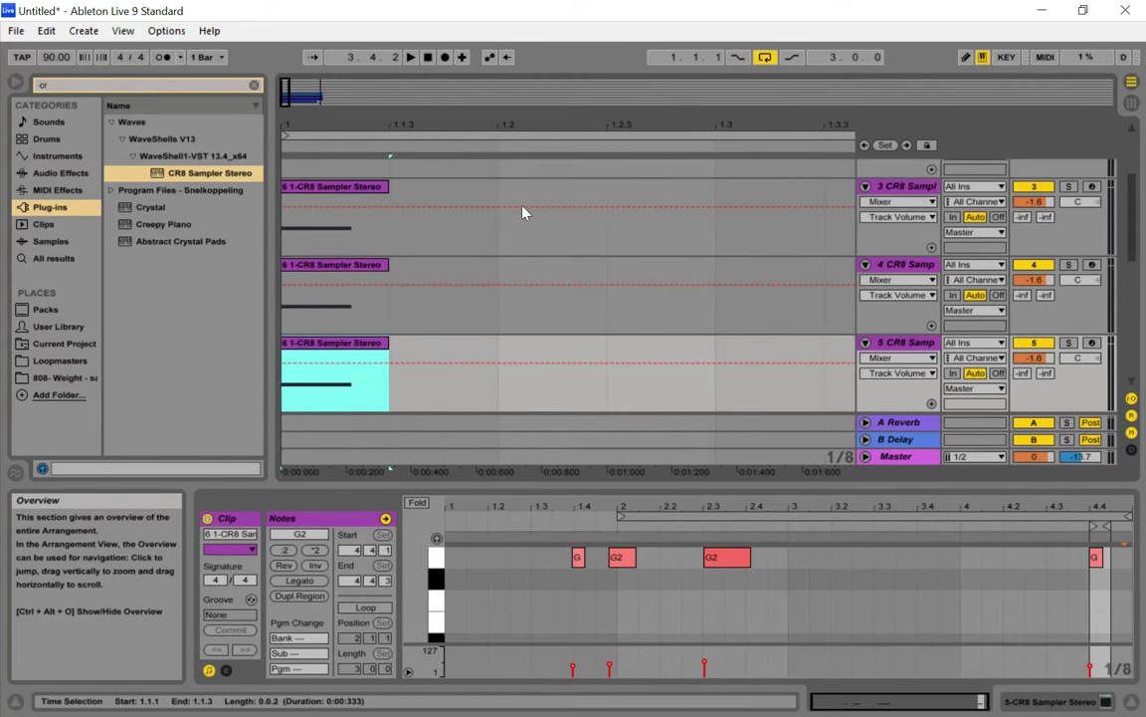
scroll(538, 254, down, 9)
scroll(538, 252, up, 4)
scroll(539, 255, up, 3)
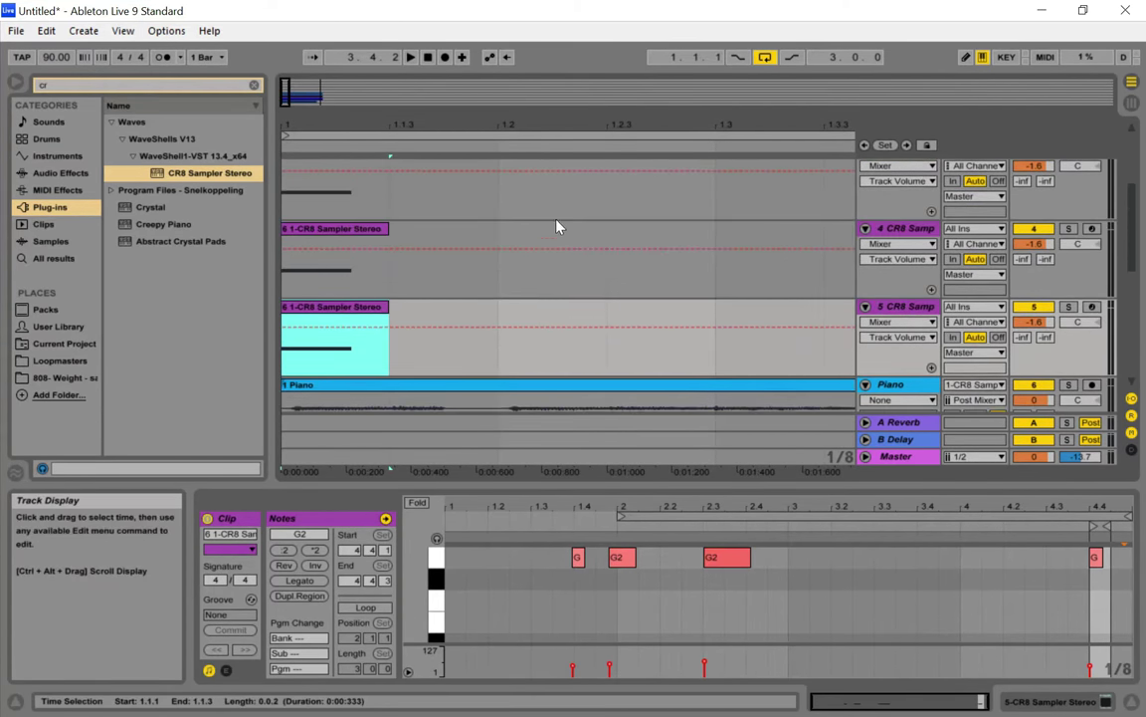
click(917, 307)
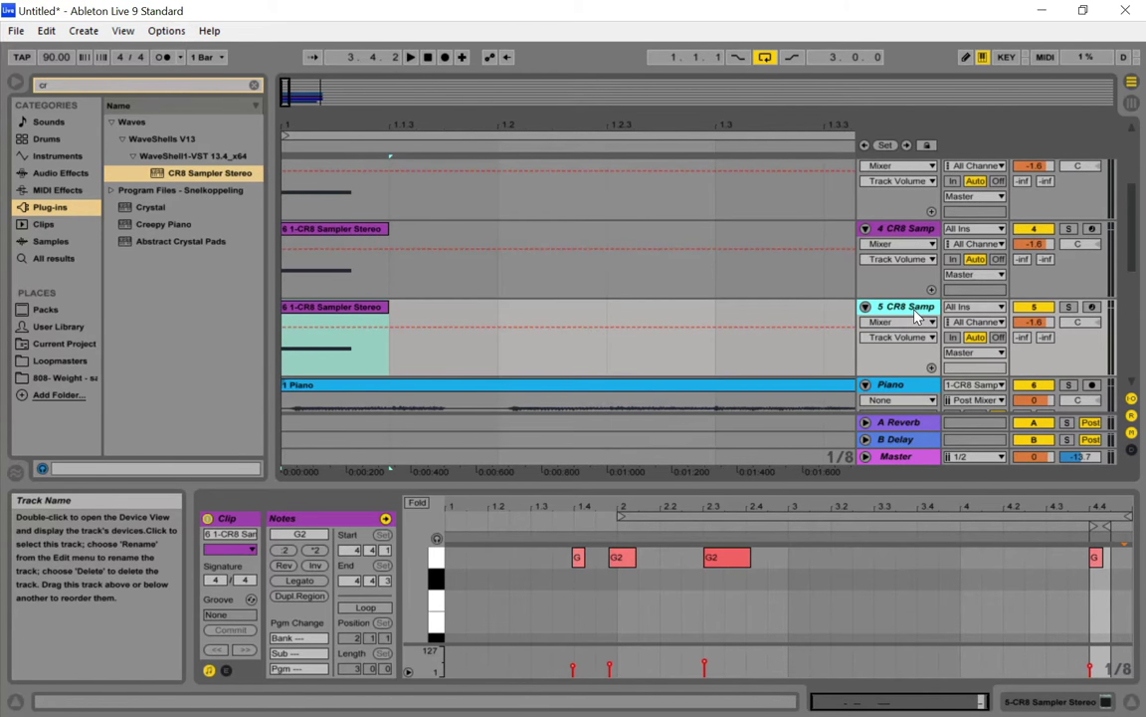
key(Delete)
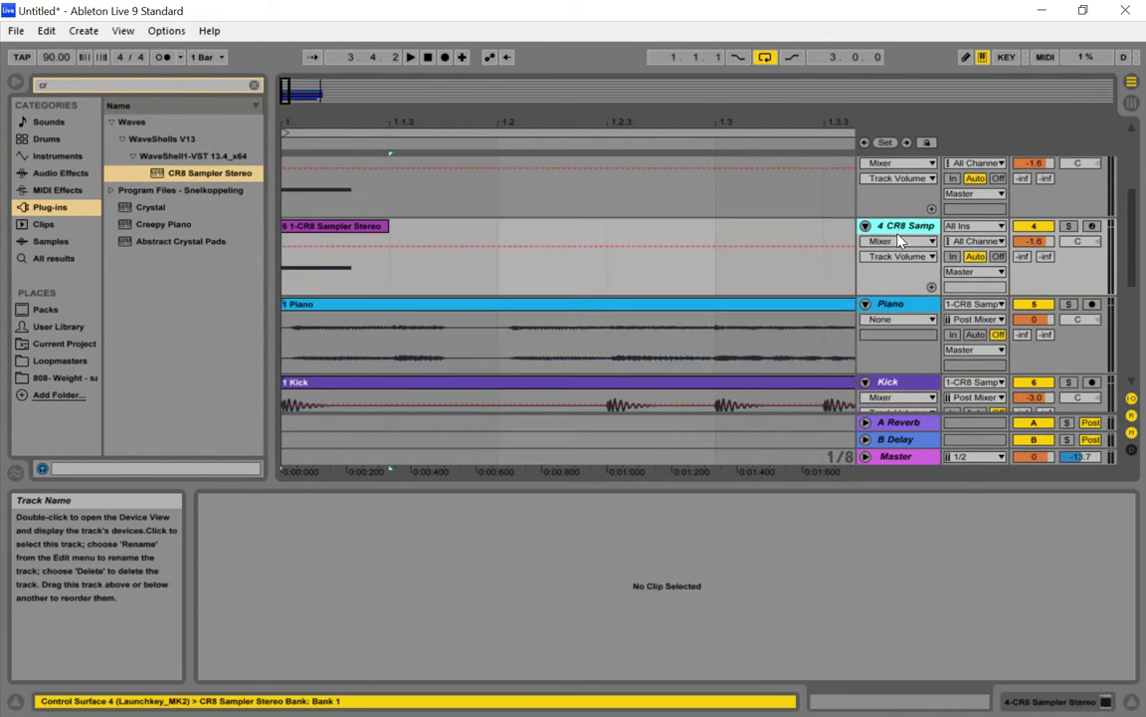
key(Delete)
scroll(739, 210, up, 4)
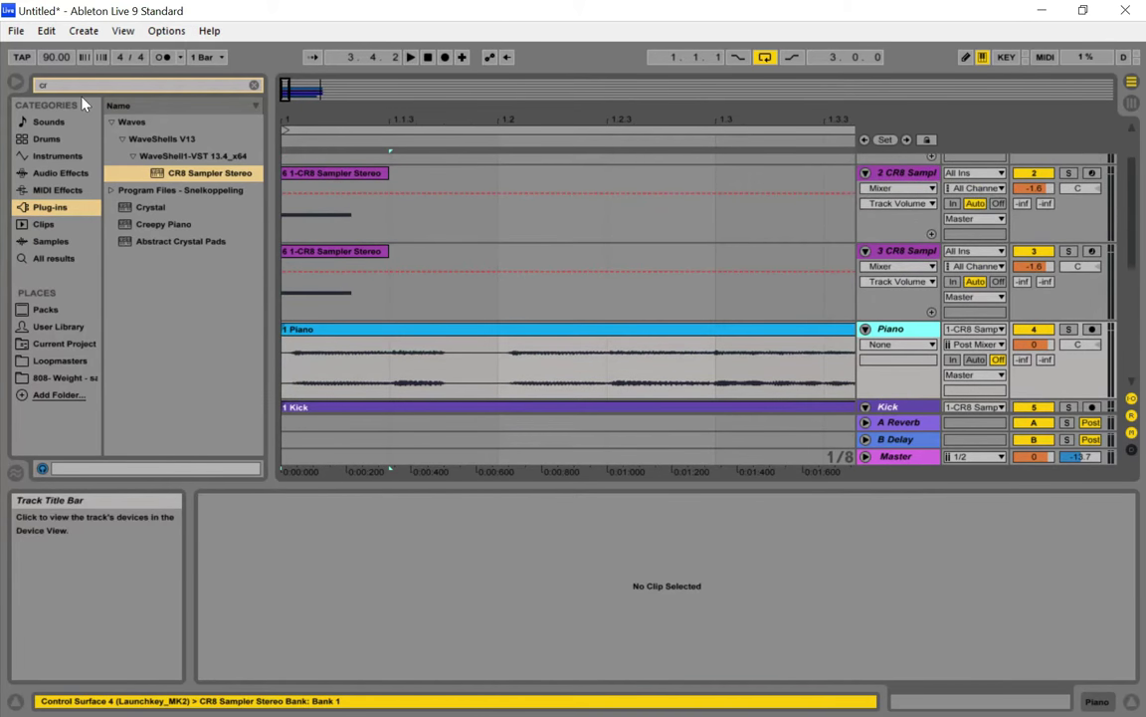
click(908, 255)
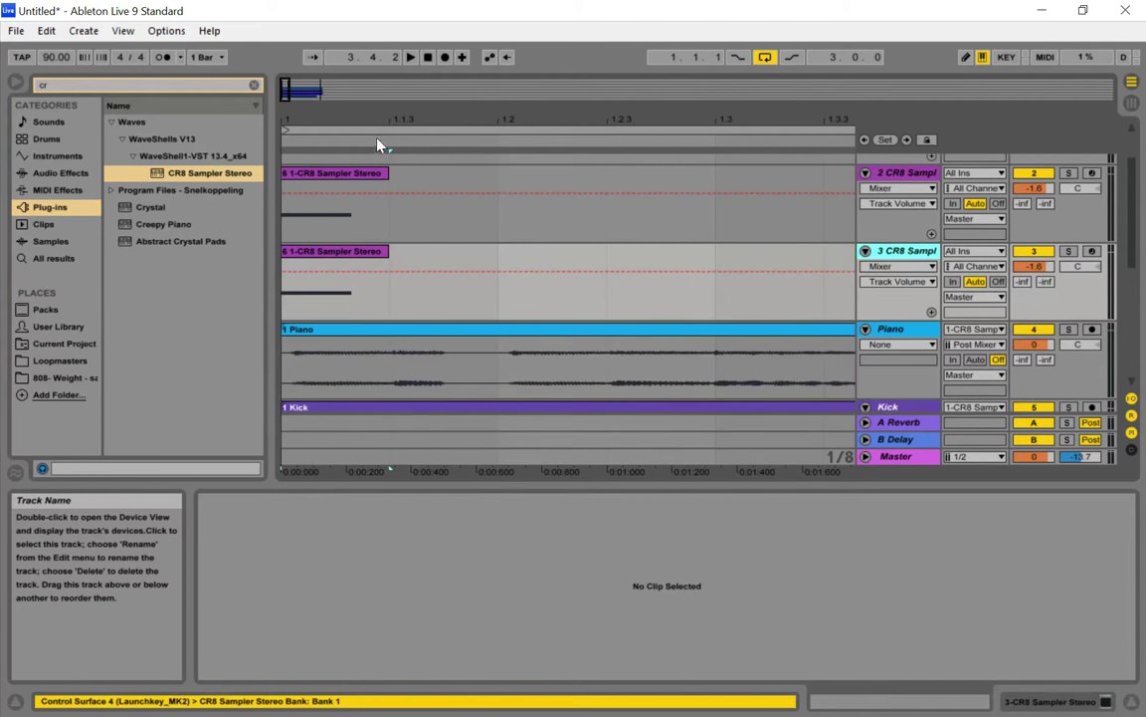
key(Delete)
Duplicate the short clip on the second CR8 Sampler track directly after itself and play the arrangement
drag(308, 92, 307, 28)
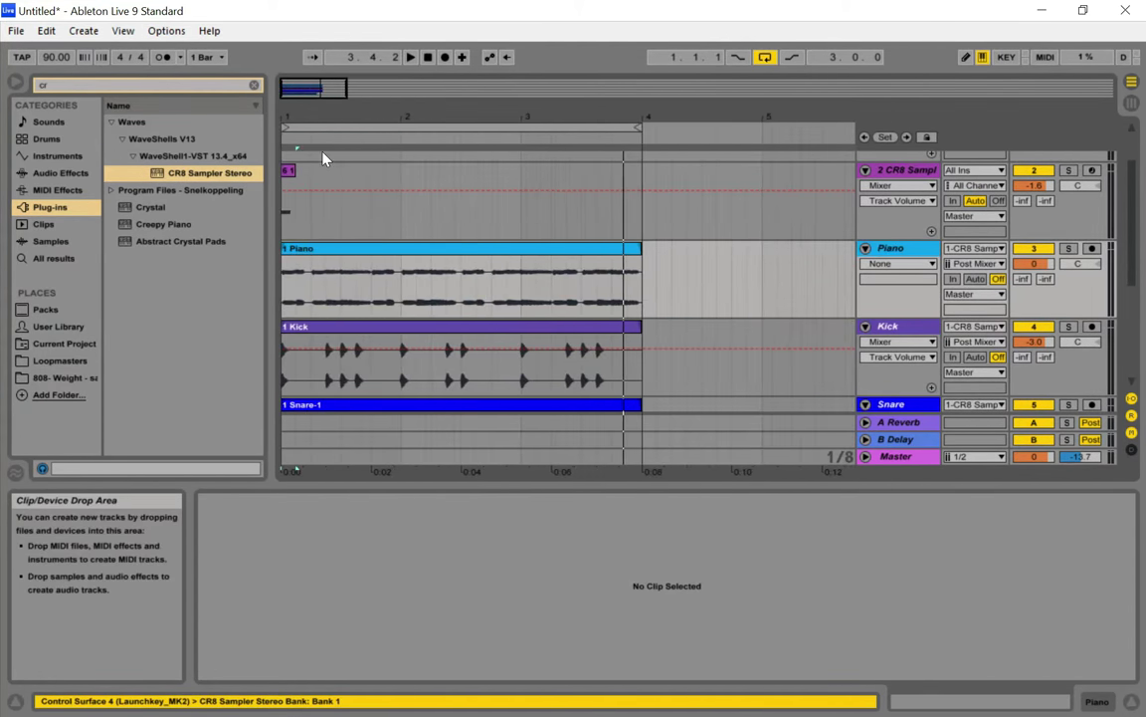
drag(312, 98, 287, 88)
click(323, 174)
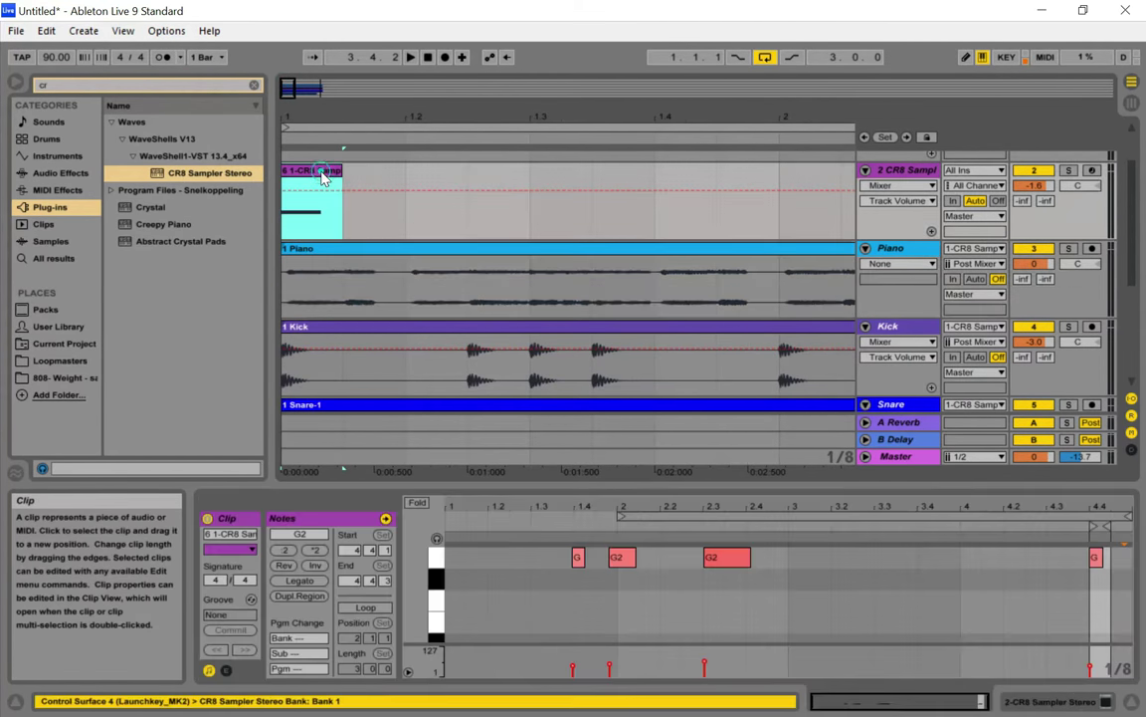
key(ctrl+d)
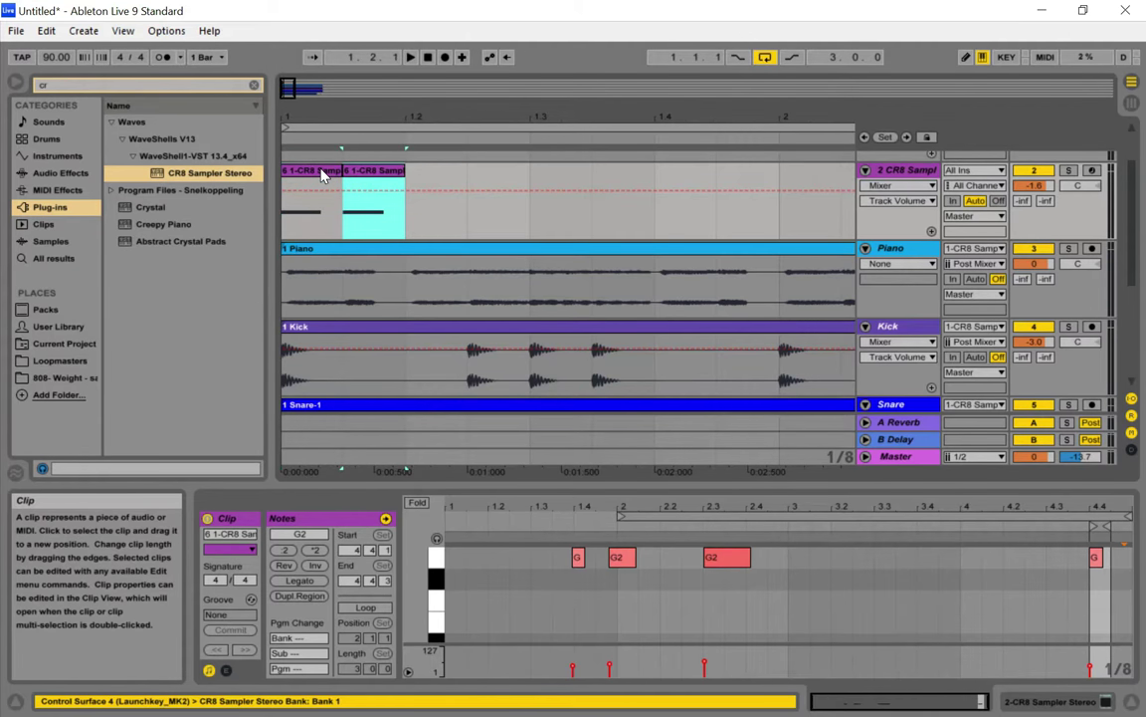
key(space)
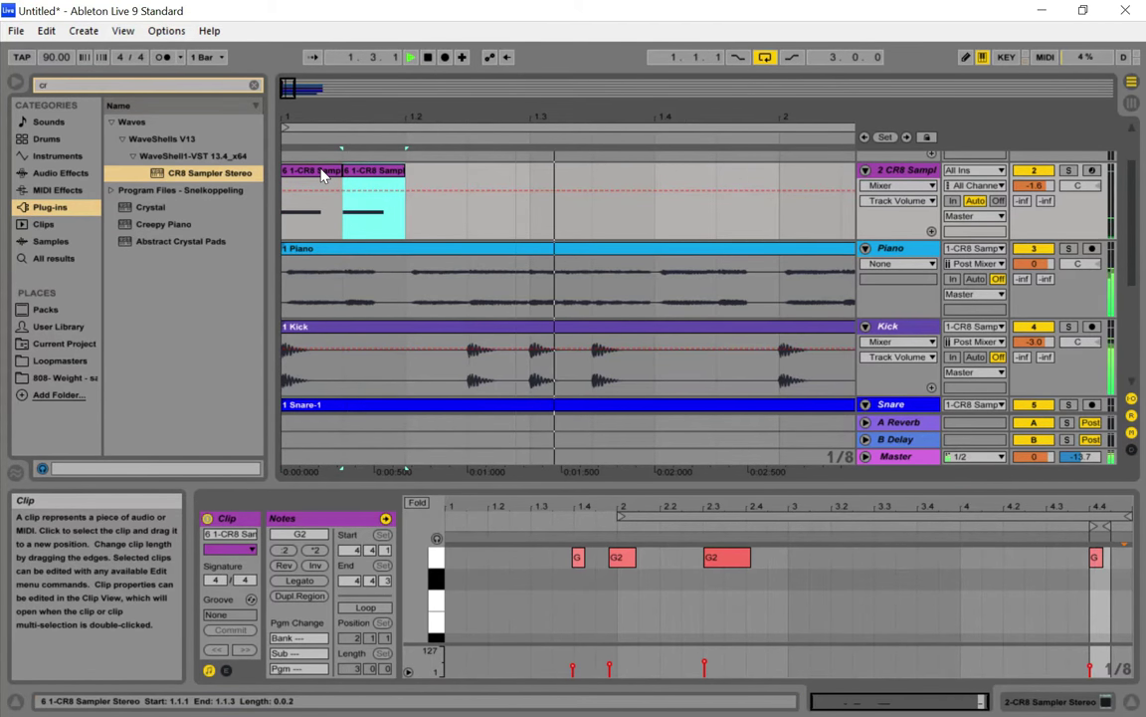
Duplicate the short clip on the second CR8 Sampler track end to end up to bar 4, removing the extra copy
key(ctrl+d)
key(ctrl+d)
key(ctrl+d)
key(ctrl+d)
key(ctrl+d)
key(ctrl+d)
key(ctrl+d)
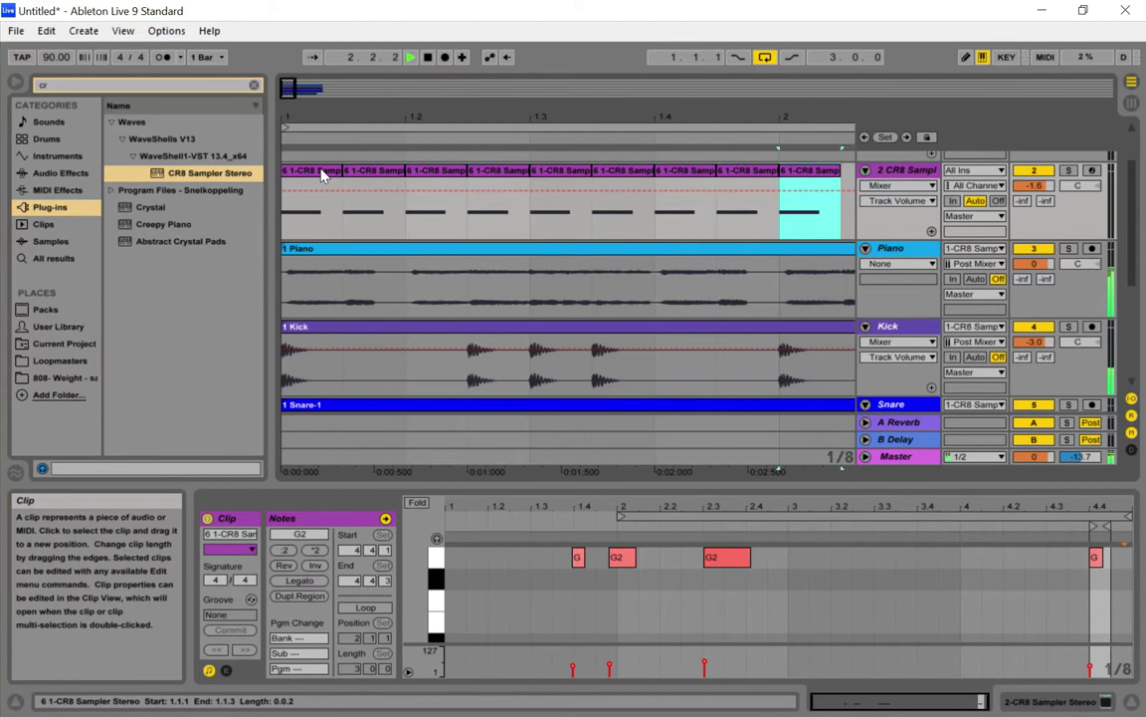
key(ctrl+d)
key(ctrl+d)
key(ctrl+d)
key(ctrl+d)
key(ctrl+d)
key(ctrl+d)
key(ctrl+d)
key(ctrl+d)
key(ctrl+d)
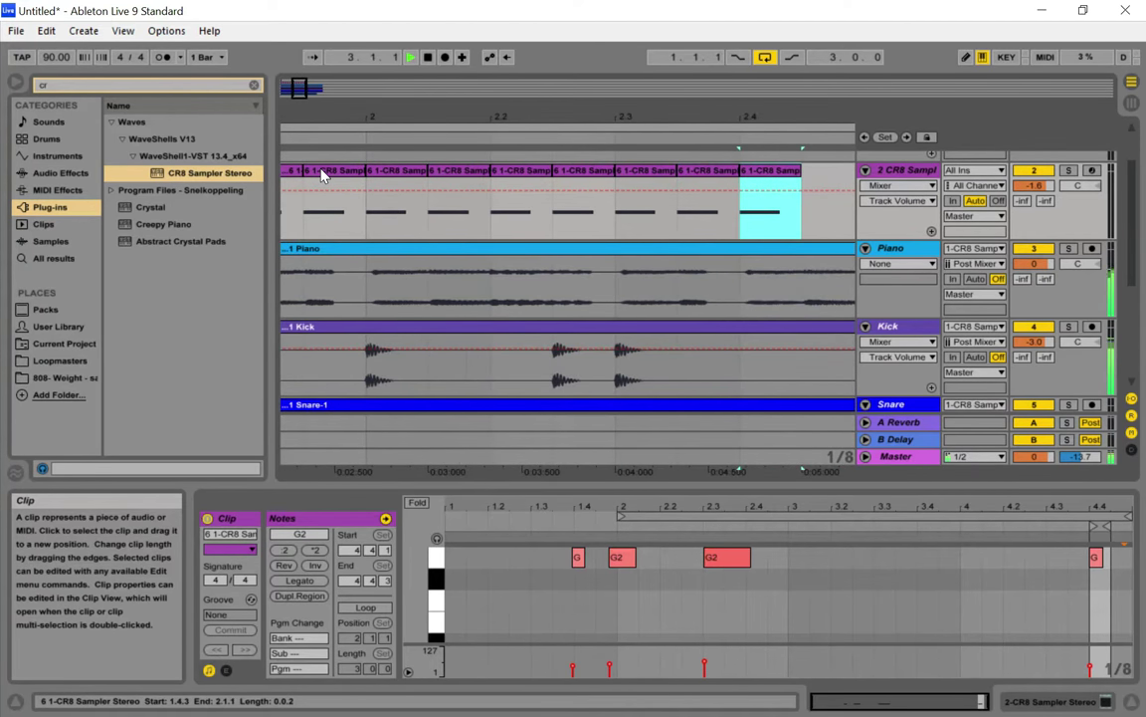
key(ctrl+d)
key(ctrl+d)
key(ctrl+d)
key(ctrl+d)
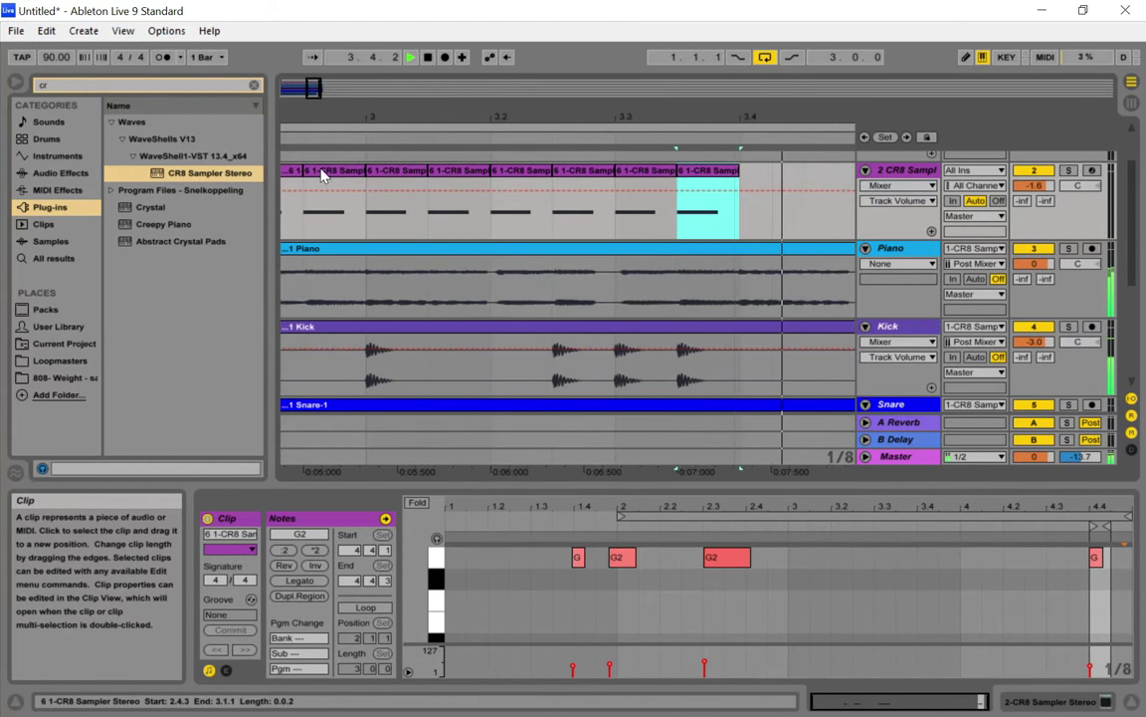
key(ctrl+d)
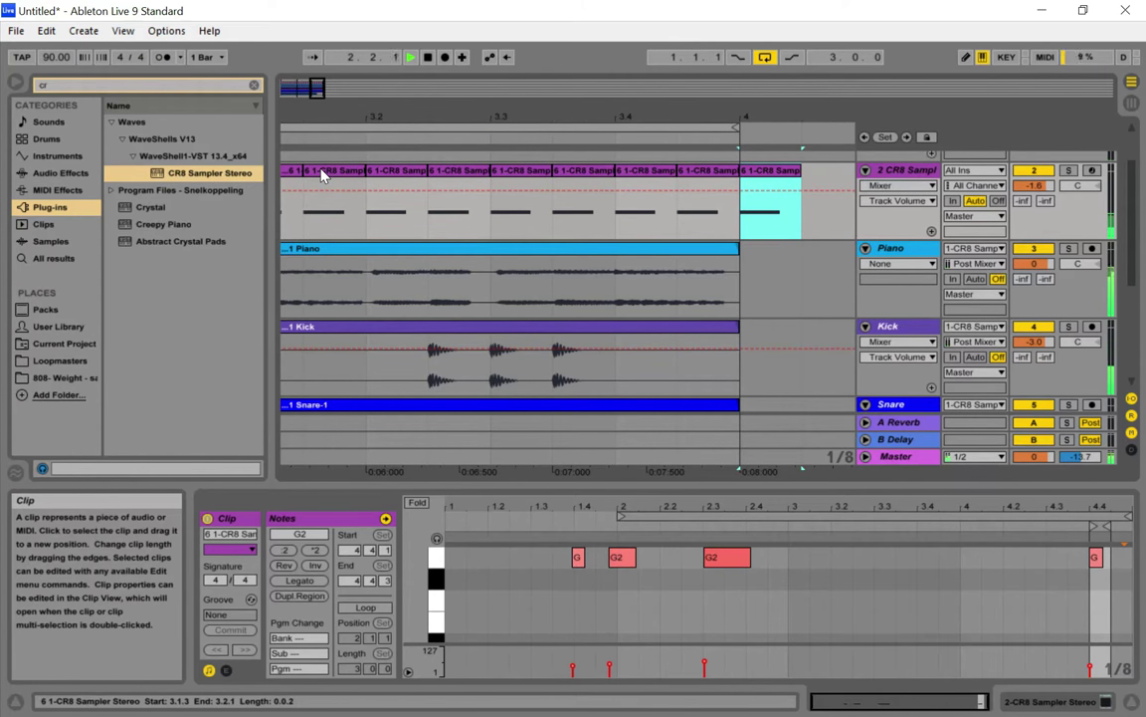
key(ctrl+z)
Try deleting the first CR8 Sampler track, compare the mixer and arrangement, restore the track and stop playback
key(Tab)
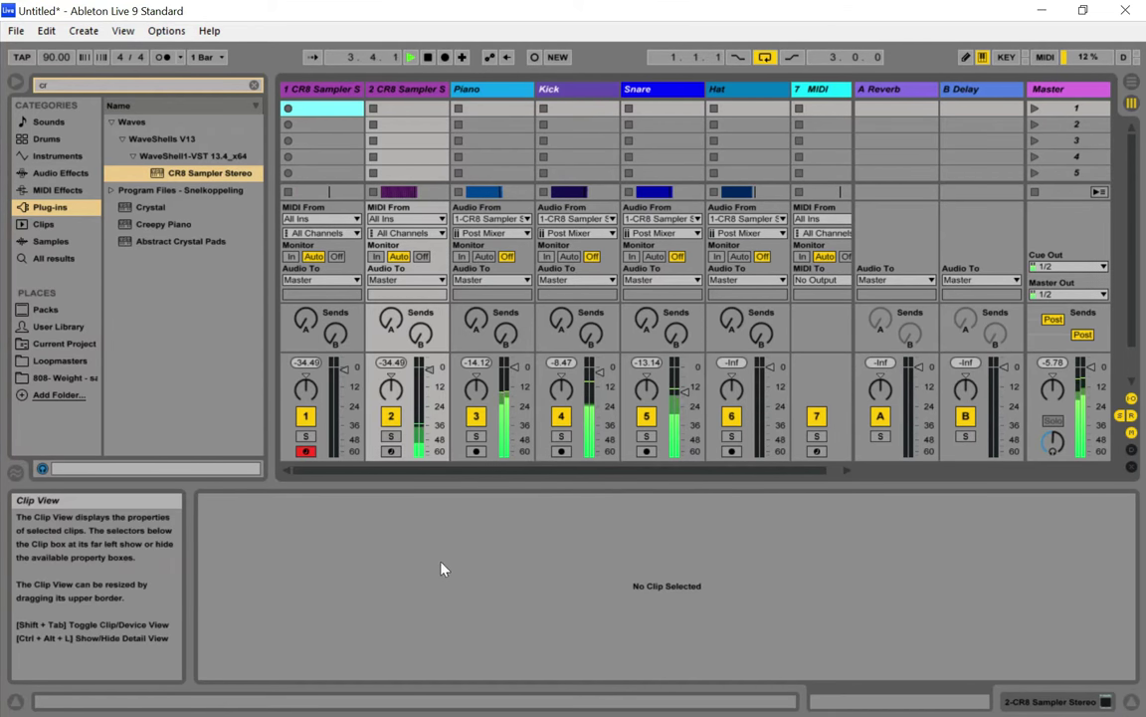
click(338, 91)
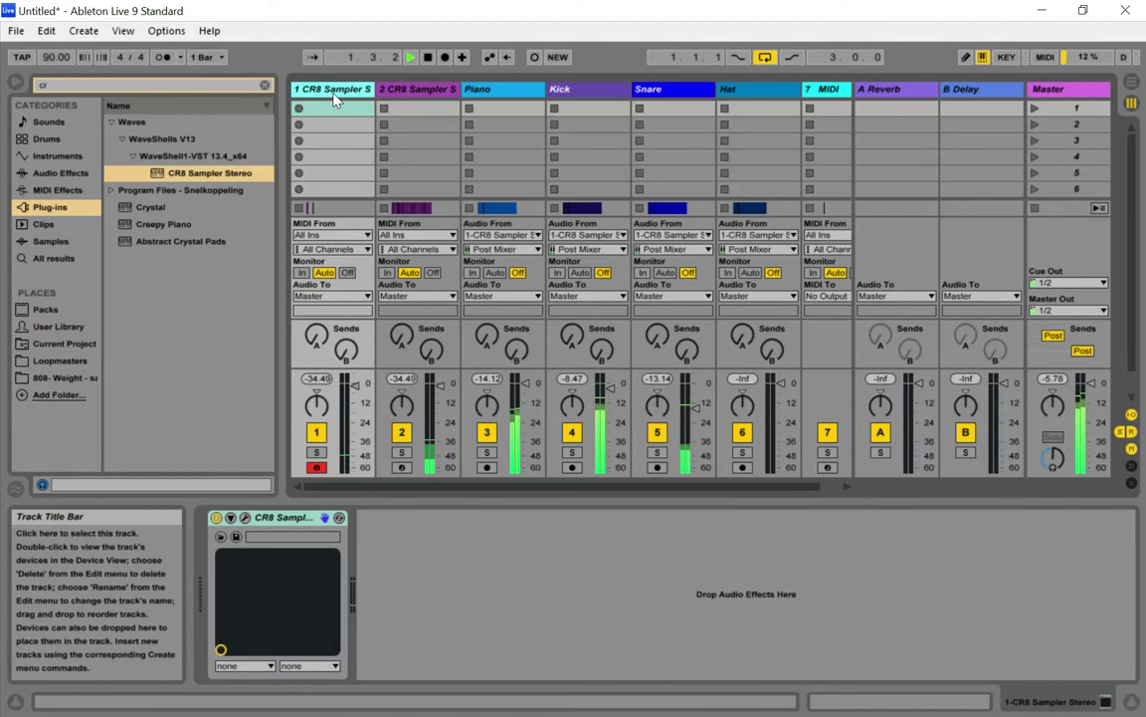
key(Delete)
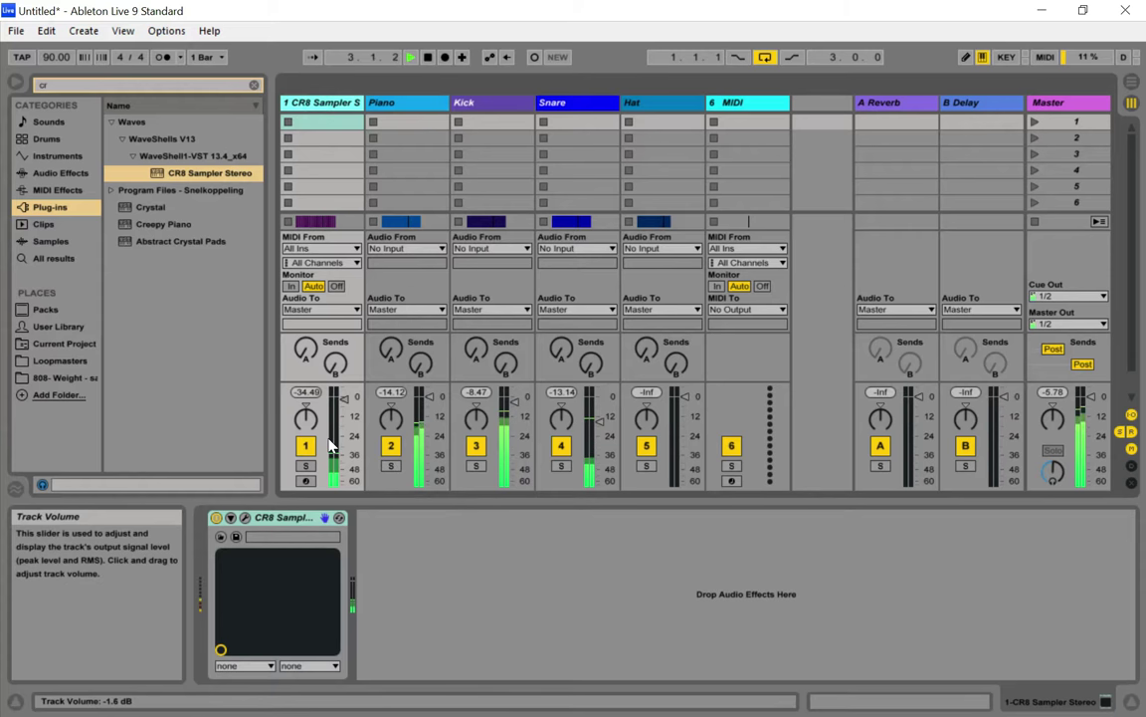
key(Tab)
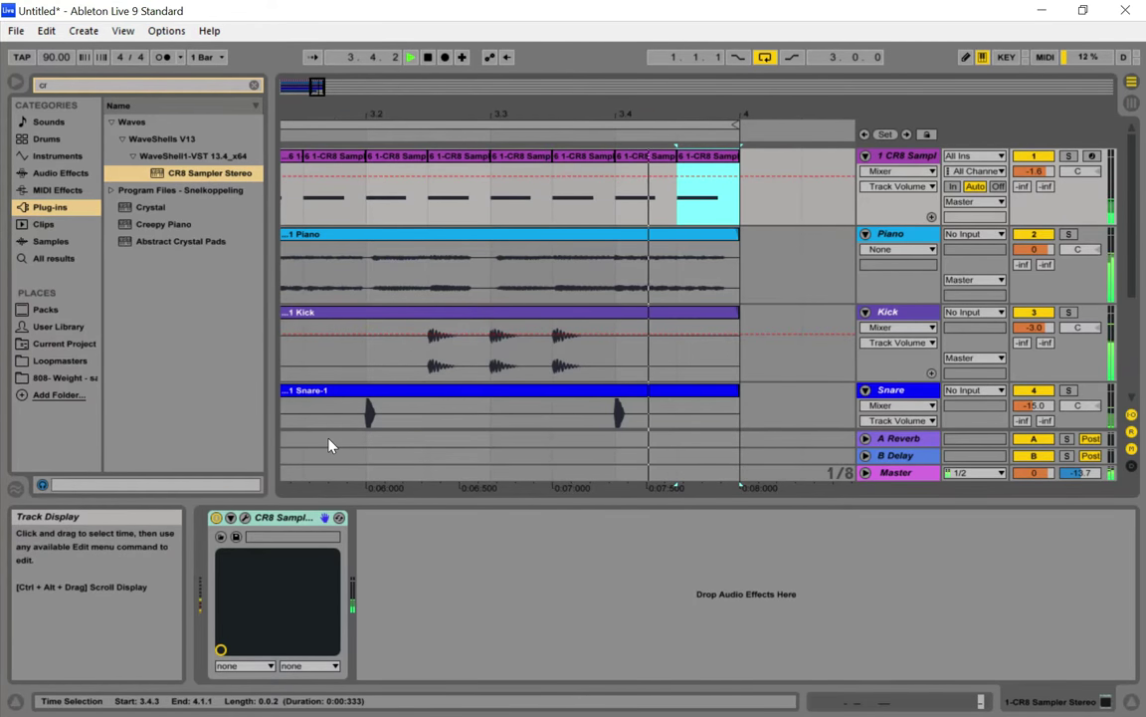
key(Tab)
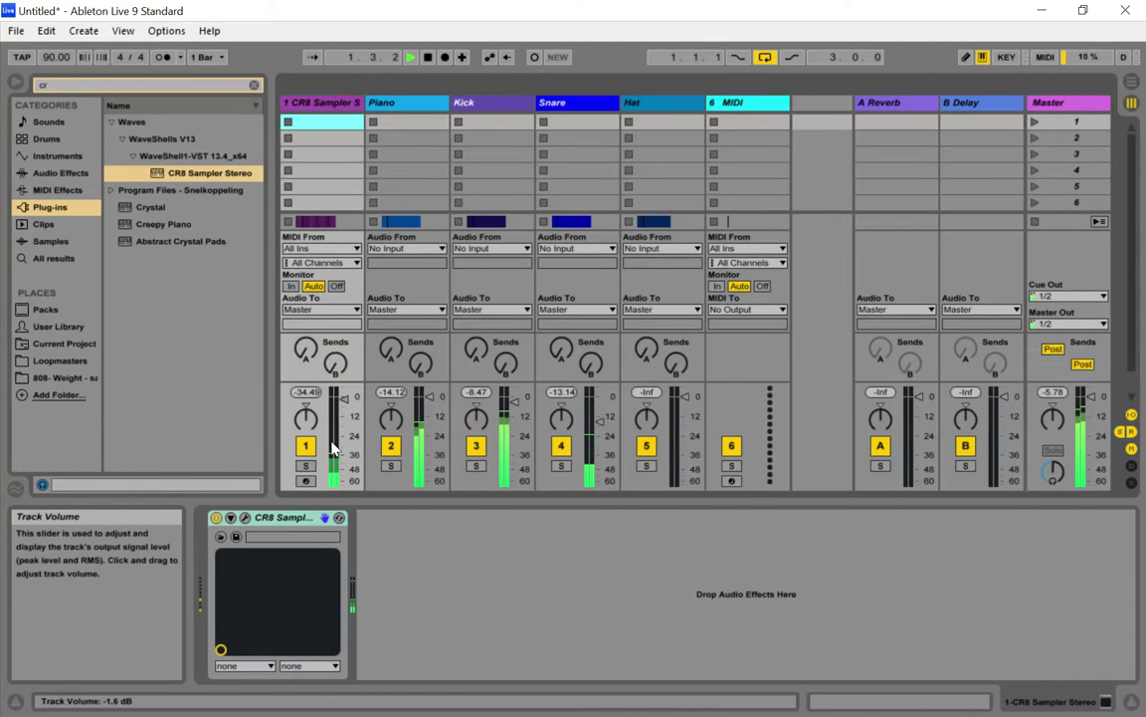
key(space)
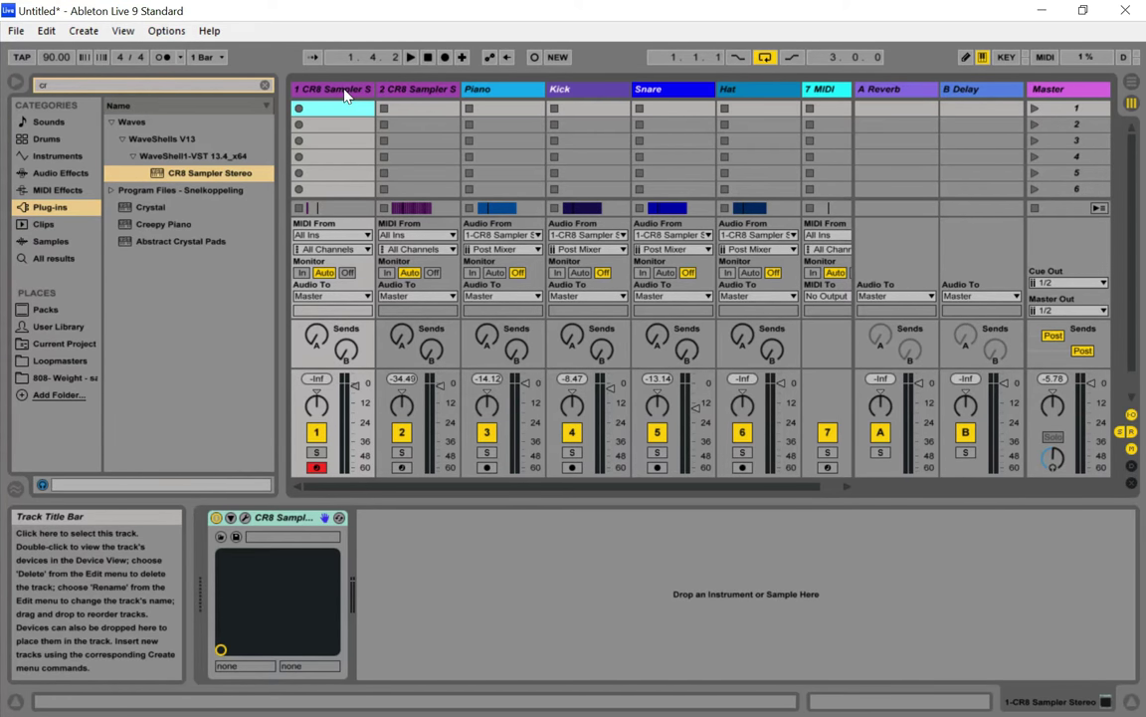
key(Tab)
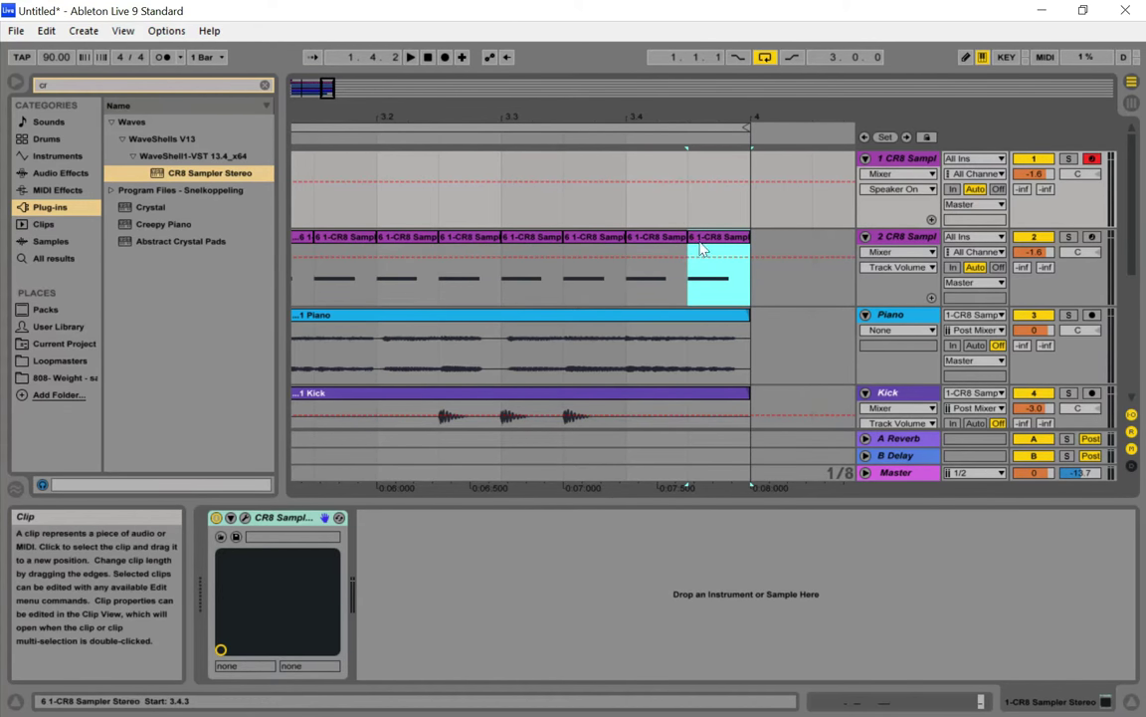
Delete all repeated clips after the first one on the second CR8 Sampler track
drag(322, 90, 308, 89)
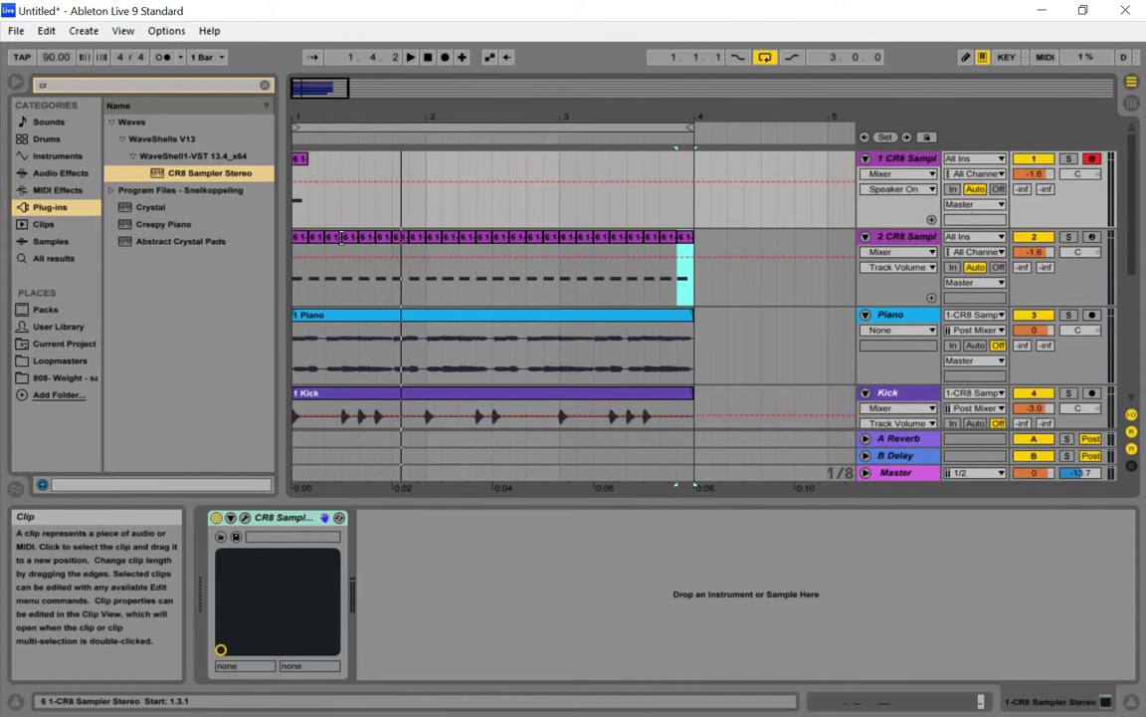
click(317, 241)
key(Delete)
drag(318, 241, 730, 257)
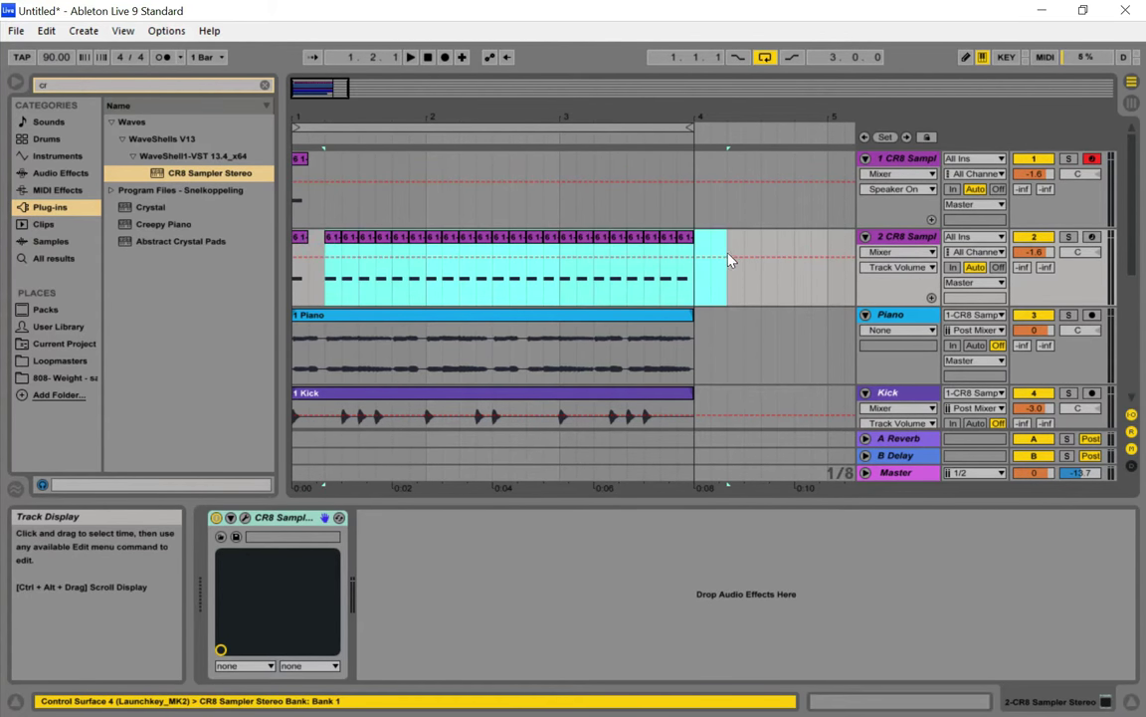
key(Delete)
Delete the first CR8 Sampler track and play the arrangement
click(889, 163)
key(Delete)
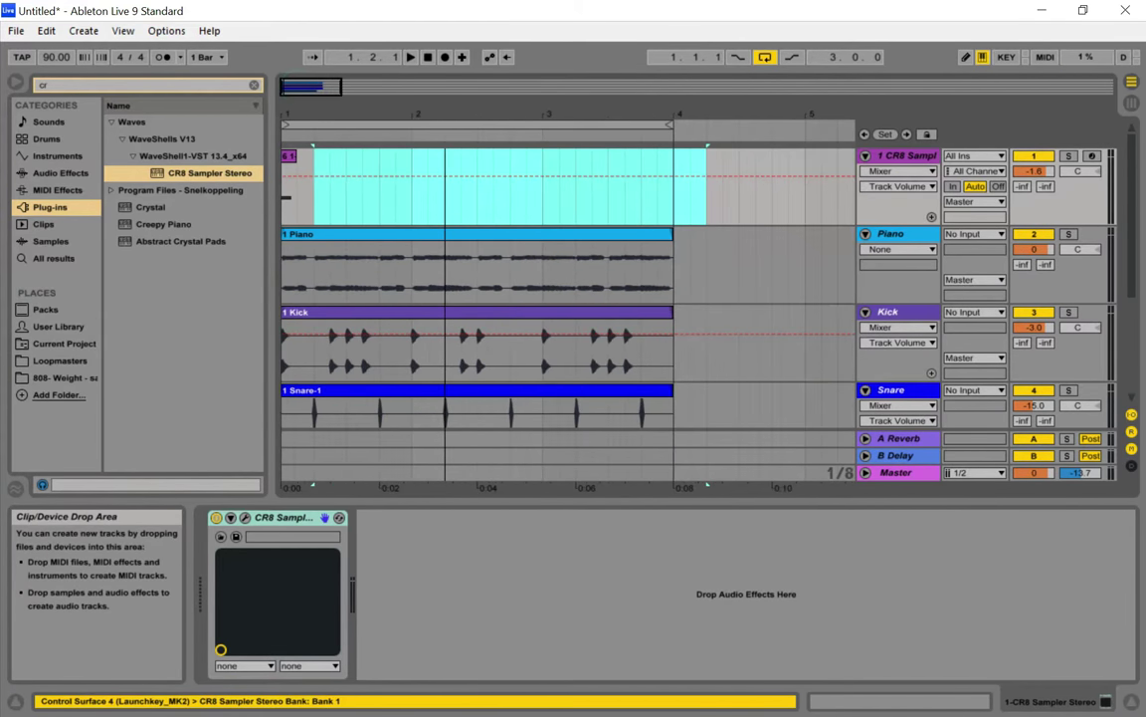
click(801, 266)
key(space)
Duplicate the short clip on the remaining CR8 Sampler track end to end until it fills bars 1 to 3
drag(393, 237, 326, 244)
right_click(326, 245)
click(384, 155)
drag(328, 90, 303, 115)
click(298, 159)
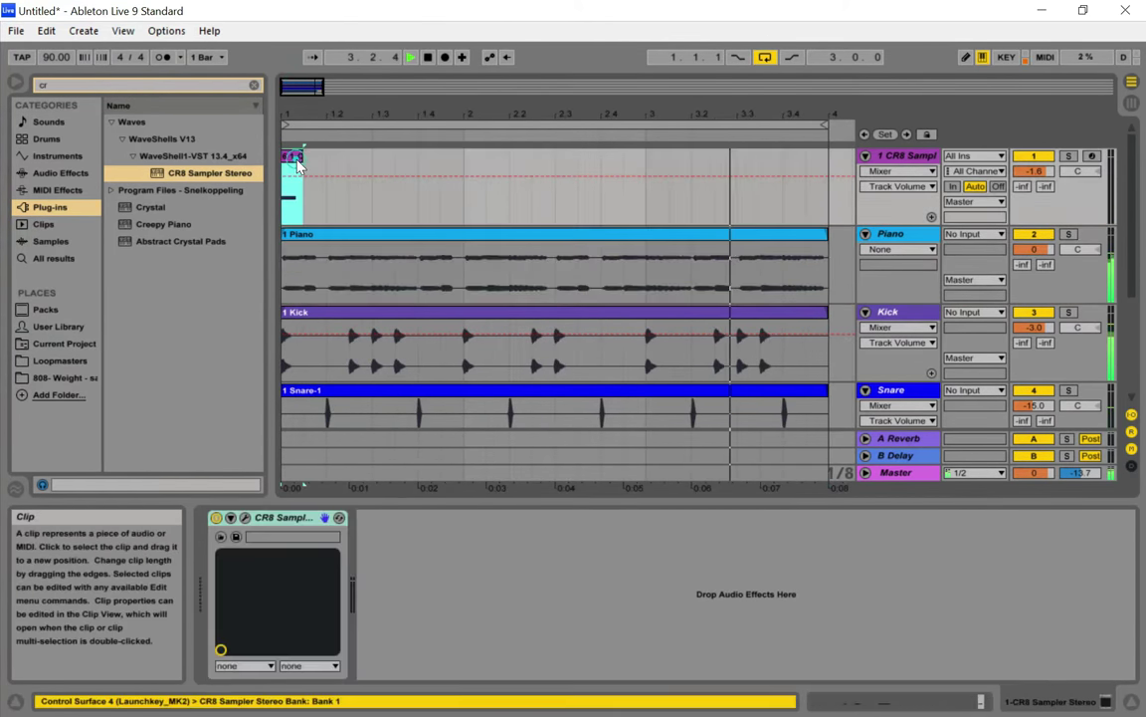
key(ctrl+d)
key(ctrl+d)
key(ctrl+d)
key(ctrl+d)
key(ctrl+d)
key(ctrl+d)
key(ctrl+d)
key(ctrl+d)
key(ctrl+d)
key(ctrl+d)
key(ctrl+d)
key(ctrl+d)
key(ctrl+d)
key(ctrl+d)
key(ctrl+d)
key(ctrl+d)
key(ctrl+d)
key(ctrl+d)
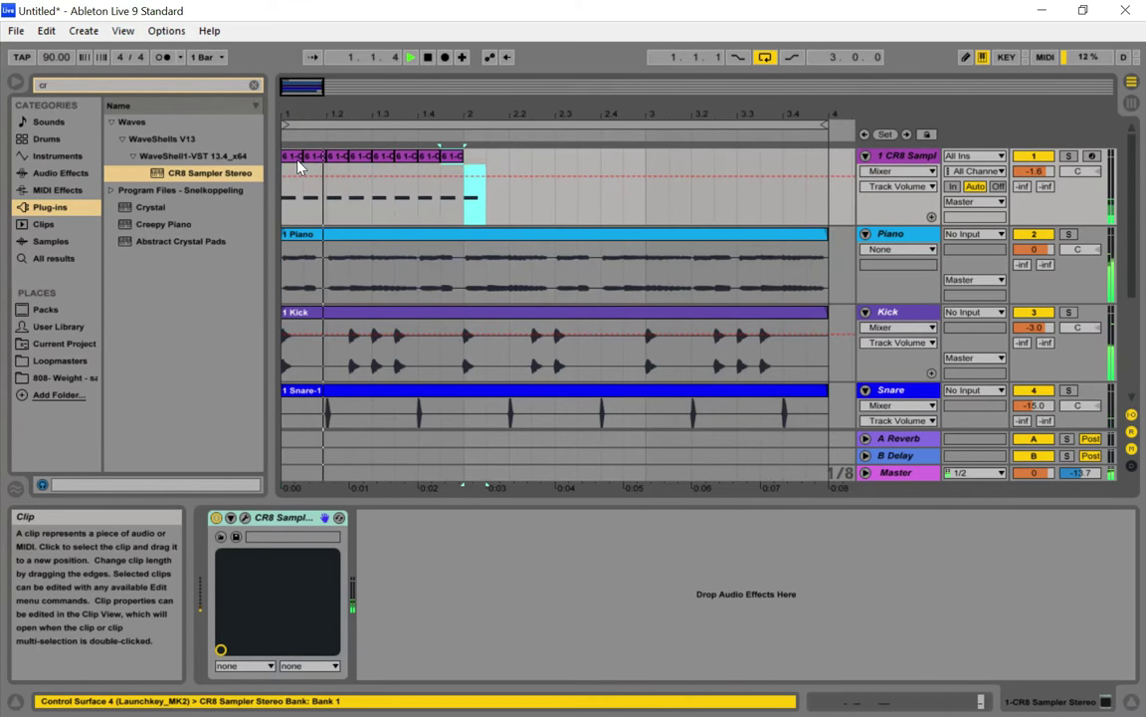
key(ctrl+d)
key(ctrl+d)
key(ctrl+d)
key(ctrl+d)
key(ctrl+d)
key(ctrl+d)
key(ctrl+d)
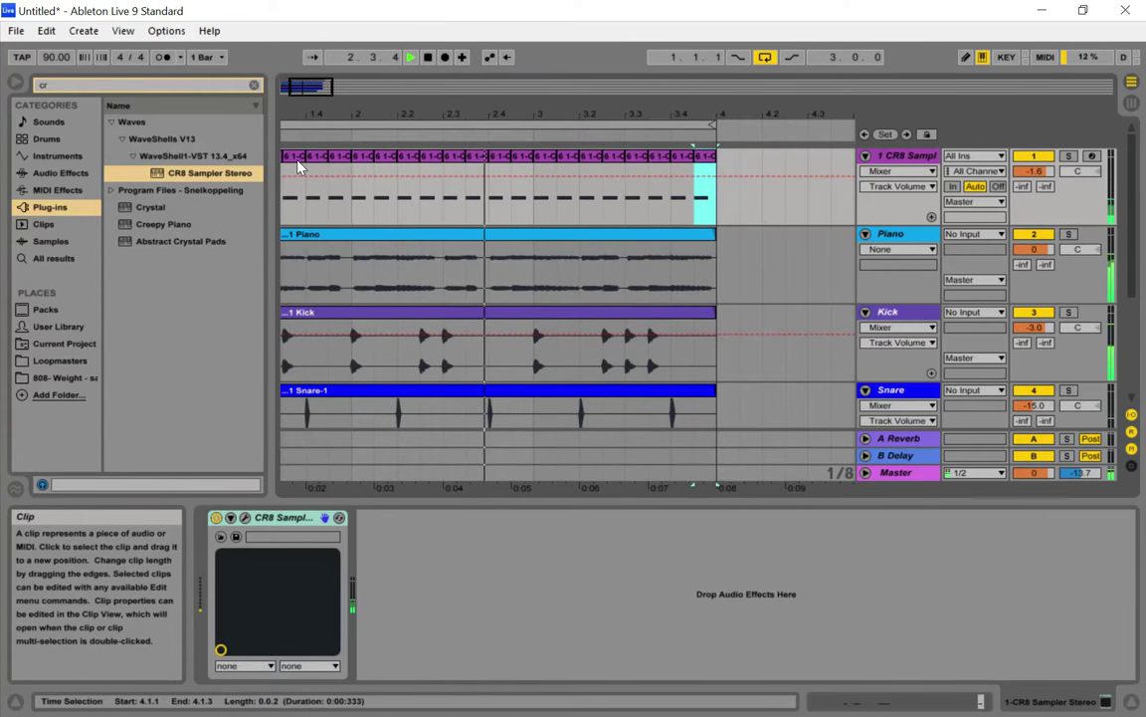
Open the CR8 Sampler, try tuning the sample down, reset Tune to 0 and lower Fine slightly
key(Tab)
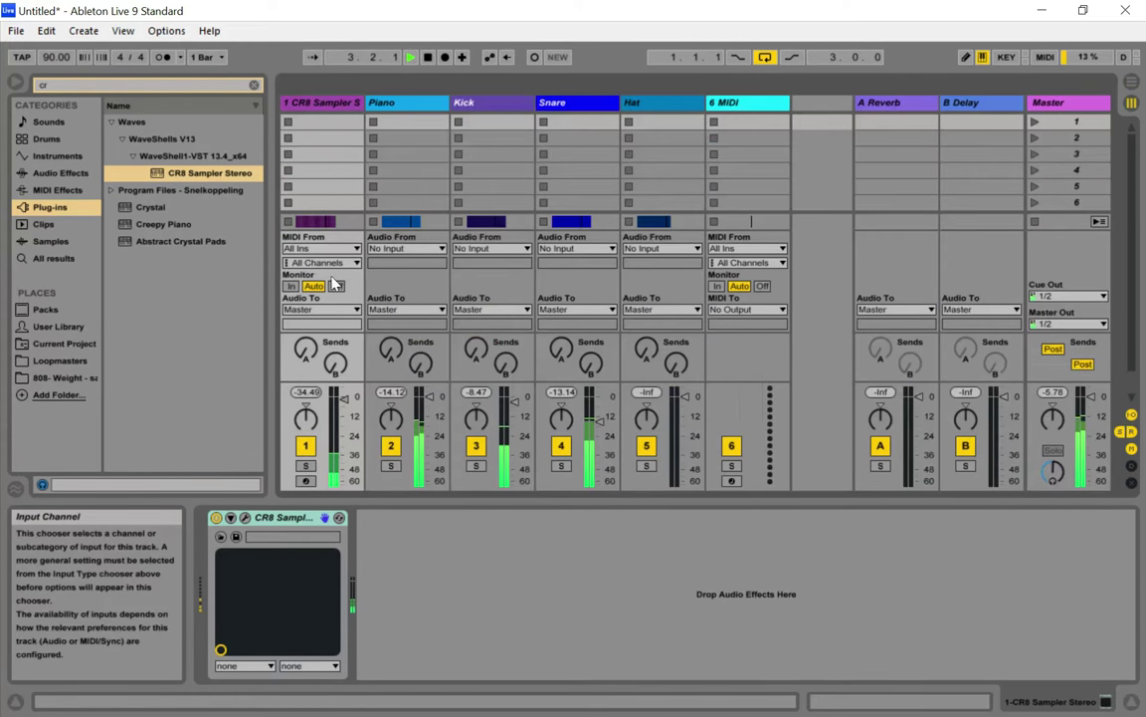
click(244, 517)
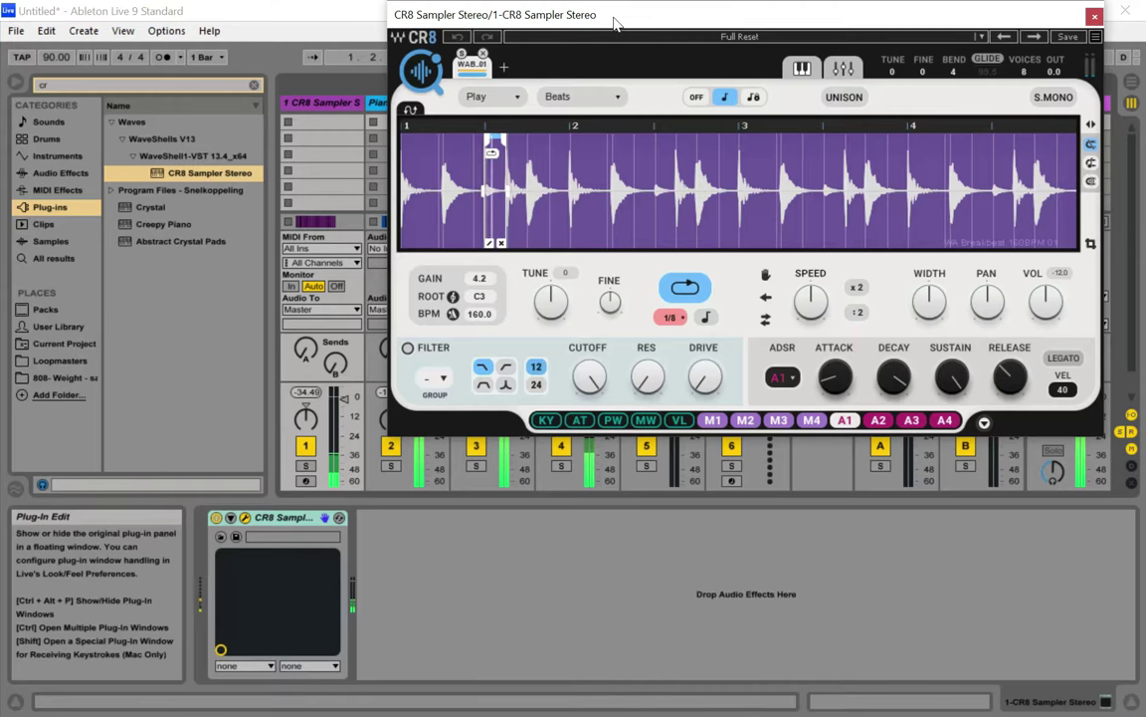
drag(619, 24, 438, 88)
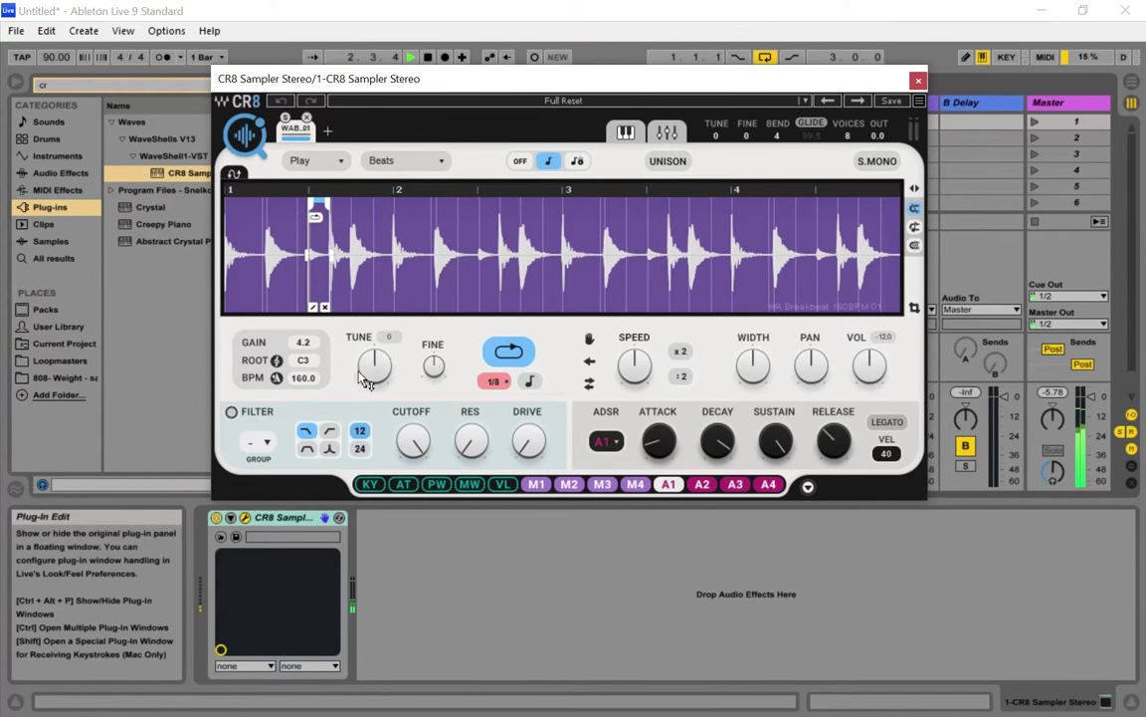
drag(376, 367, 375, 373)
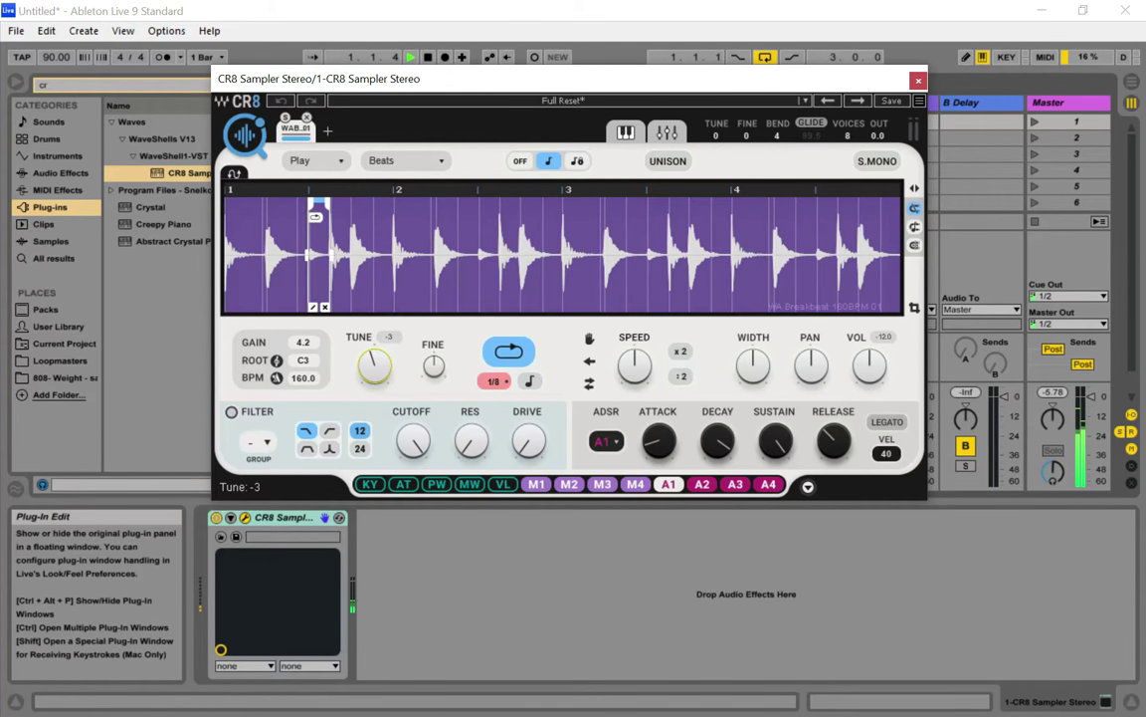
drag(375, 374, 375, 378)
drag(427, 367, 433, 369)
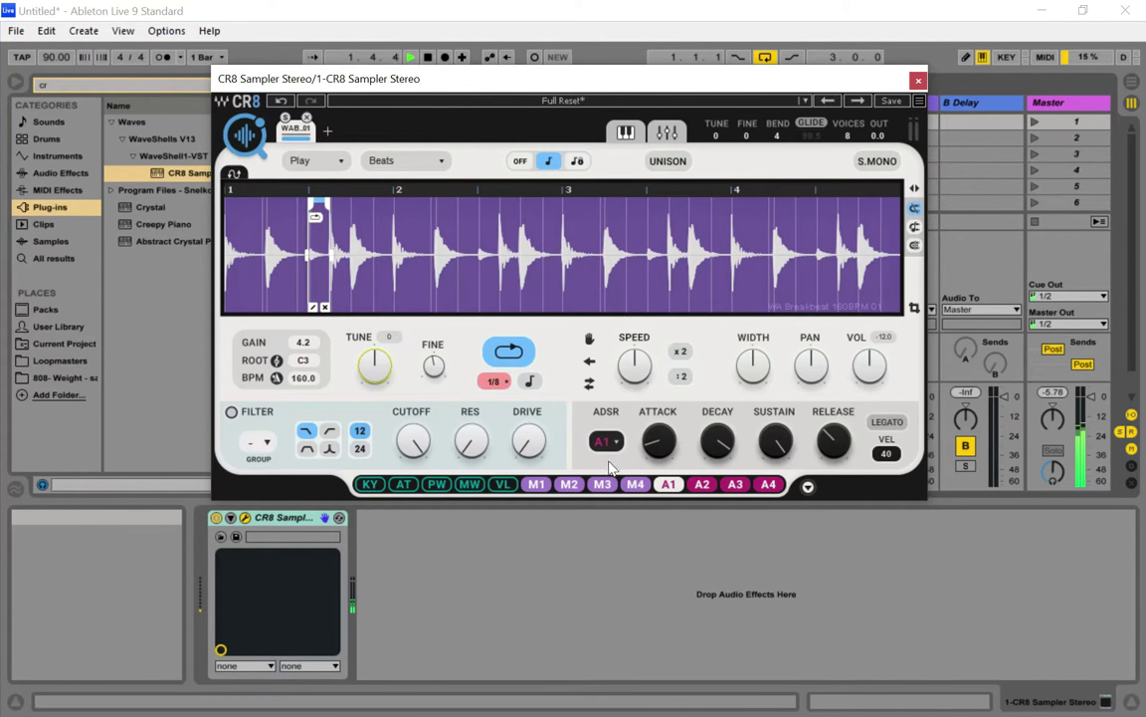
Try a lower filter cutoff, return it to 20000 and raise the resonance slightly
drag(413, 440, 413, 449)
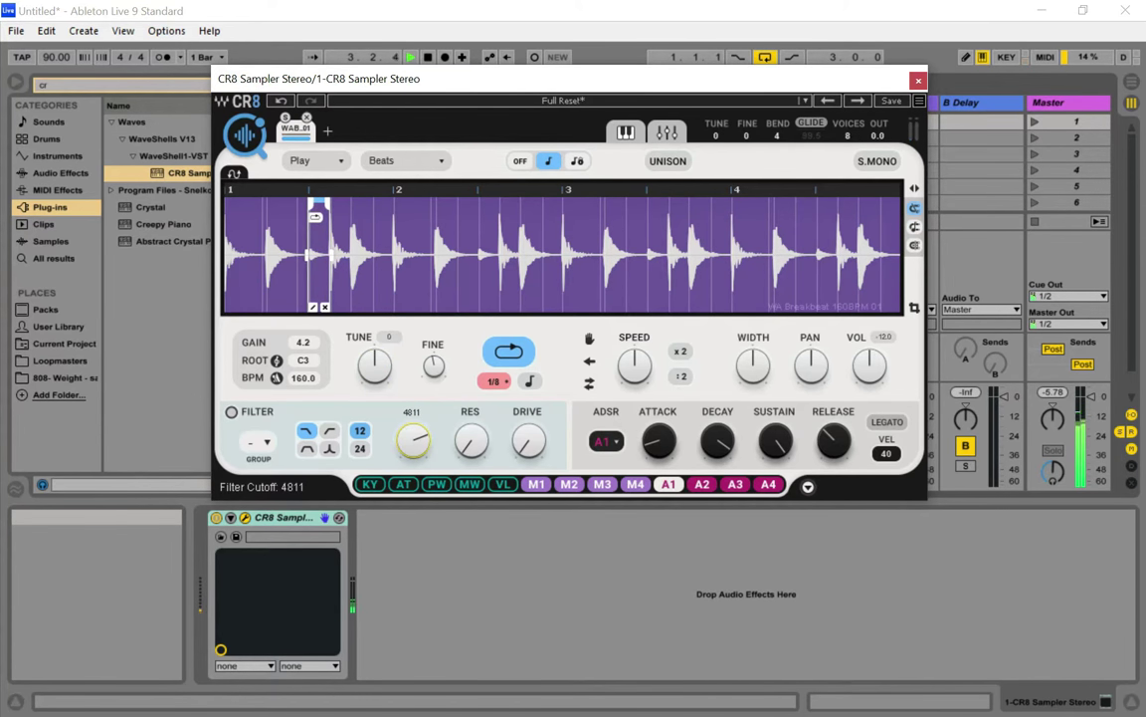
drag(416, 441, 416, 463)
drag(471, 441, 470, 406)
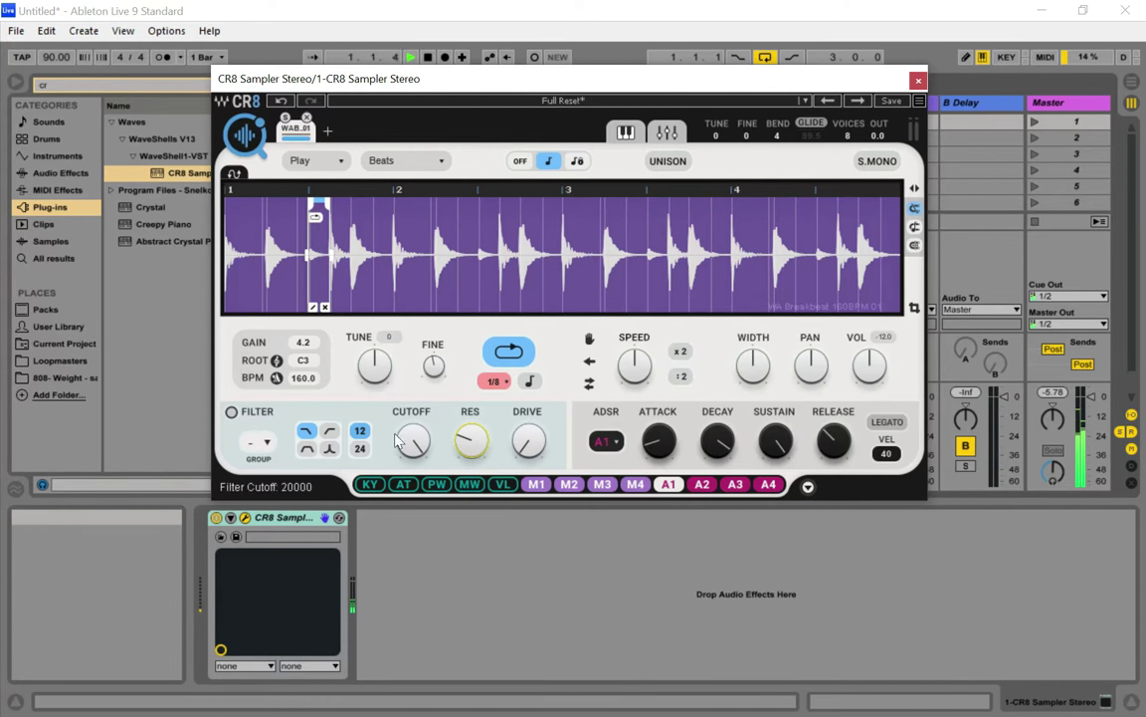
Set the sample's BPM to 90, close the sampler window and raise the CR8 Sampler track volume to -0.5 dB
double_click(312, 383)
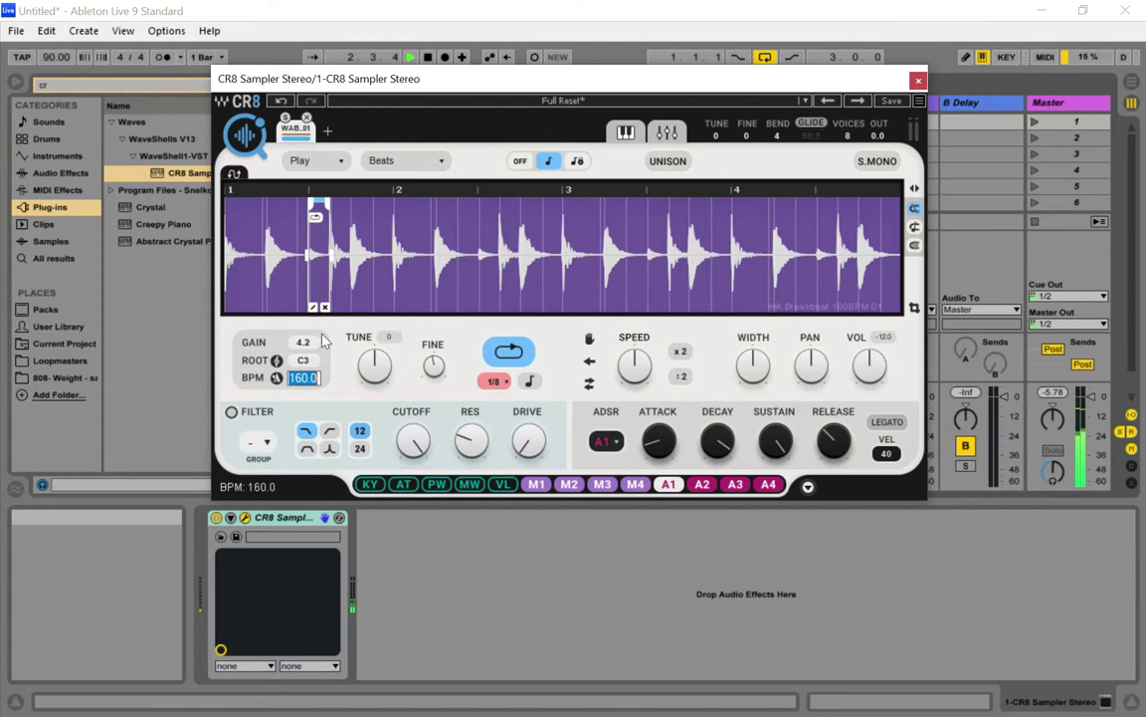
text(90)
key(Return)
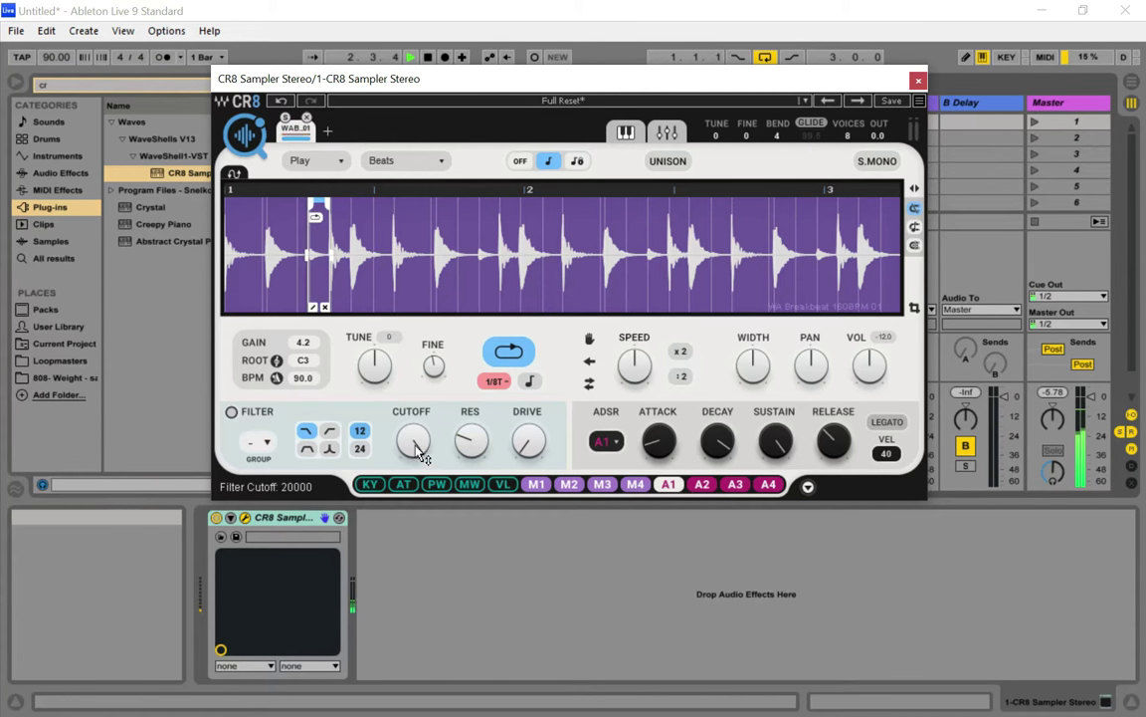
click(918, 80)
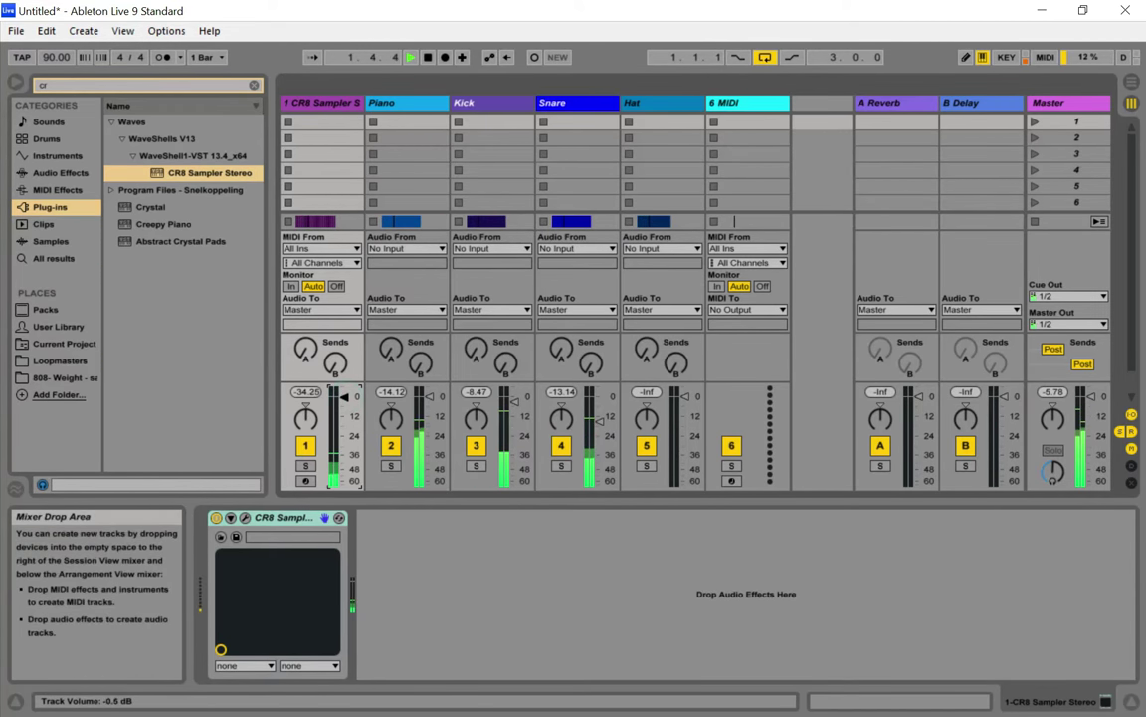
Reopen the CR8 Sampler, raise the sample's gain to 6.9 and close the window
click(245, 518)
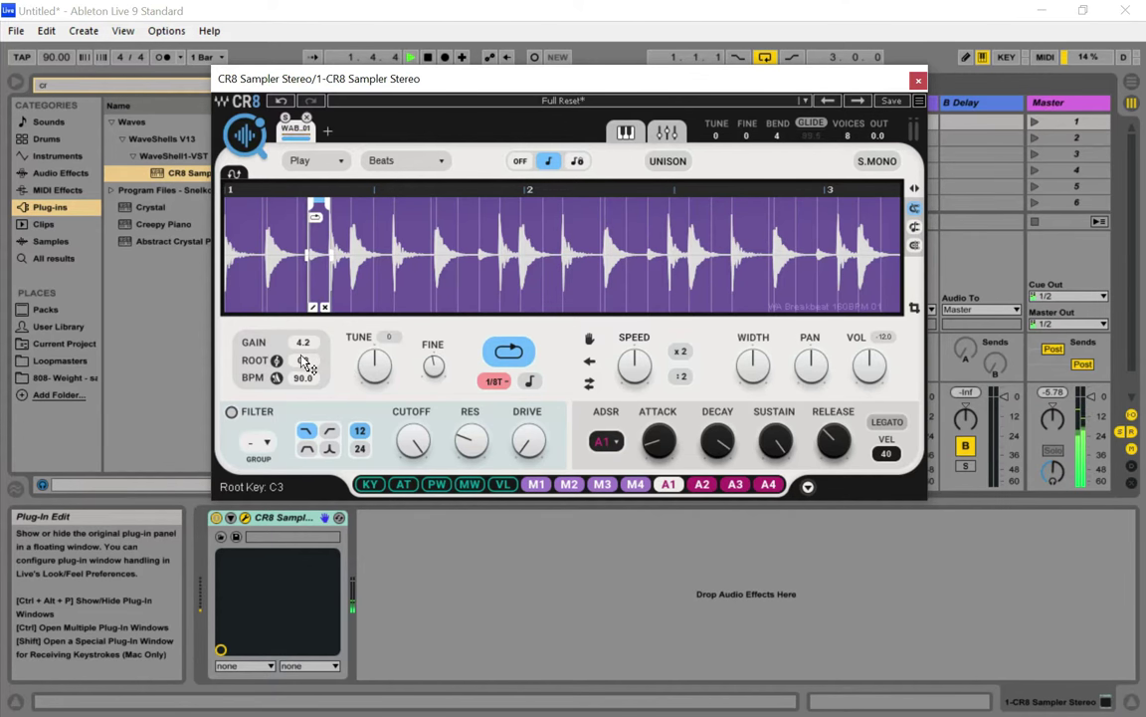
drag(306, 348, 305, 319)
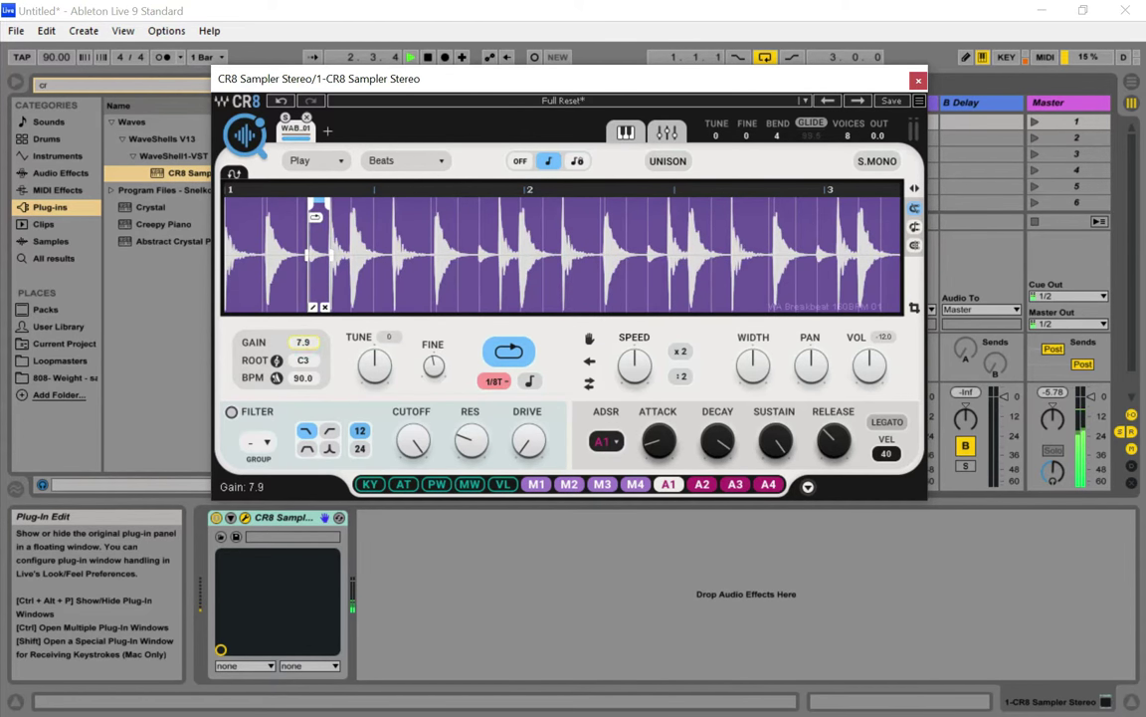
drag(305, 317, 305, 320)
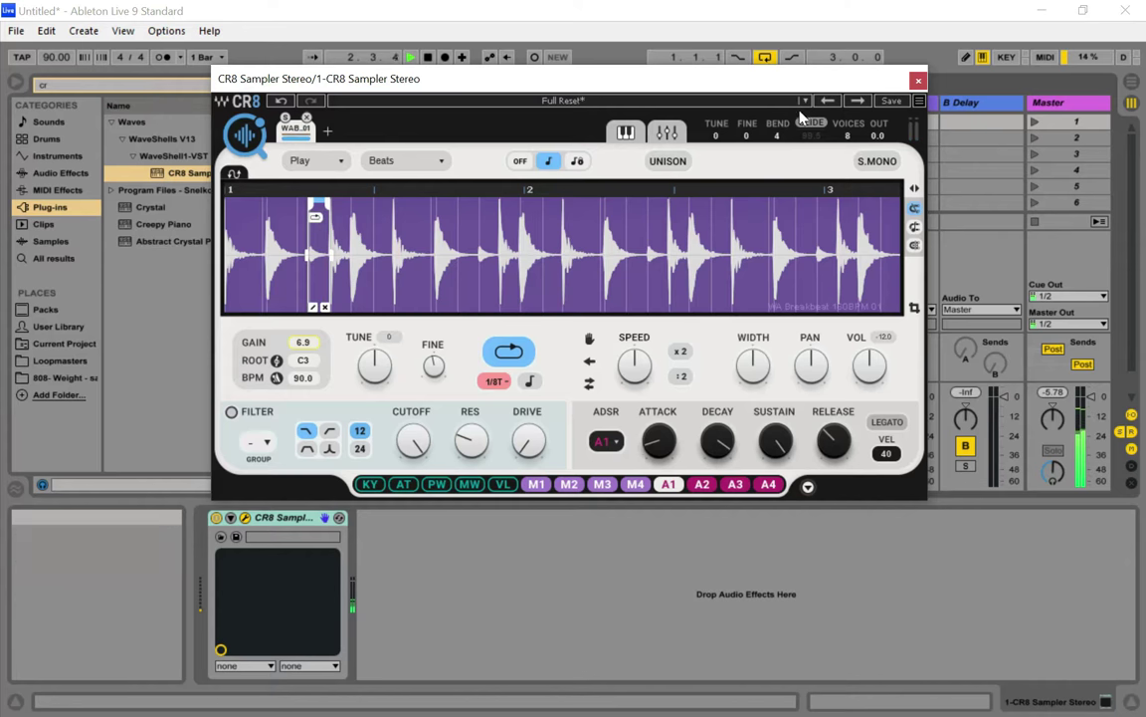
click(917, 80)
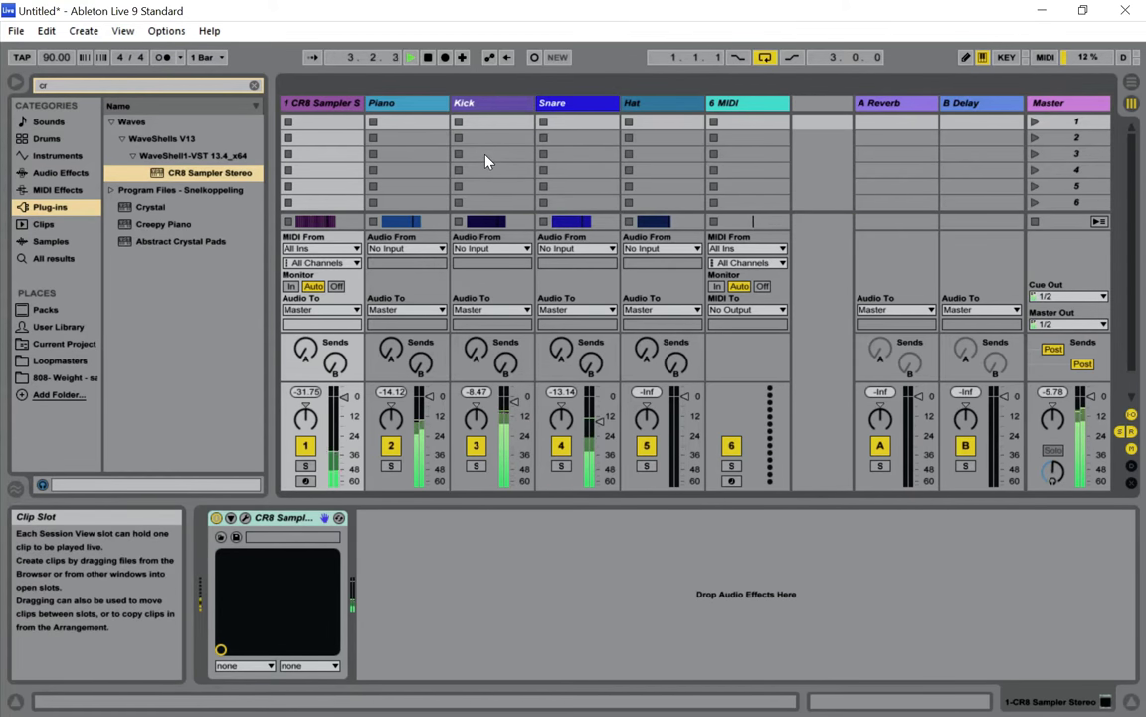
Delete the existing recorded clip from the Hat track in the arrangement
key(Tab)
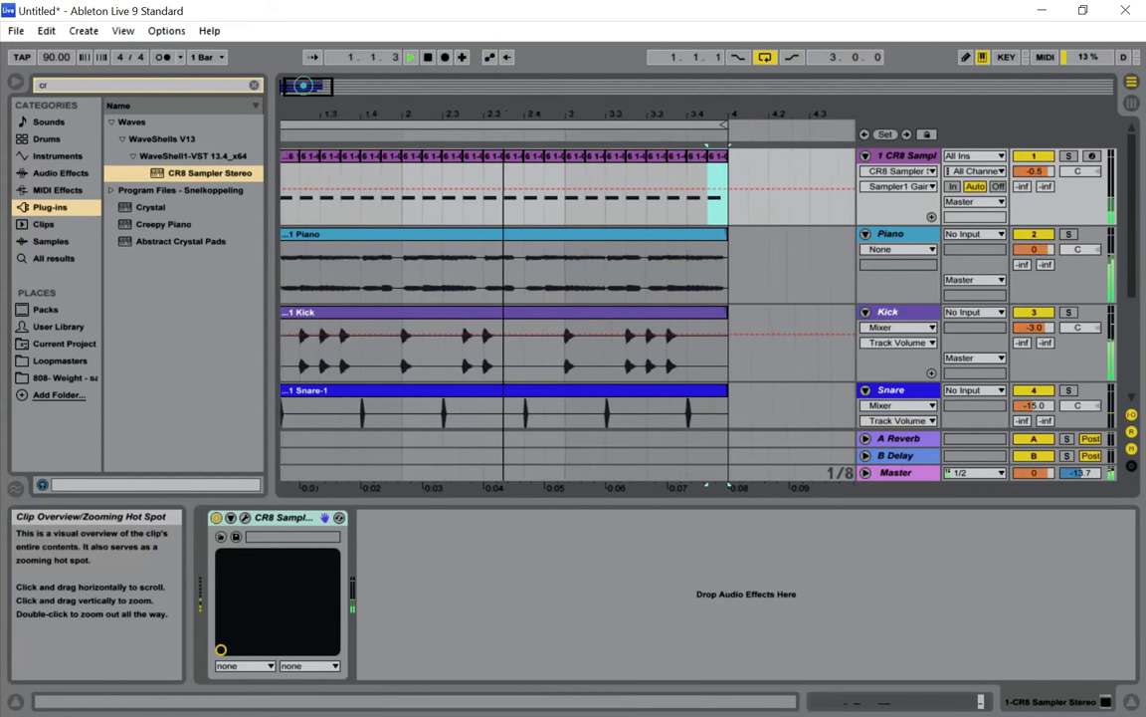
drag(304, 85, 304, 72)
click(434, 244)
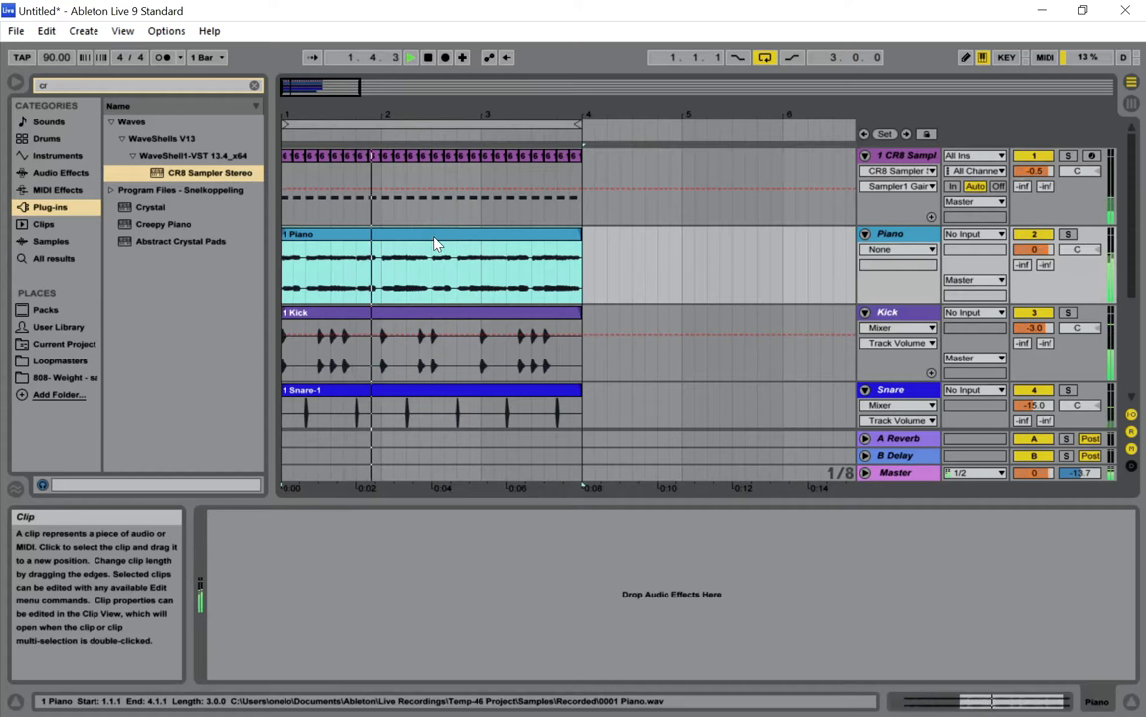
scroll(456, 215, down, 5)
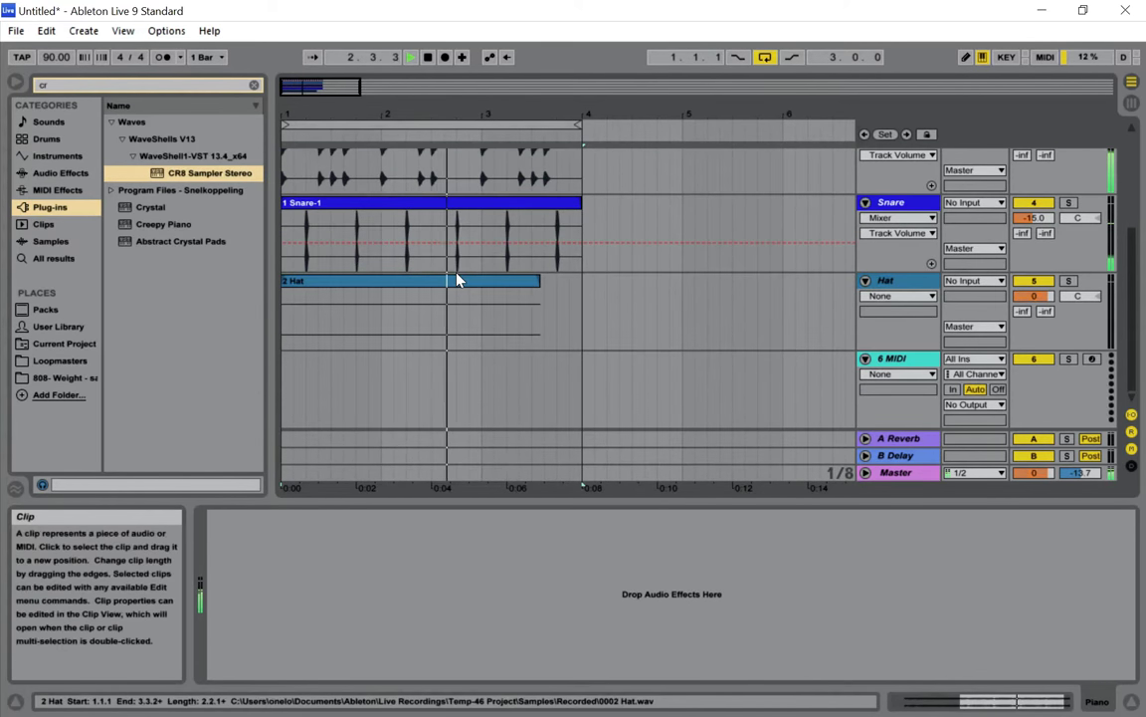
click(480, 288)
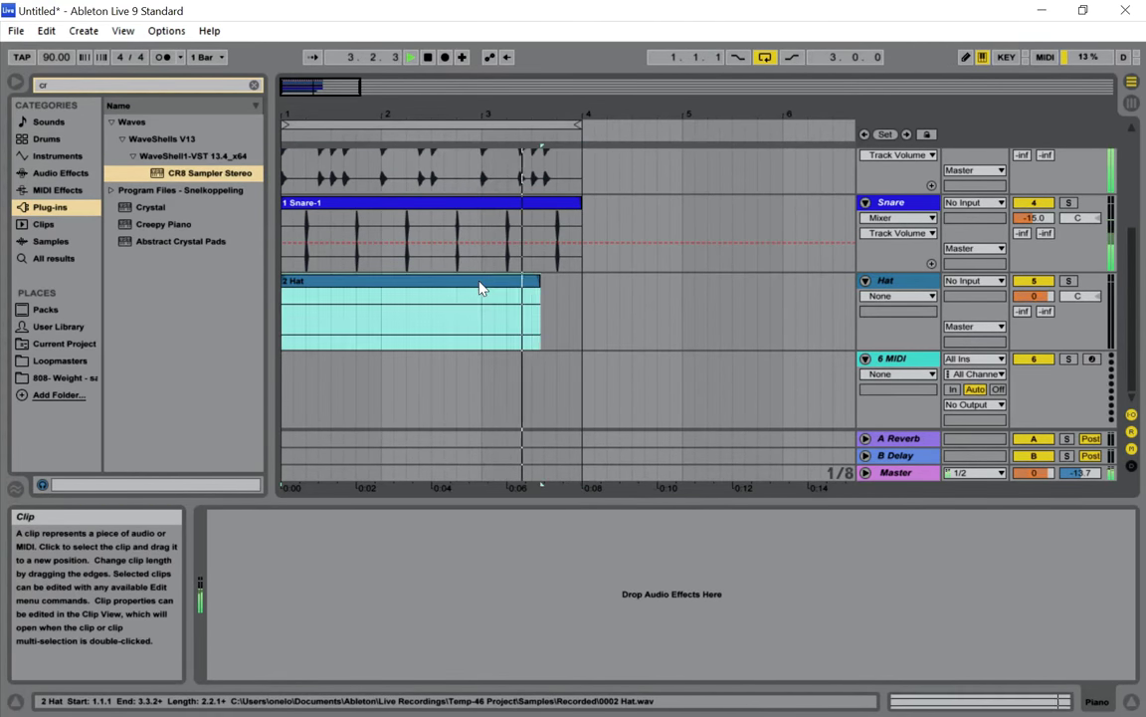
key(Delete)
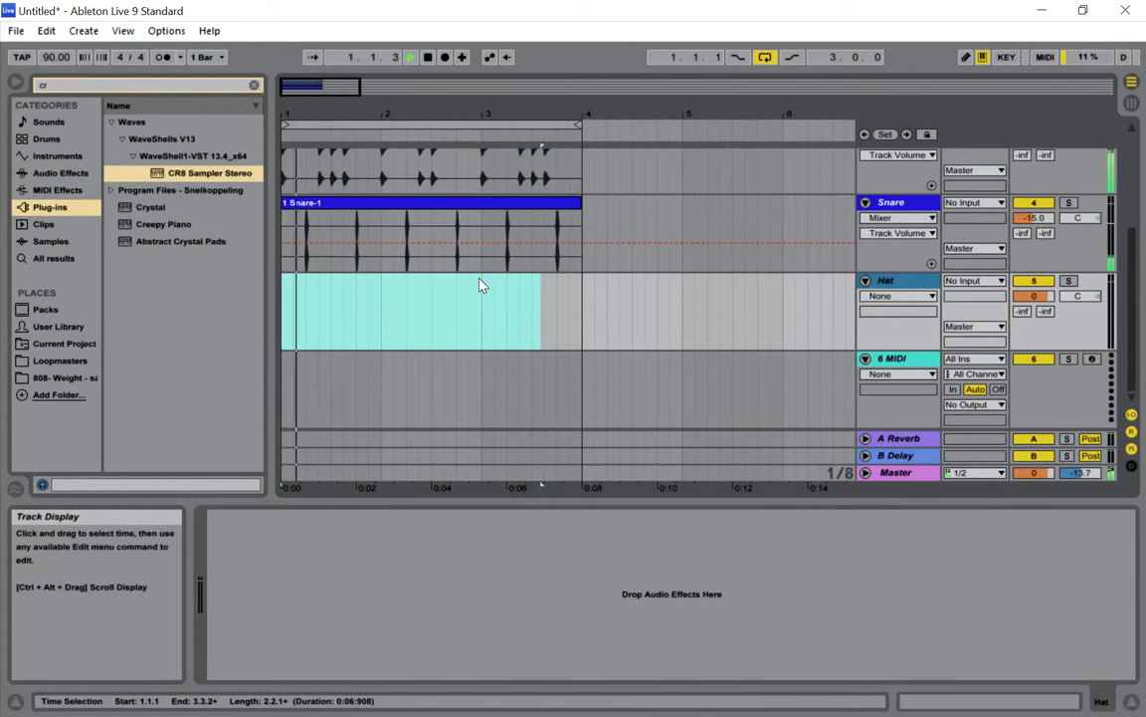
Set the Hat track's audio input to the 1-CR8 Sampler Stereo track
key(Tab)
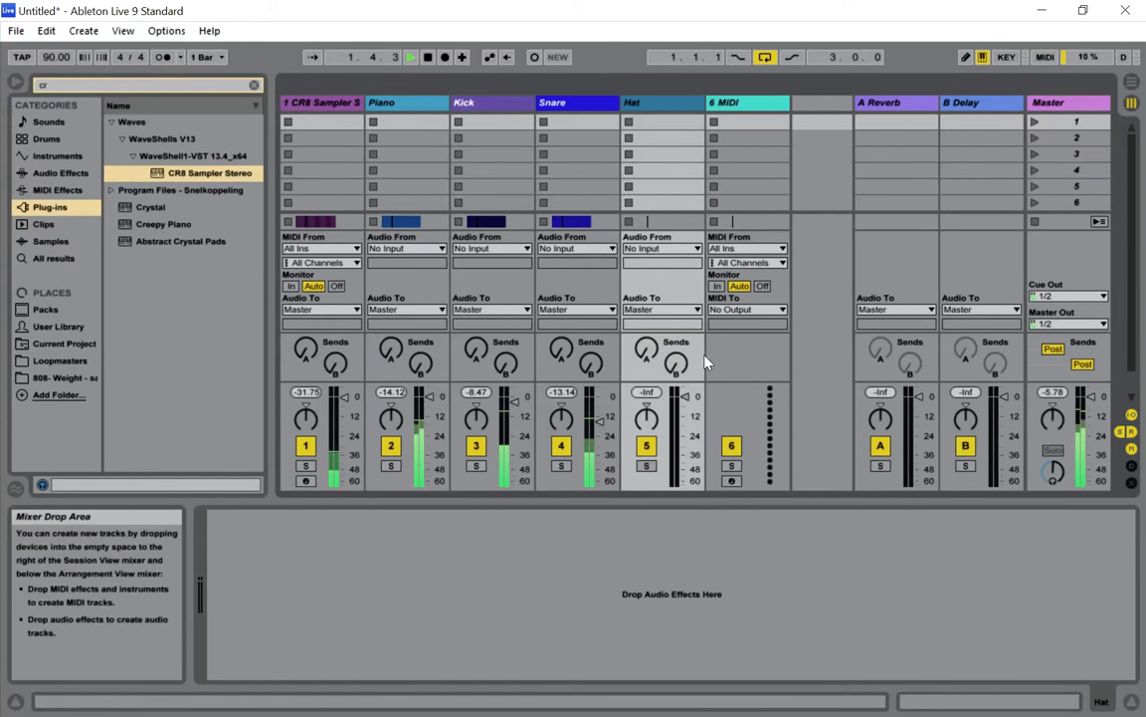
click(696, 248)
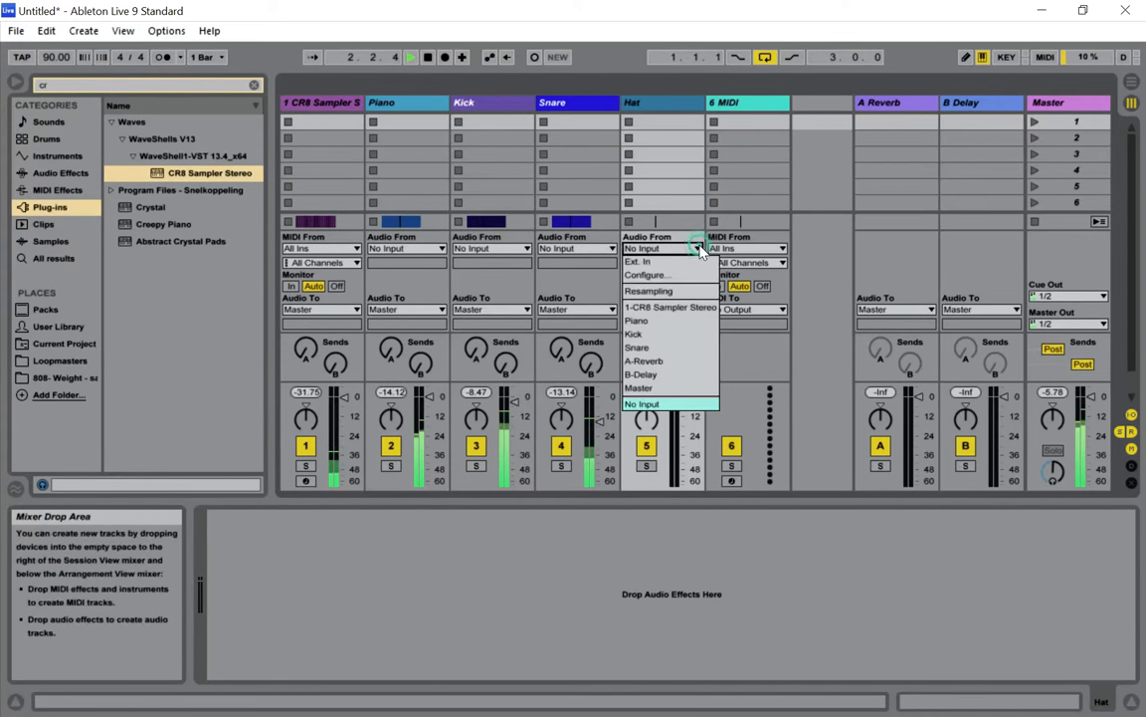
click(701, 307)
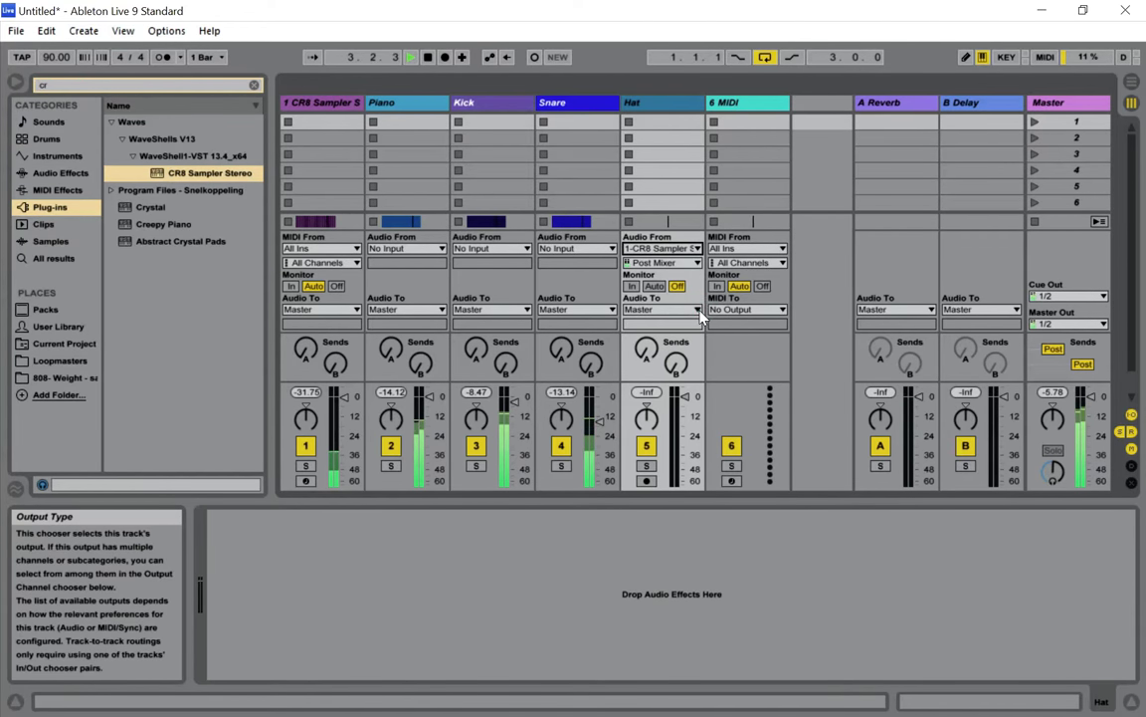
click(343, 397)
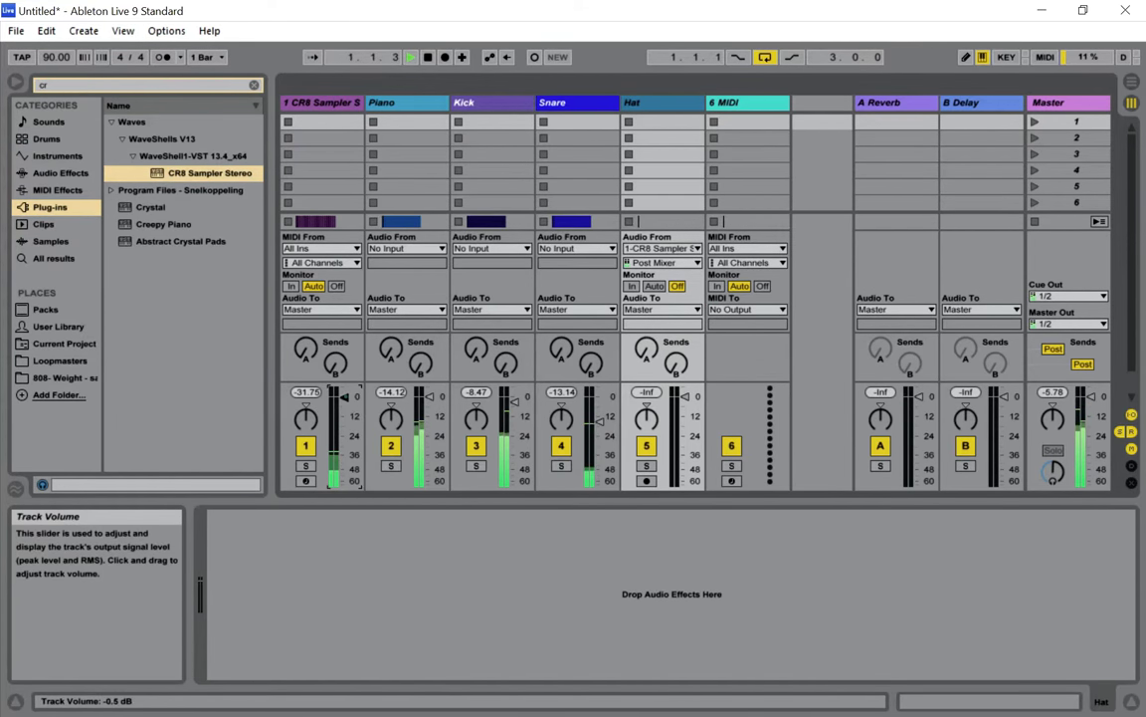
drag(345, 397, 345, 397)
click(445, 59)
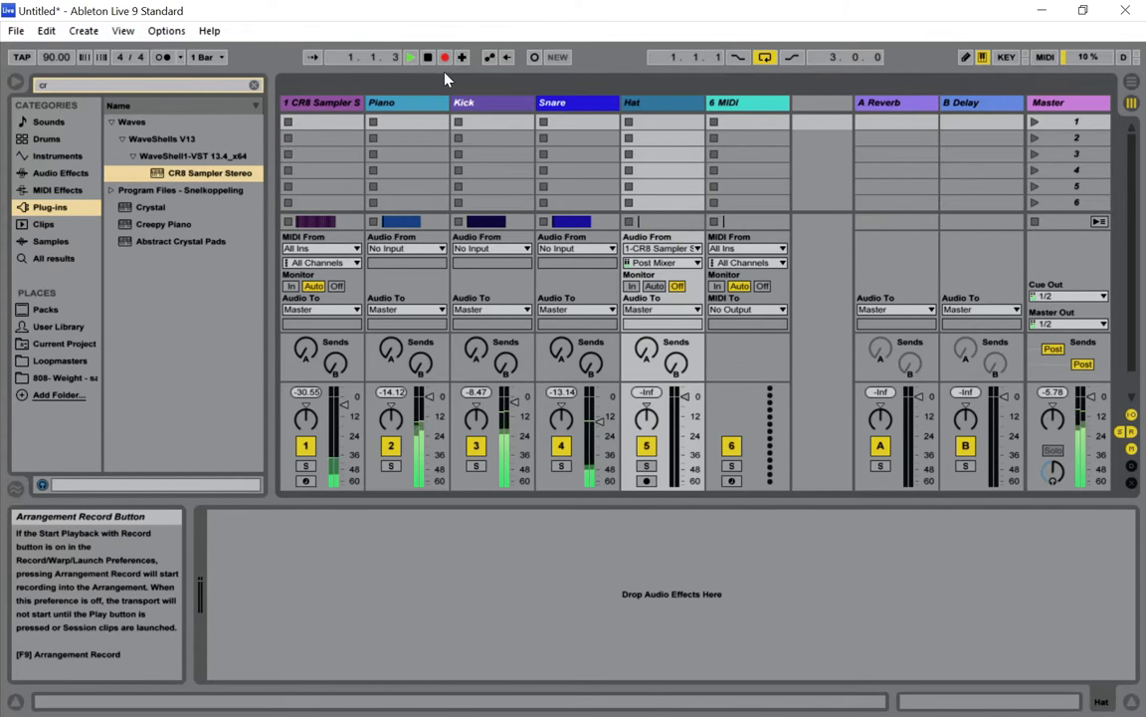
key(space)
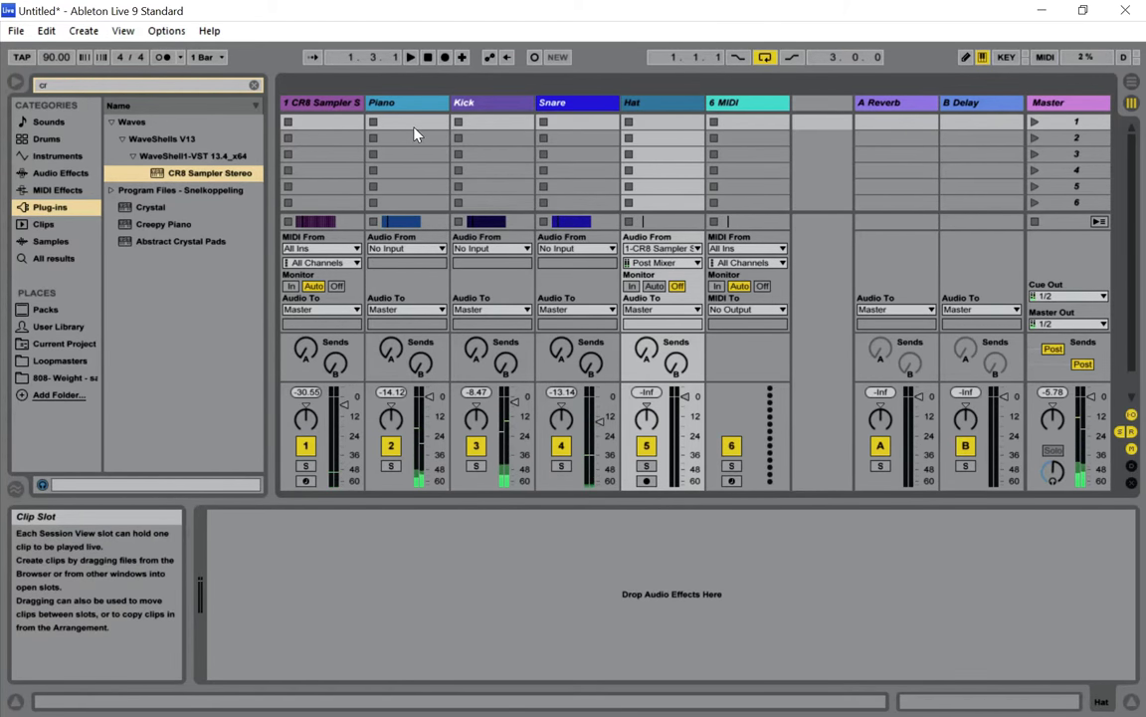
Set the CR8 Sampler track volume to 0 dB and arm the Hat track for recording
click(347, 398)
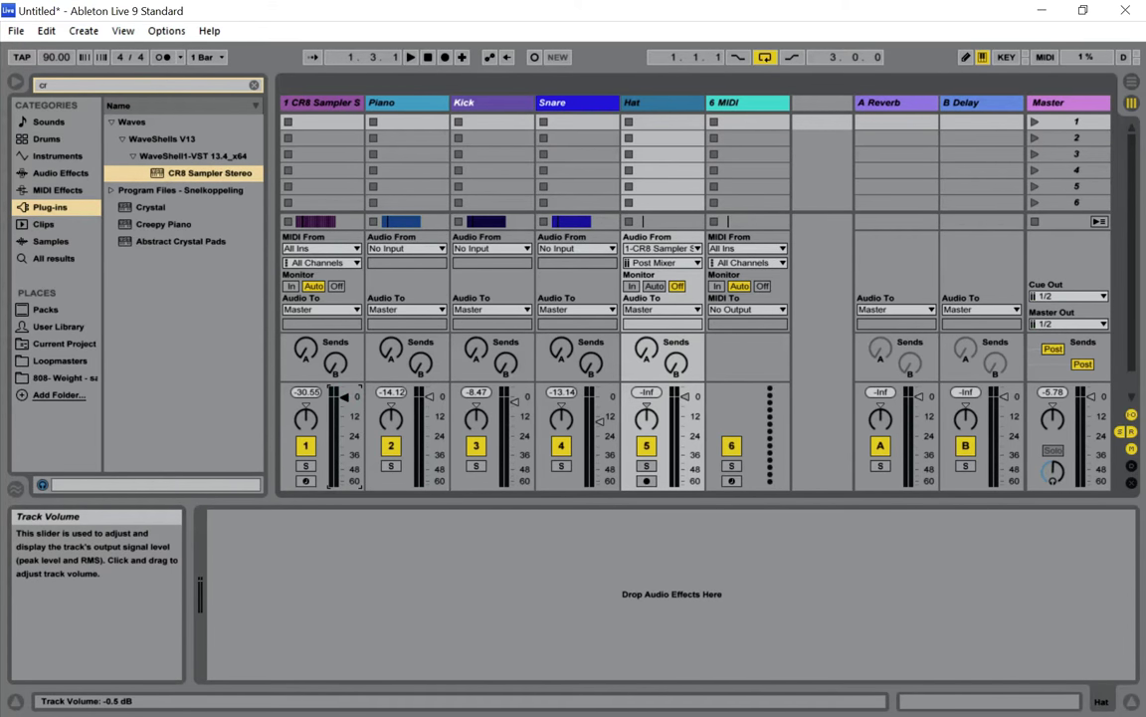
click(646, 482)
key(Tab)
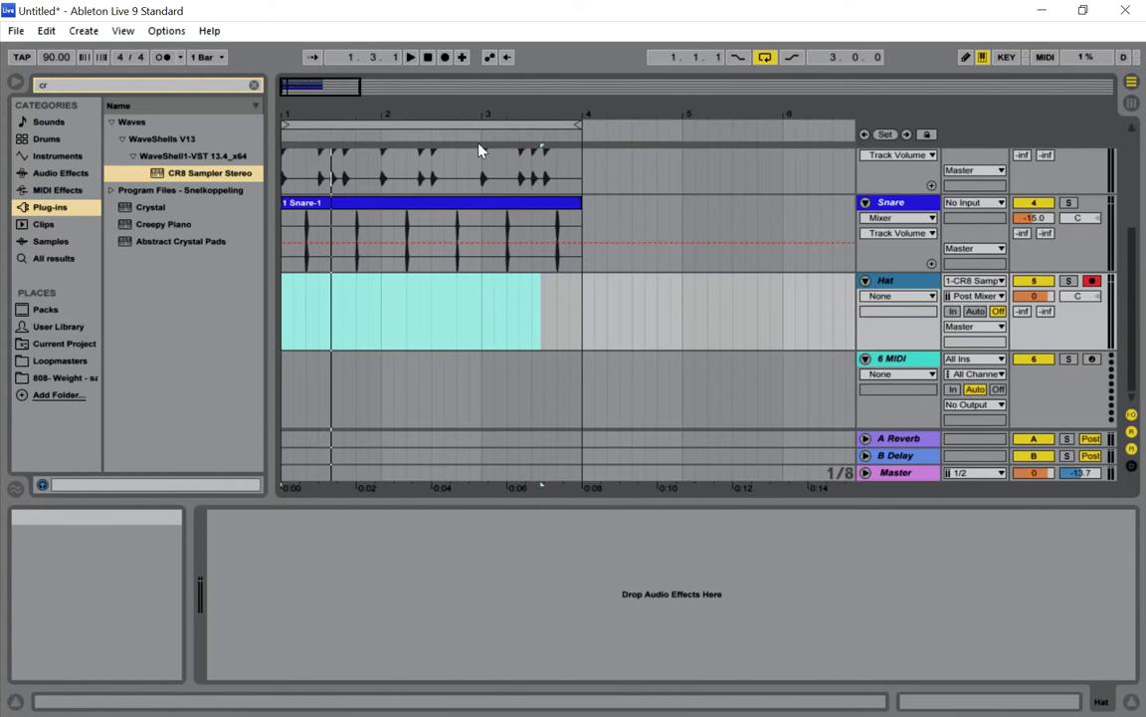
Record the CR8 Sampler's output onto the Hat track through the three-bar loop and stop the recording
click(445, 57)
scroll(597, 213, up, 1)
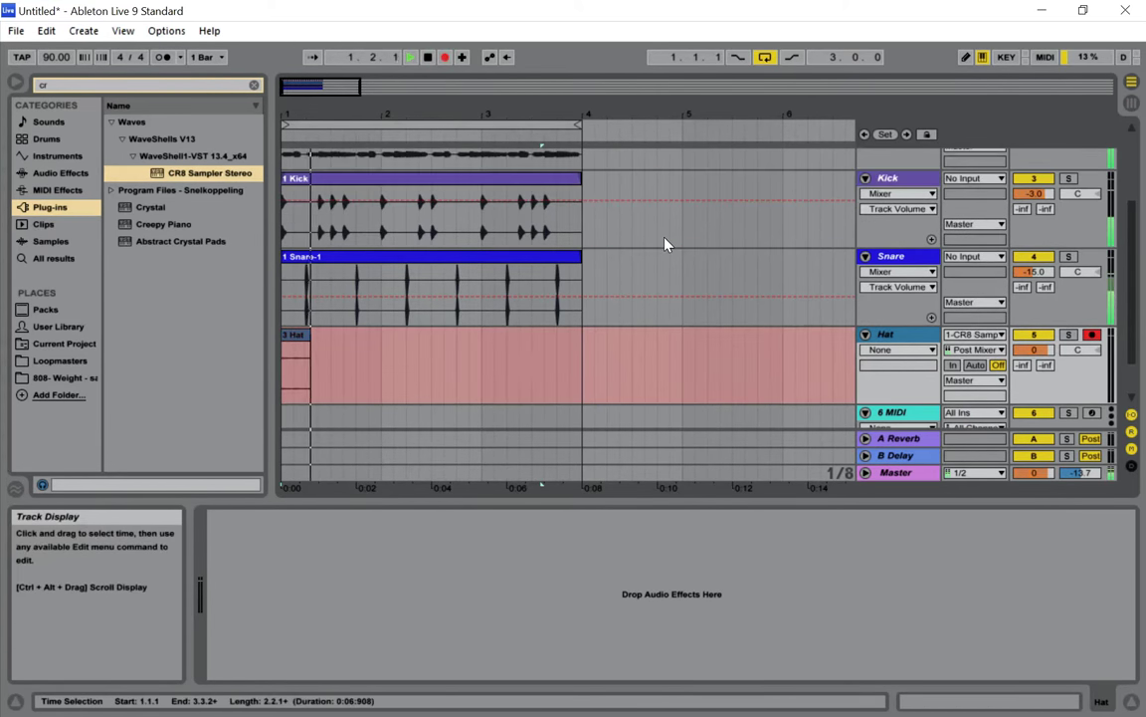
scroll(656, 229, up, 3)
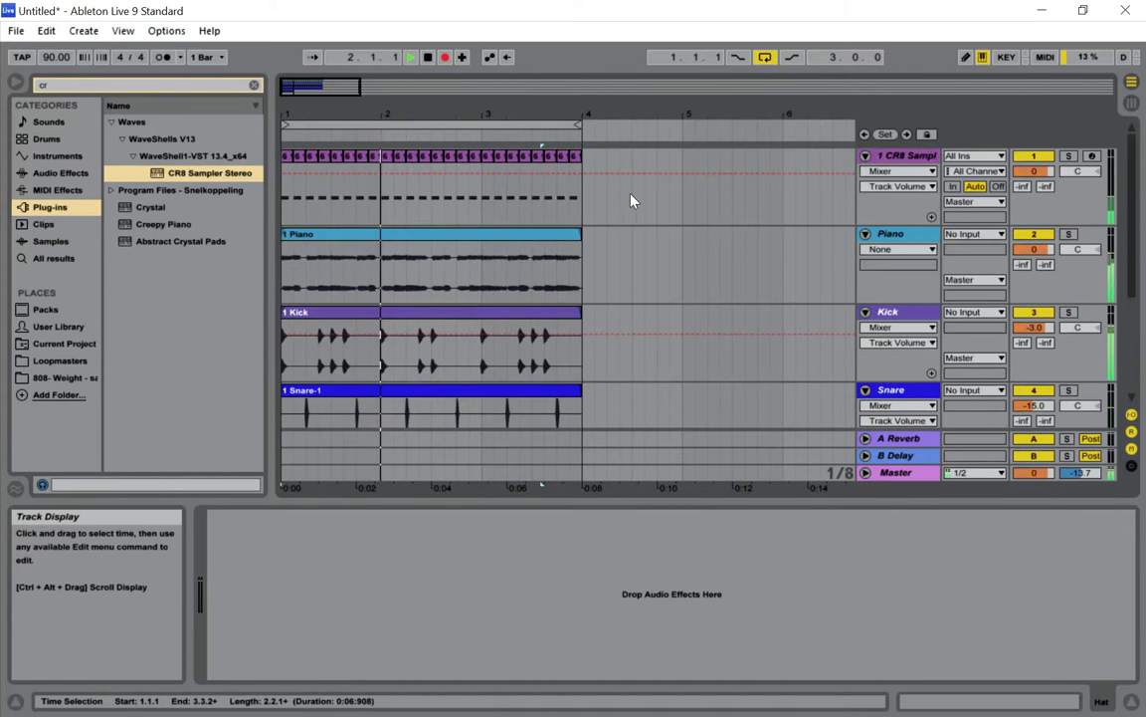
key(Tab)
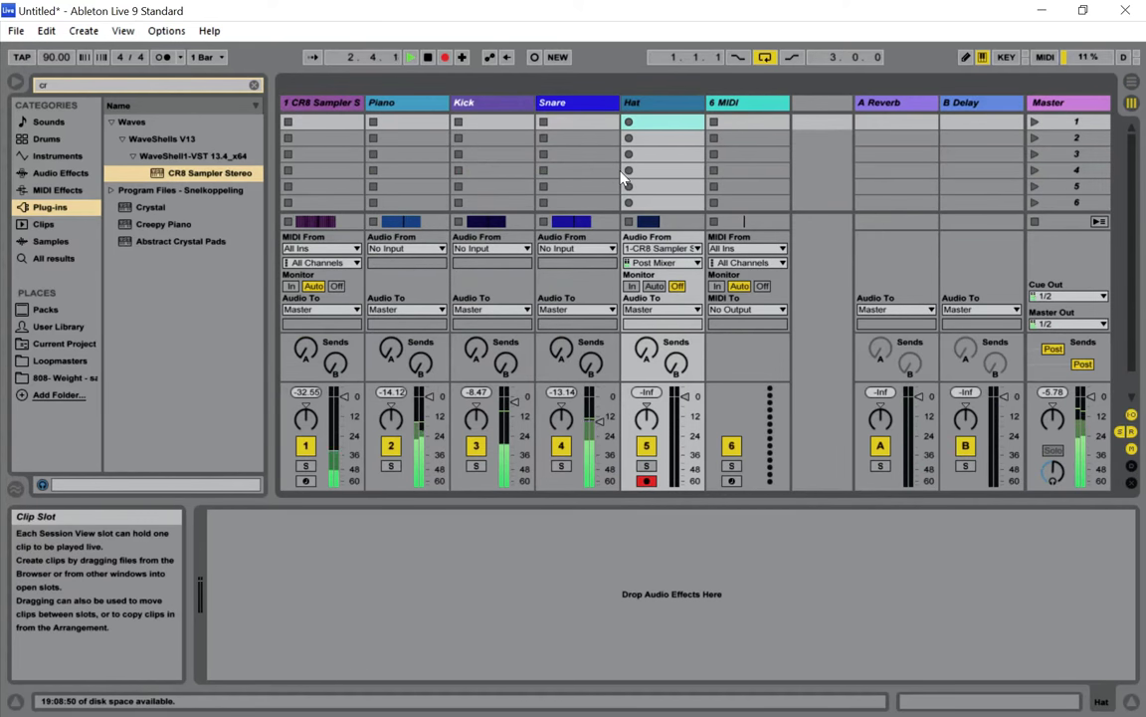
key(Tab)
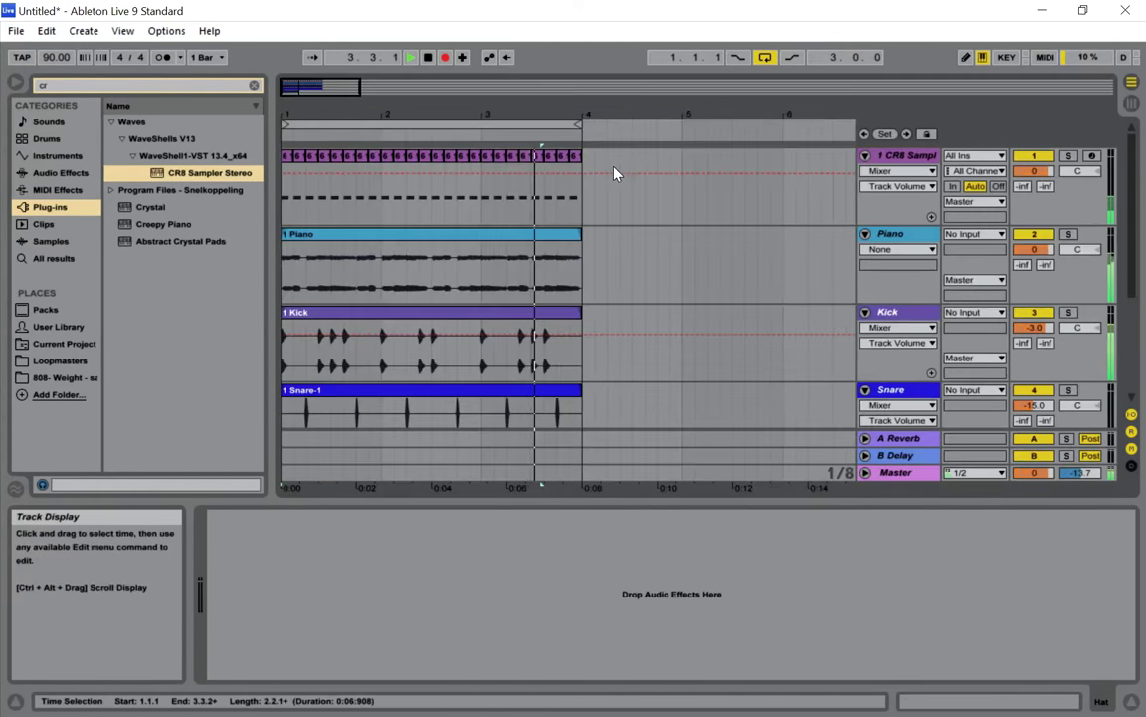
scroll(587, 298, down, 3)
scroll(587, 298, down, 1)
key(space)
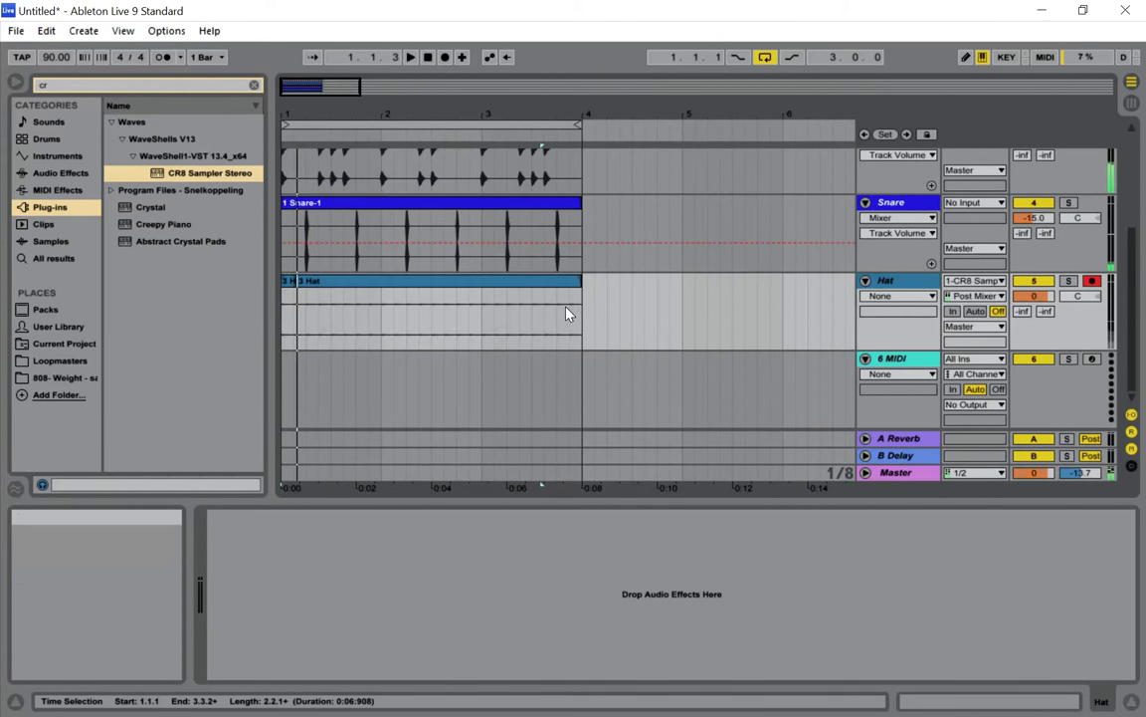
Deactivate the CR8 Sampler track, play the loop and adjust the Hat track's volume
scroll(566, 315, up, 5)
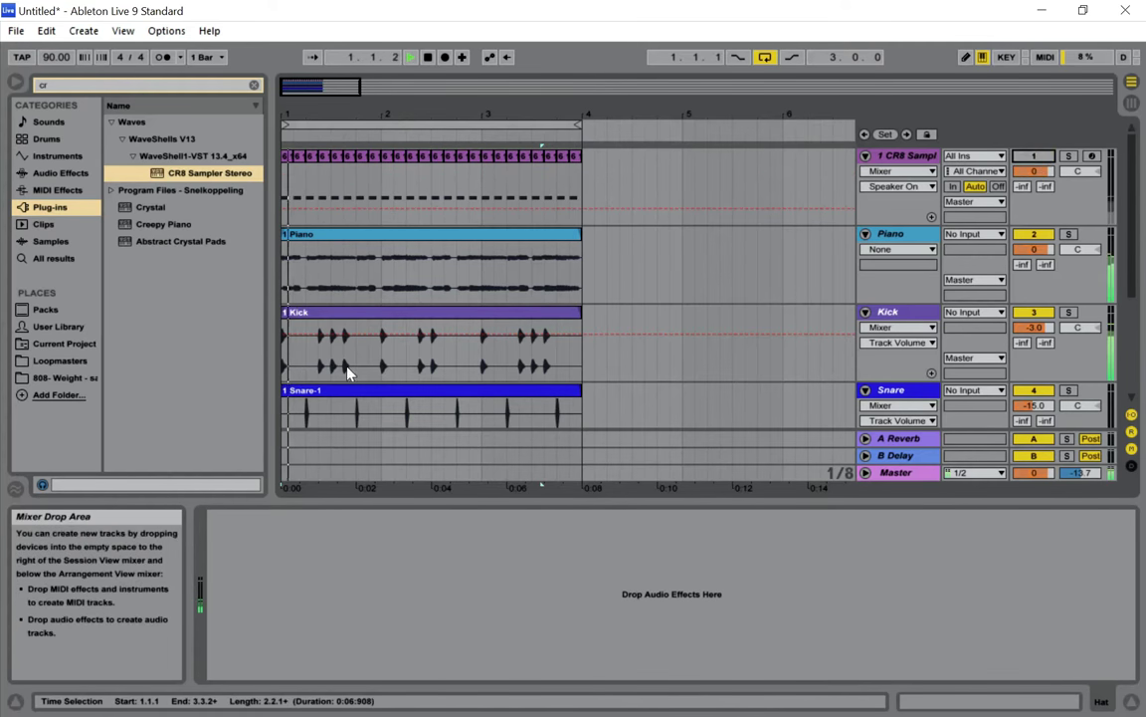
key(Tab)
key(space)
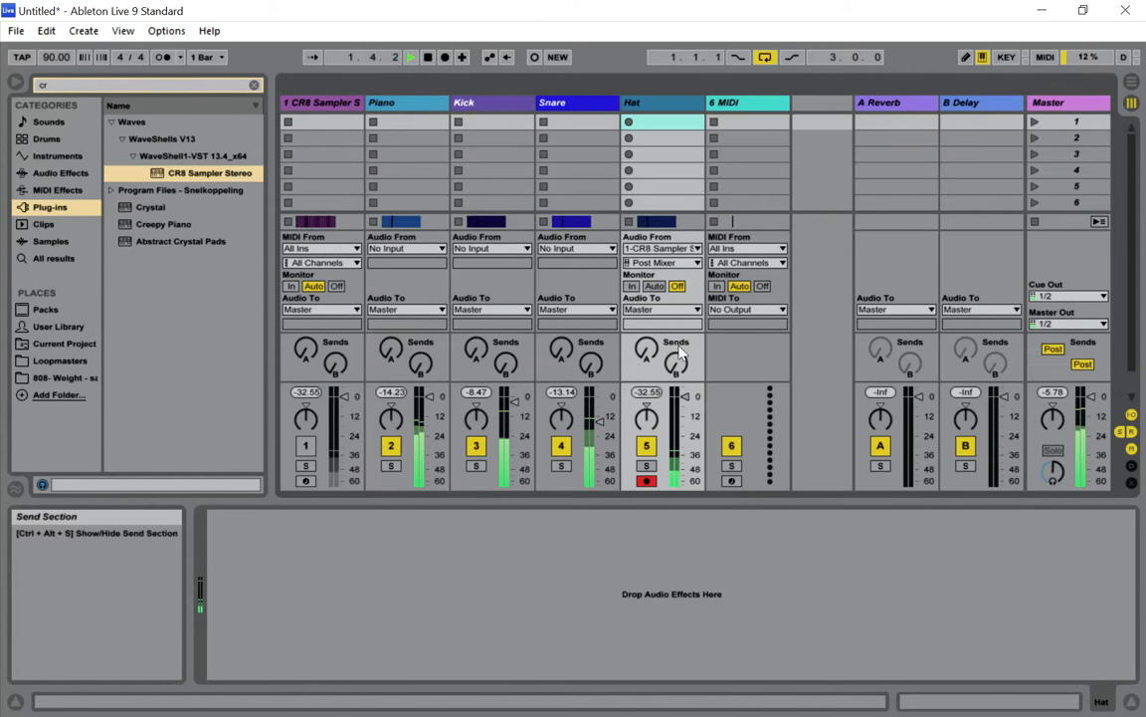
drag(685, 404, 685, 398)
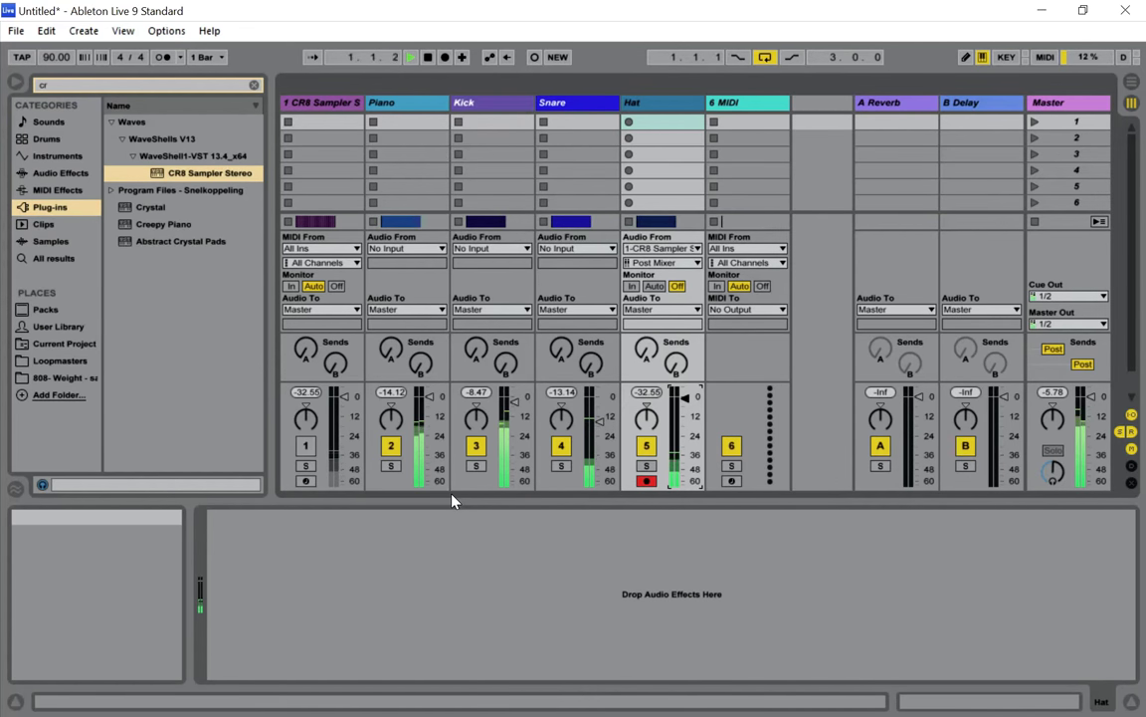
Delete all the MIDI clips in the first three bars of the CR8 Sampler track
key(Tab)
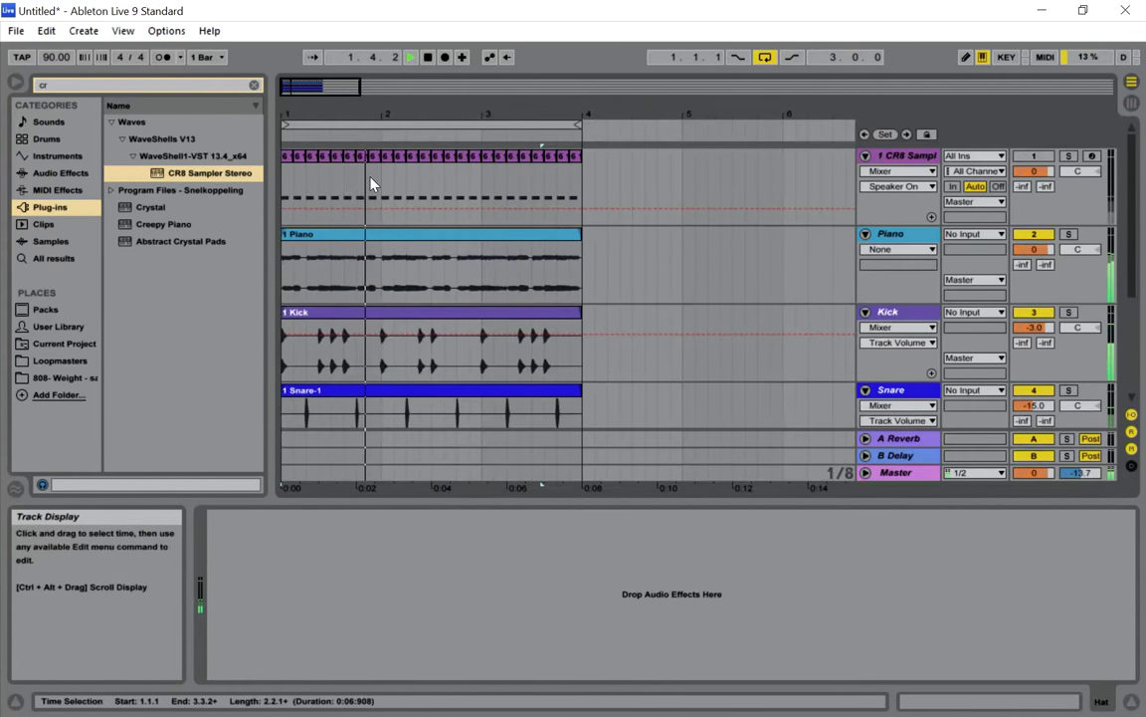
drag(585, 193, 264, 168)
key(Delete)
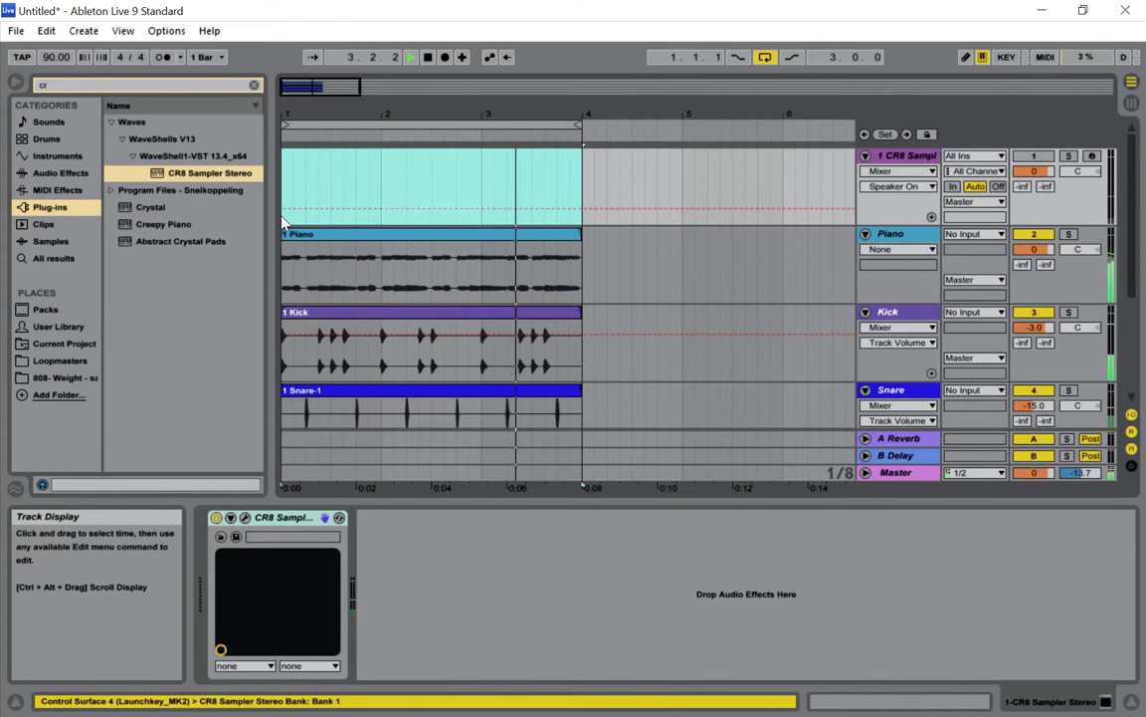
Reactivate the CR8 Sampler track and lower its volume to -14.5 dB
key(Tab)
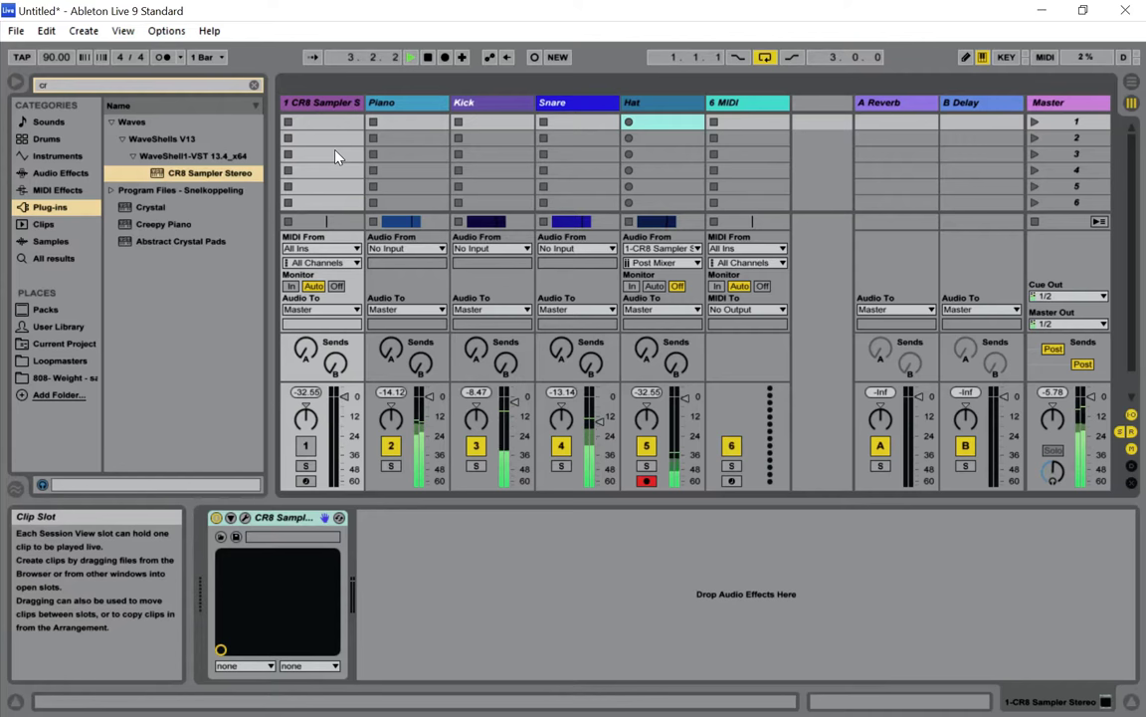
key(Tab)
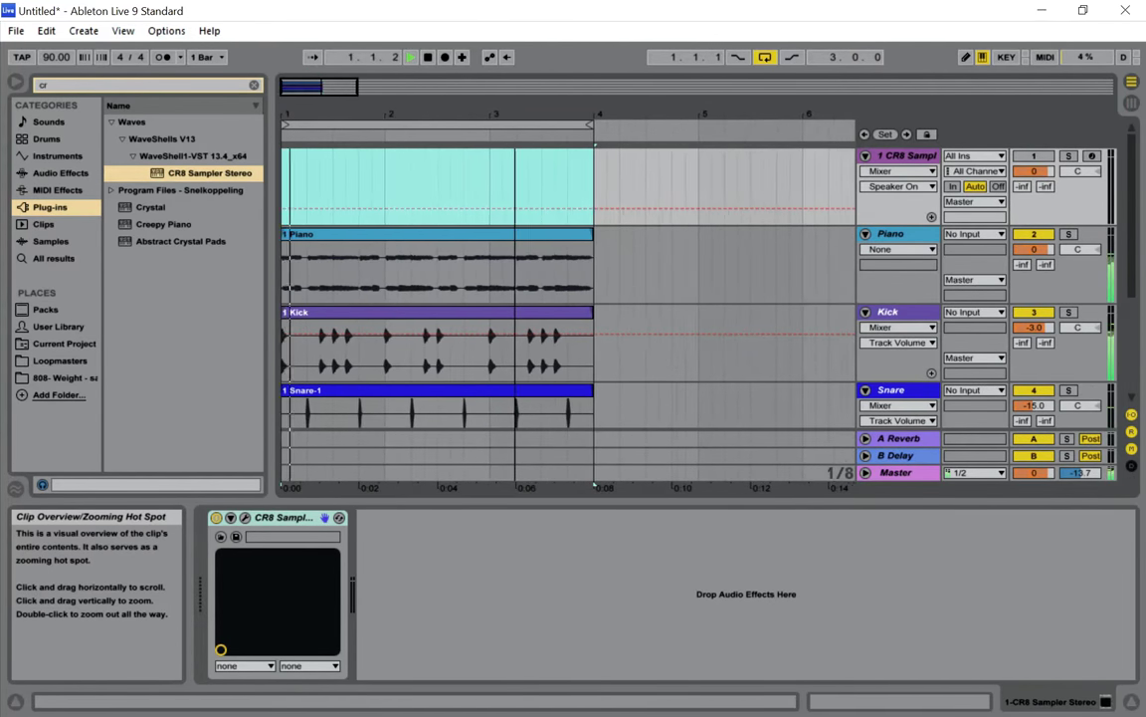
key(Tab)
click(307, 447)
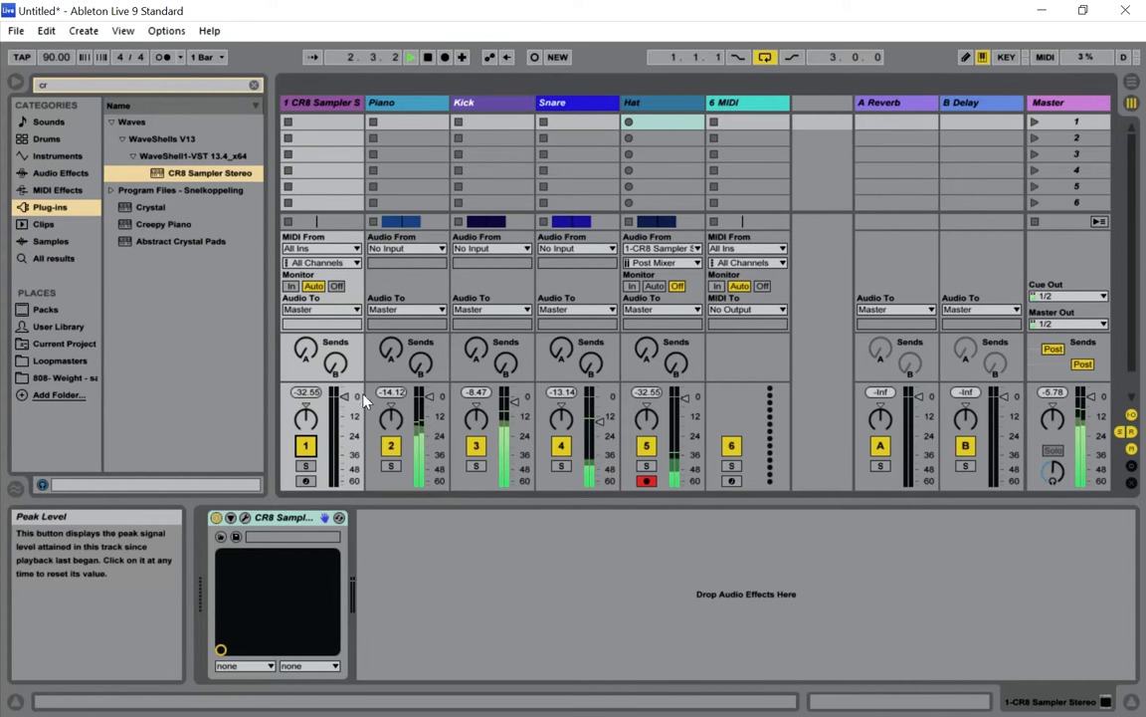
drag(345, 396, 344, 420)
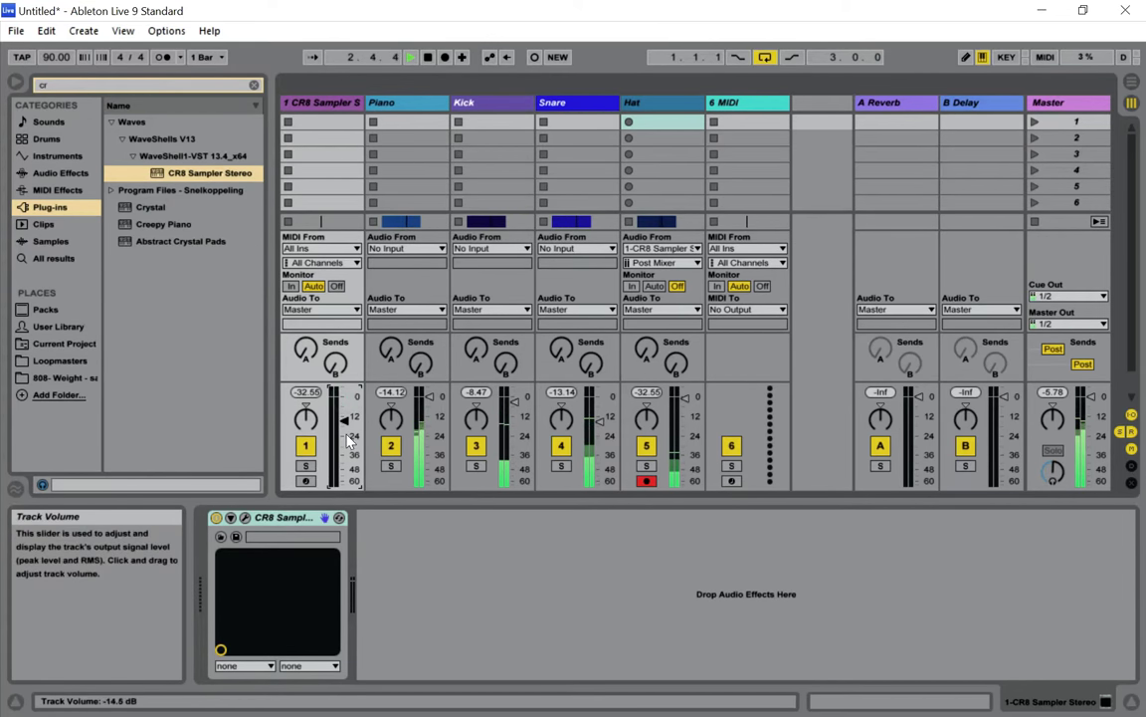
Open the CR8 Sampler window and arm its track for recording
click(246, 517)
click(680, 100)
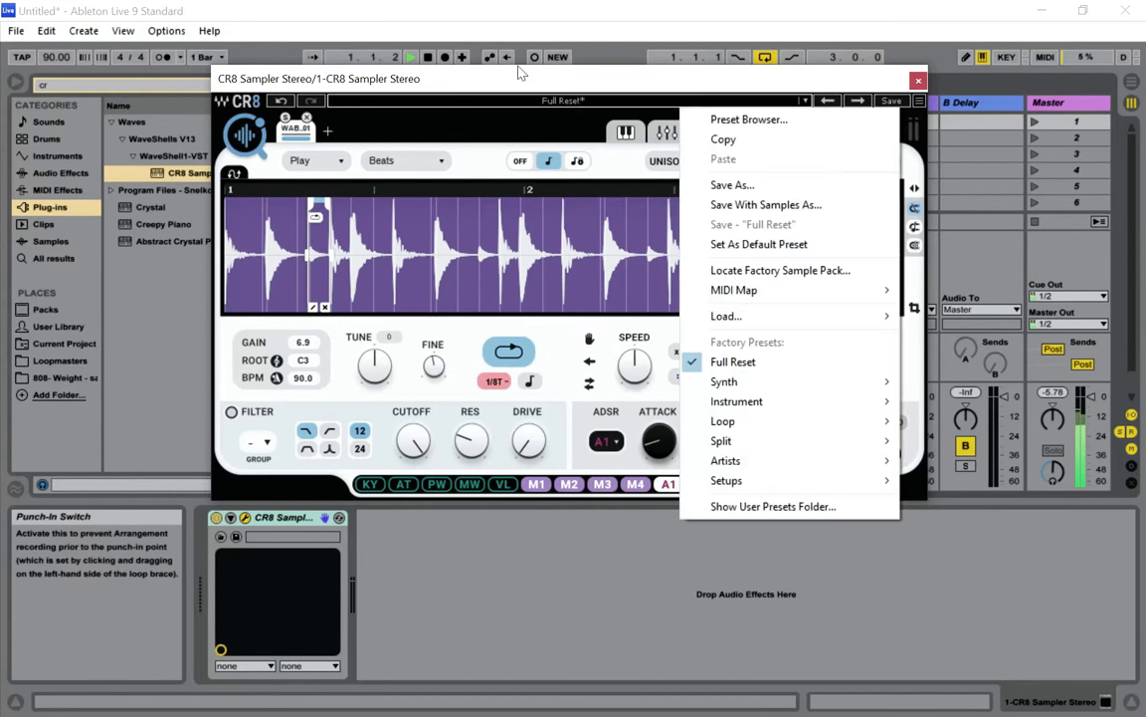
drag(443, 79, 691, 139)
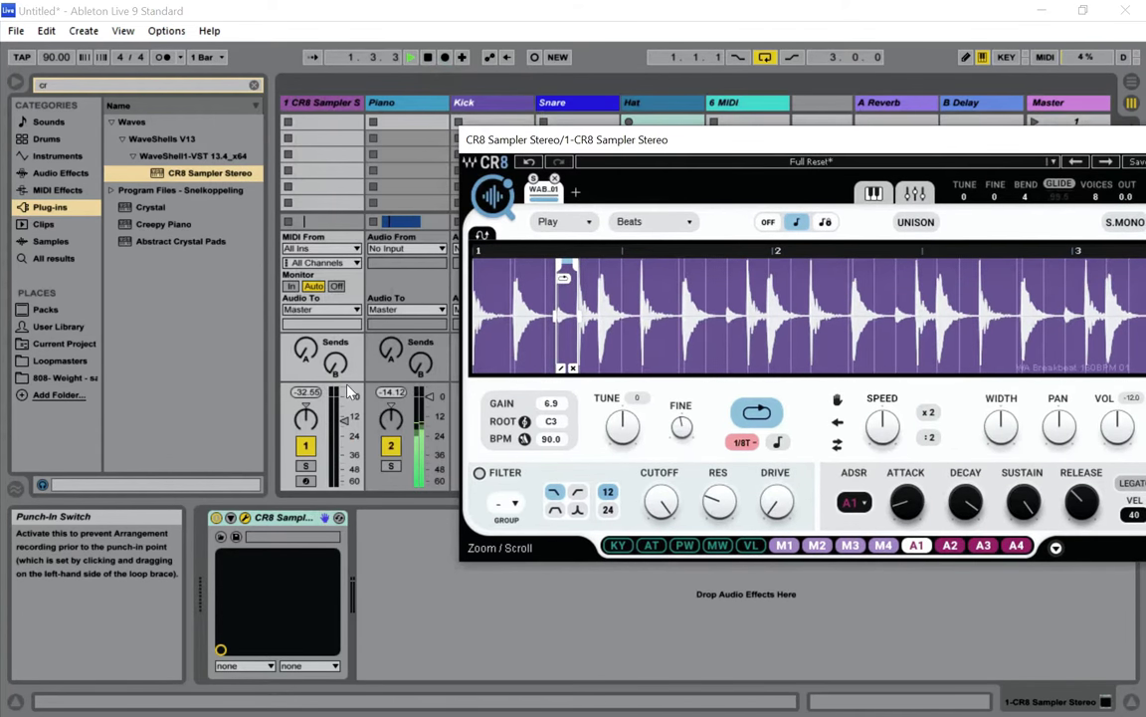
click(307, 483)
drag(701, 140, 458, 80)
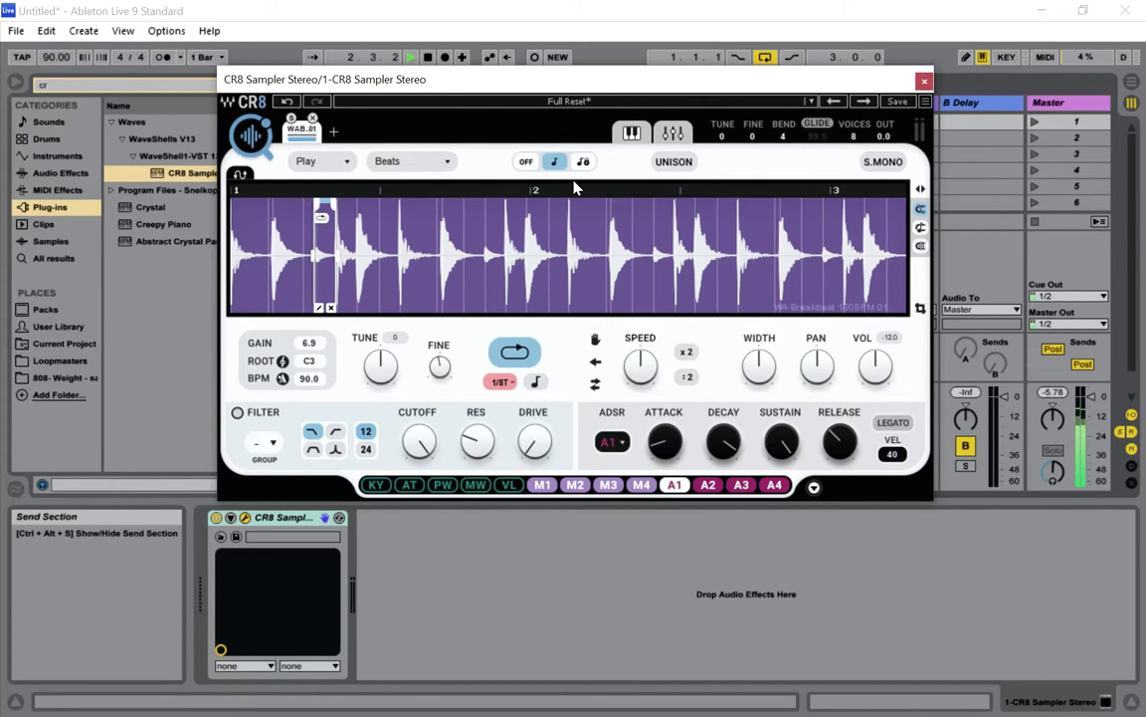
Open the COSMOS sample finder and extend the CR8 loop region to the end of the breakbeat sample
click(255, 139)
drag(697, 85, 545, 396)
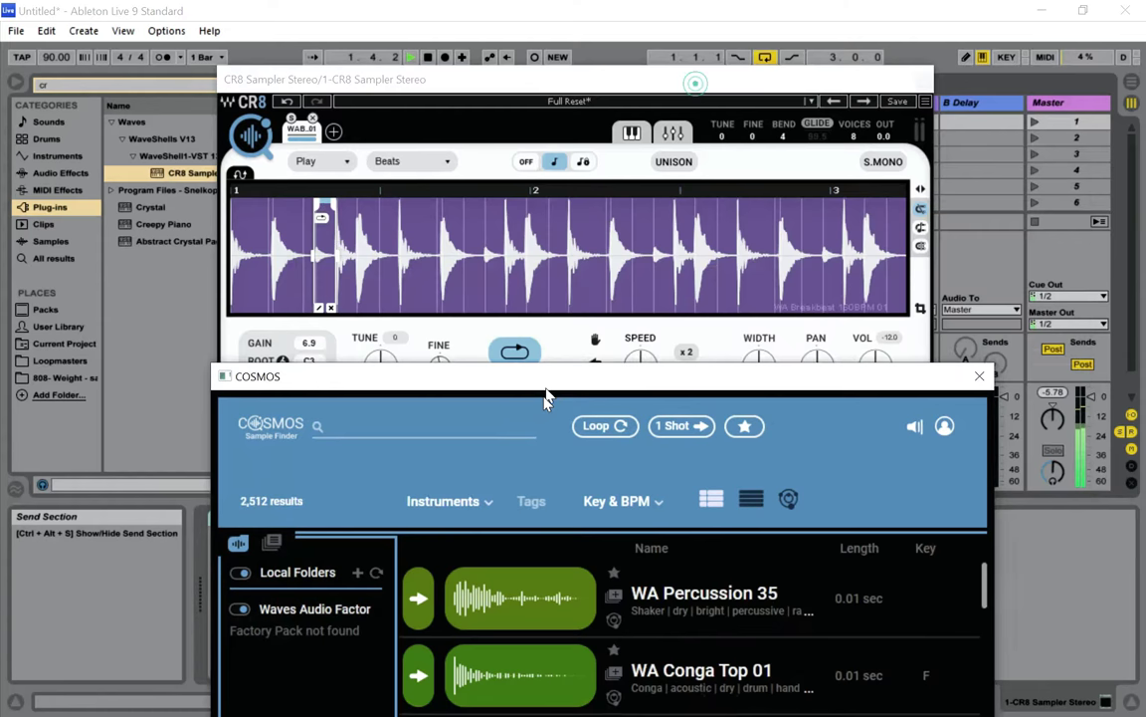
mouse_move(334, 206)
mouse_down()
mouse_move(687, 244)
mouse_move(850, 295)
mouse_up()
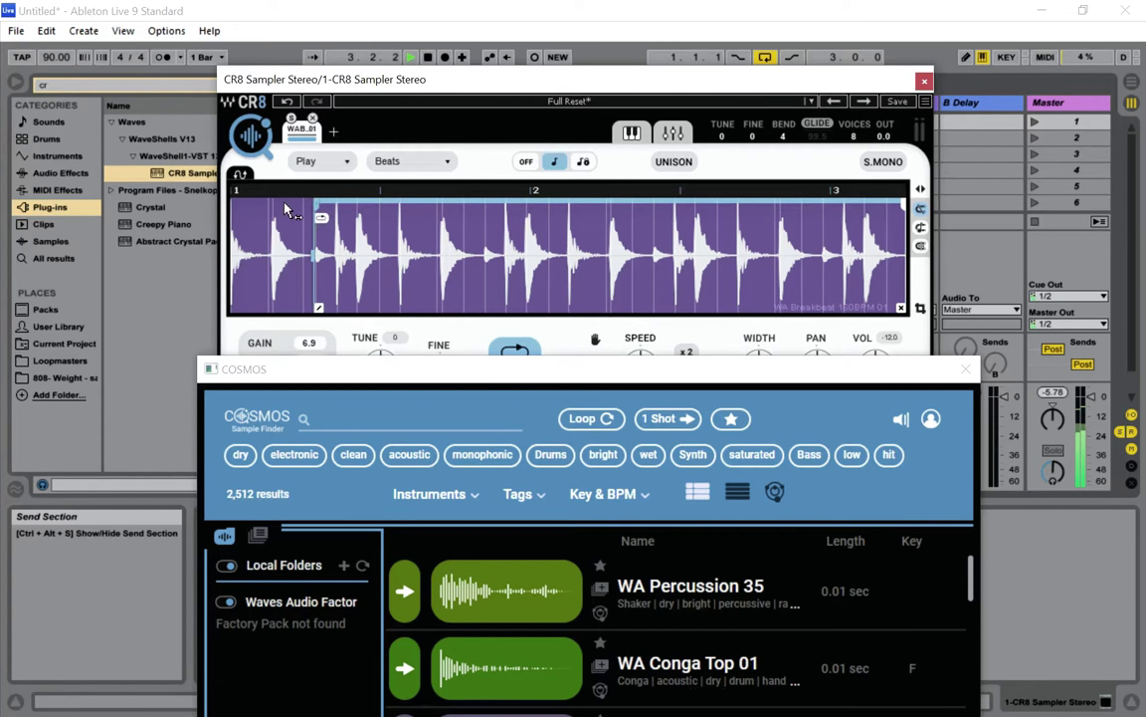
Filter the COSMOS library to one-shot samples tagged Bass
drag(493, 370, 536, 186)
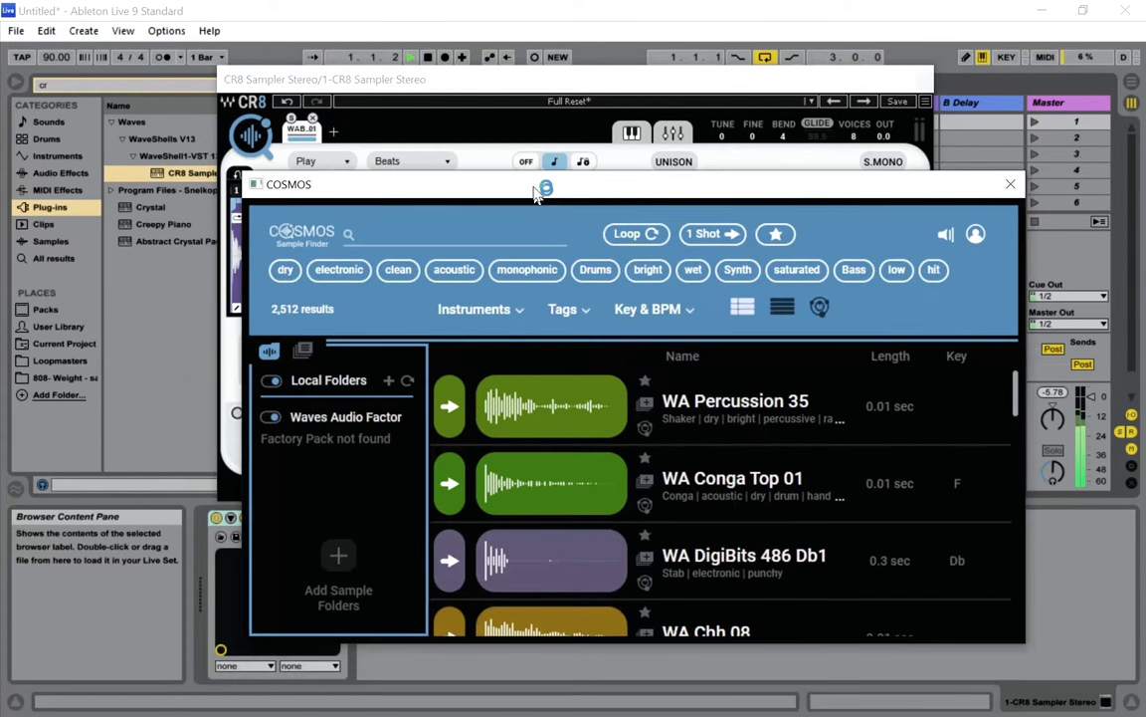
click(703, 231)
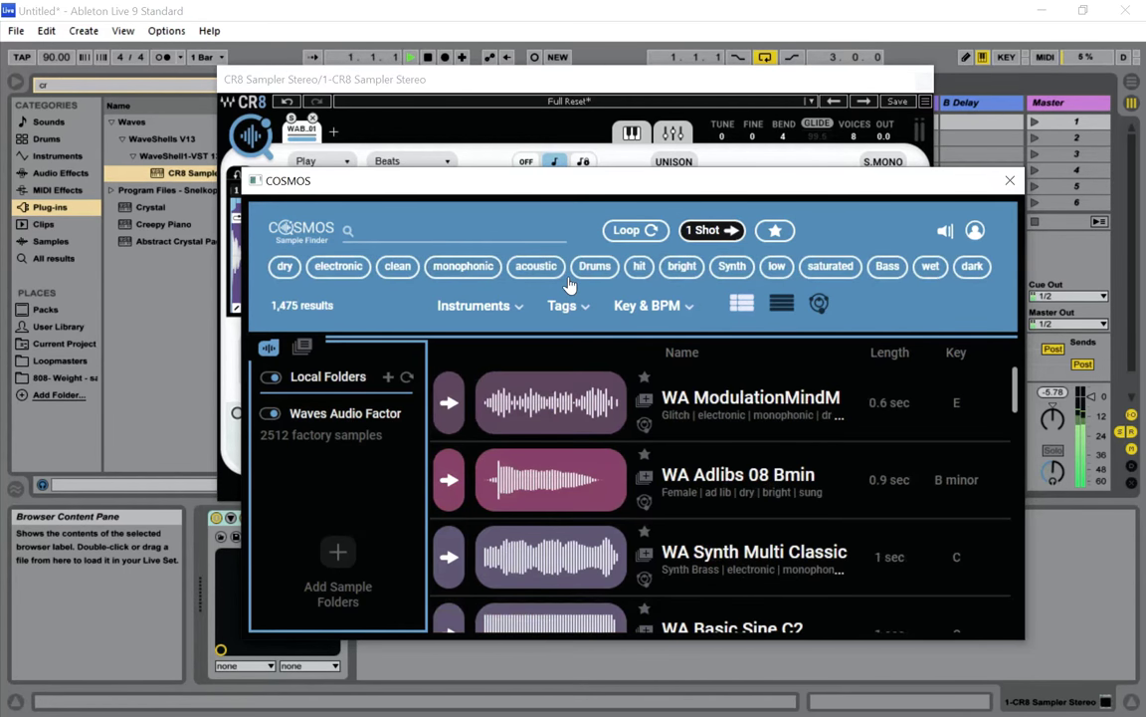
click(886, 266)
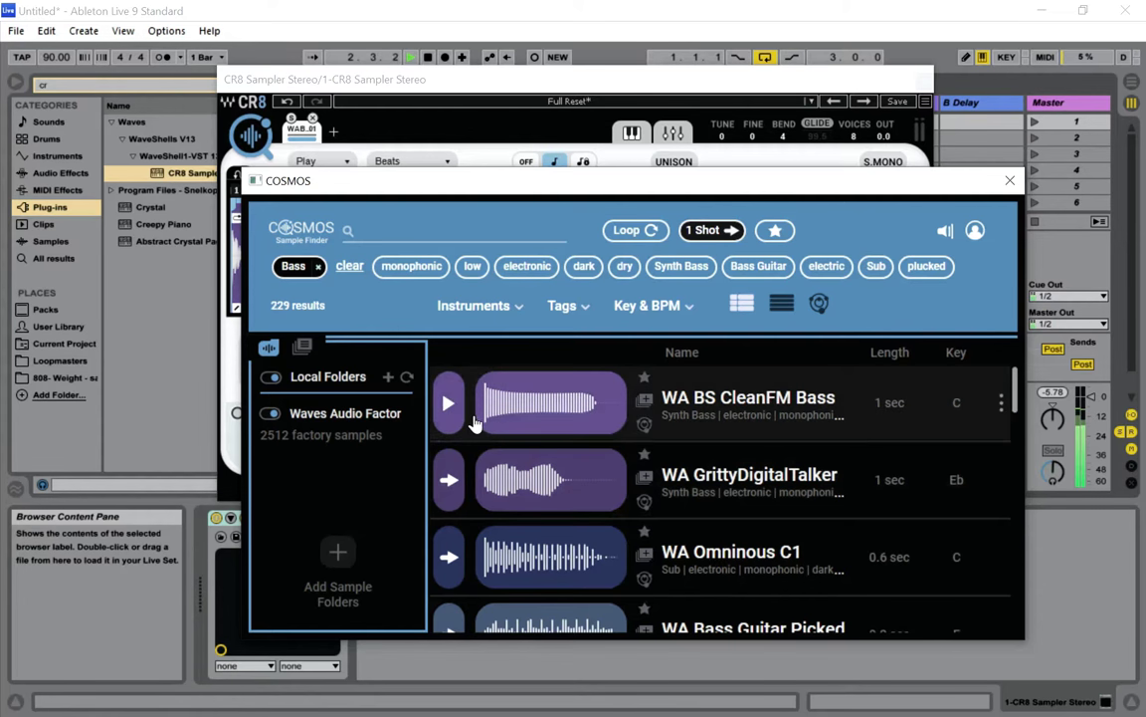
Audition the bass one-shots from WA BS CleanFM Bass through WA Boom Tight E0
click(456, 416)
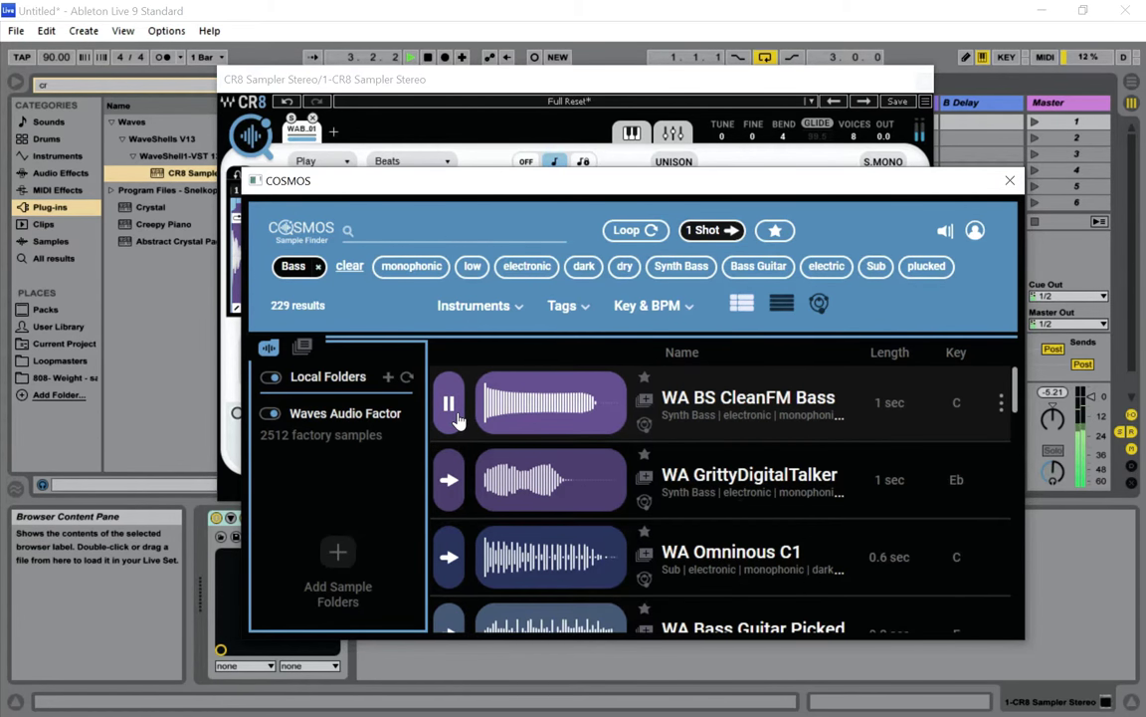
click(448, 479)
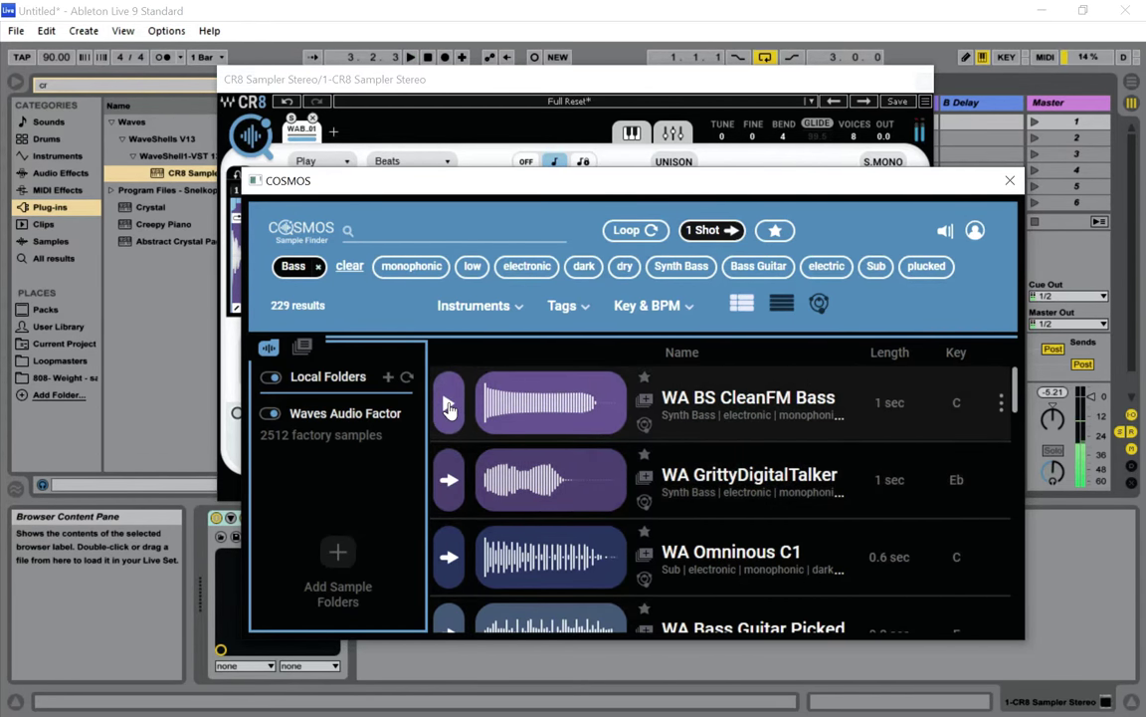
scroll(486, 428, down, 1)
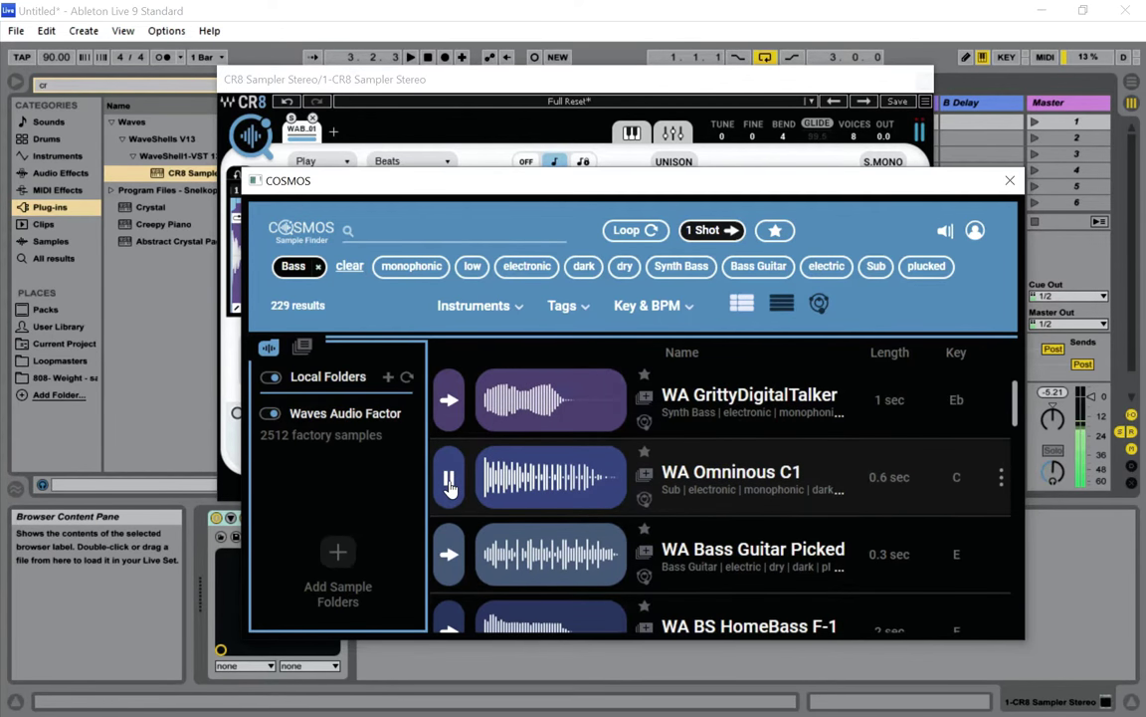
scroll(449, 484, down, 1)
scroll(449, 485, down, 1)
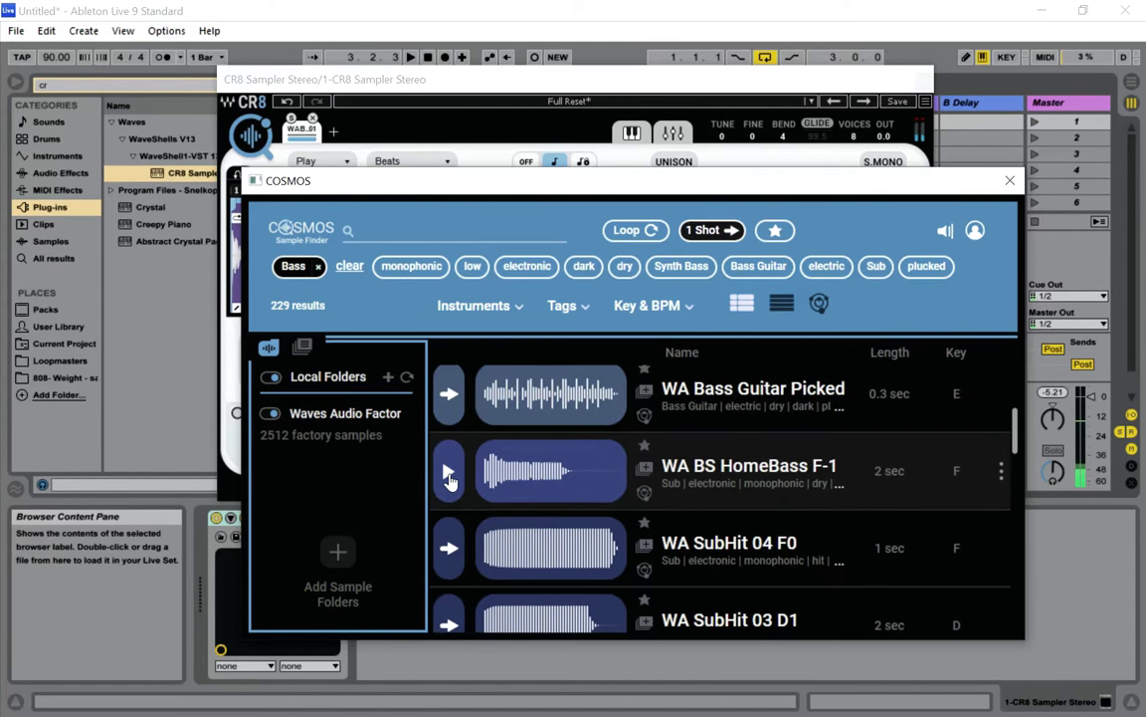
scroll(449, 506, down, 1)
click(448, 472)
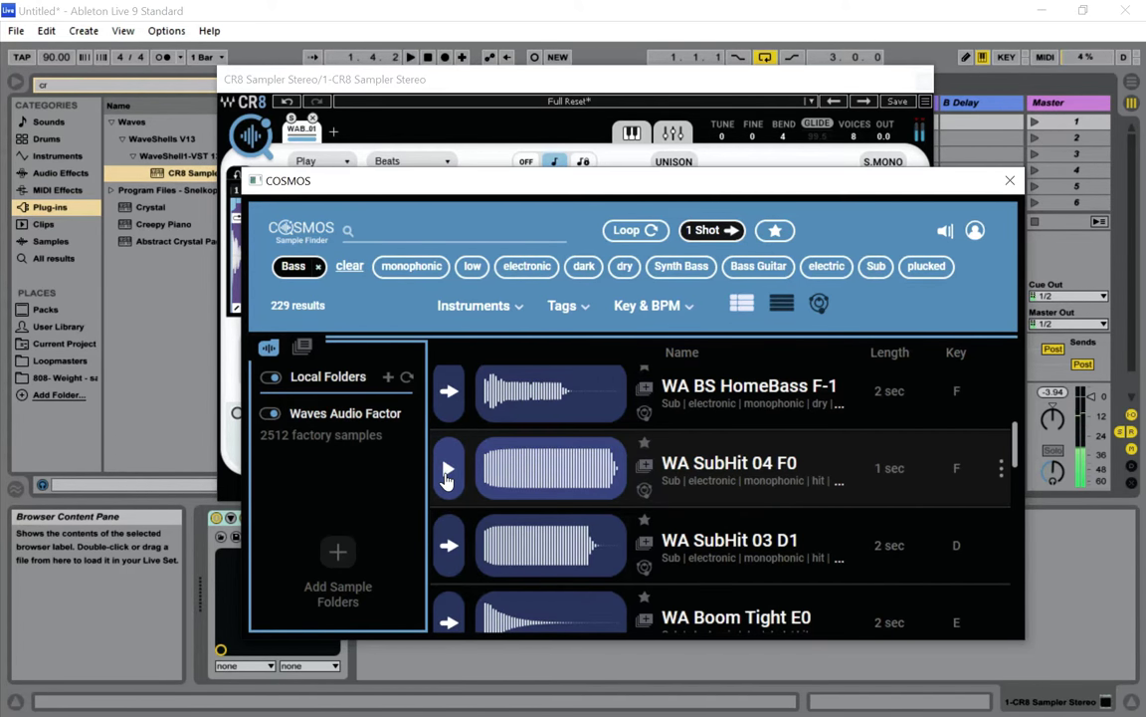
click(450, 547)
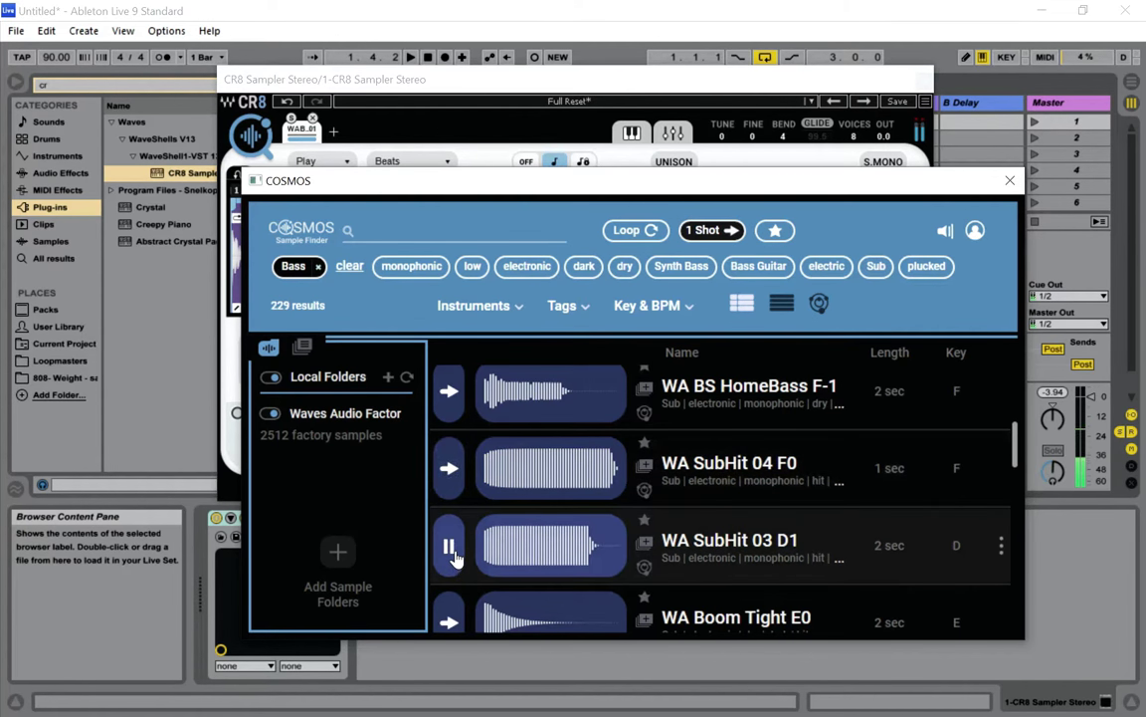
scroll(451, 550, down, 1)
click(450, 547)
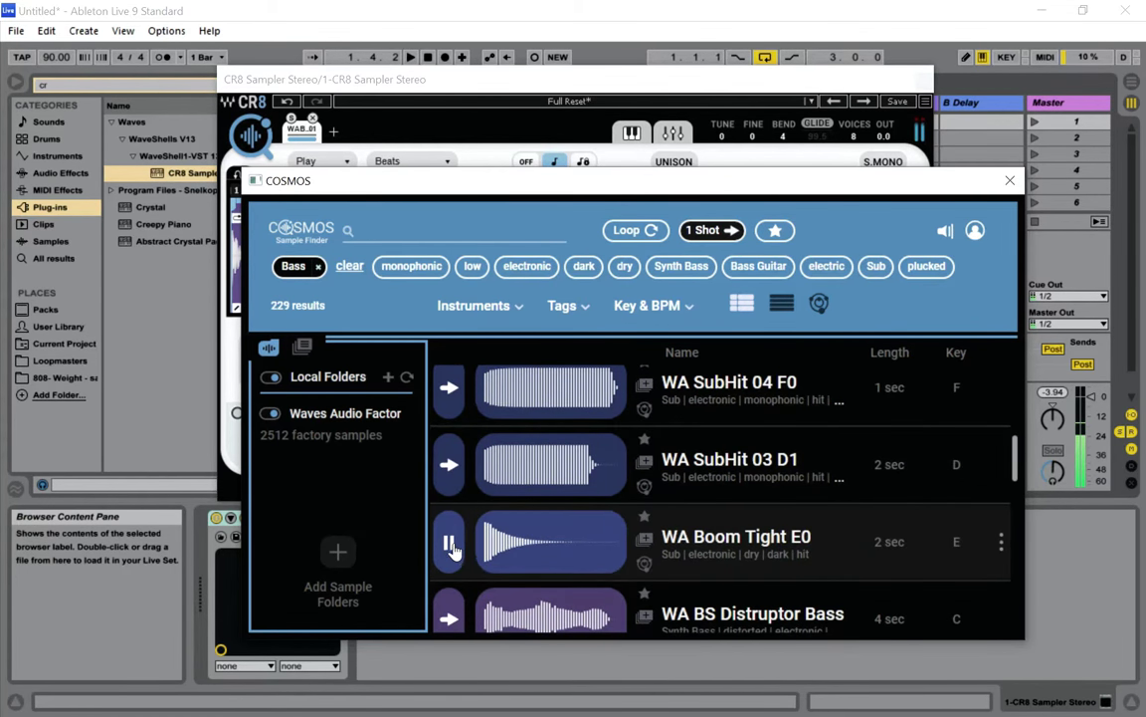
Audition the bass one-shots from WA BS Distruptor Bass through WA DigiBit 24 Bb2
scroll(451, 550, down, 1)
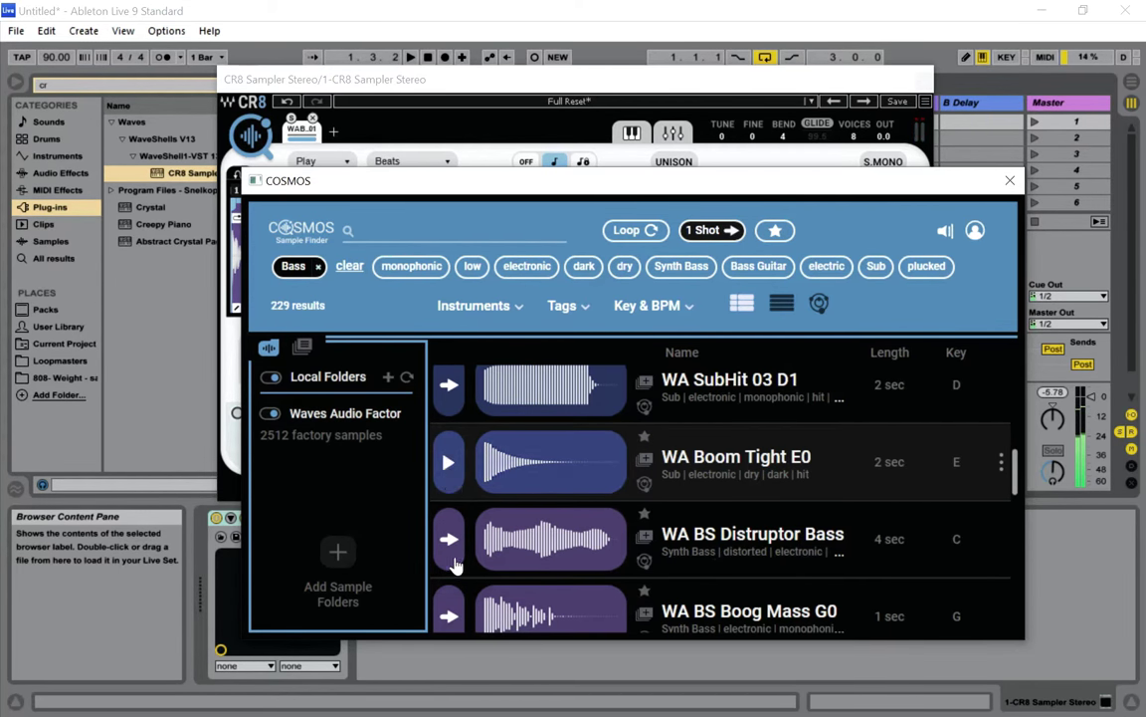
scroll(450, 547, down, 1)
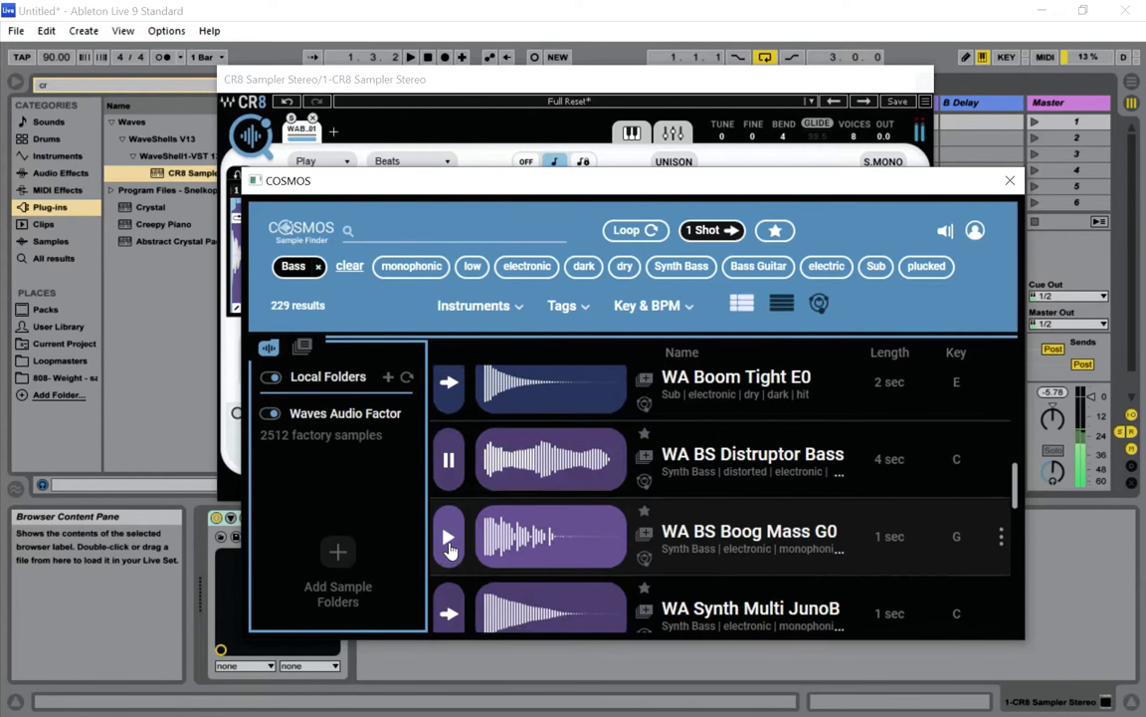
scroll(448, 543, down, 1)
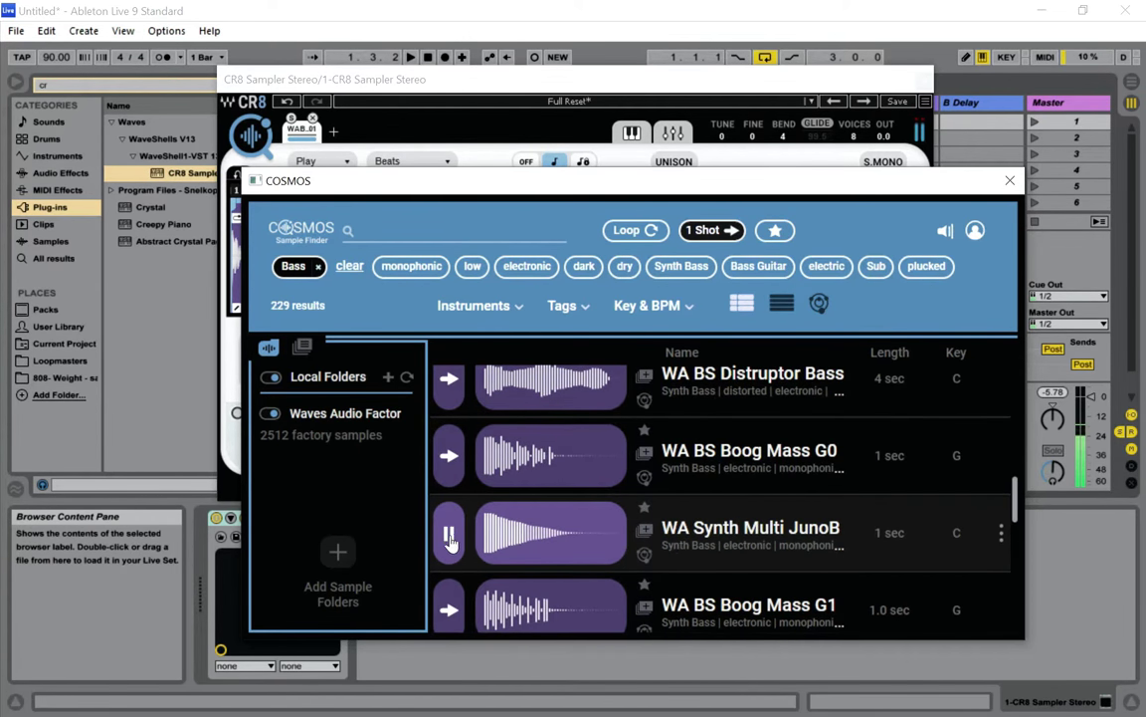
scroll(450, 537, down, 1)
click(449, 539)
scroll(450, 538, down, 1)
click(450, 533)
scroll(452, 552, down, 1)
click(451, 567)
scroll(453, 562, down, 2)
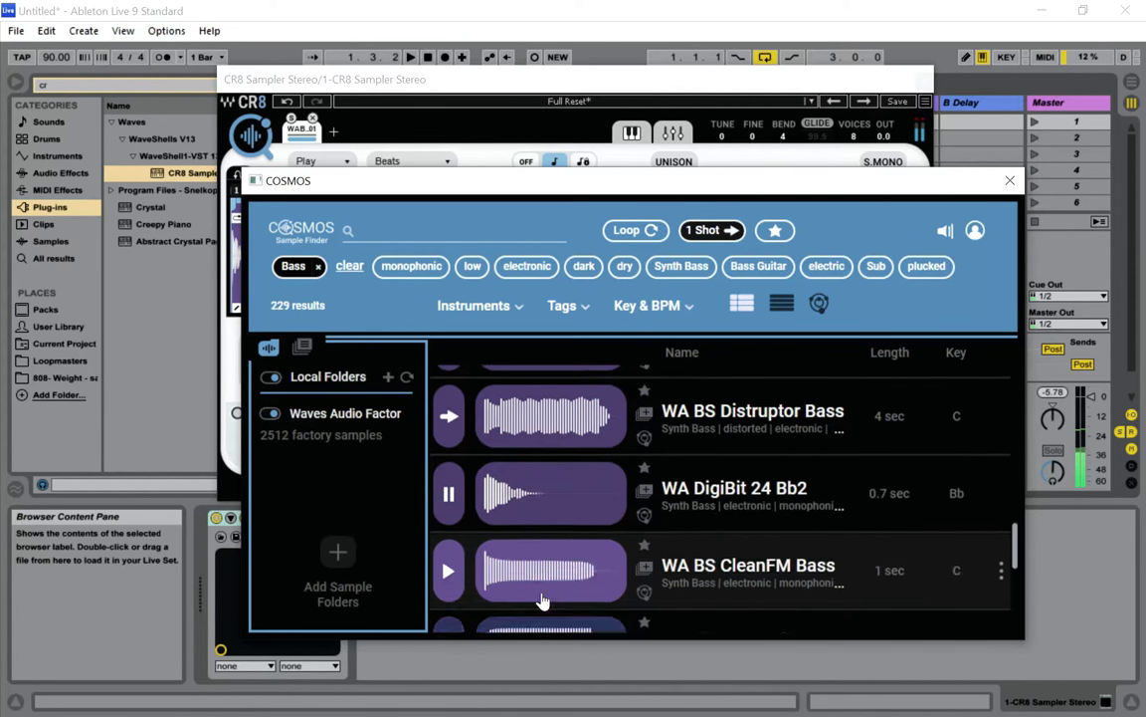
Preview further bass one-shots, including WA Synth Multi MoogF, WA NeuroShot G1 and WA Amped Bass Guitar
click(450, 522)
scroll(558, 577, down, 2)
click(448, 622)
scroll(557, 567, down, 2)
click(453, 518)
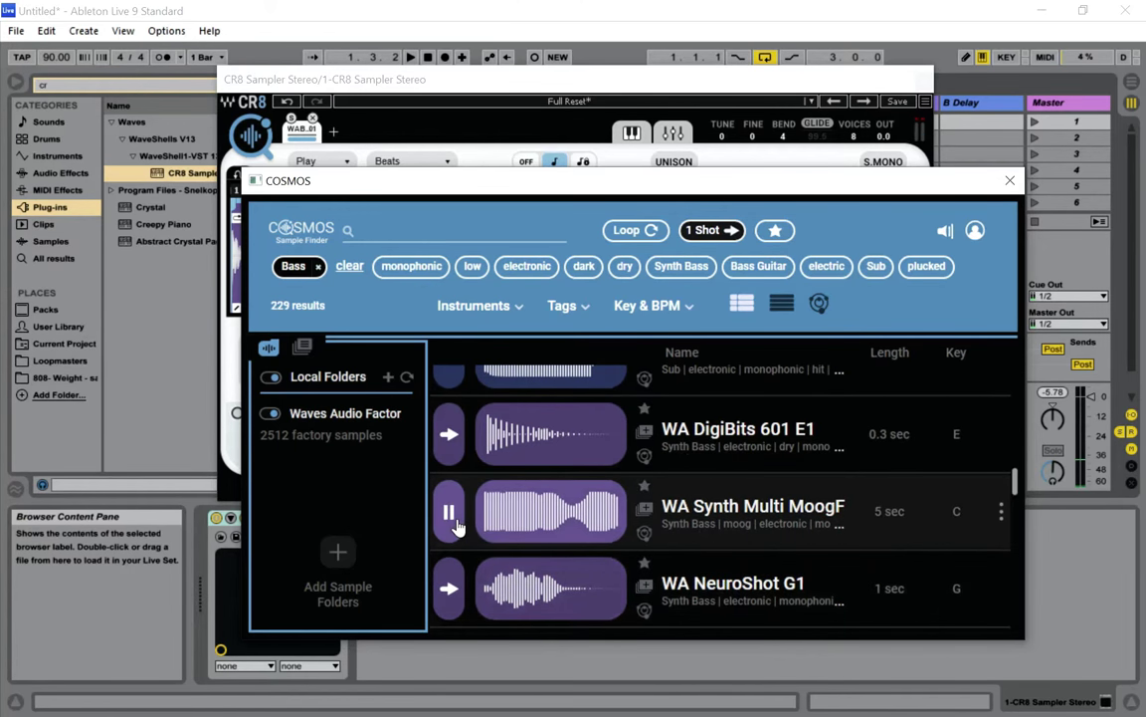
scroll(497, 550, down, 1)
click(449, 515)
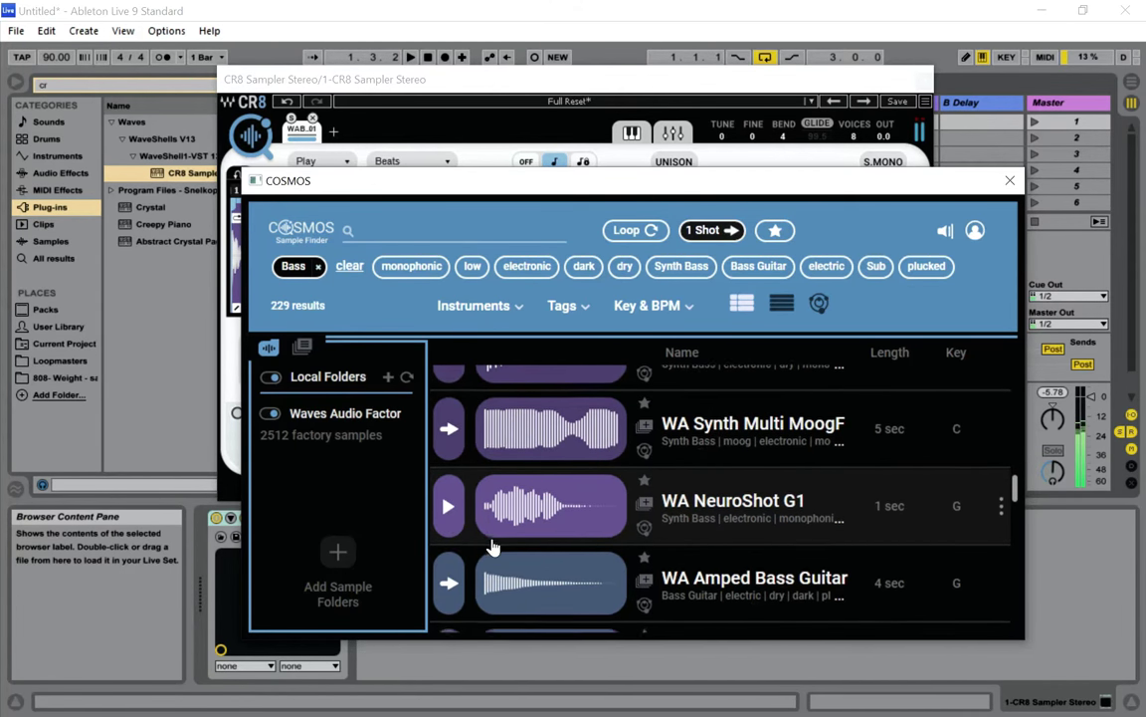
scroll(468, 517, down, 1)
click(449, 476)
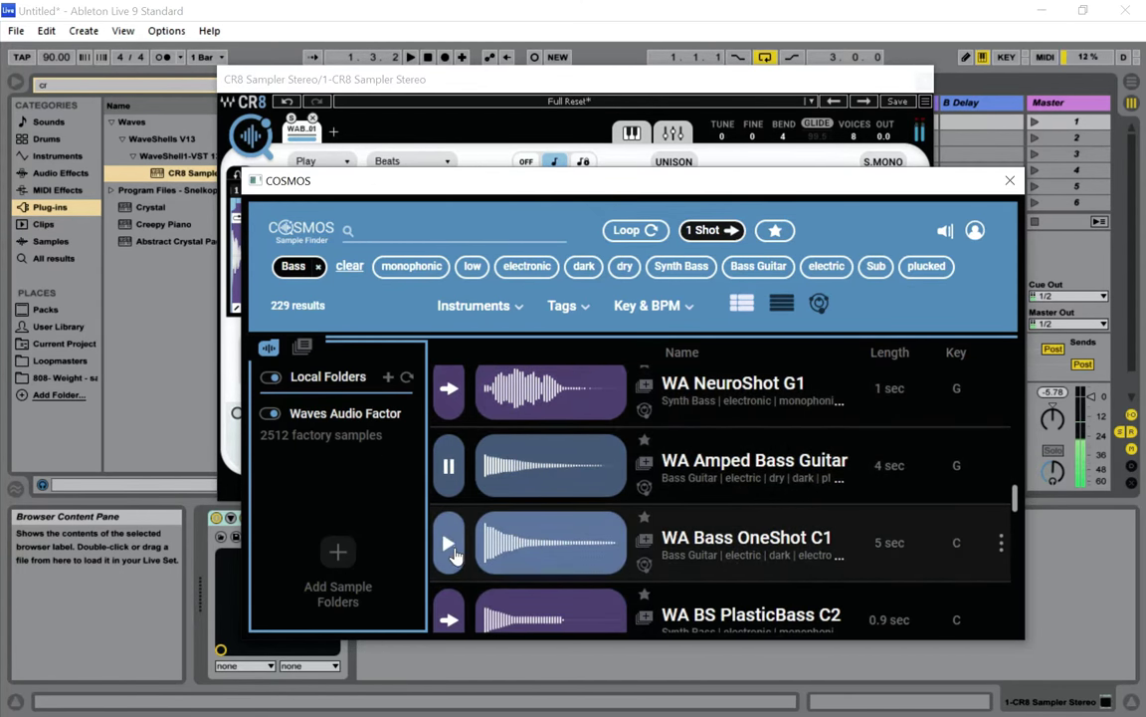
Compare WA Bass OneShot C1, WA BS PlasticBass C2 and WA Retro Bass C1 by previewing them, replaying the Retro Bass
click(448, 543)
scroll(488, 567, down, 2)
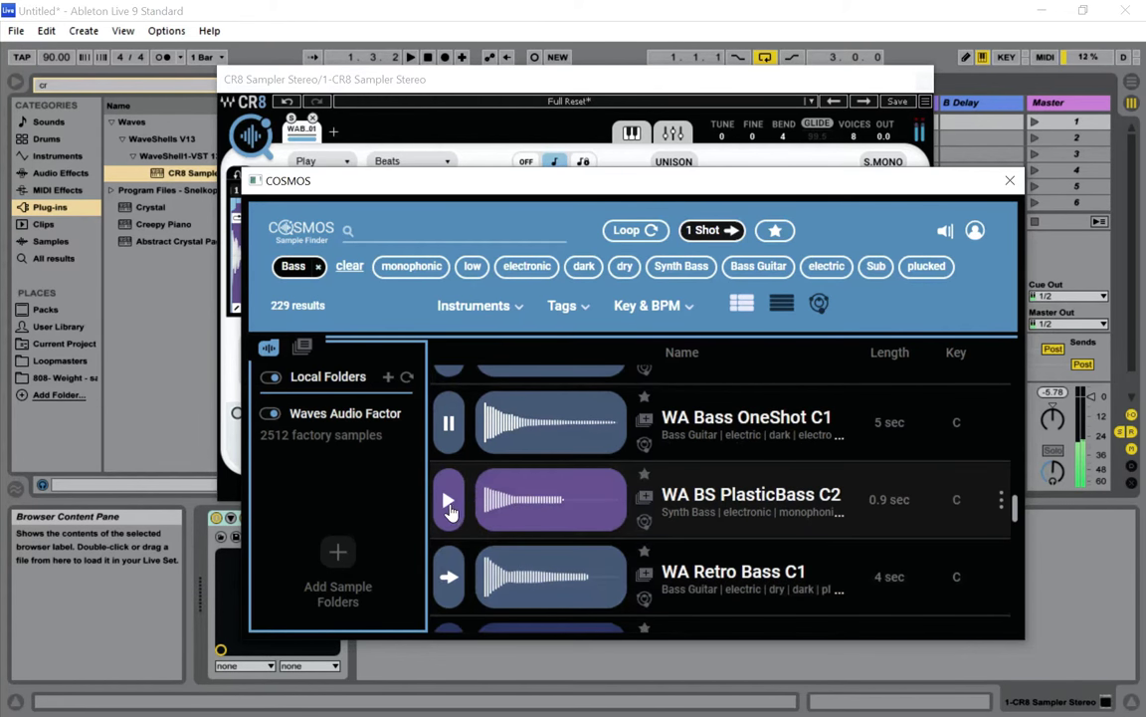
click(450, 507)
click(448, 579)
scroll(488, 537, down, 2)
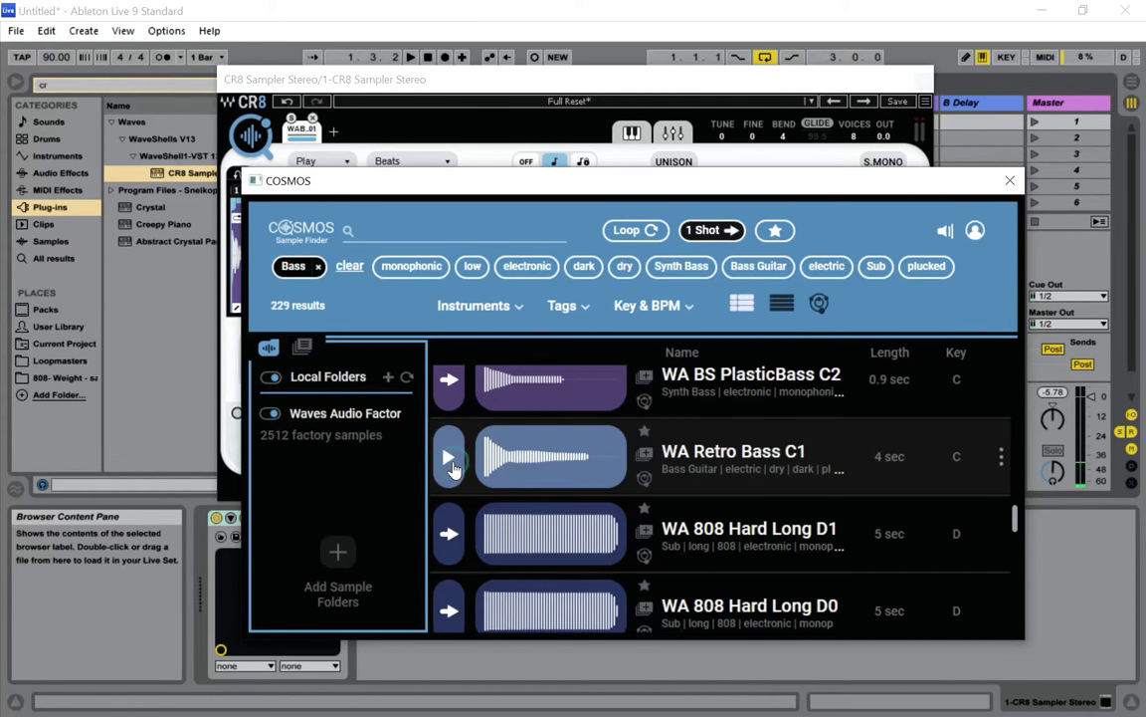
click(450, 464)
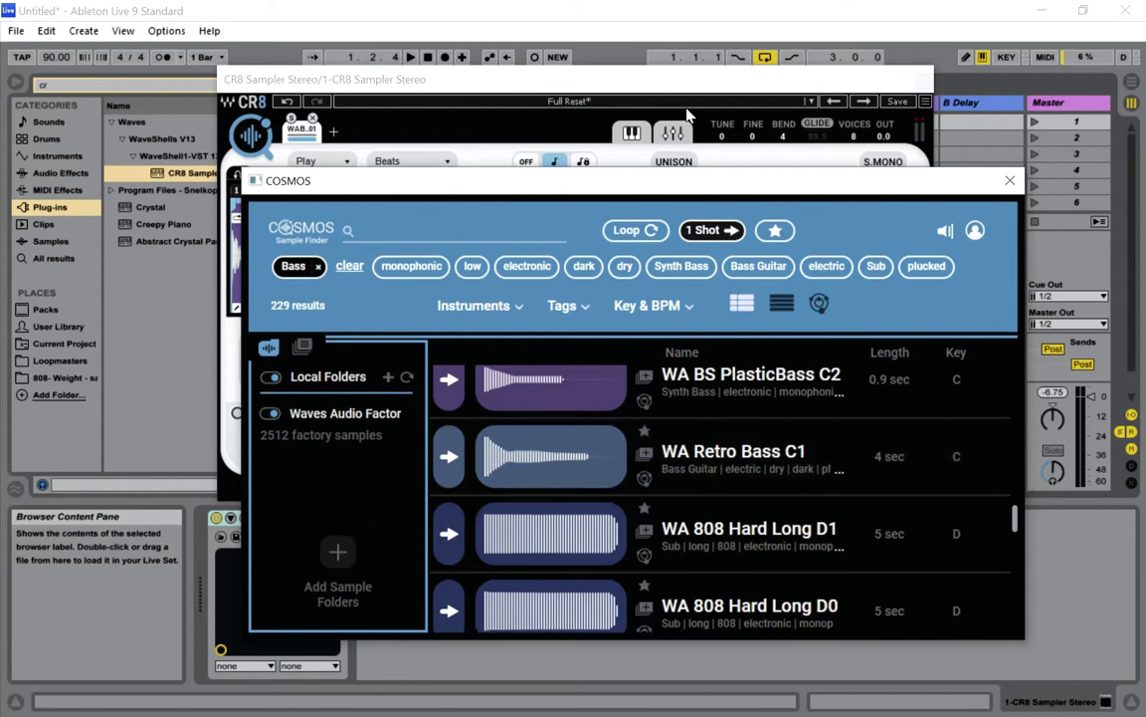
Load WA Retro Bass C1 into the CR8 Sampler in place of the breakbeat and close the COSMOS sample finder
drag(686, 192, 727, 293)
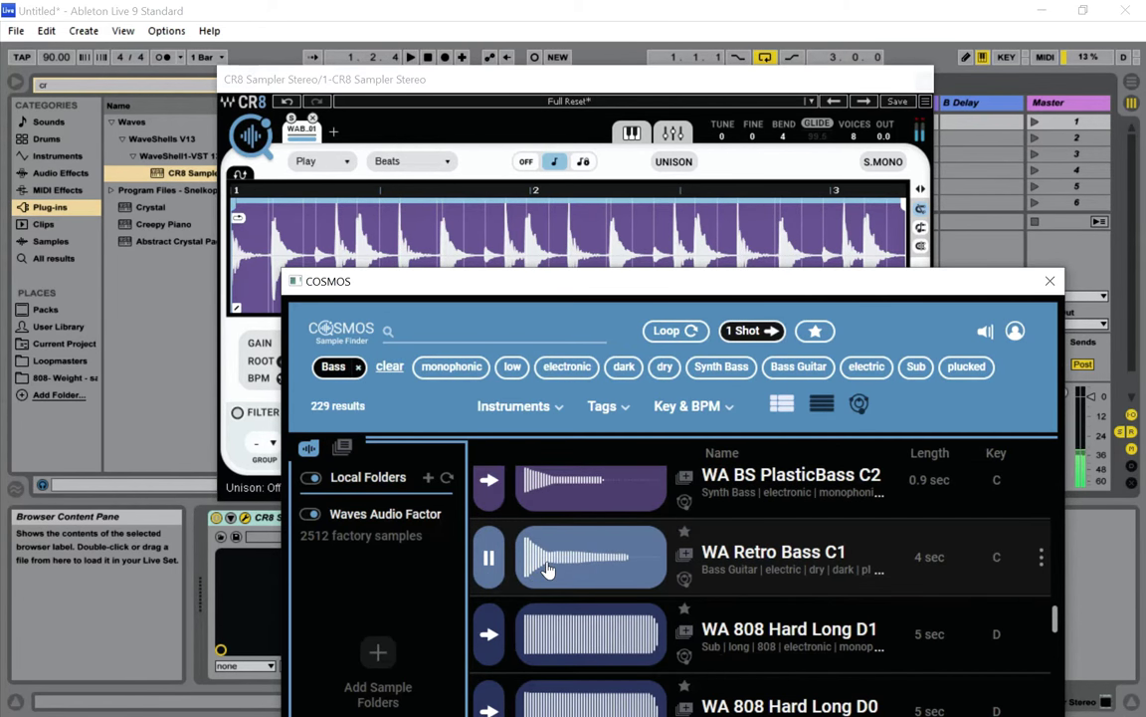
drag(643, 225, 645, 225)
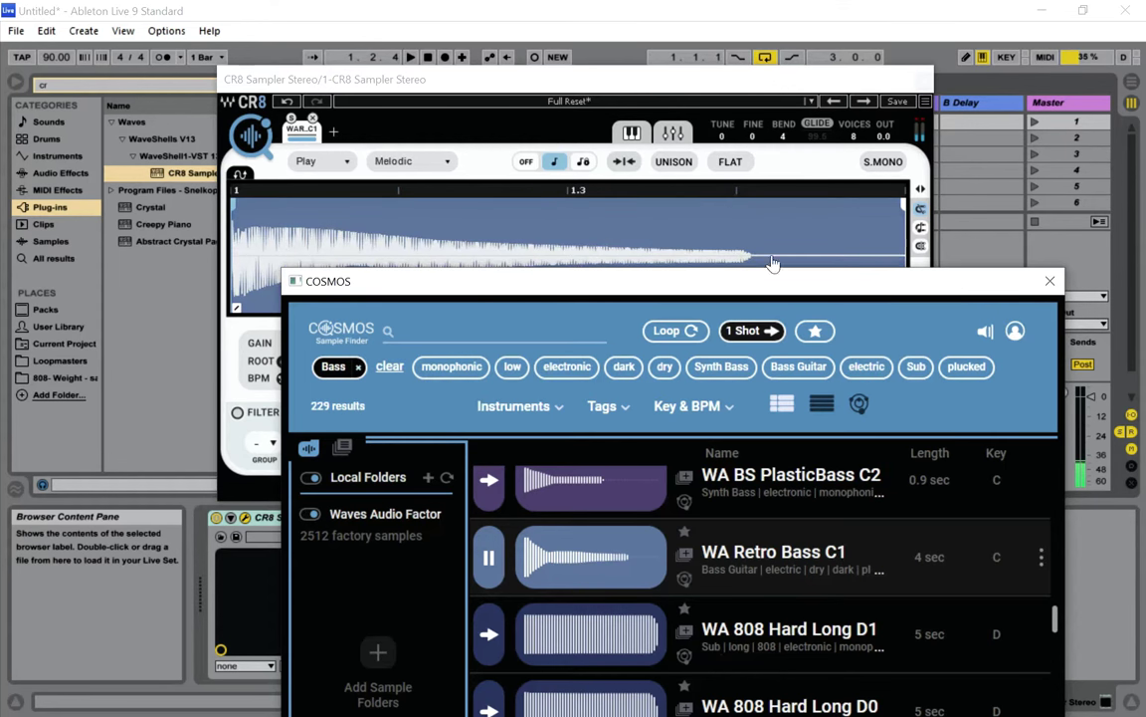
click(1051, 282)
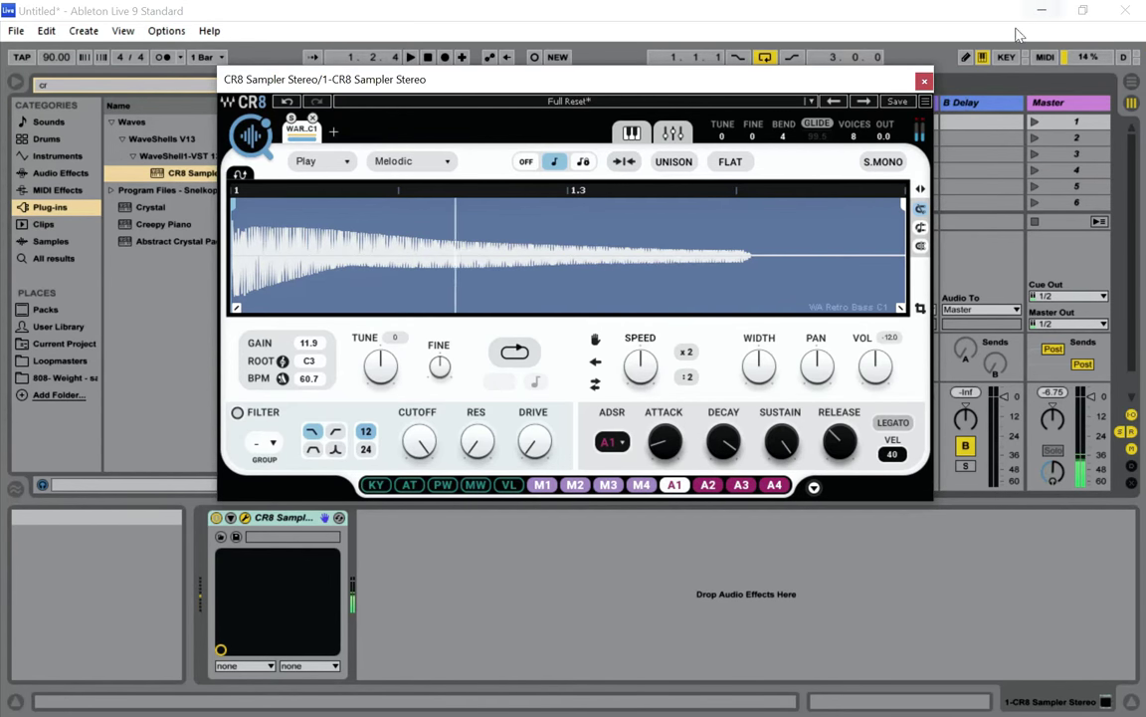
Close the CR8 Sampler window, play the beat and set the CR8 Sampler track's volume to -1.6 dB
click(924, 80)
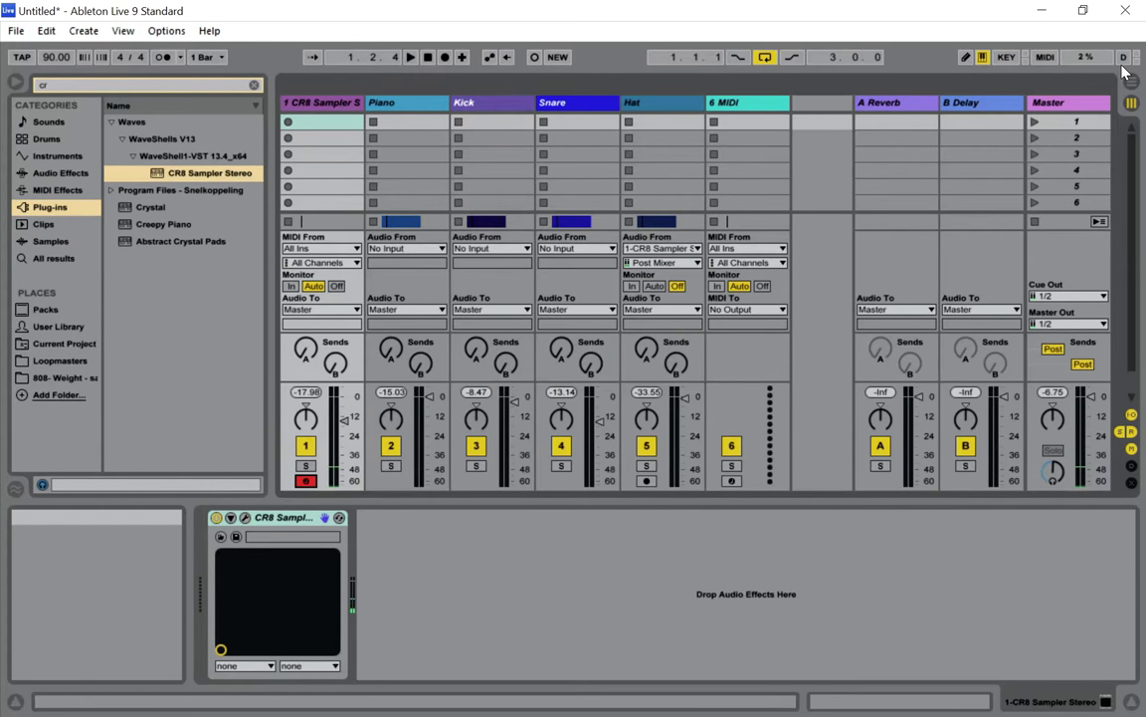
key(space)
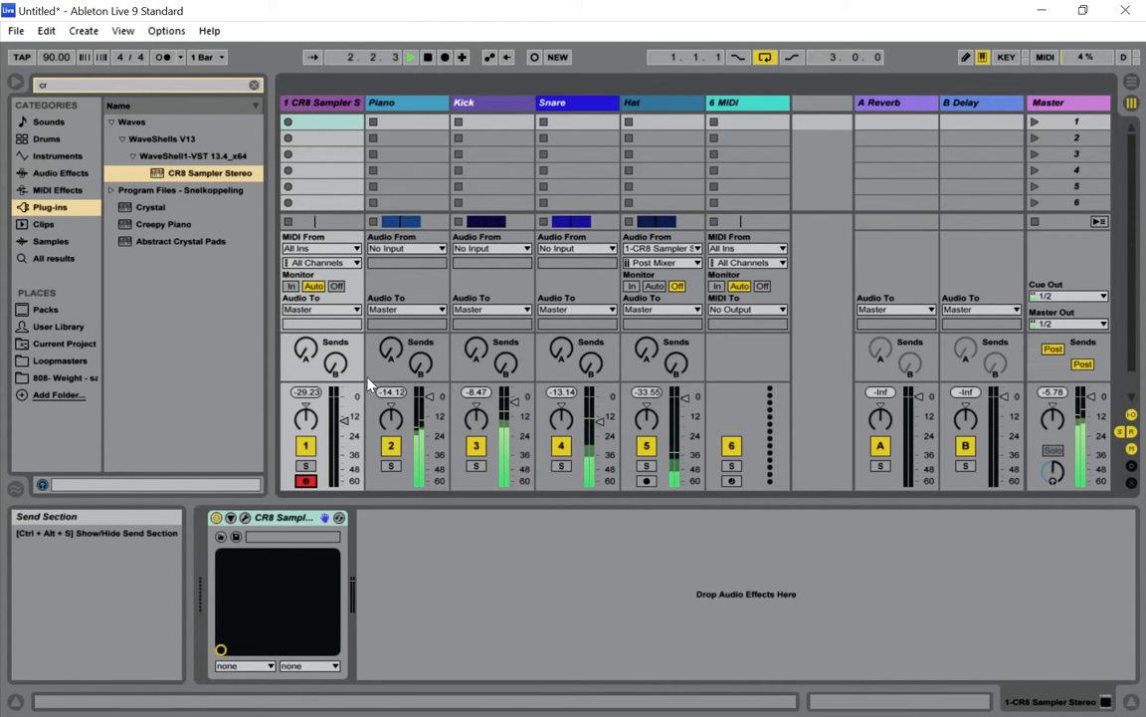
drag(344, 421, 344, 413)
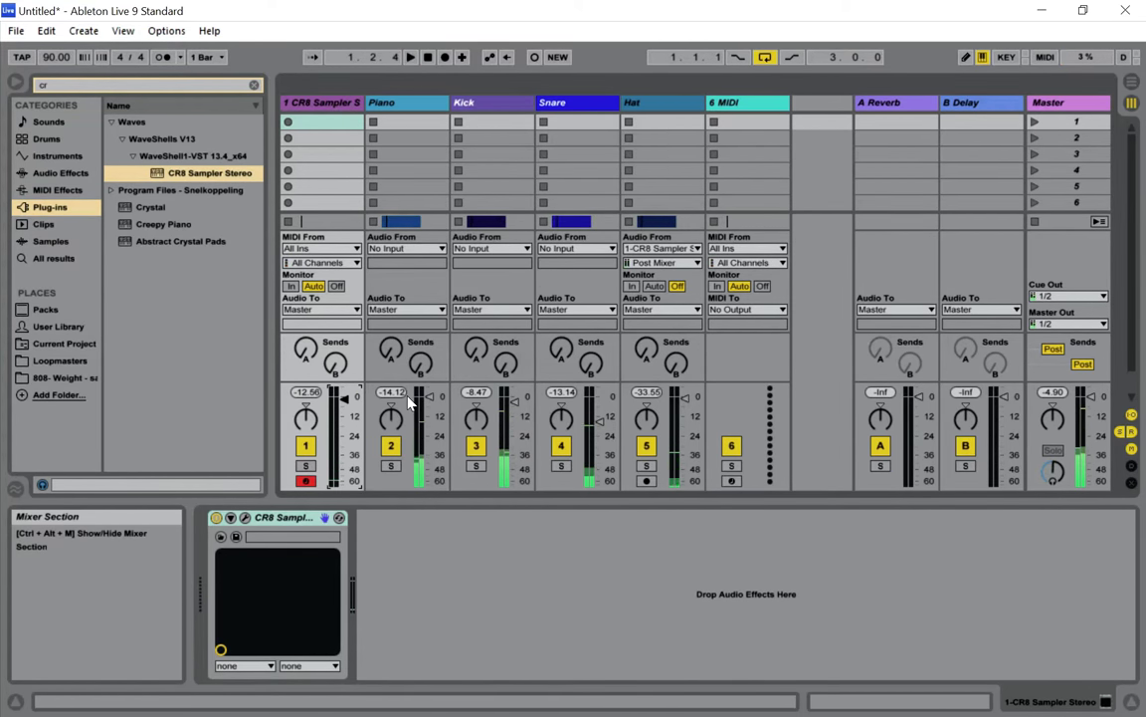
Try recording bass takes from the CR8 Sampler track into the three-bar arrangement loop, then delete the recorded clip
click(446, 58)
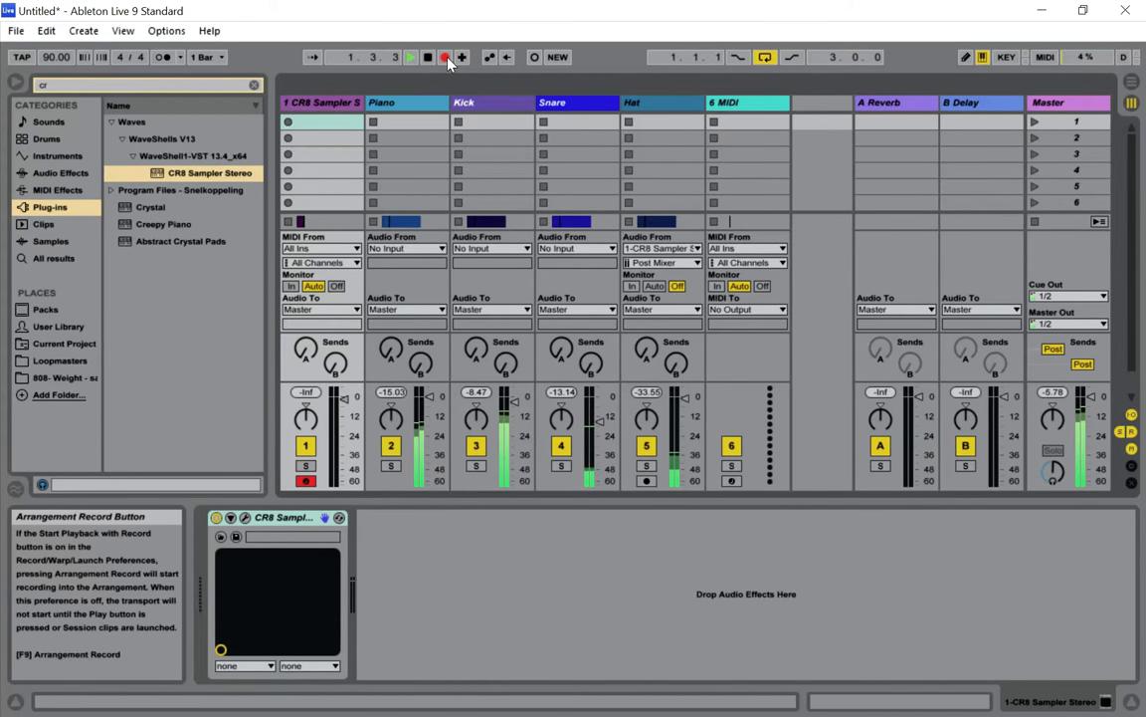
key(Tab)
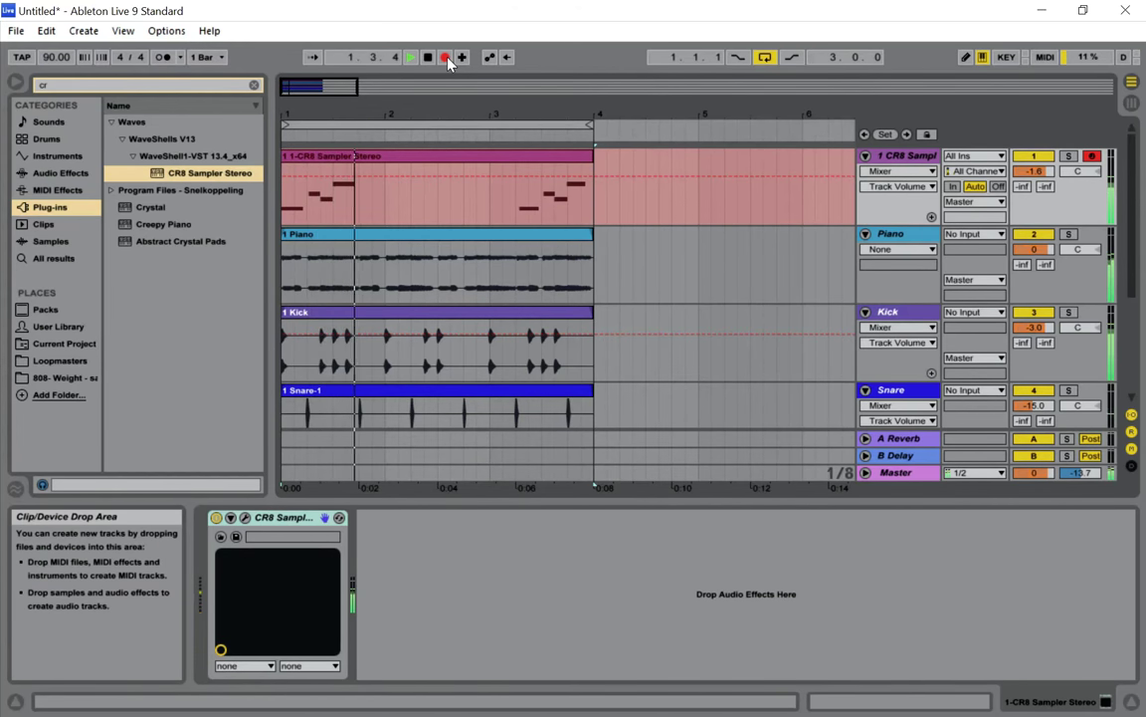
click(445, 58)
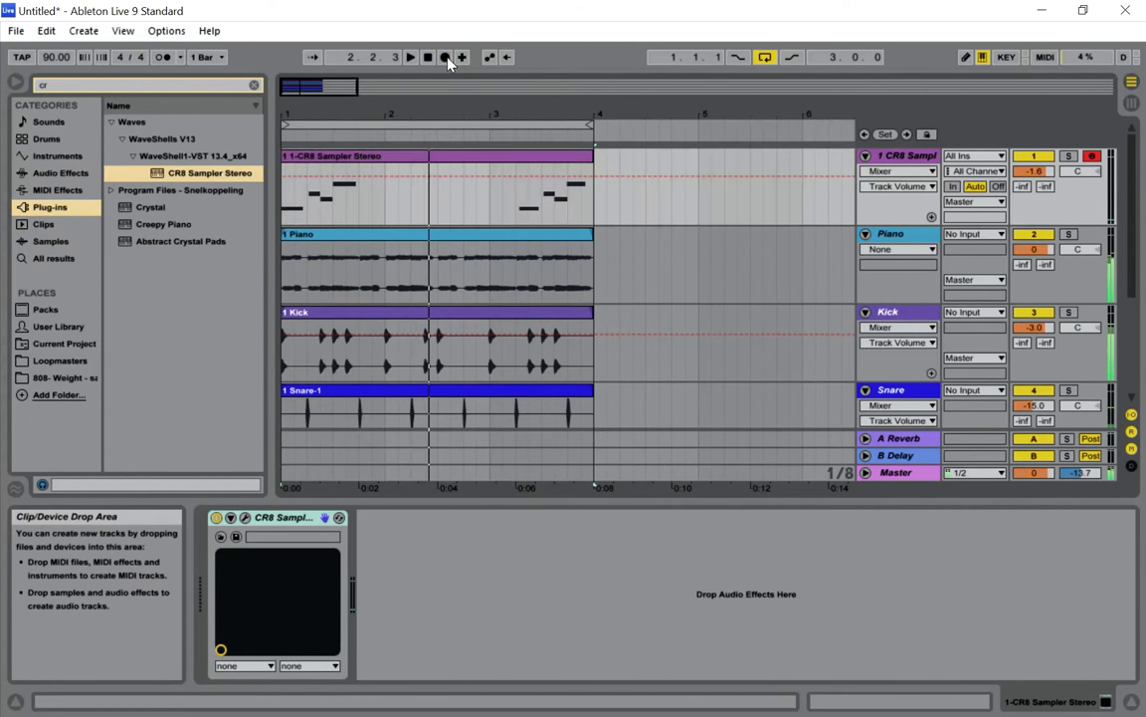
click(447, 59)
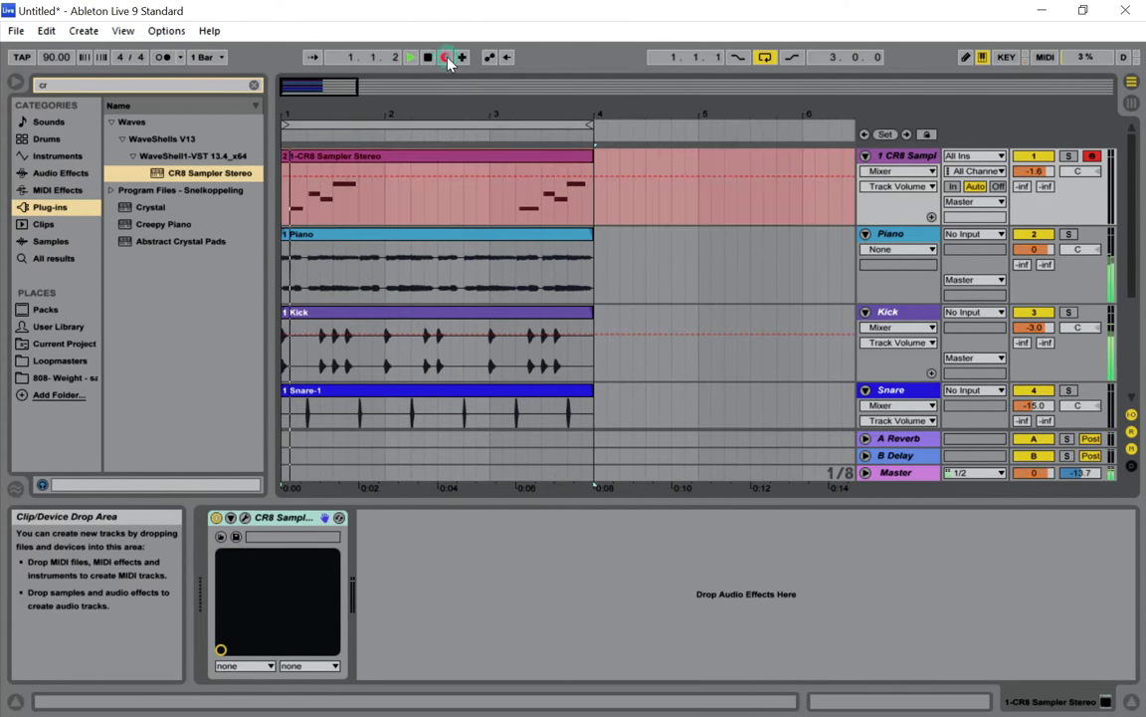
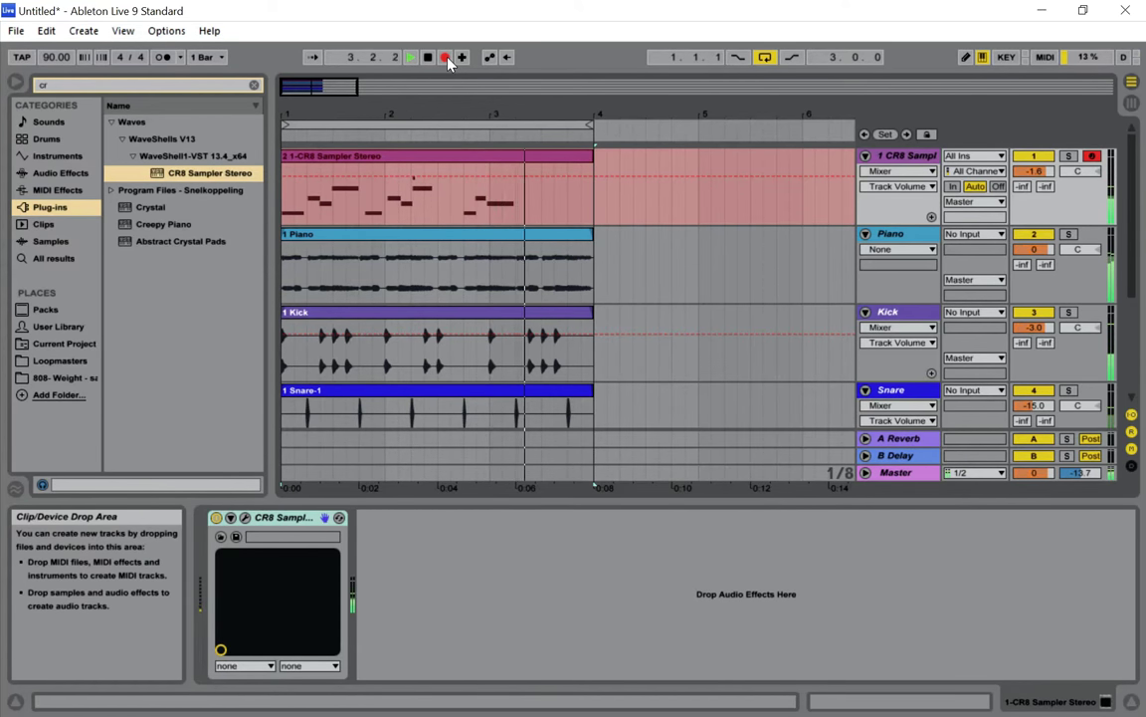
click(445, 58)
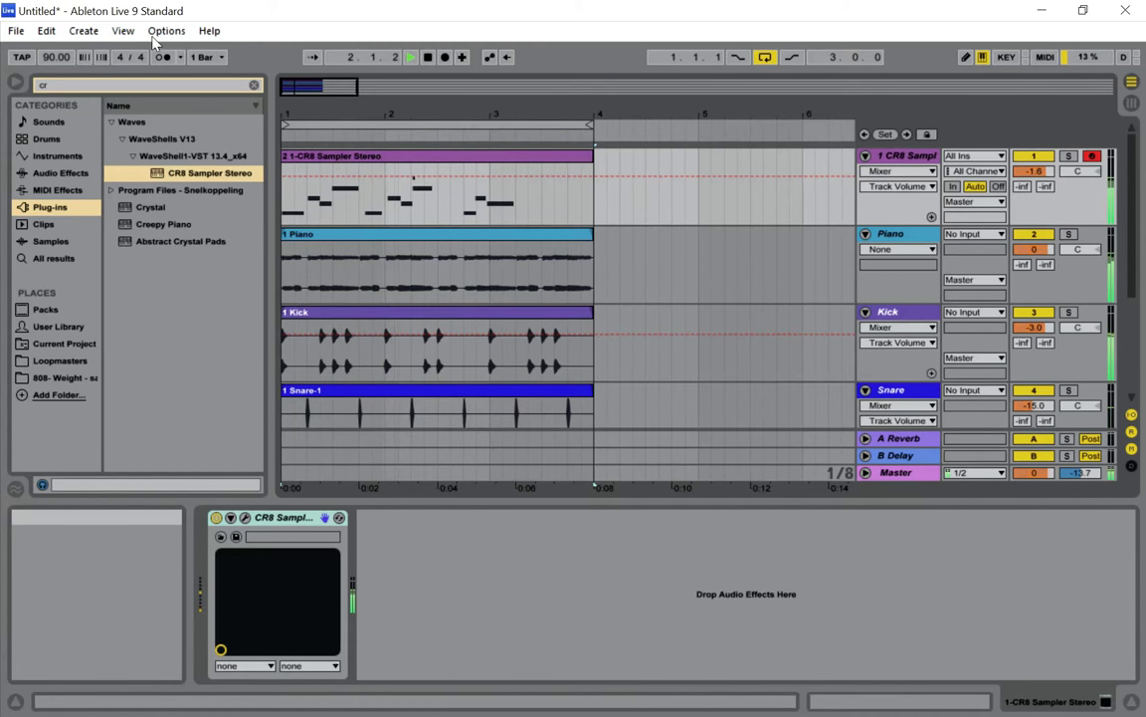
click(410, 156)
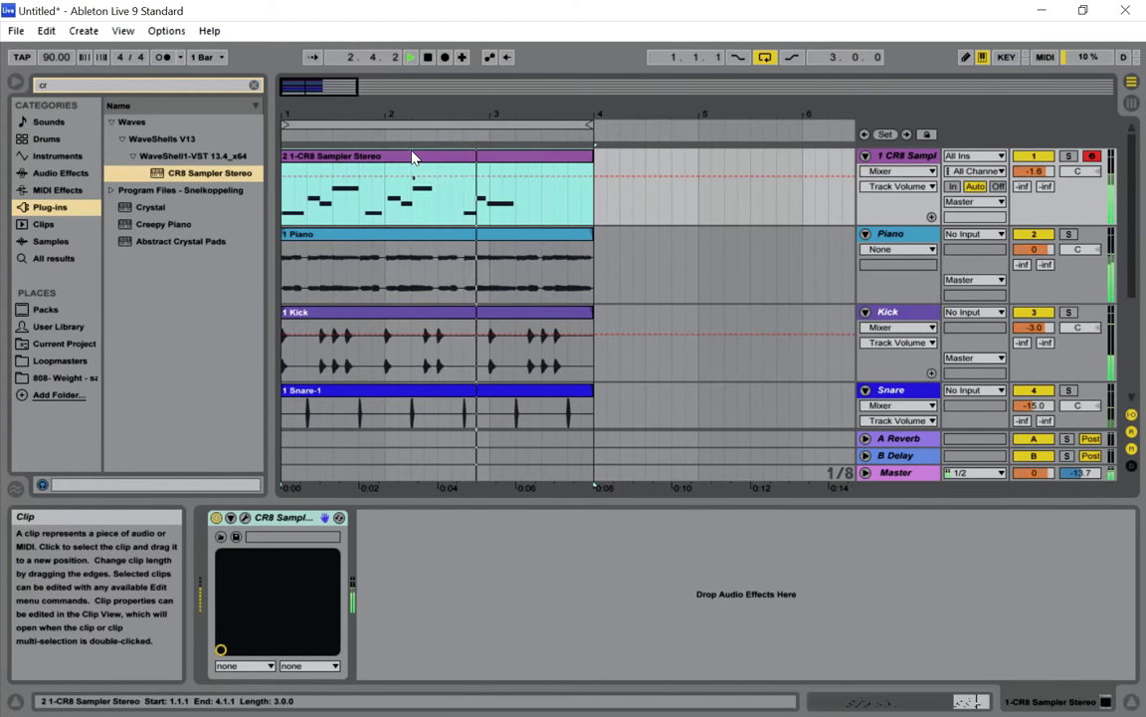
key(Delete)
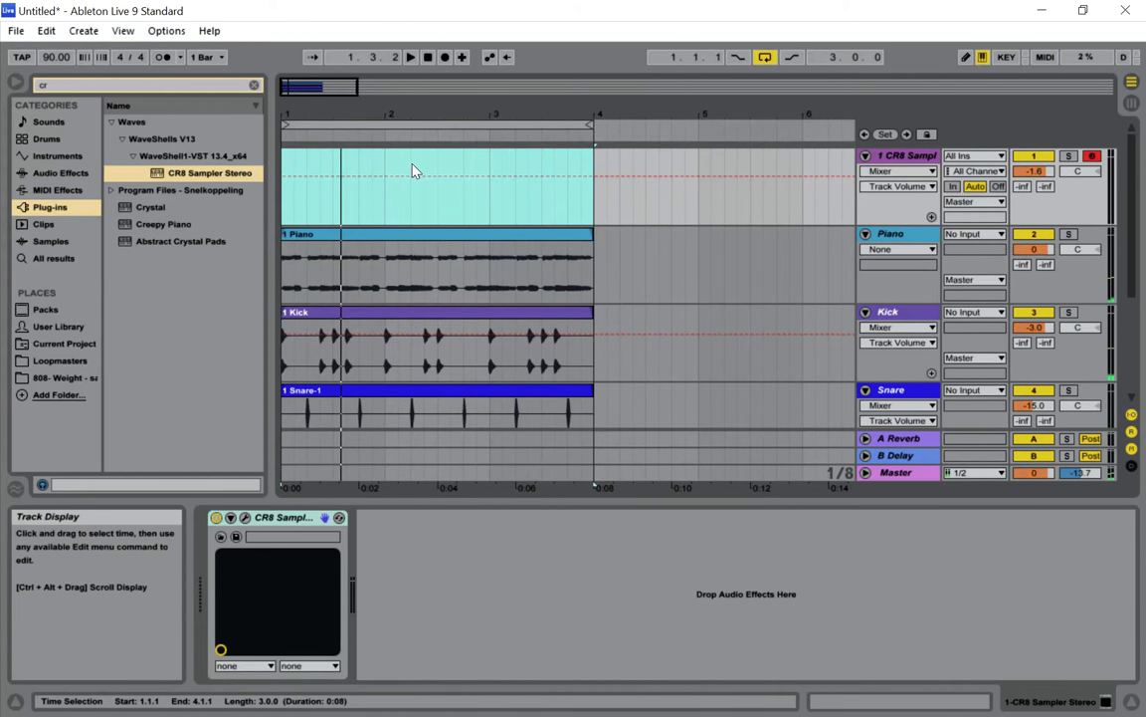
Record a new bass part over the three-bar loop on the CR8 Sampler track and open the clip's notes from the Session view
click(445, 58)
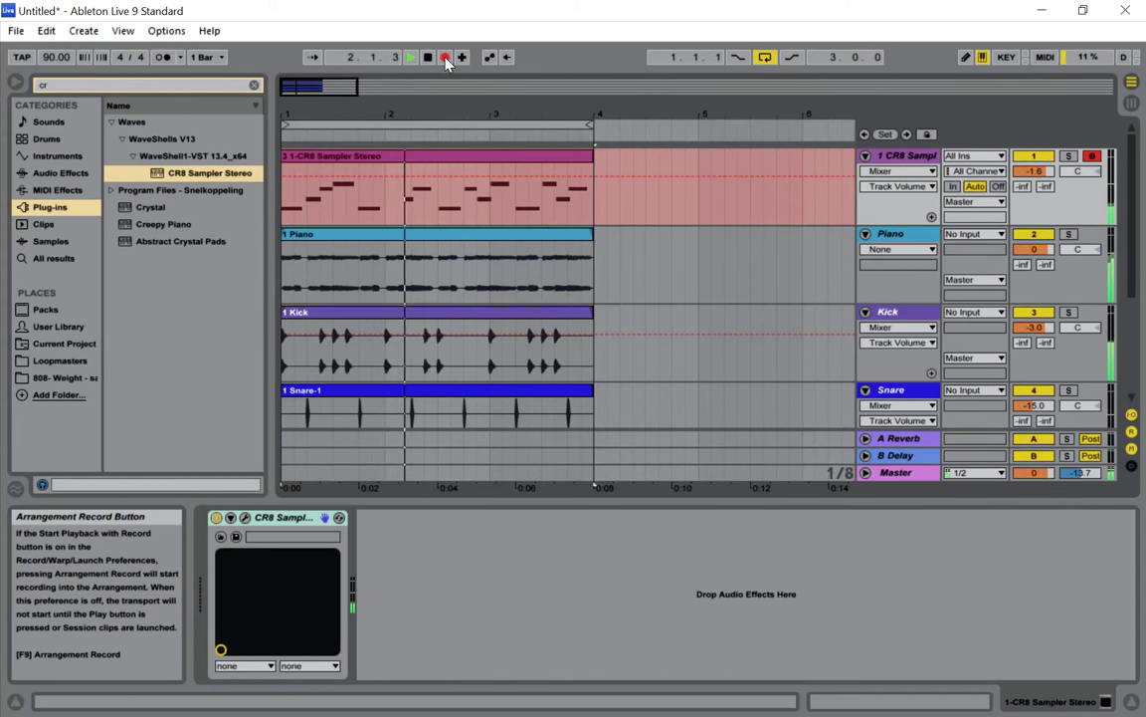
click(445, 58)
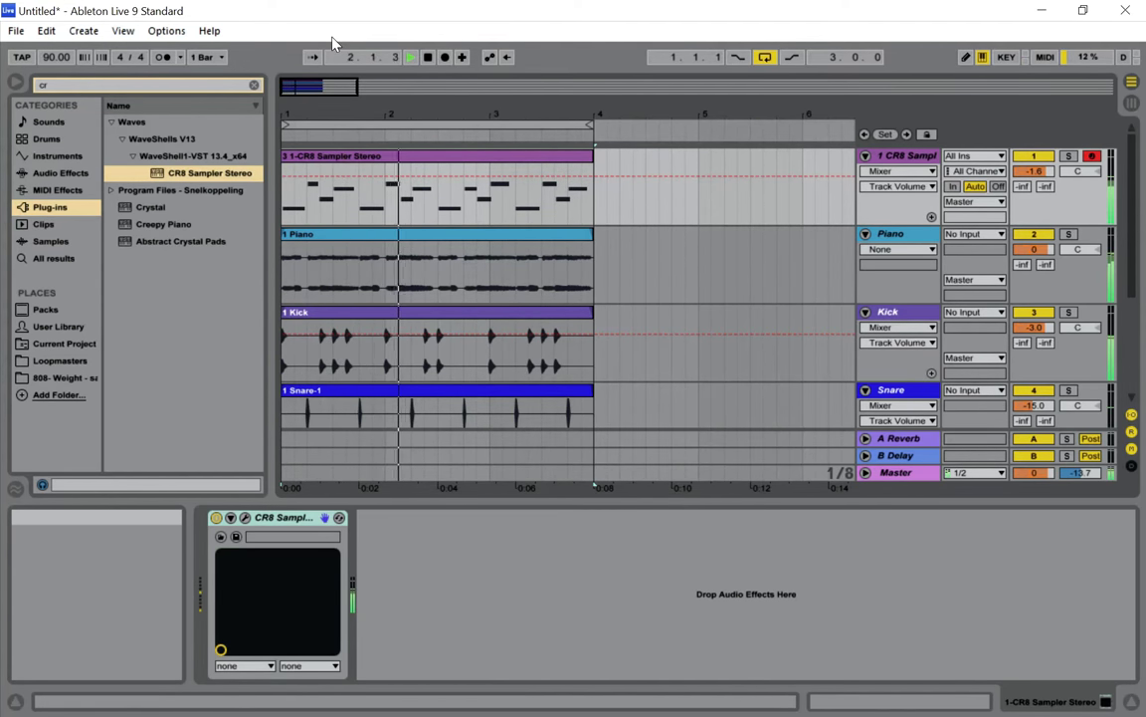
key(Tab)
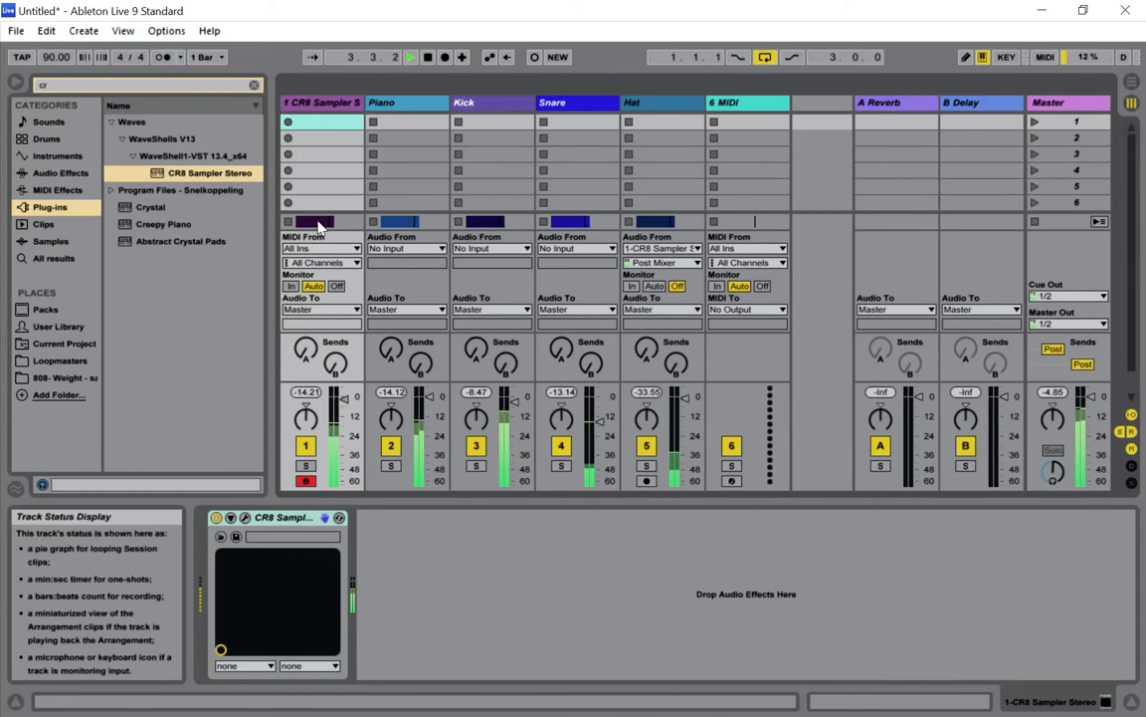
click(317, 222)
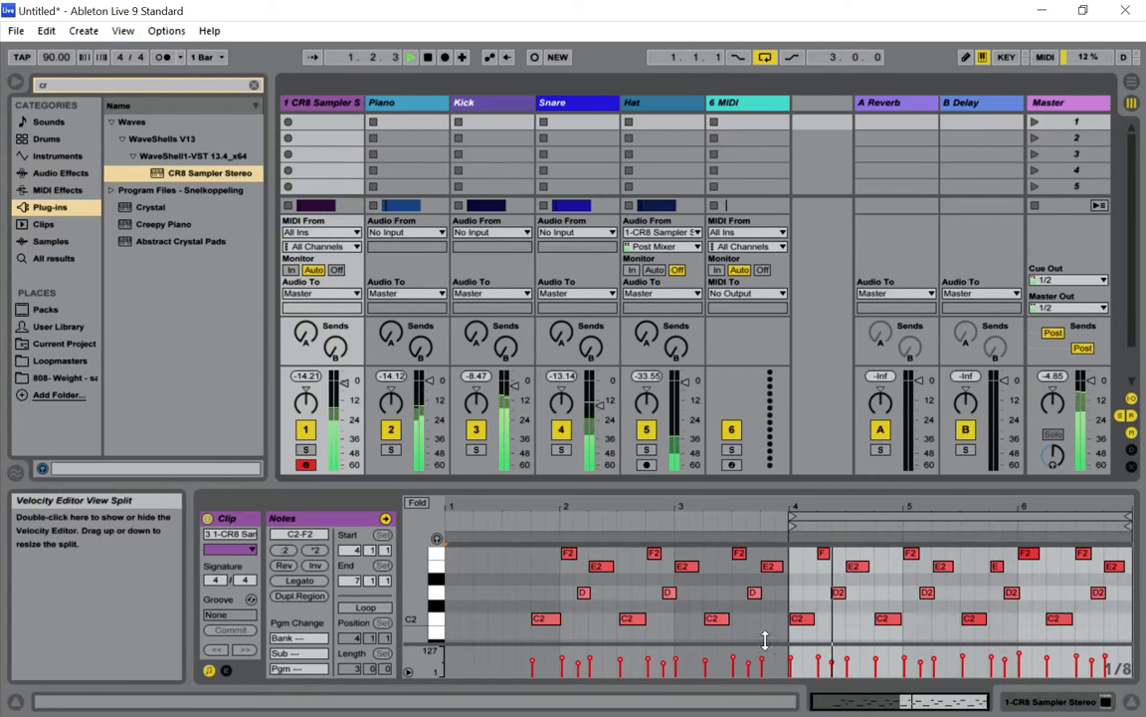
Delete the bass clip's notes before bar 4, then quantize all remaining notes in the clip
drag(772, 634, 532, 564)
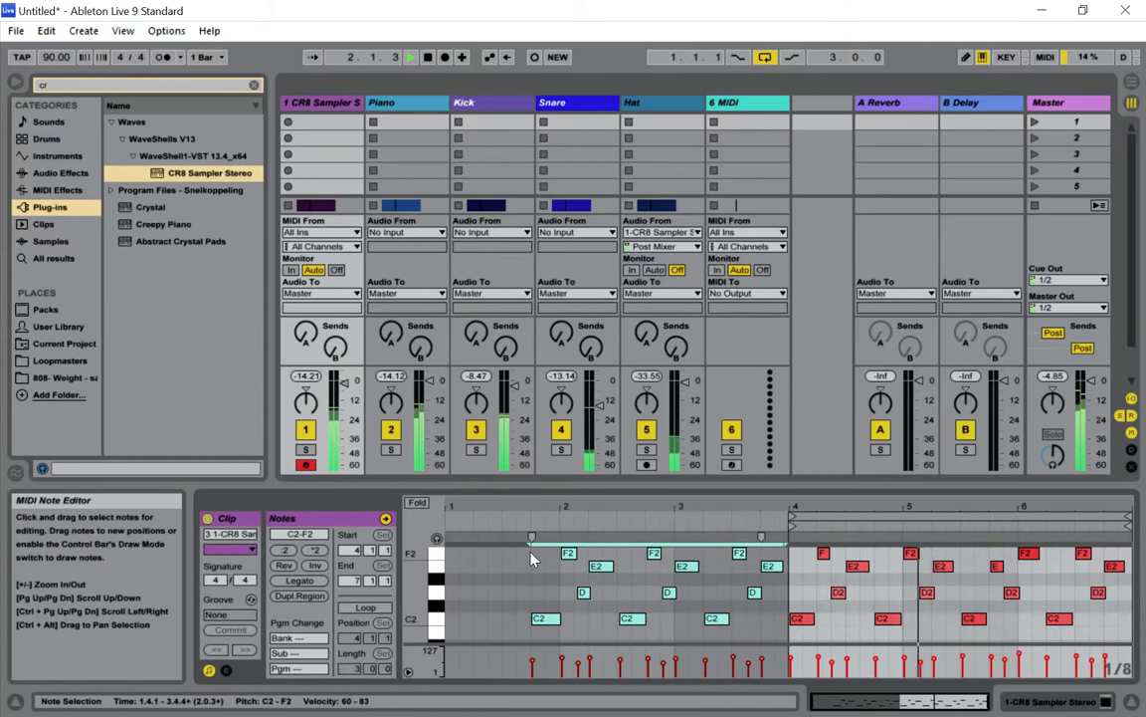
key(Delete)
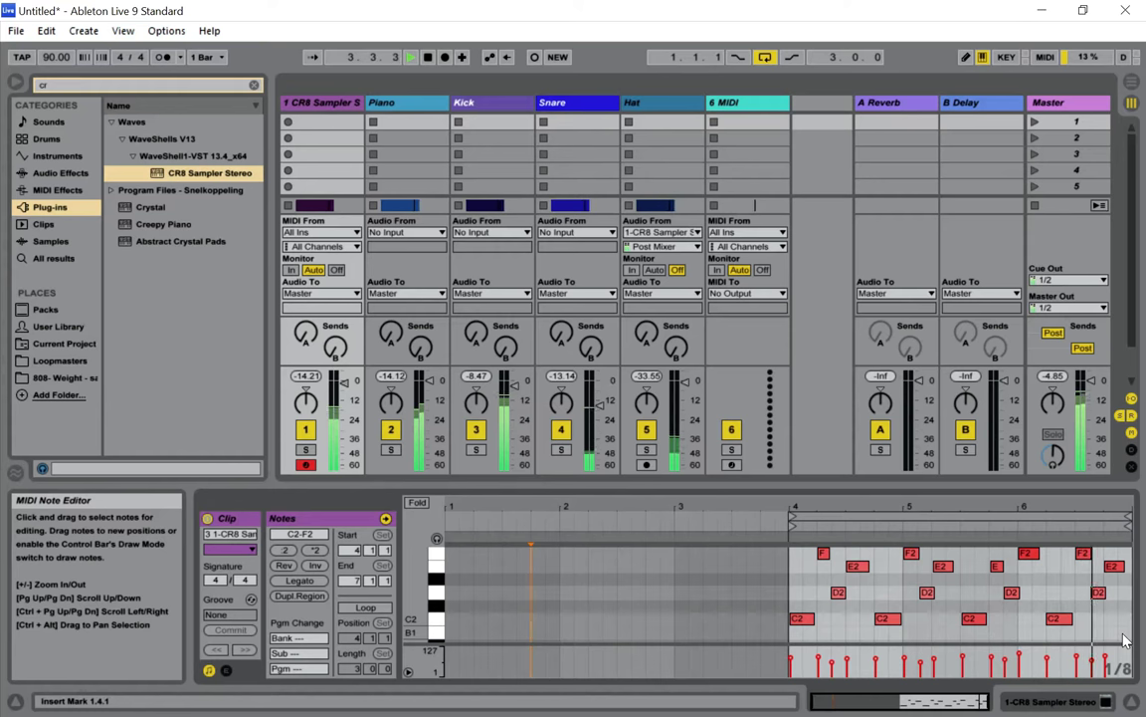
drag(1125, 640, 806, 582)
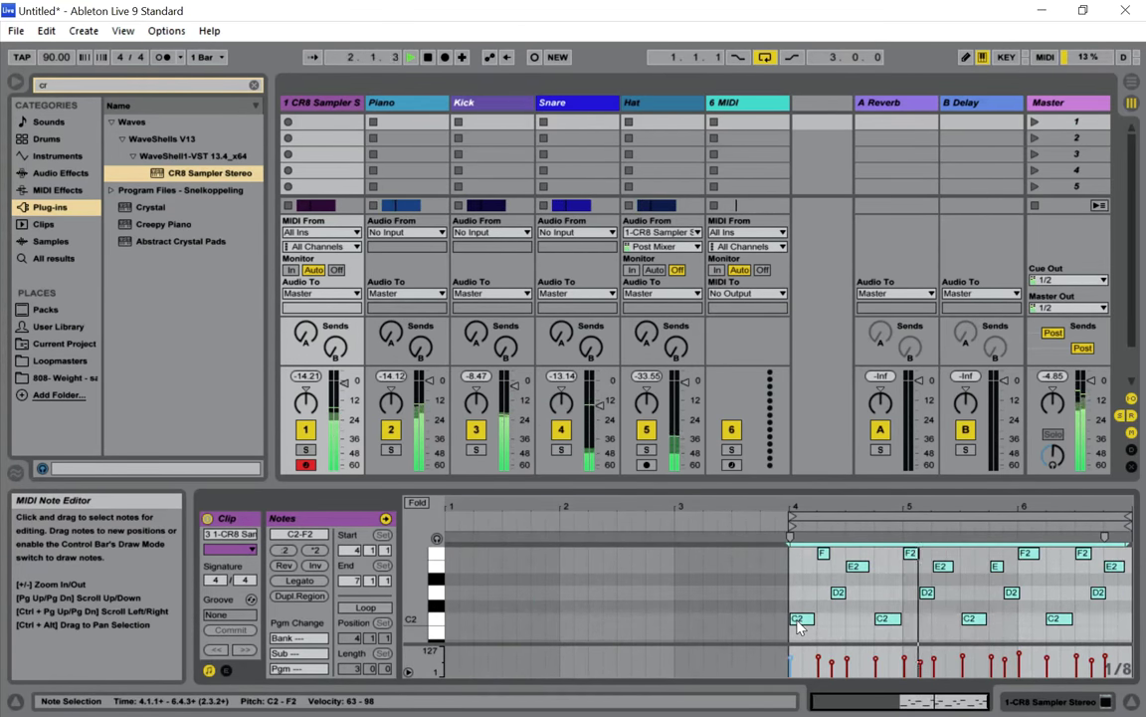
right_click(800, 618)
click(832, 494)
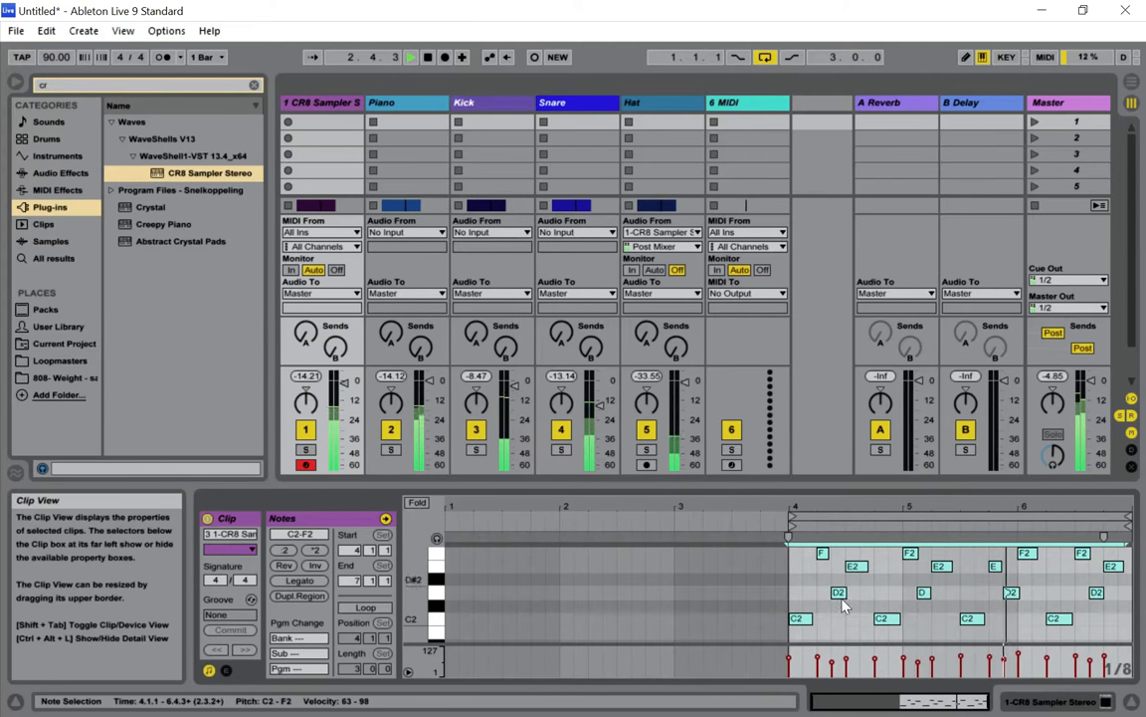
Extend the CR8 Sampler clip's end to bar 4 in the Arrangement view and return to the Session view
key(Tab)
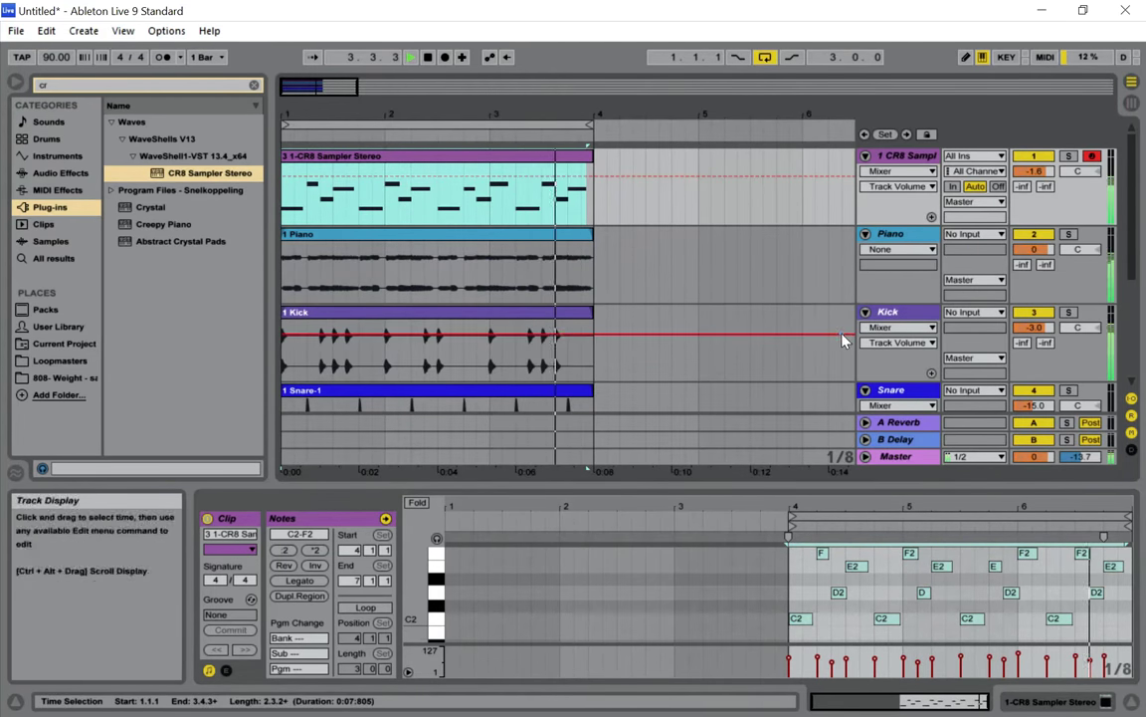
click(594, 159)
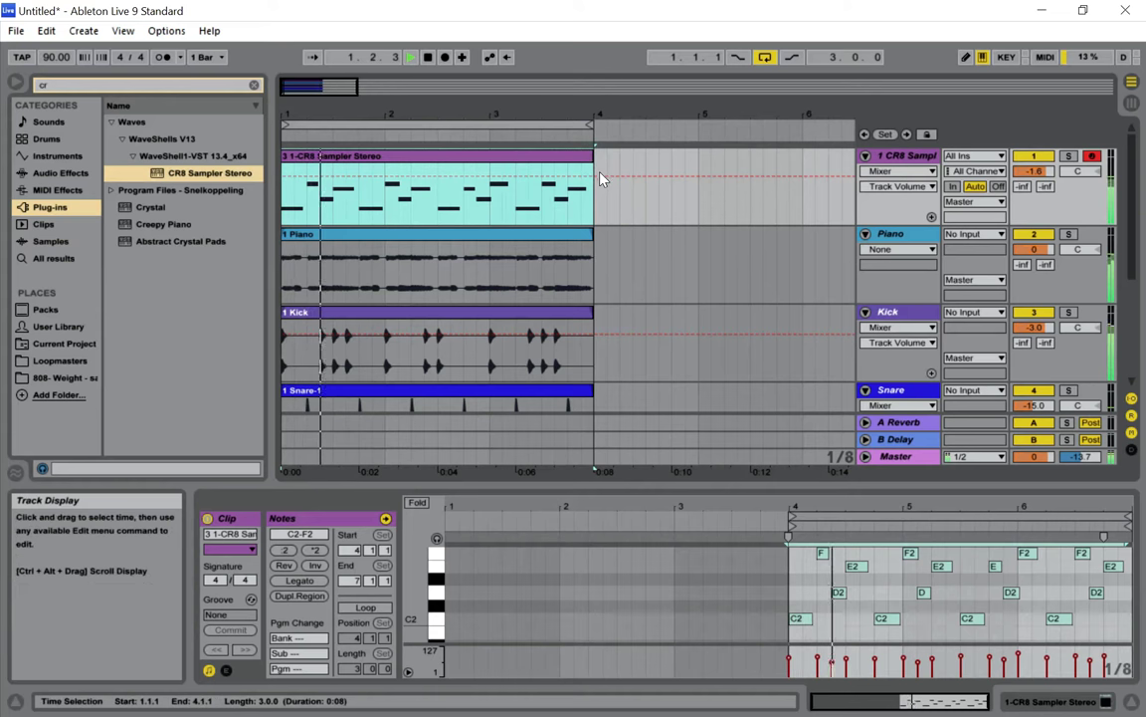
key(Tab)
Open the CR8 Sampler window from its track and try a lower filter cutoff before restoring it to maximum
click(338, 103)
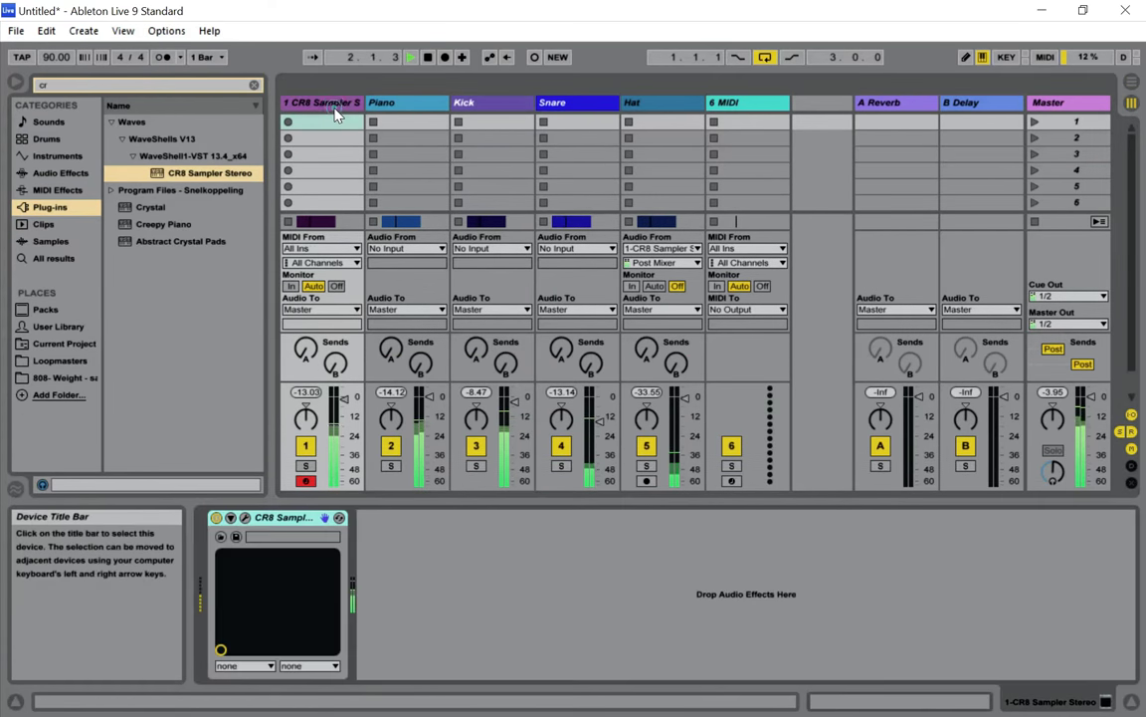
click(244, 518)
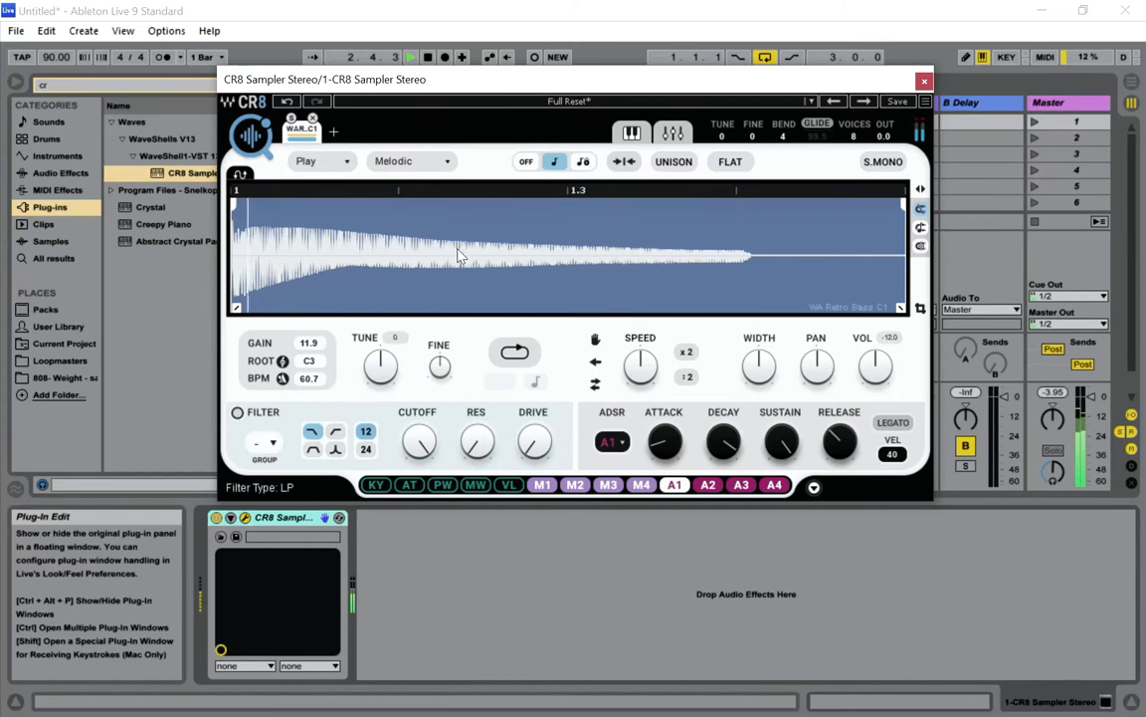
drag(468, 88, 491, 64)
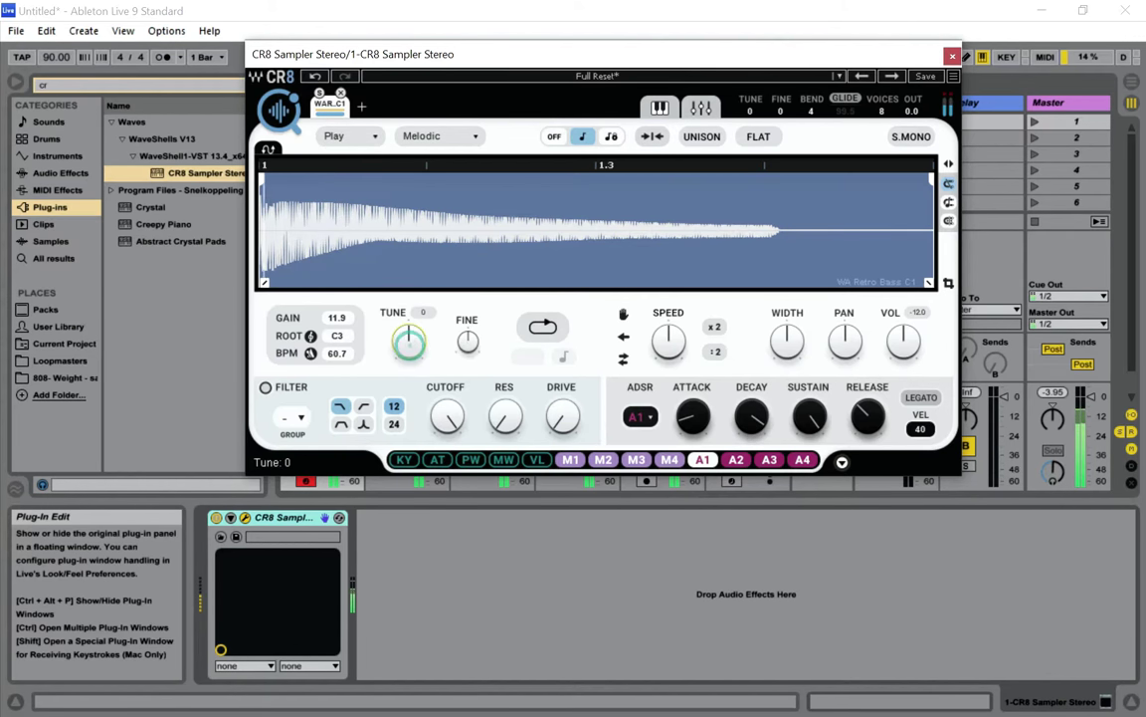
drag(450, 422, 450, 454)
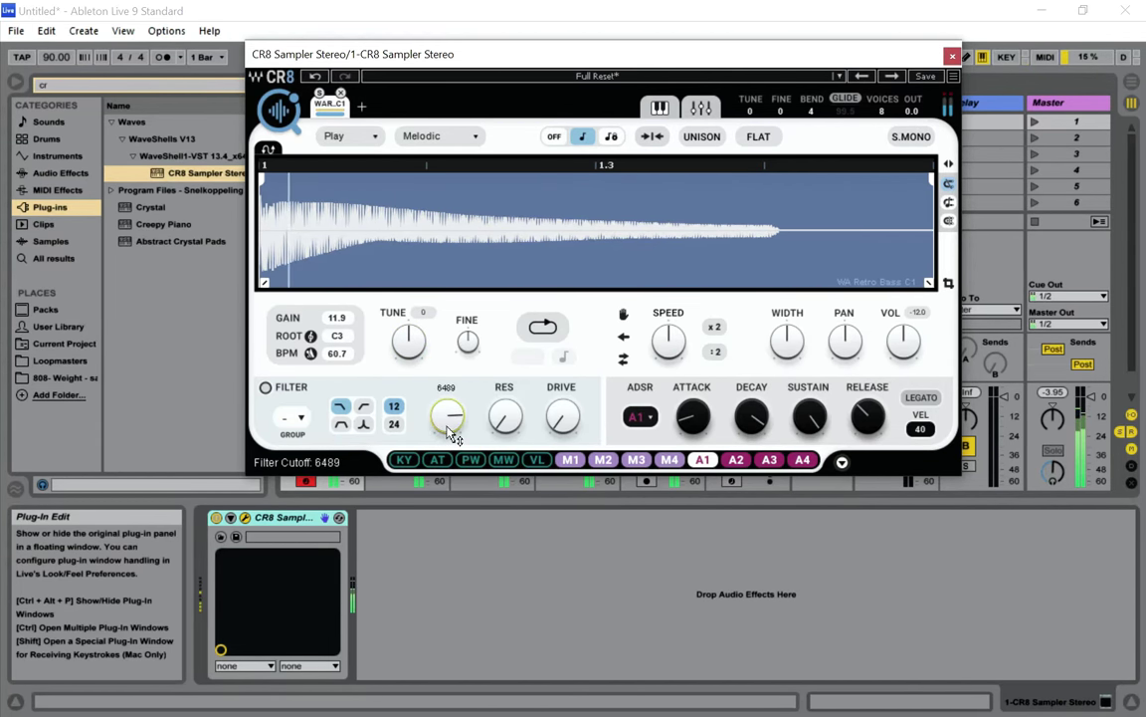
drag(448, 417, 448, 393)
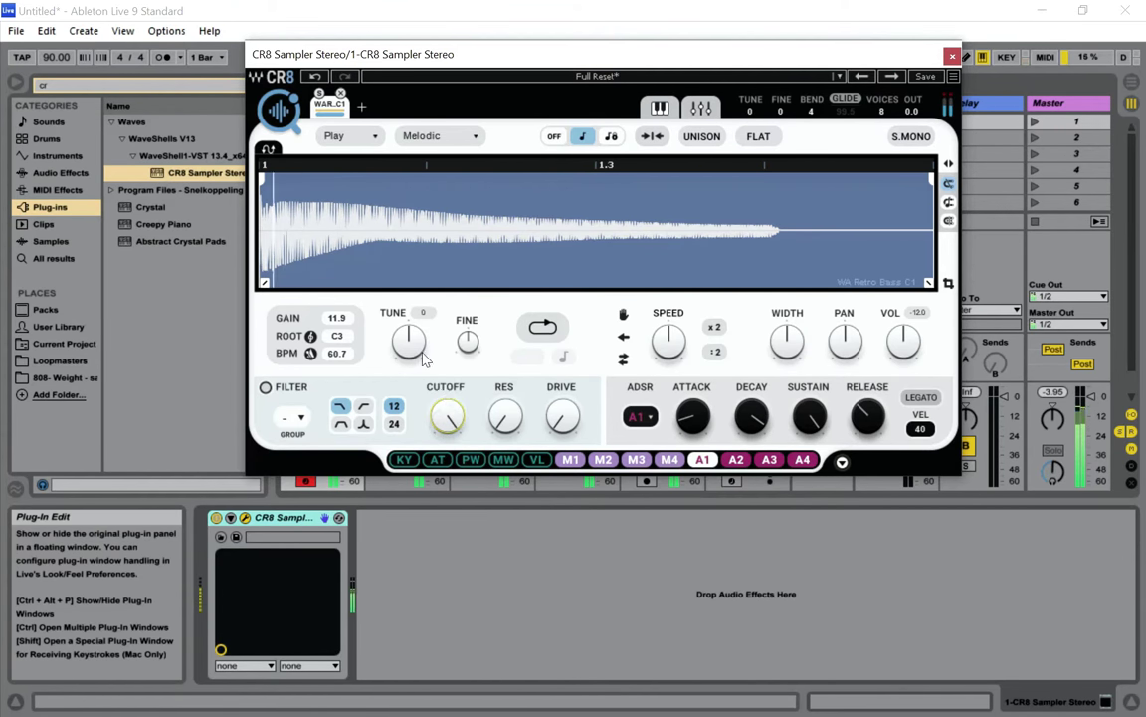
Try different tunings on the bass sample, returning Tune to 0 and setting Fine to -25
drag(408, 341, 408, 348)
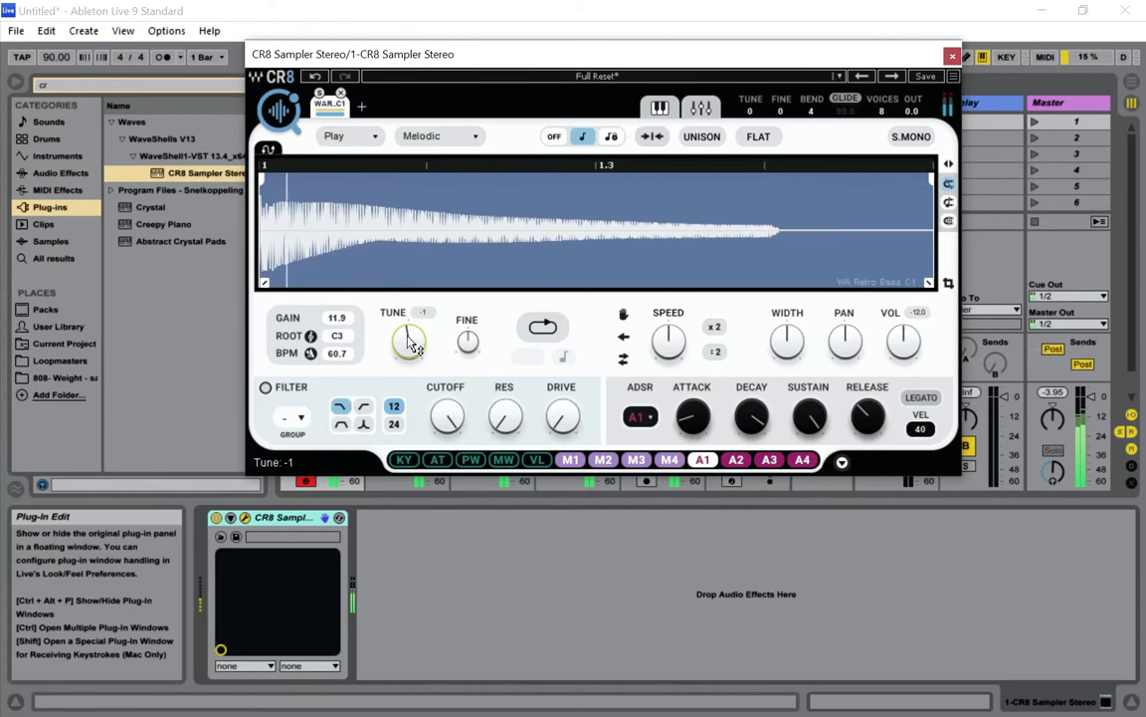
drag(408, 336, 407, 336)
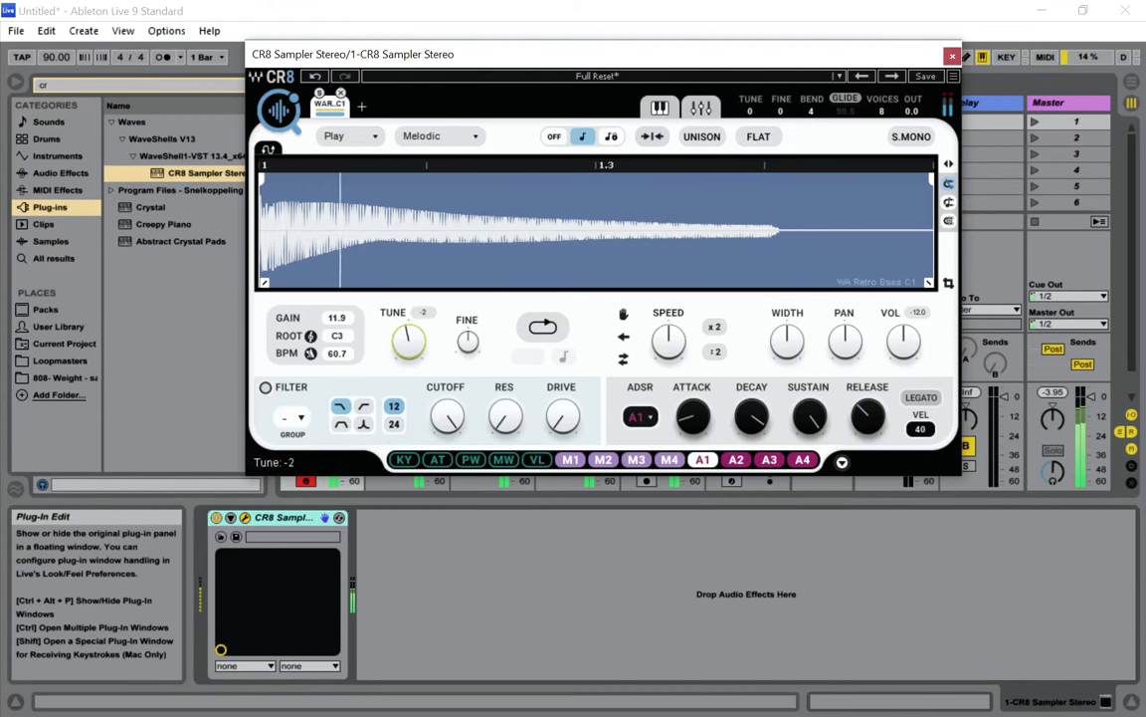
drag(408, 340, 408, 342)
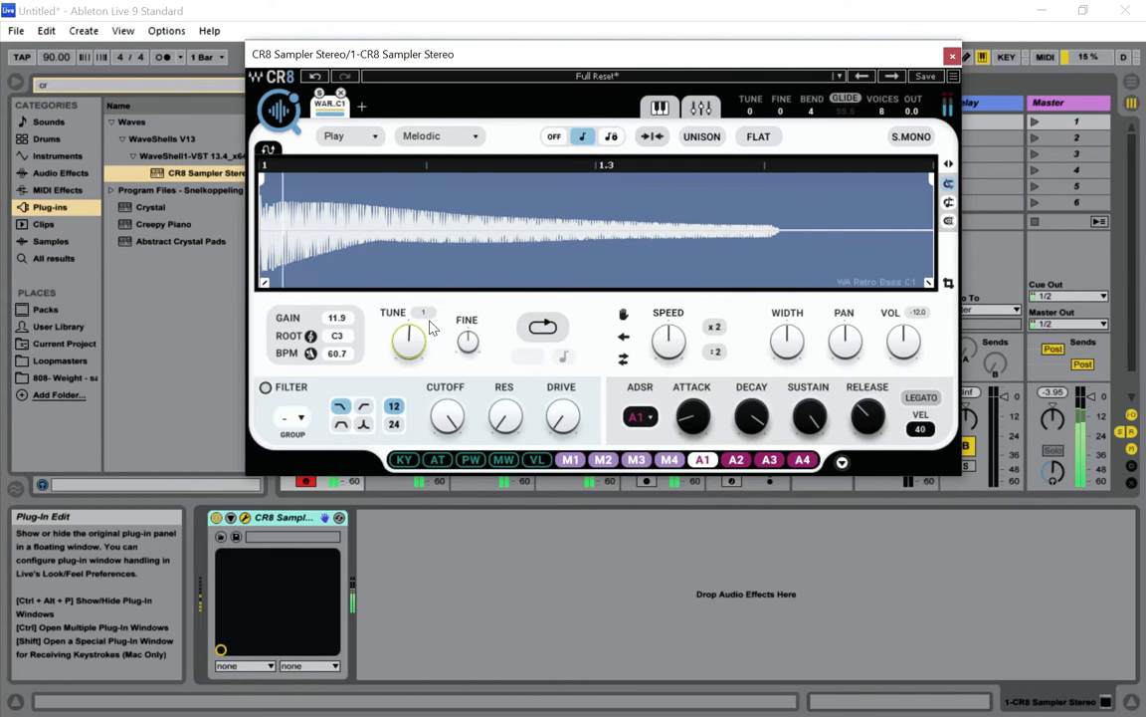
drag(409, 340, 410, 348)
mouse_move(470, 342)
mouse_down()
mouse_move(470, 373)
mouse_move(470, 336)
mouse_up()
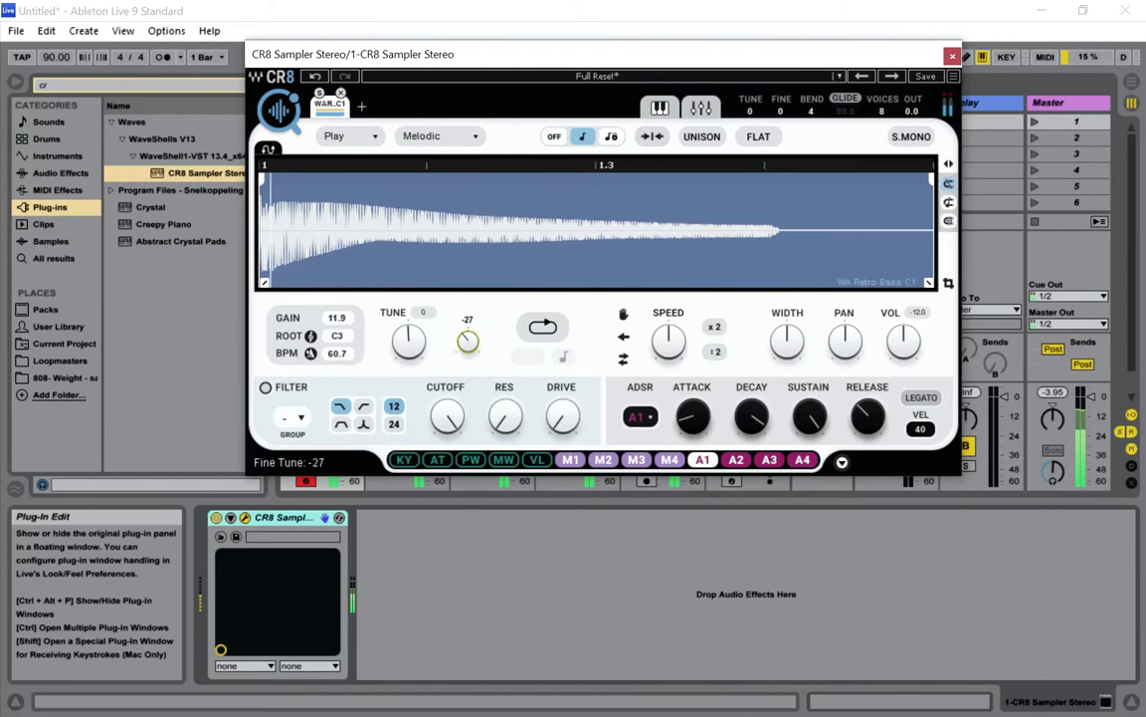
drag(469, 344, 469, 339)
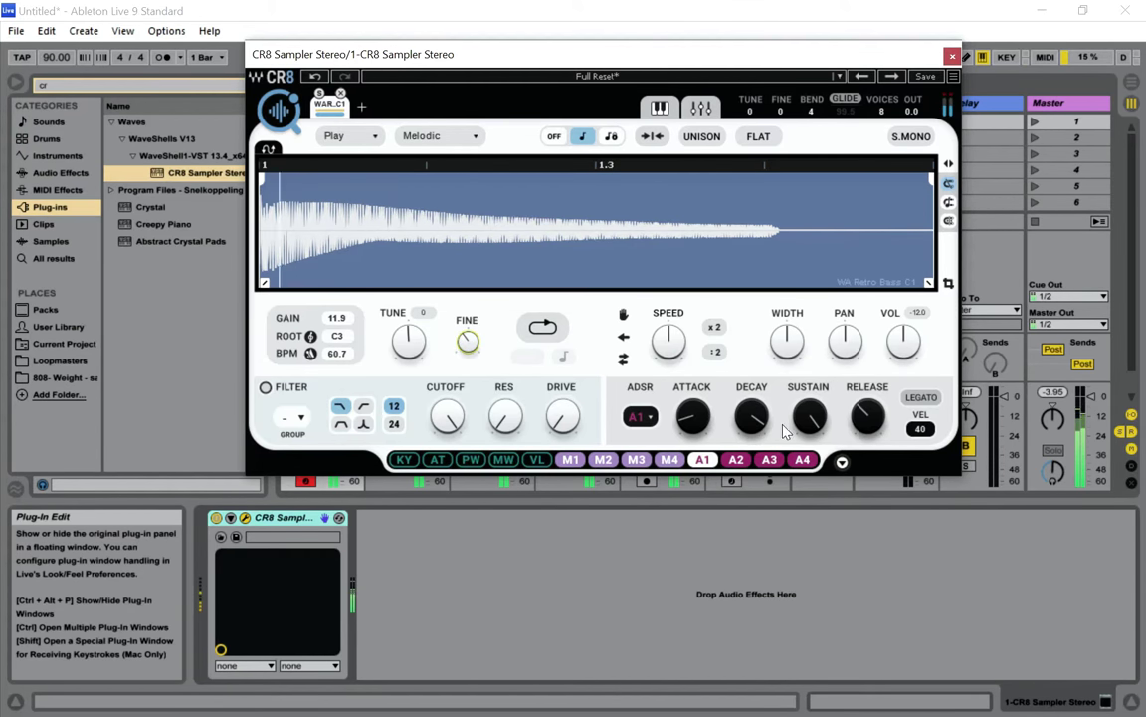
Reduce the bass sample's envelope decay and set its BPM to 90
drag(762, 425, 752, 402)
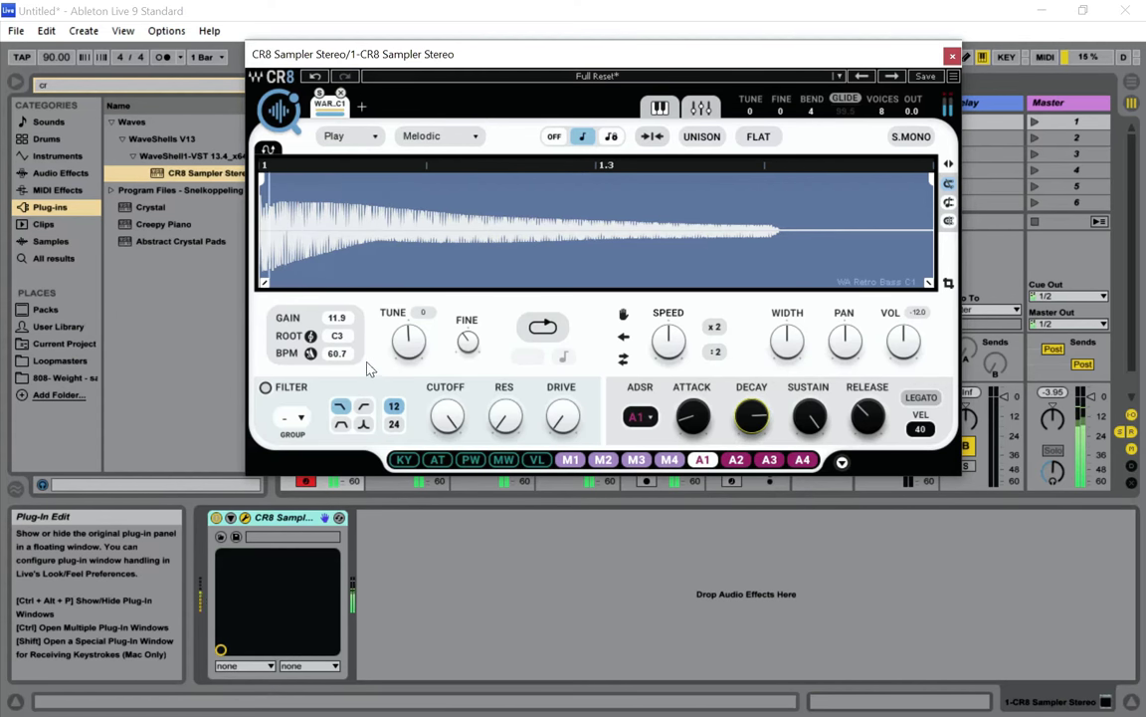
double_click(336, 356)
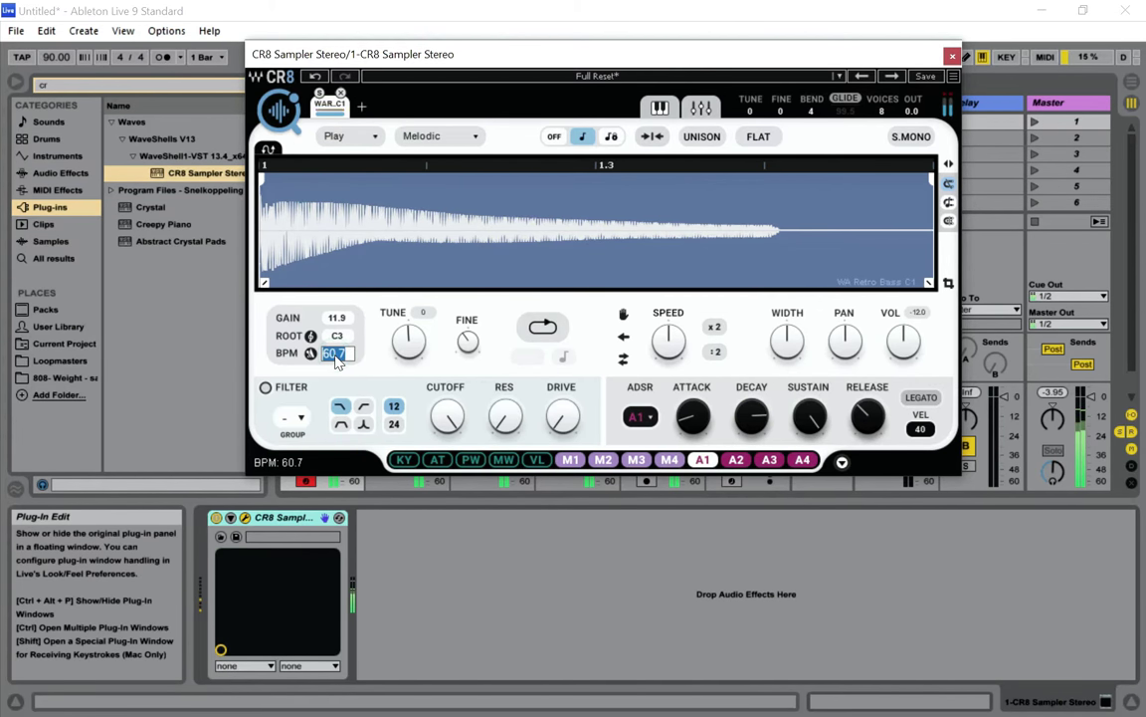
text(90)
key(Return)
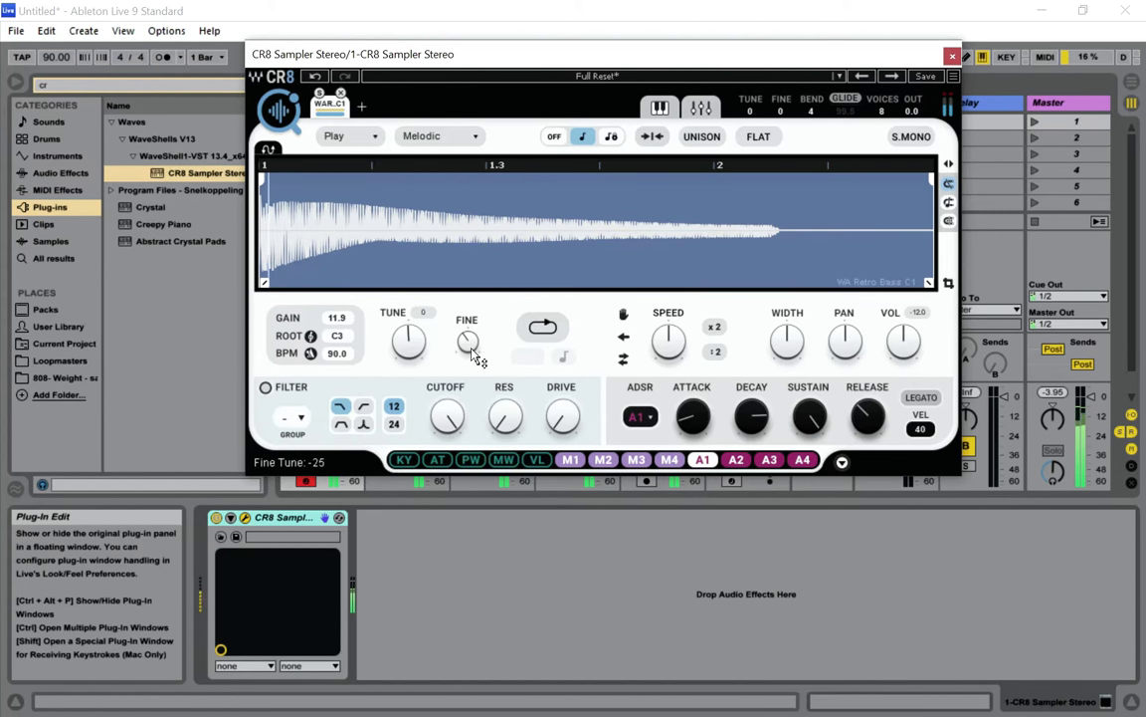
Set the bass sample's Fine tune to -29 and try Tune at -1 before restoring it to 0
mouse_move(475, 358)
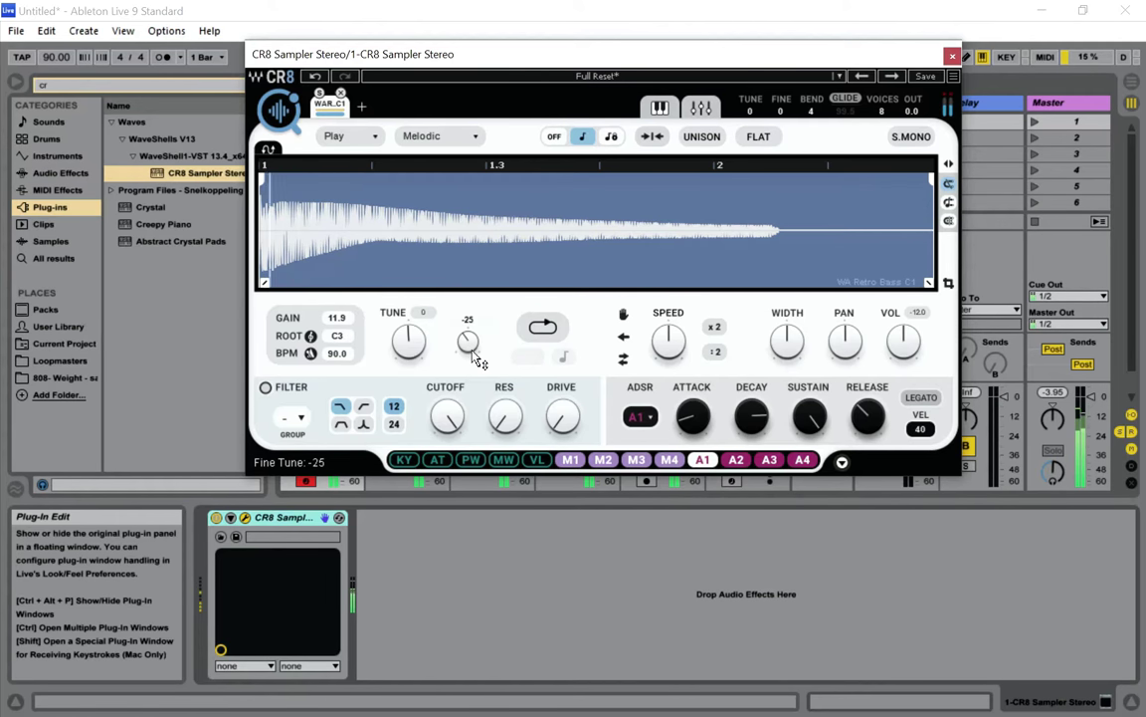
drag(467, 341, 474, 375)
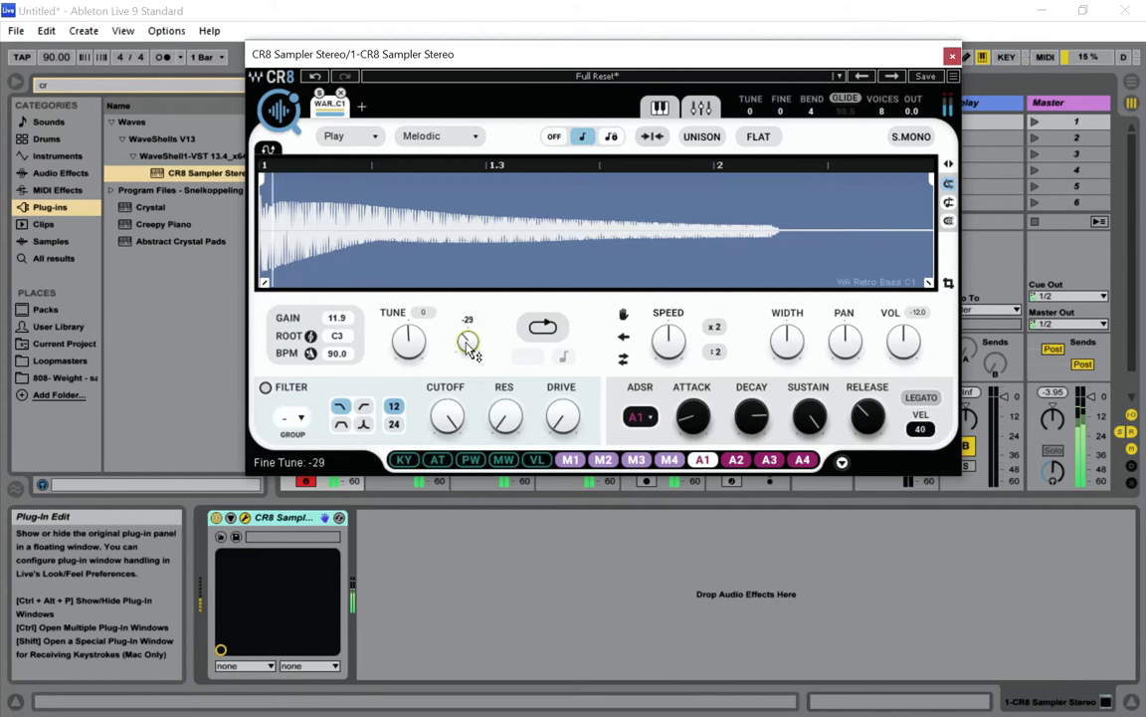
drag(408, 340, 408, 346)
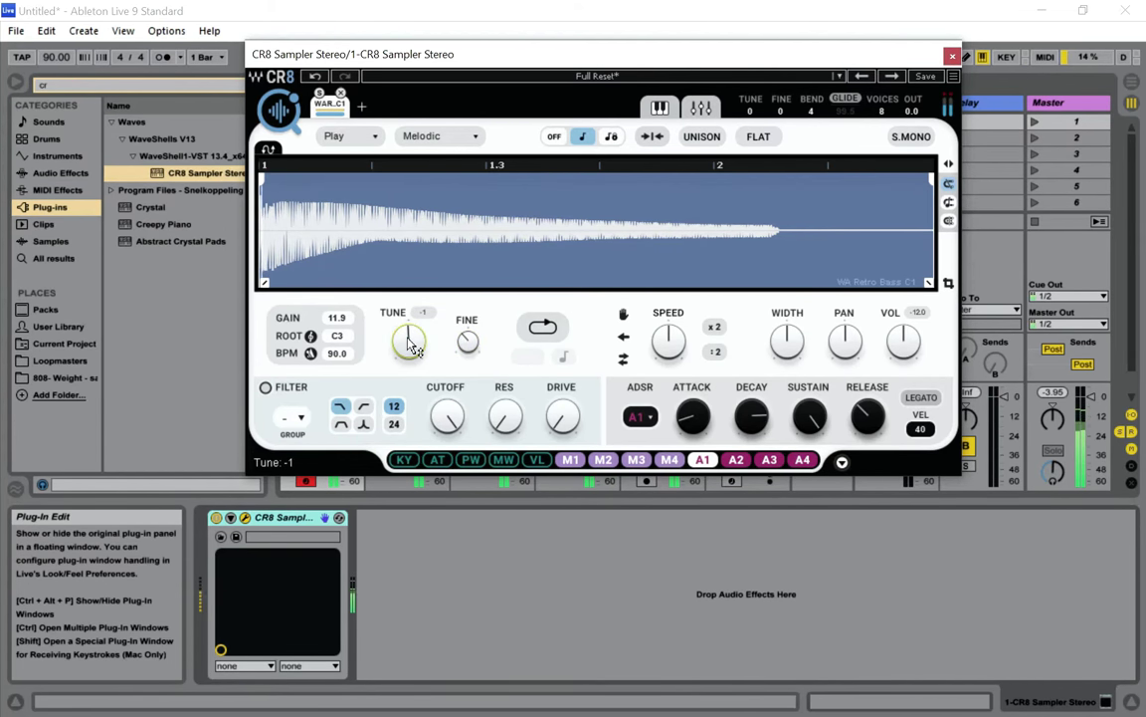
drag(408, 345, 408, 340)
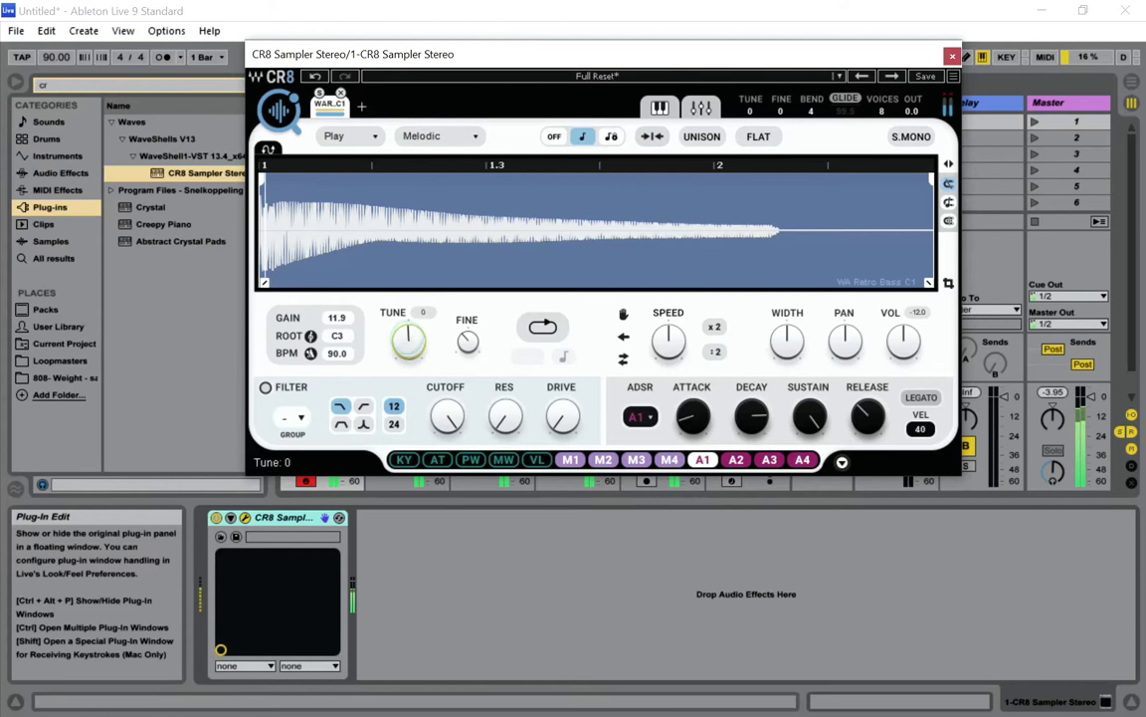
Set the bass sample's filter resonance to 19, raise its drive and close the CR8 Sampler window
drag(448, 416, 504, 410)
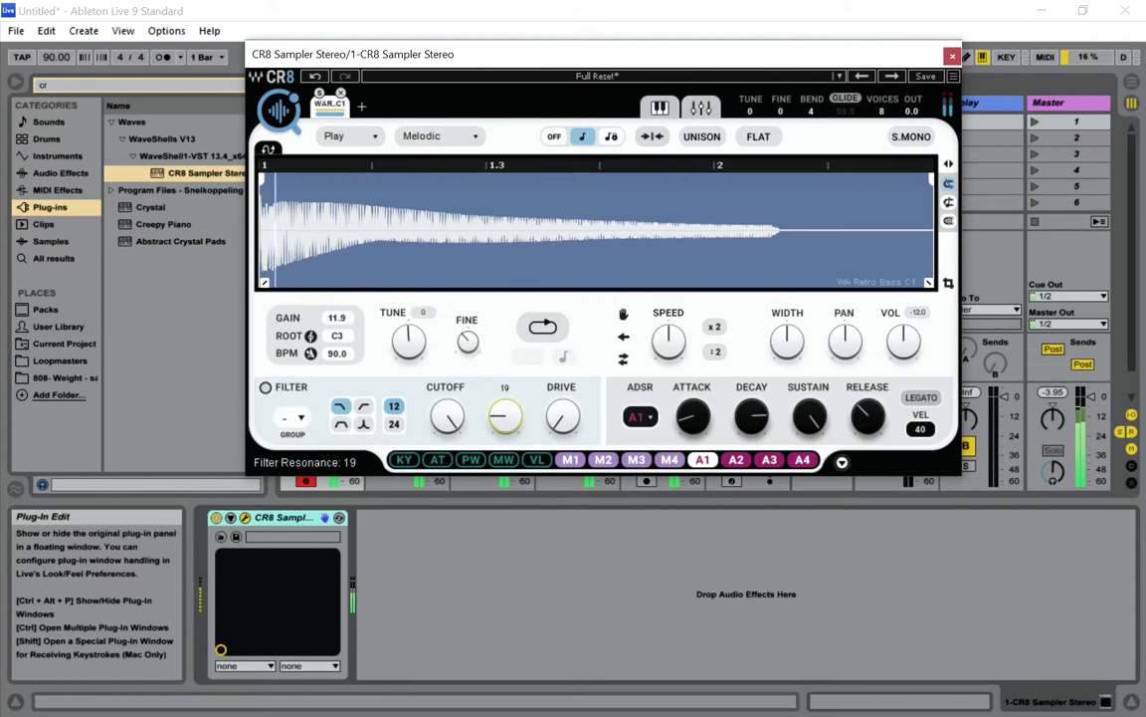
drag(562, 418, 572, 410)
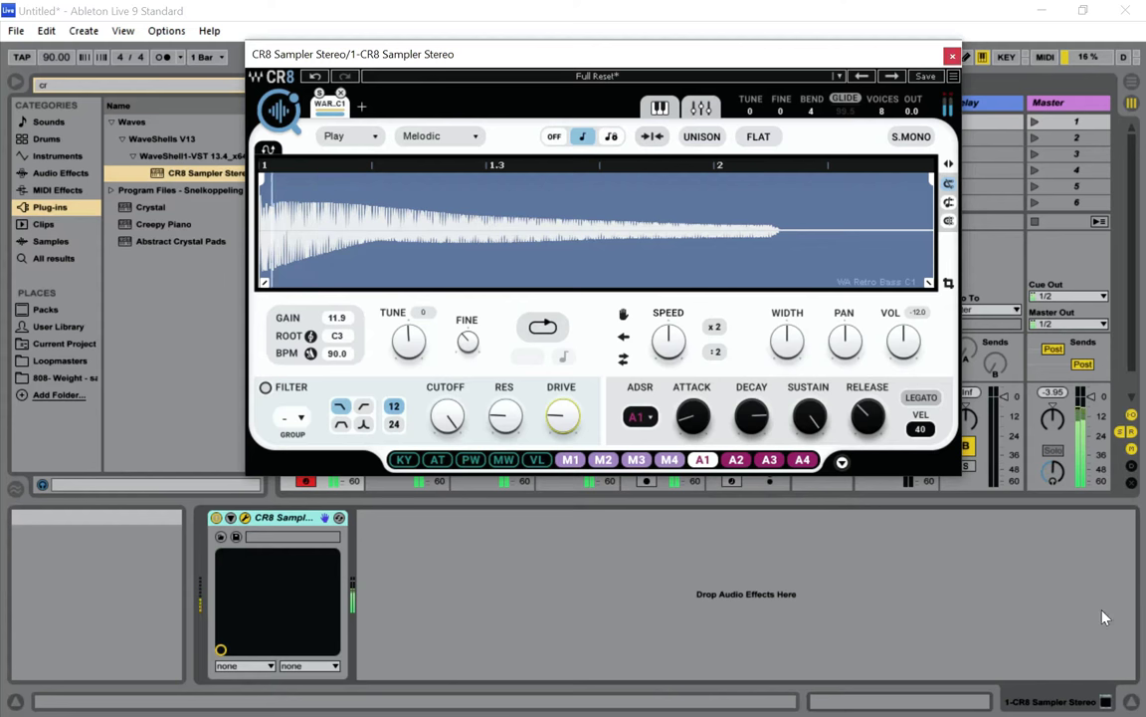
click(954, 57)
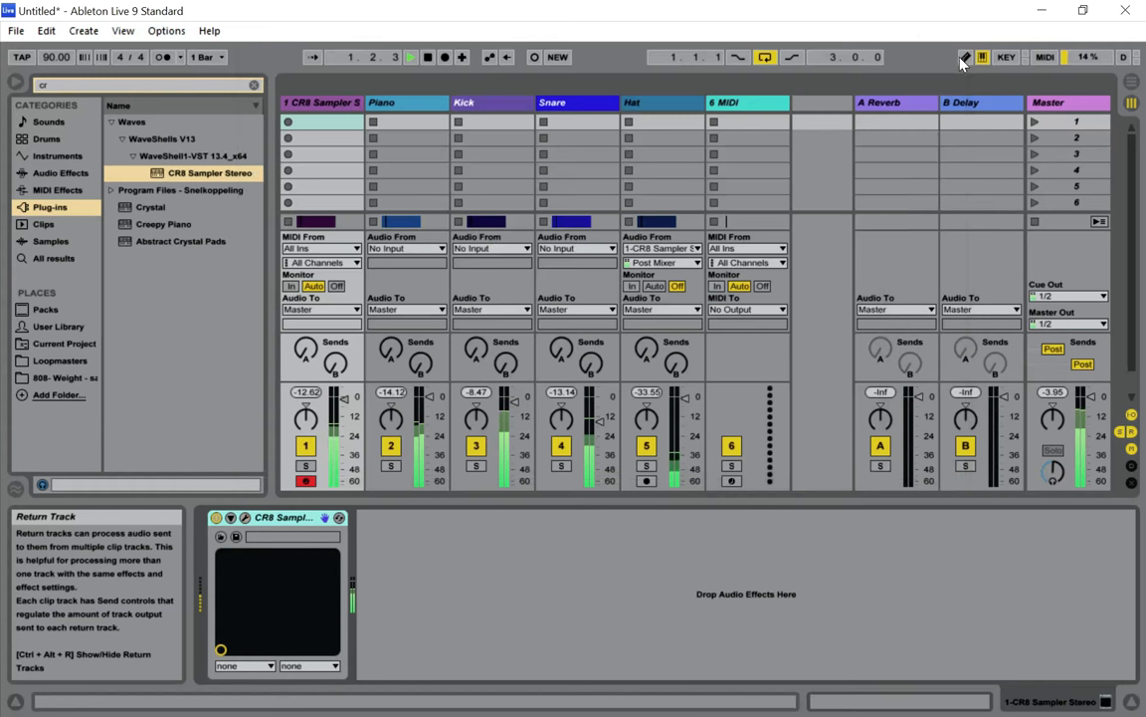
key(Tab)
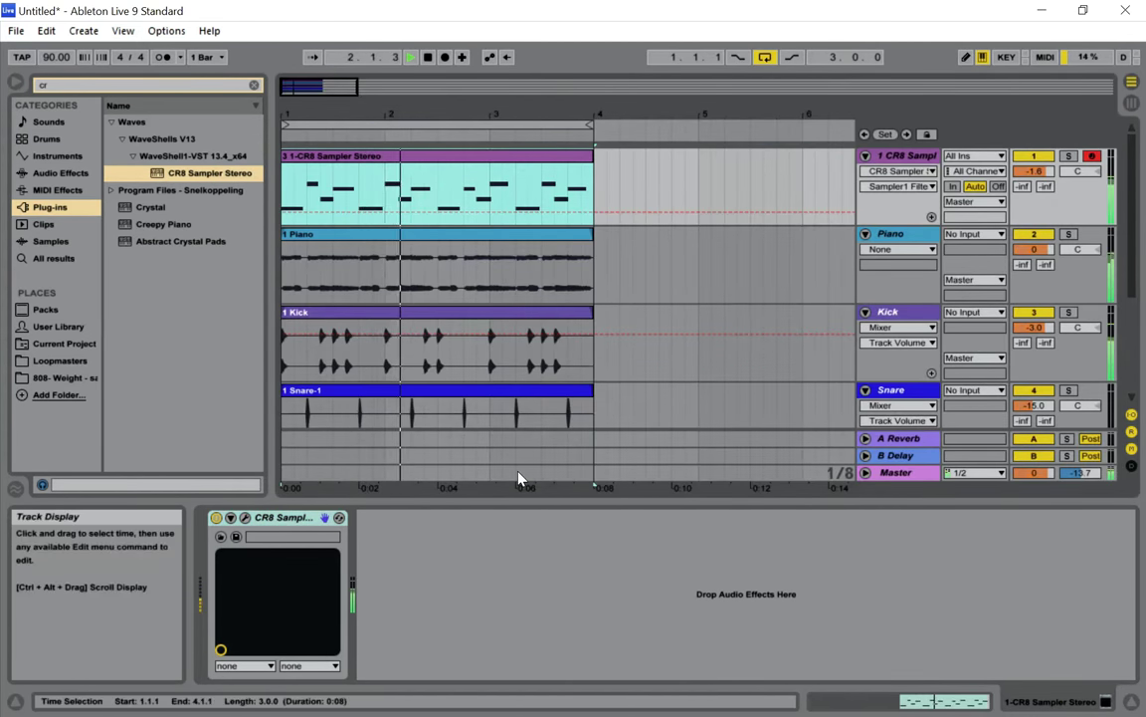
key(Tab)
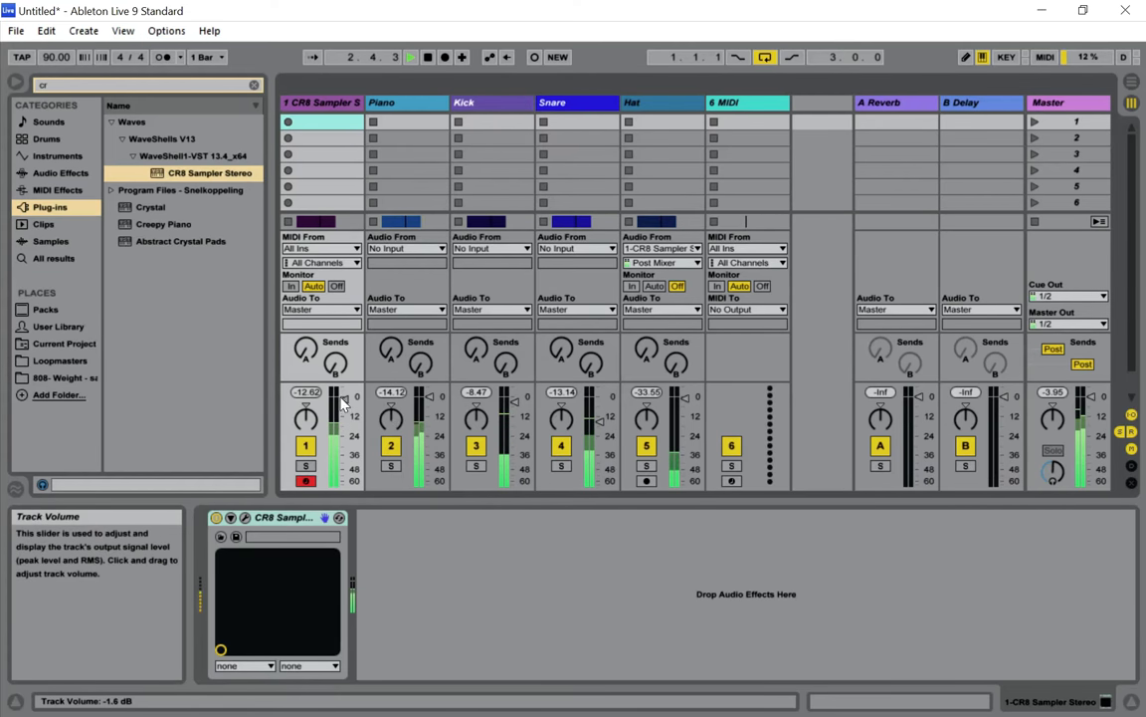
Insert a new audio track after the Hat track and rename it Bass
click(654, 110)
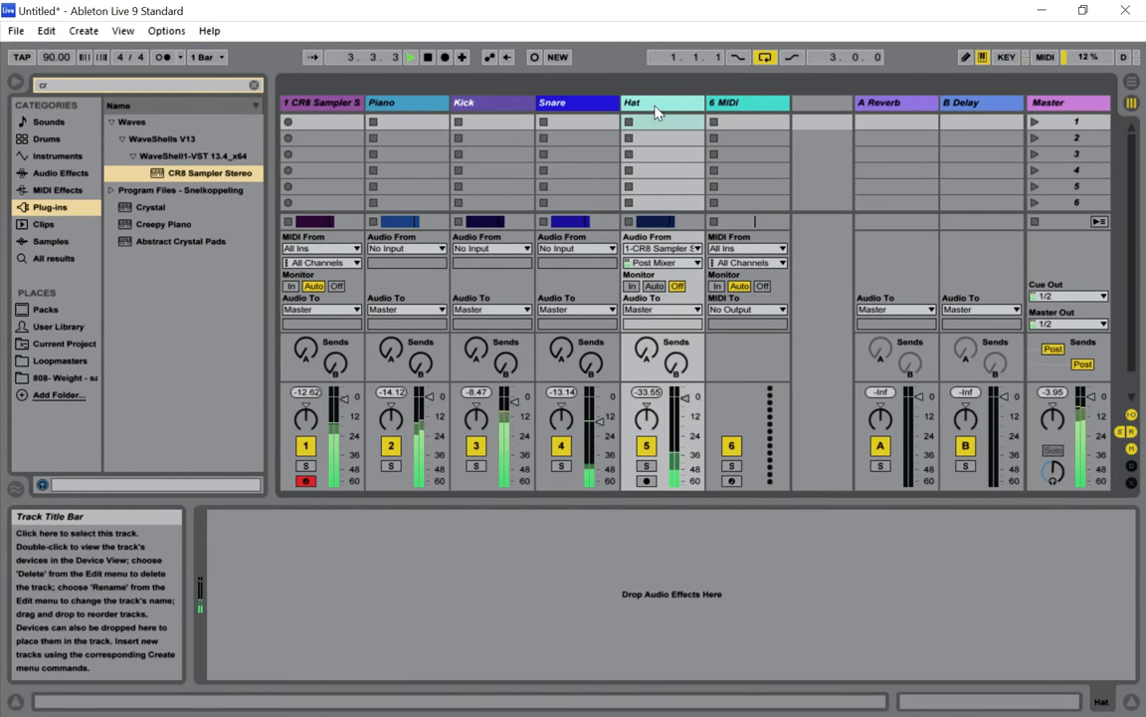
key(ctrl+t)
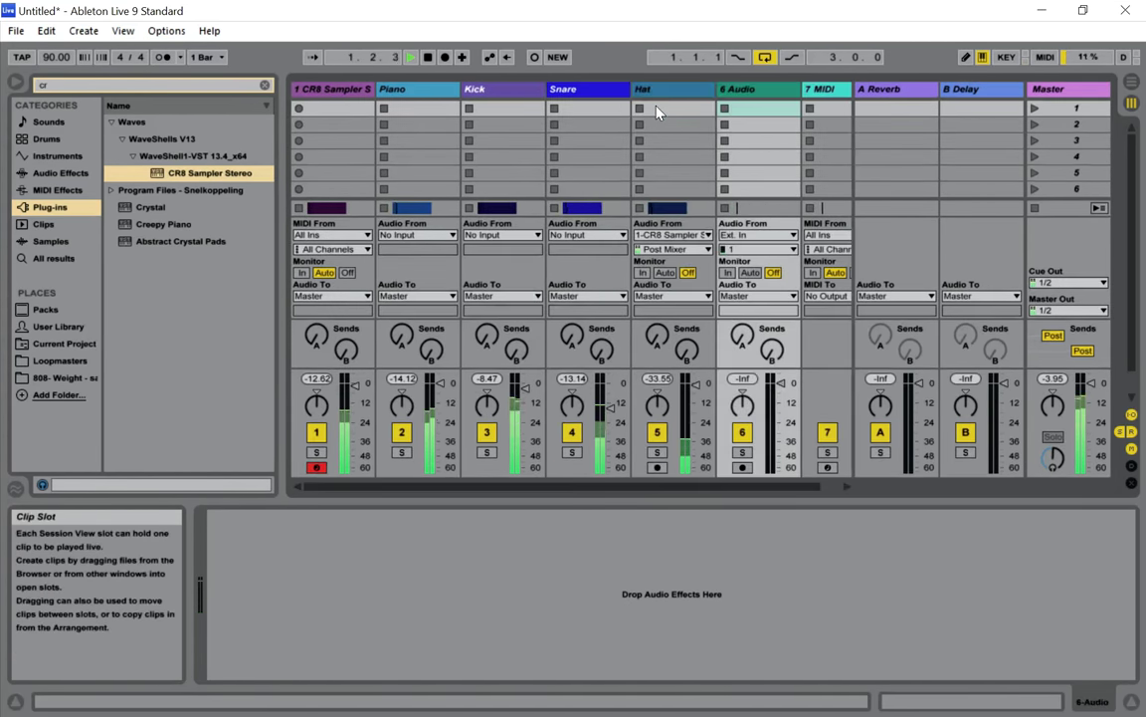
right_click(774, 94)
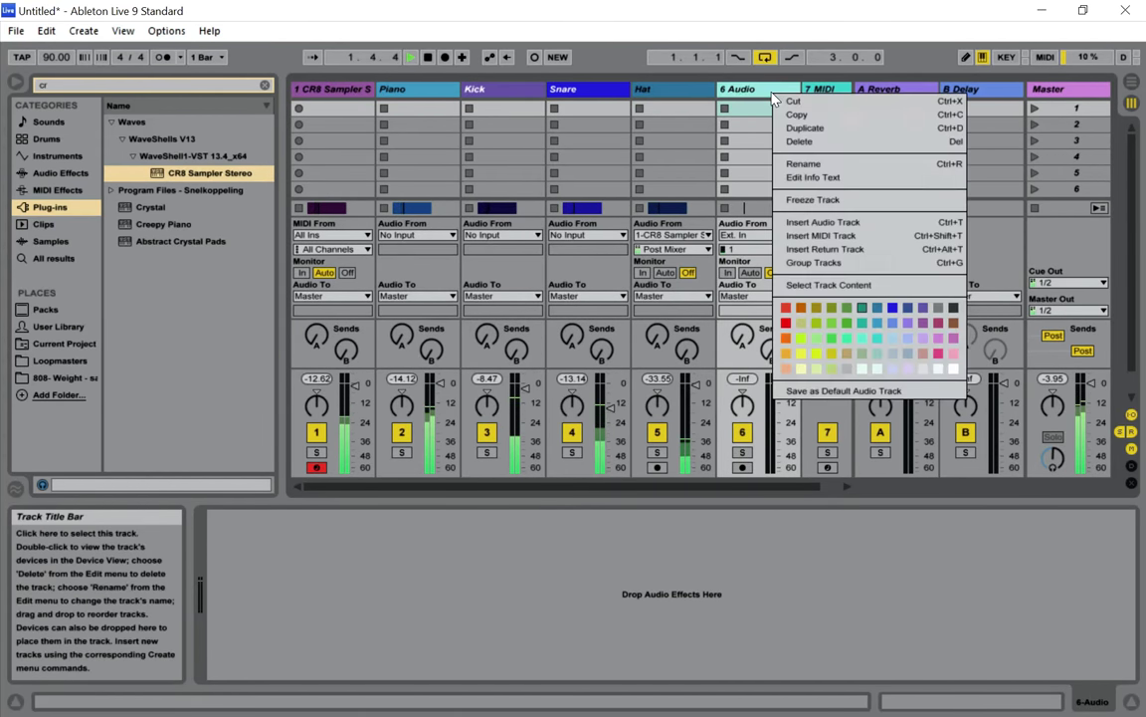
click(802, 164)
text(Bass)
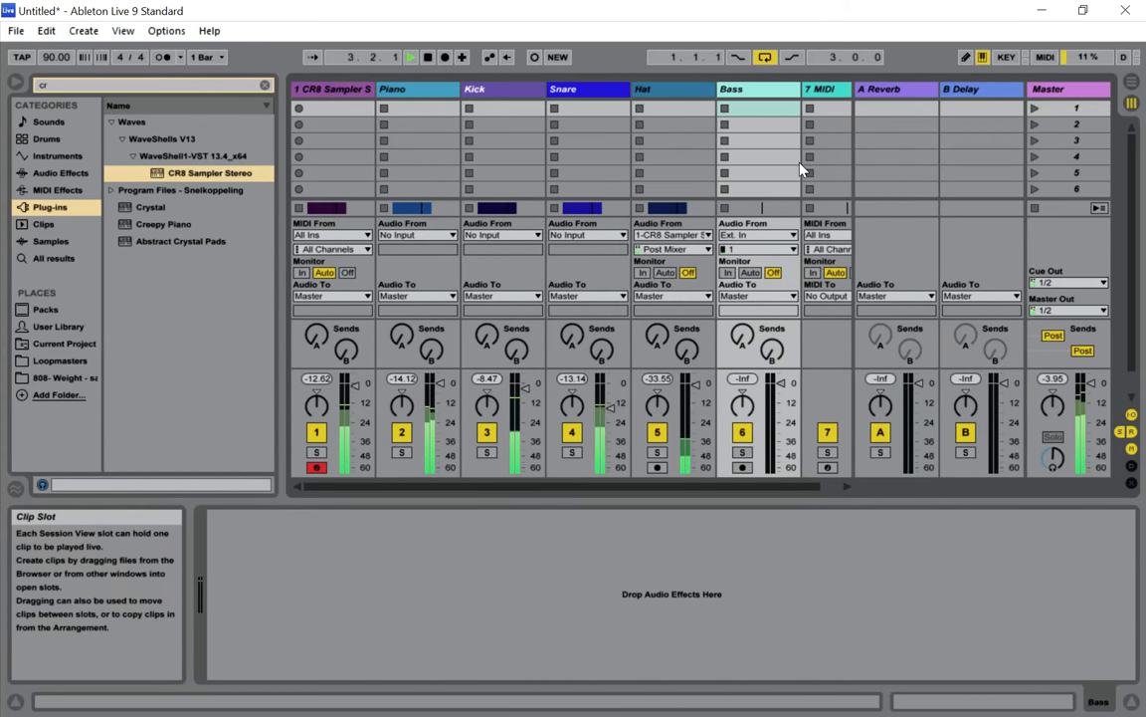
key(Return)
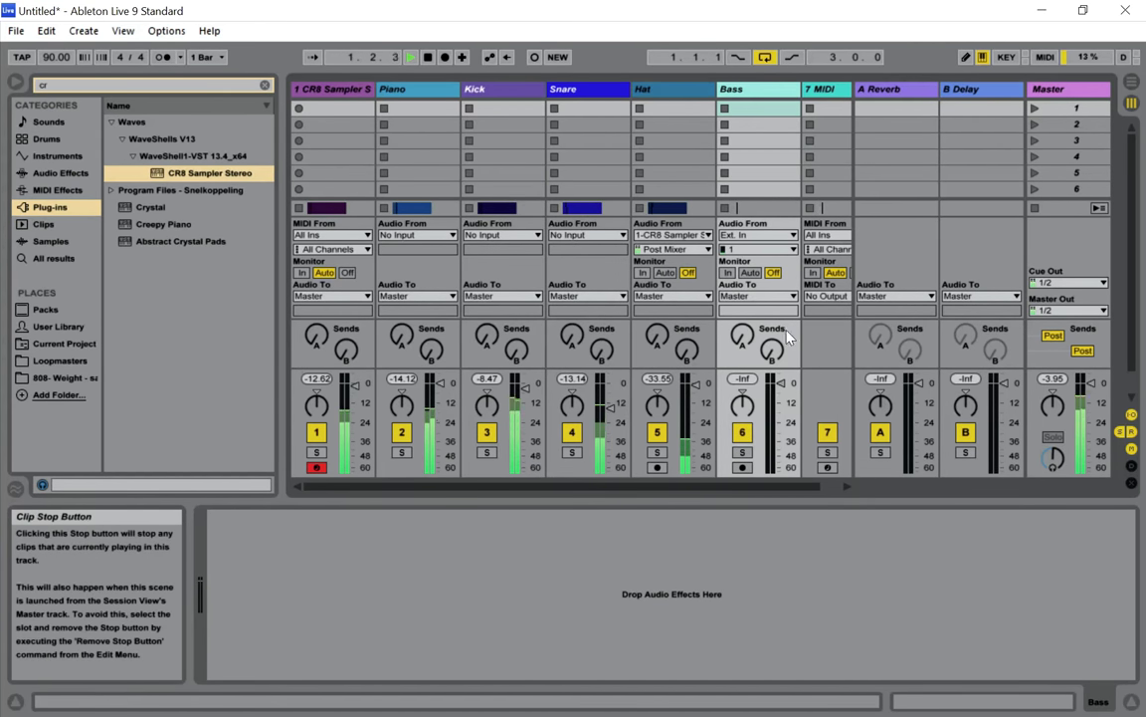
Set the Bass track's audio input to 1-CR8 Sampler Stereo
click(783, 237)
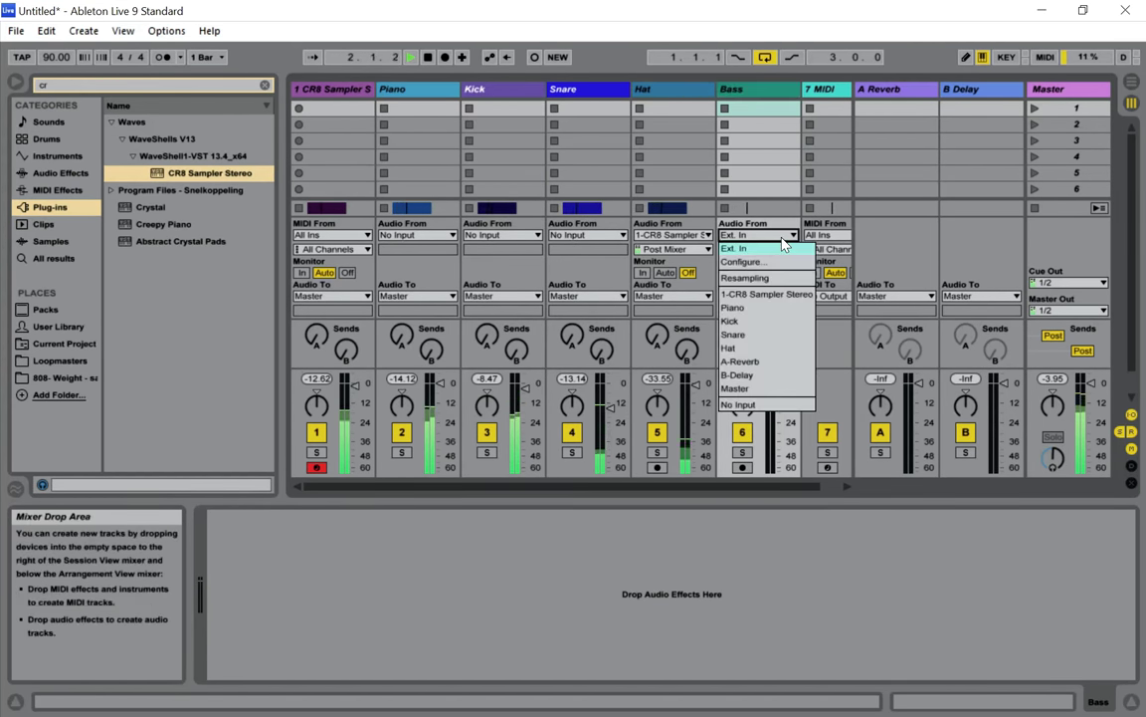
click(777, 297)
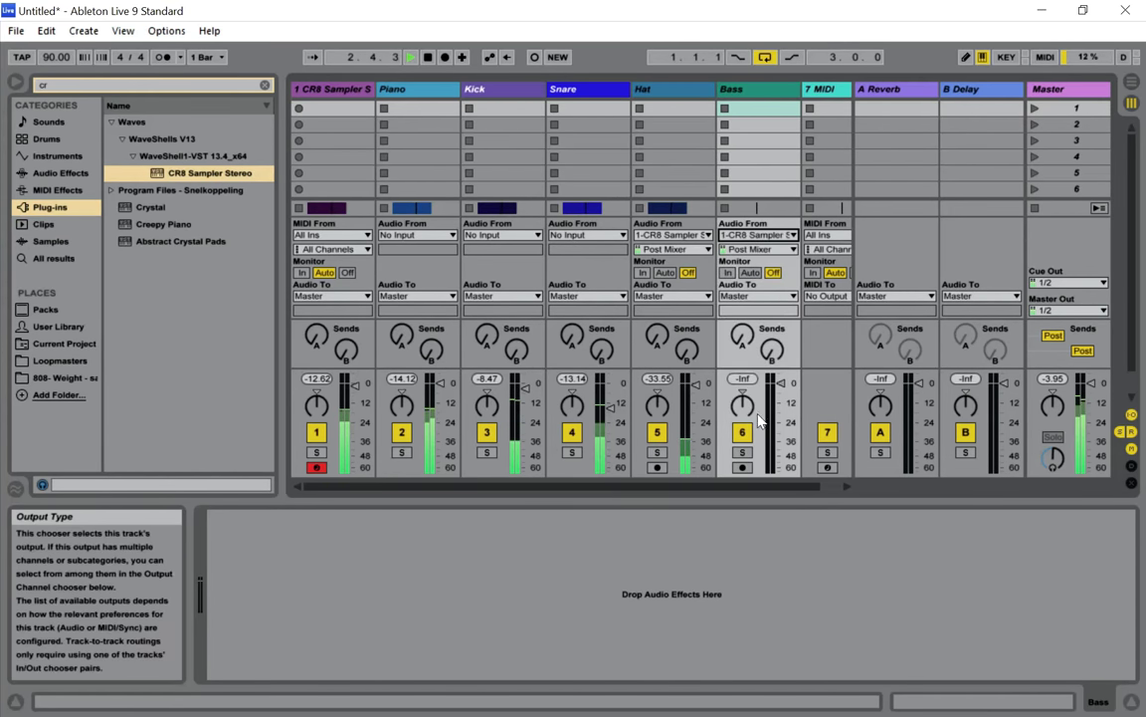
Arm the Bass track, record the CR8 Sampler bass over the three-bar arrangement loop, and play the take back
click(743, 467)
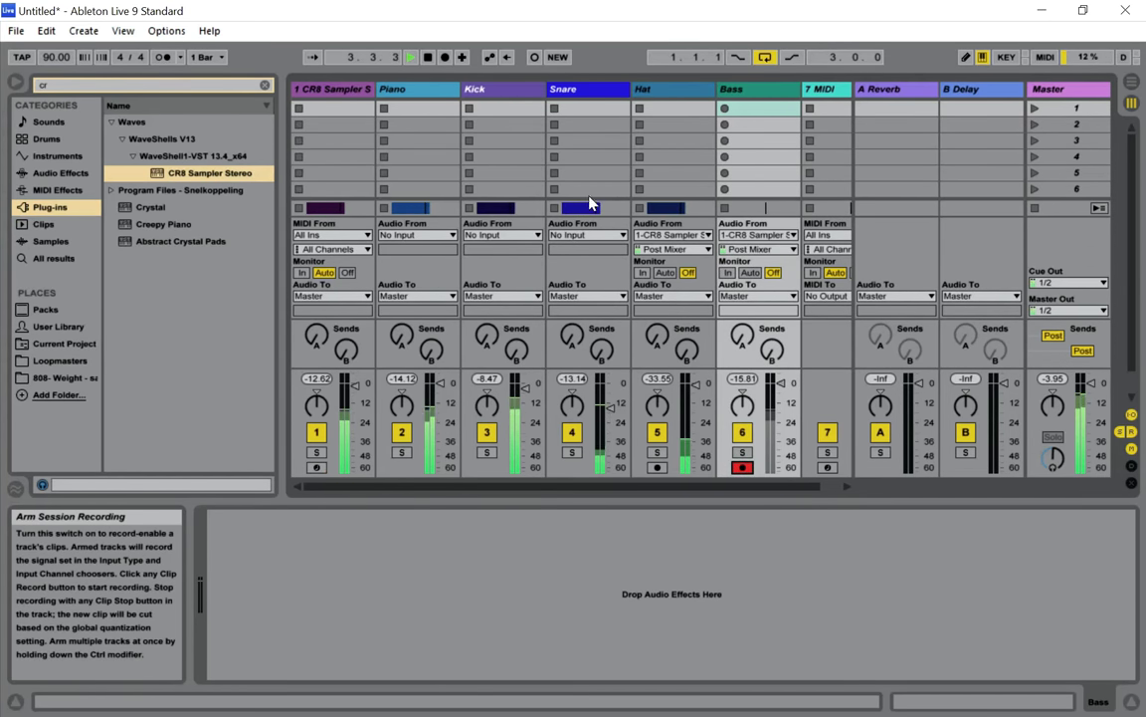
click(447, 61)
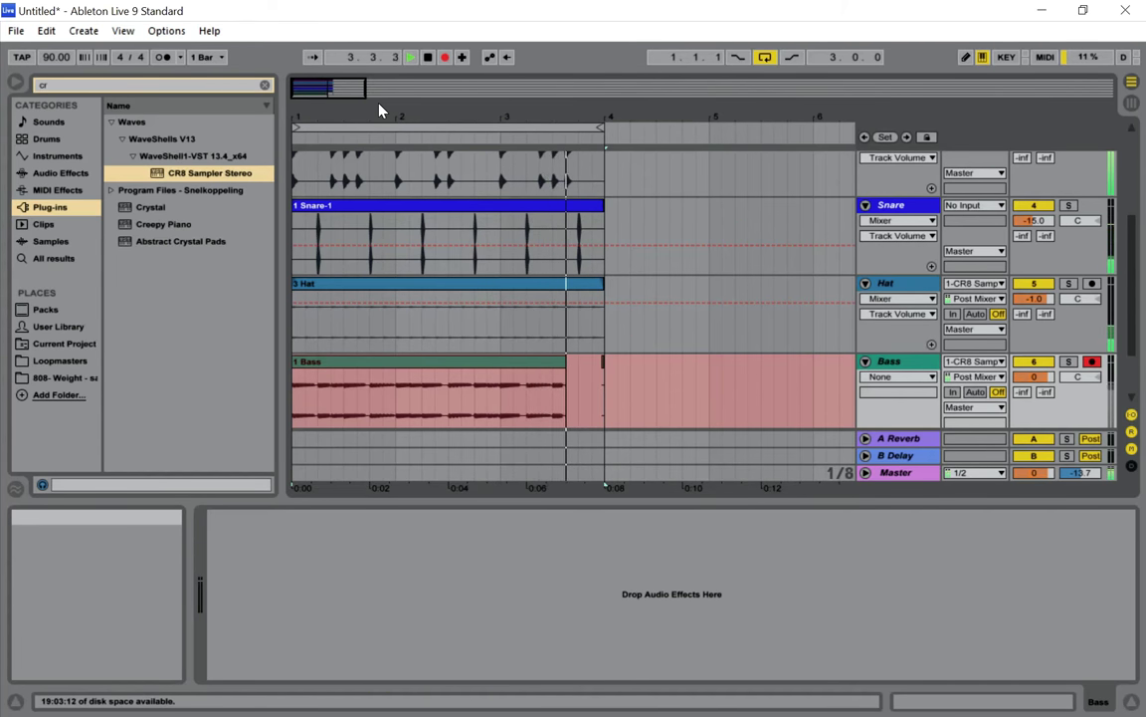
key(space)
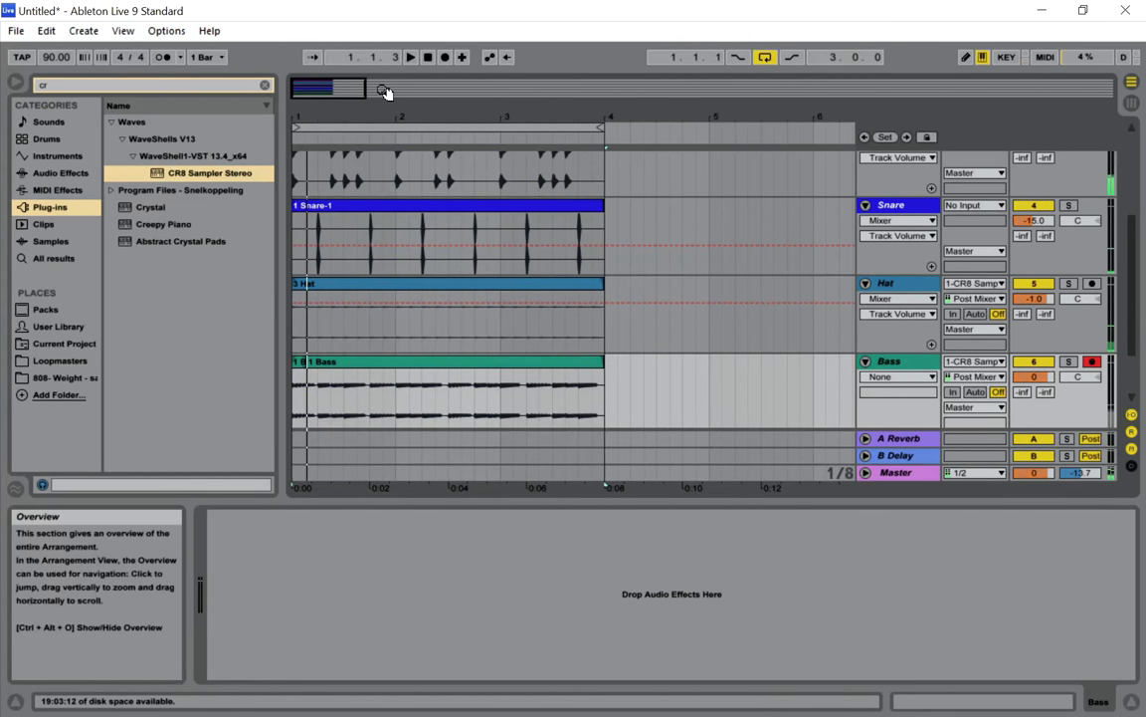
key(space)
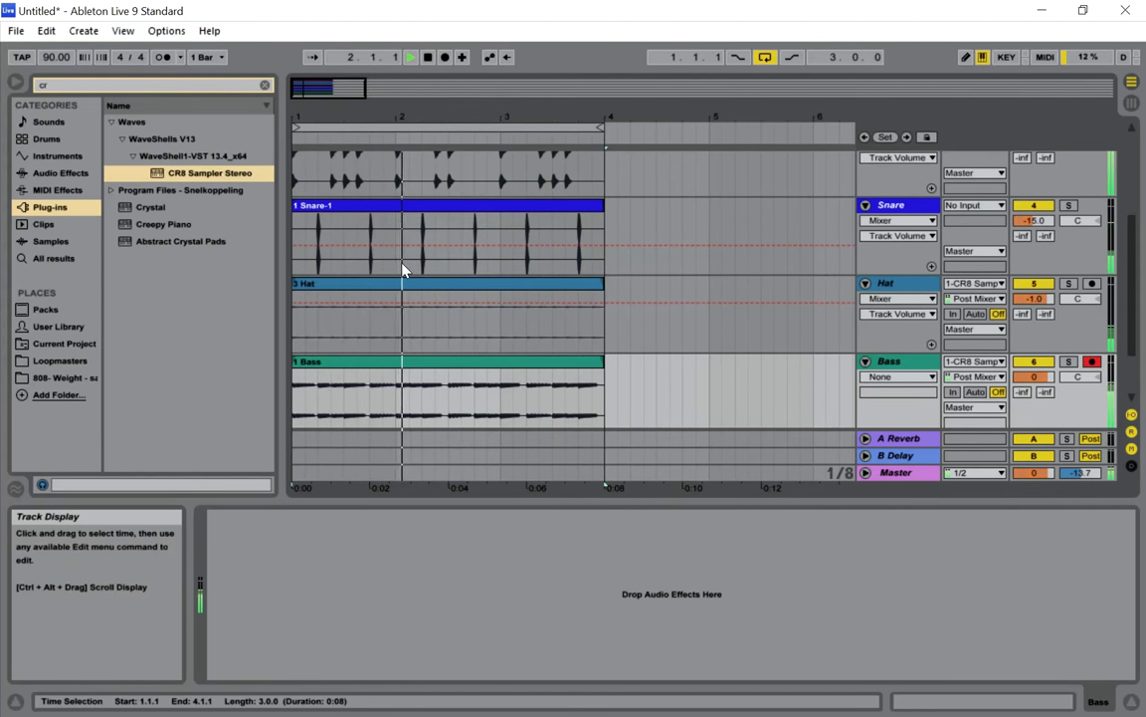
Deactivate the CR8 Sampler track and lower the Bass track's volume to about -8 dB
key(Tab)
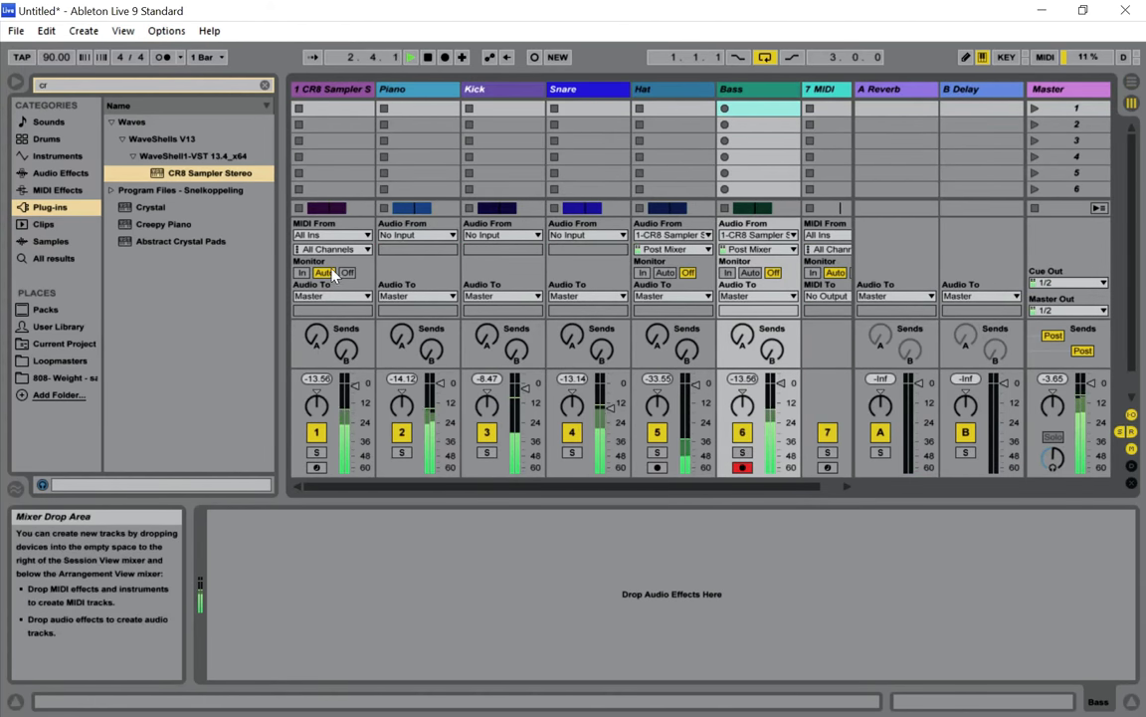
key(Tab)
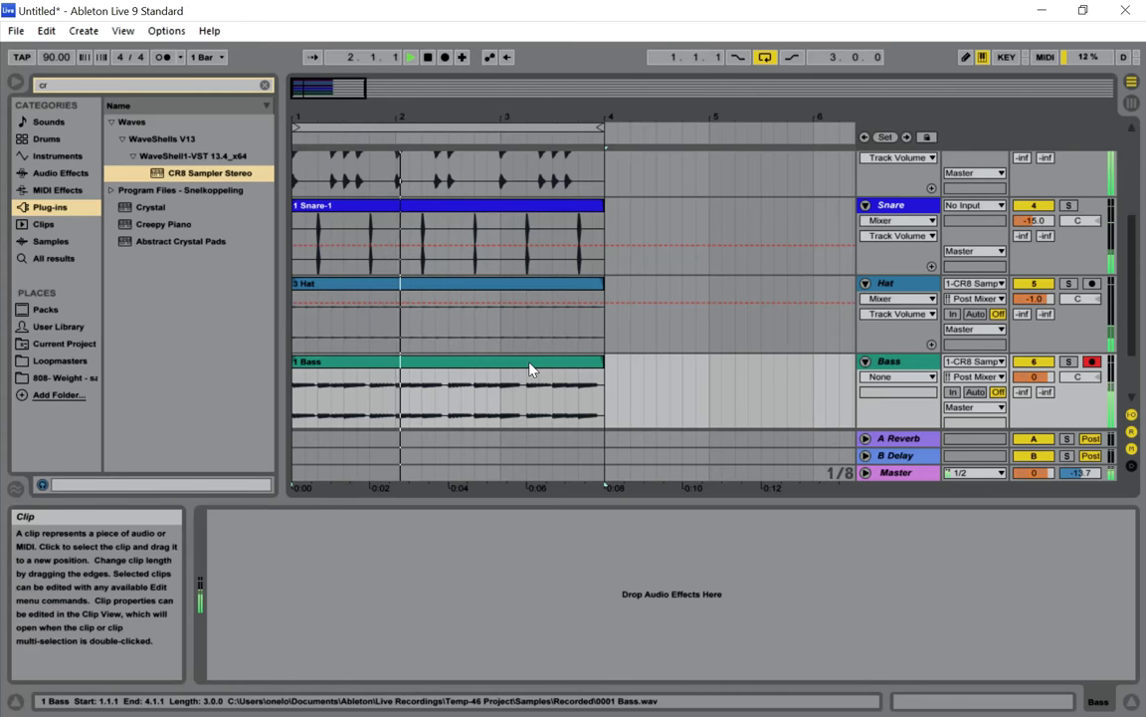
key(Tab)
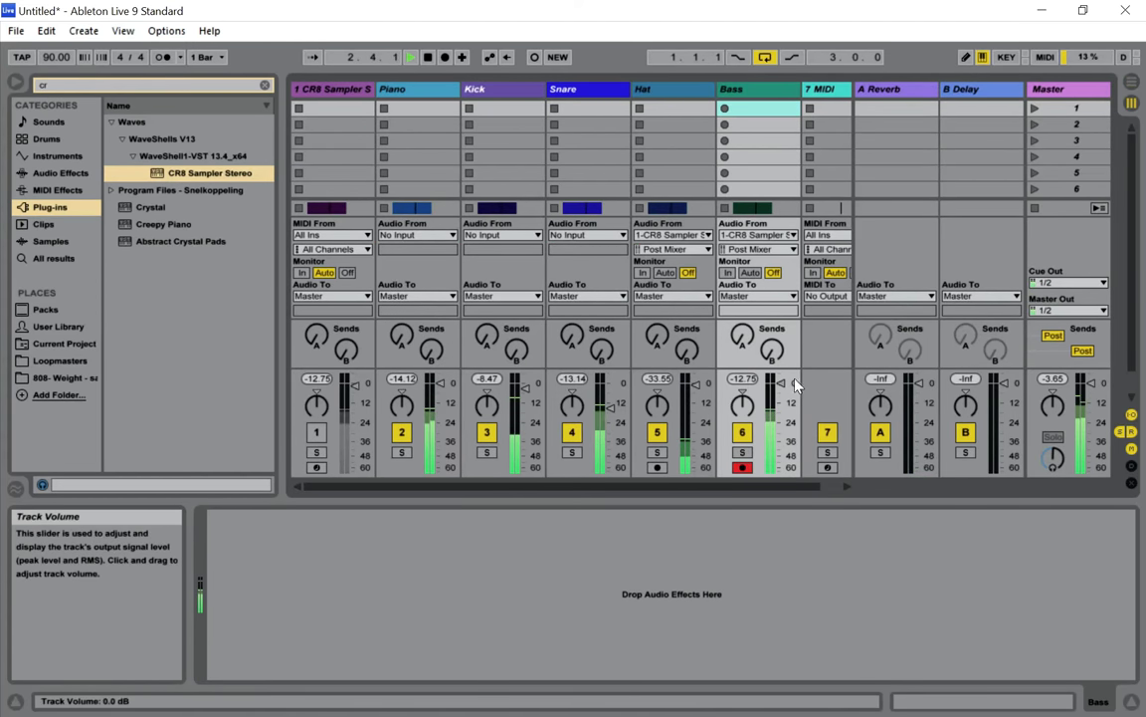
drag(782, 383, 782, 395)
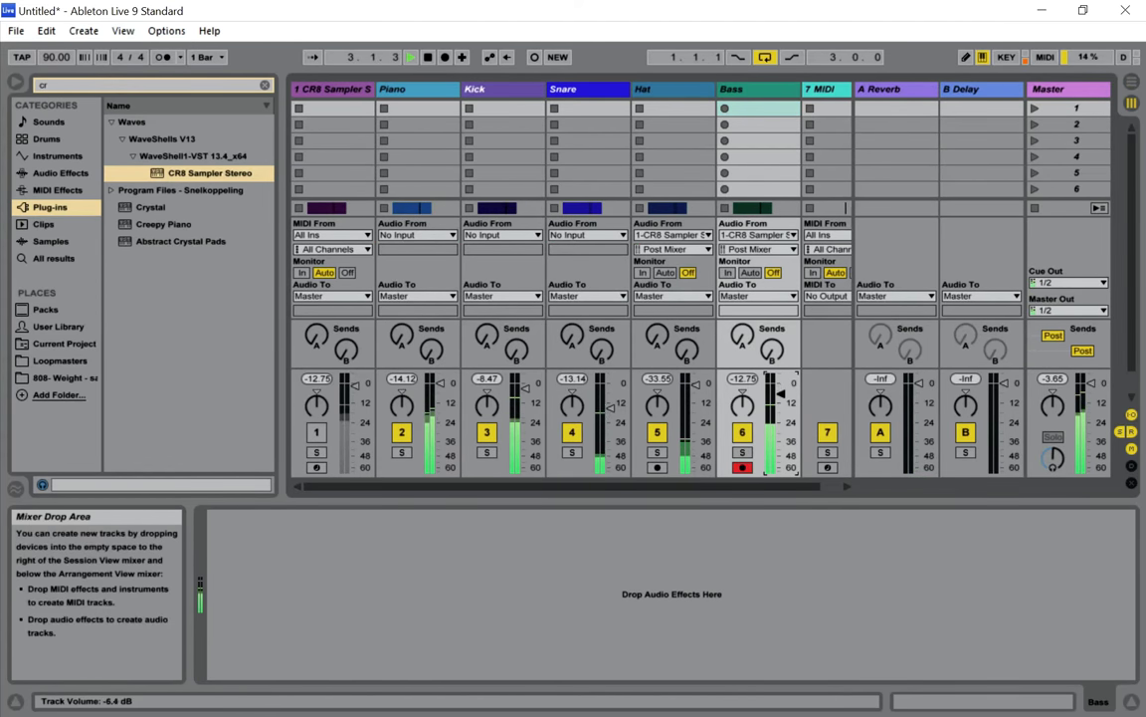
Raise the recorded Bass clip's gain and bring the Bass track's volume up slightly
key(Tab)
double_click(550, 376)
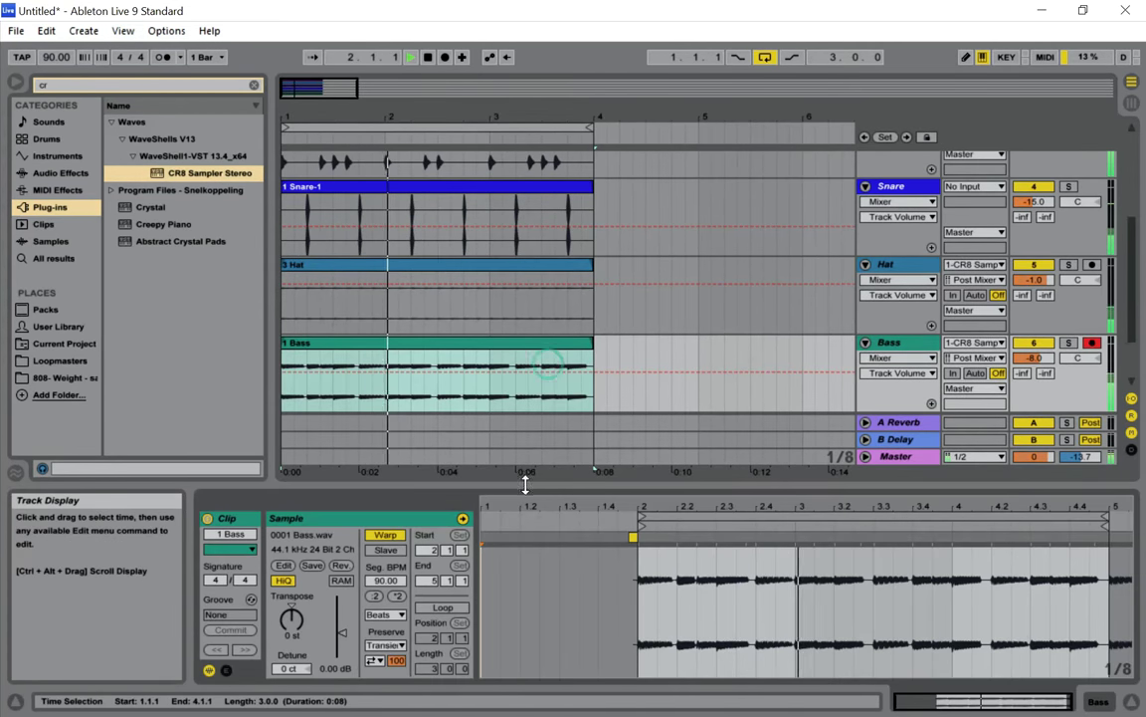
drag(343, 634, 342, 623)
key(Tab)
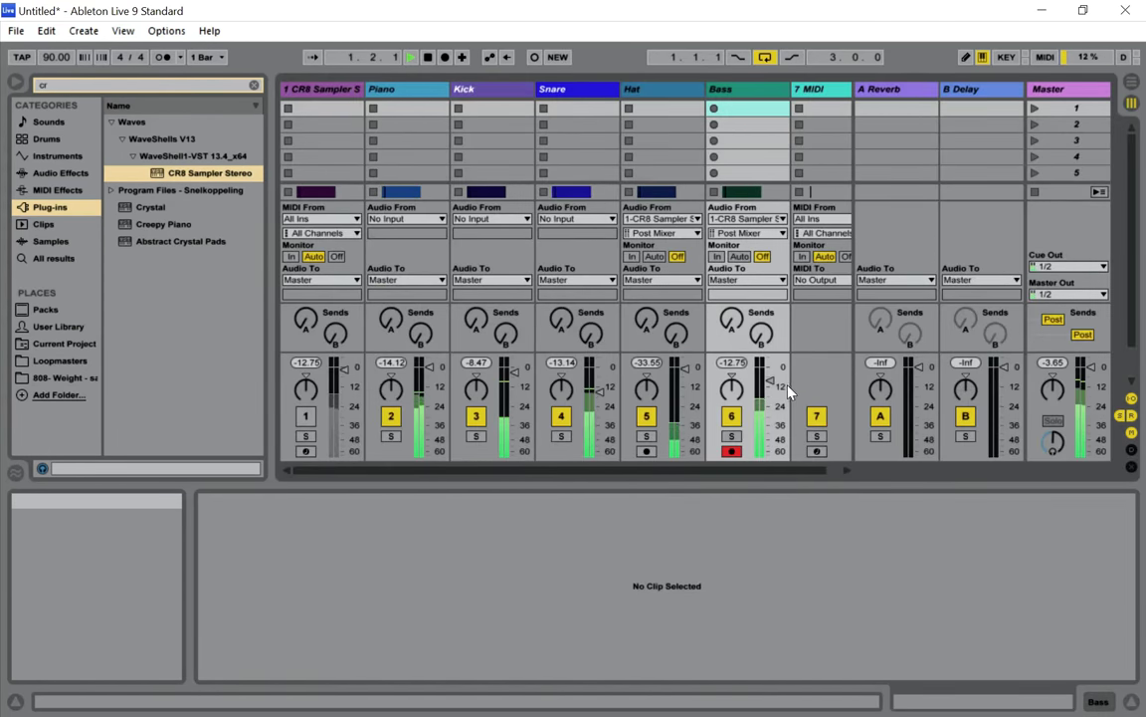
drag(769, 383, 769, 372)
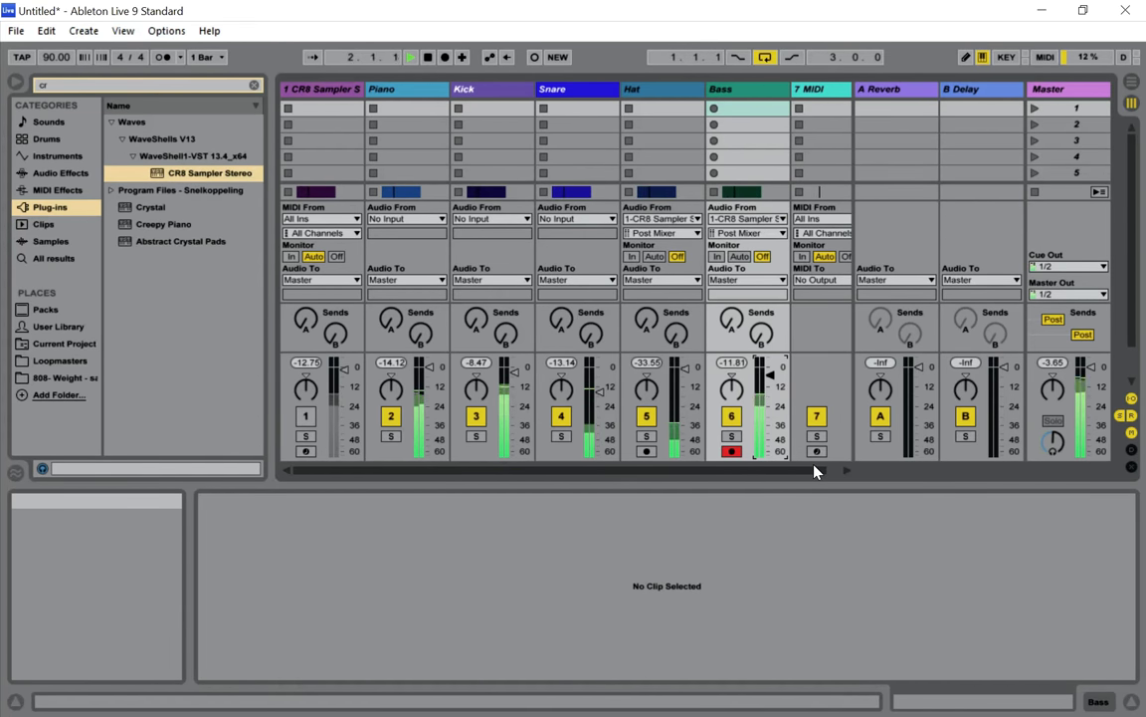
Insert a new audio track after the Hat track and rename it Drum Group
drag(814, 470, 832, 469)
click(641, 89)
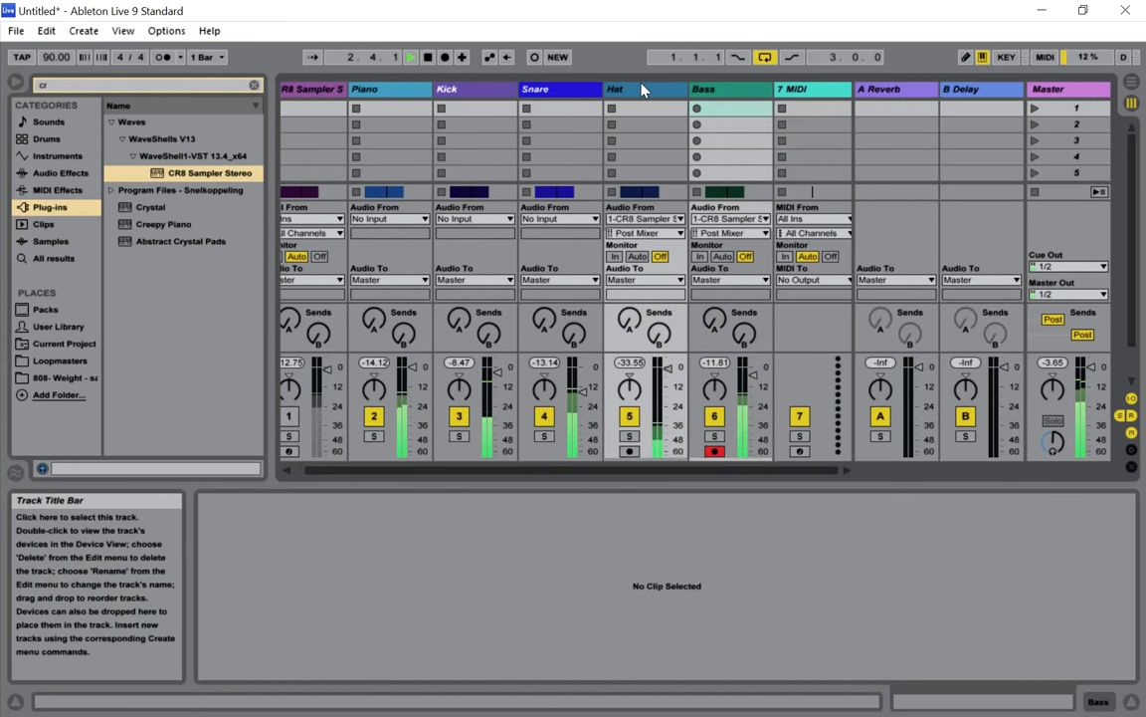
click(642, 90)
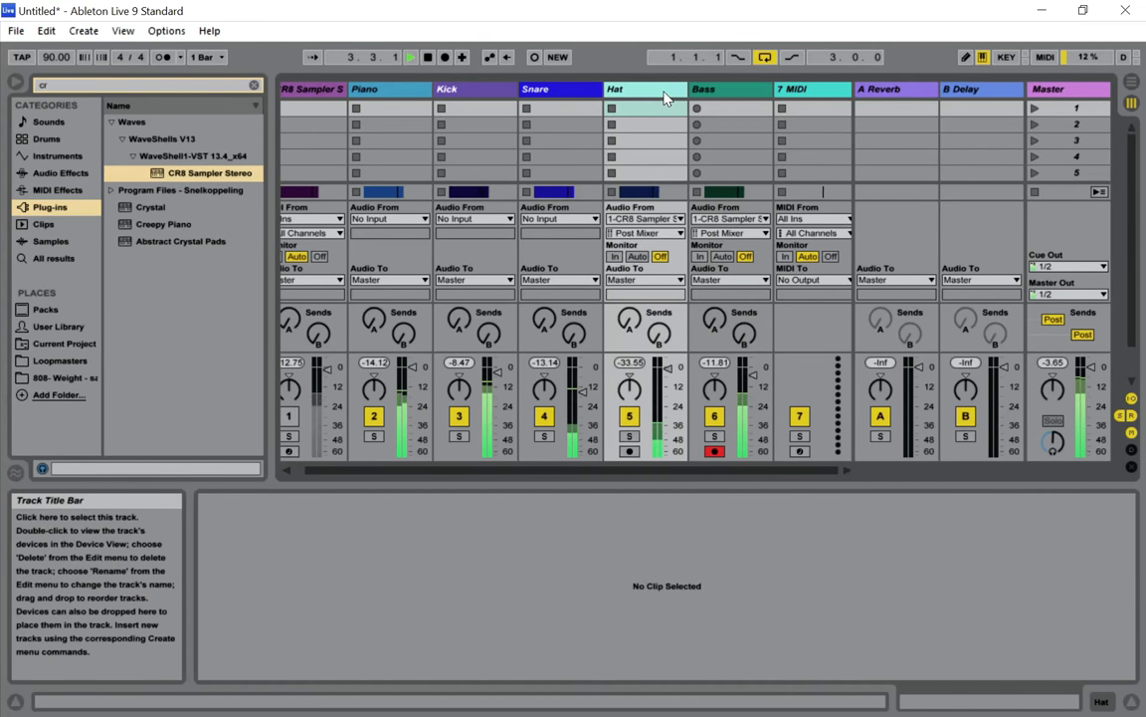
key(ctrl+t)
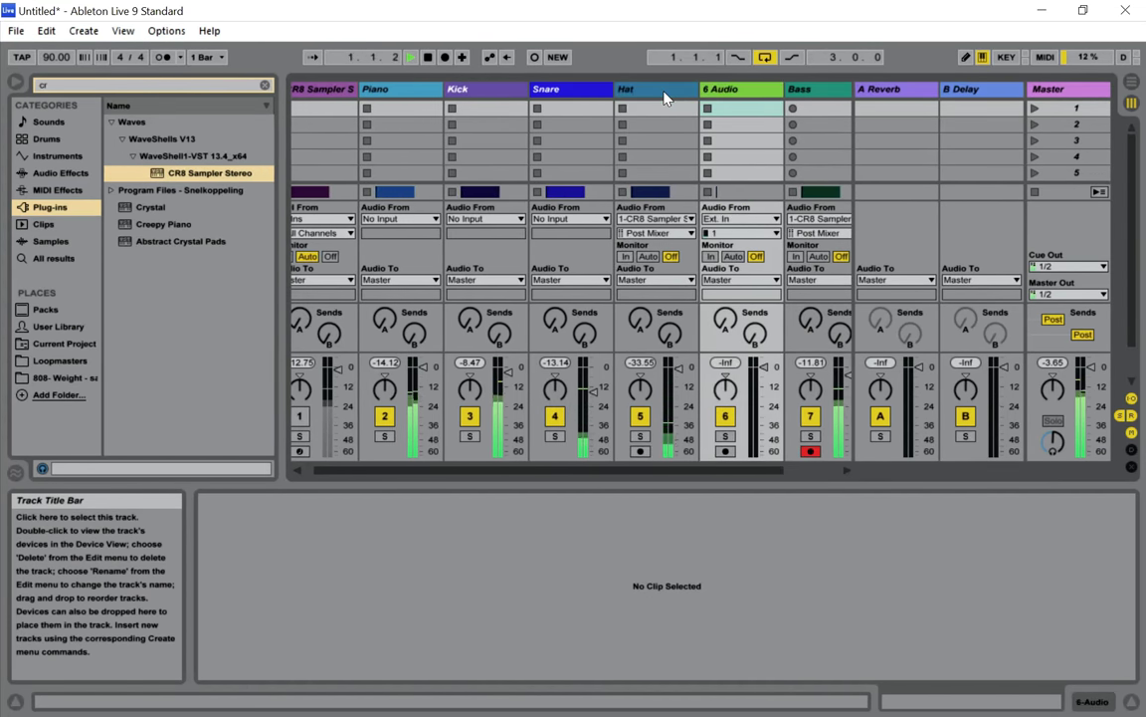
right_click(732, 97)
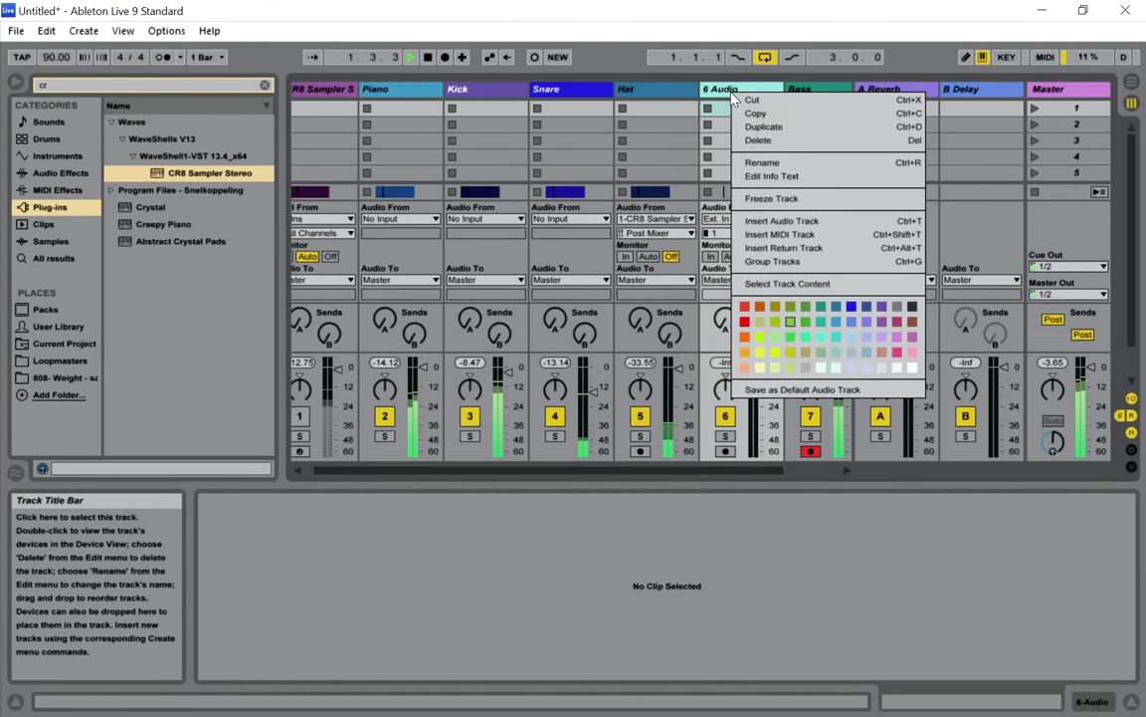
click(762, 162)
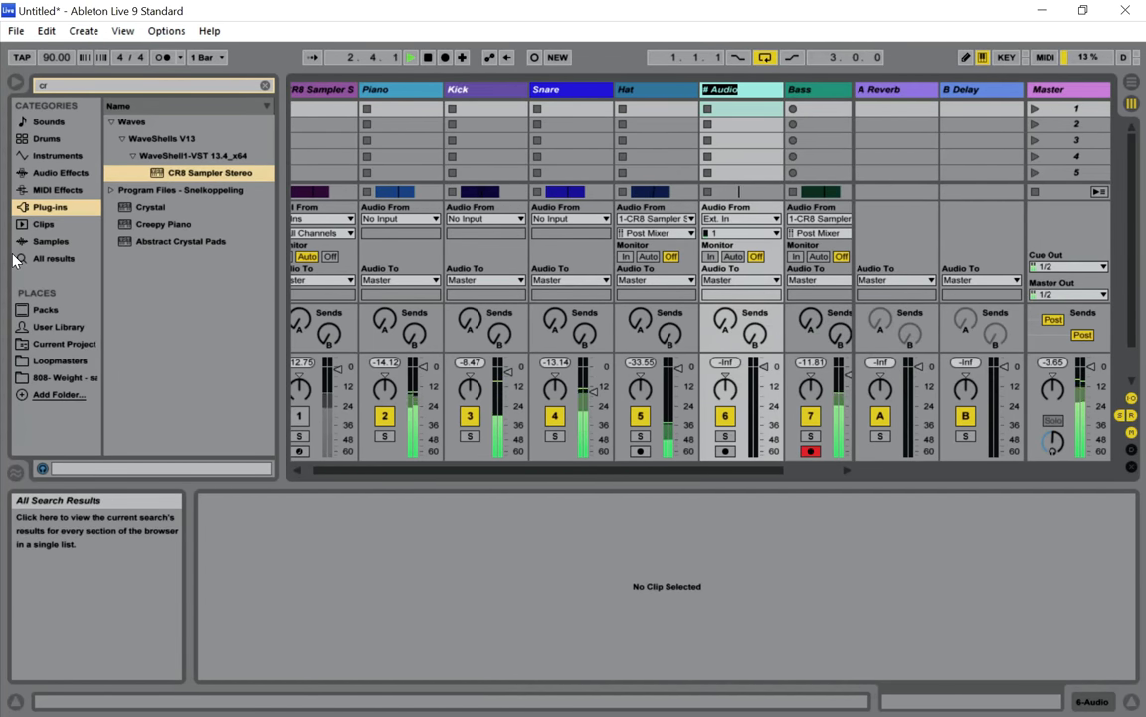
text(Drum Grou)
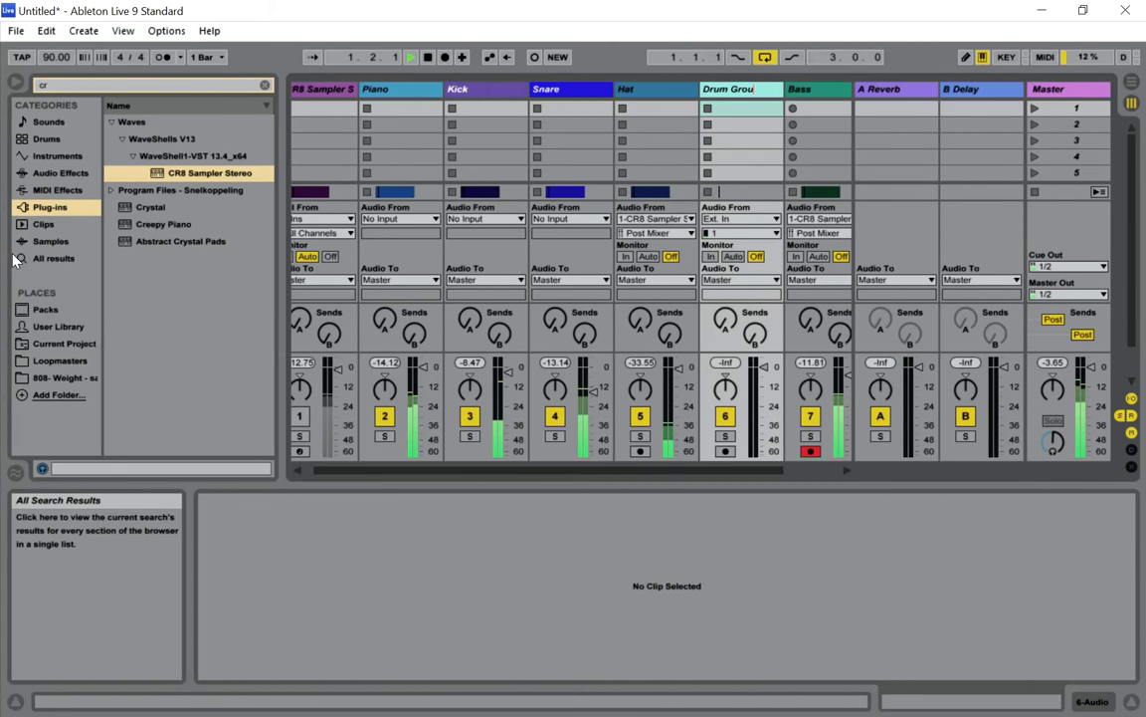
text(p)
key(Return)
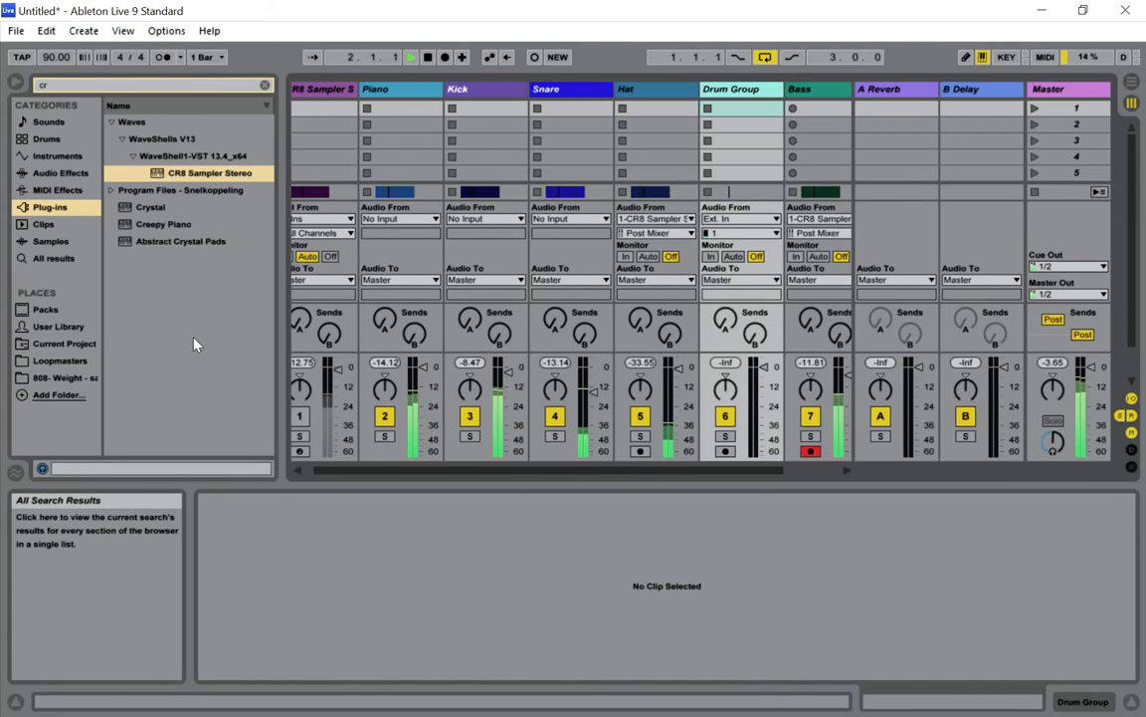
Set the Drum Group track's monitoring to In and route the Kick, Snare and Hat outputs to Drum Group
click(712, 256)
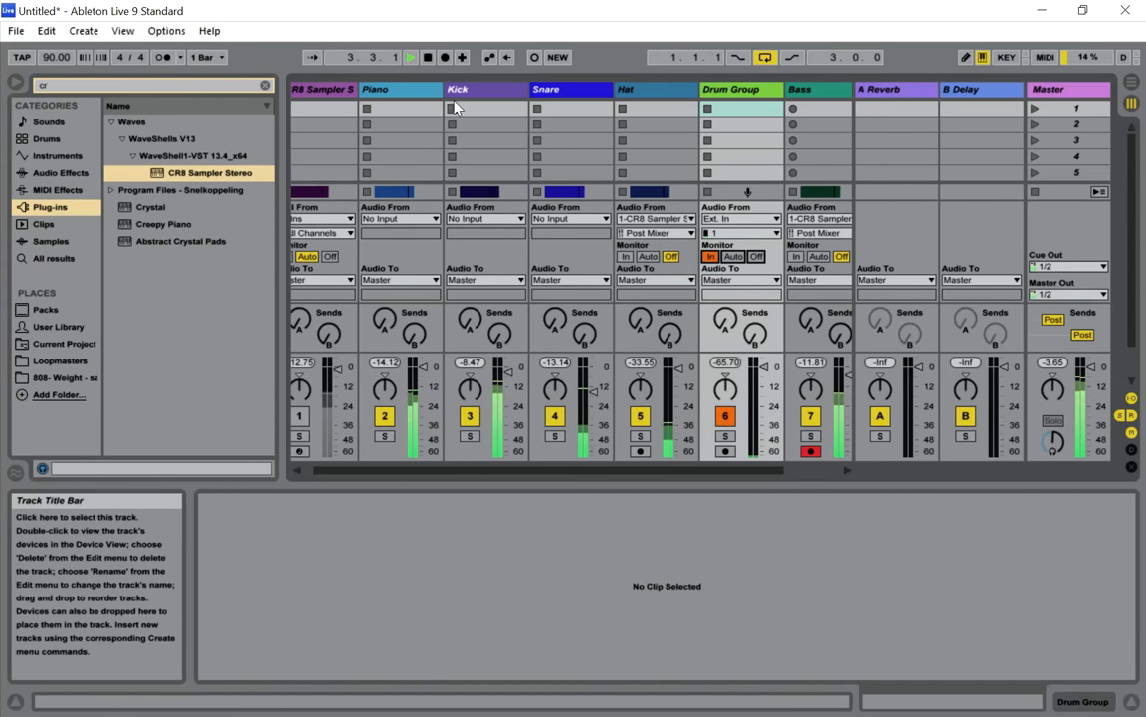
click(479, 92)
shift+click(567, 90)
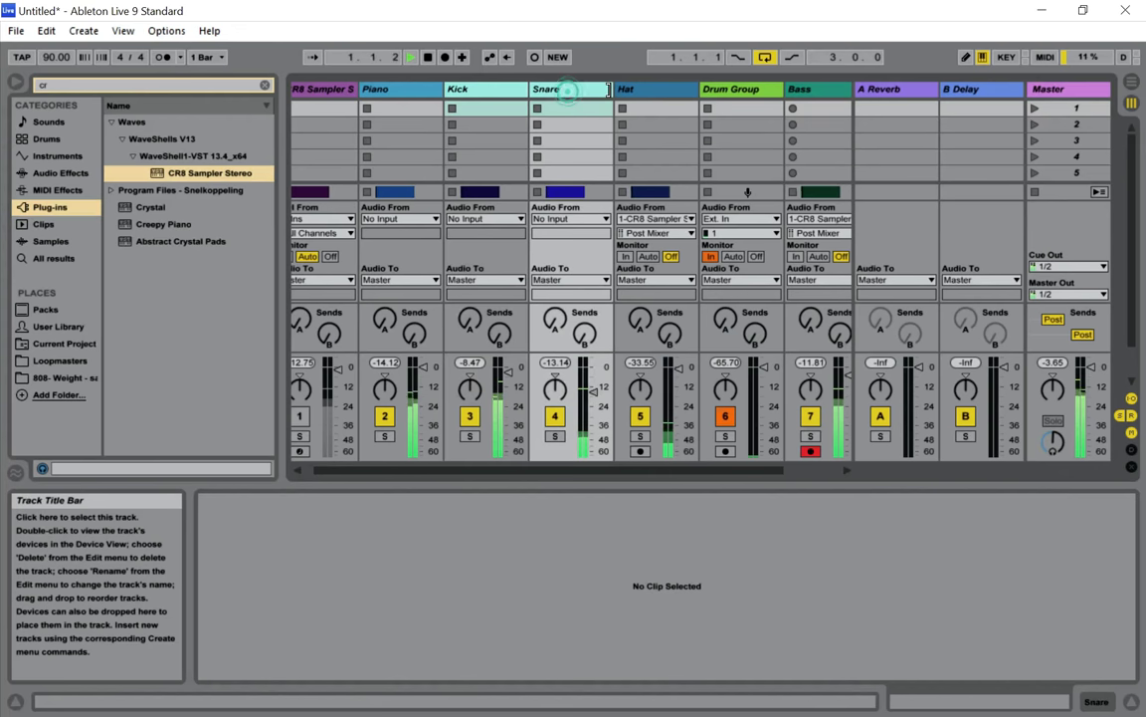
click(621, 92)
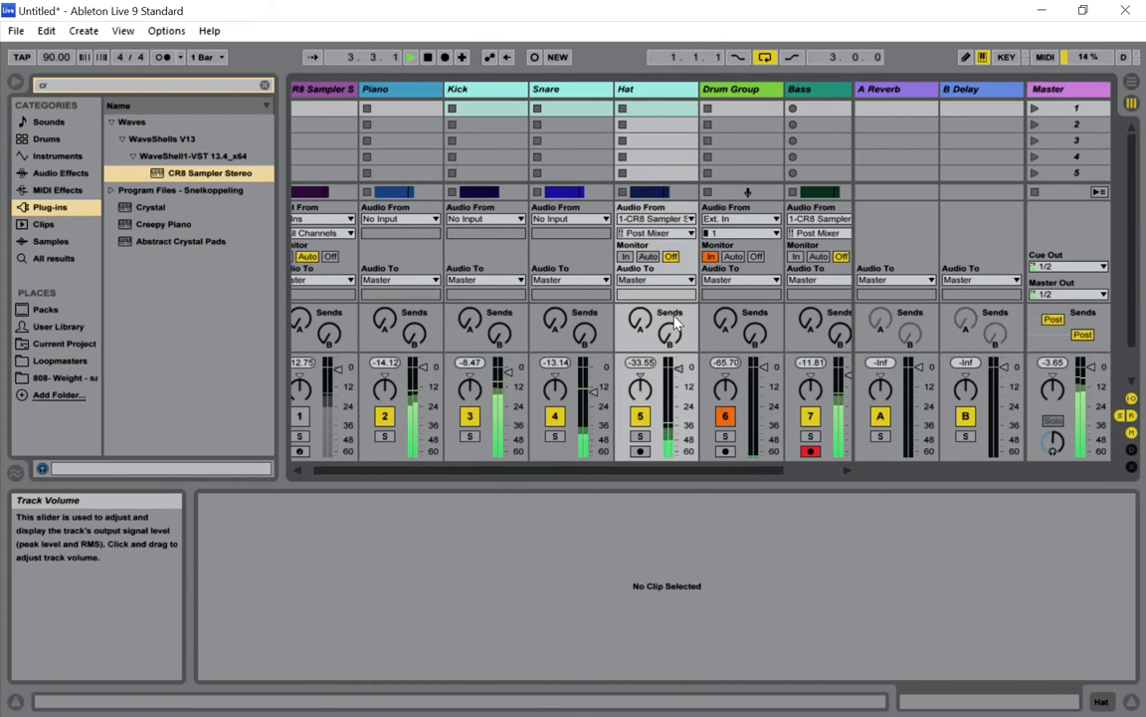
click(655, 280)
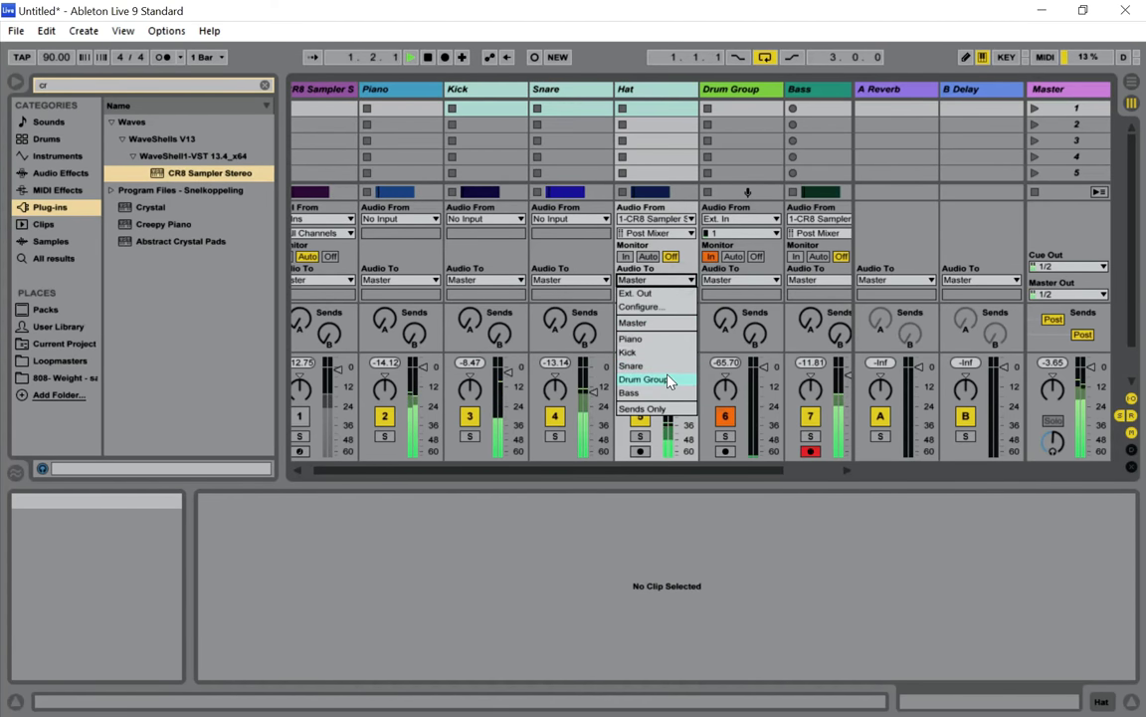
click(669, 381)
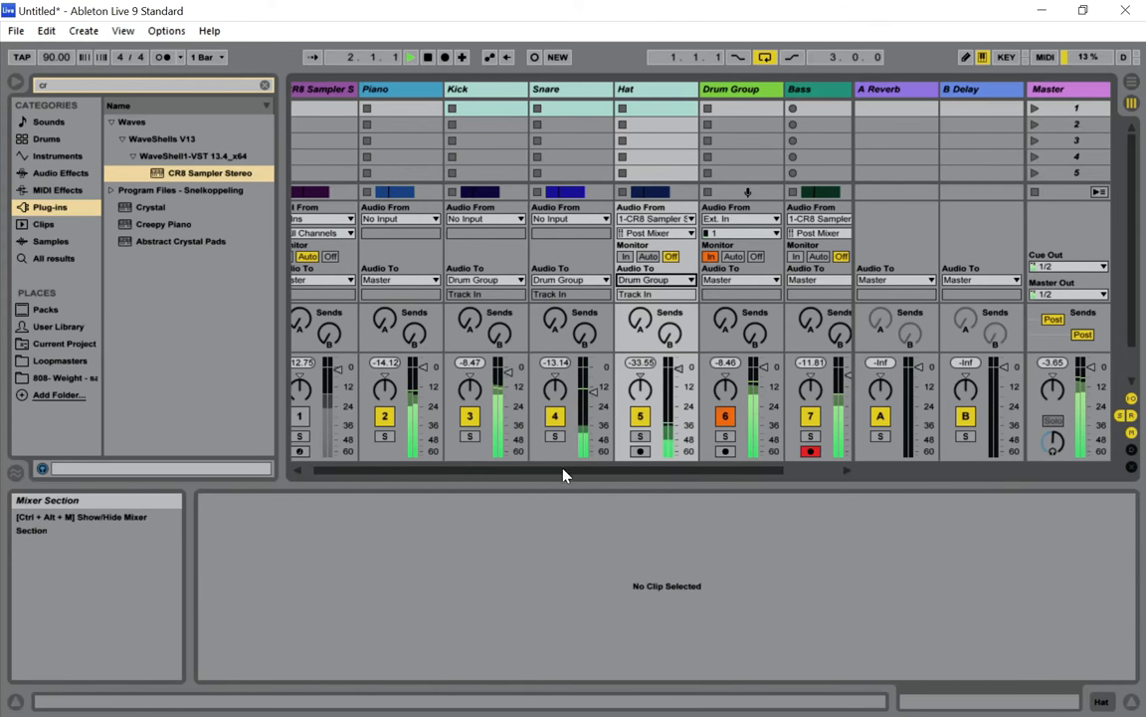
Try routing the Bass track's output to Drum Group before restoring it to Master
scroll(727, 423, right, 2)
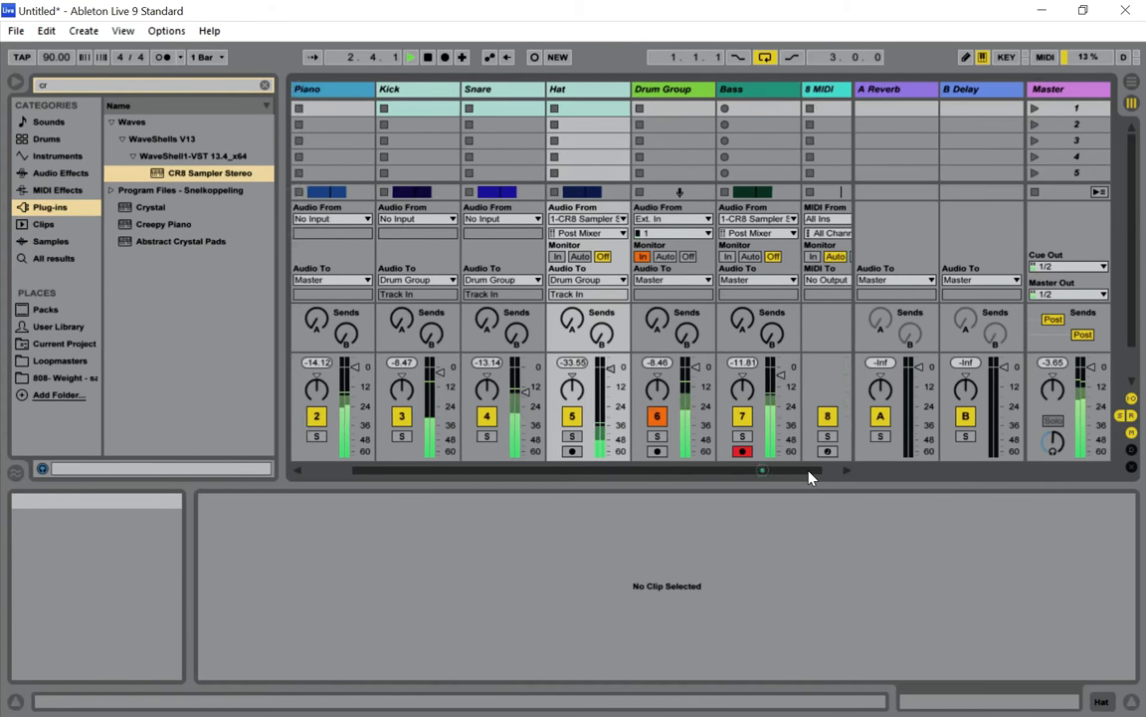
click(741, 280)
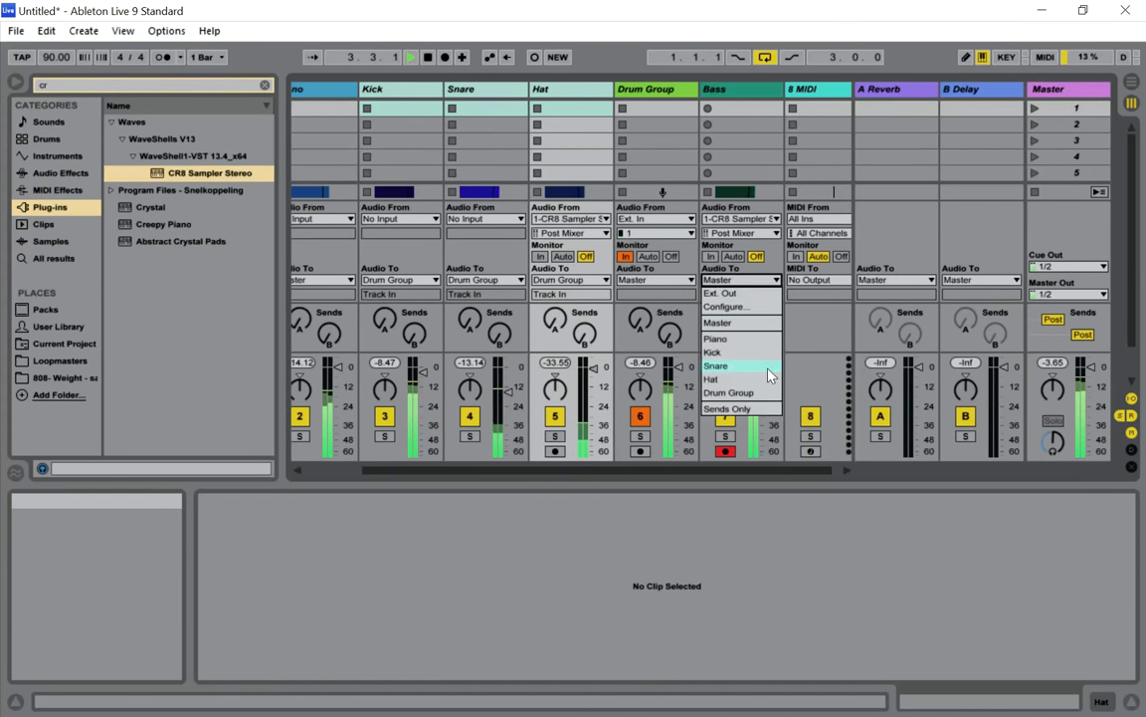
click(724, 533)
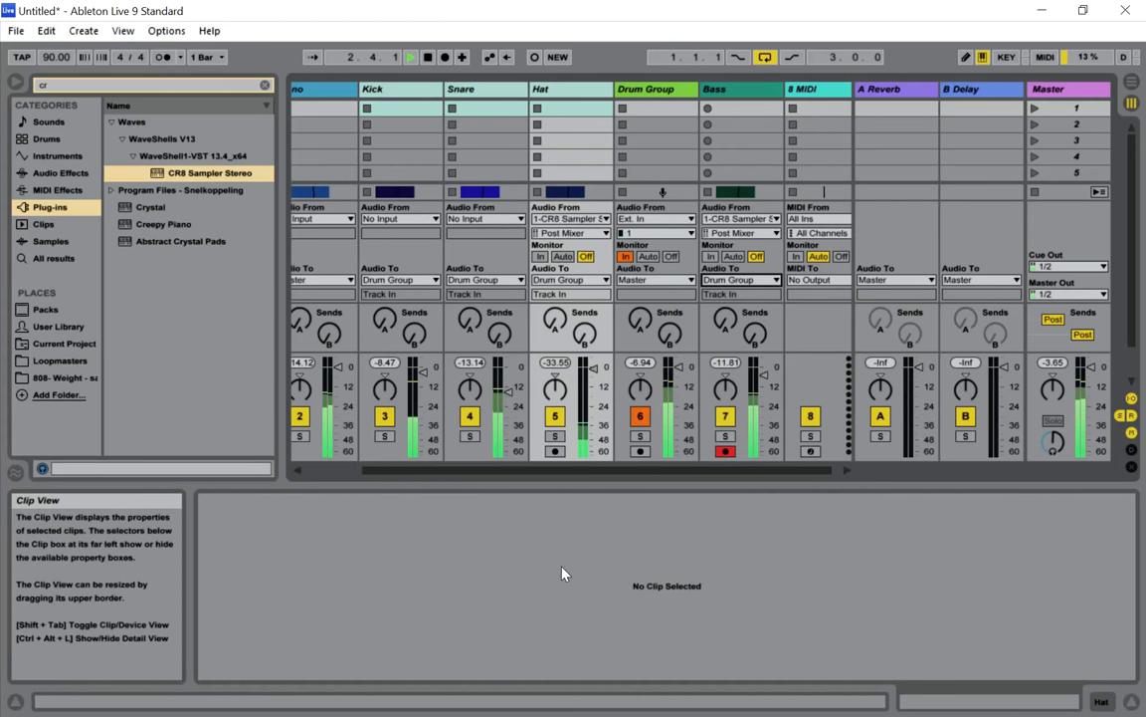
click(751, 279)
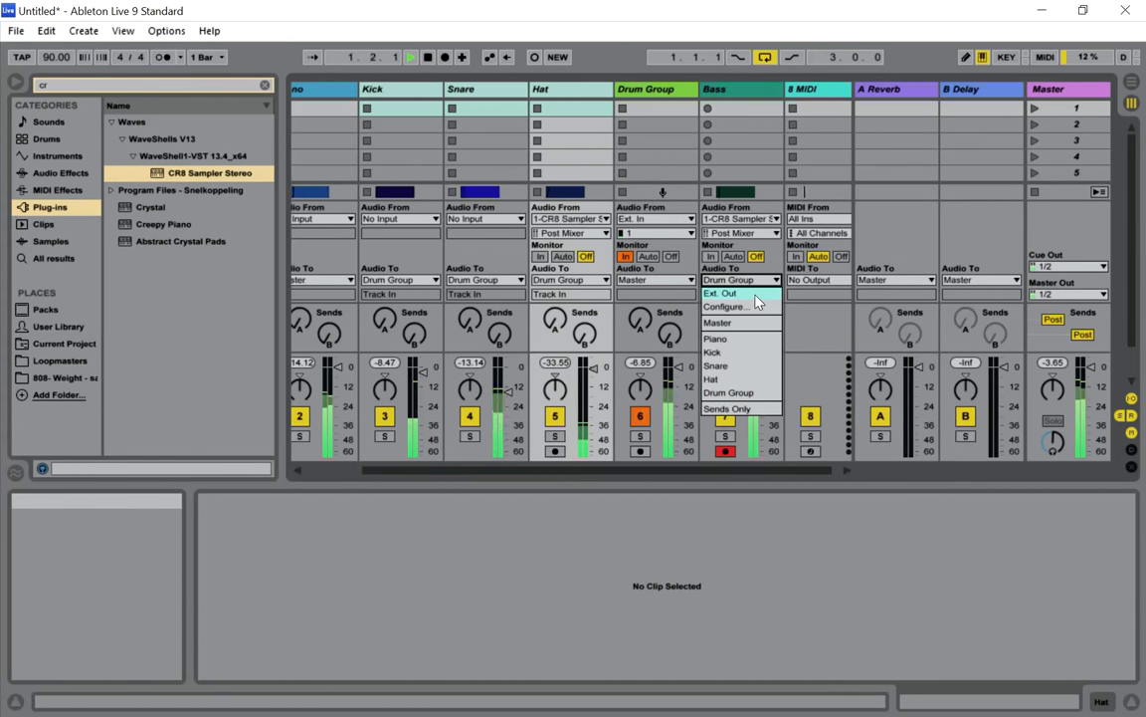
click(753, 329)
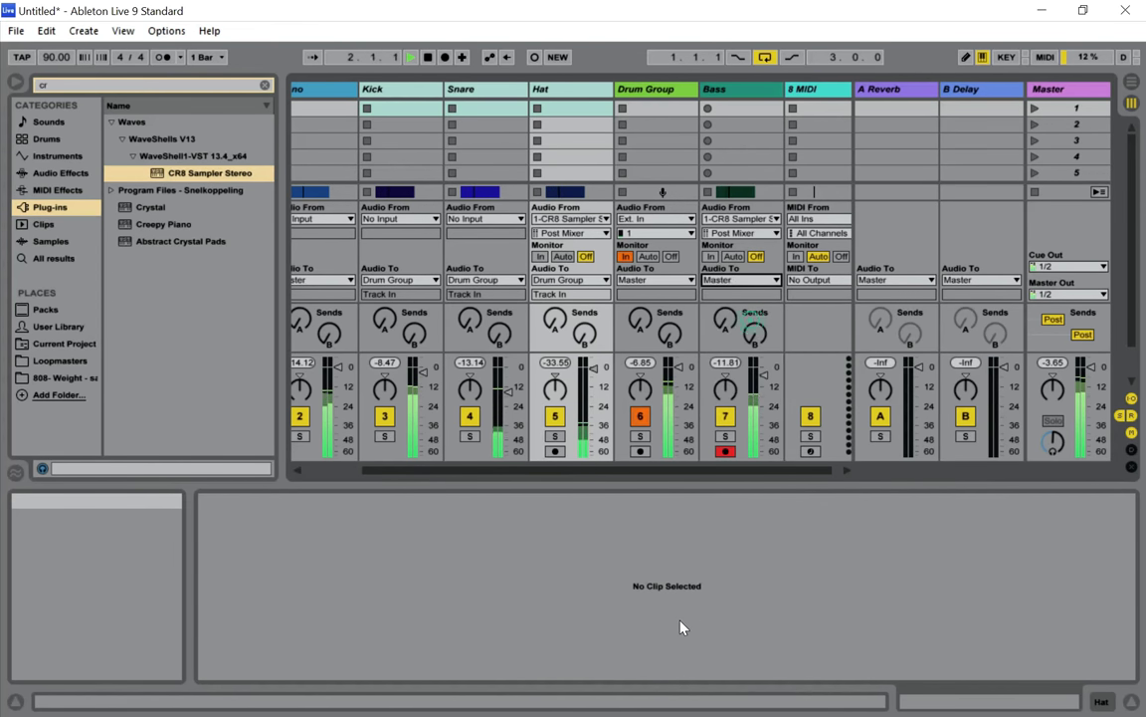
Search the plug-ins for gate and load the NA Analog Rack Noise Gate onto the Drum Group track
drag(449, 476, 366, 474)
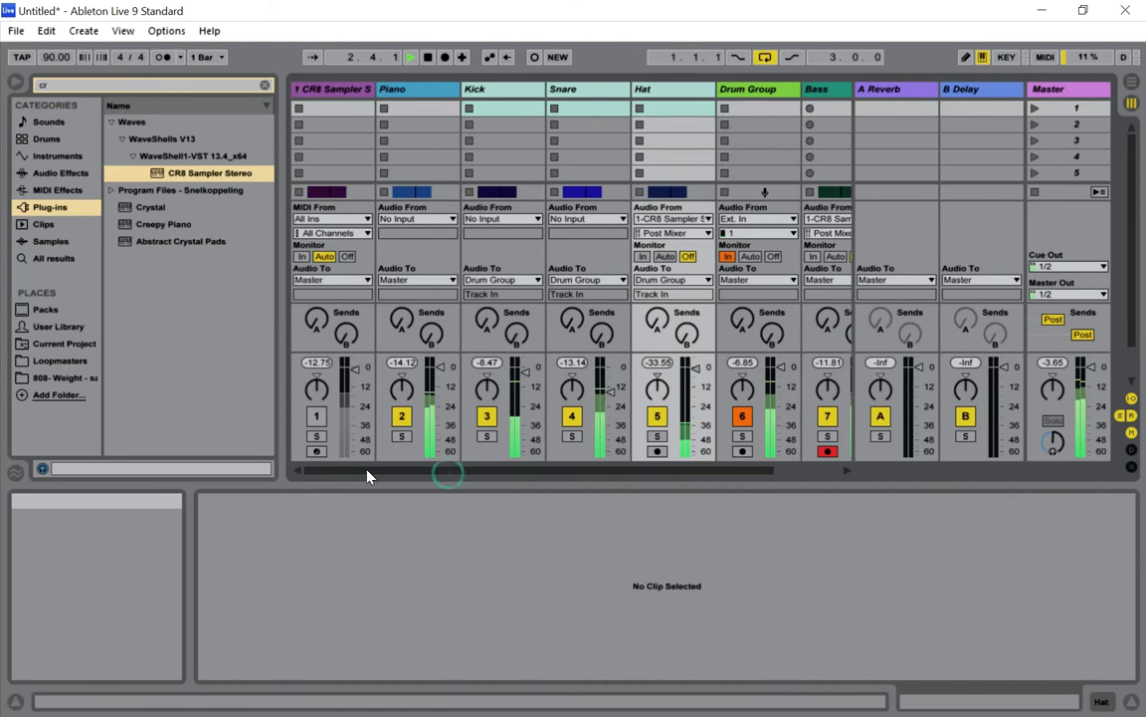
click(756, 90)
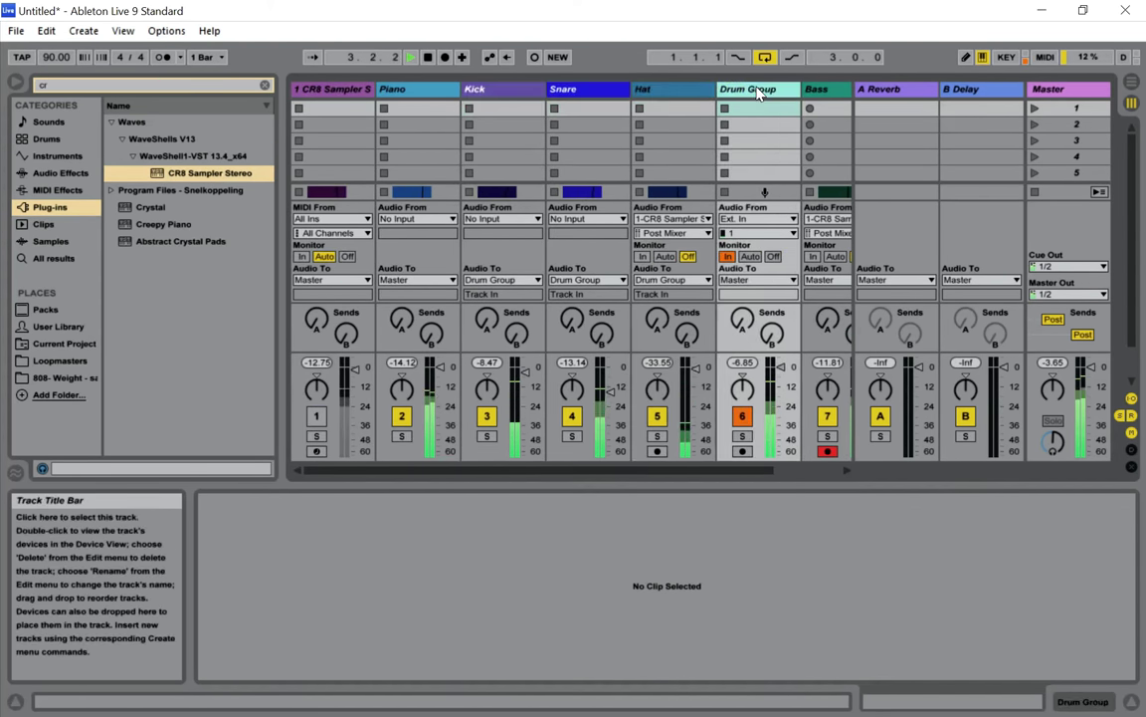
click(265, 85)
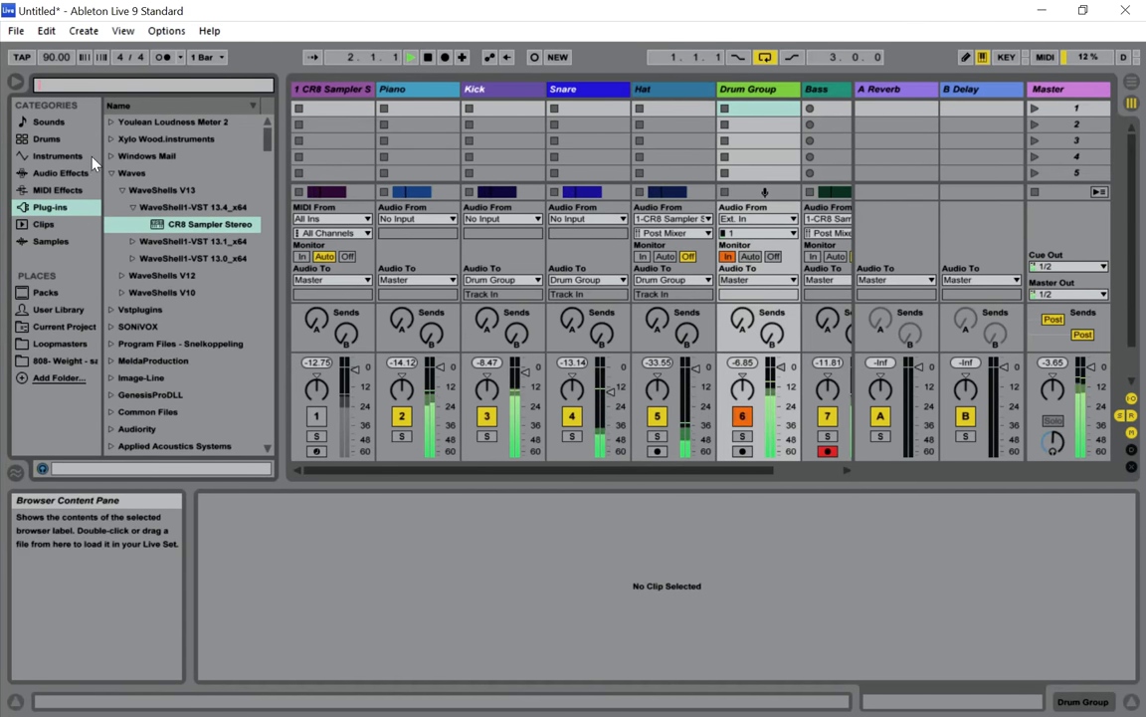
click(50, 173)
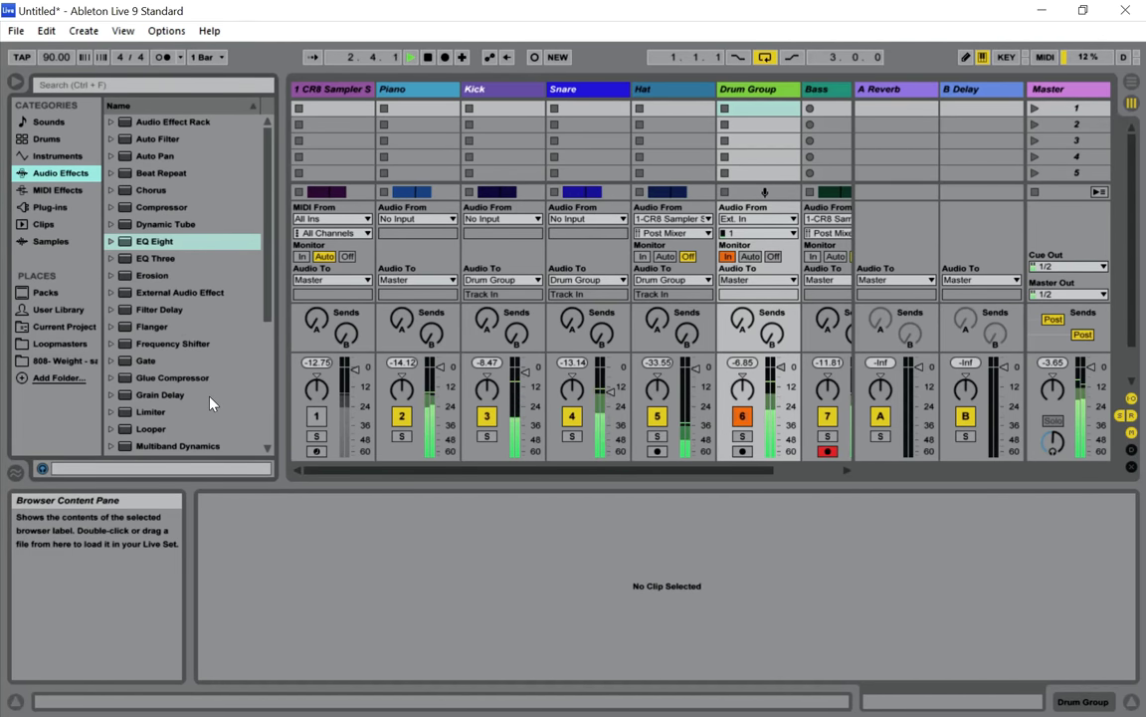
click(210, 86)
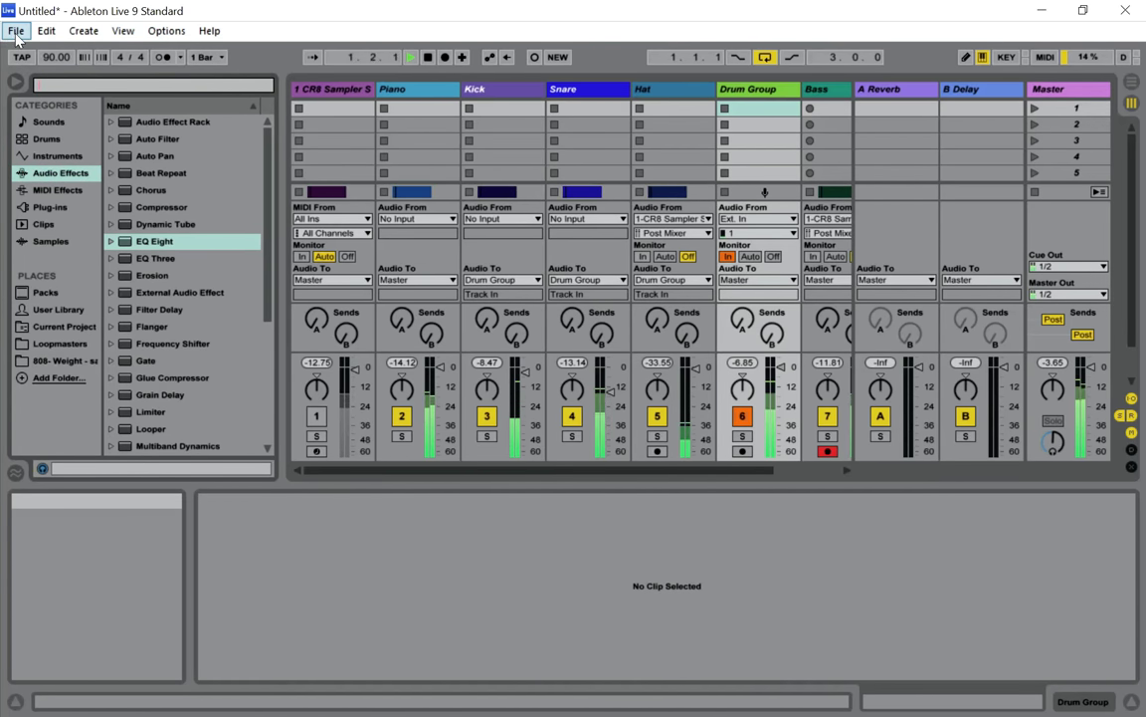
text(g)
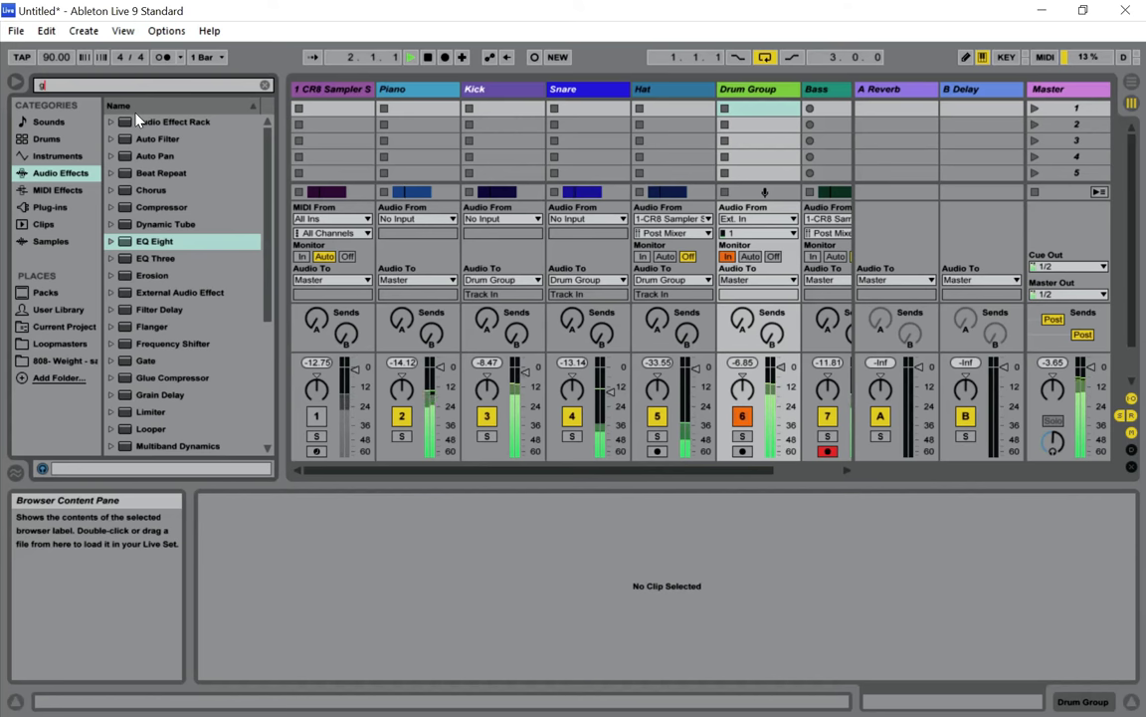
text(ate)
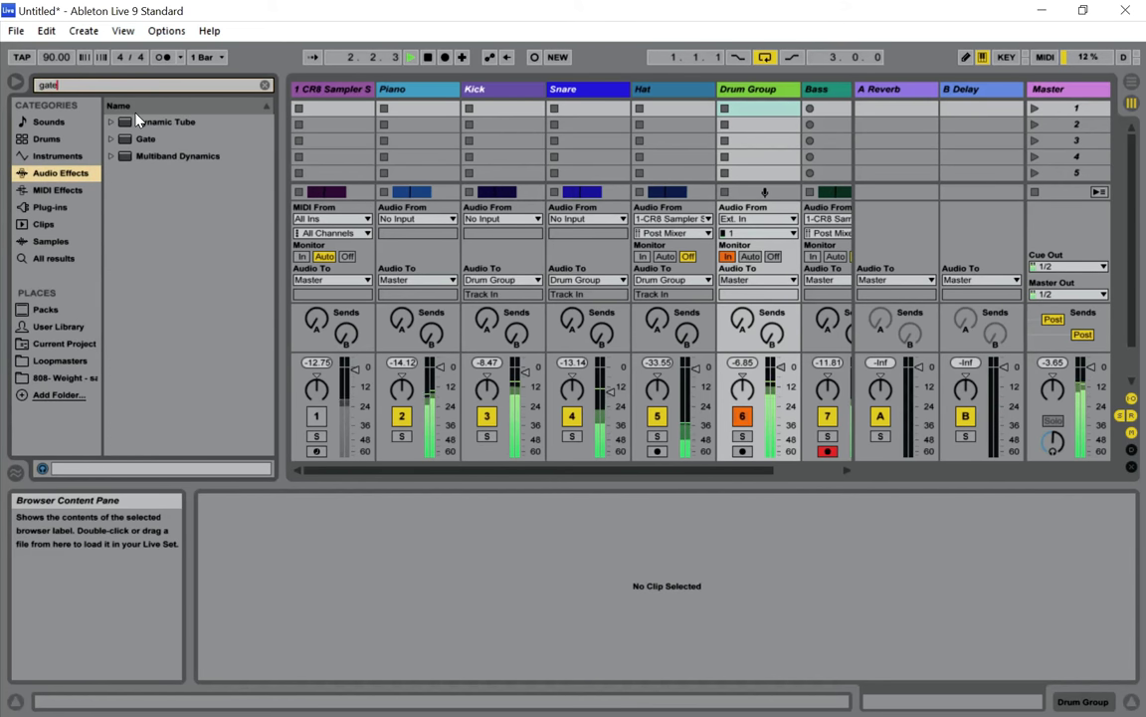
click(71, 206)
click(208, 180)
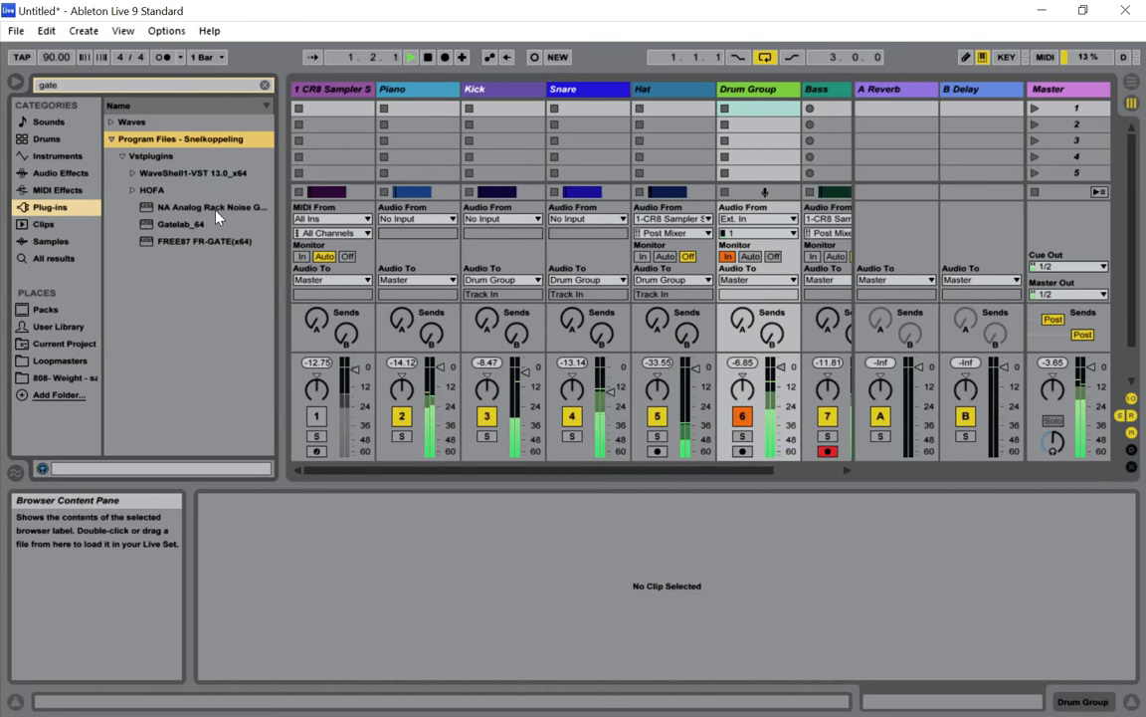
double_click(215, 208)
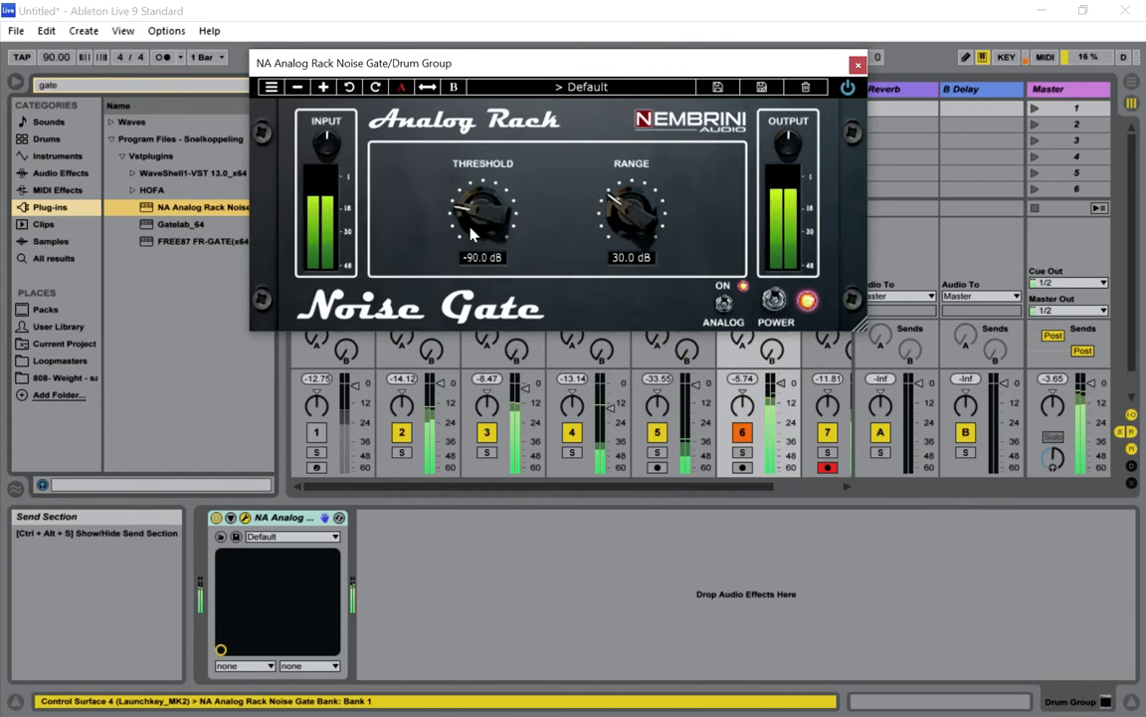
Set the Drum Group noise gate's threshold to -102.0 dB and range to 18.0 dB, and close its plug-in window
drag(468, 257, 469, 265)
drag(486, 62, 497, 132)
mouse_move(489, 269)
mouse_down()
mouse_move(478, 246)
mouse_move(494, 261)
mouse_up()
drag(642, 282, 678, 122)
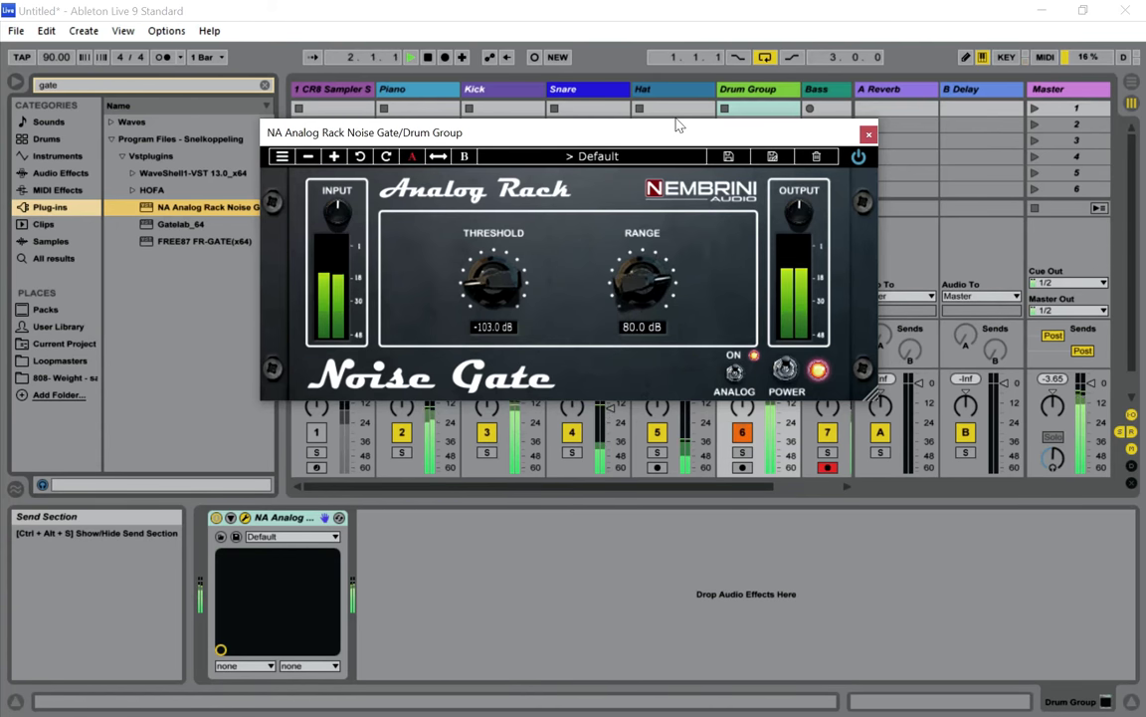
drag(652, 264, 637, 450)
drag(631, 289, 633, 377)
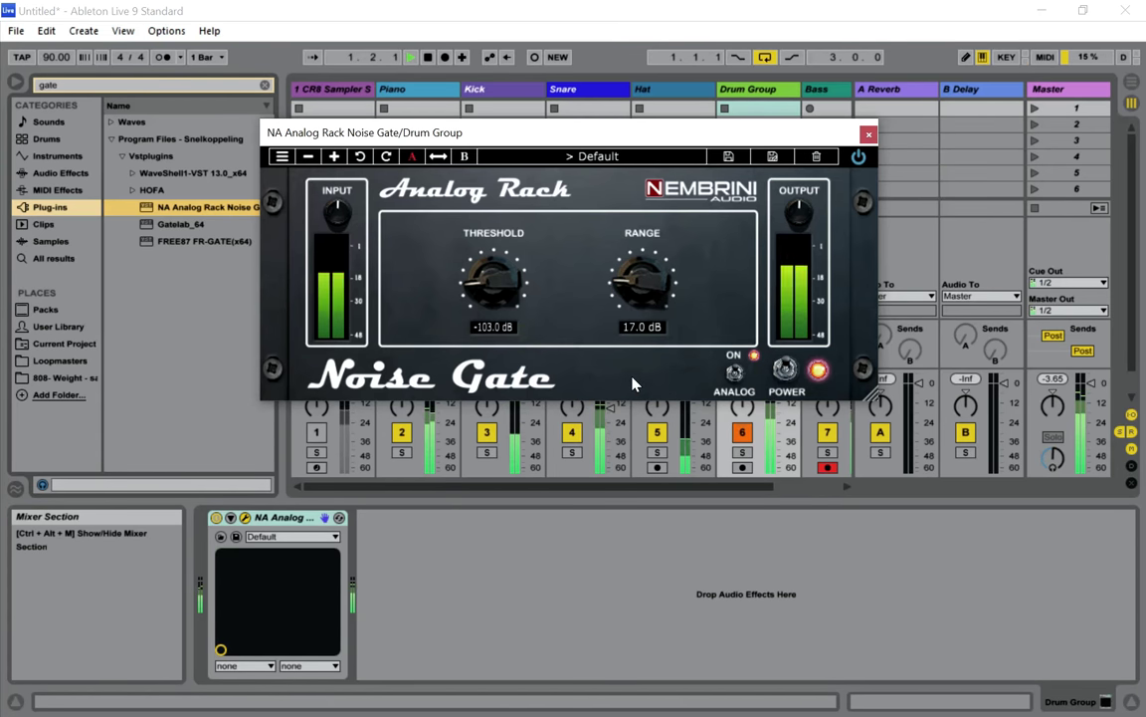
mouse_move(634, 281)
mouse_down()
mouse_move(634, 293)
mouse_move(636, 253)
mouse_move(637, 290)
mouse_up()
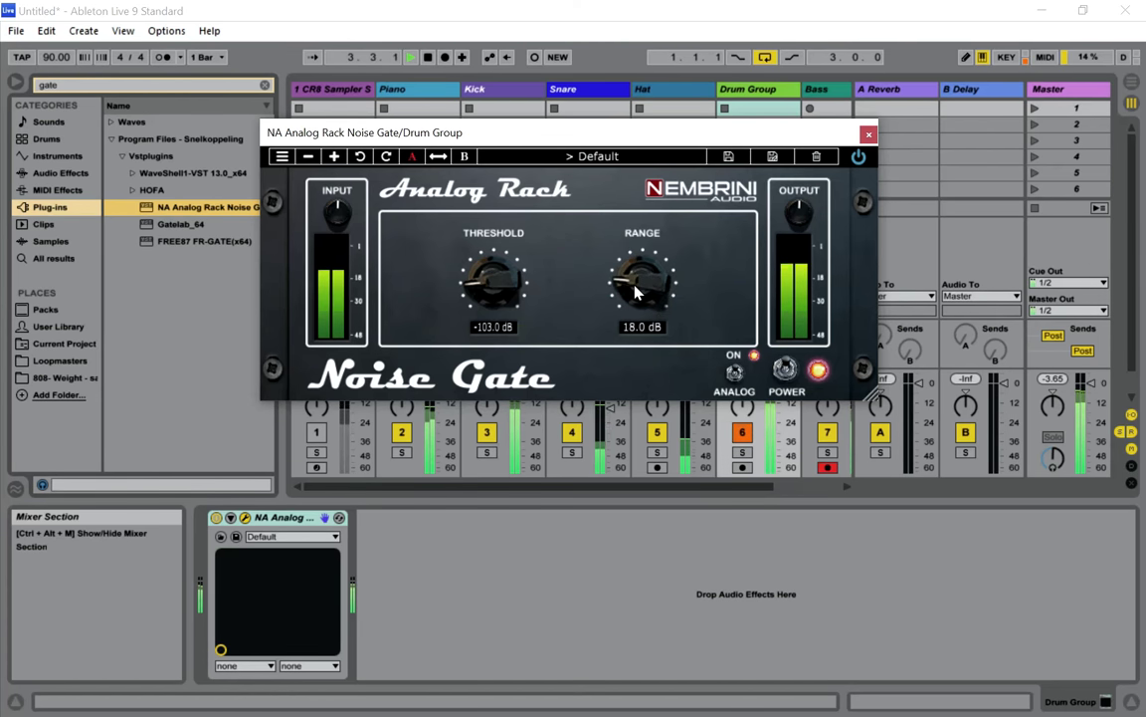
mouse_move(506, 262)
mouse_down()
mouse_move(500, 246)
mouse_move(502, 265)
mouse_up()
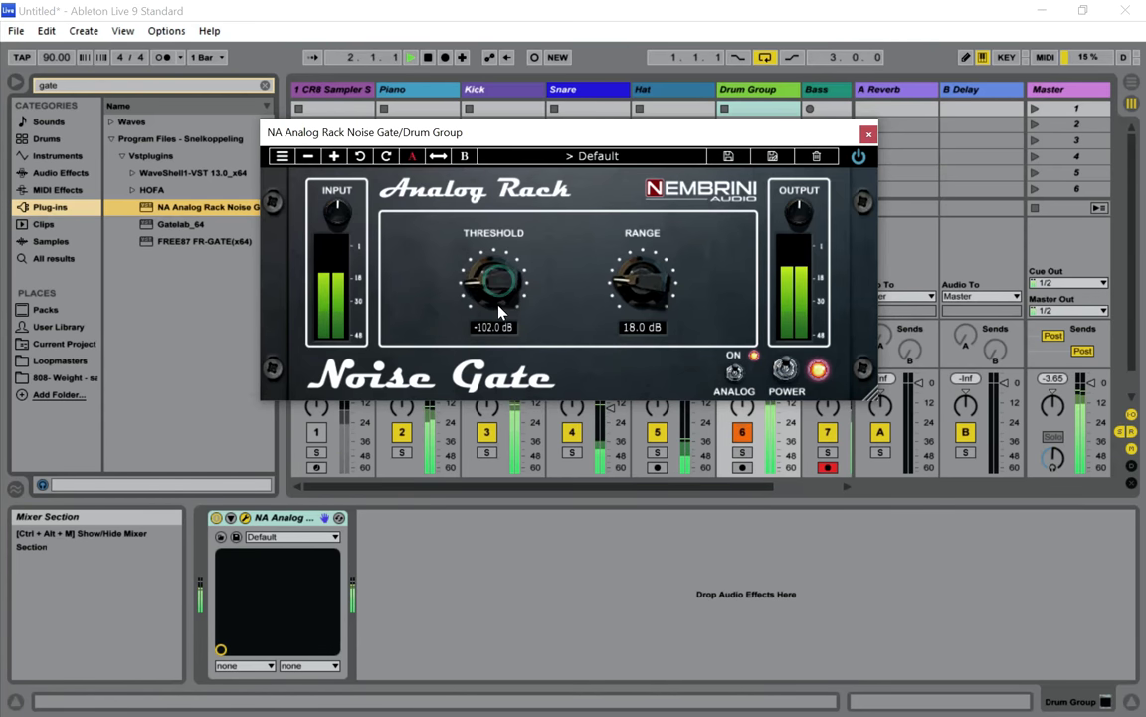
drag(643, 292, 643, 289)
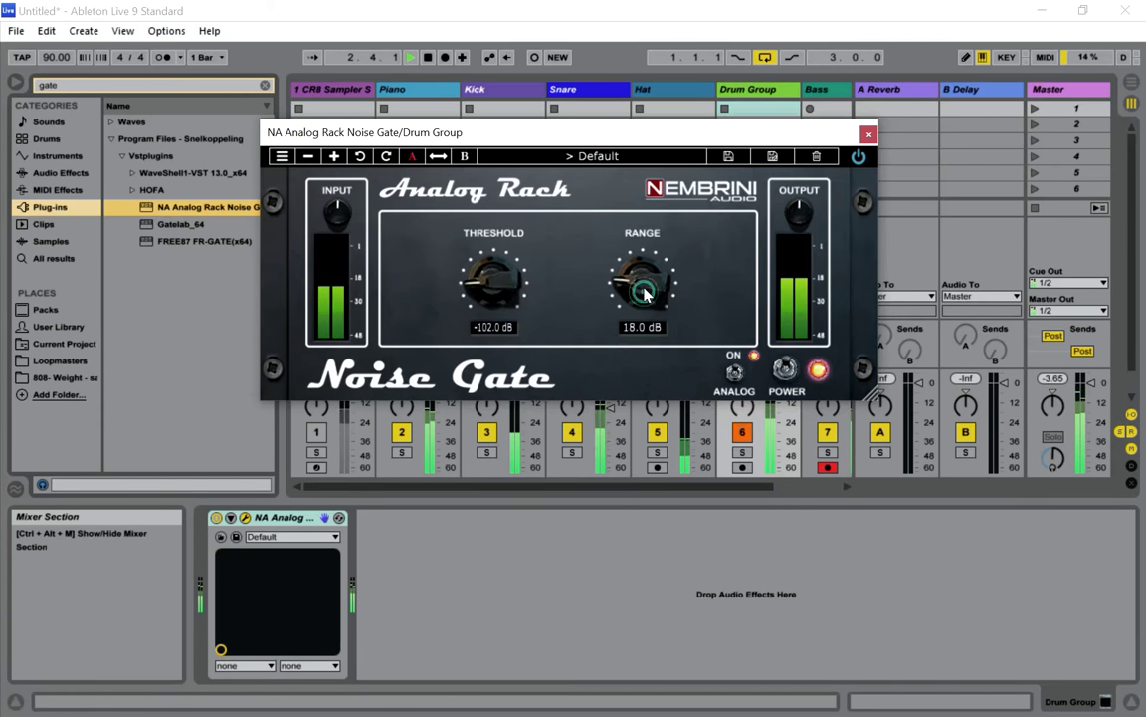
click(869, 133)
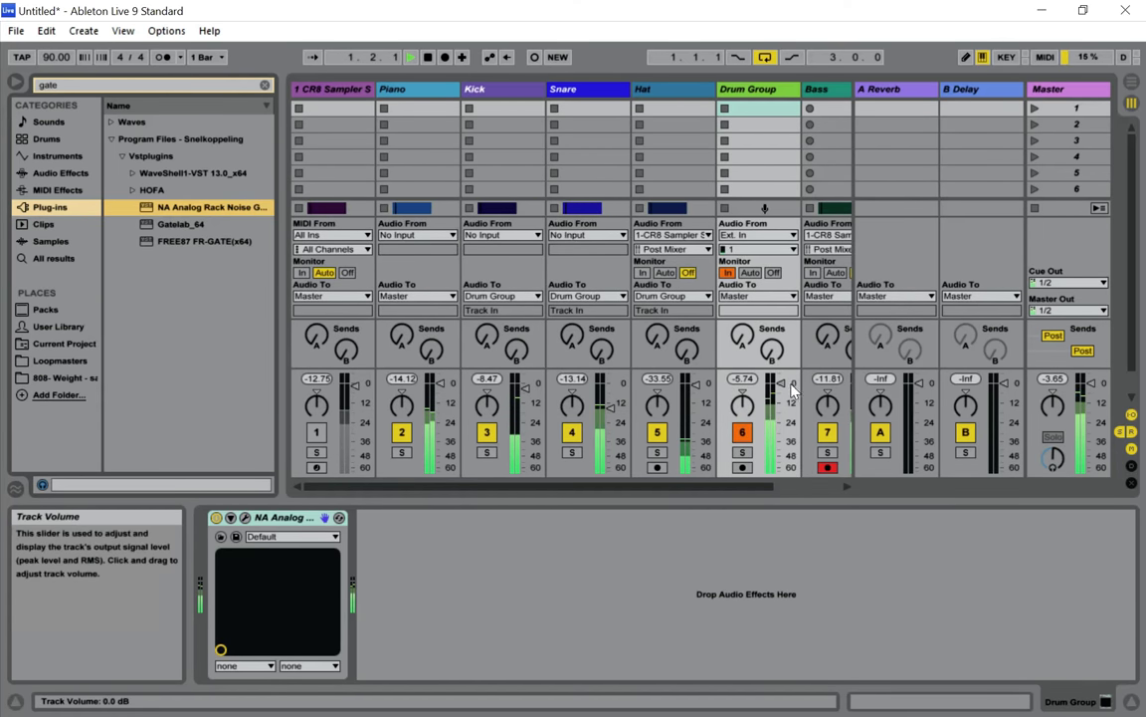
Balance the drum track volumes with Kick at -3.0 dB, Snare at -16.0 dB and Hat at -2.6 dB
drag(527, 390, 527, 391)
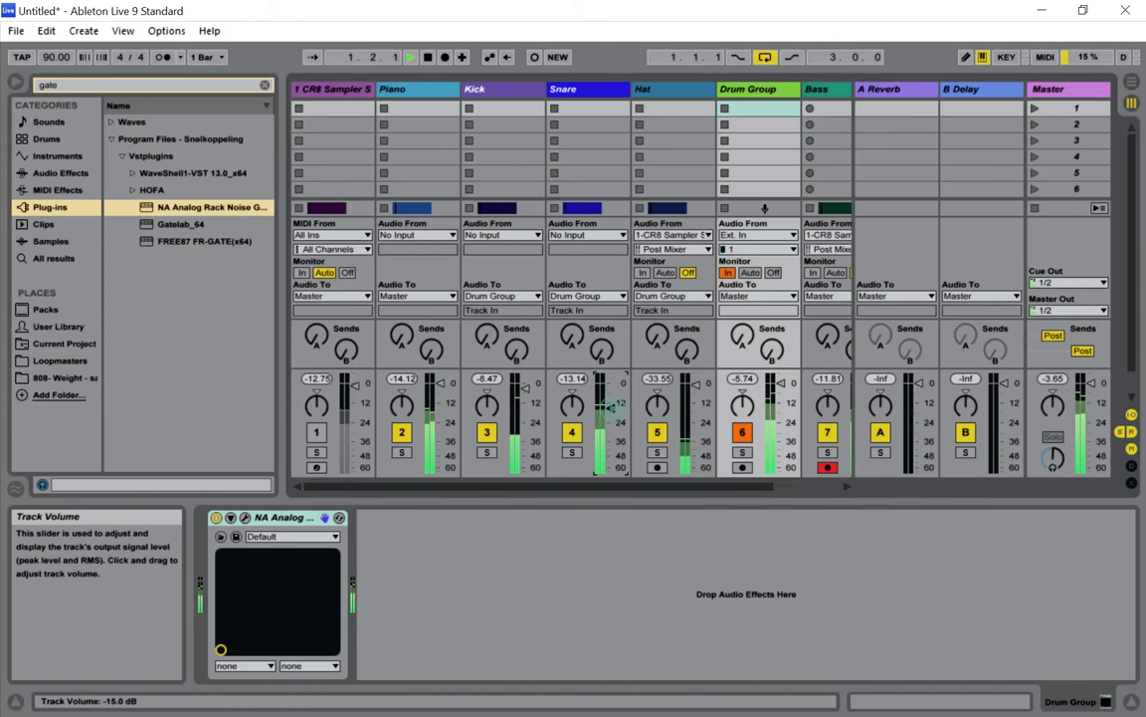
drag(619, 409, 619, 411)
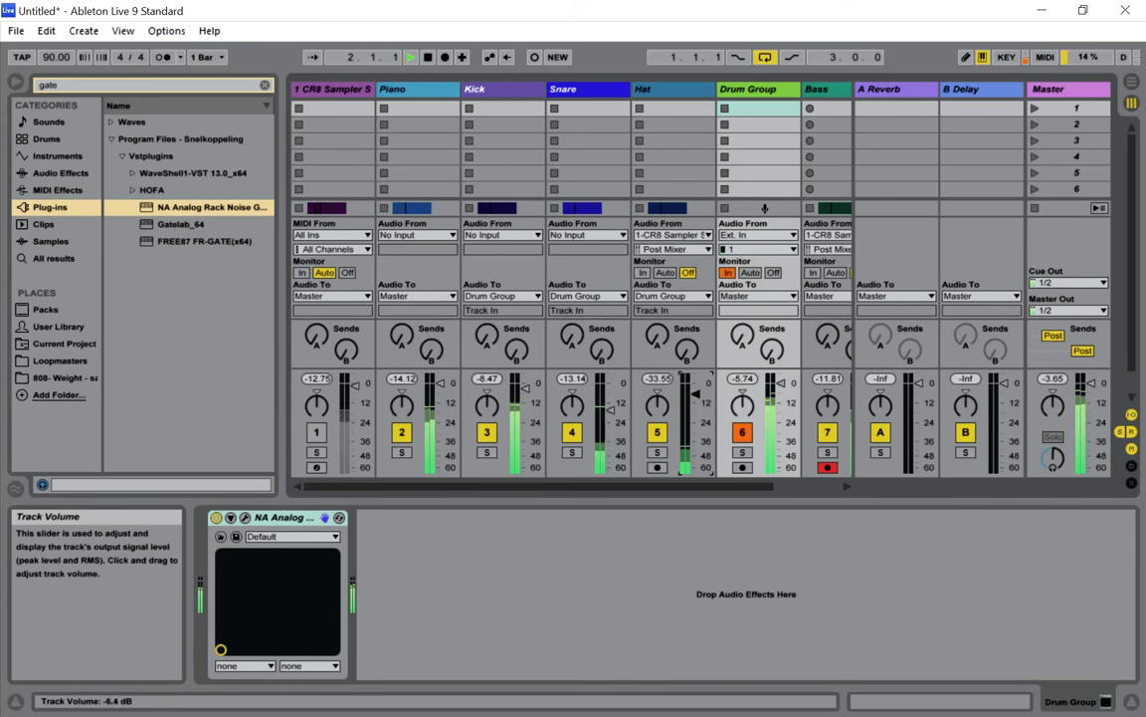
drag(696, 390, 696, 383)
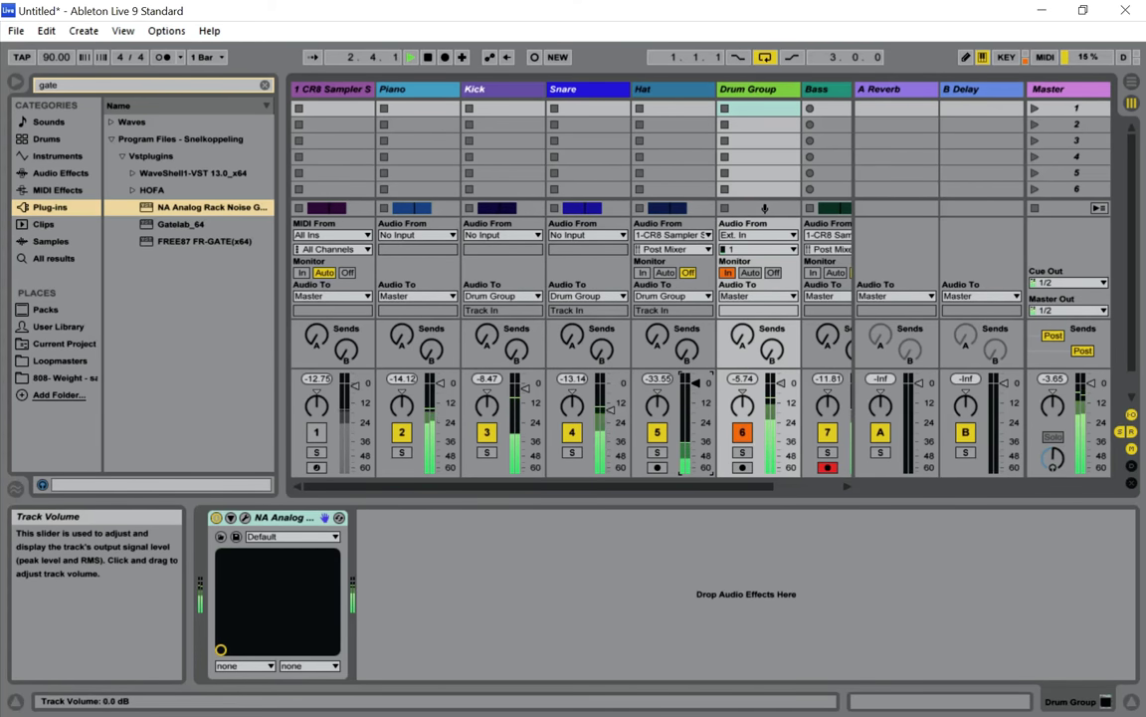
drag(695, 389, 696, 387)
Set the detune of the Kick clip to -1 ct and of the Snare clip to 2 ct in the arrangement
key(Tab)
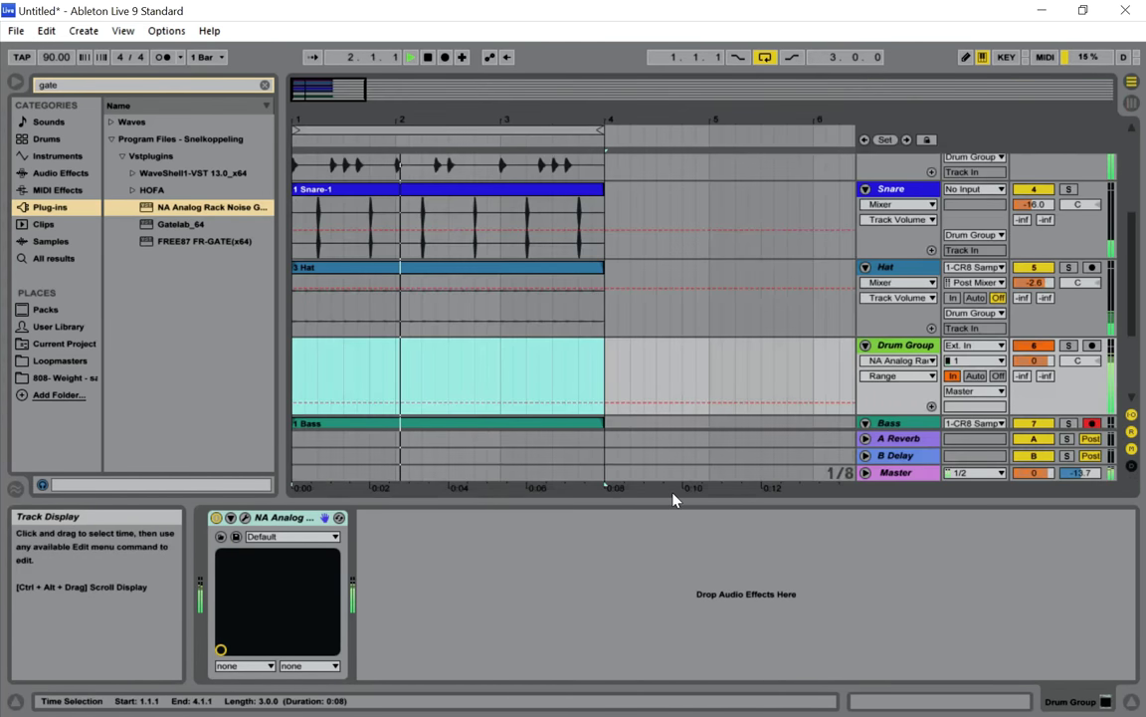
scroll(543, 328, up, 5)
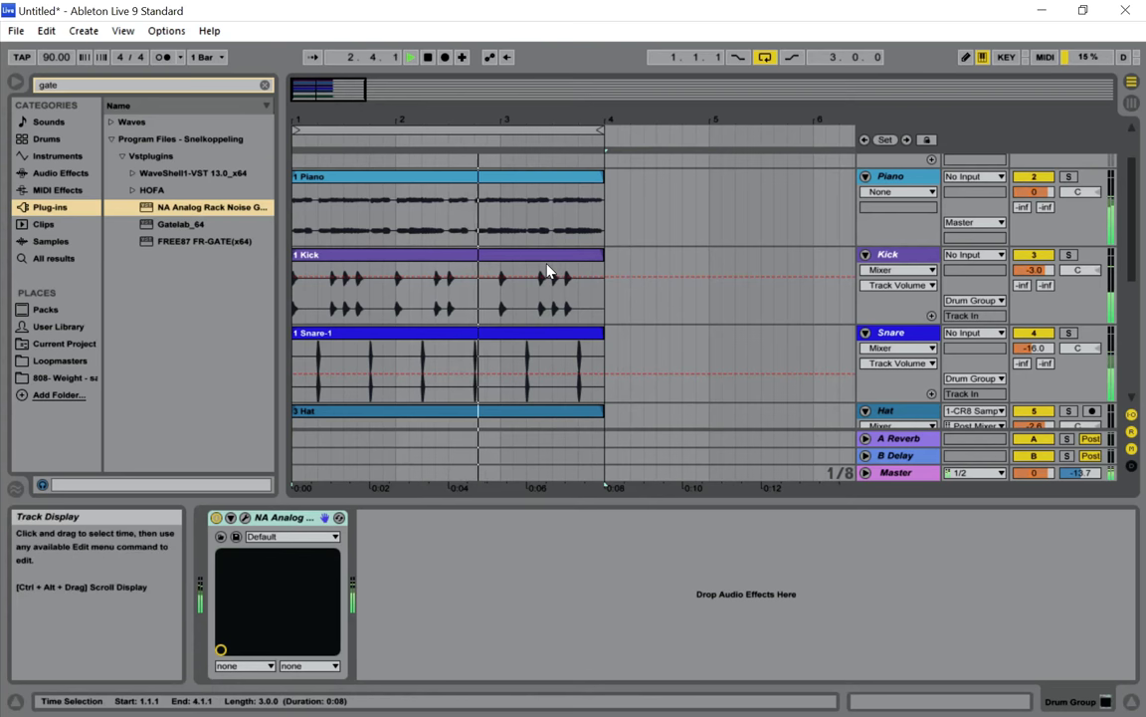
click(545, 263)
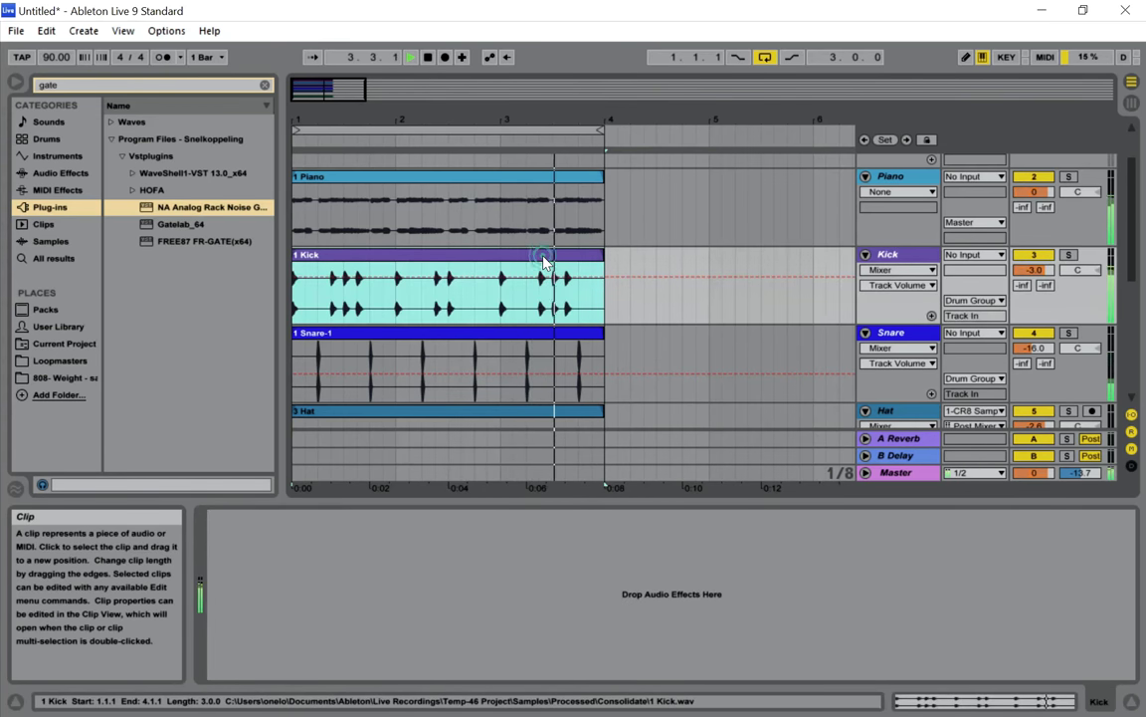
double_click(544, 262)
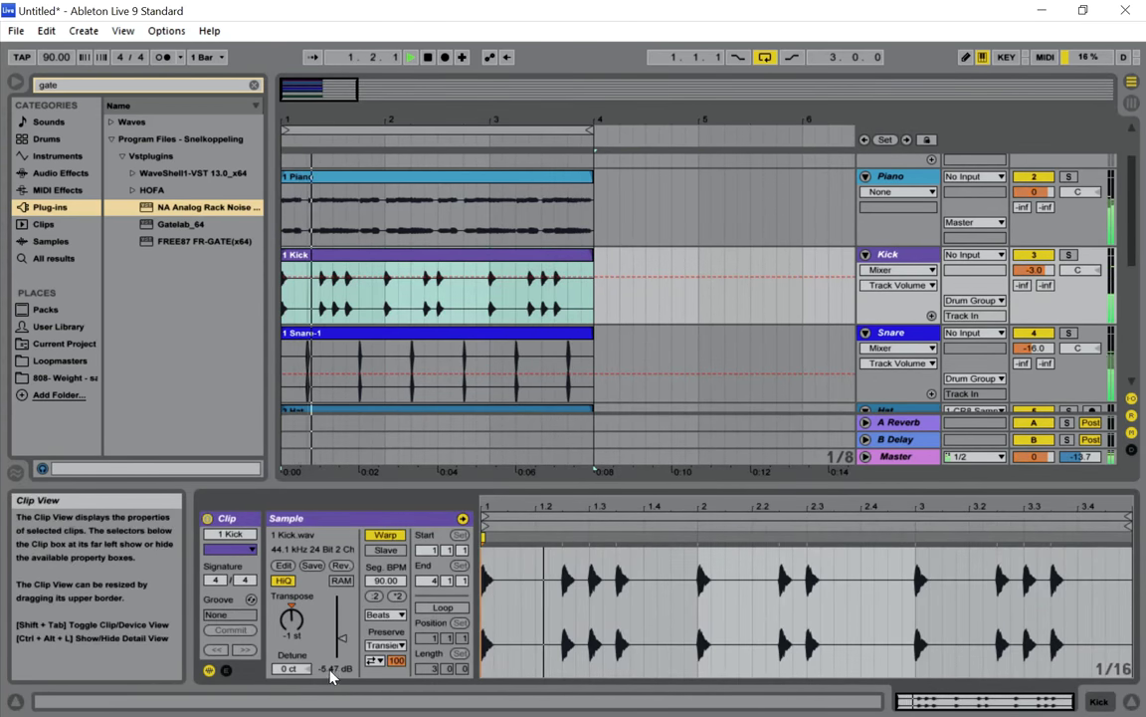
drag(288, 668, 288, 673)
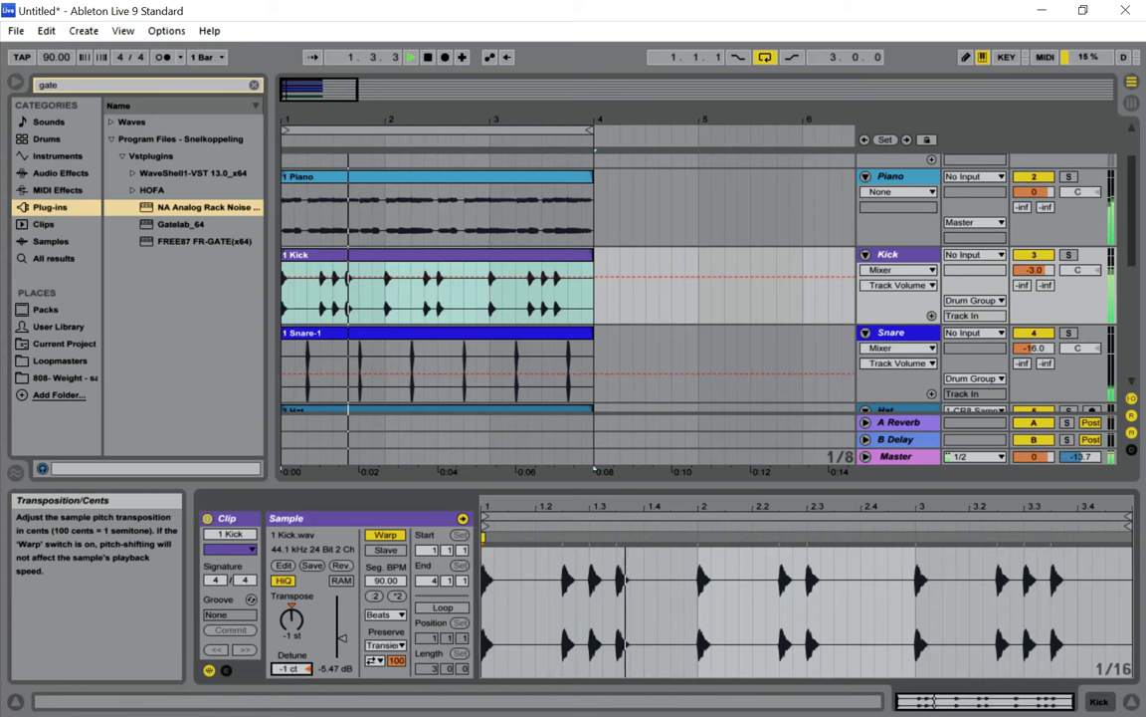
click(461, 334)
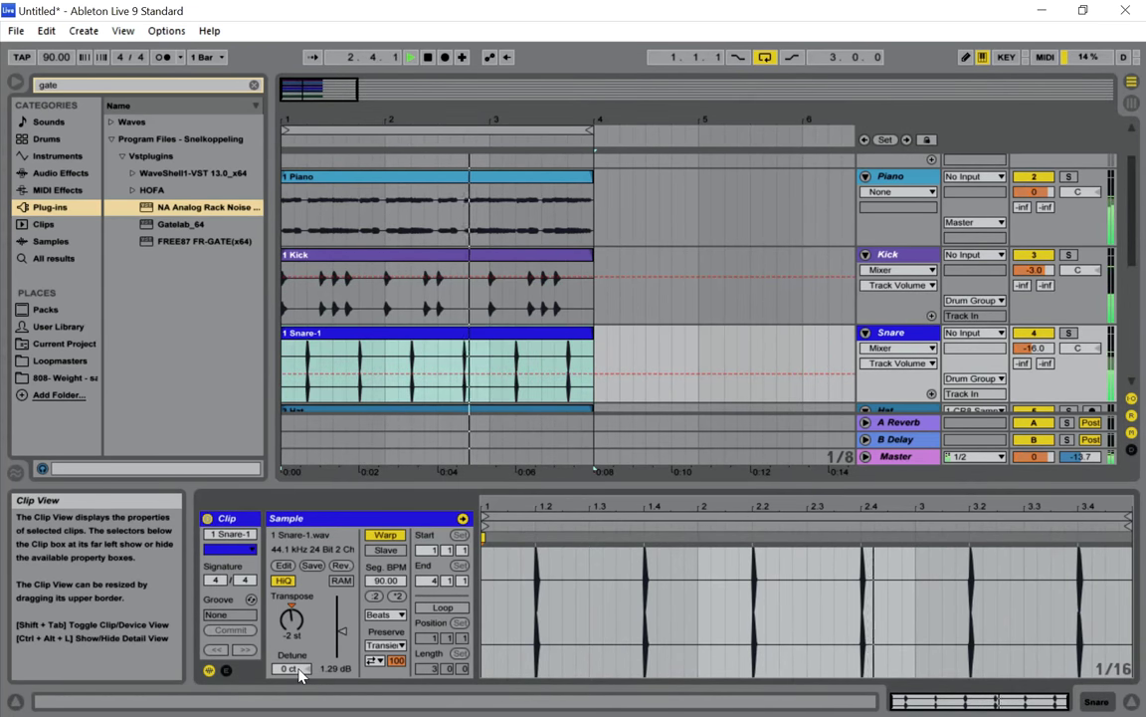
drag(296, 670, 295, 680)
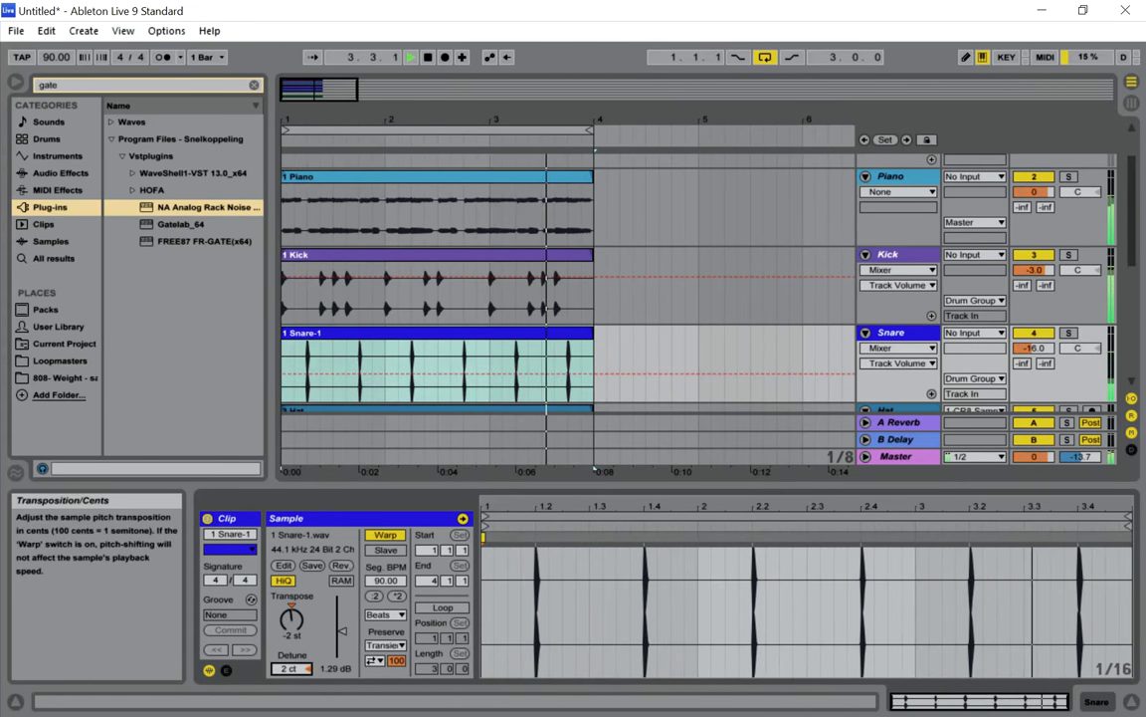
Try tuning the Hat clip to -2 st with a -1 ct detune before restoring both values to 0
scroll(438, 385, down, 1)
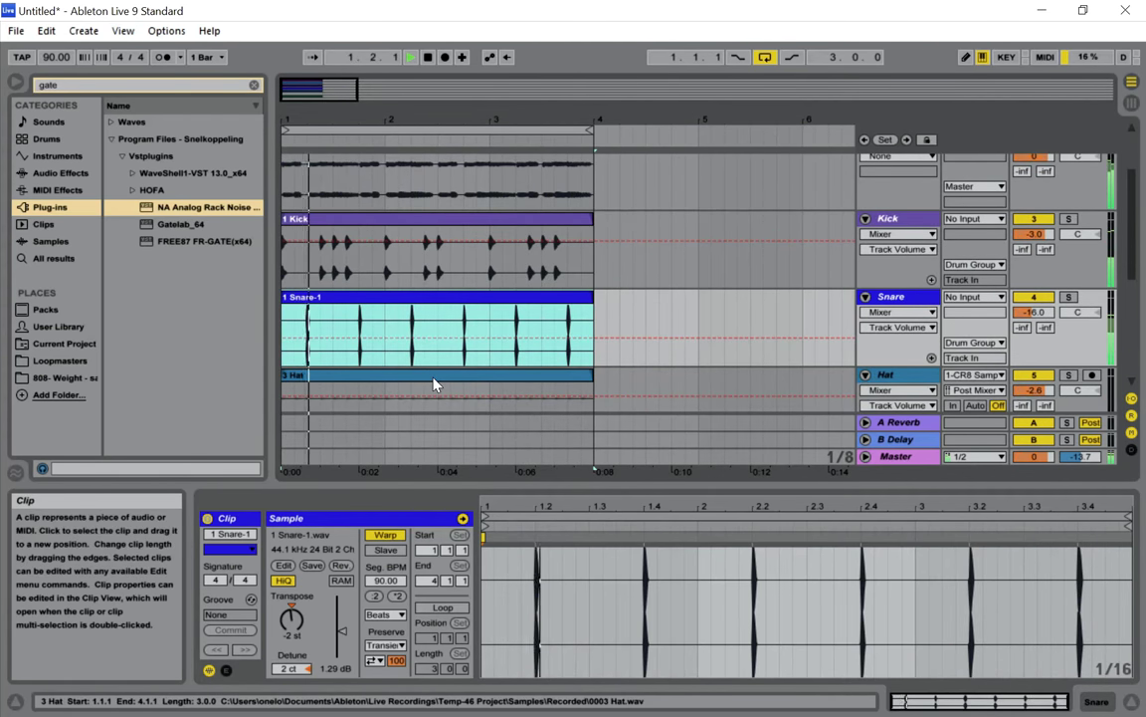
click(435, 385)
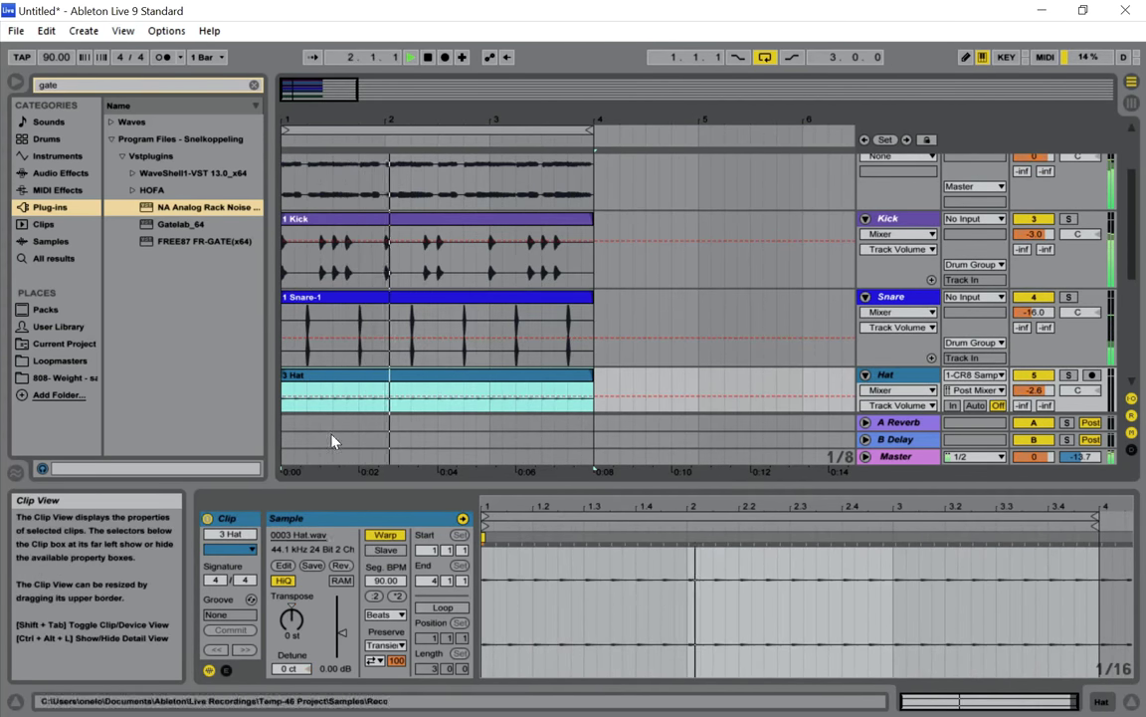
drag(298, 622, 299, 625)
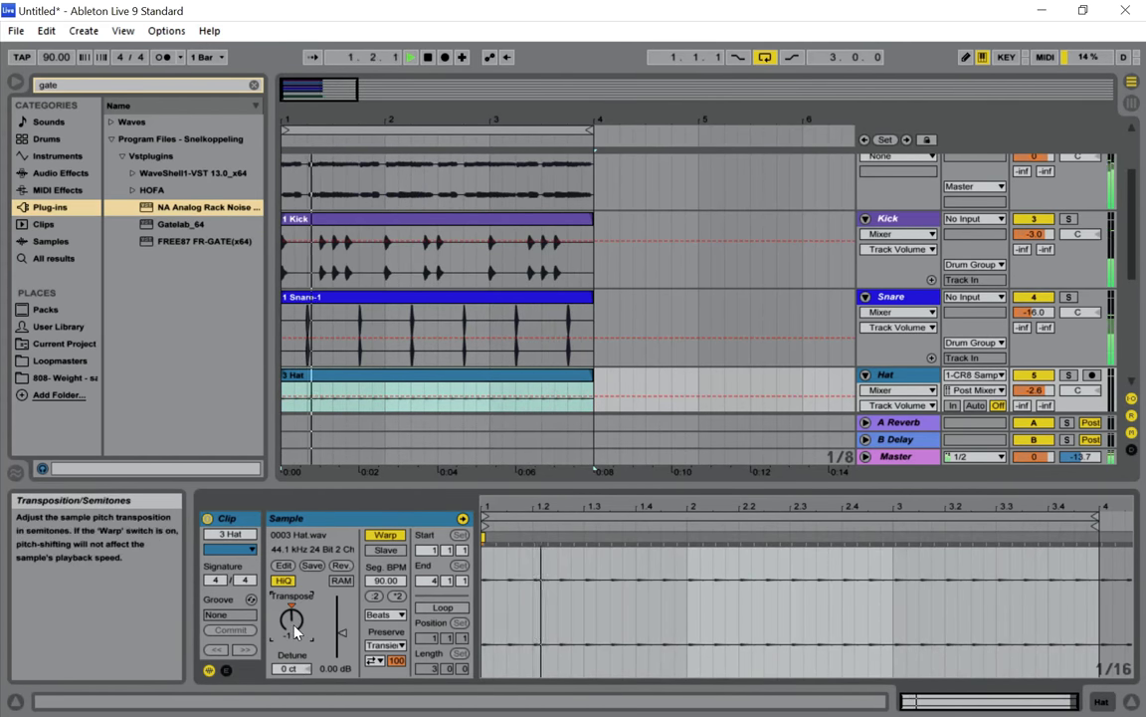
drag(295, 630, 293, 672)
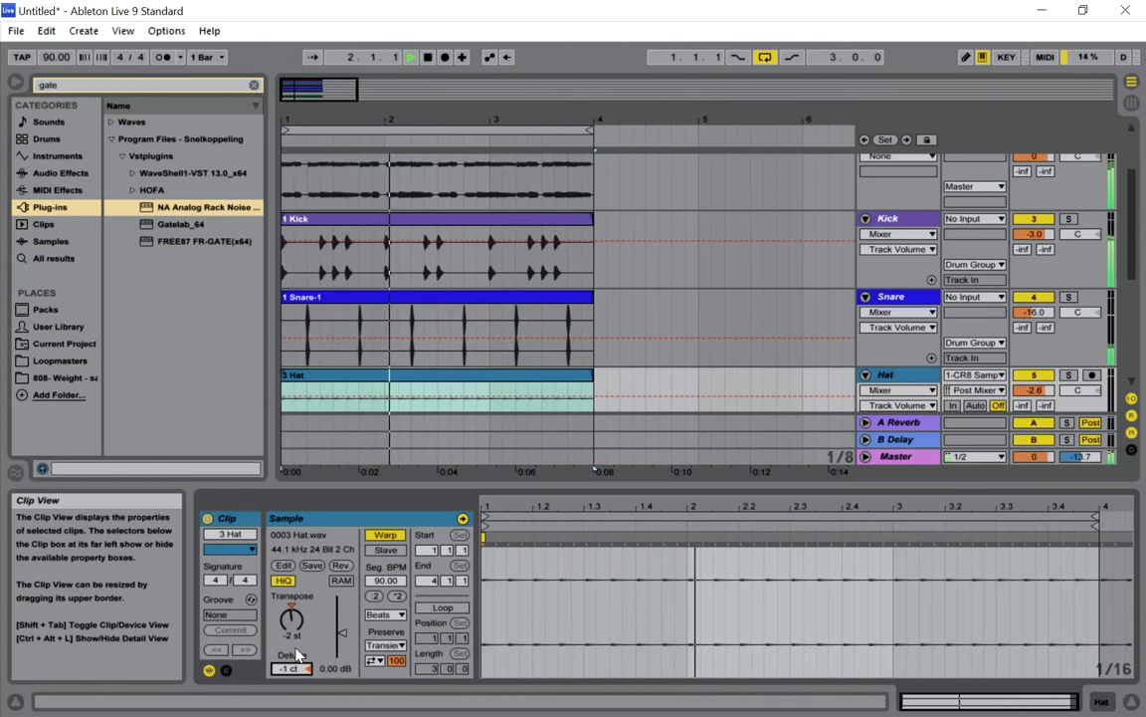
key(Tab)
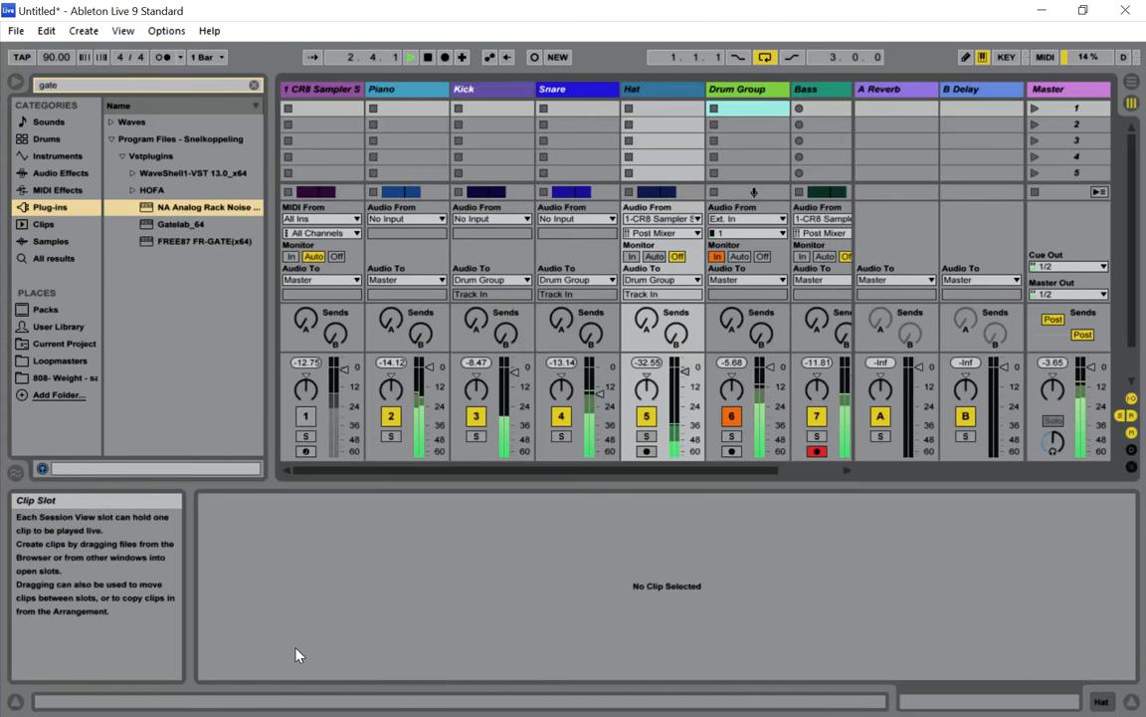
click(660, 194)
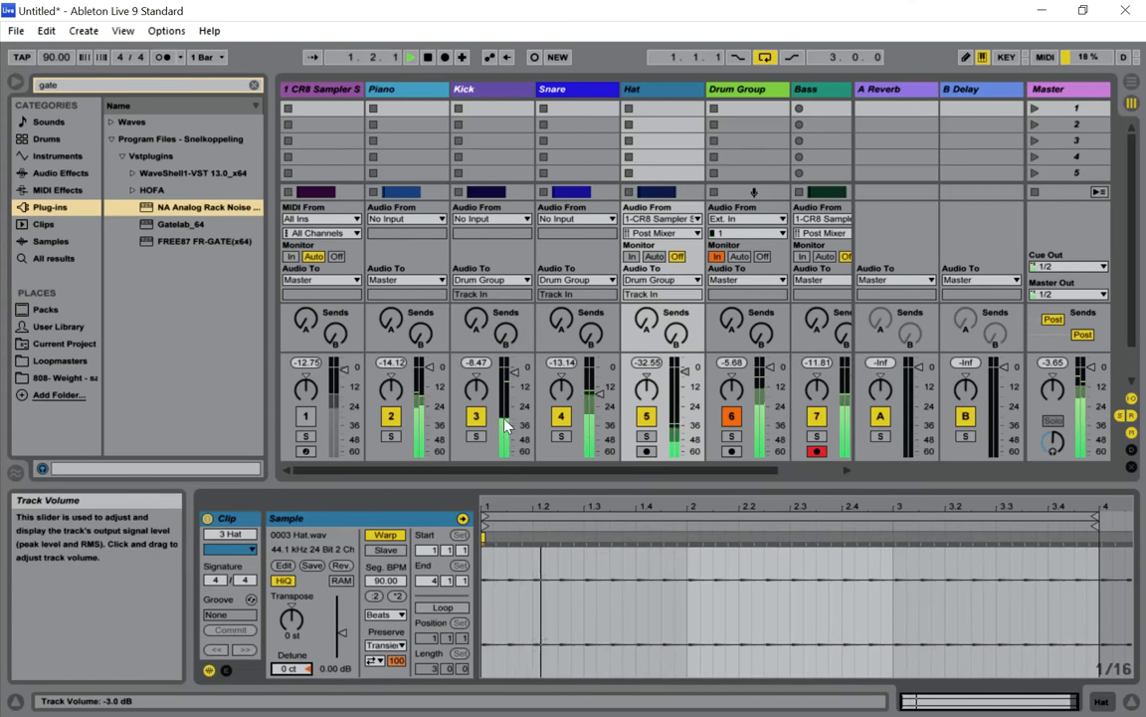
Set the Kick track's volume to -5.3 dB and apply the MPC 8 Swing-50 groove to the Kick clip in the arrangement
click(521, 376)
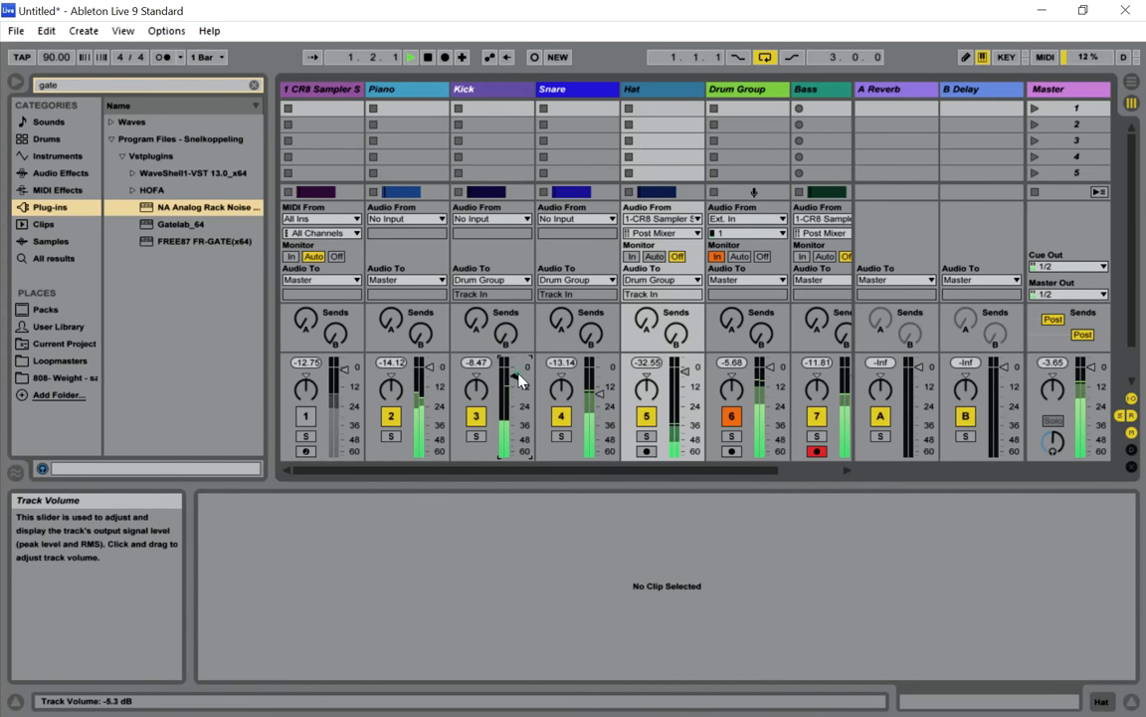
key(Tab)
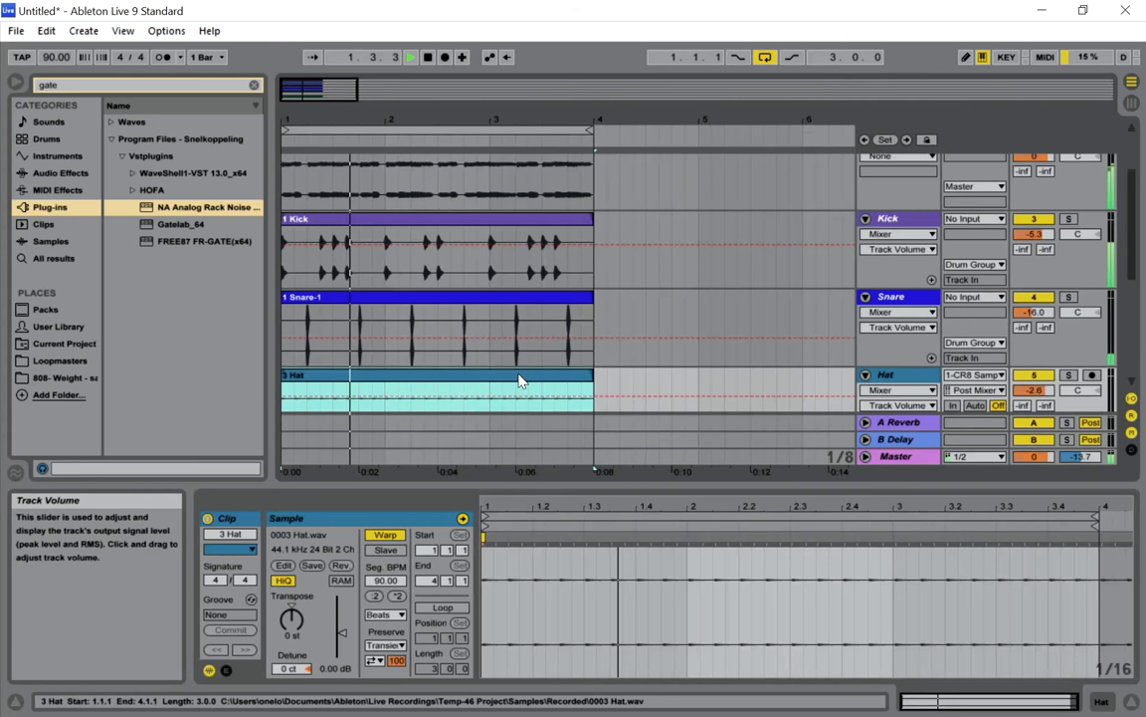
click(511, 225)
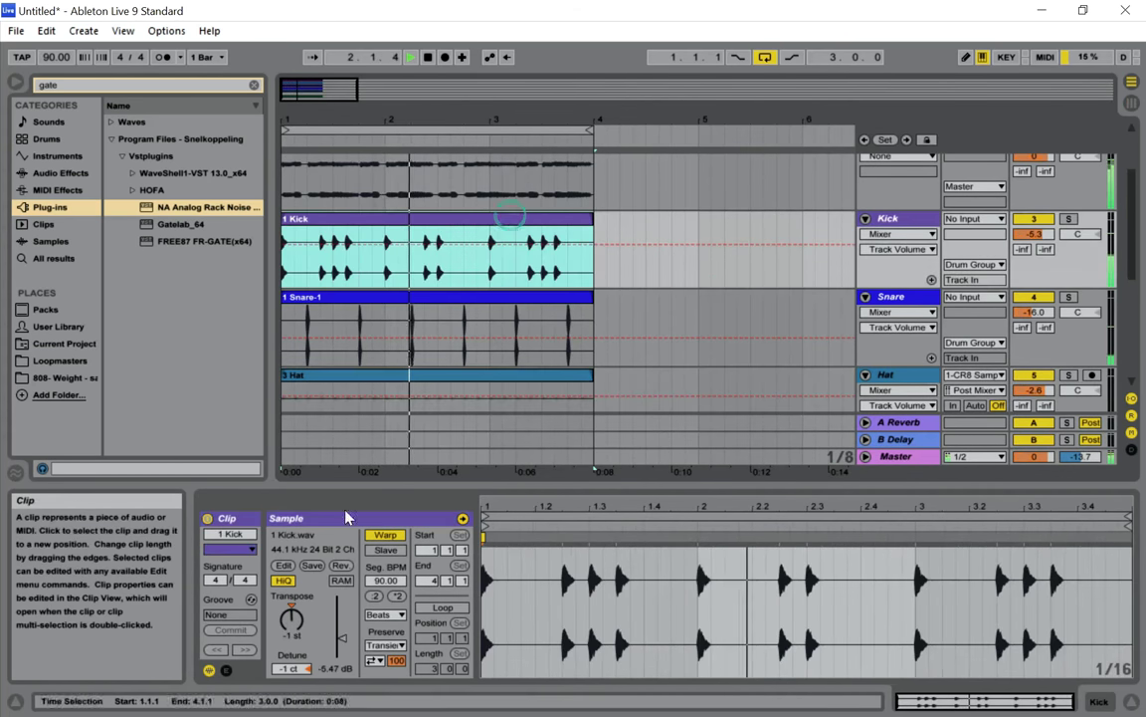
click(250, 601)
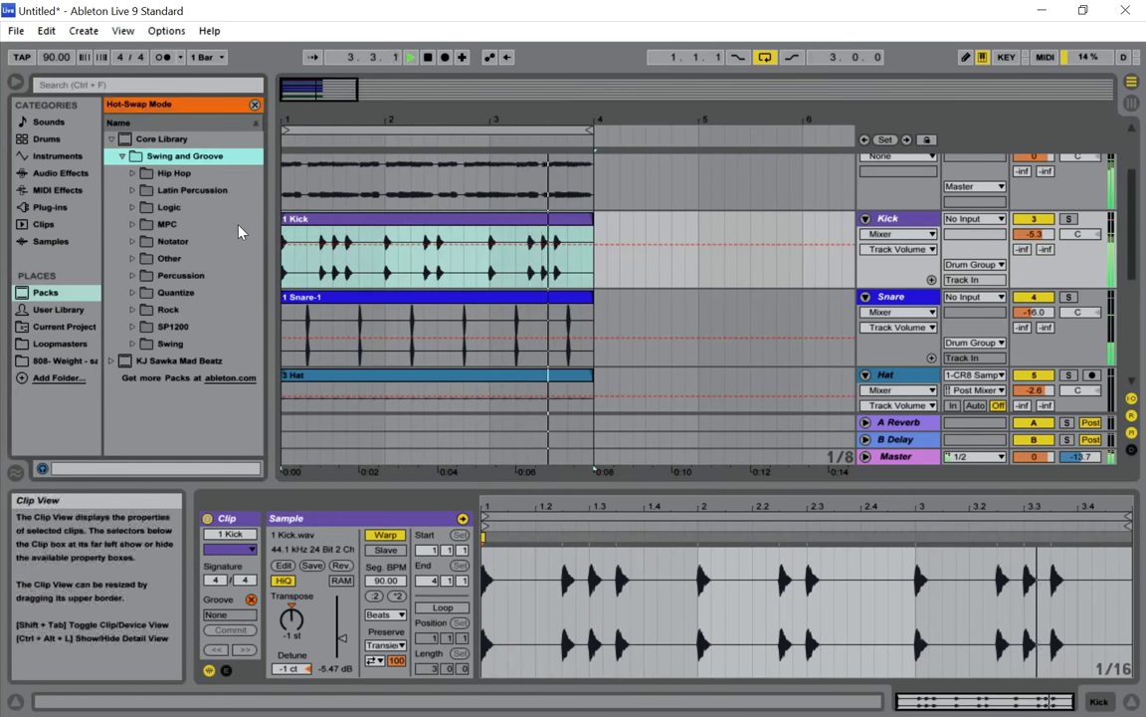
click(167, 224)
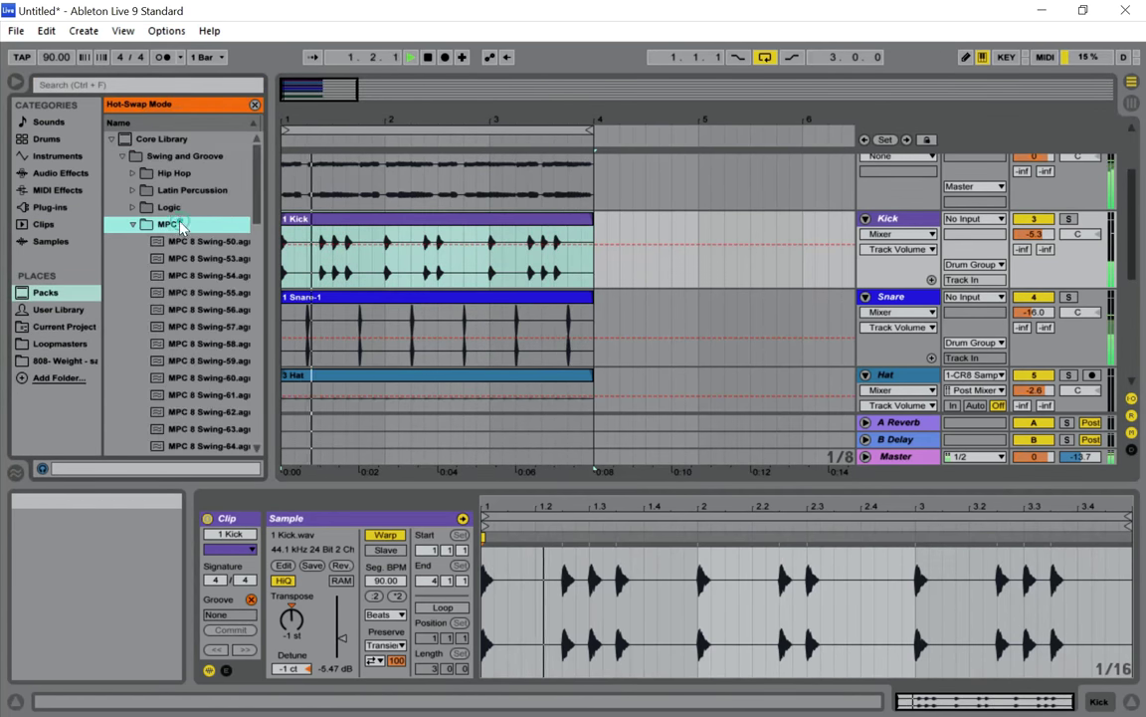
double_click(222, 245)
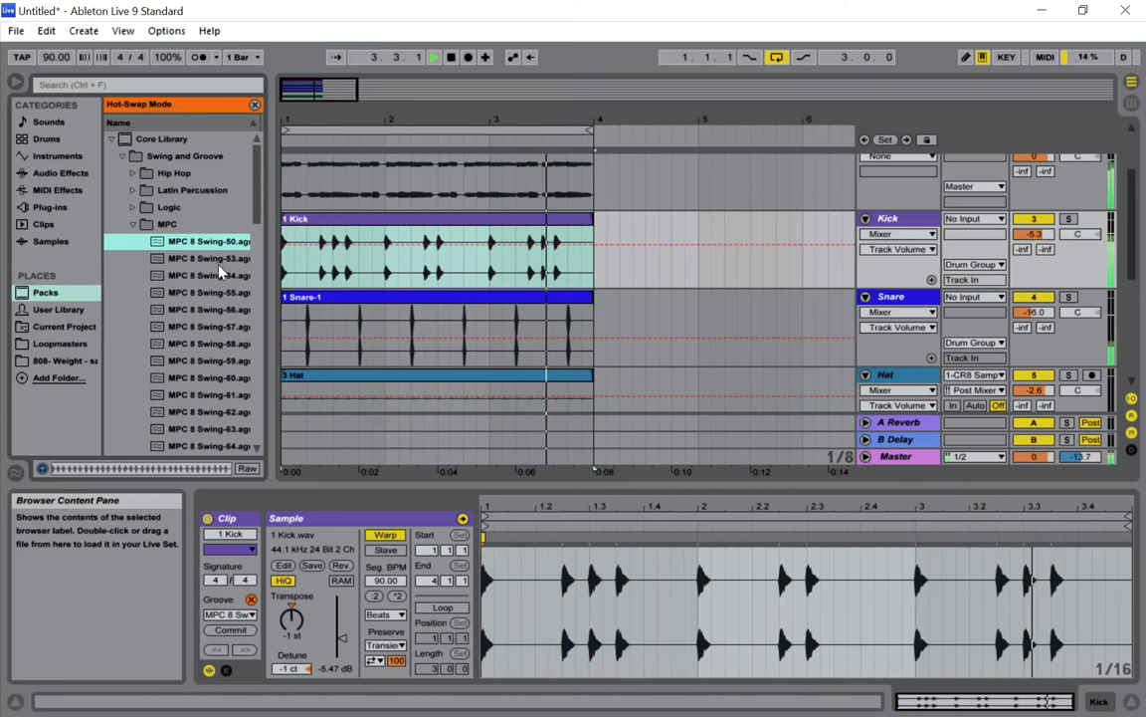
click(221, 260)
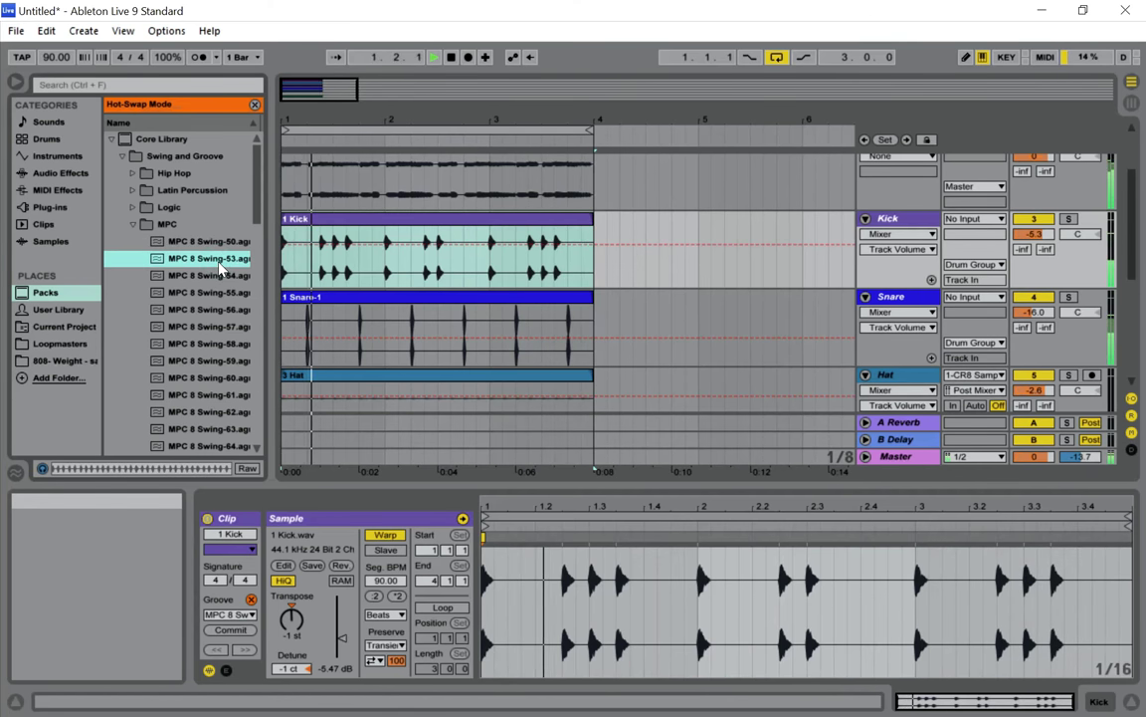
click(218, 243)
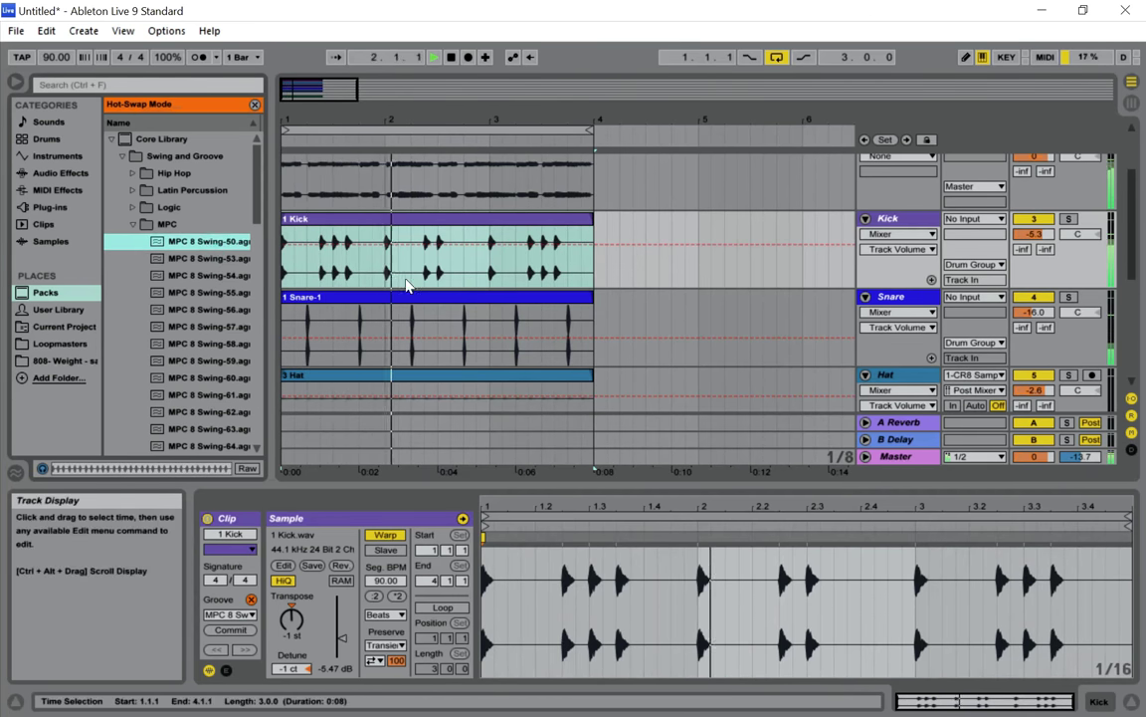
Try the MPC 8 Swing-50 and Swing-53 grooves on the Snare clip, settling on MPC 8 Swing-54
click(406, 311)
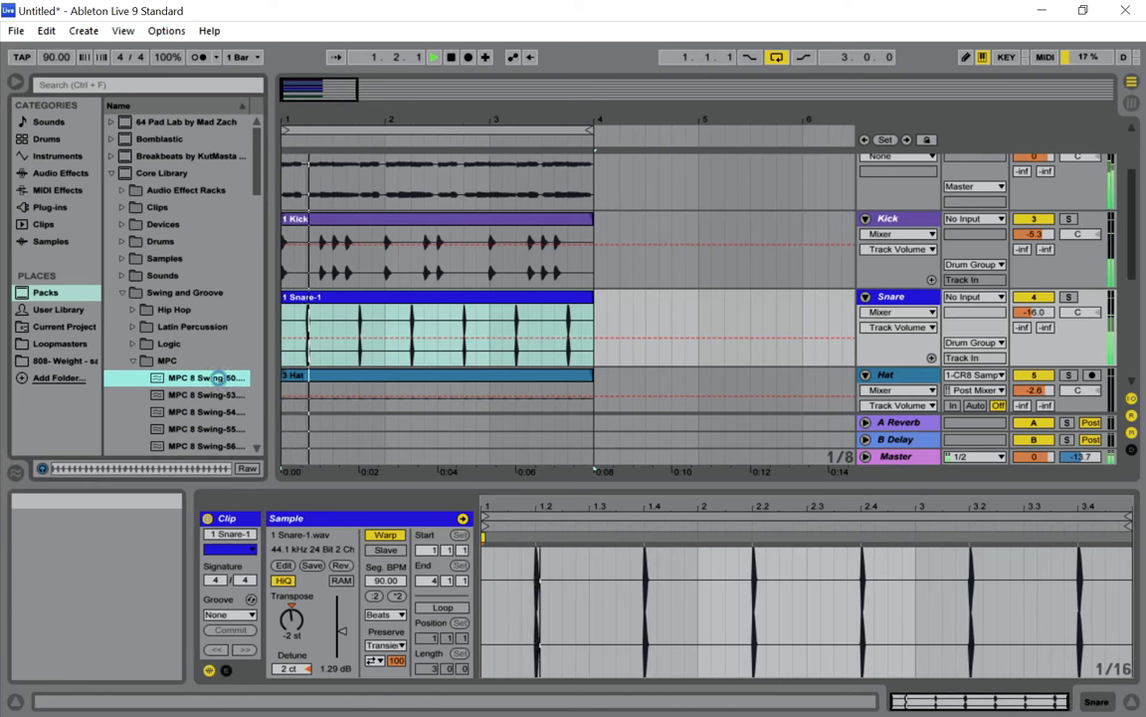
click(405, 376)
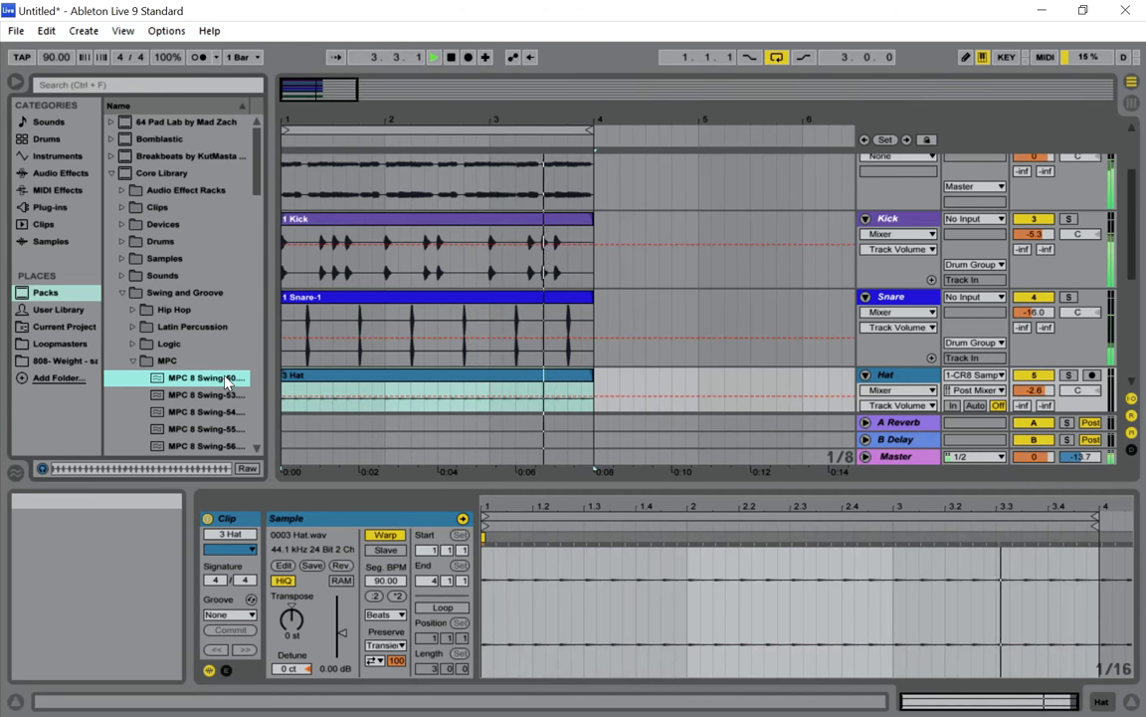
click(383, 301)
click(393, 224)
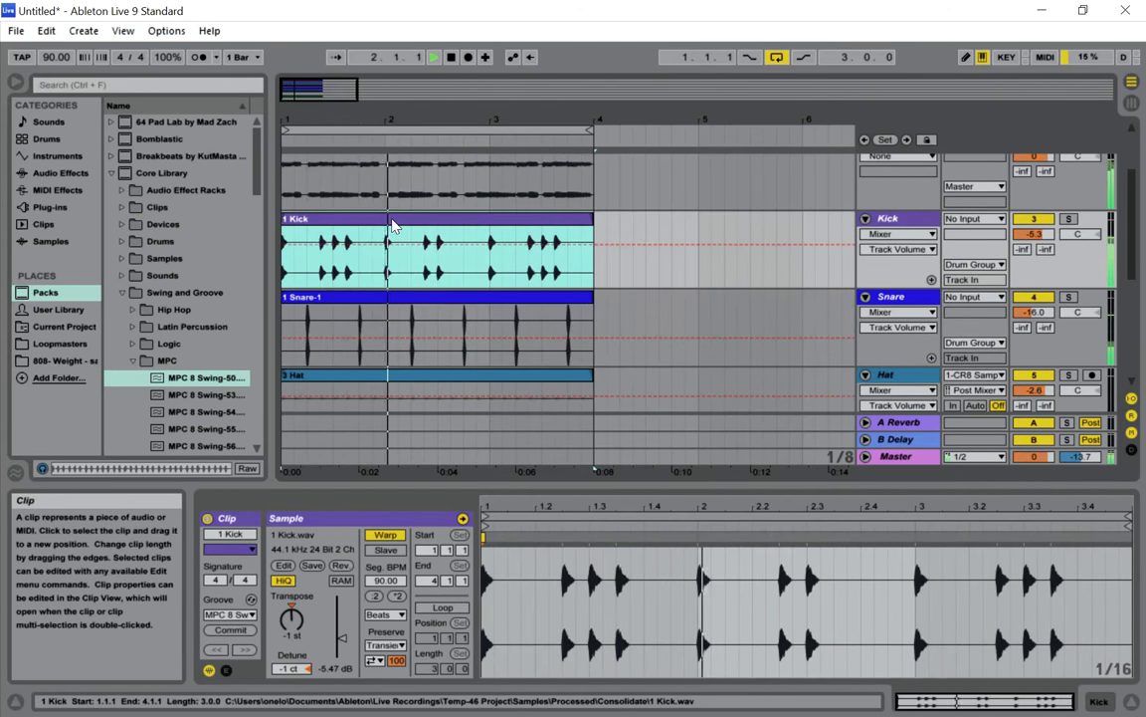
click(361, 314)
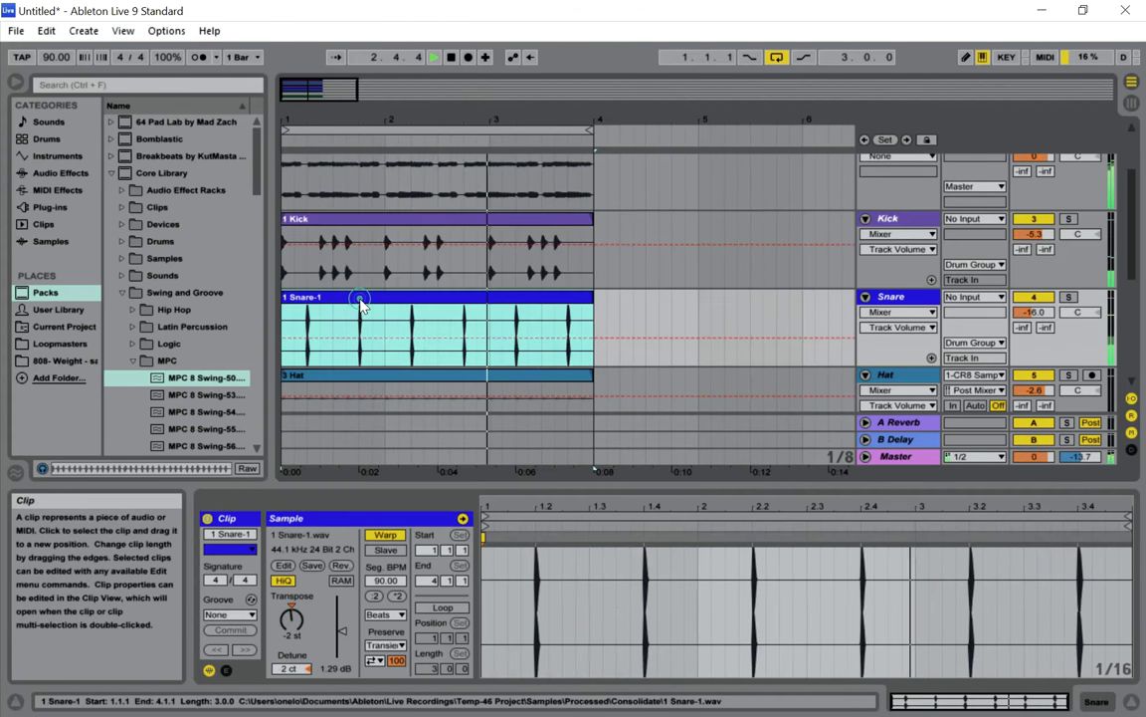
click(251, 599)
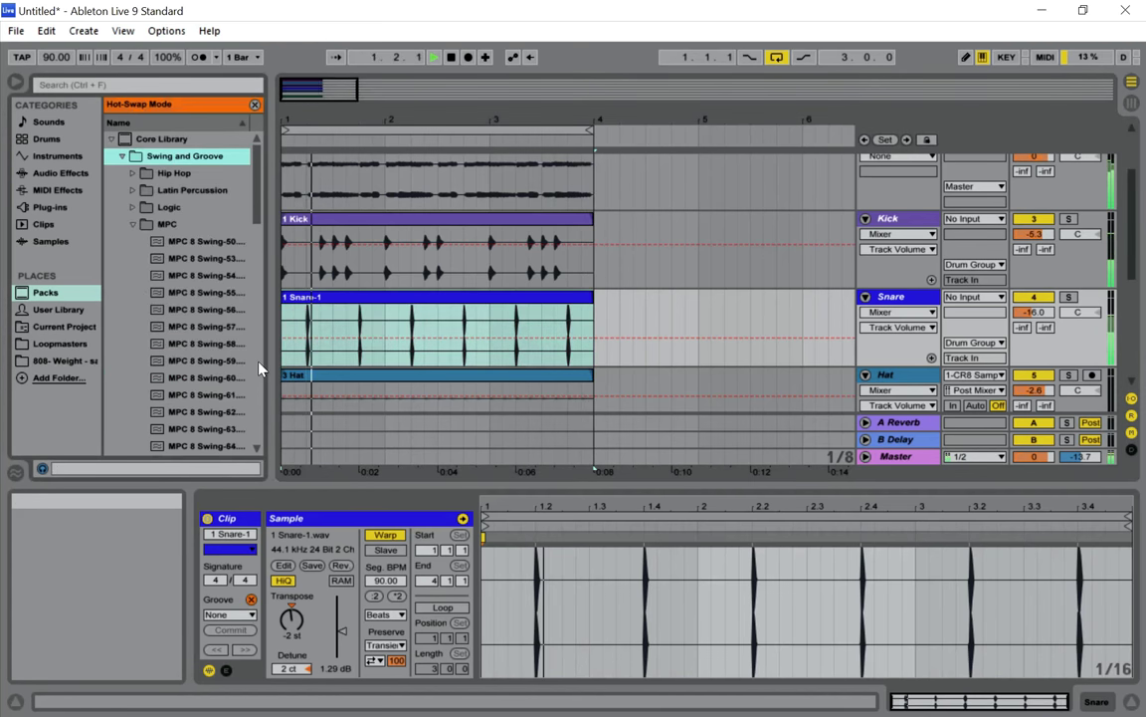
click(213, 241)
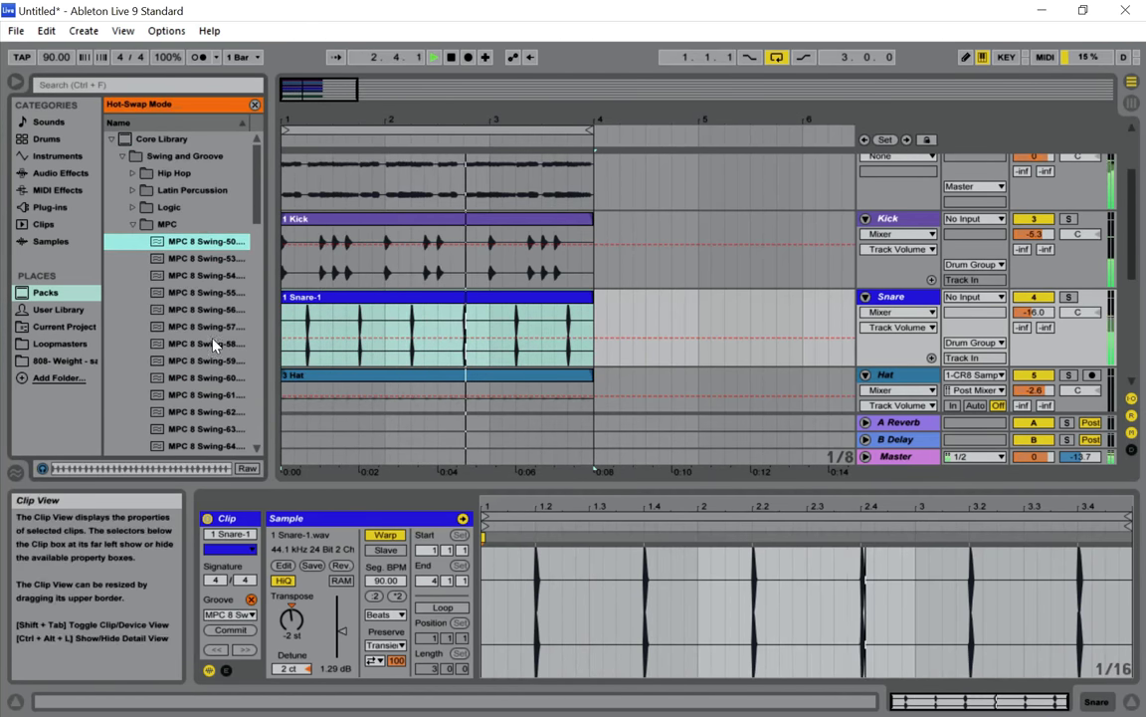
click(219, 259)
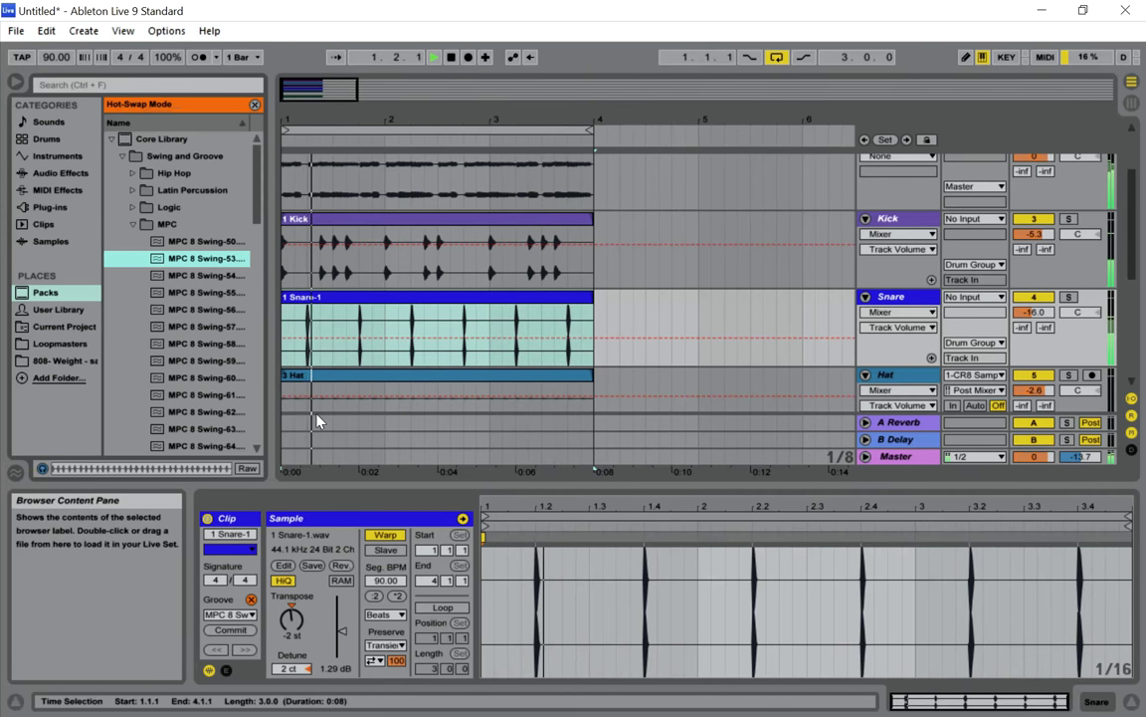
click(229, 278)
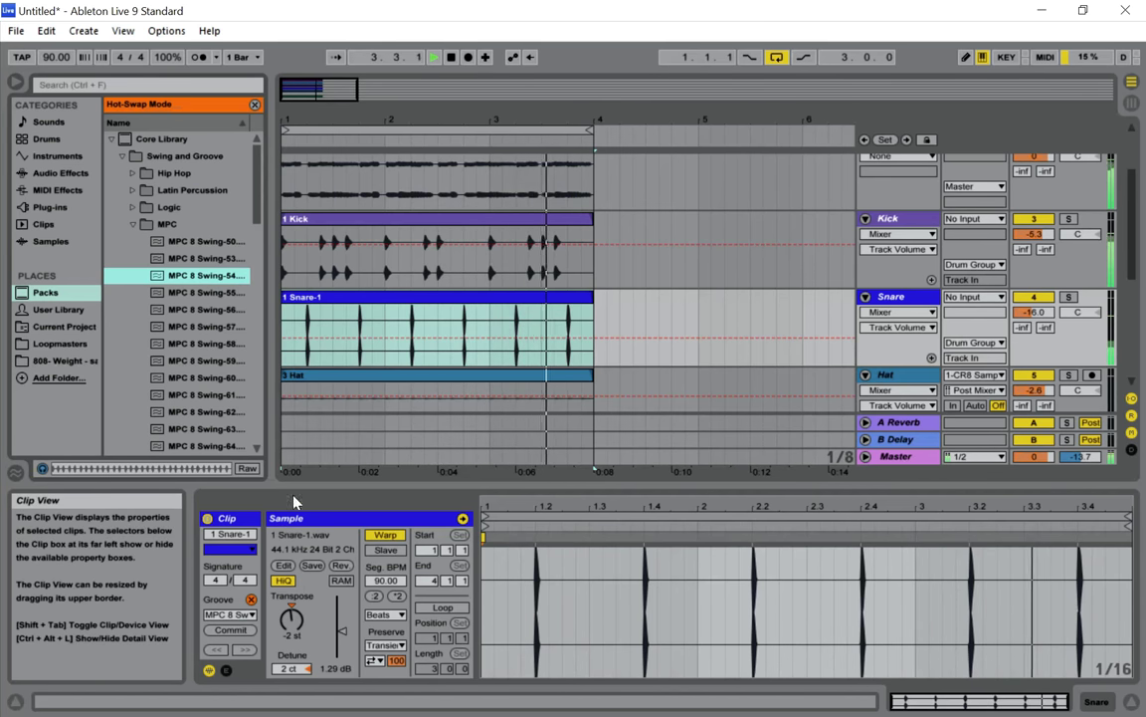
Compare the MPC 8 Swing-53 and Swing-50 grooves on the Hat clip, settling on MPC 8 Swing-53
click(343, 394)
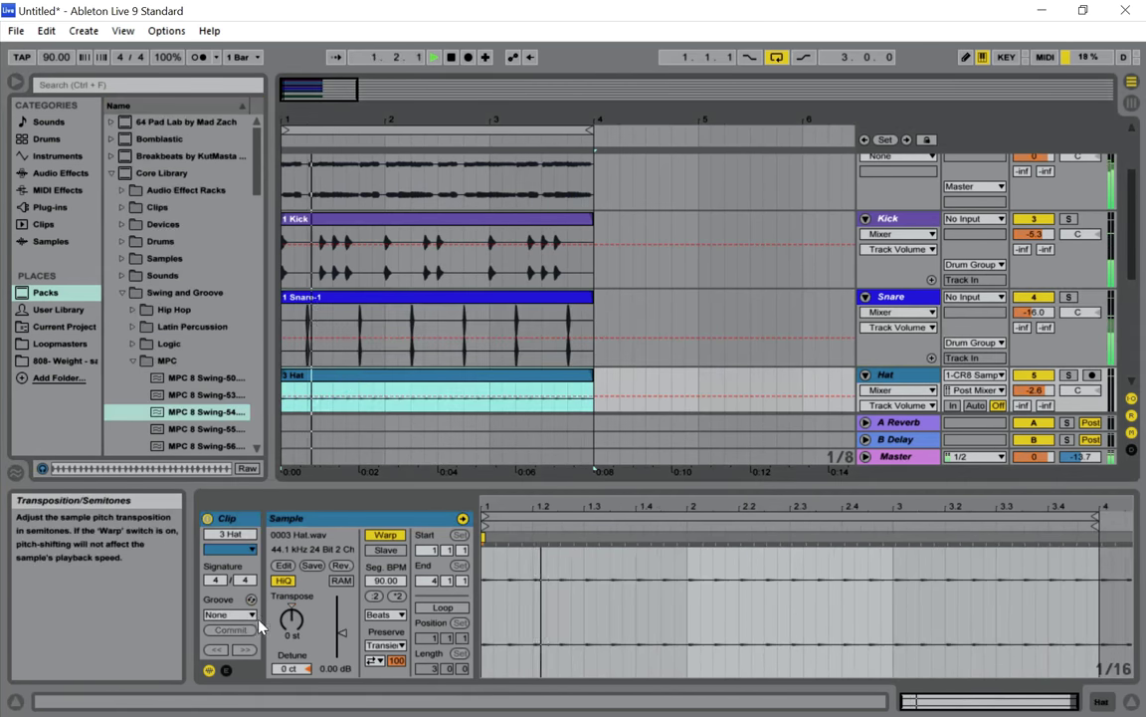
click(251, 599)
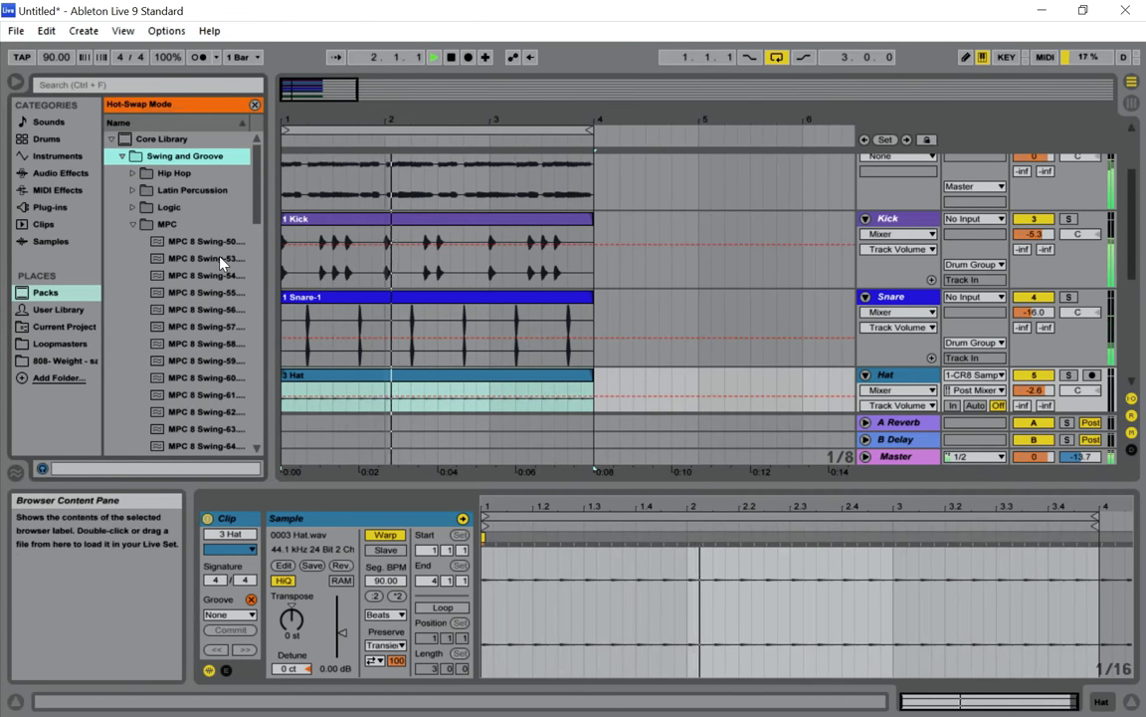
double_click(221, 258)
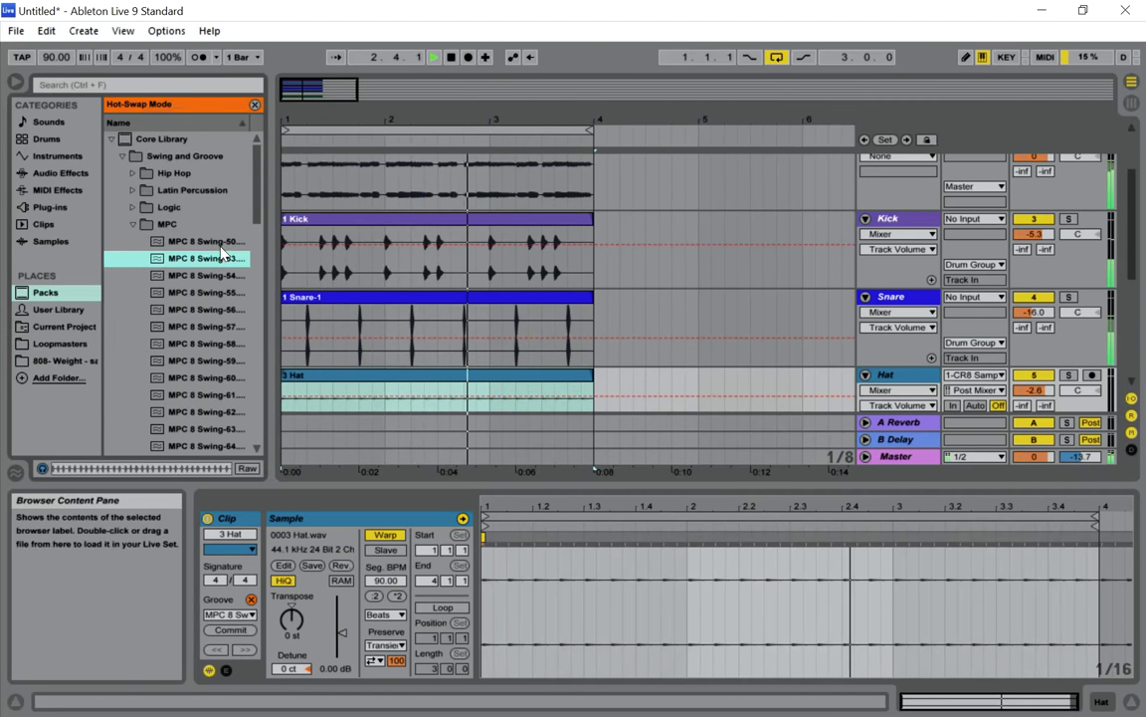
click(221, 244)
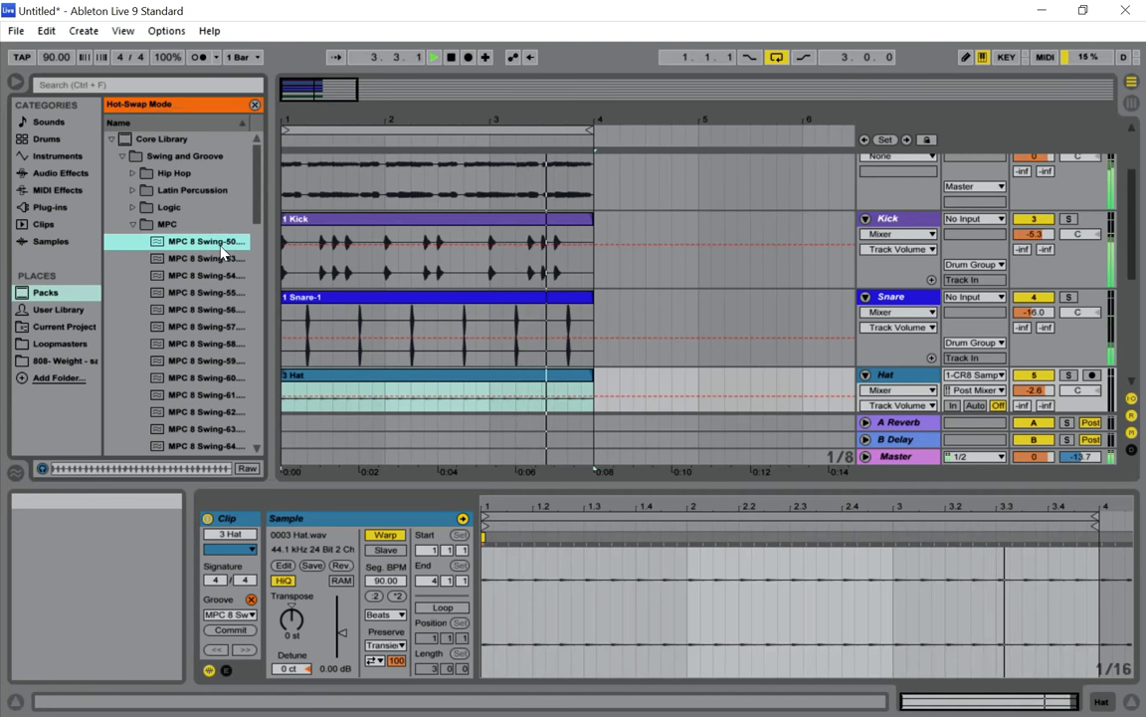
click(222, 260)
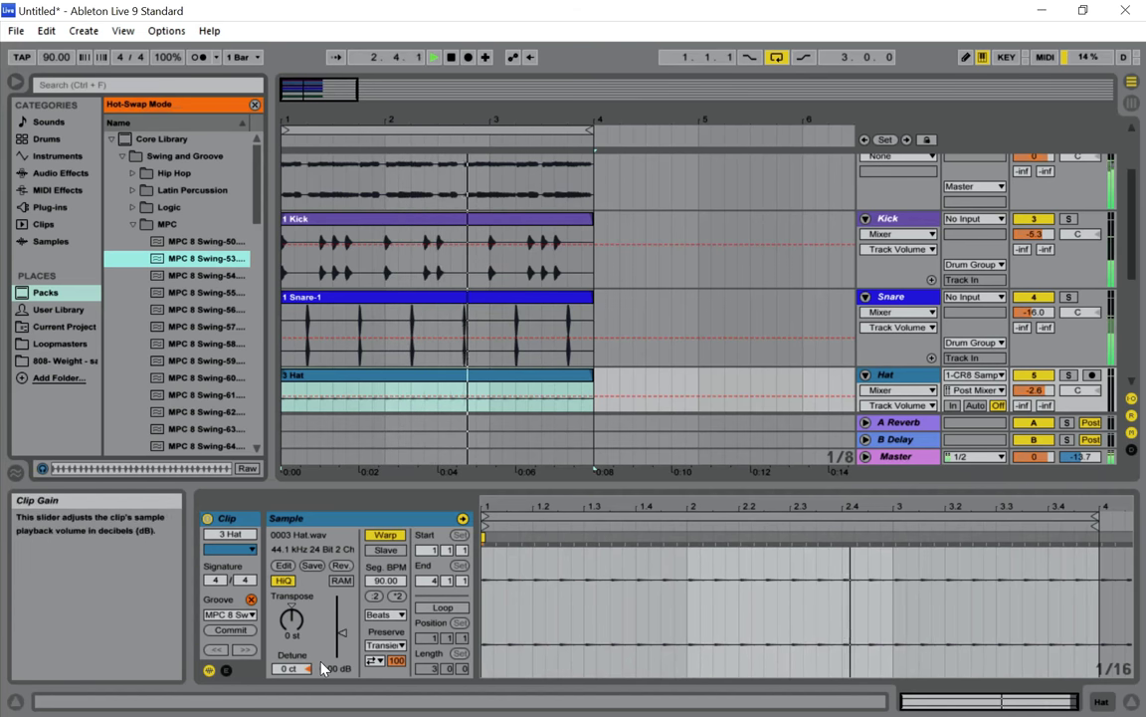
Delete the MIDI clip on the CR8 Sampler track in the arrangement and return to the session mixer
key(Tab)
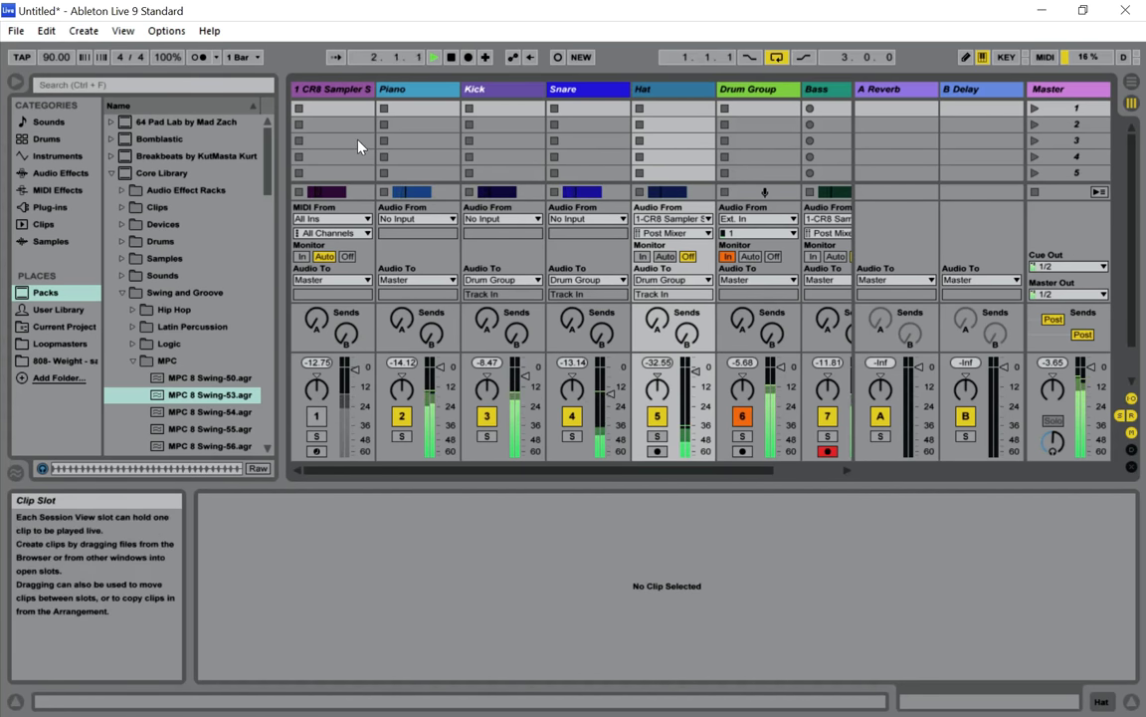
key(Tab)
scroll(476, 290, up, 5)
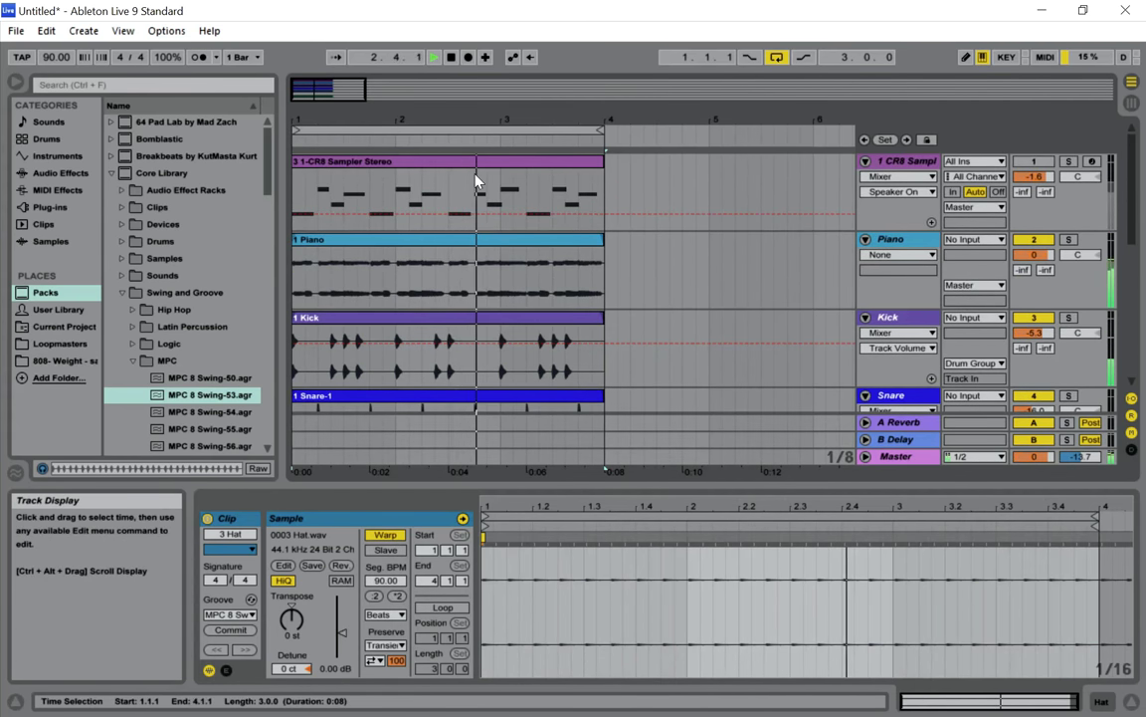
click(476, 163)
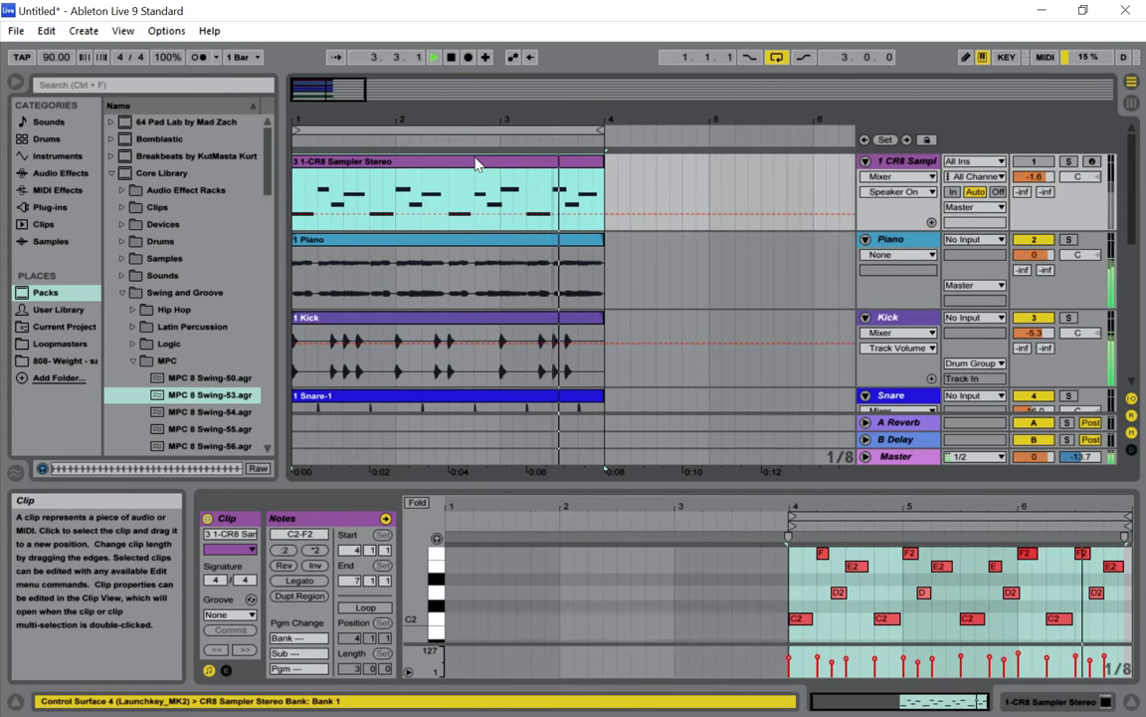
key(Delete)
key(Tab)
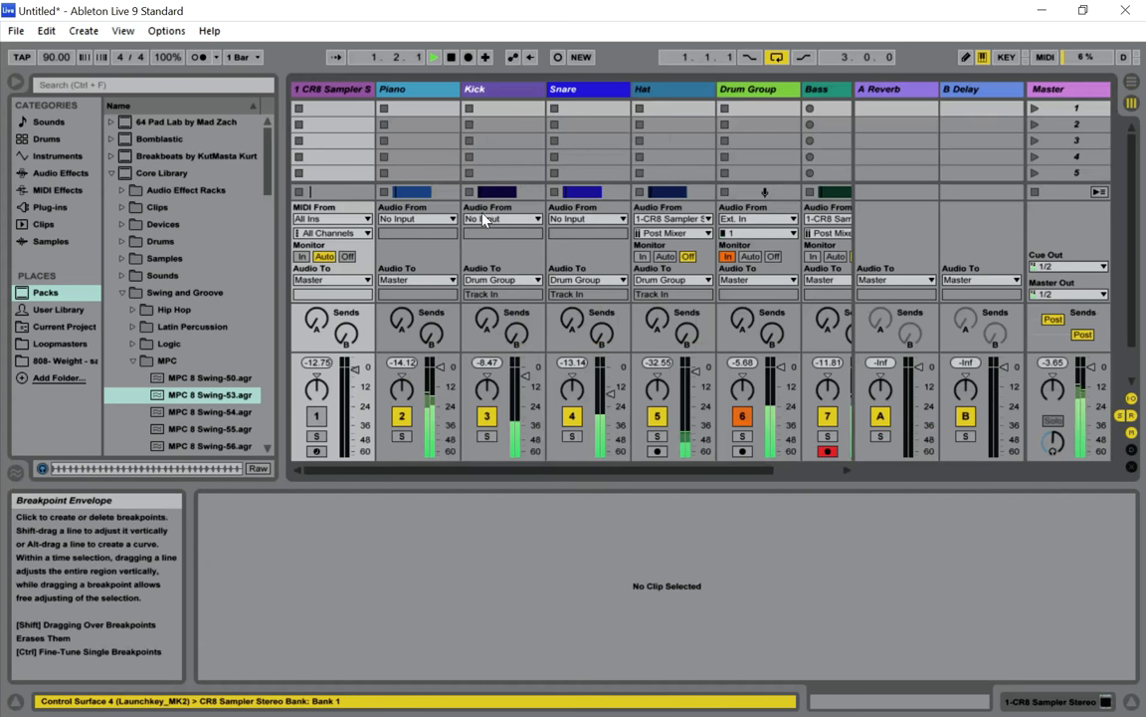
drag(477, 474, 619, 476)
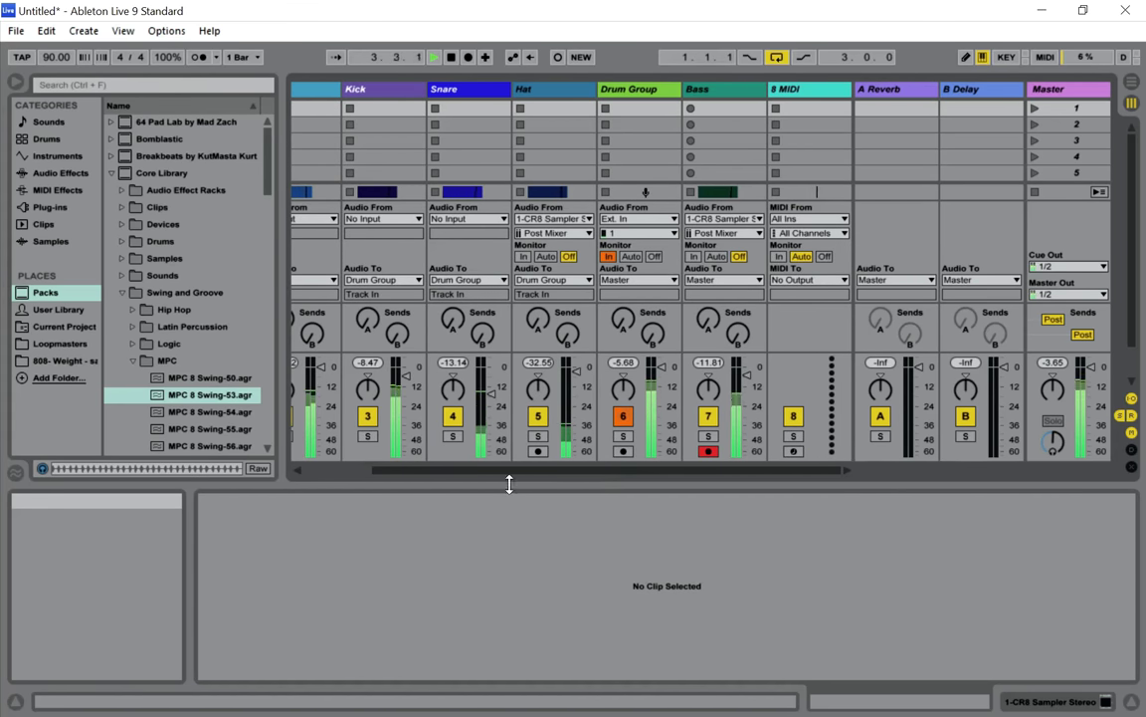
drag(485, 478, 391, 471)
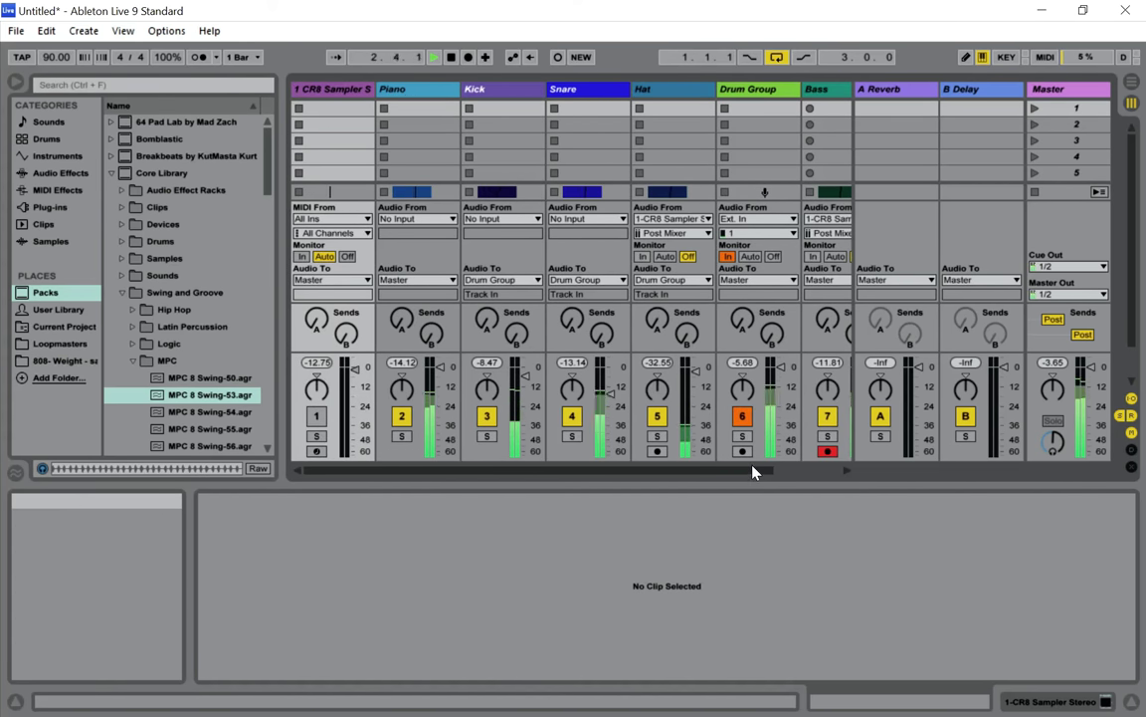
drag(754, 470, 821, 471)
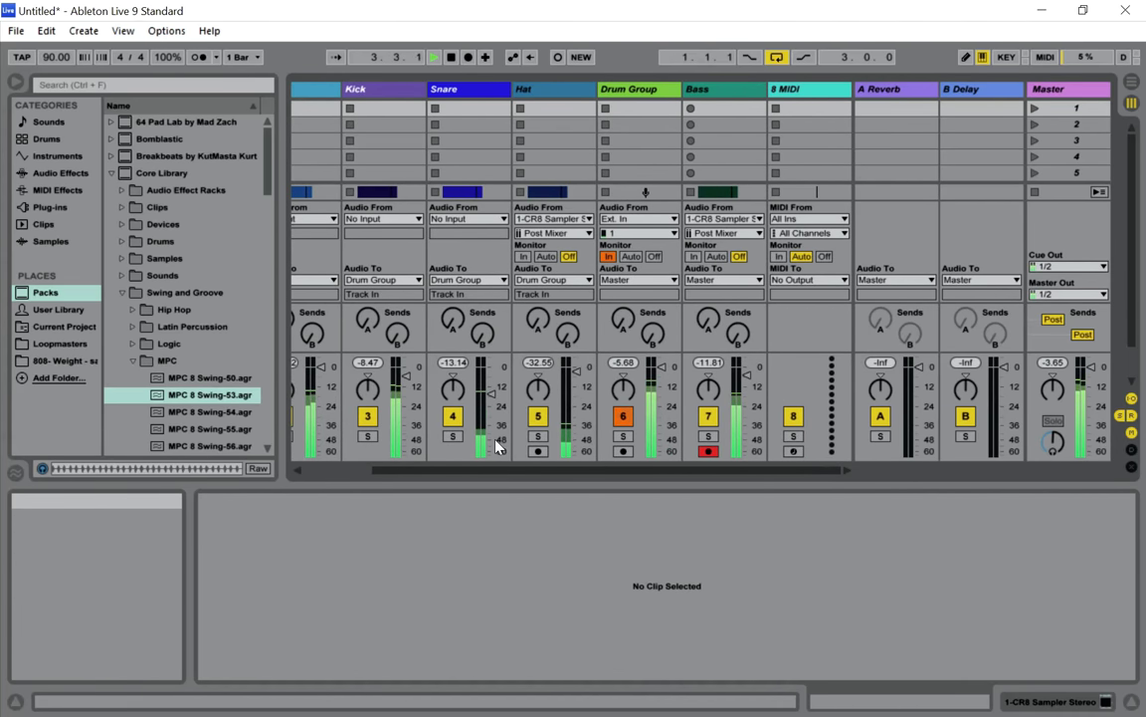
drag(416, 468, 314, 476)
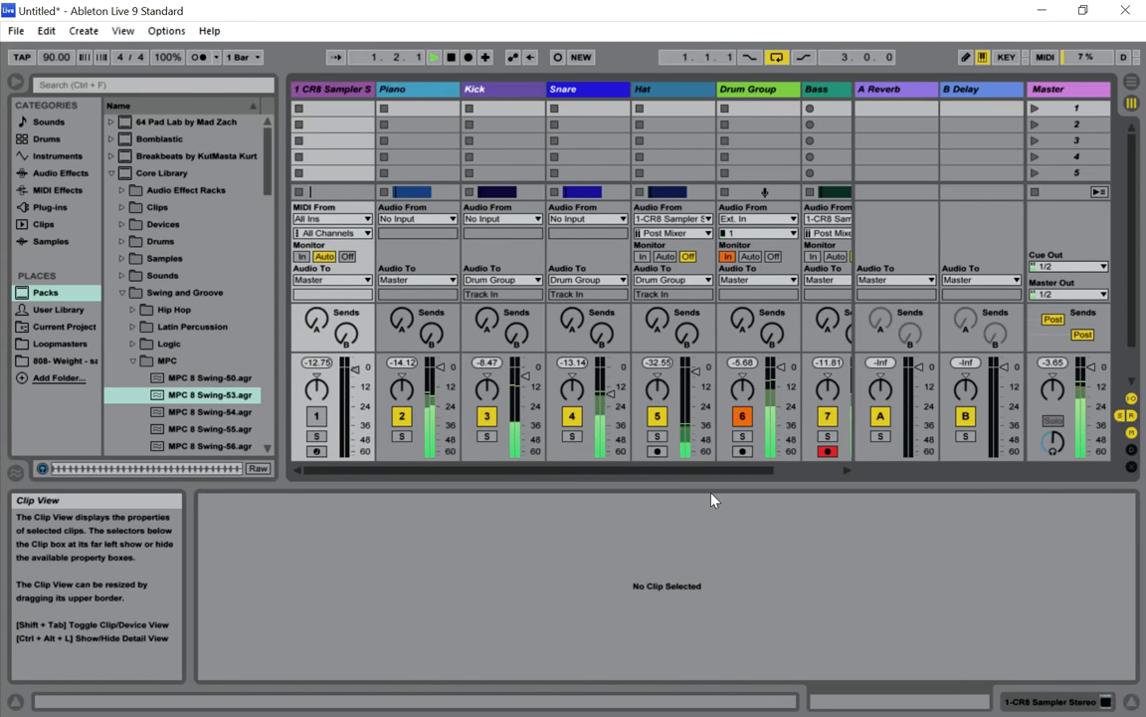
drag(768, 477, 844, 475)
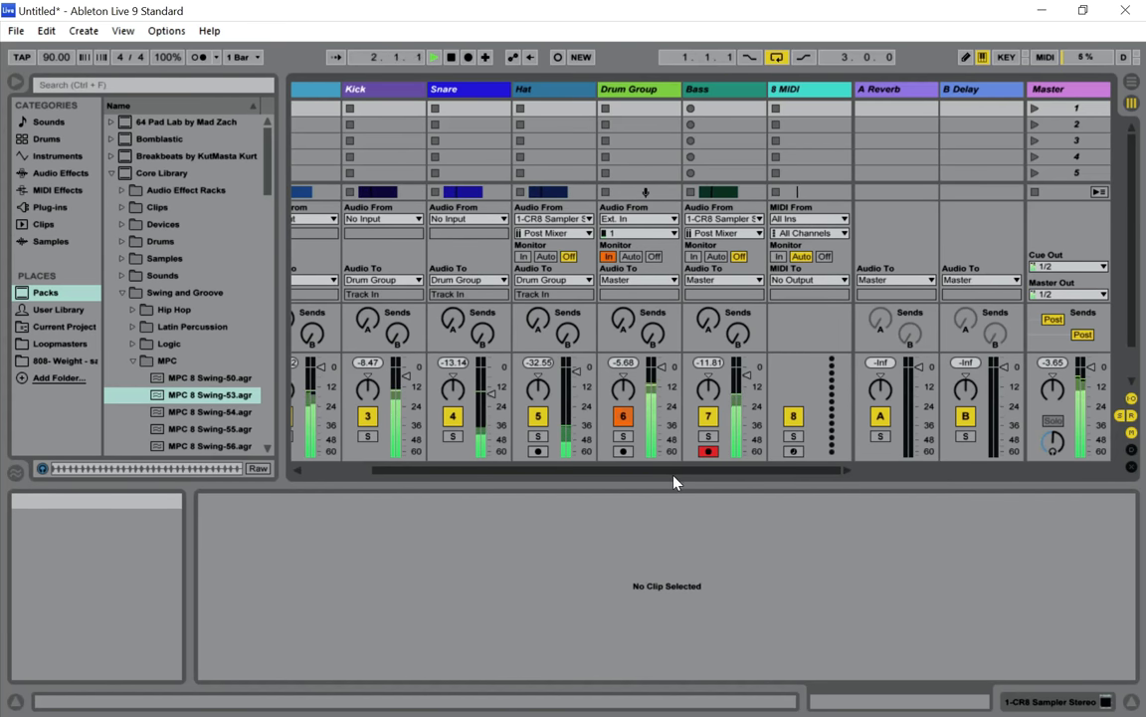
drag(676, 479, 541, 495)
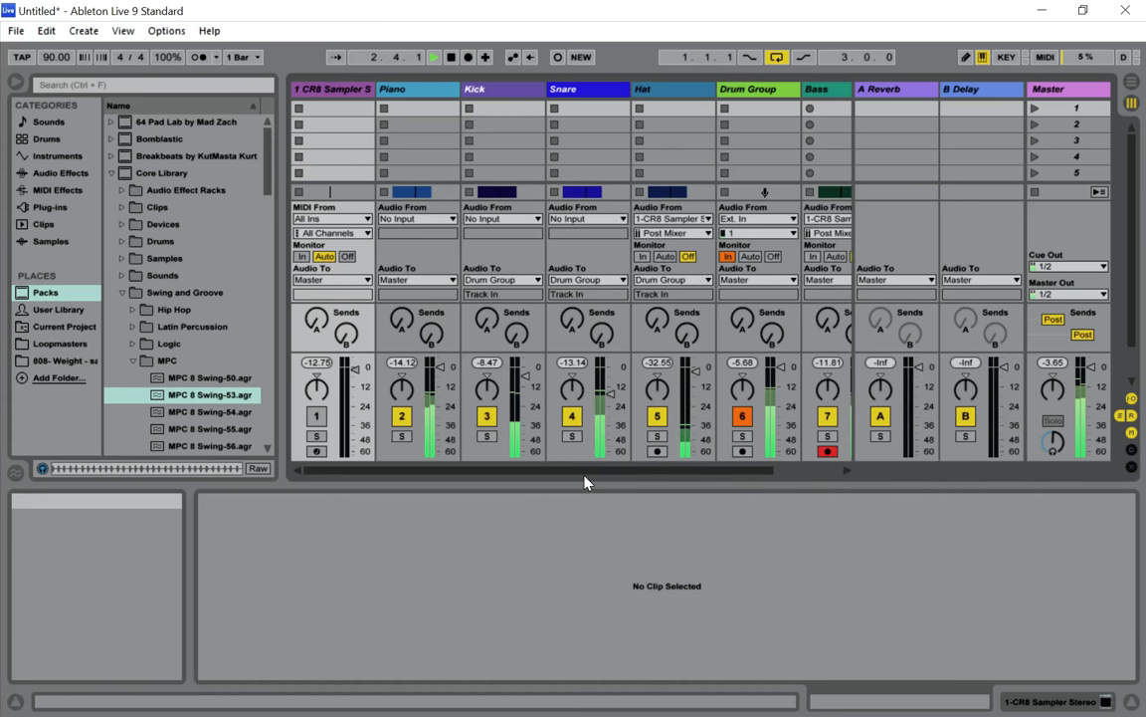
key(Tab)
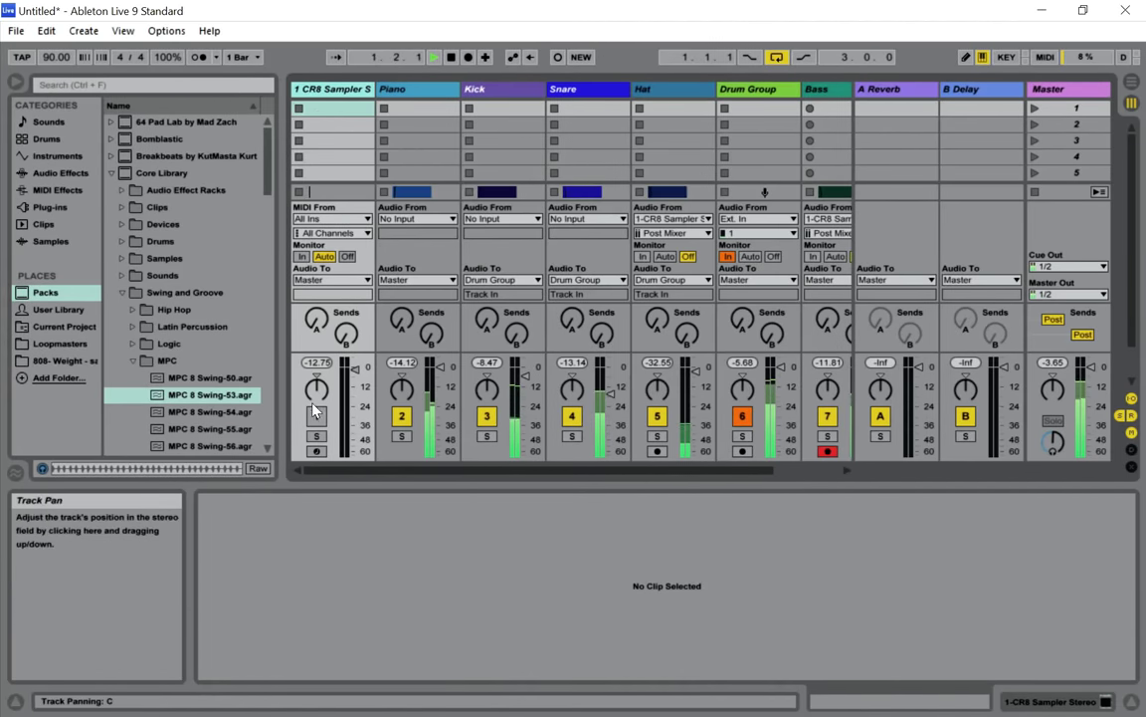
Activate the CR8 Sampler track, open its sampler plug-in window and bring up the COSMOS sample finder
click(333, 89)
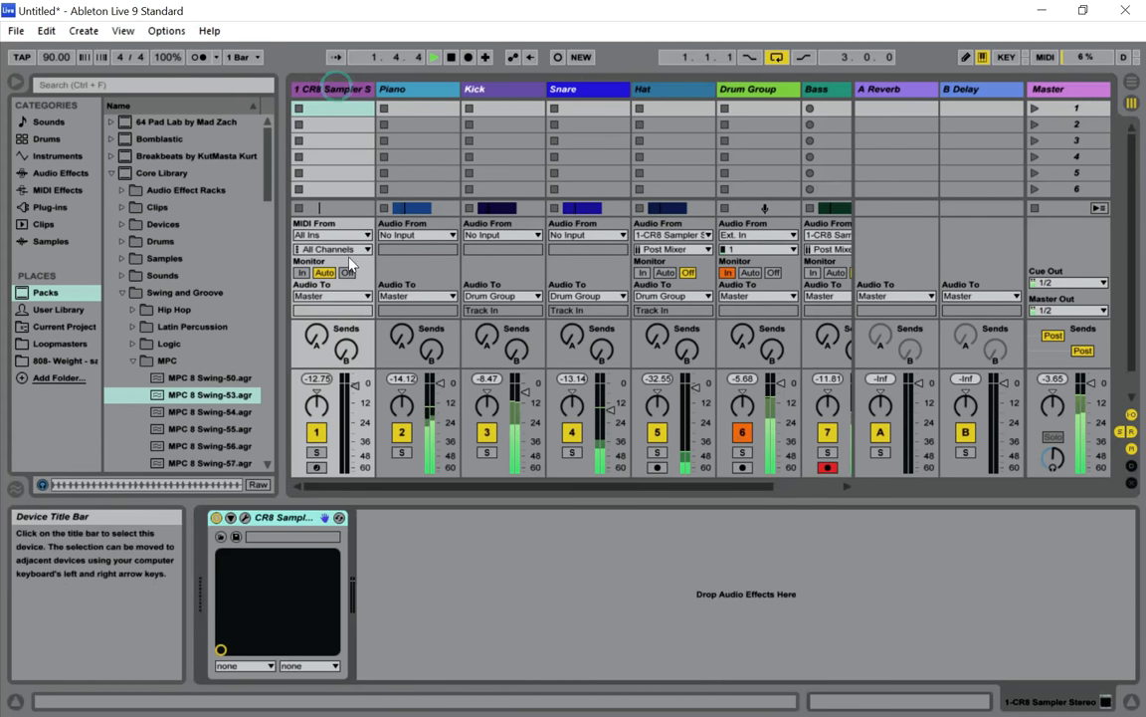
click(245, 518)
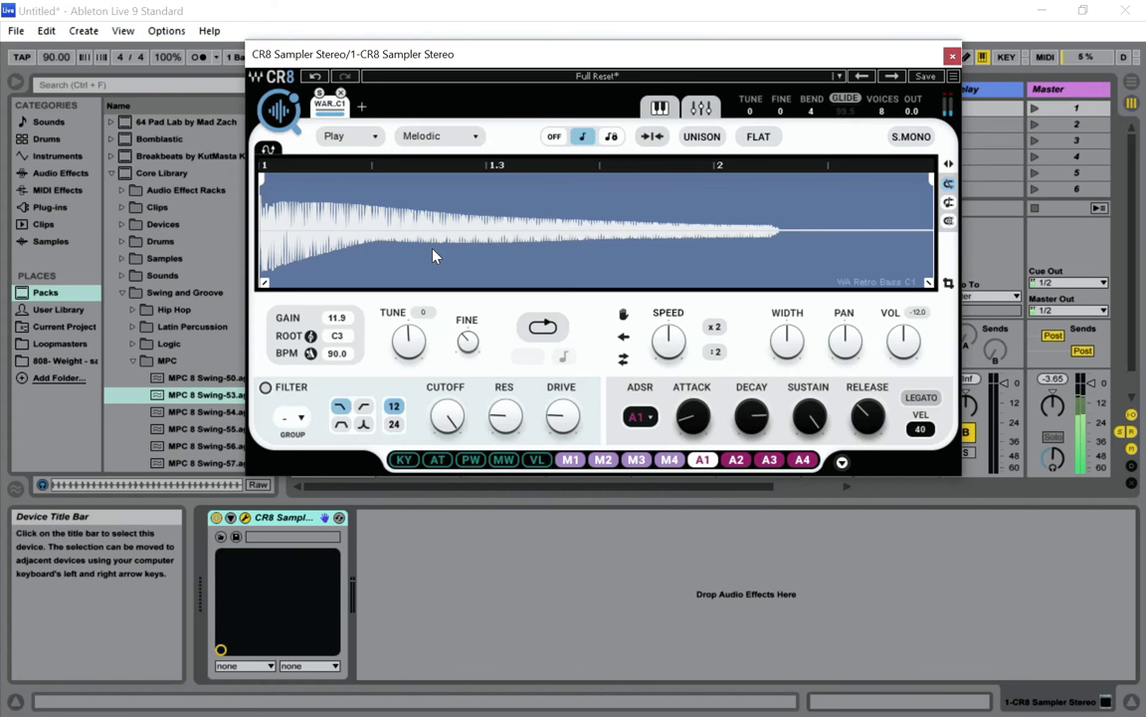
drag(535, 50, 507, 54)
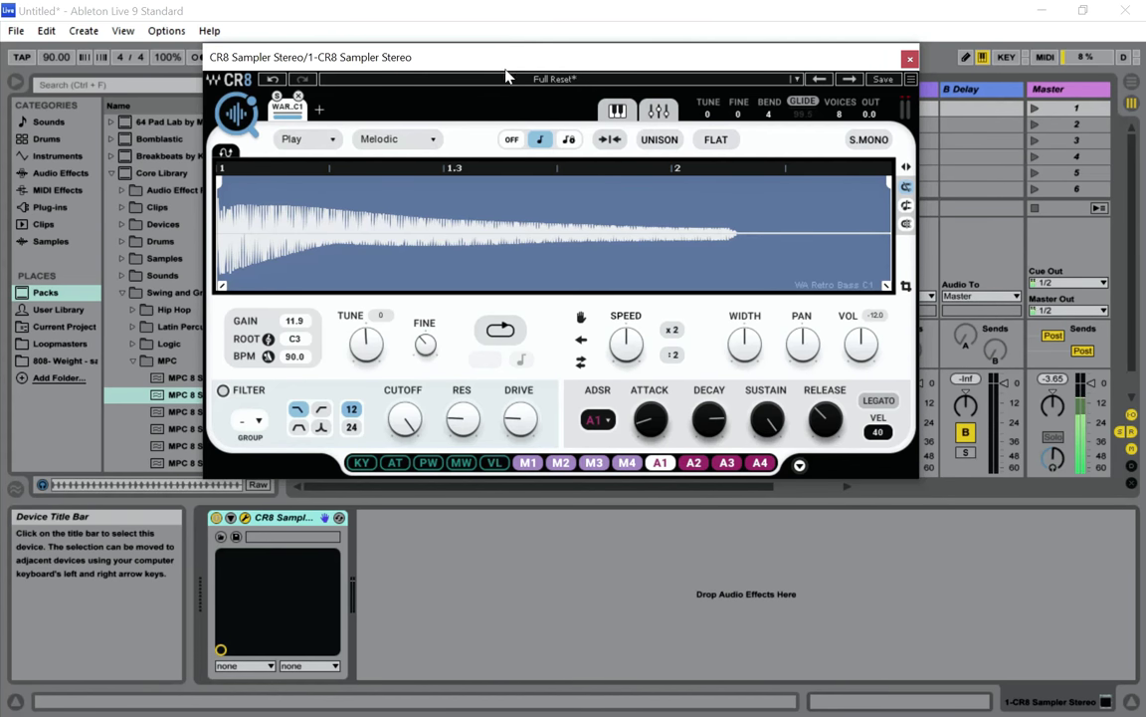
click(237, 112)
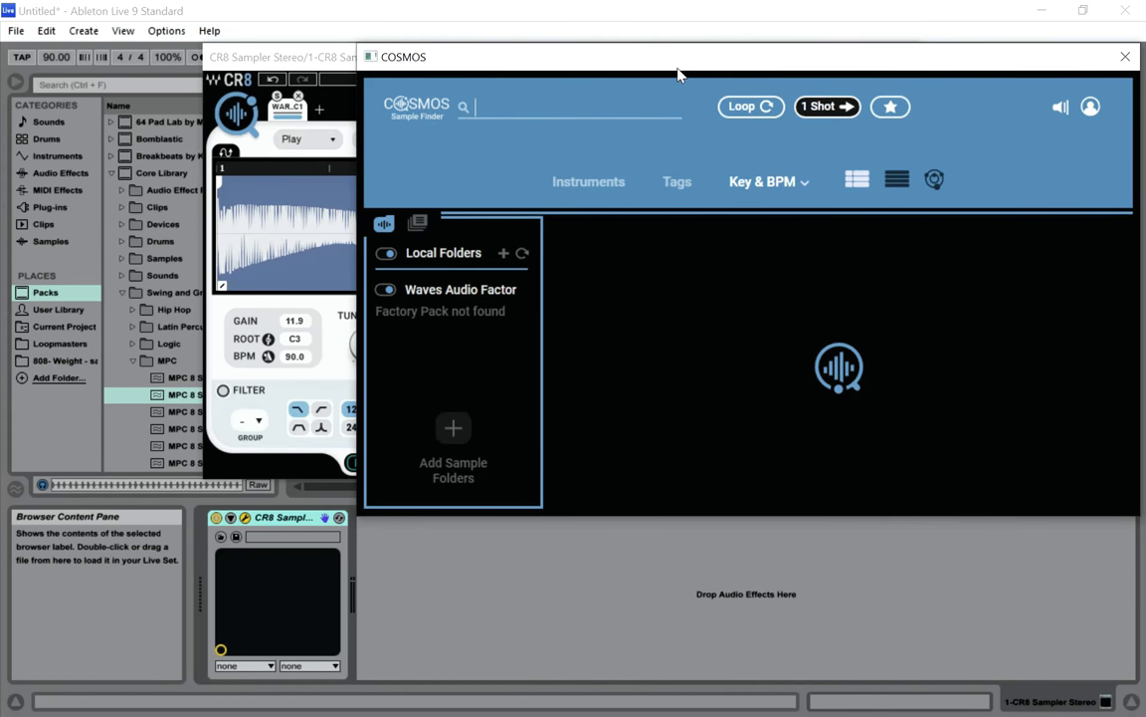
Rearrange the CR8 Sampler and COSMOS windows so both are accessible, and clear the Bass and 1 Shot filters in COSMOS
drag(678, 68, 568, 253)
click(510, 64)
drag(509, 64, 523, 26)
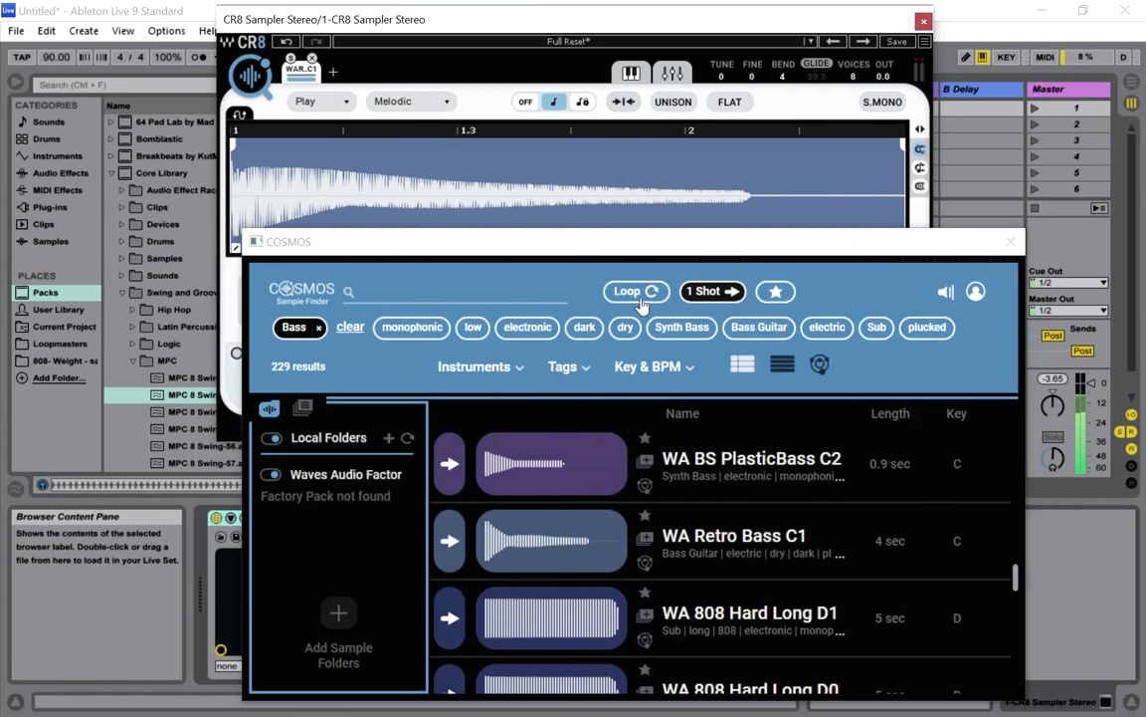
click(297, 333)
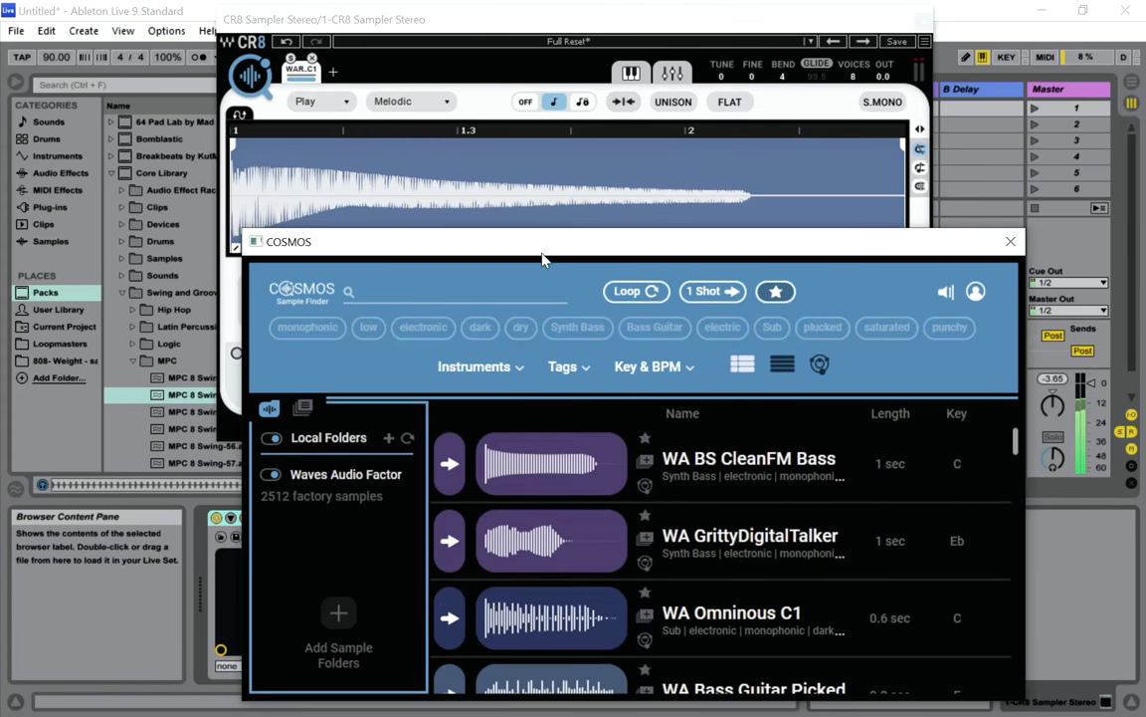
drag(493, 249, 460, 229)
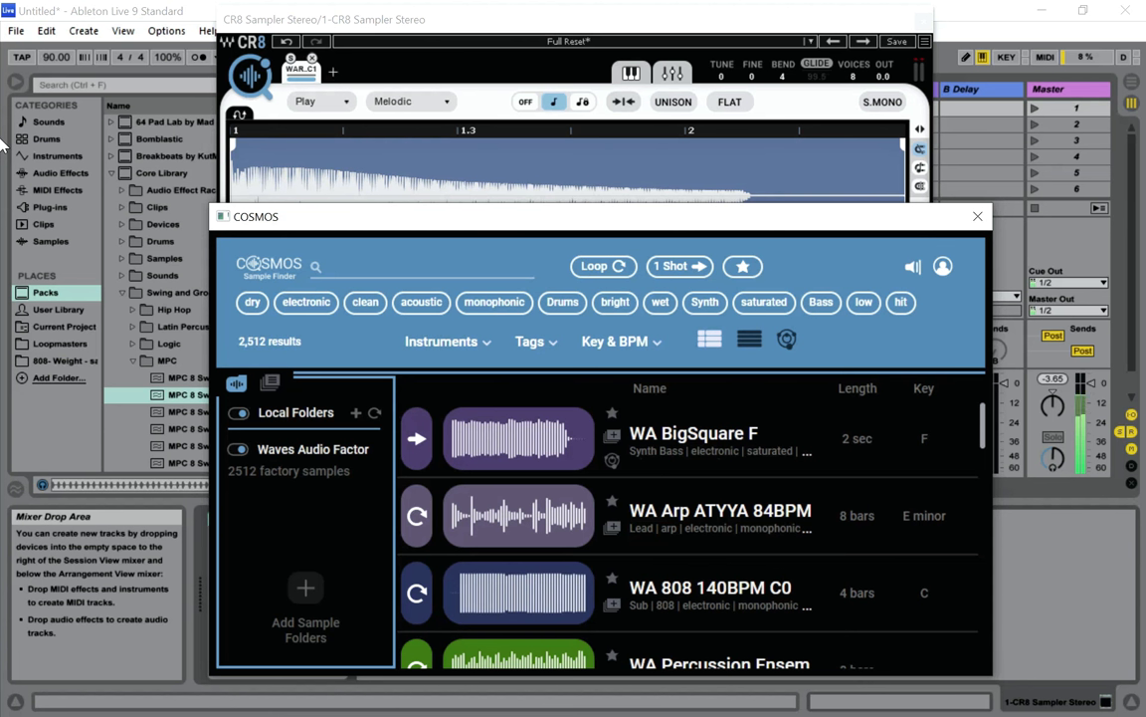